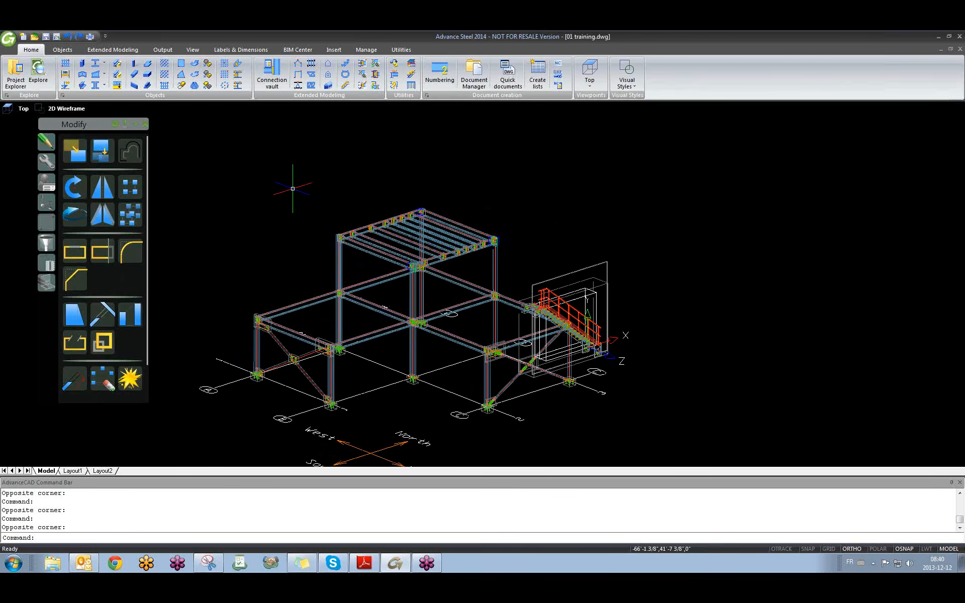
Inspect the column's naming properties in its properties dialog, then close it.
scroll(337, 260, "up", 2)
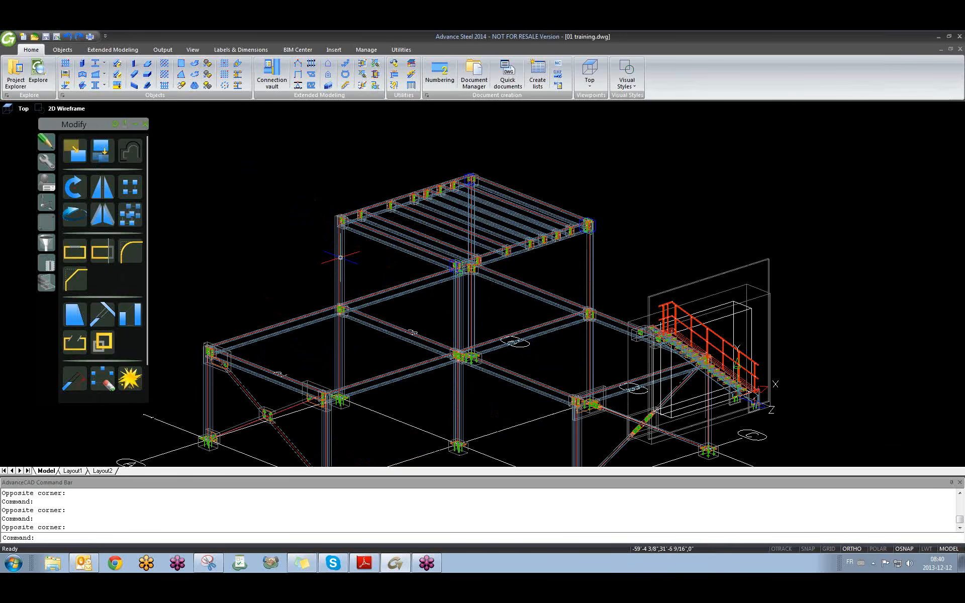
double_click(340, 257)
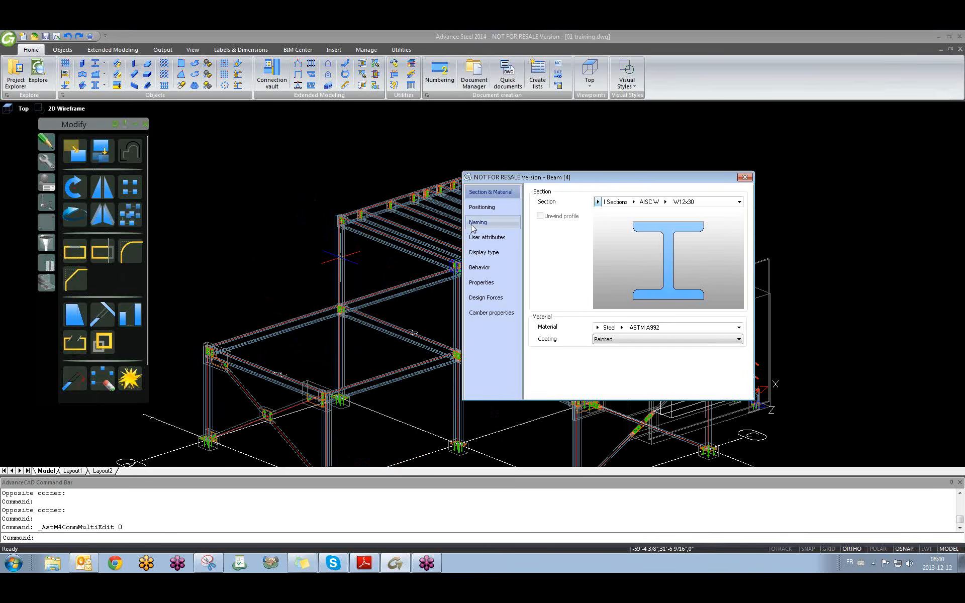
left_click(475, 222)
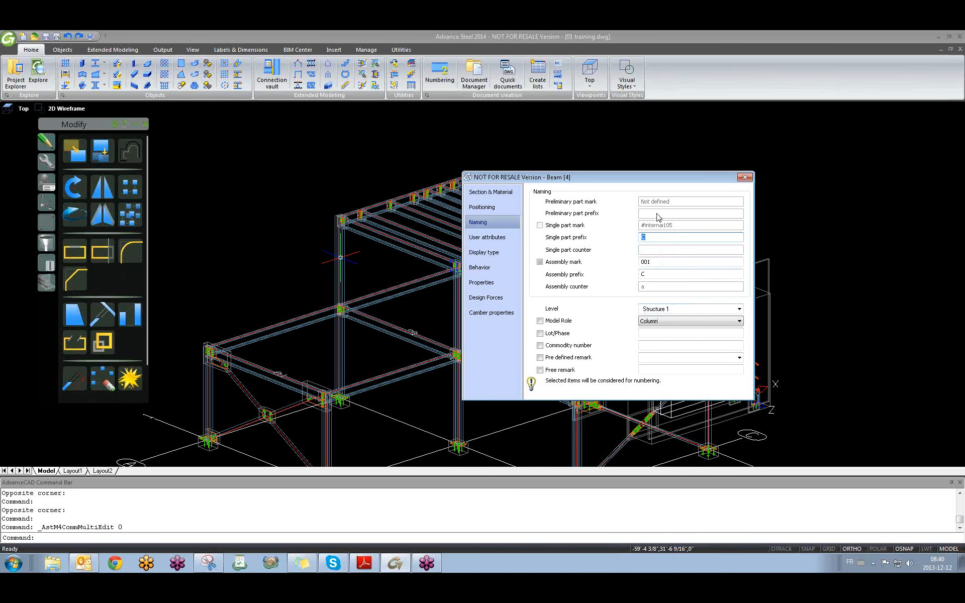
left_click(744, 178)
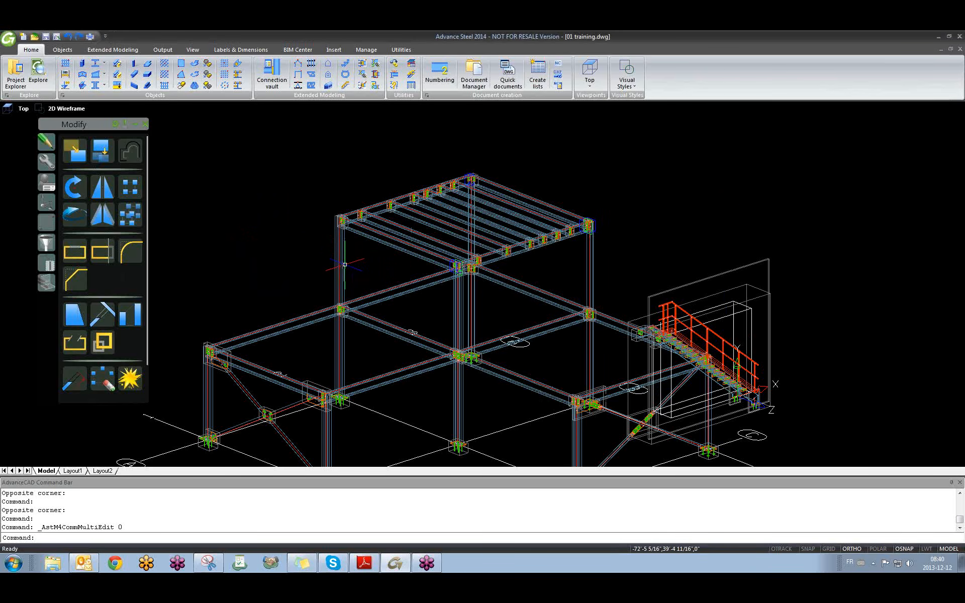
Create a model extract for lists that includes the created project documents.
left_click(172, 54)
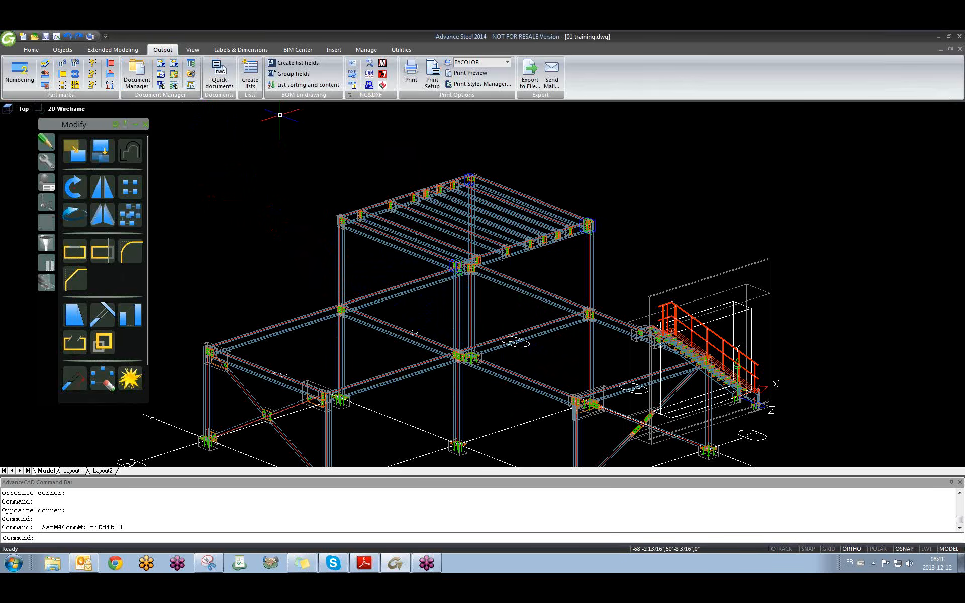
middle_click_drag(279, 289, 289, 228)
scroll(291, 244, "down", 1)
scroll(292, 244, "up", 2)
scroll(291, 244, "down", 2)
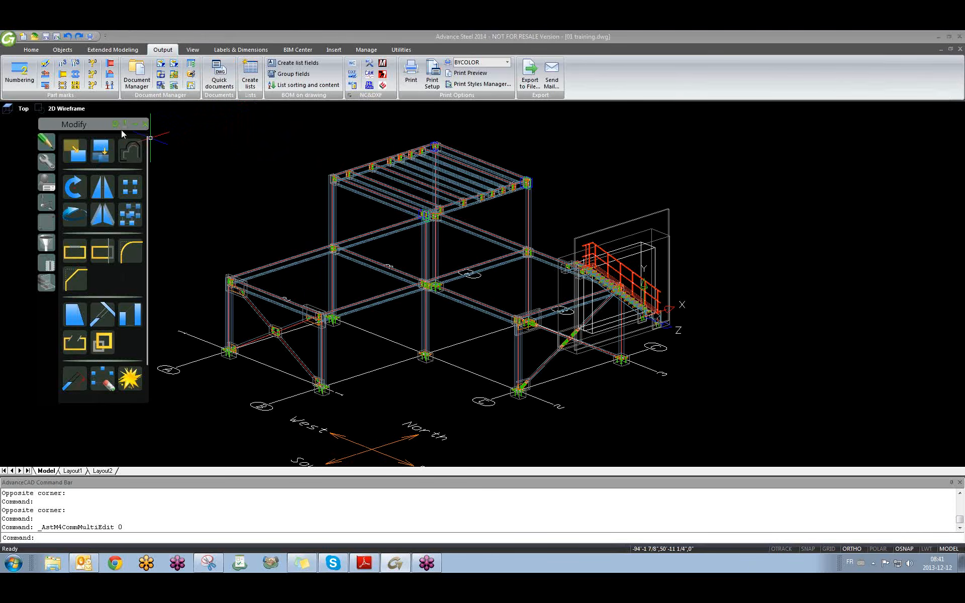
left_click(132, 125)
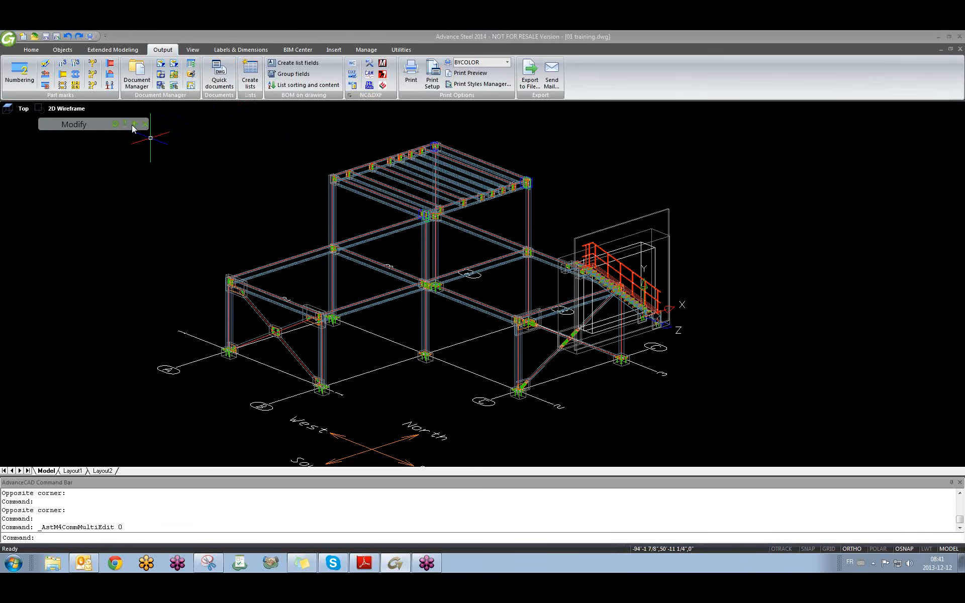
left_click(256, 80)
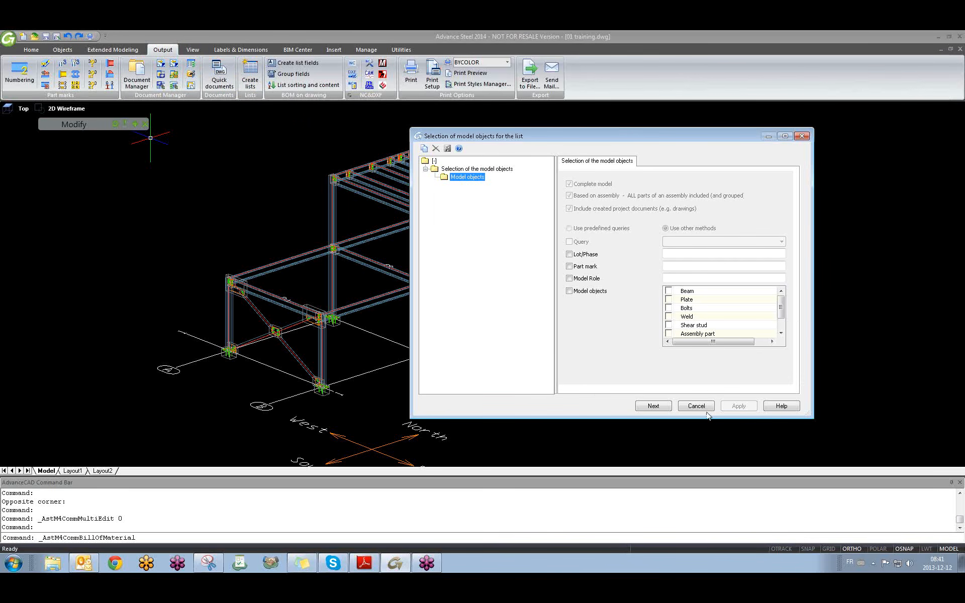
left_click(570, 209)
left_click(653, 405)
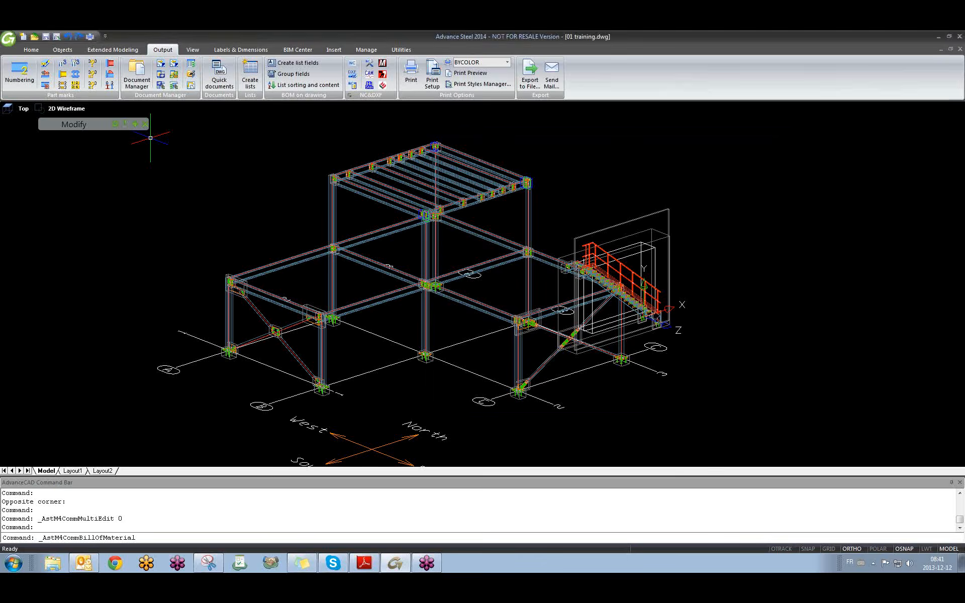
left_click(505, 303)
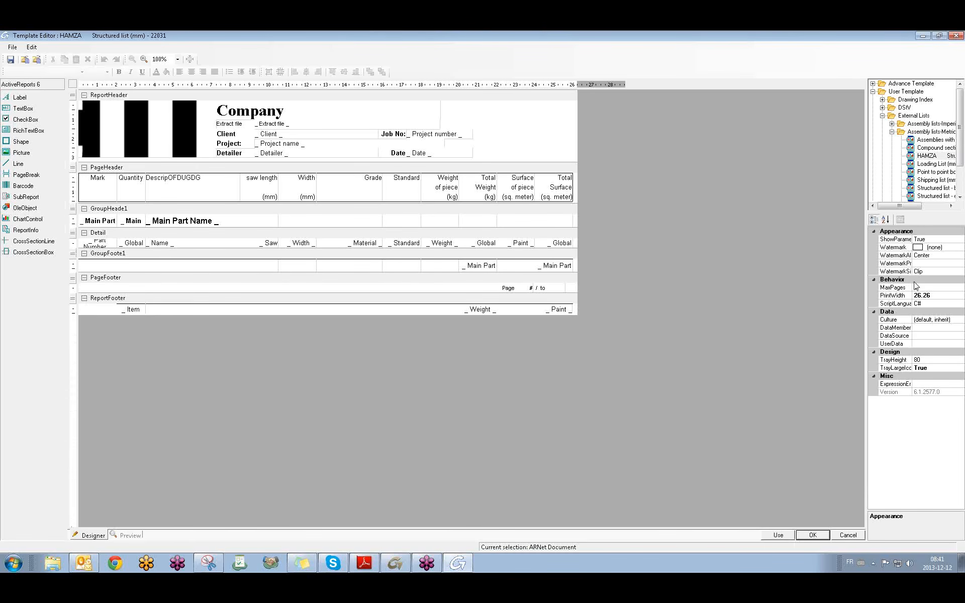
Widen the template tree and browse Assembly lists-Metric and the External Lists folder.
left_click_drag(868, 198, 738, 194)
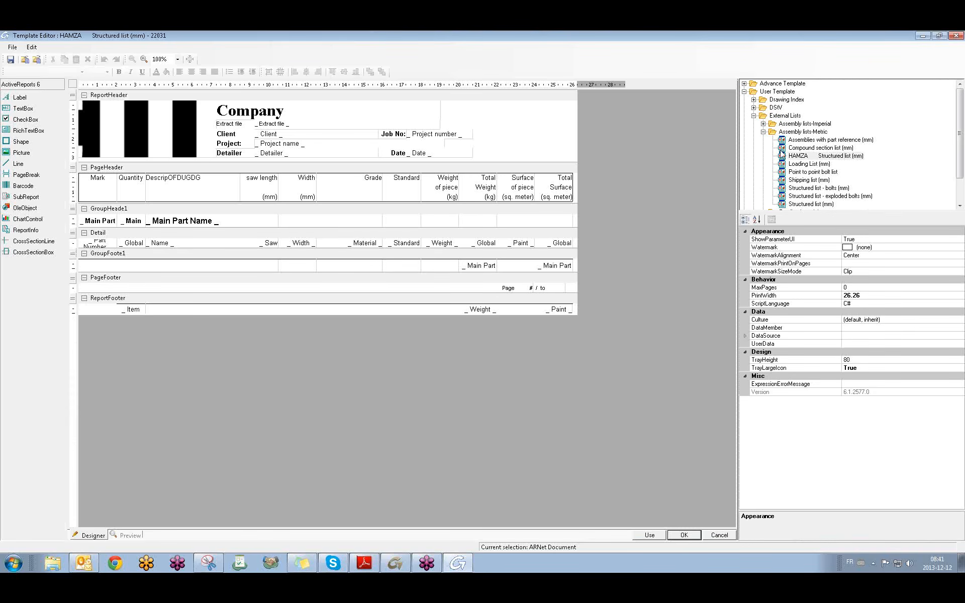
left_click(763, 131)
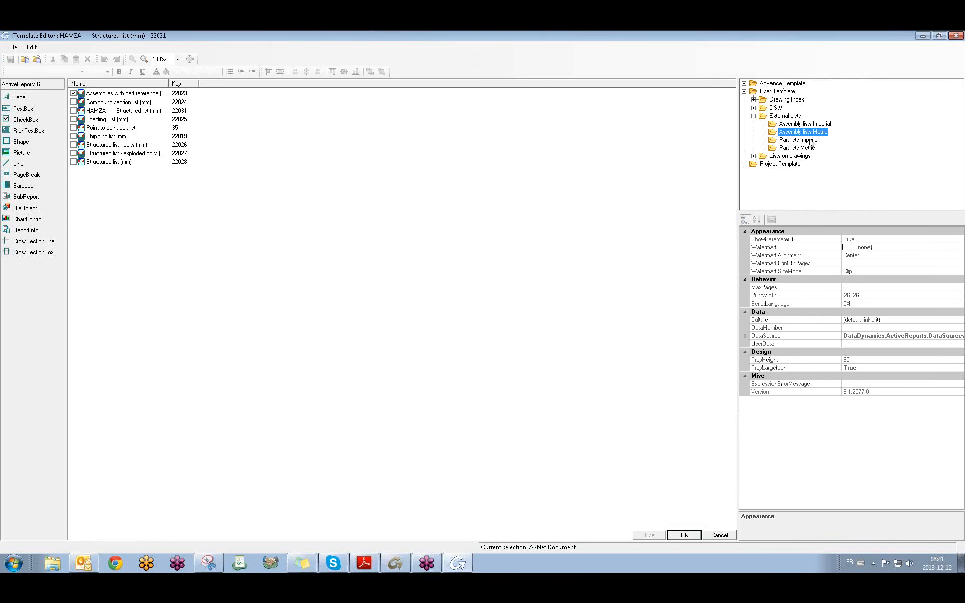
left_click(753, 117)
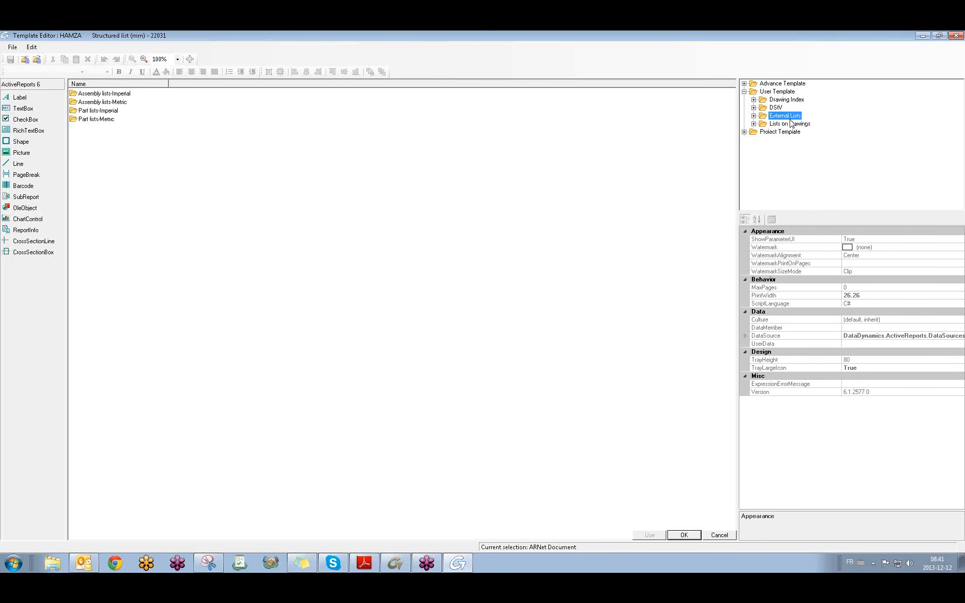
left_click(754, 116)
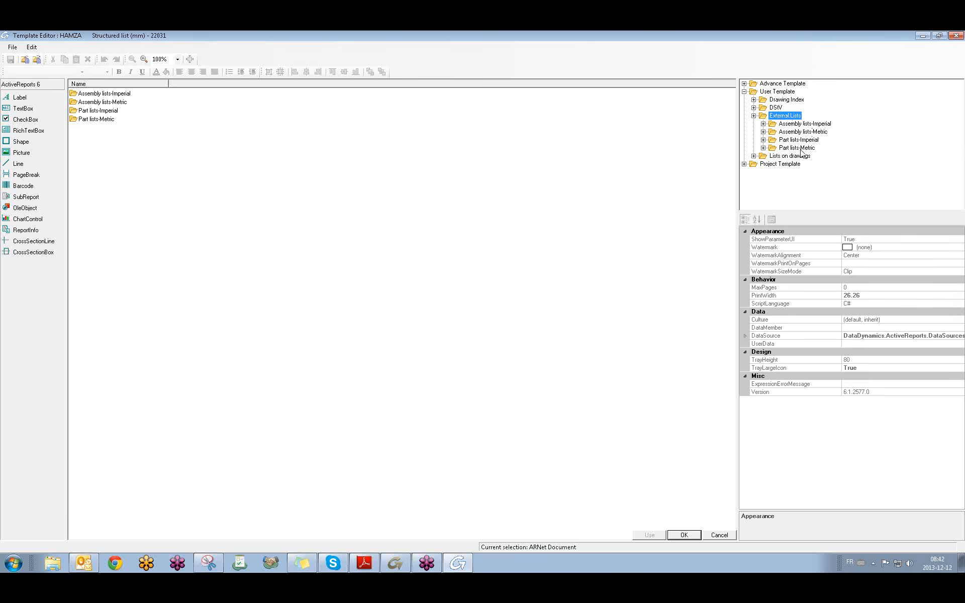
left_click(754, 116)
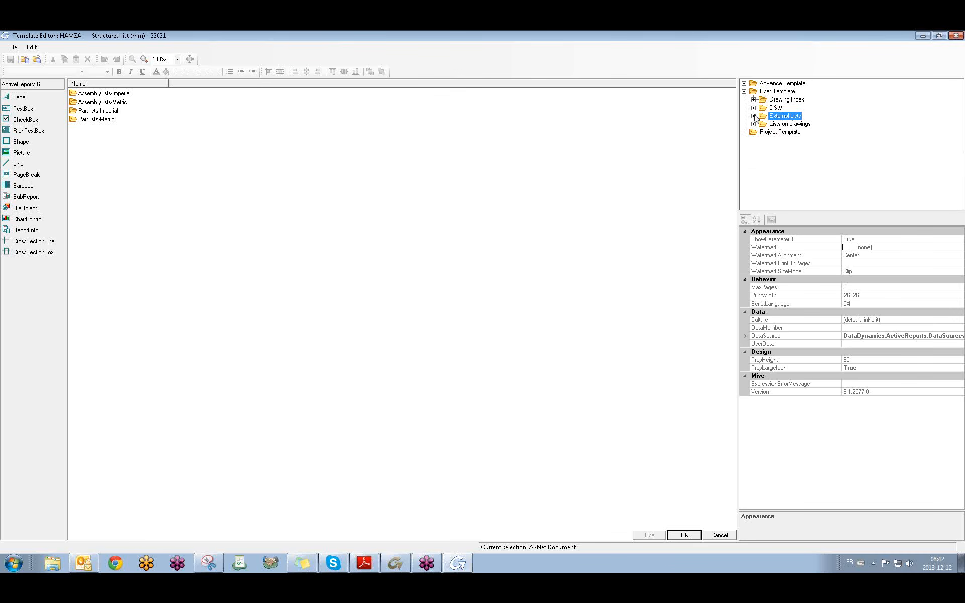
Close the Template Editor and check the shortcut options of several columns and beams.
left_click(956, 36)
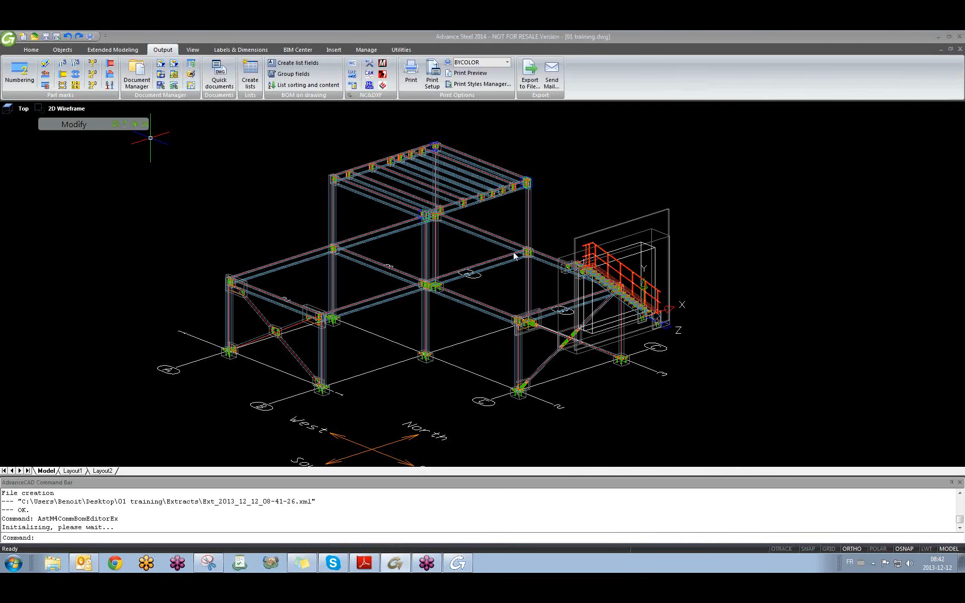
left_click(438, 298)
right_click(438, 298)
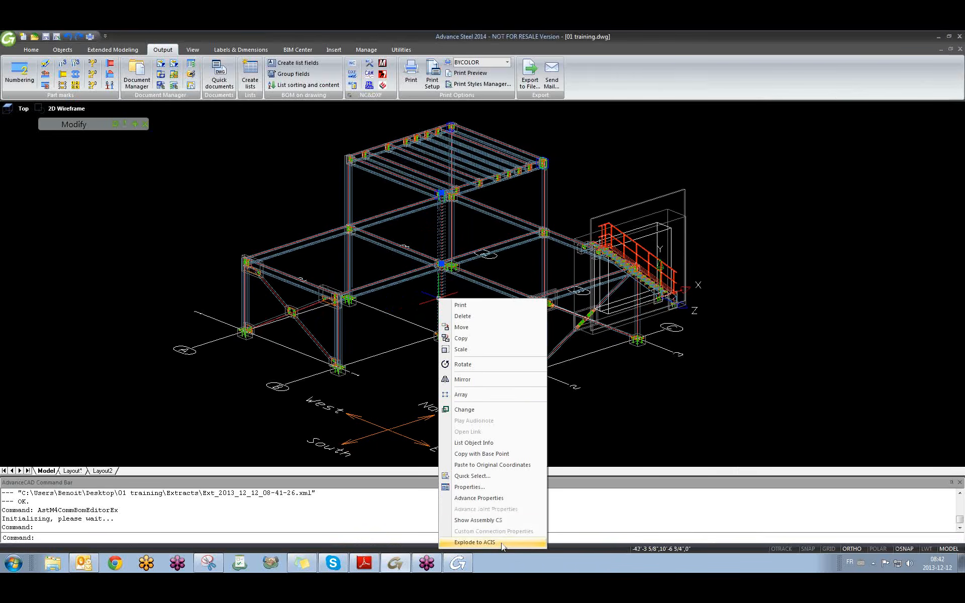
left_click(331, 305)
key("Escape")
left_click(347, 205)
right_click(346, 205)
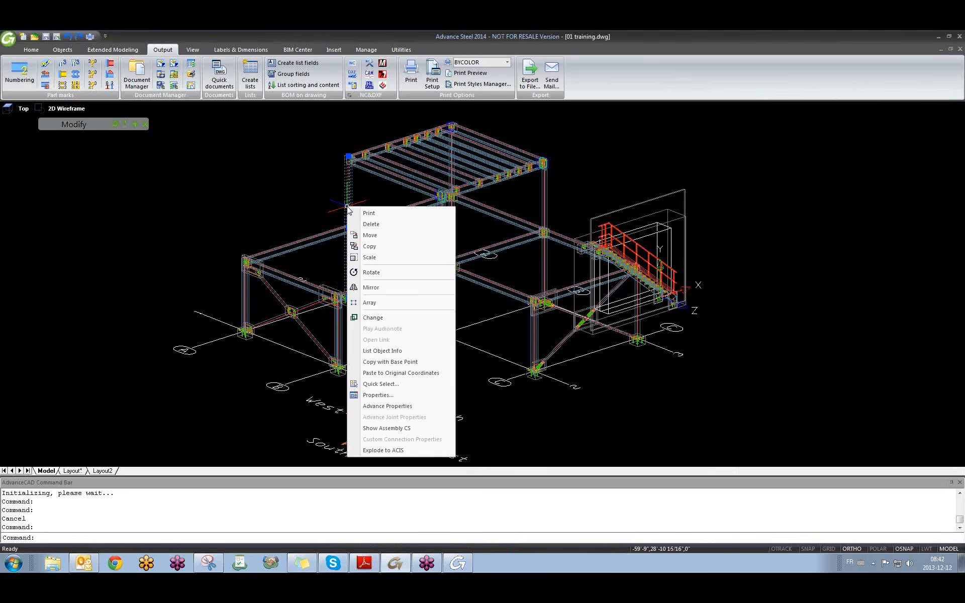
key("Escape")
key("Escape")
left_click(370, 285)
right_click(370, 285)
key("Escape")
left_click(307, 239)
right_click(307, 240)
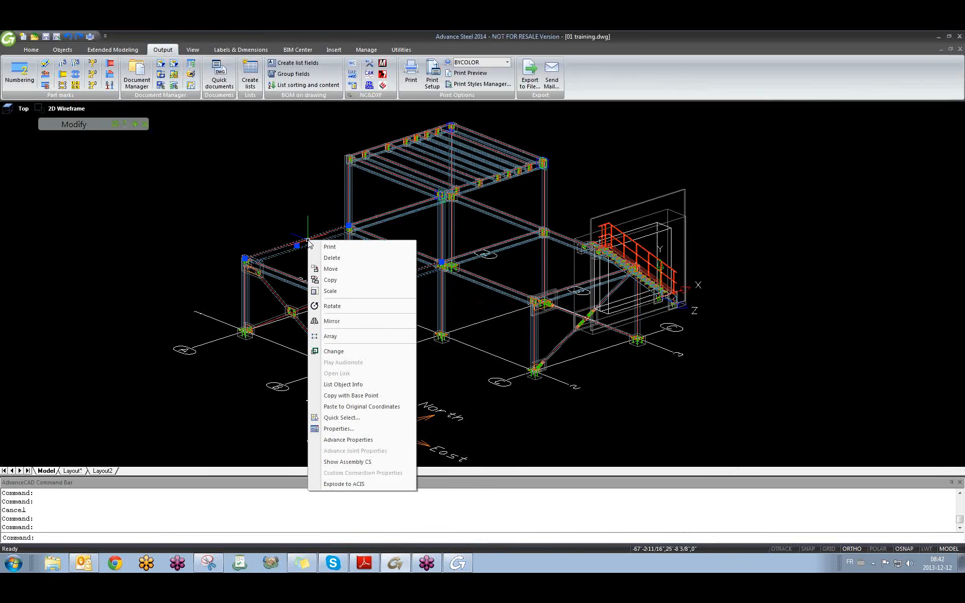
key("Escape")
From the Document Manager, open the up-to-date detail [MP] Pos Ba001 Sheet 001.
left_click(138, 82)
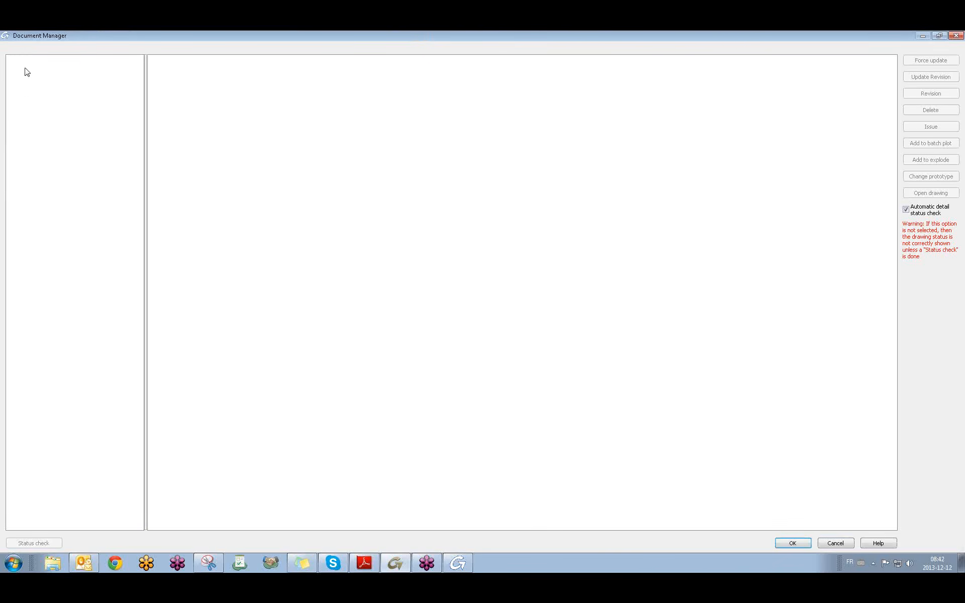
left_click(23, 68)
left_click(35, 75)
left_click(91, 83)
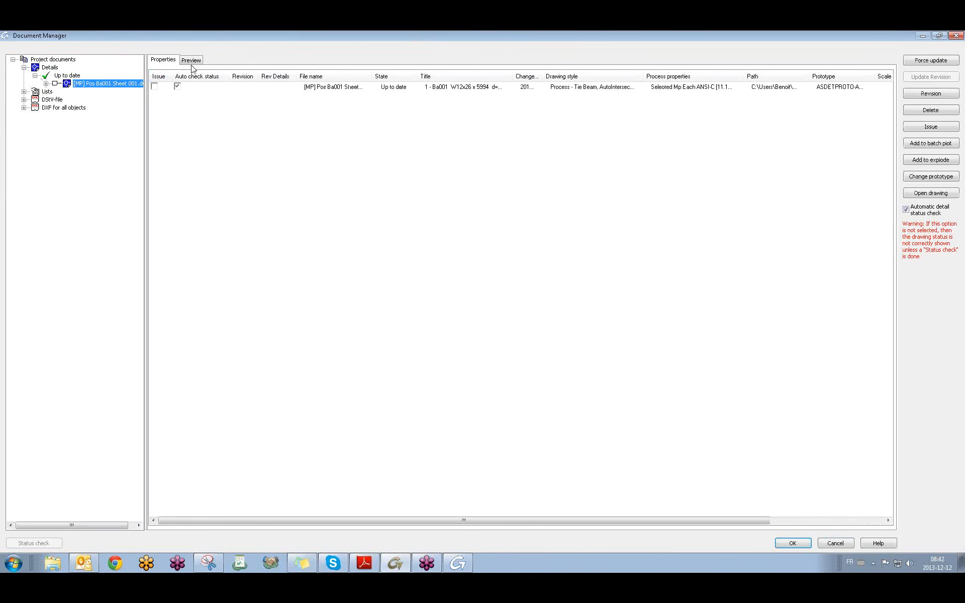
left_click(940, 194)
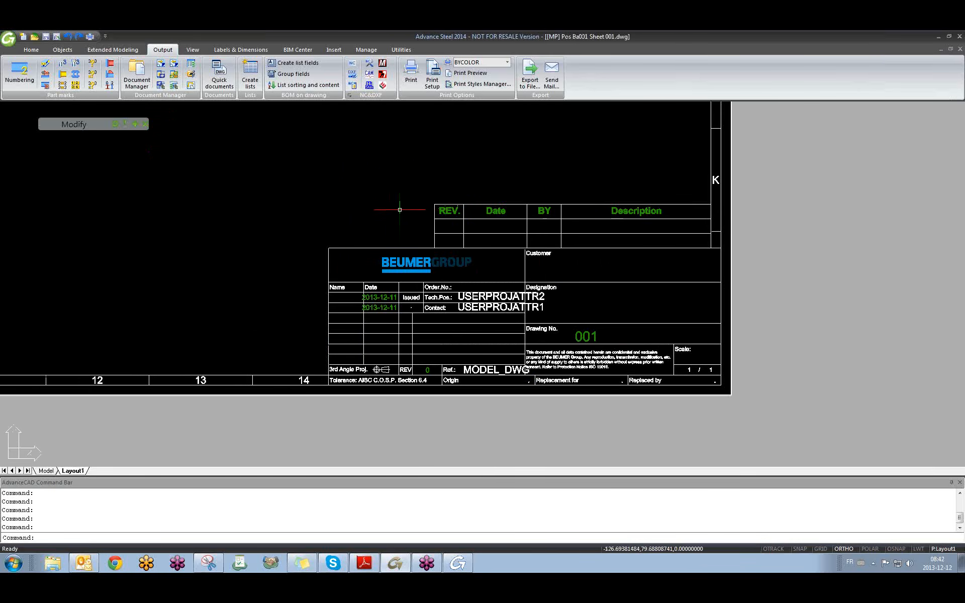
Pan around the detail sheet and update the lists on the drawing.
scroll(363, 241, "down", 8)
middle_click_drag(366, 239, 421, 325)
scroll(430, 307, "up", 4)
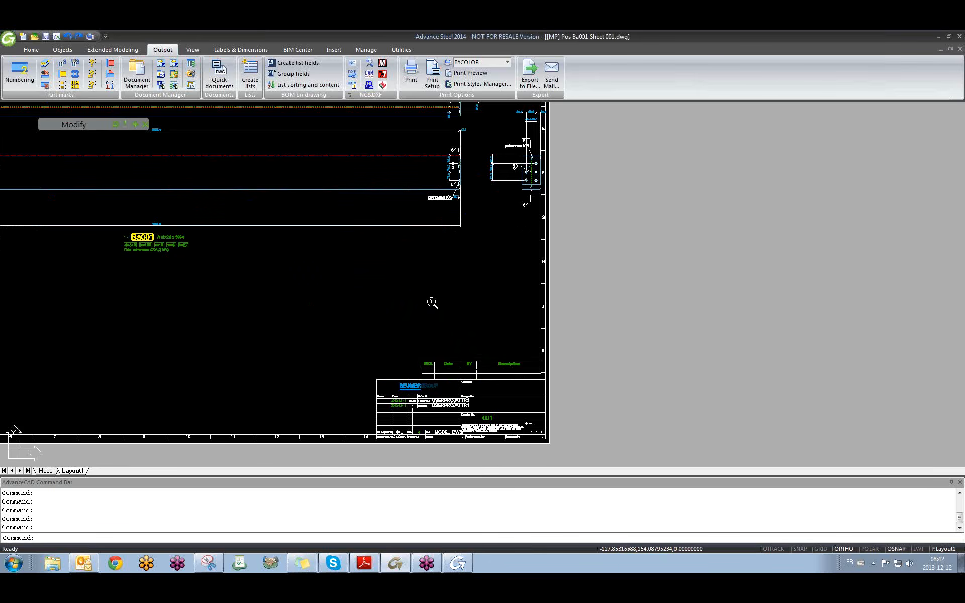
middle_click_drag(336, 330, 372, 373)
scroll(384, 340, "down", 4)
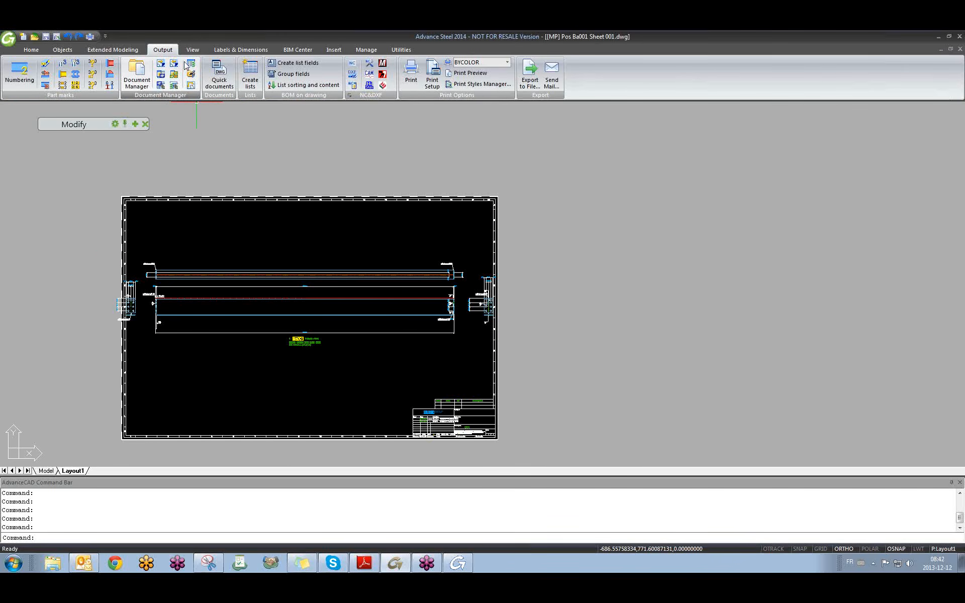
left_click(231, 49)
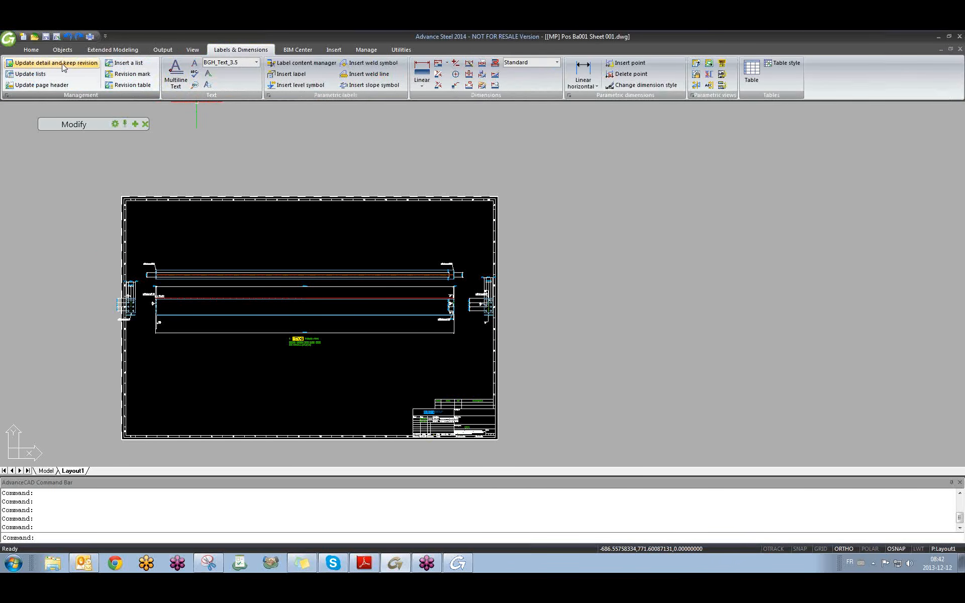
left_click(30, 74)
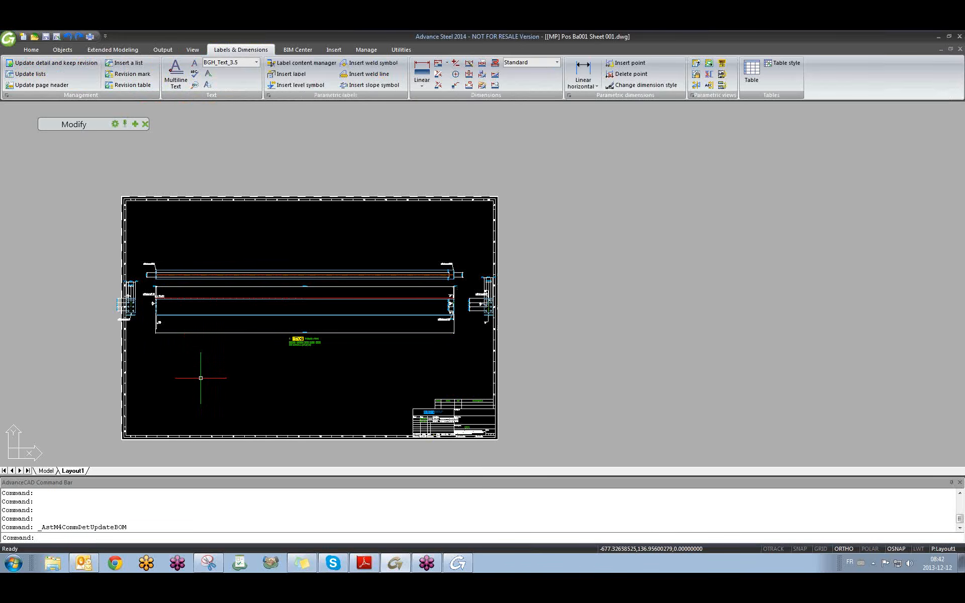
Insert a list on the sheet using the Plate list (mm) template.
left_click(131, 65)
left_click(247, 224)
key("F8")
left_click(340, 248)
left_click(508, 210)
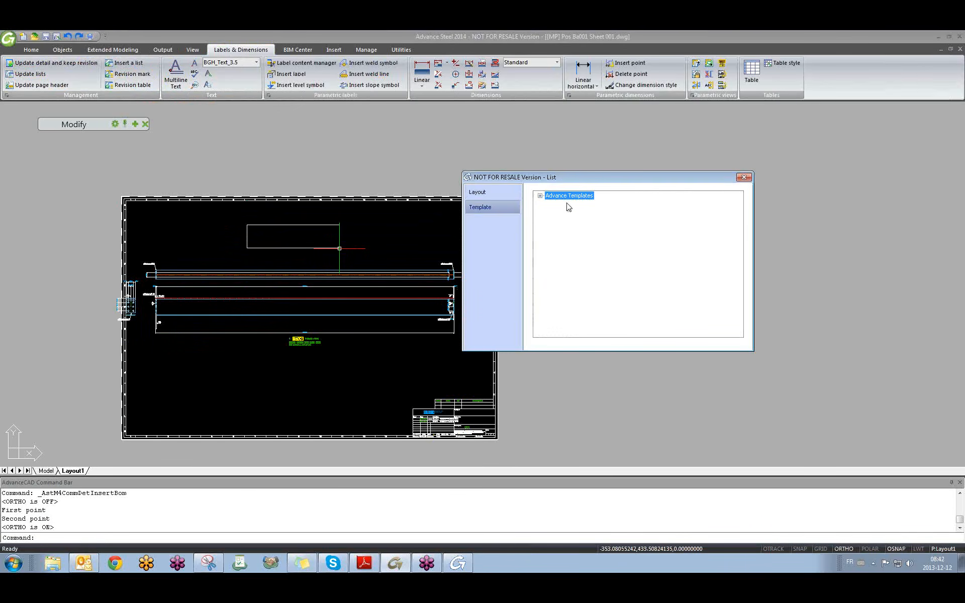
left_click(540, 196)
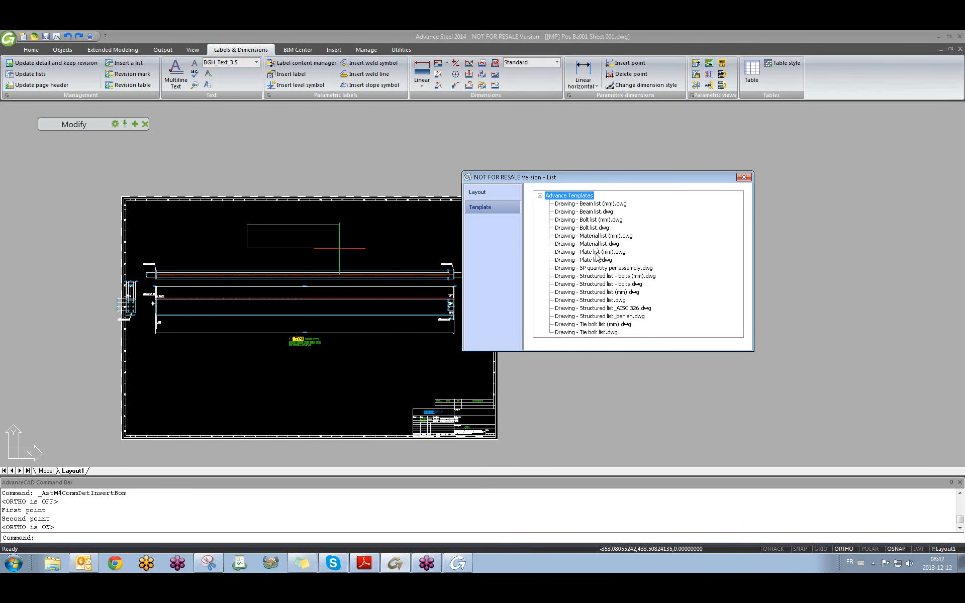
left_click(596, 252)
left_click(744, 177)
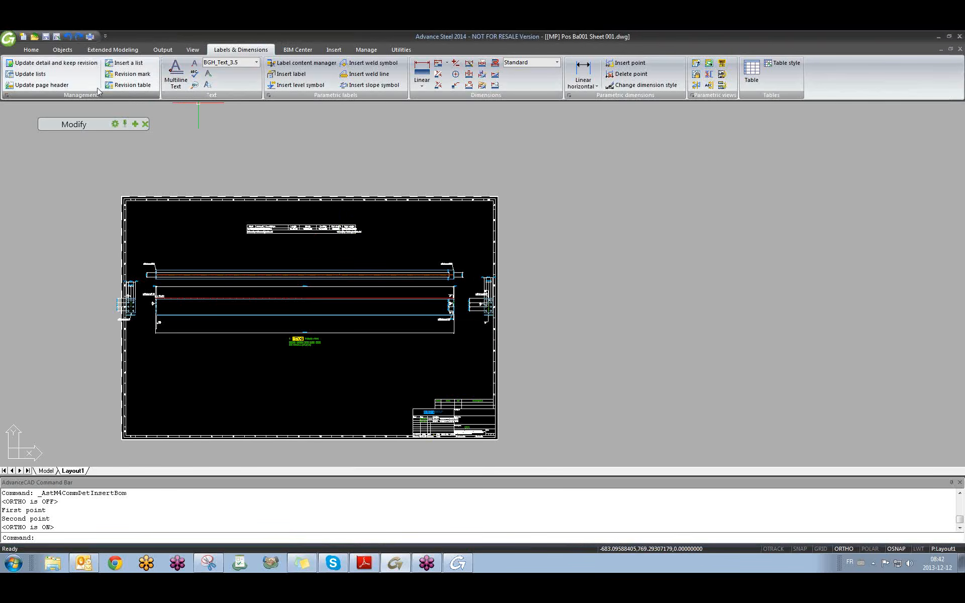
Switch the placed list's template to Beam list (mm).
double_click(268, 227)
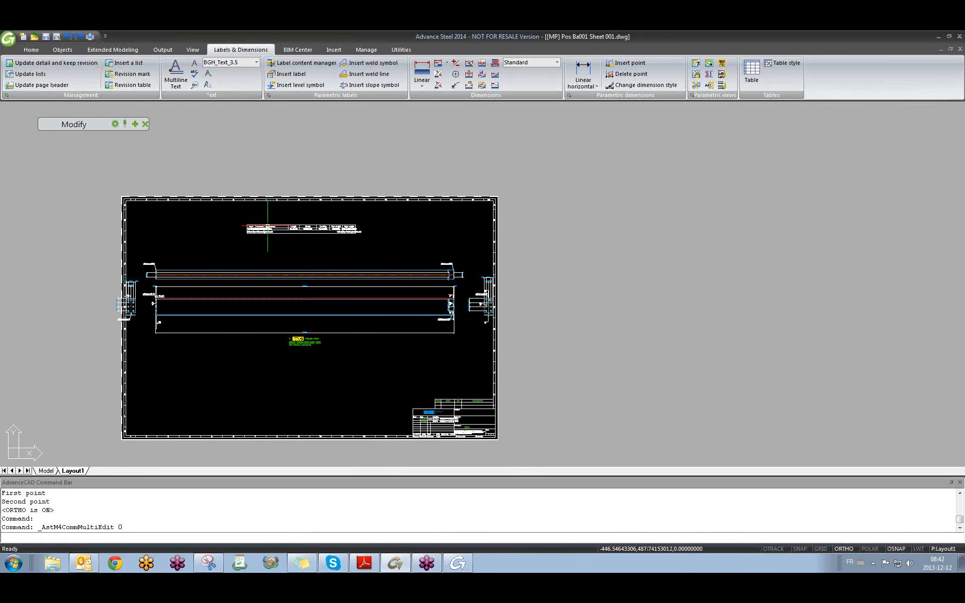
left_click(498, 209)
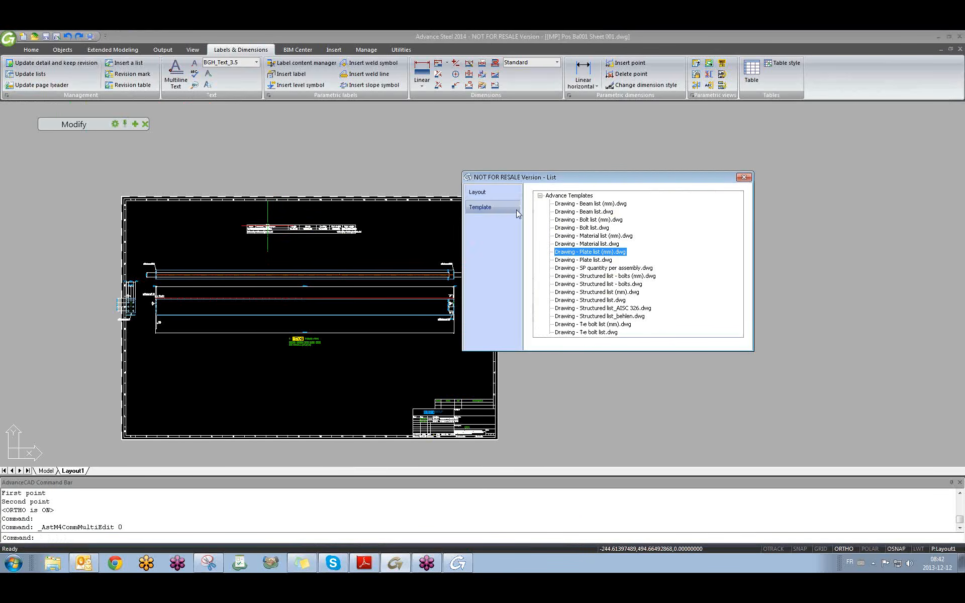
left_click(592, 204)
left_click(480, 192)
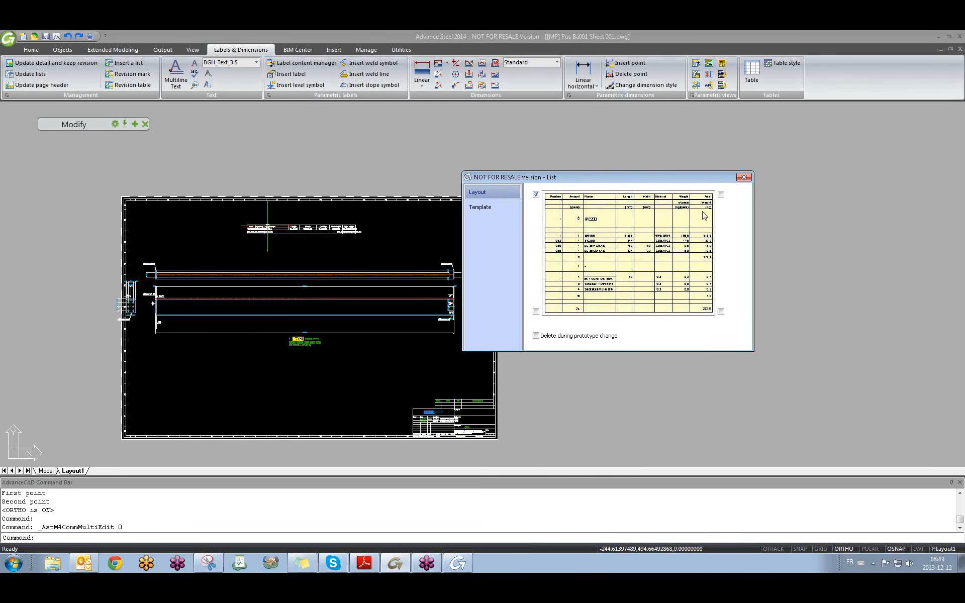
Close the list settings, update the parts list, and pan toward the table.
left_click(744, 177)
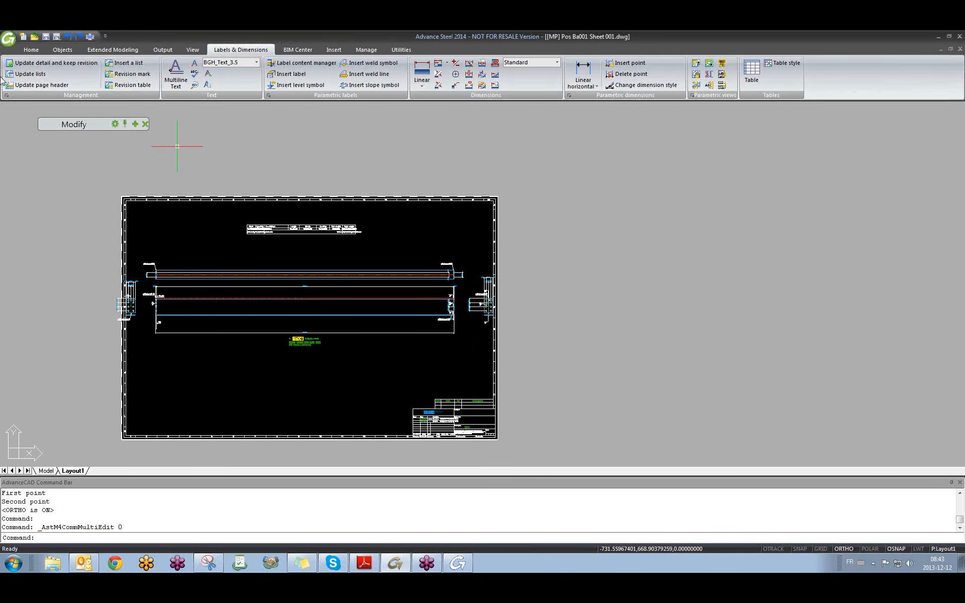
left_click(24, 78)
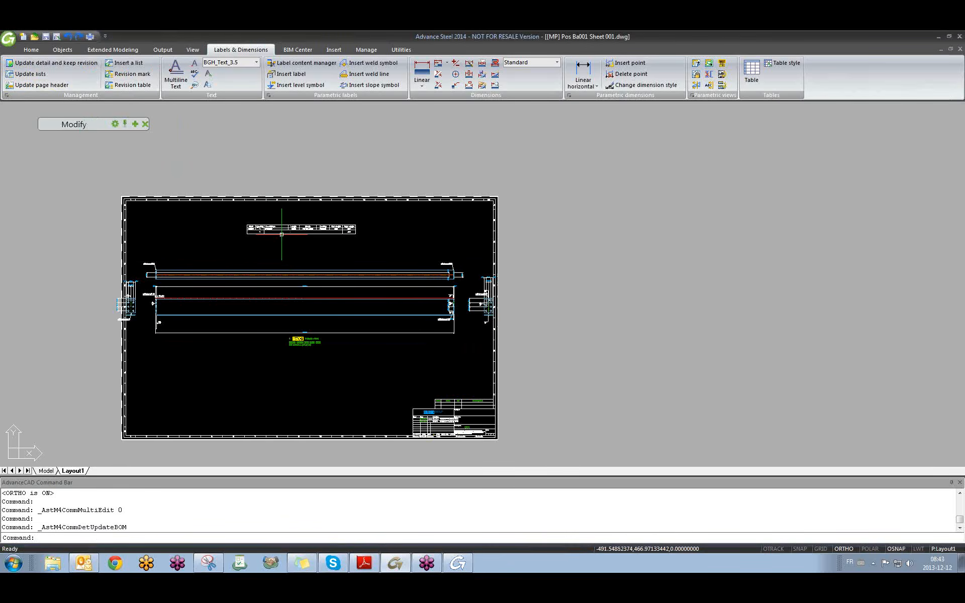
scroll(300, 247, "up", 8)
scroll(300, 247, "down", 7)
middle_click_drag(336, 274, 285, 211)
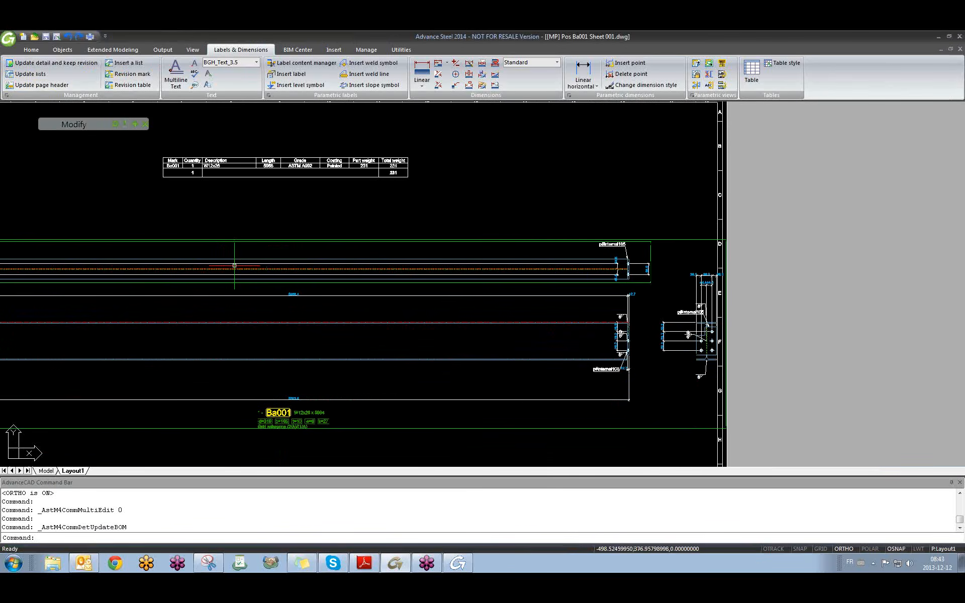
scroll(240, 182, "up", 3)
middle_click_drag(240, 183, 270, 243)
Inspect the updated parts list showing Ba001, W12x26, 5968, ASTM A992, weight 231.
left_click(229, 212)
scroll(264, 235, "down", 4)
key("Escape")
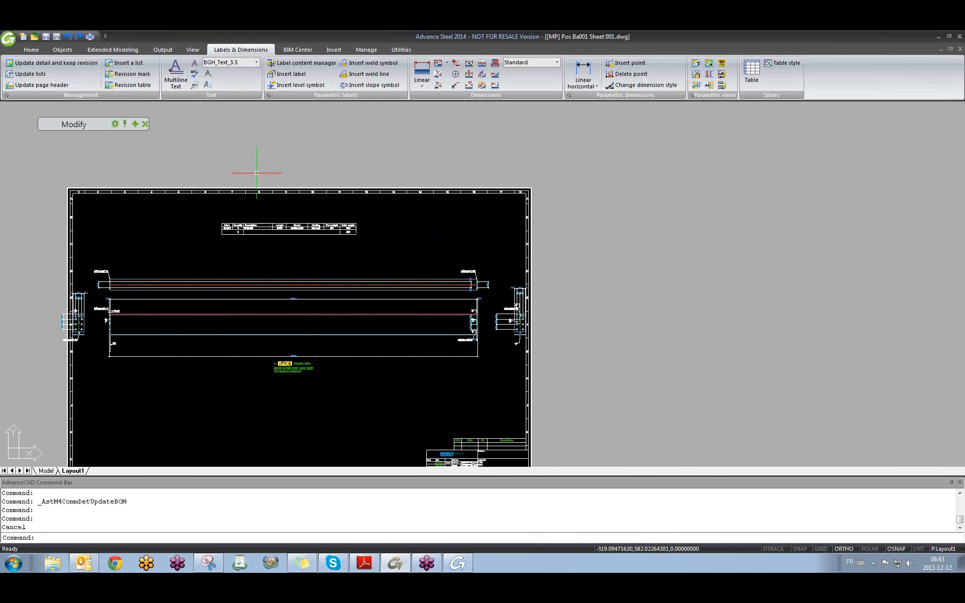
scroll(252, 162, "down", 2)
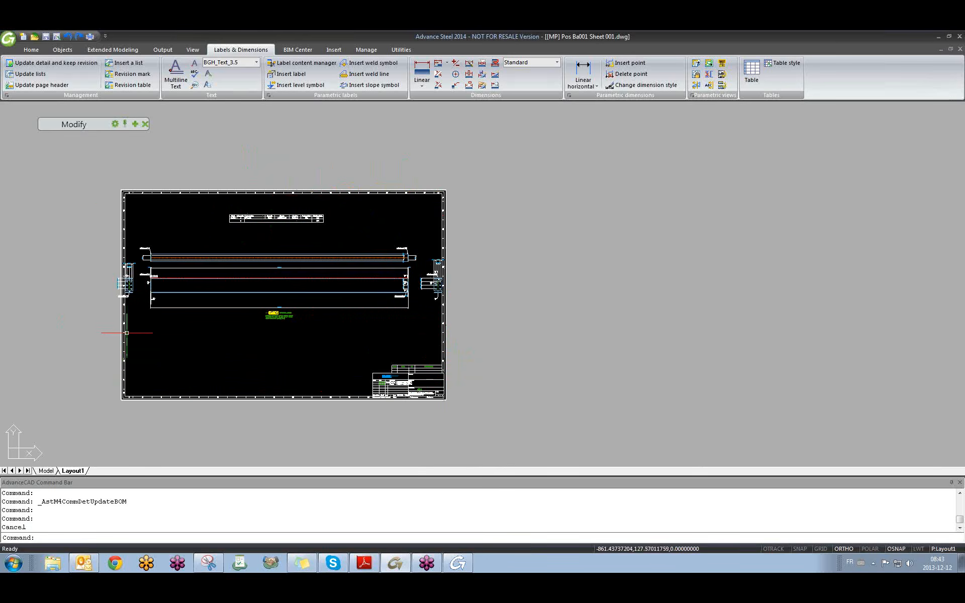
scroll(259, 195, "up", 3)
scroll(312, 295, "up", 1)
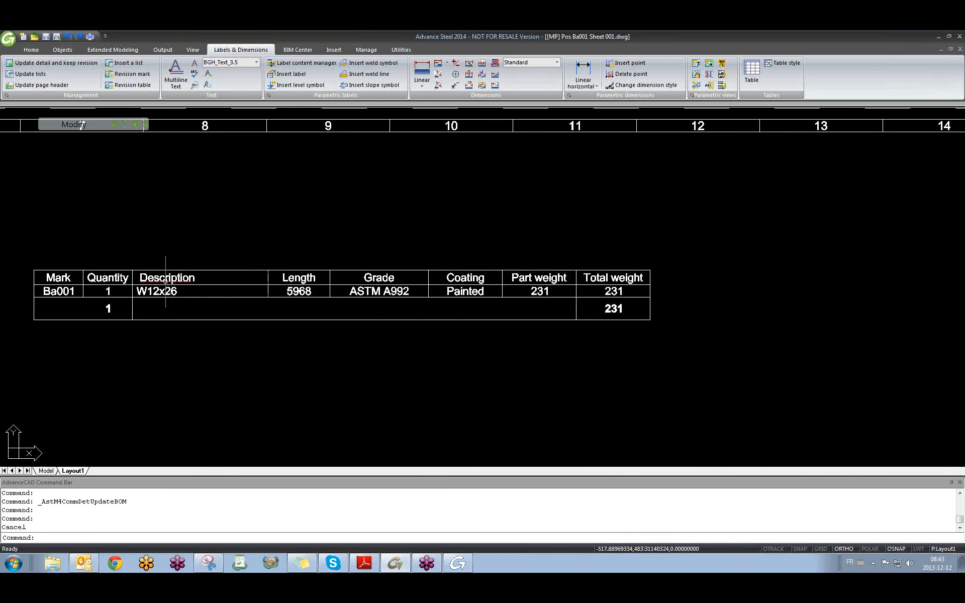
left_click(147, 276)
scroll(197, 332, "down", 3)
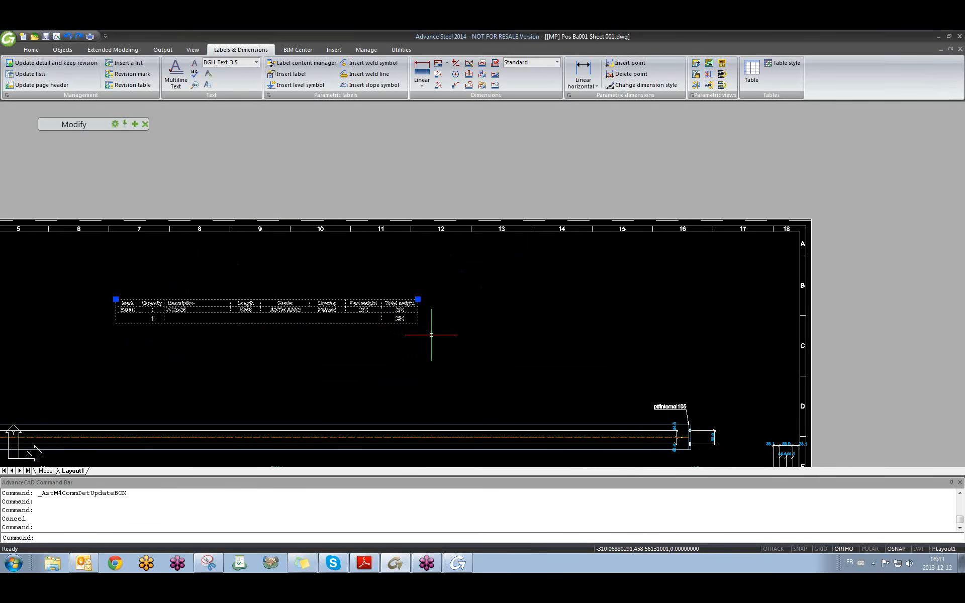
key("Escape")
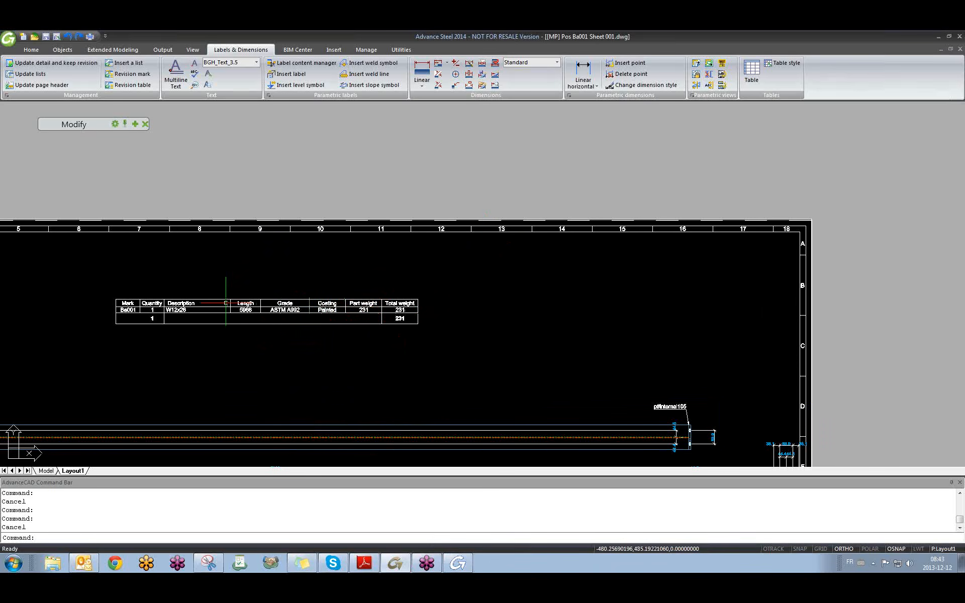
middle_click_drag(268, 310, 293, 307)
scroll(230, 308, "up", 4)
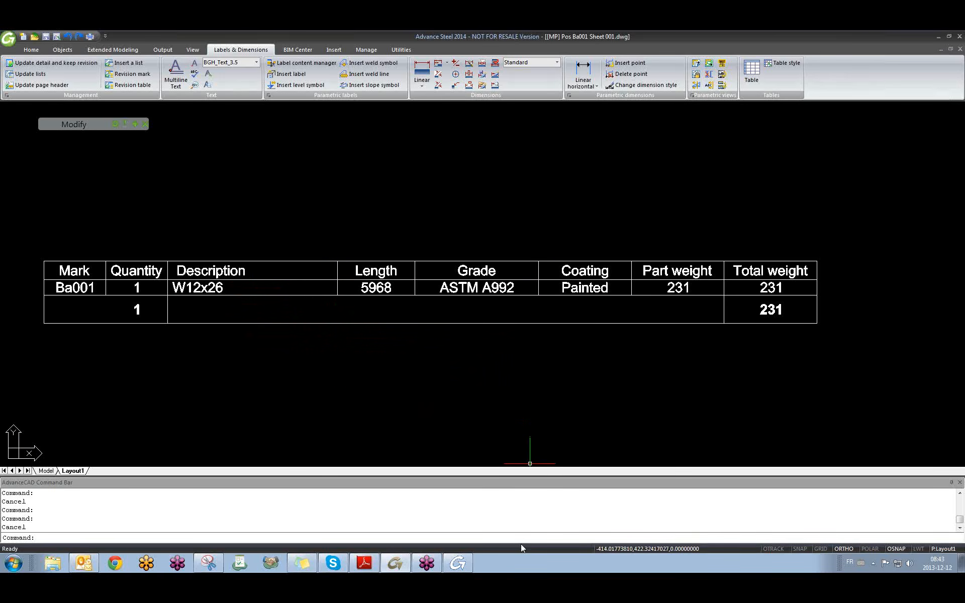
Open the Drawing - Beam list (22003) template from Lists on drawings-Imperial.
left_click(462, 565)
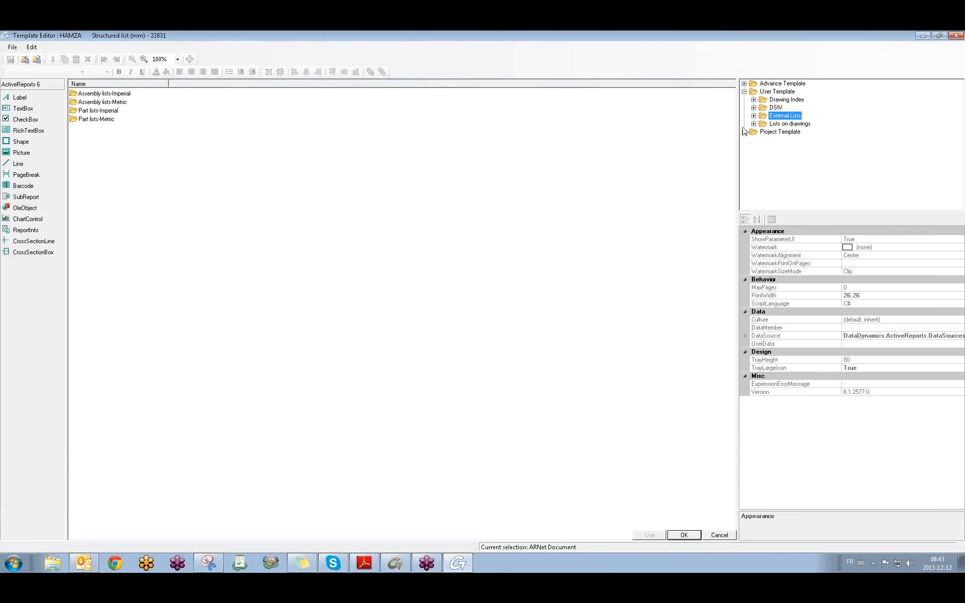
left_click(779, 124)
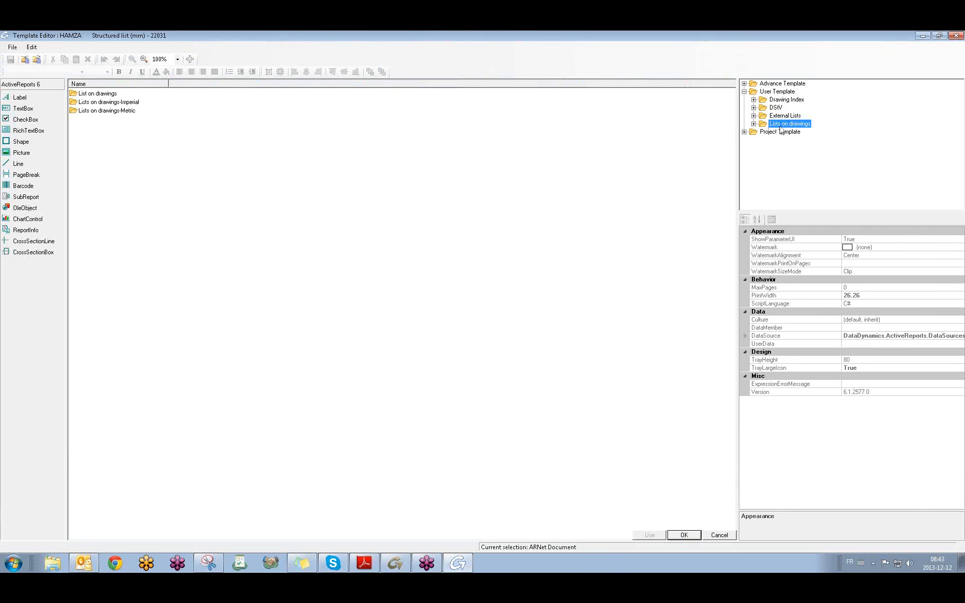
left_click(754, 124)
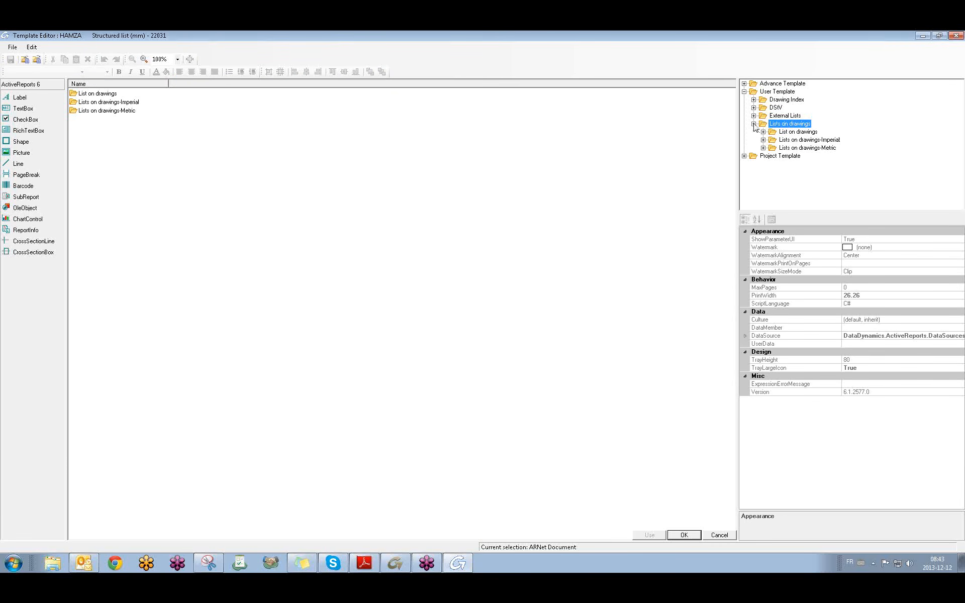
left_click(804, 140)
left_click(816, 148)
left_click(814, 140)
left_click(763, 140)
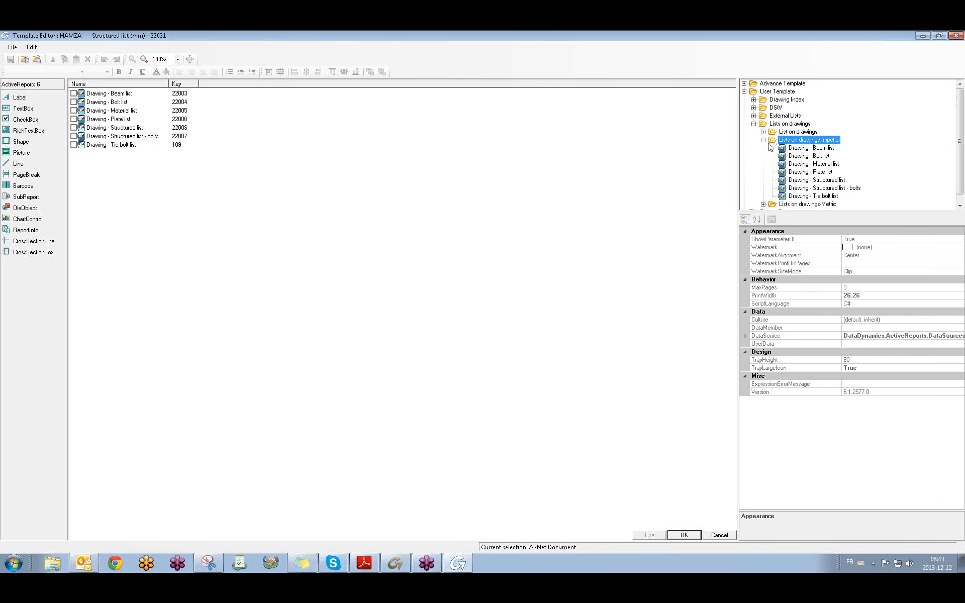
left_click(806, 149)
double_click(805, 149)
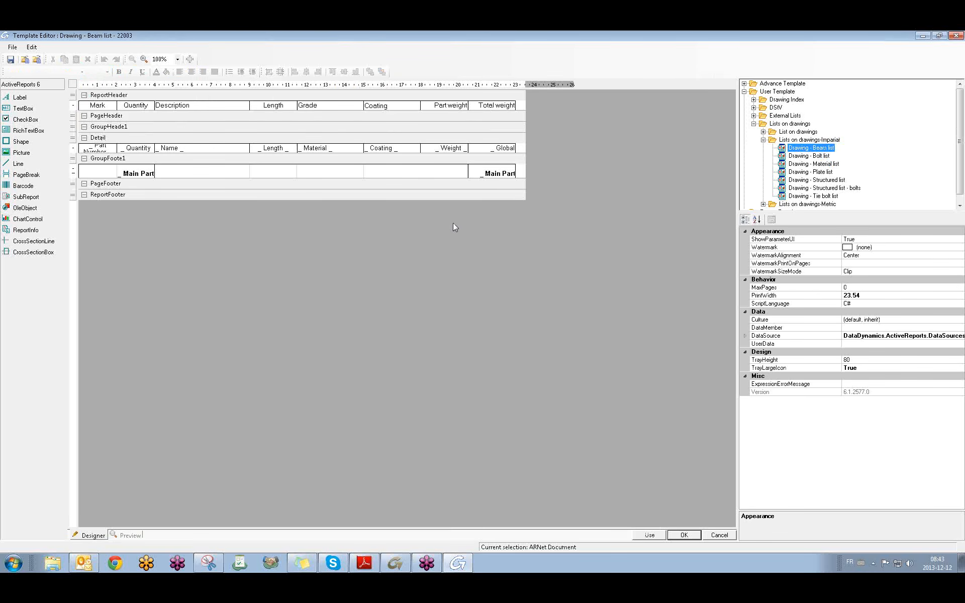
Check the Length column header's properties, then collapse Lists on drawings-Imperial.
left_click(270, 105)
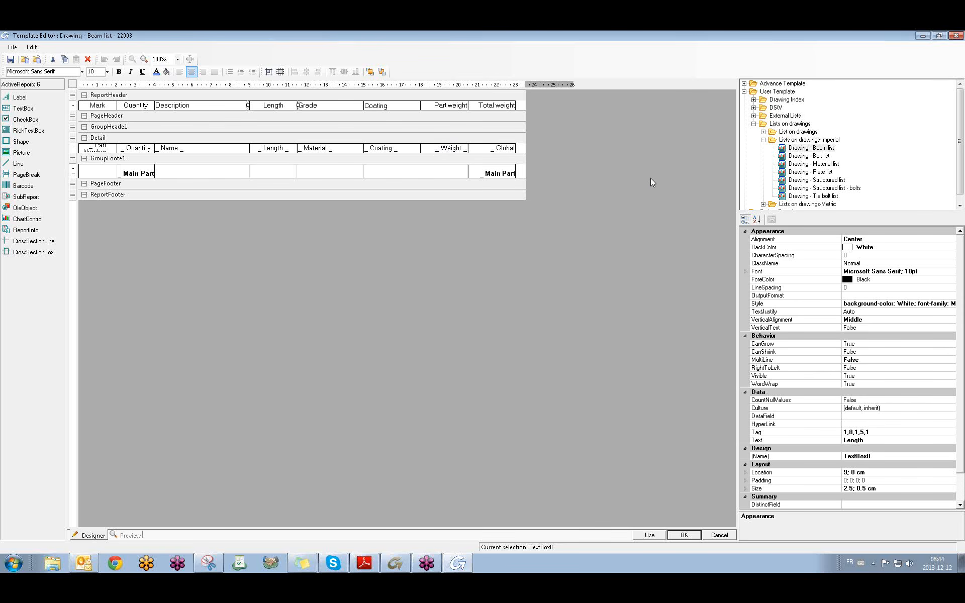
left_click(763, 140)
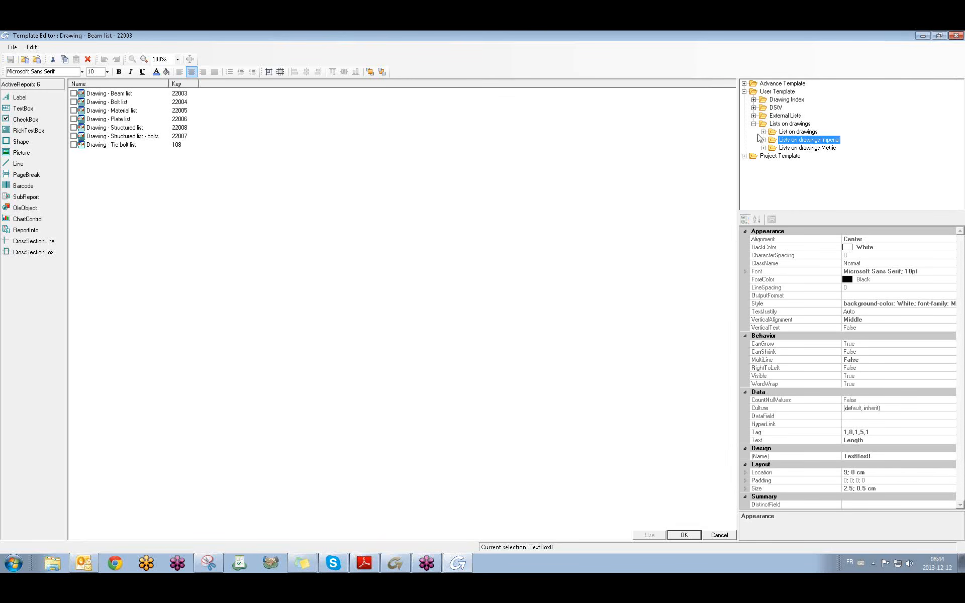
Browse External Lists > Assembly lists-Metric and view the Shipping list (mm) layout.
left_click(754, 124)
left_click(779, 117)
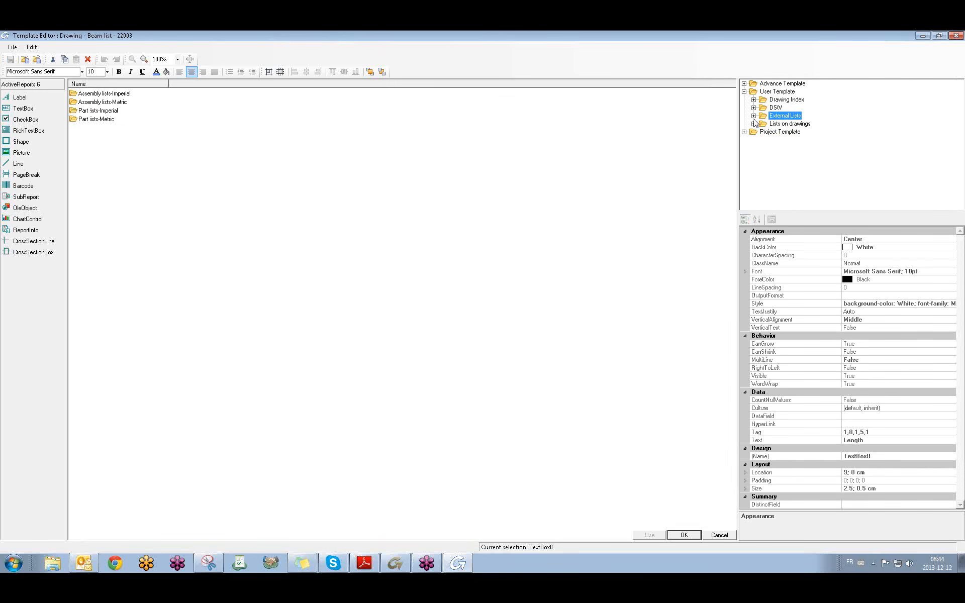
left_click(754, 116)
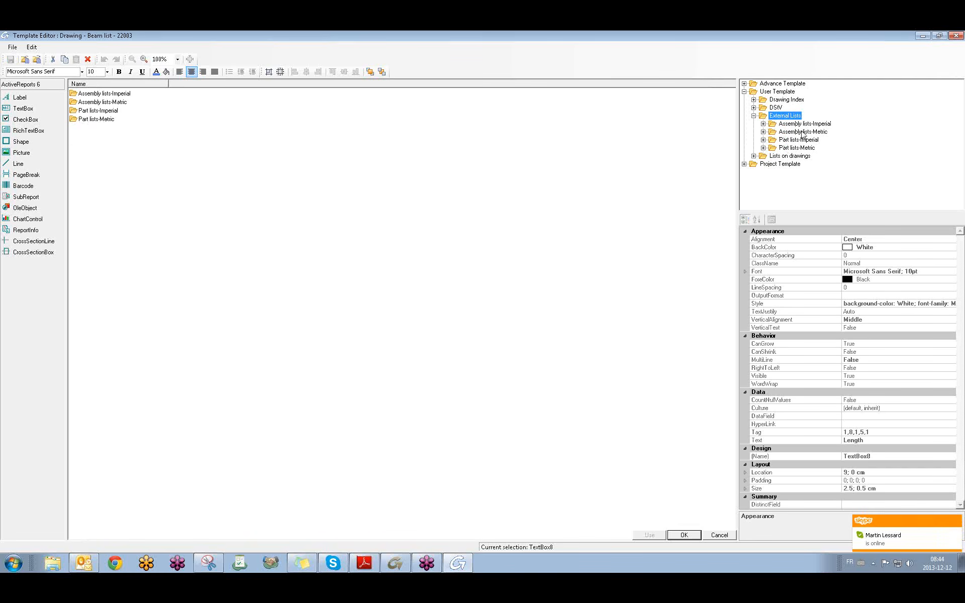
left_click(802, 132)
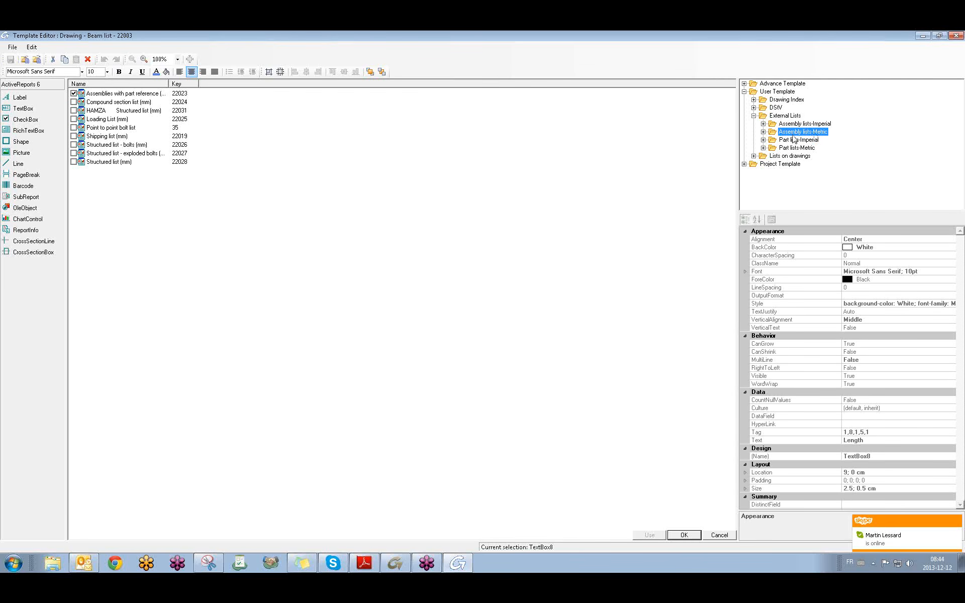
left_click(763, 132)
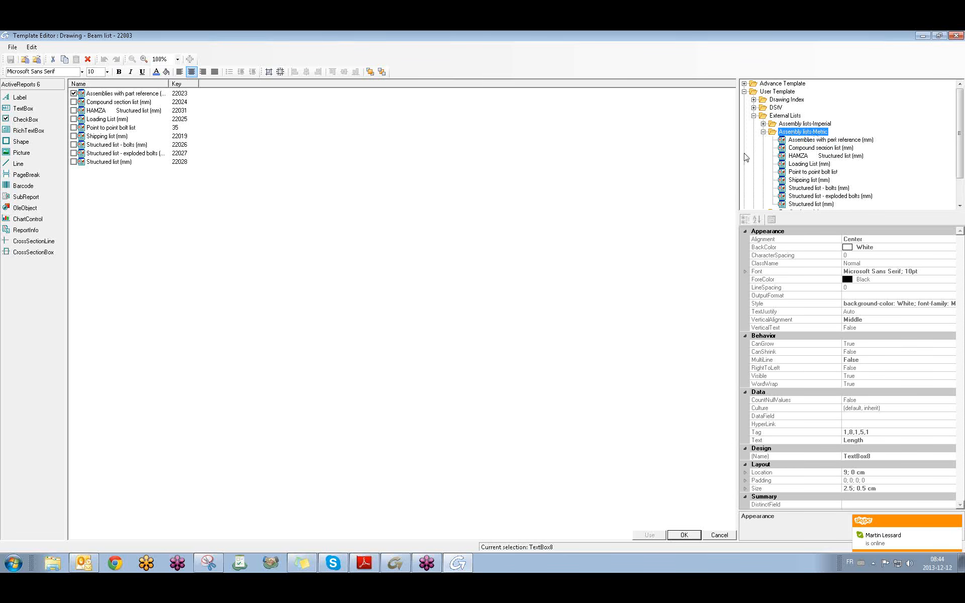
left_click(807, 180)
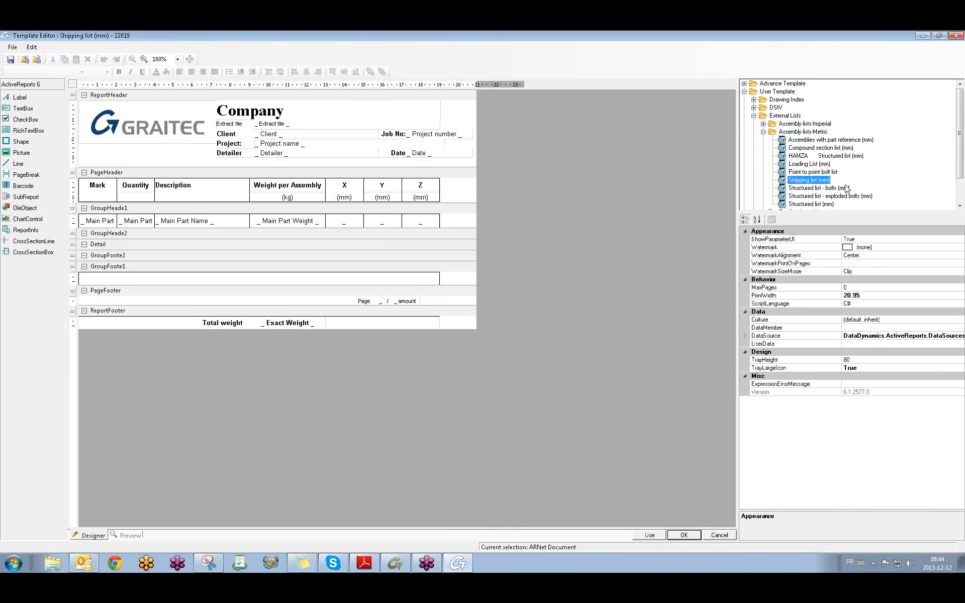
left_click(763, 131)
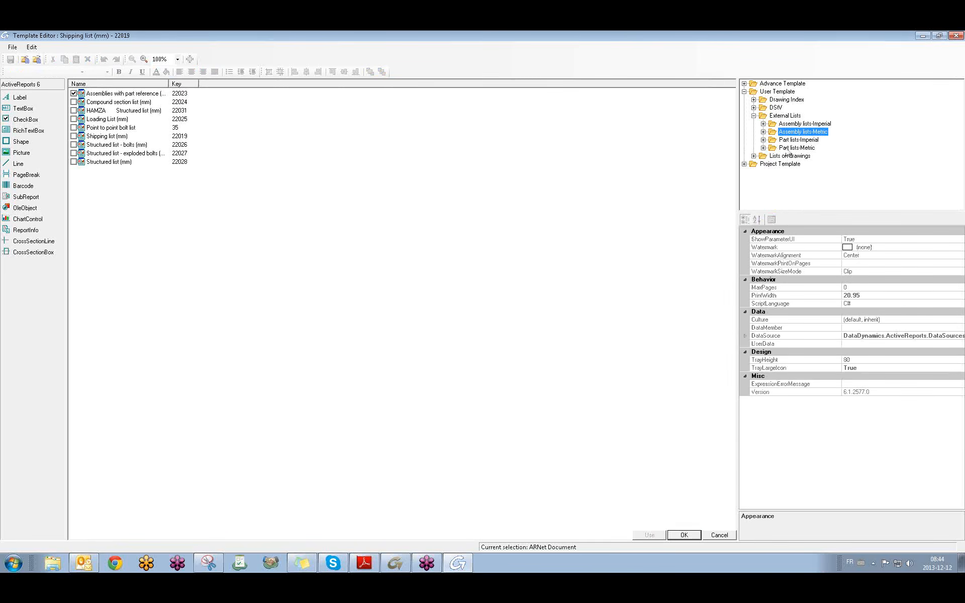
Choose Saw list Picture (mm) from Part lists-Metric as the list template.
left_click(763, 148)
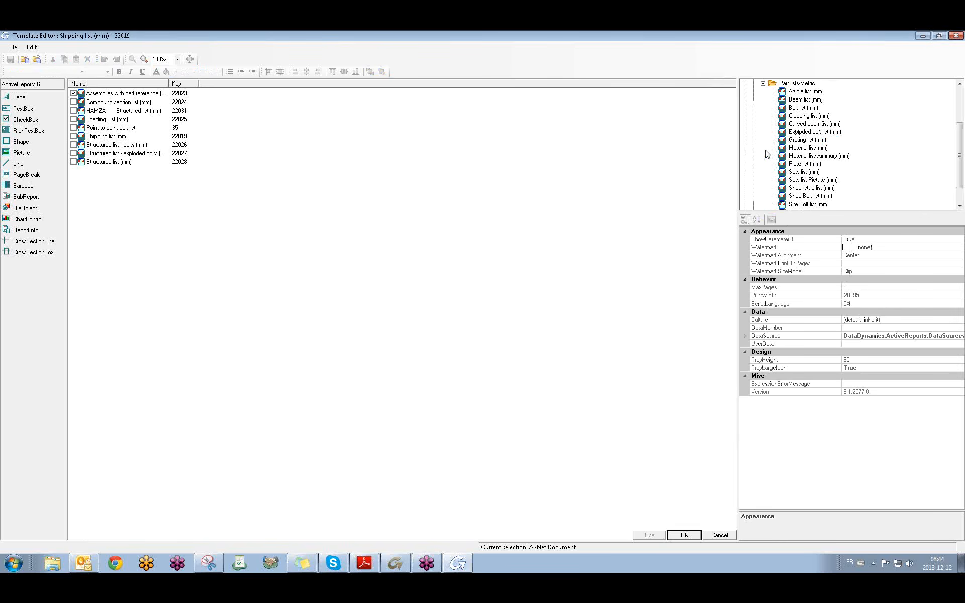
left_click(803, 172)
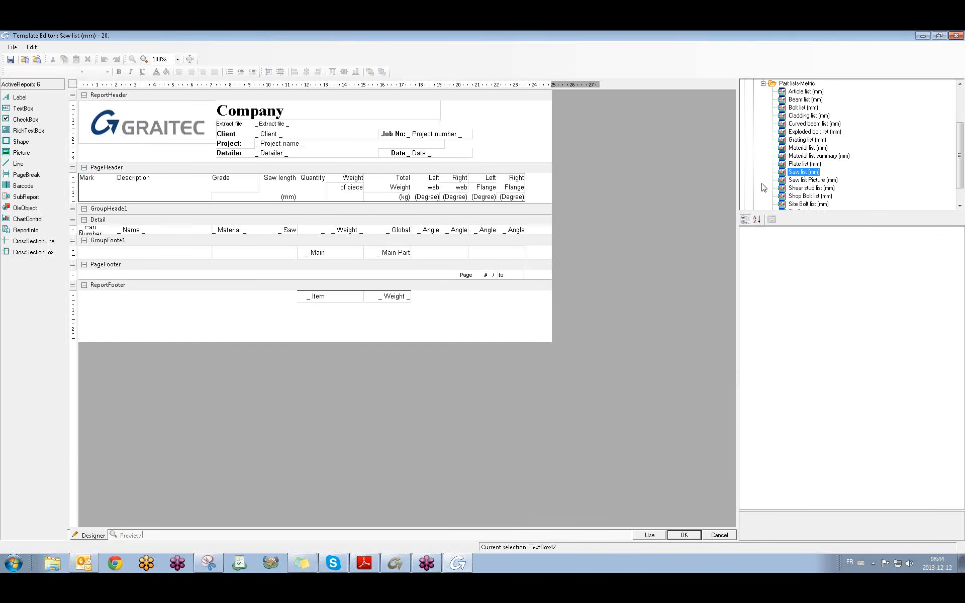
left_click(805, 180)
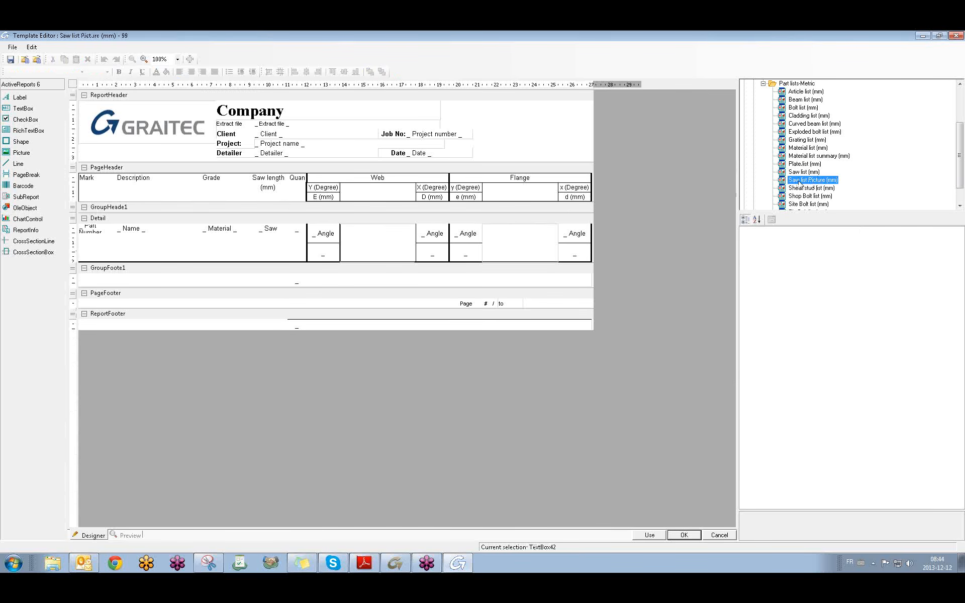
left_click(763, 83)
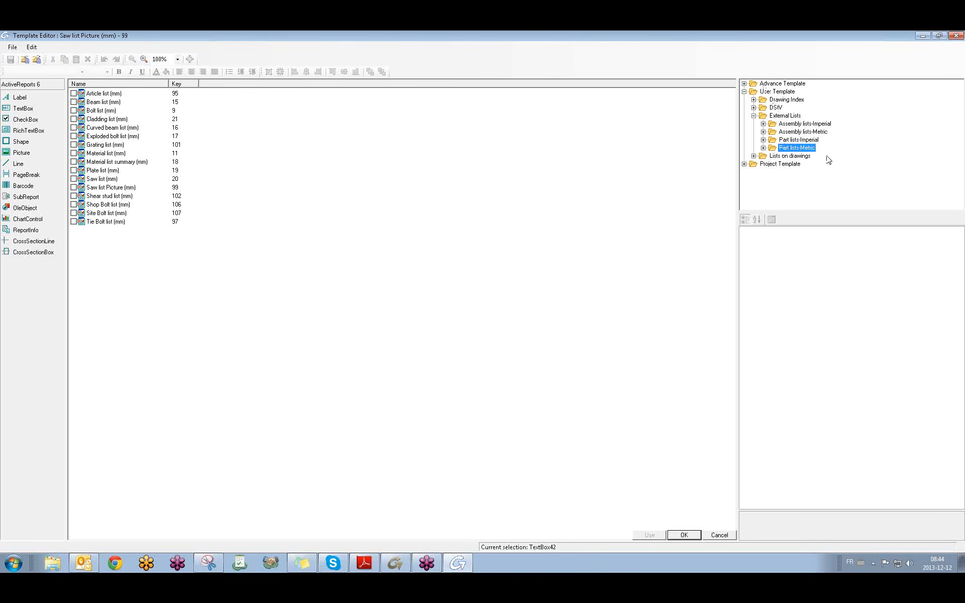
left_click(763, 148)
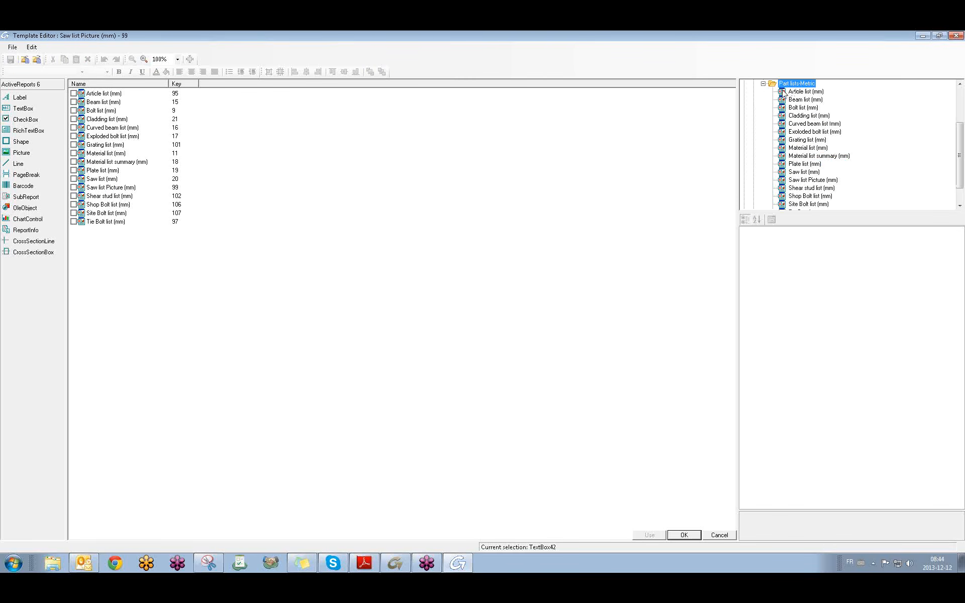
left_click(804, 181)
left_click(649, 534)
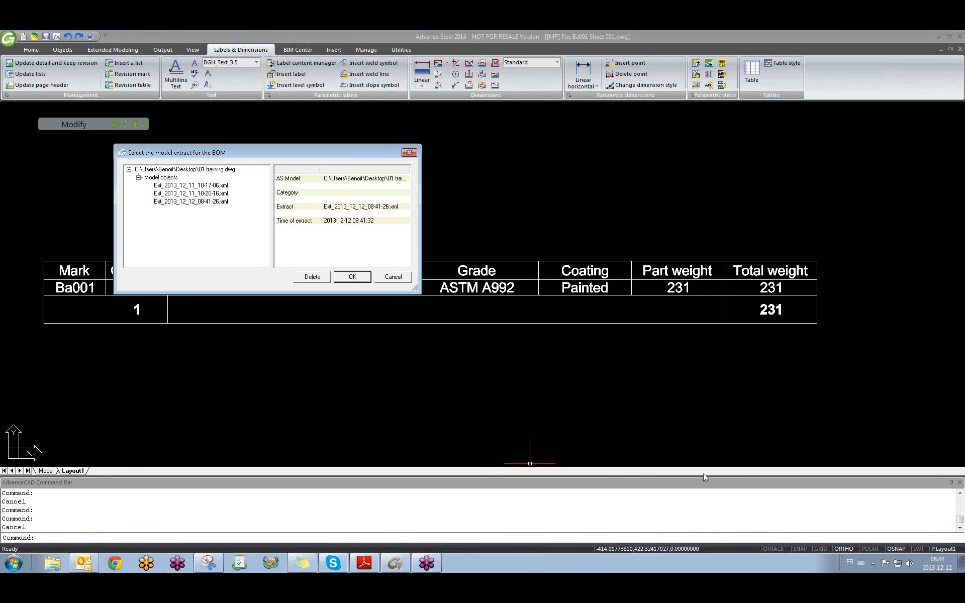
Confirm the model extract, review both pages of the saw list, and close without saving.
left_click(359, 280)
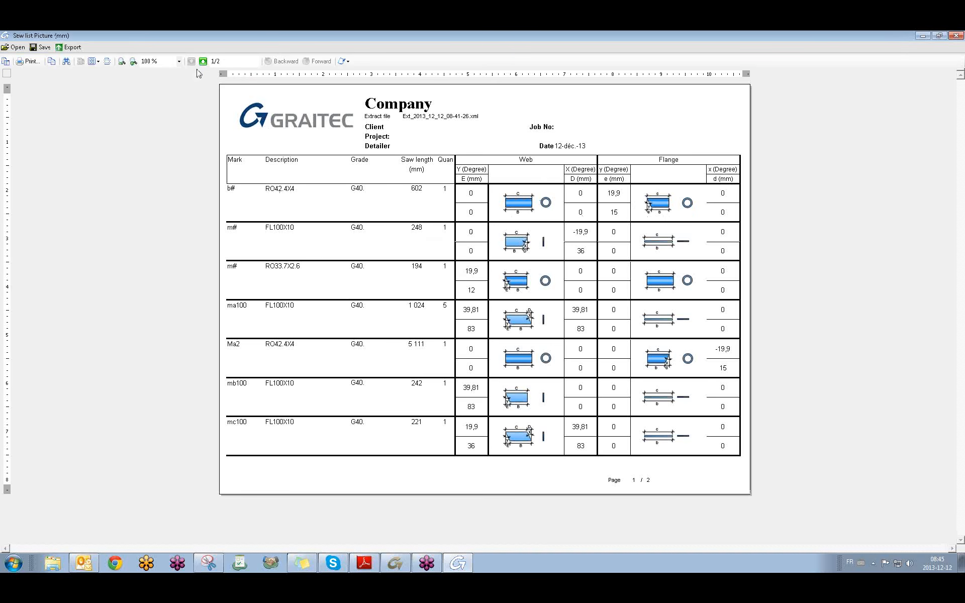
left_click(203, 61)
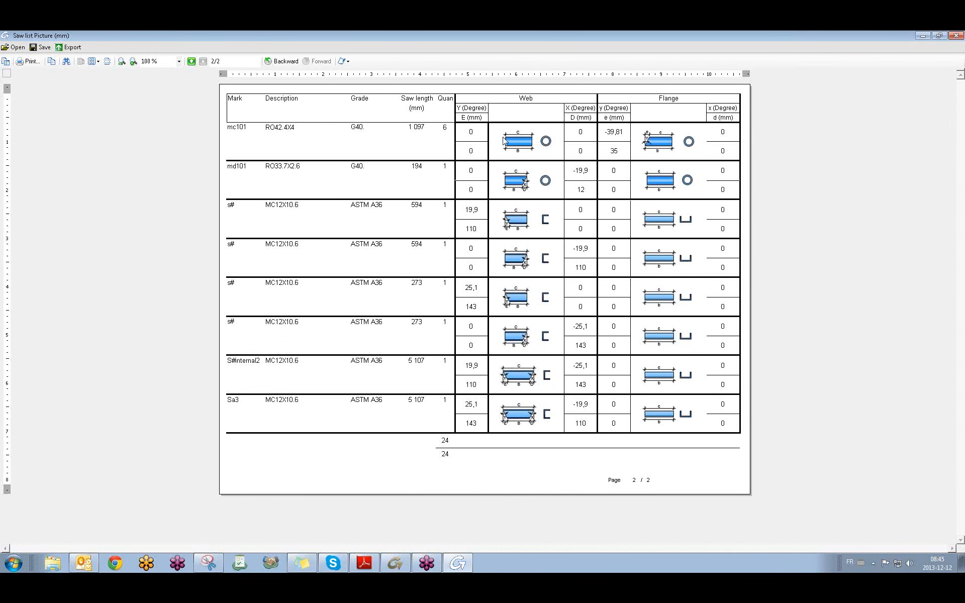
left_click(192, 61)
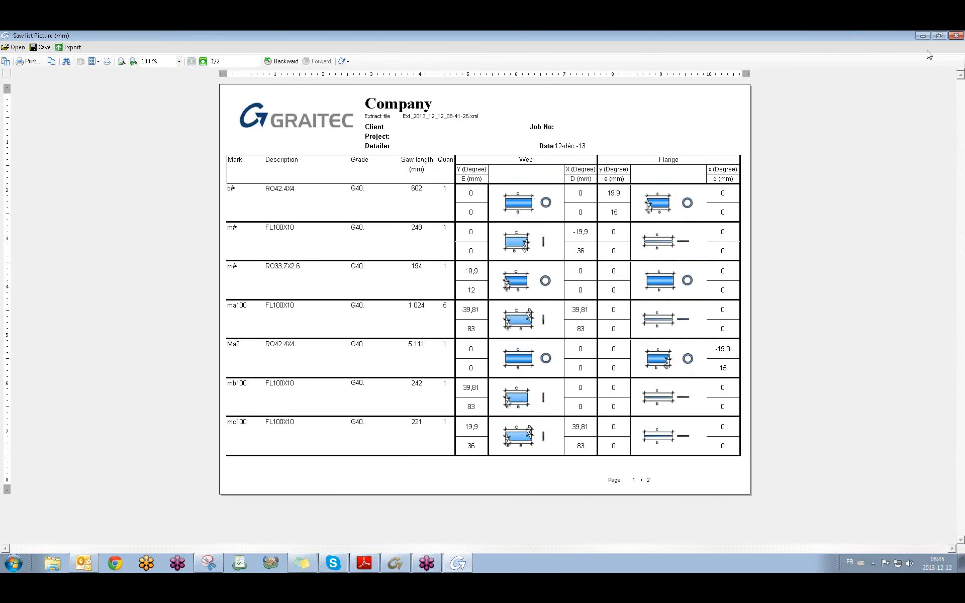
left_click(959, 35)
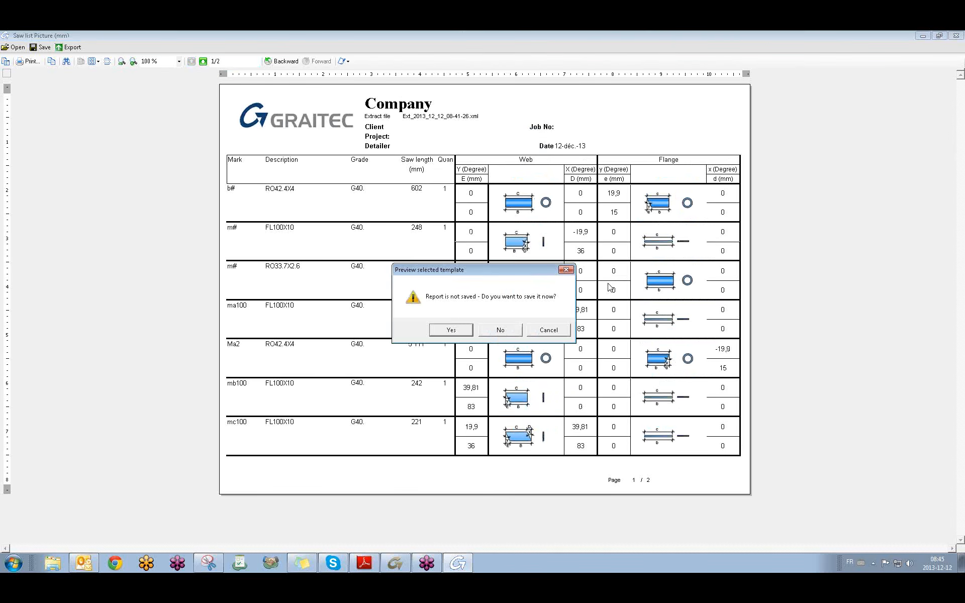
left_click(503, 332)
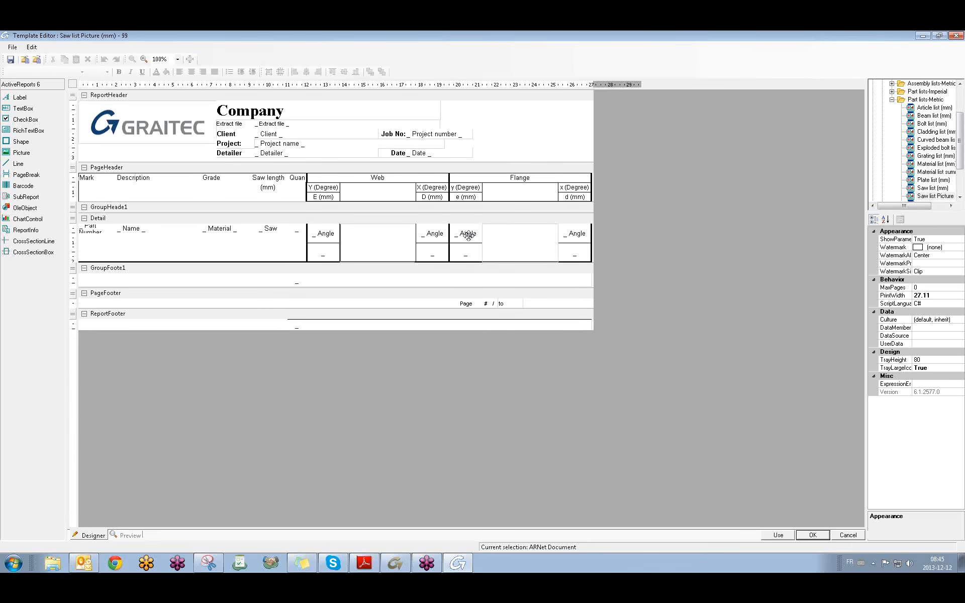
Enlarge the template tree panel, review the metric and imperial part list templates, then exit the editor.
left_click(514, 238)
left_click(778, 228)
left_click_drag(867, 167, 754, 173)
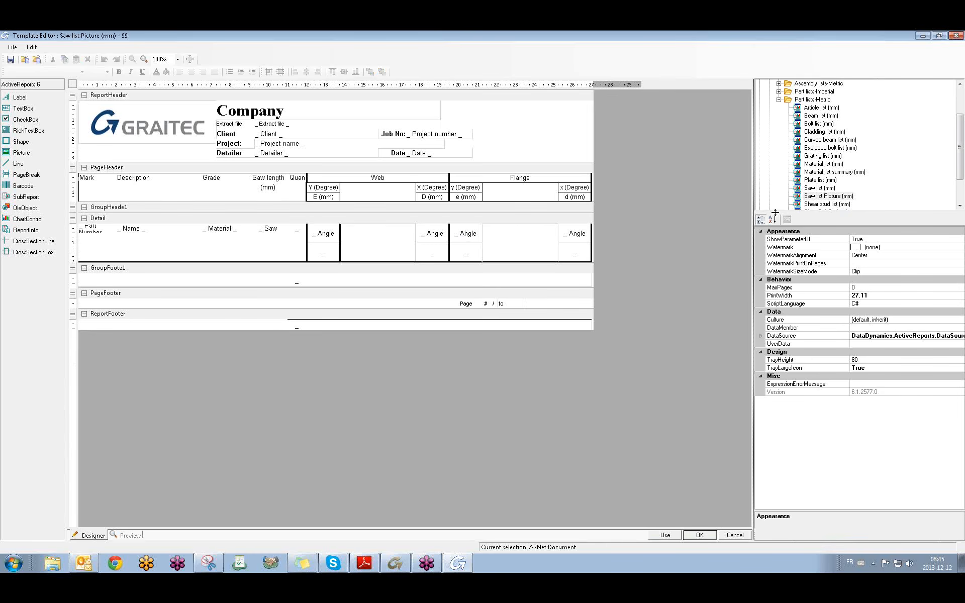
left_click_drag(786, 211, 786, 298)
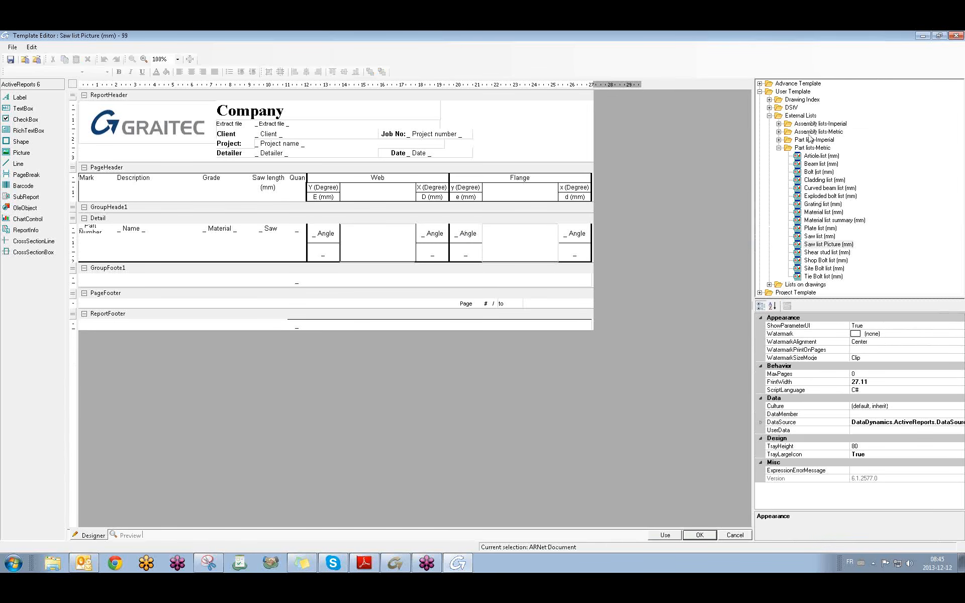
left_click(779, 148)
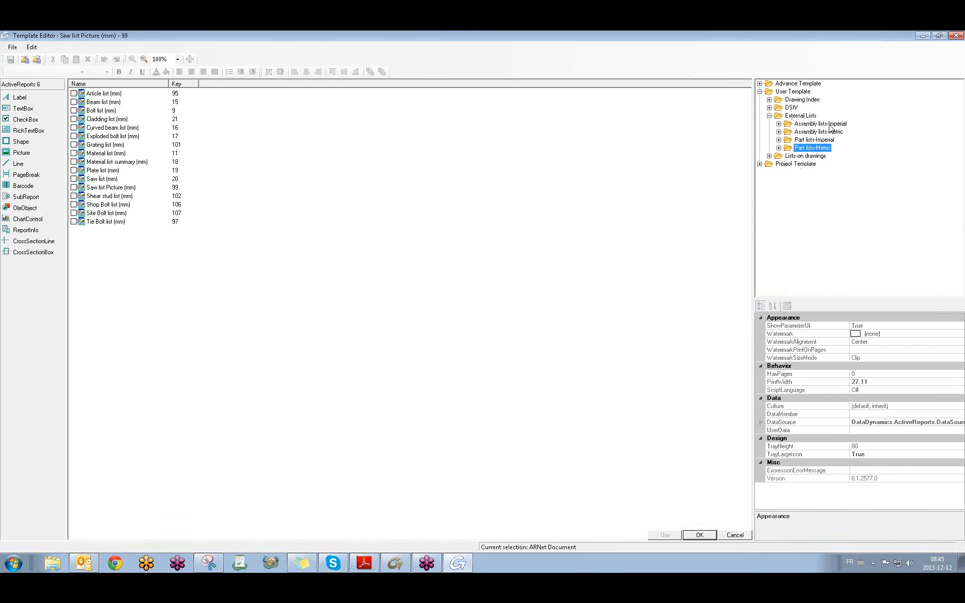
left_click(778, 140)
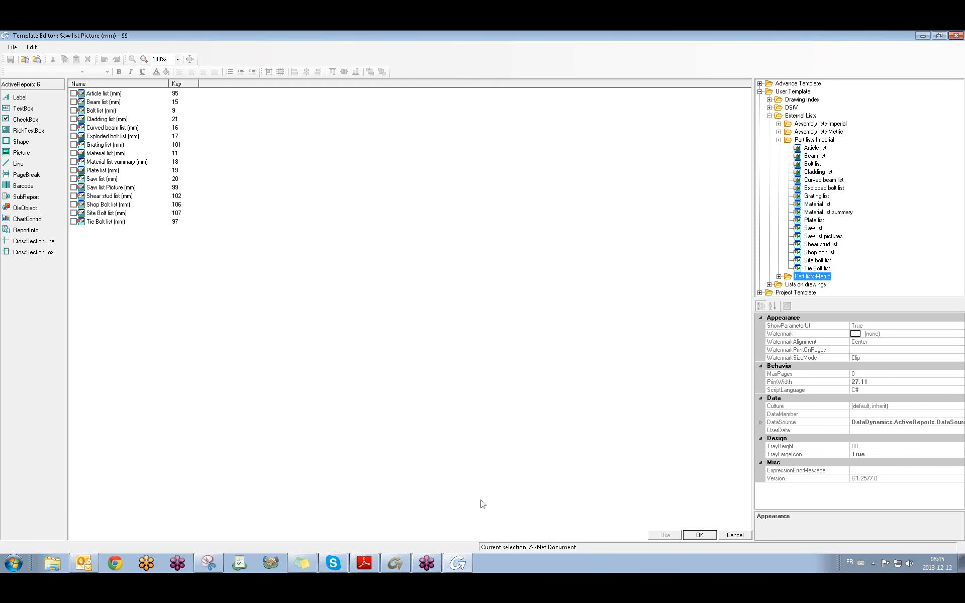
left_click(779, 139)
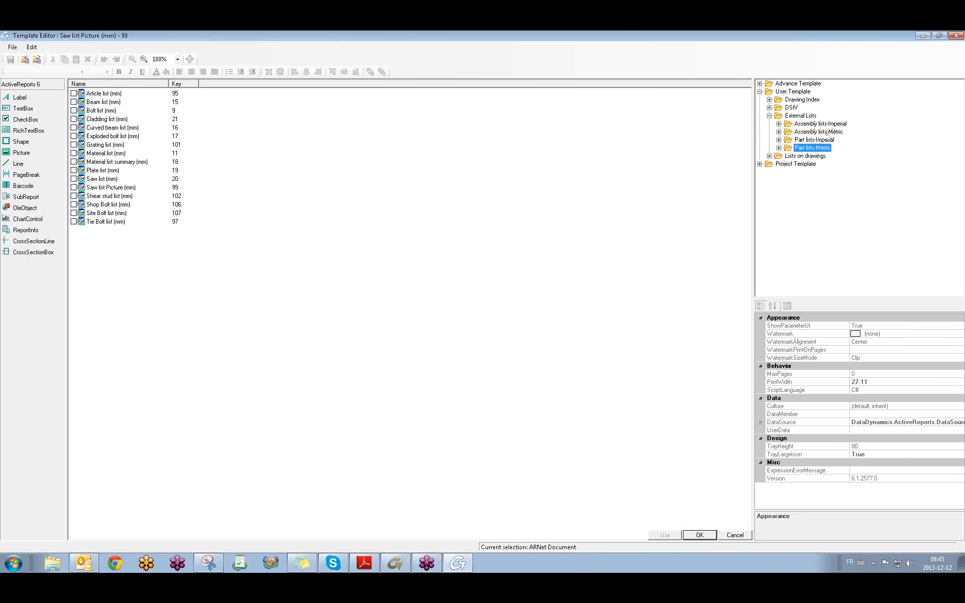
left_click(957, 37)
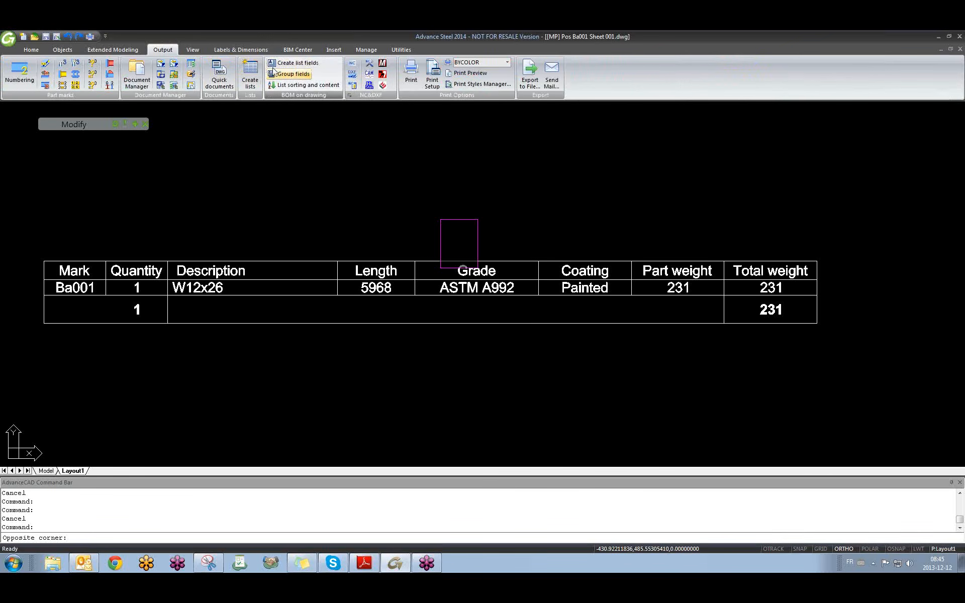
Clear the stray selection and relaunch the BOM Editor on the Saw list Picture (mm) template.
left_click(307, 190)
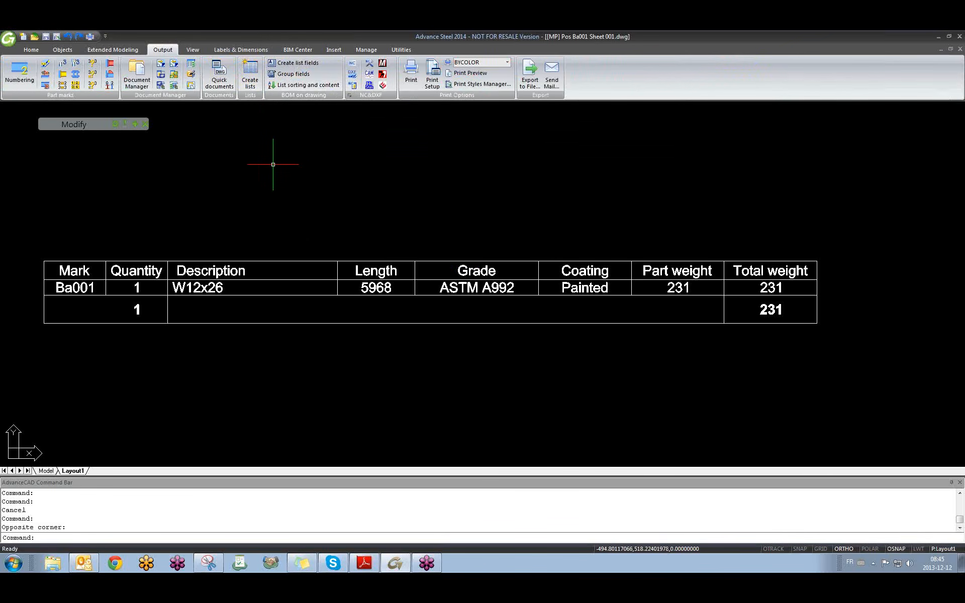
left_click(193, 68)
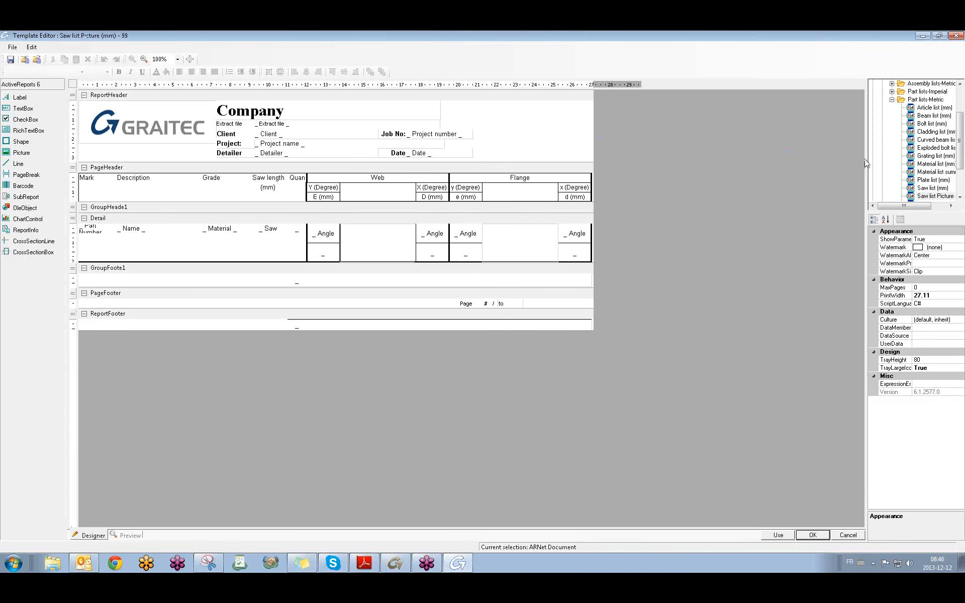
Copy Saw list Picture (mm) into the user database as 'saw costum'.
left_click_drag(866, 156, 762, 164)
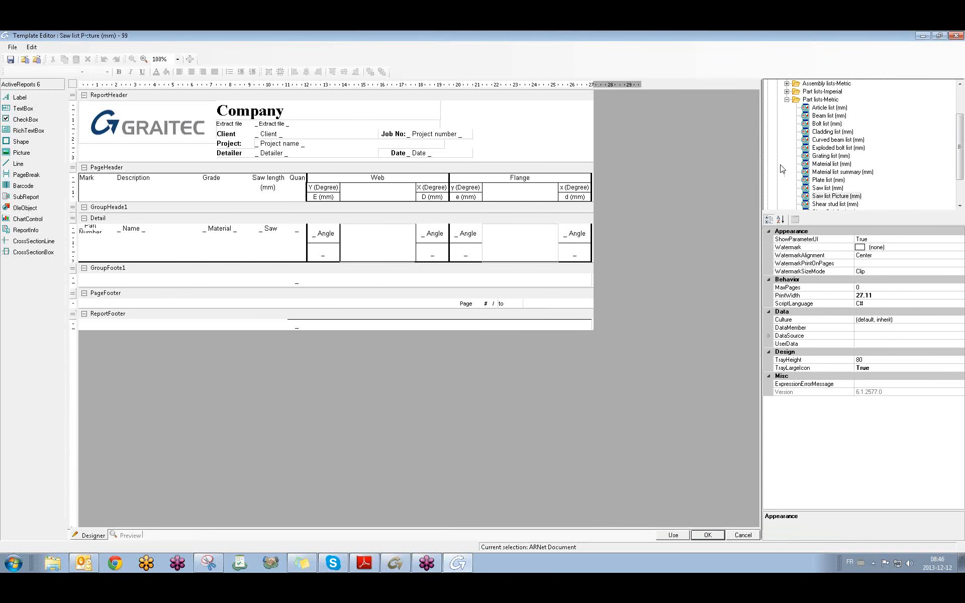
left_click(824, 196)
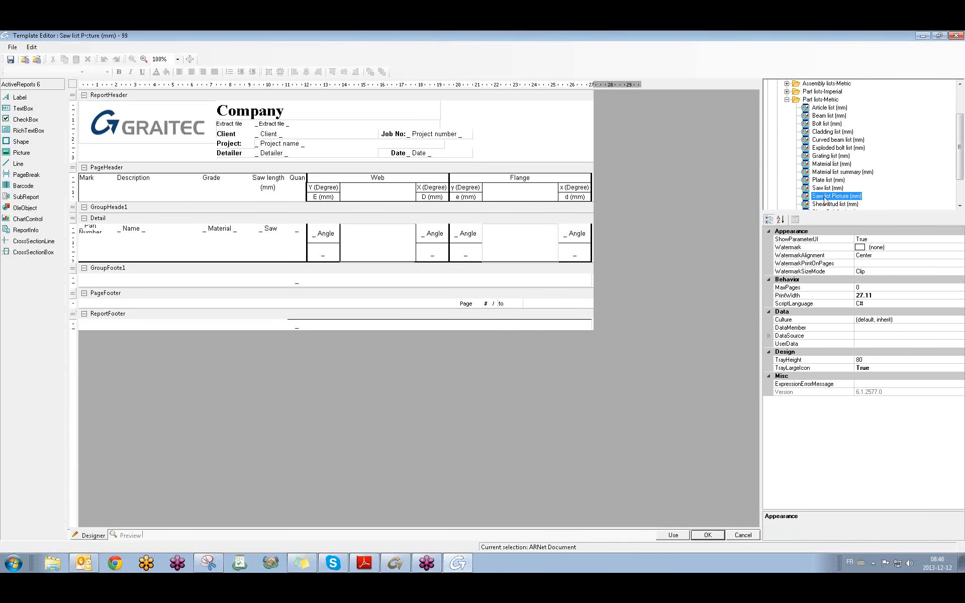
right_click(825, 199)
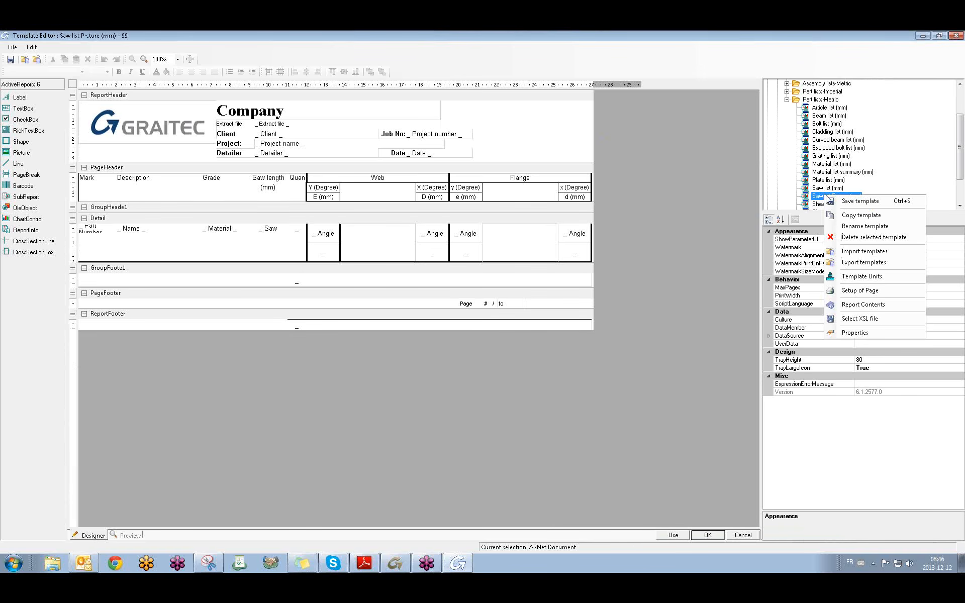
left_click(862, 215)
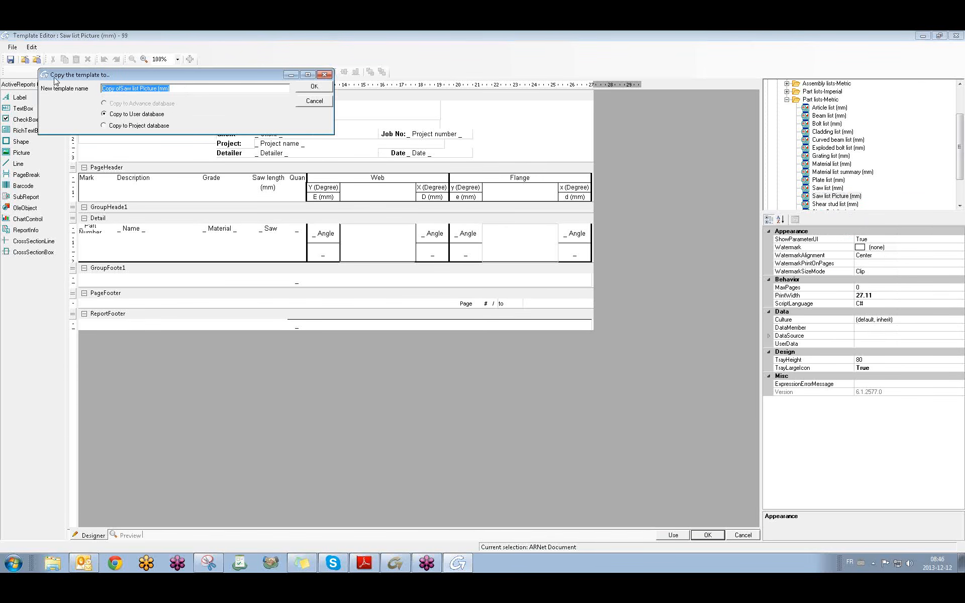
type("saw costum")
left_click(314, 86)
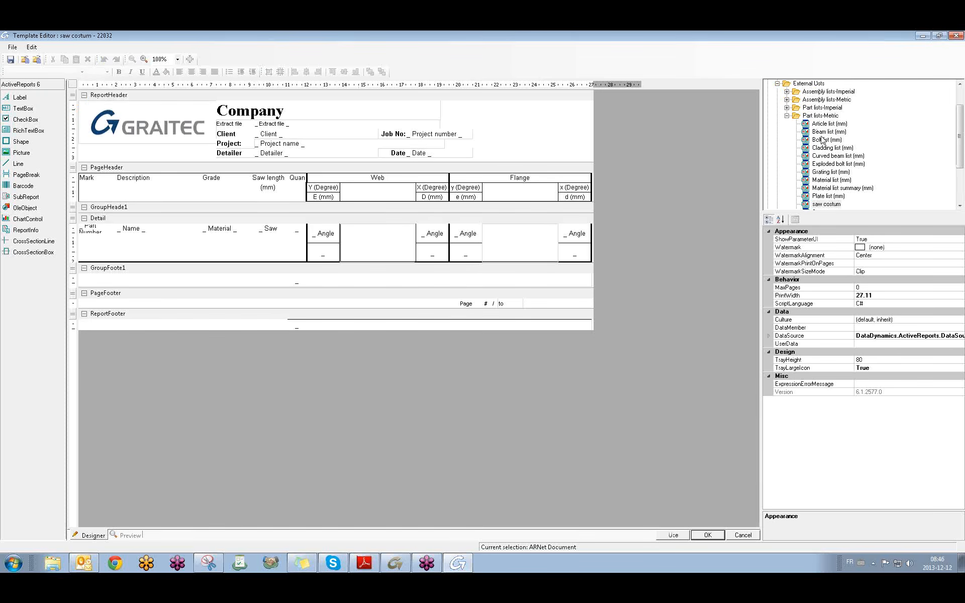
In saw costum, delete the GRAITEC header logo and shift the Company title left.
left_click(826, 205)
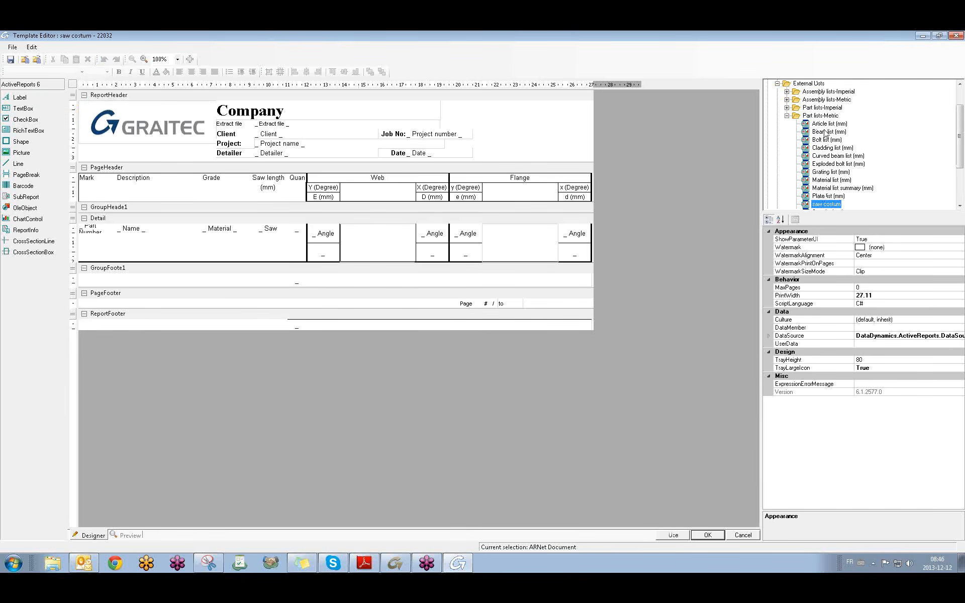
scroll(824, 133, "down", 2)
scroll(824, 133, "up", 1)
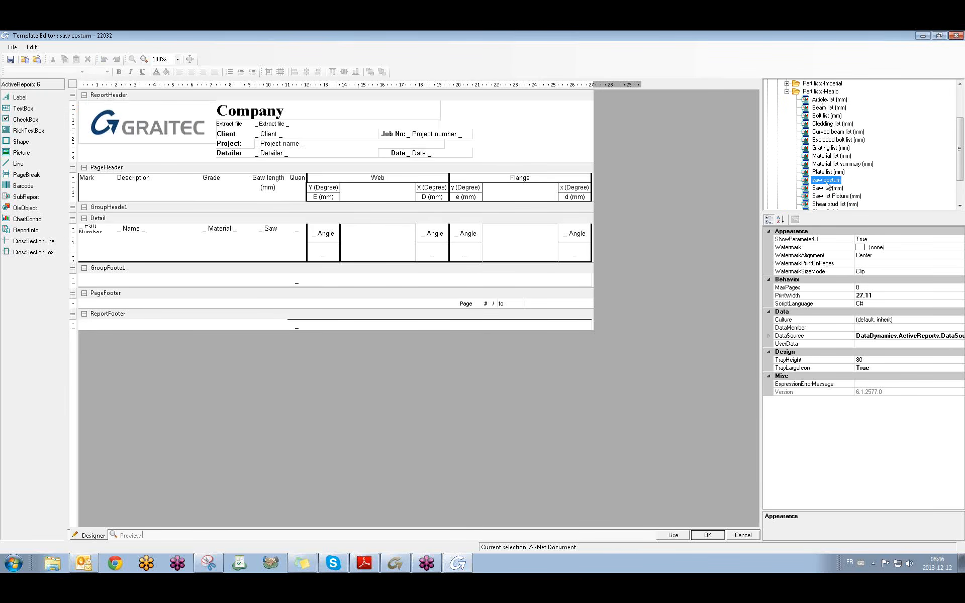
left_click(206, 145)
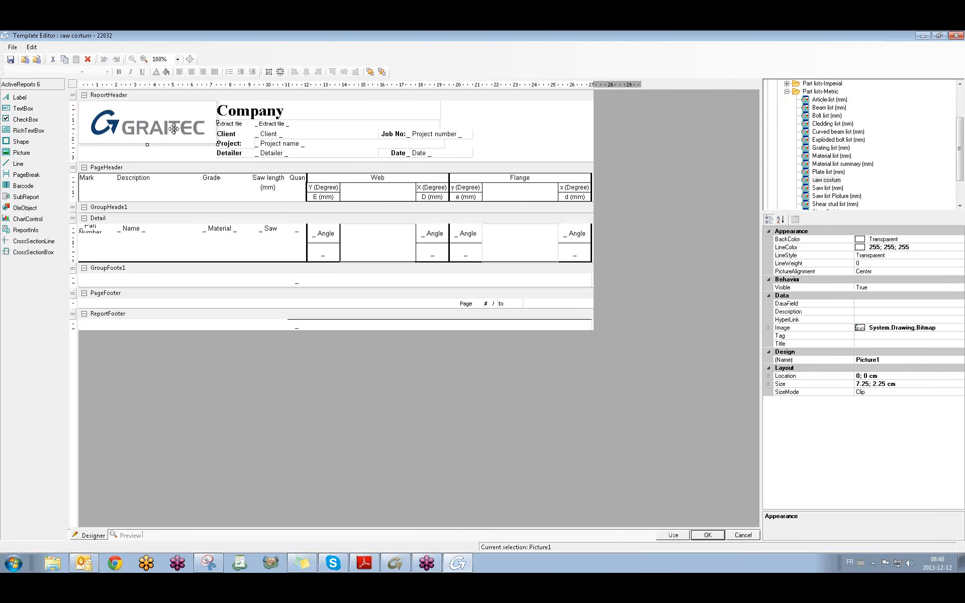
key("Delete")
left_click(236, 113)
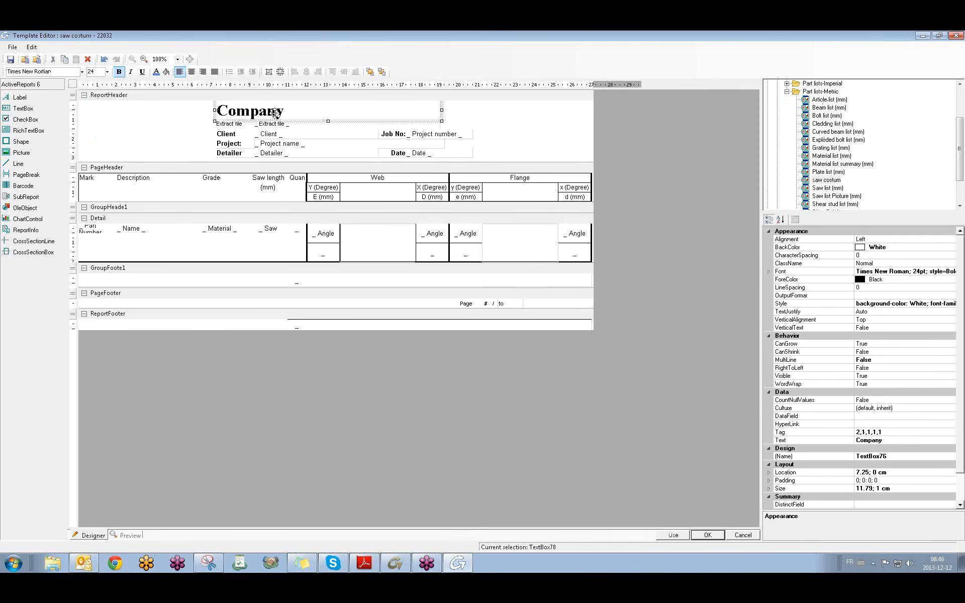
left_click_drag(286, 112, 234, 113)
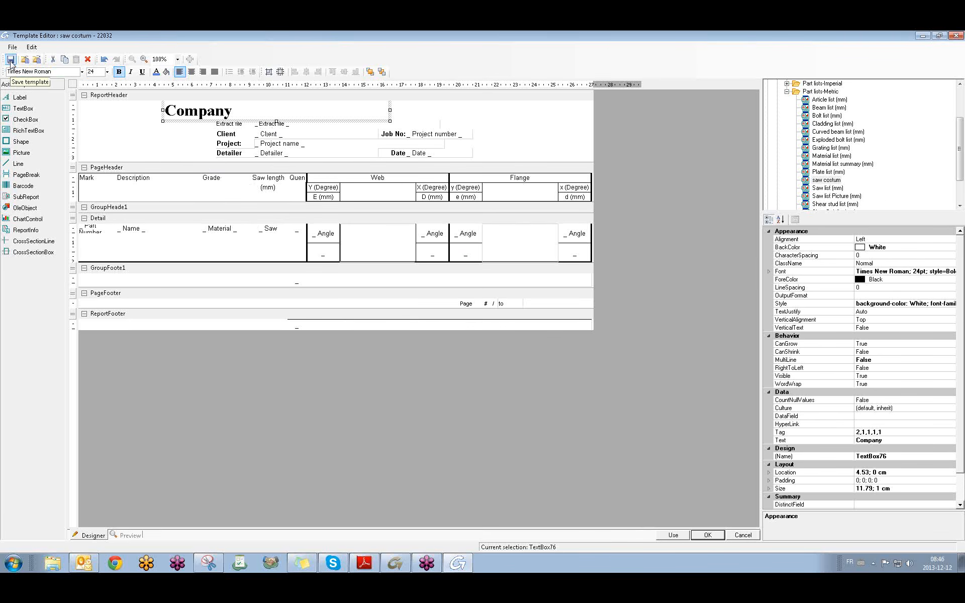
Switch to Saw list (mm) without saving the saw costum edits, then cancel the editor.
double_click(824, 189)
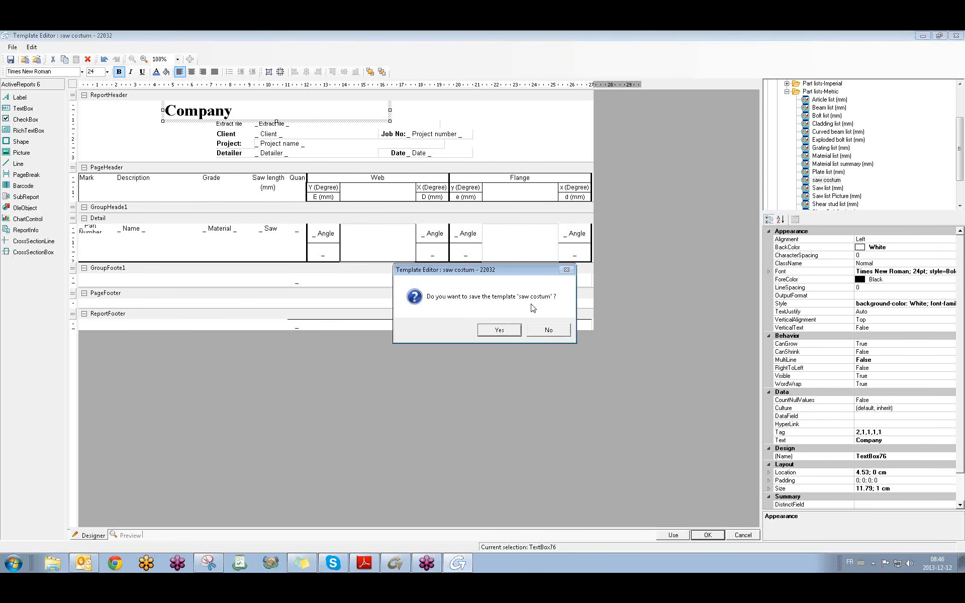
left_click(550, 329)
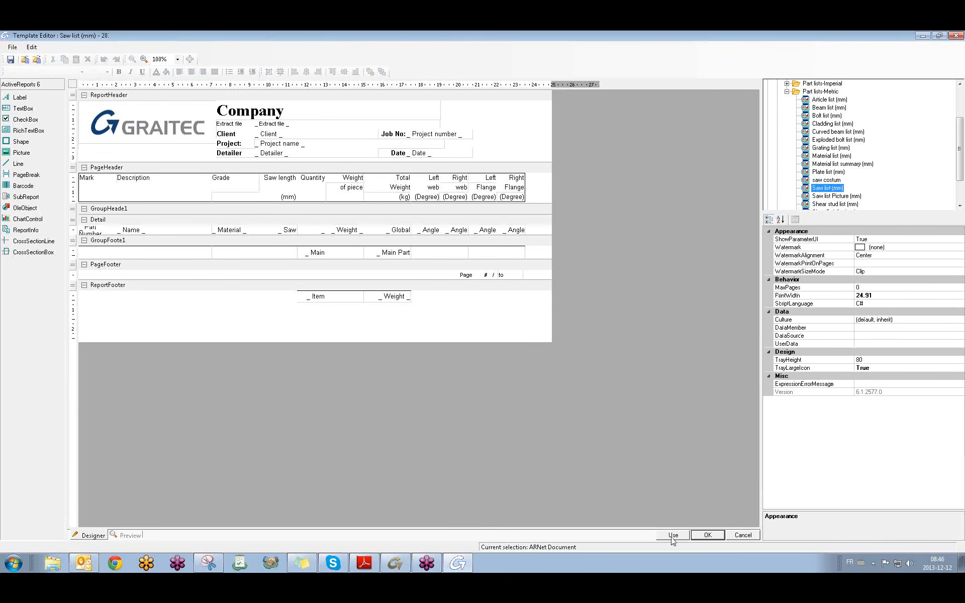
left_click(733, 536)
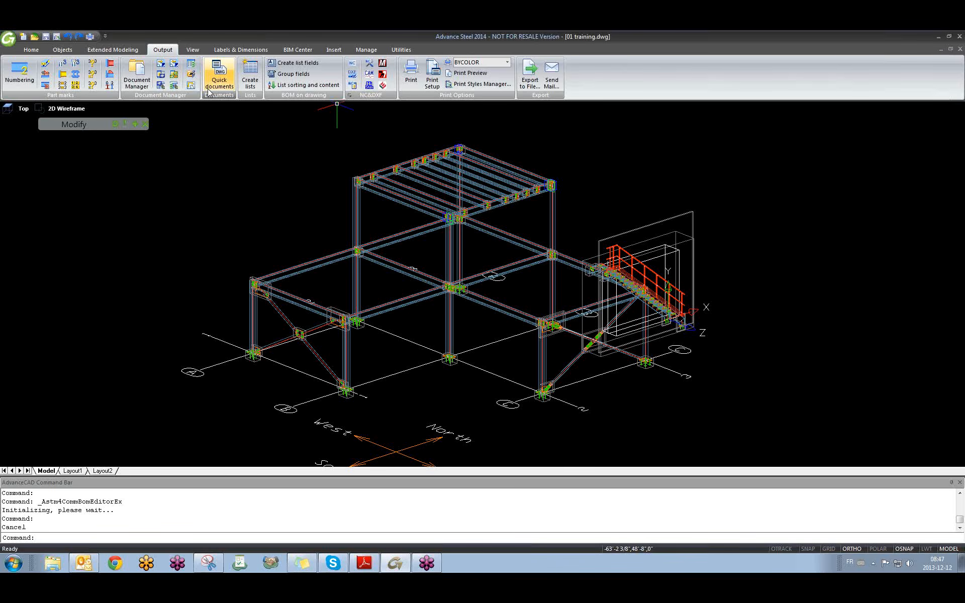
Orbit and zoom in around the stair base and its bolts.
middle_click_drag(711, 319, 382, 289, "shift")
scroll(404, 260, "up", 4)
scroll(252, 303, "up", 6)
middle_click_drag(202, 322, 340, 286)
scroll(323, 284, "down", 4)
scroll(294, 292, "up", 2)
scroll(296, 283, "up", 5)
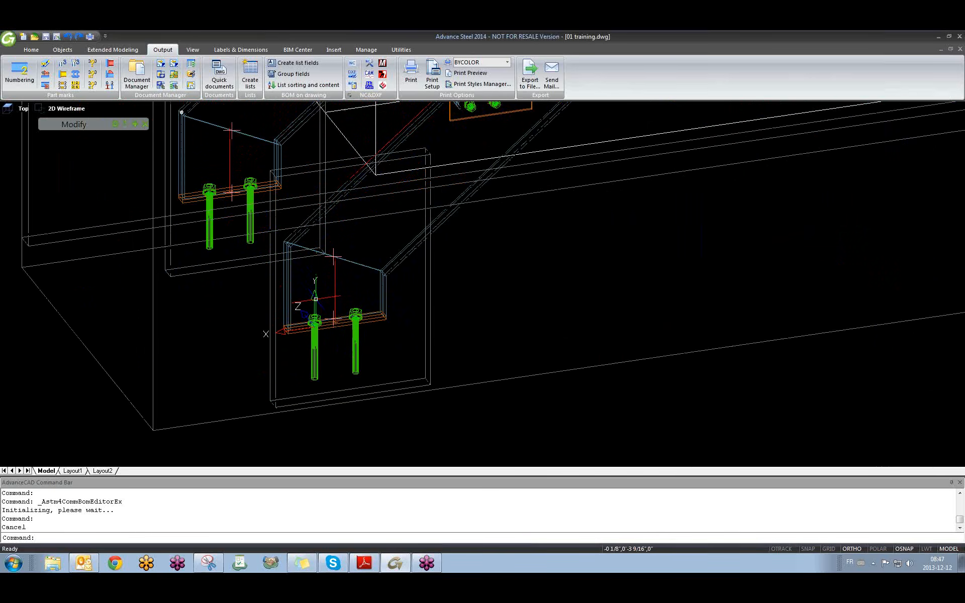
middle_click_drag(333, 319, 347, 334, "shift")
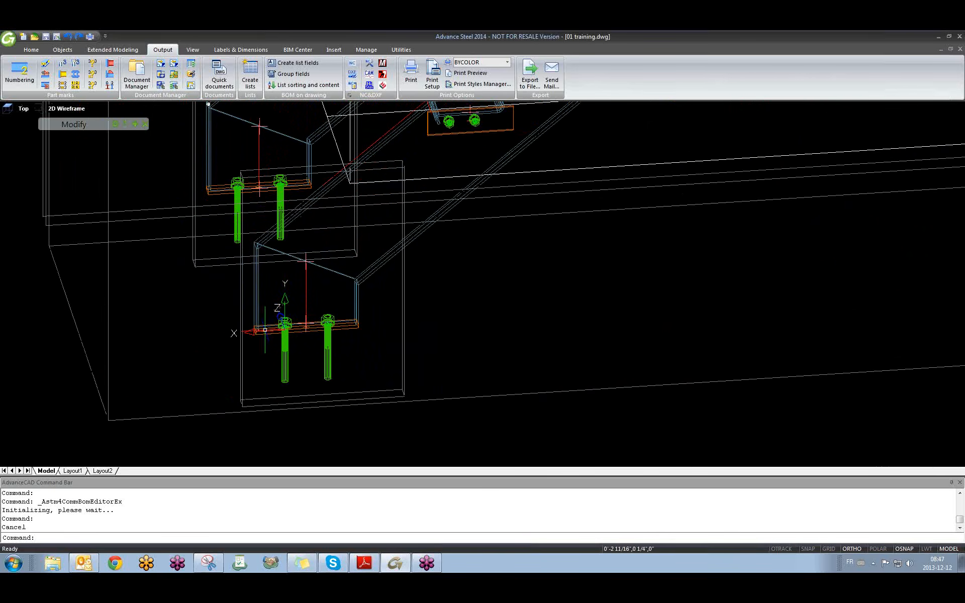
scroll(291, 316, "down", 10)
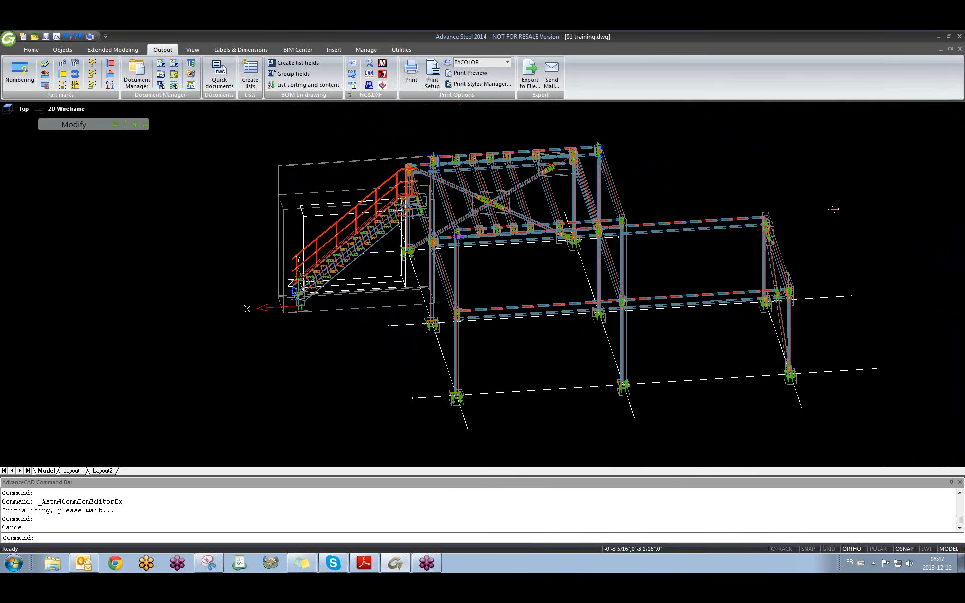
scroll(301, 305, "down", 2)
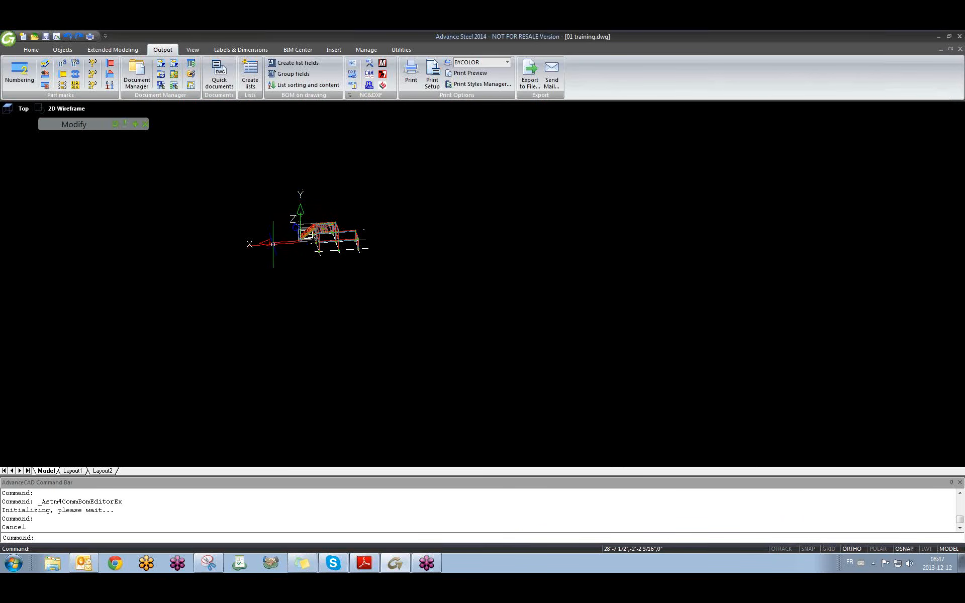
middle_click_drag(292, 247, 252, 284)
scroll(370, 290, "up", 5)
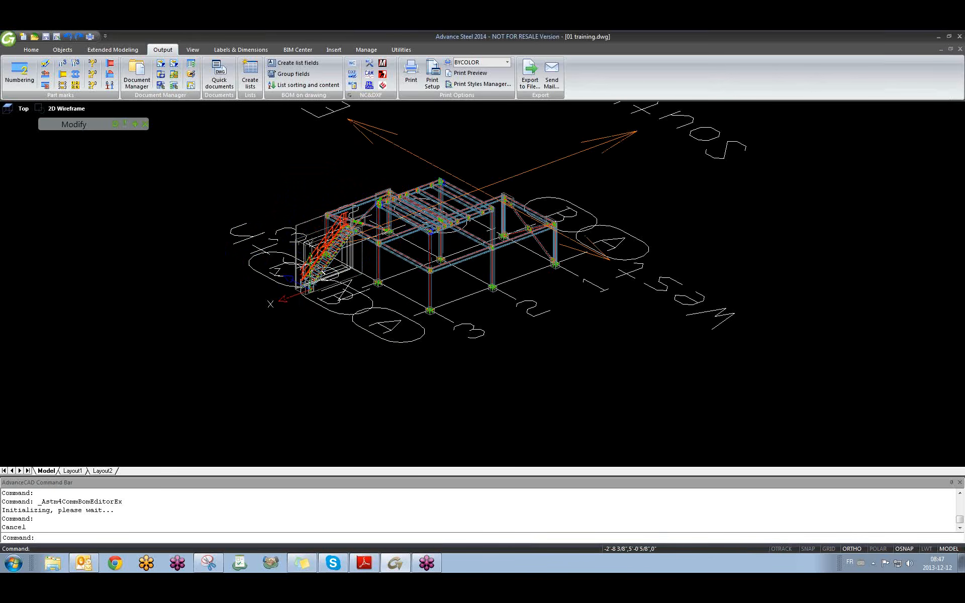
scroll(347, 288, "up", 3)
scroll(371, 301, "up", 2)
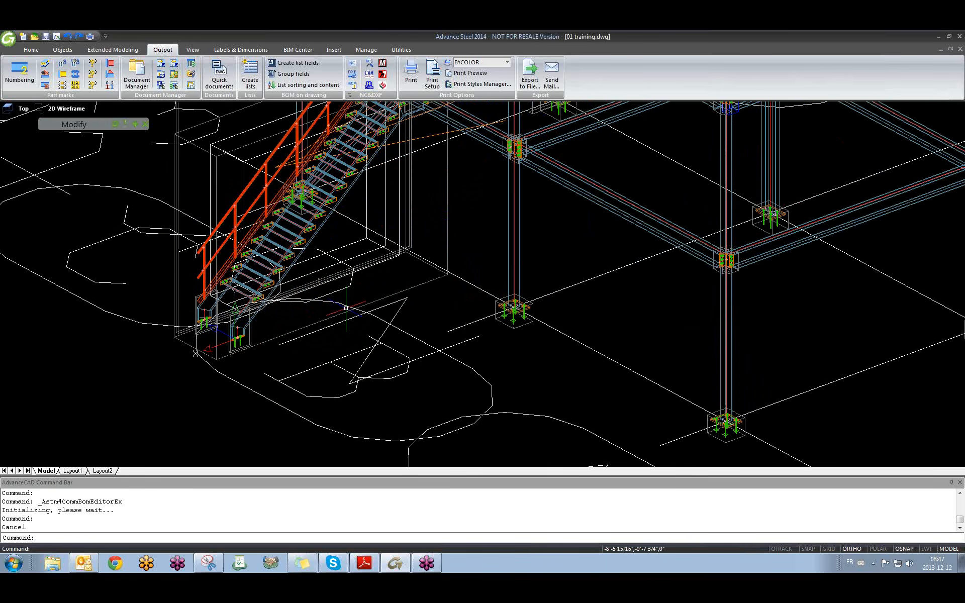
Regenerate the display with REGEN and pan toward the stair and columns.
type("regen")
key("Return")
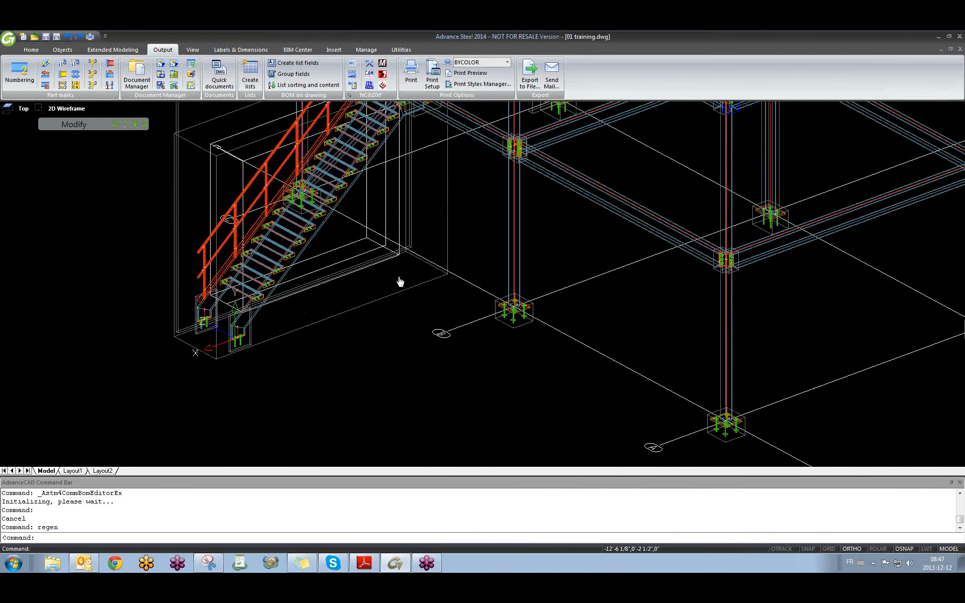
middle_click_drag(399, 280, 340, 312)
scroll(340, 312, "down", 2)
scroll(321, 301, "up", 3)
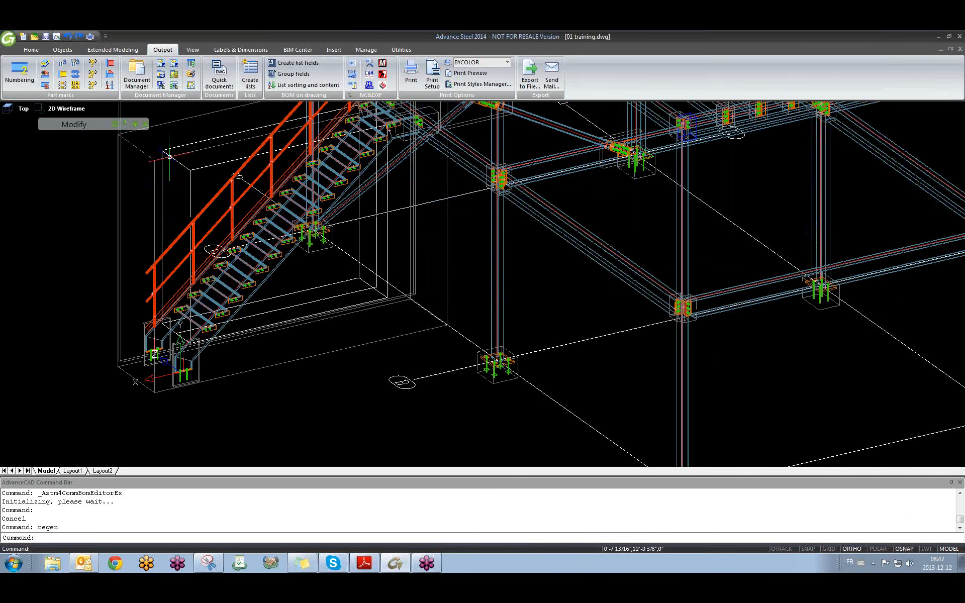
In Quick documents, expand User > Drawing styles > Stairs and Railings.
left_click(219, 83)
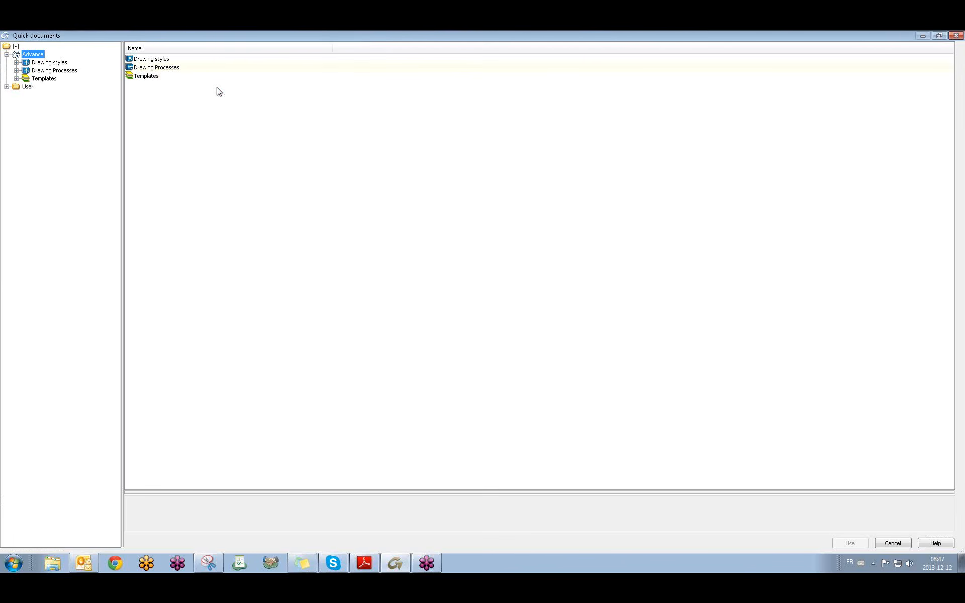
left_click(6, 87)
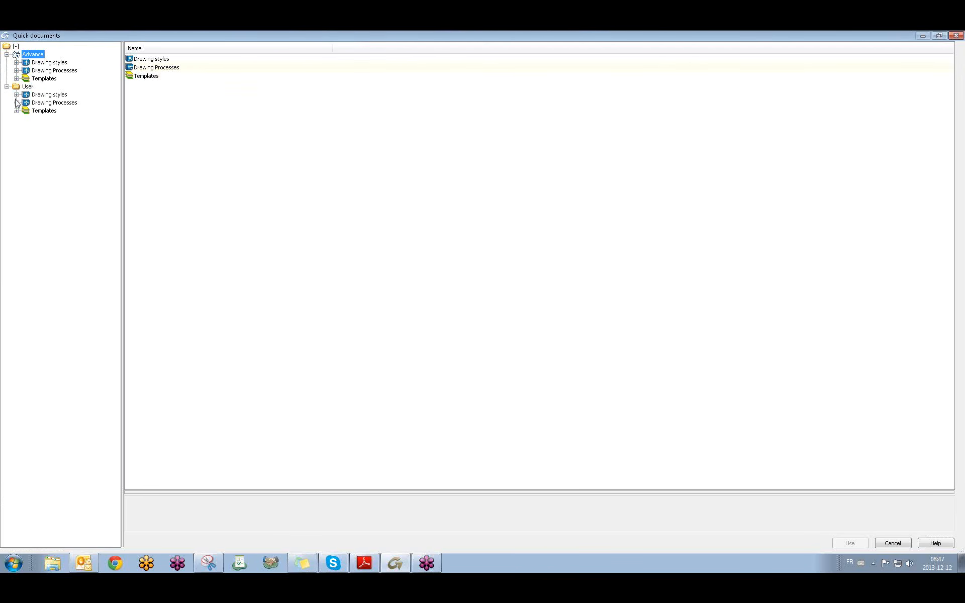
left_click(17, 103)
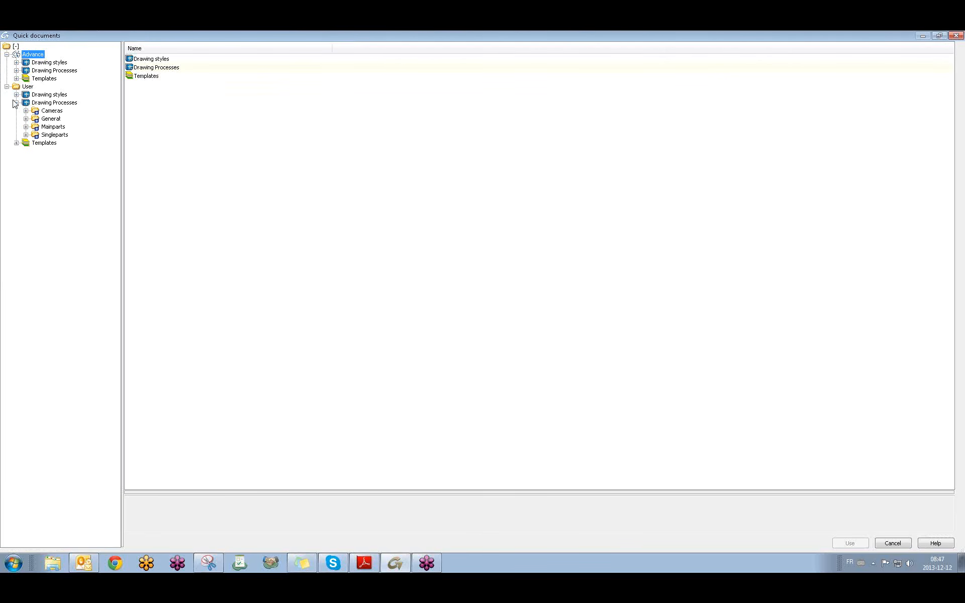
left_click(17, 95)
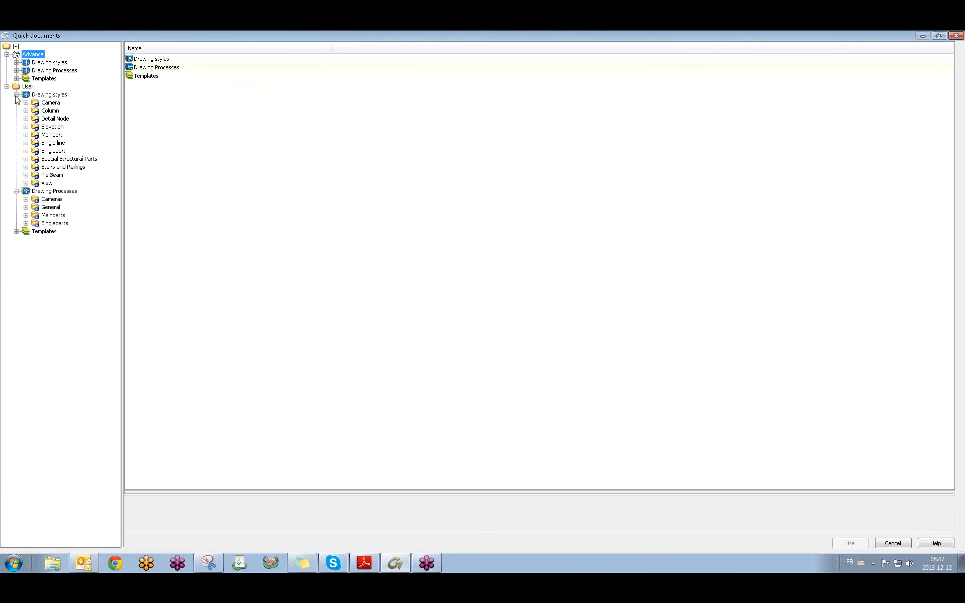
left_click(16, 191)
left_click(59, 166)
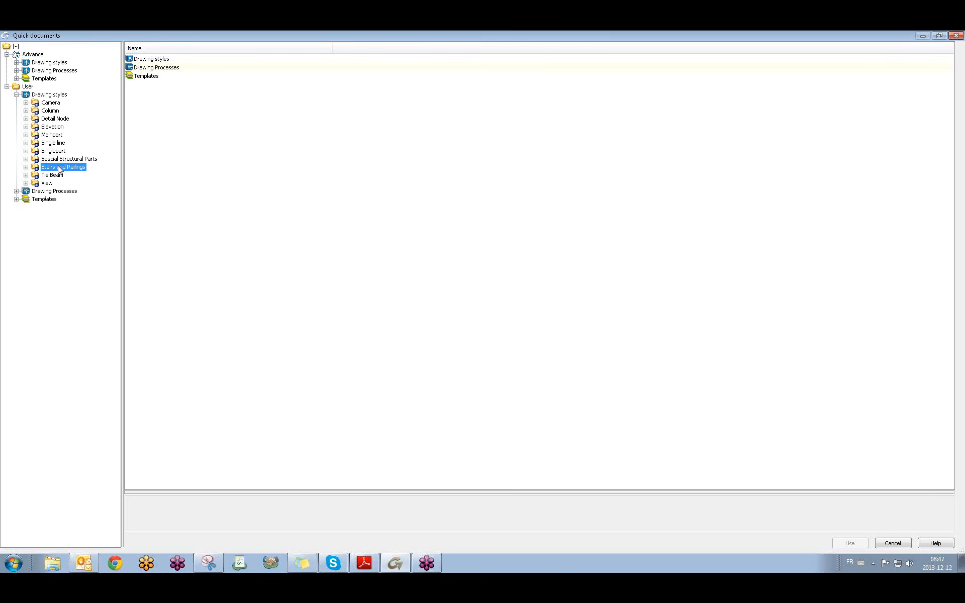
left_click(25, 167)
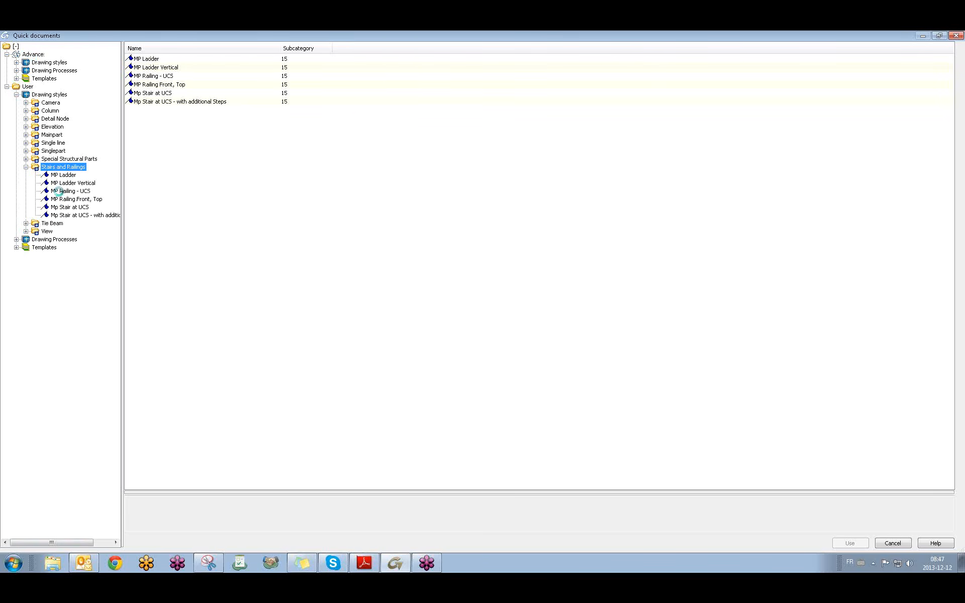
Compare previews, choose Mp Stair at UCS and accept the default drawing type.
left_click(85, 192)
left_click(70, 208)
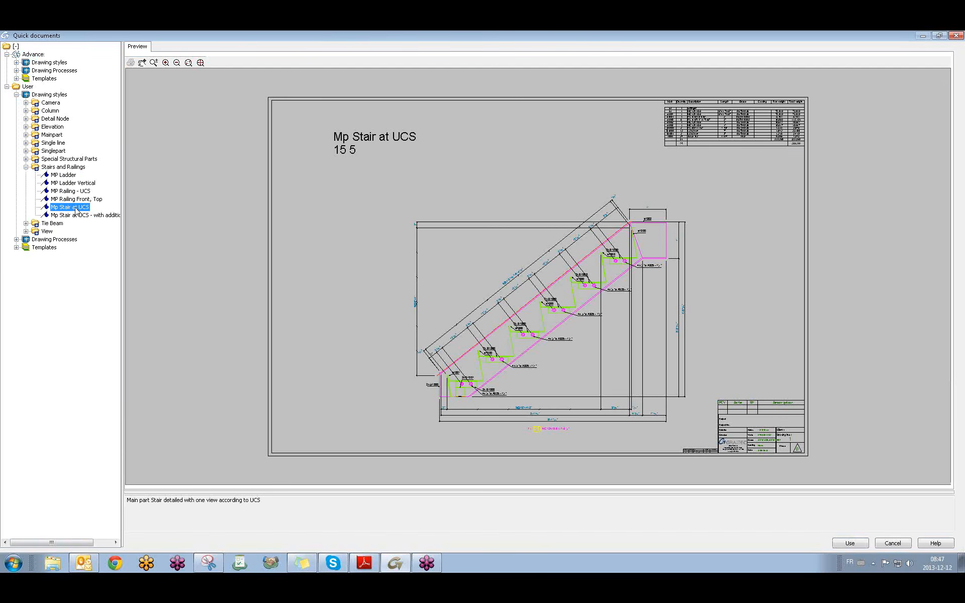
left_click(71, 191)
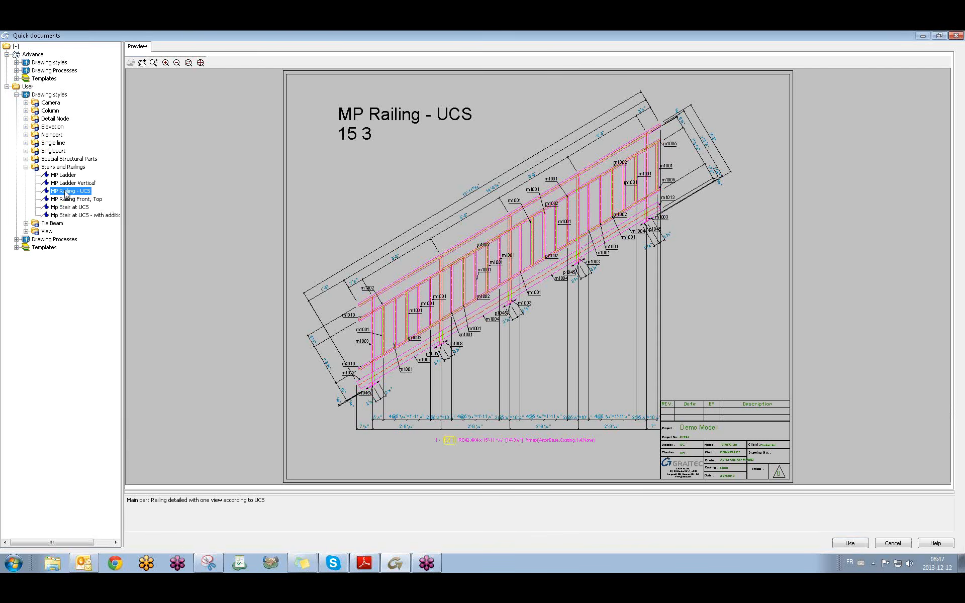
left_click(79, 207)
left_click(77, 192)
left_click(78, 208)
left_click(78, 193)
left_click(77, 208)
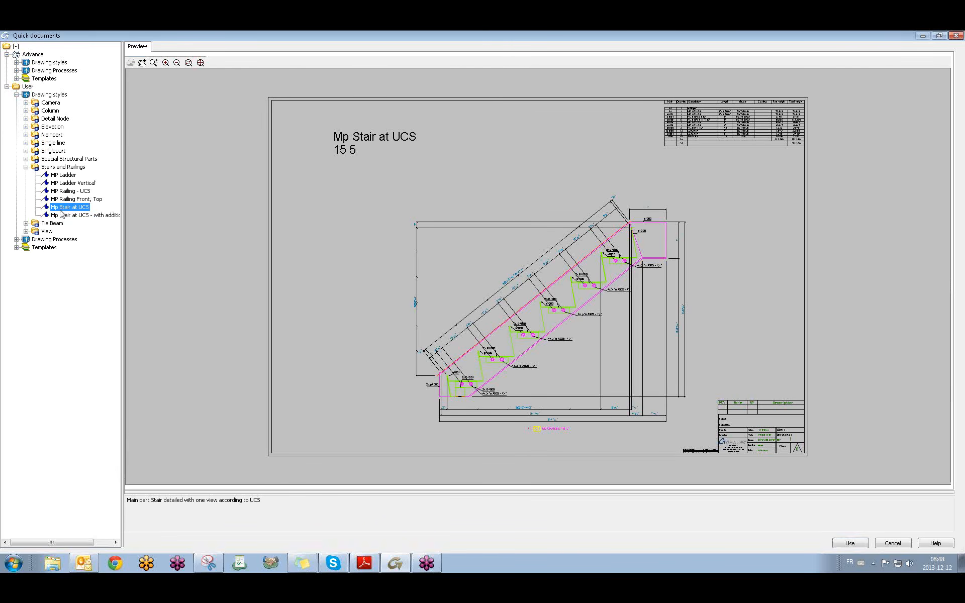
left_click(850, 544)
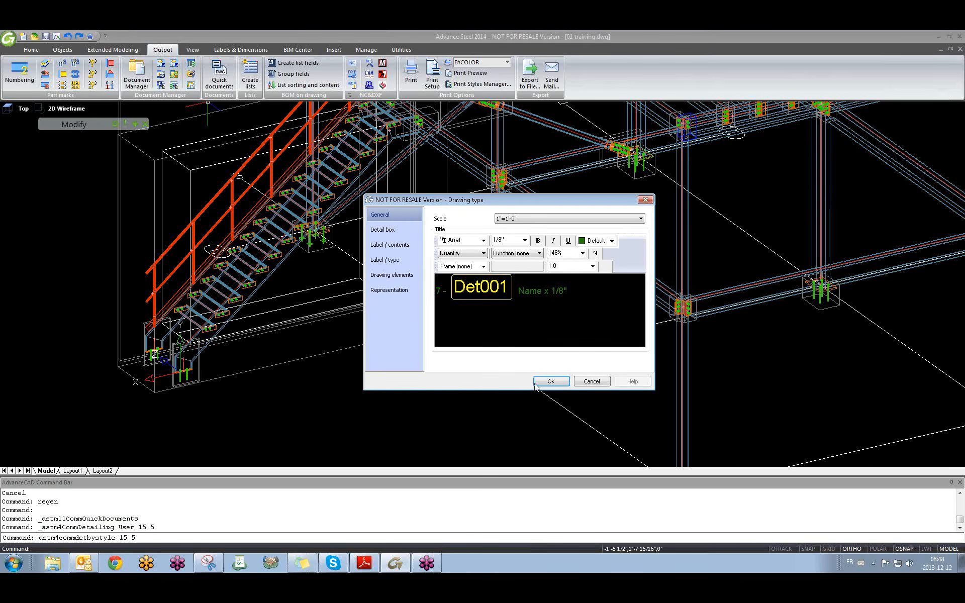
left_click(537, 383)
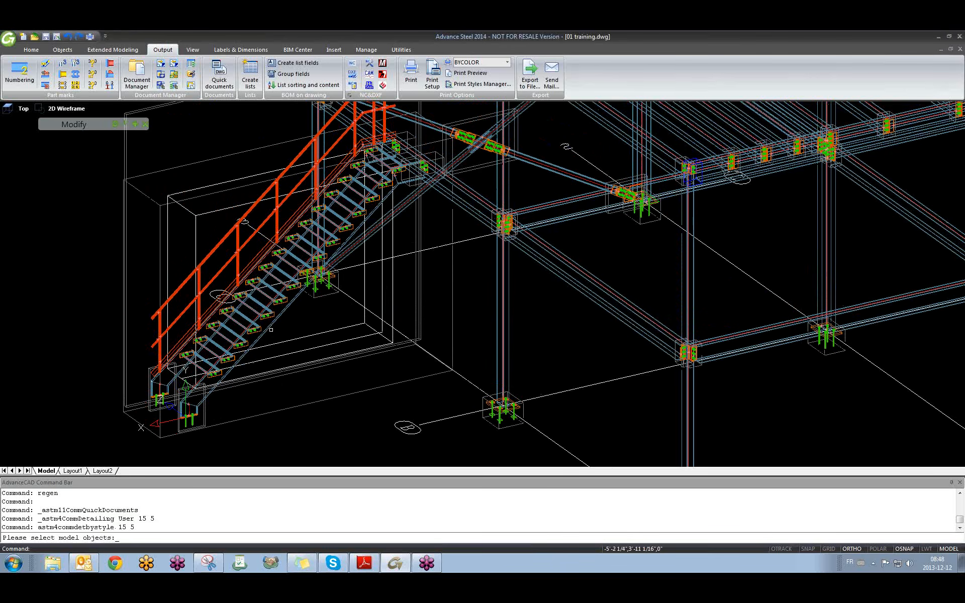
Select the stair for detailing, then browse Explorer to Desktop > 01 training > Prototypes.
left_click(271, 329)
key("Return")
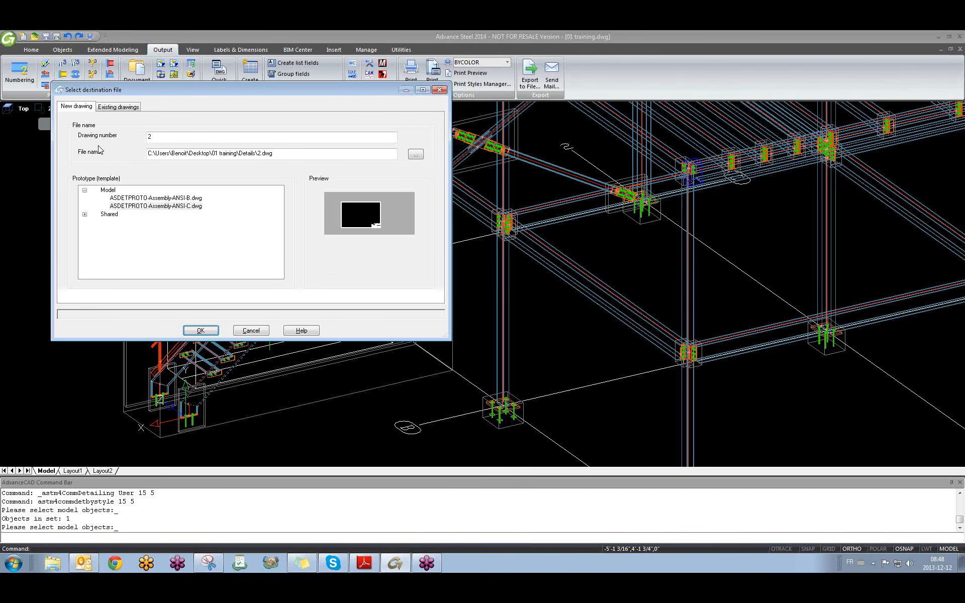
left_click(52, 563)
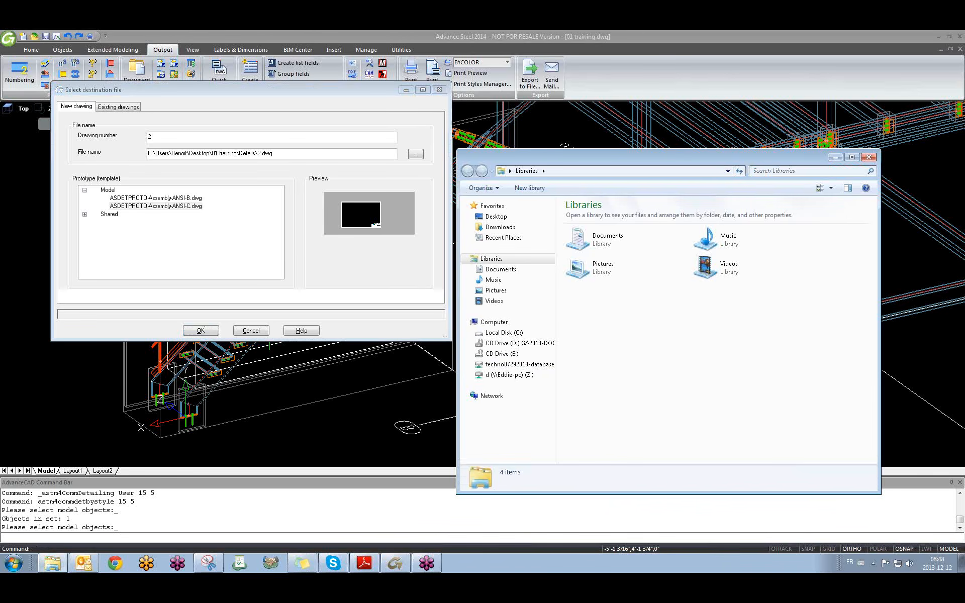
left_click(503, 219)
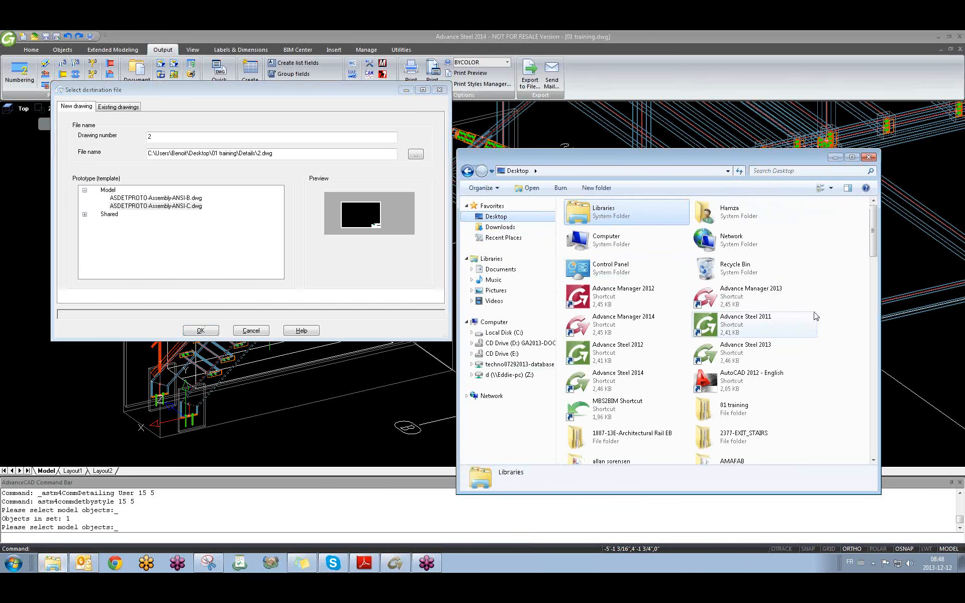
scroll(863, 258, "down", 2)
double_click(728, 343)
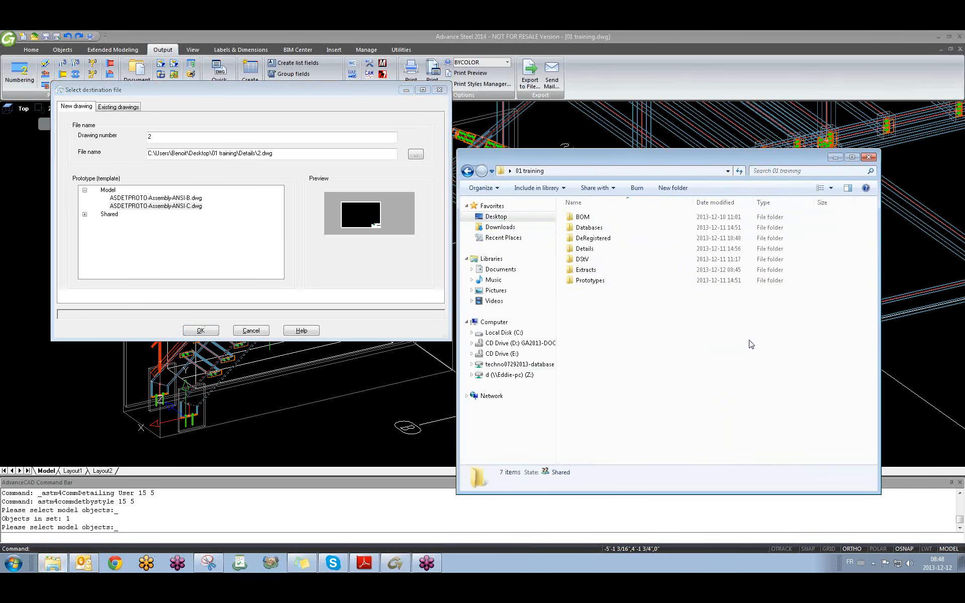
left_click(591, 281)
double_click(590, 281)
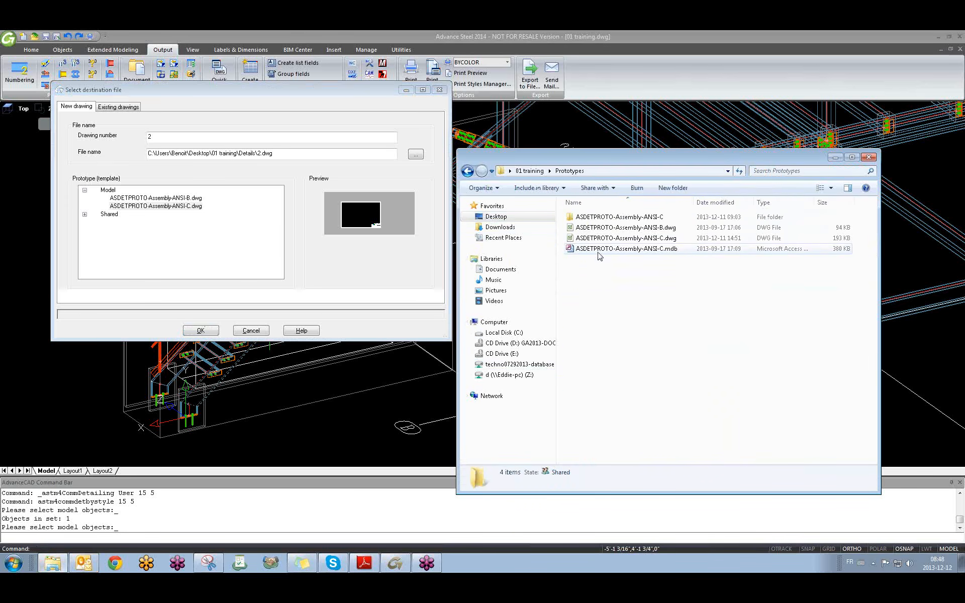
Compare the ANSI-B and ANSI-C prototypes and pick ASDETPROTO-Assembly-ANSI-B.dwg.
left_click(610, 228)
left_click(610, 239)
left_click(610, 228)
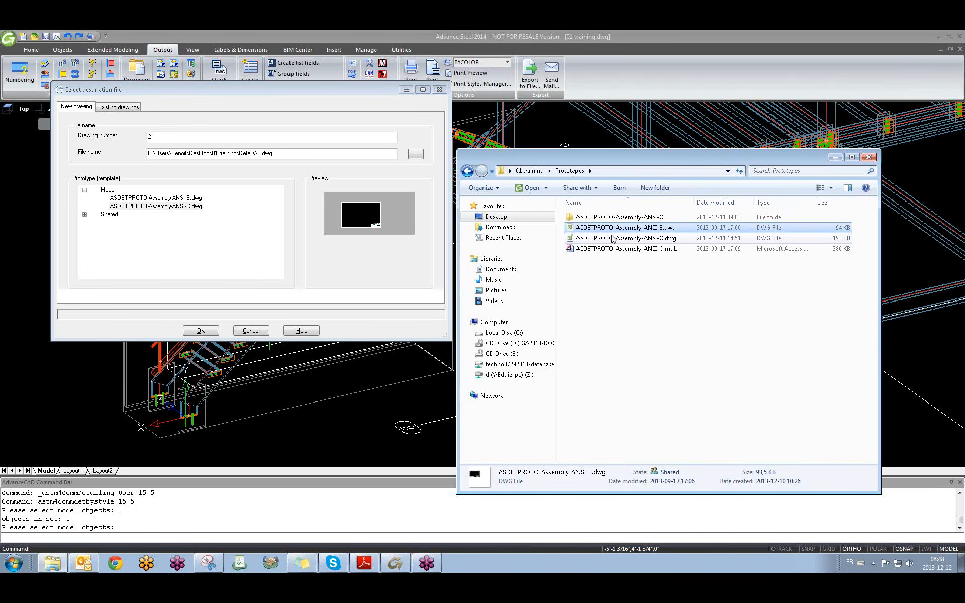
left_click(611, 236)
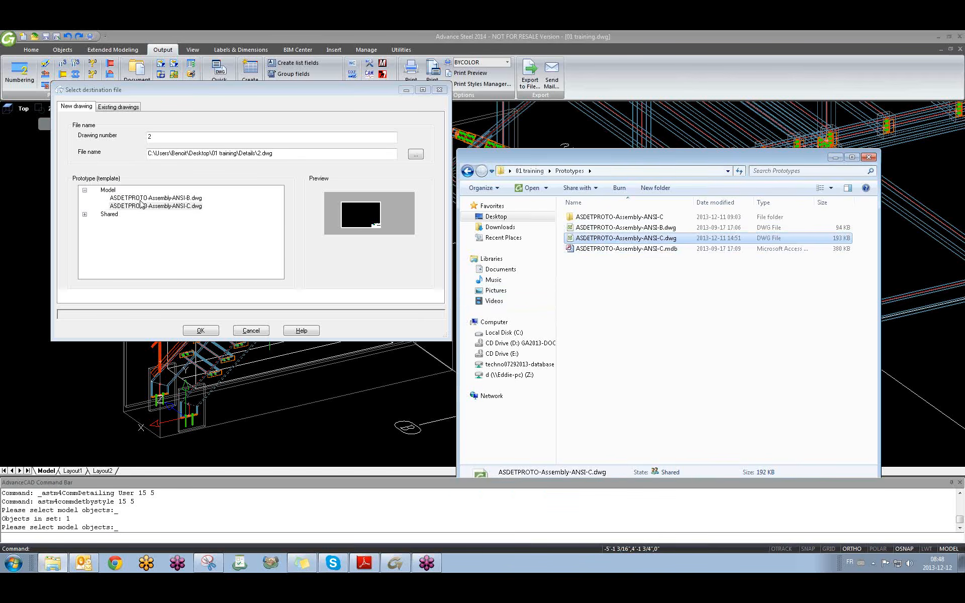
left_click(145, 198)
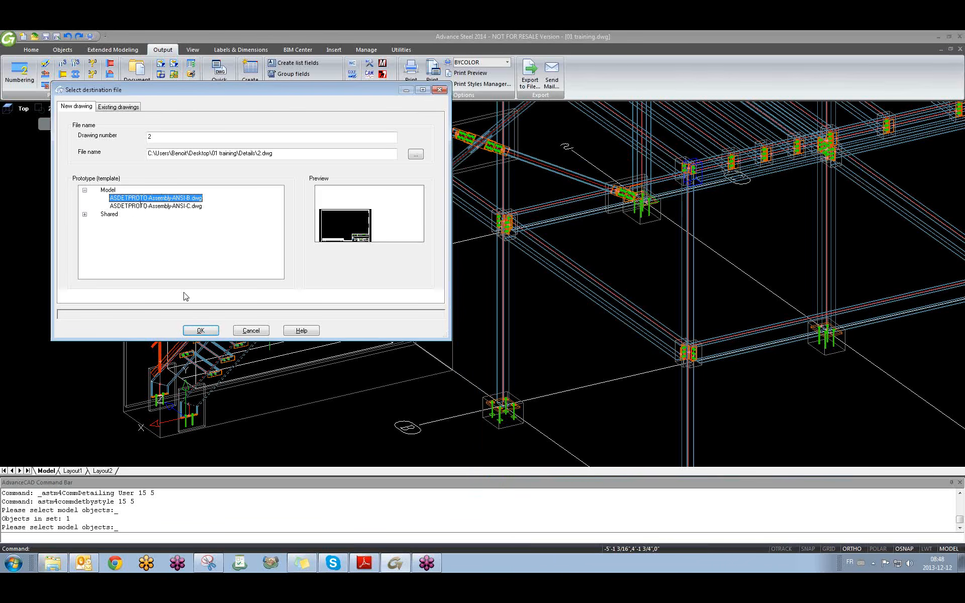
Create the detail from ASDETPROTO-Assembly-ANSI-C.dwg and open the new 2.dwg.
left_click(180, 207)
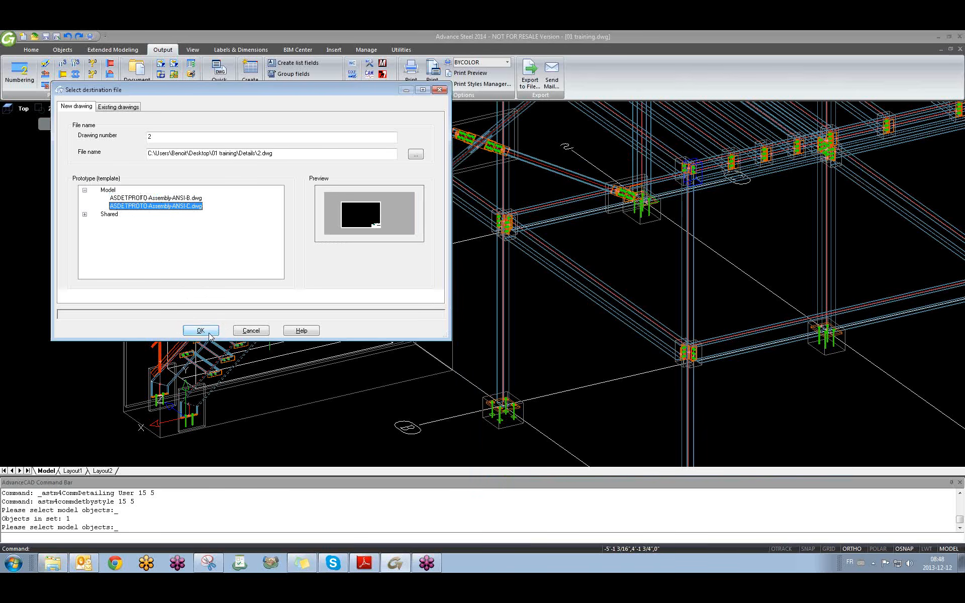
left_click(203, 331)
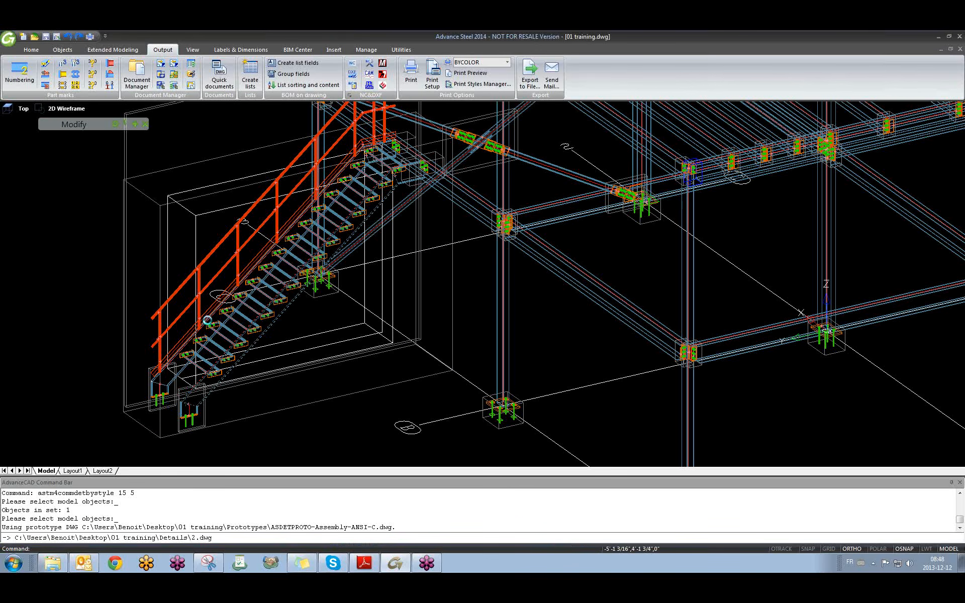
right_click(272, 323)
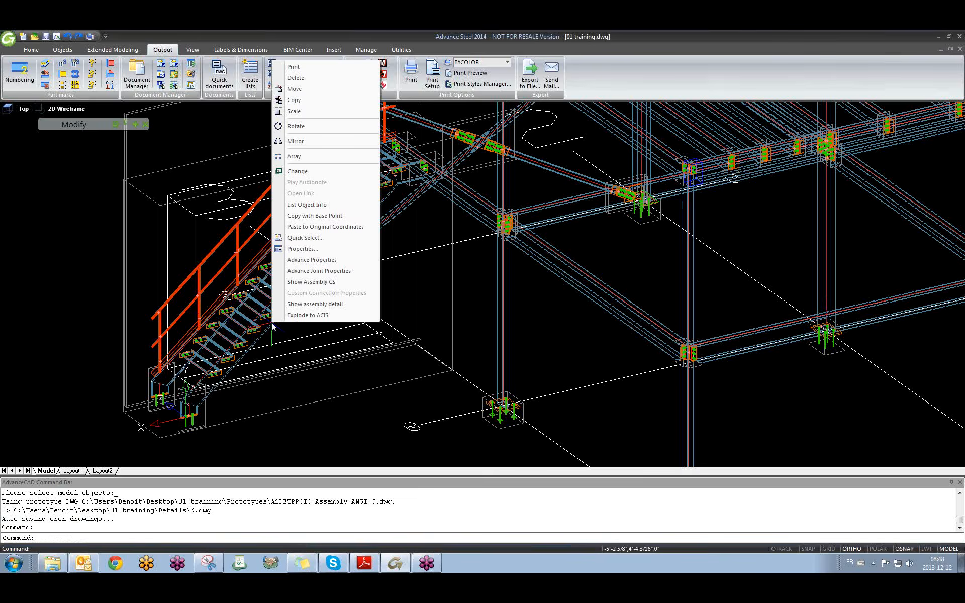
left_click(281, 306)
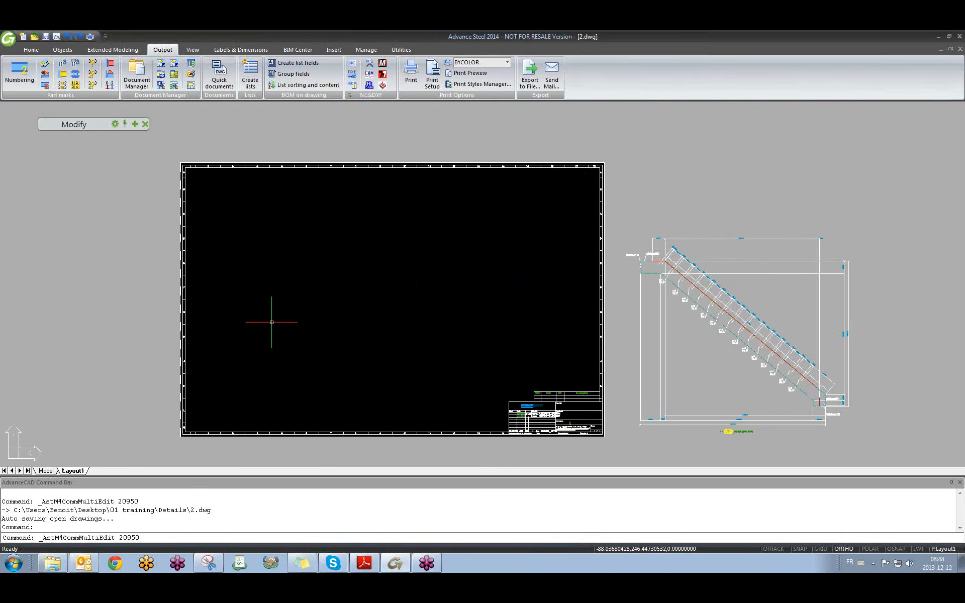
Move the stair detail viewport inside the sheet frame with M, ortho off.
key("Escape")
key("Escape")
key("Escape")
key("Escape")
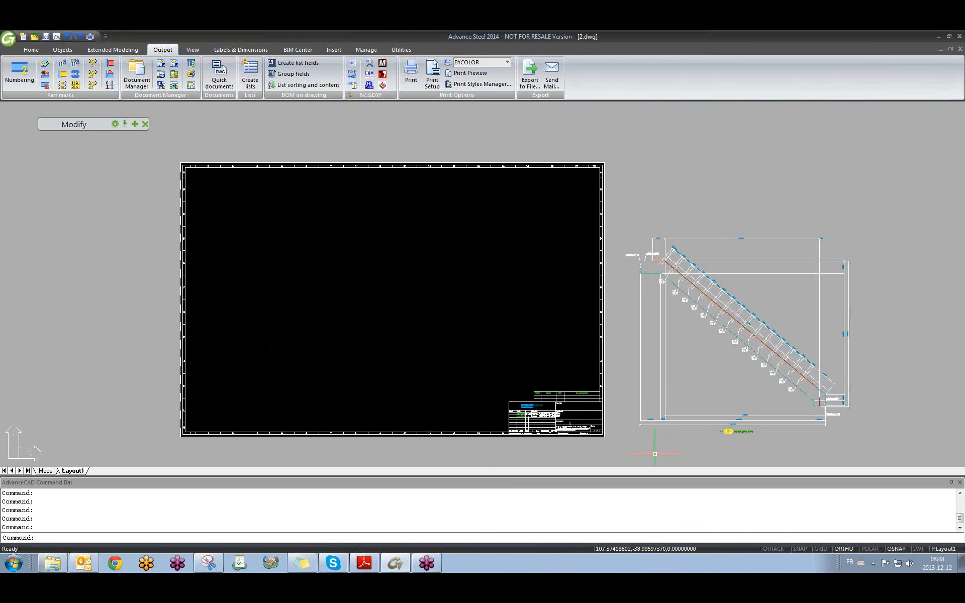
type("m")
key("Return")
left_click(631, 436)
left_click(851, 235)
key("Return")
left_click(710, 360)
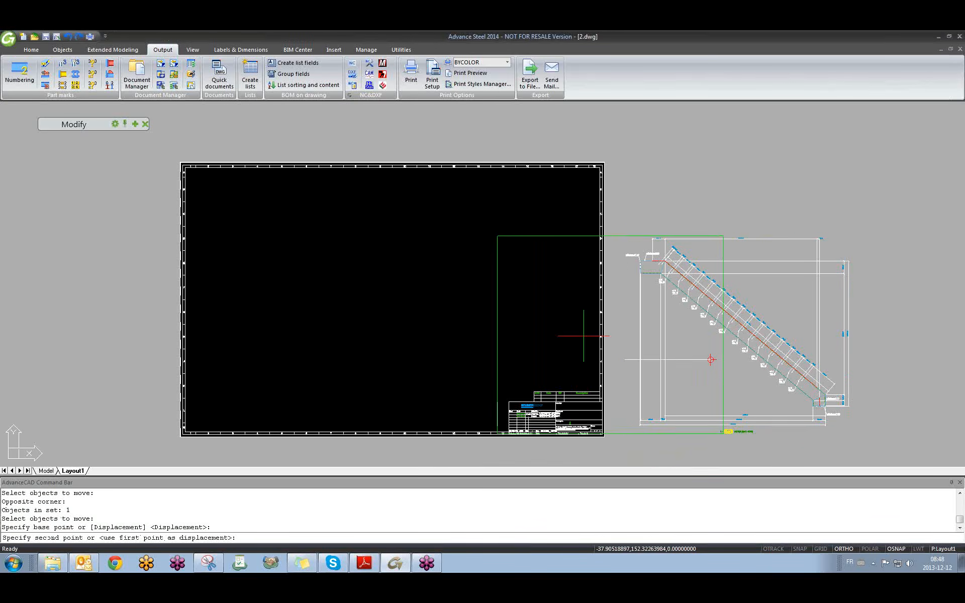
key("F8")
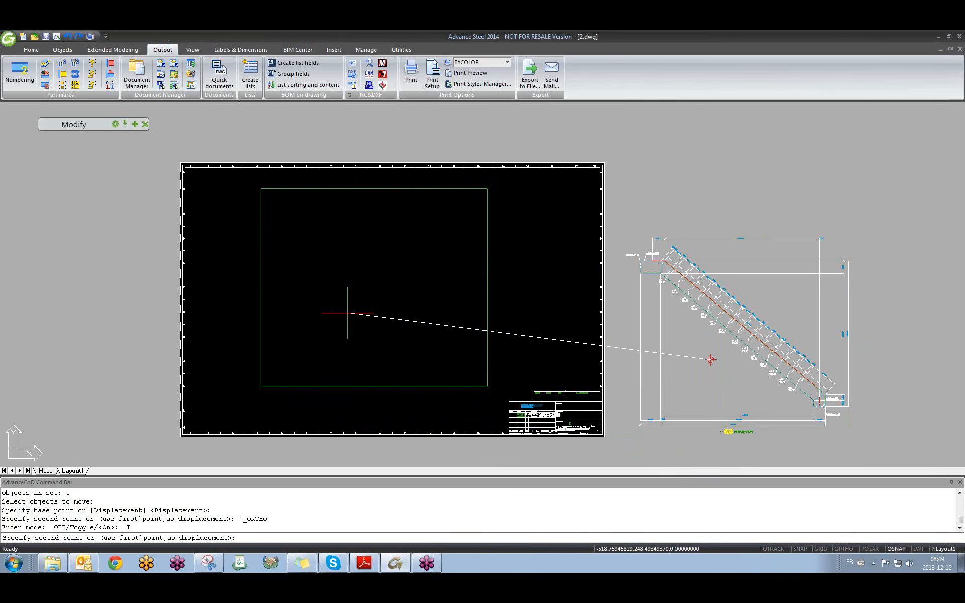
left_click(345, 312)
scroll(345, 266, "up", 6)
middle_click_drag(368, 254, 366, 321)
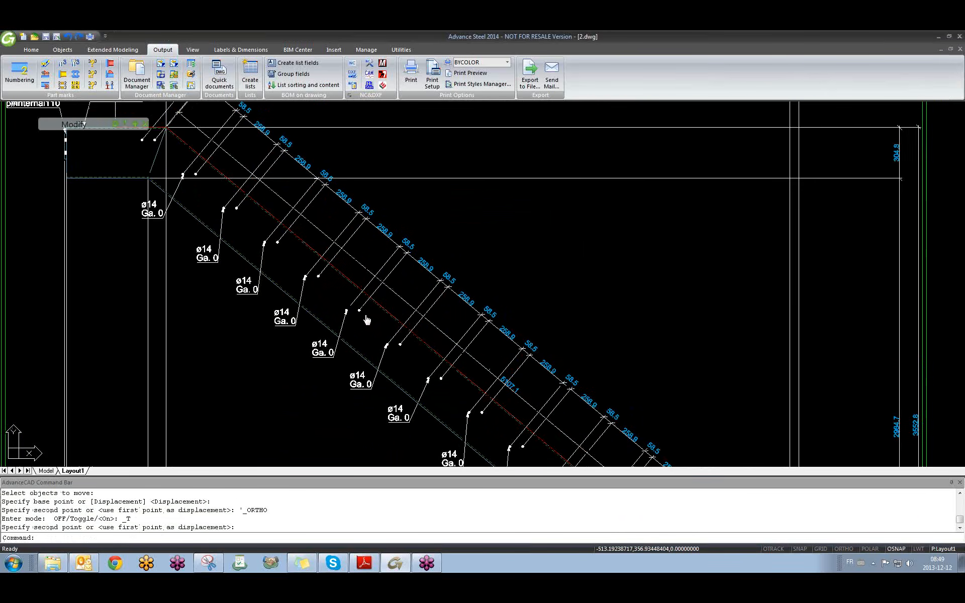
scroll(367, 322, "down", 3)
middle_click_drag(413, 353, 401, 258)
scroll(401, 259, "down", 2)
middle_click_drag(425, 296, 429, 250)
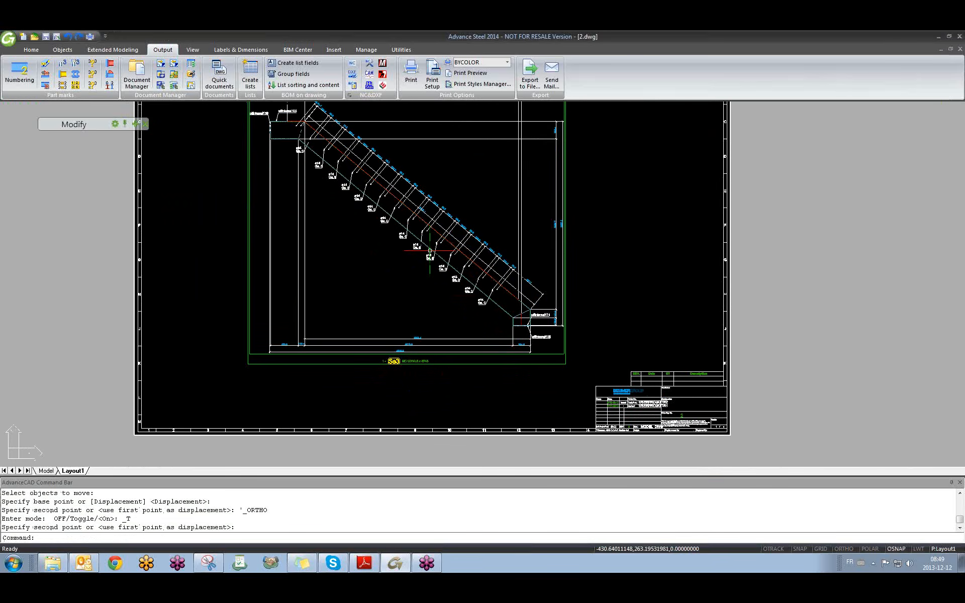
Return to the 01 training model and pan the 3D view.
key("ctrl+Tab")
key("Escape")
middle_click_drag(176, 289, 272, 327)
scroll(272, 327, "up", 2)
Start an MP Railing - UCS detail with default drawing type and select the stair railing.
key("Escape")
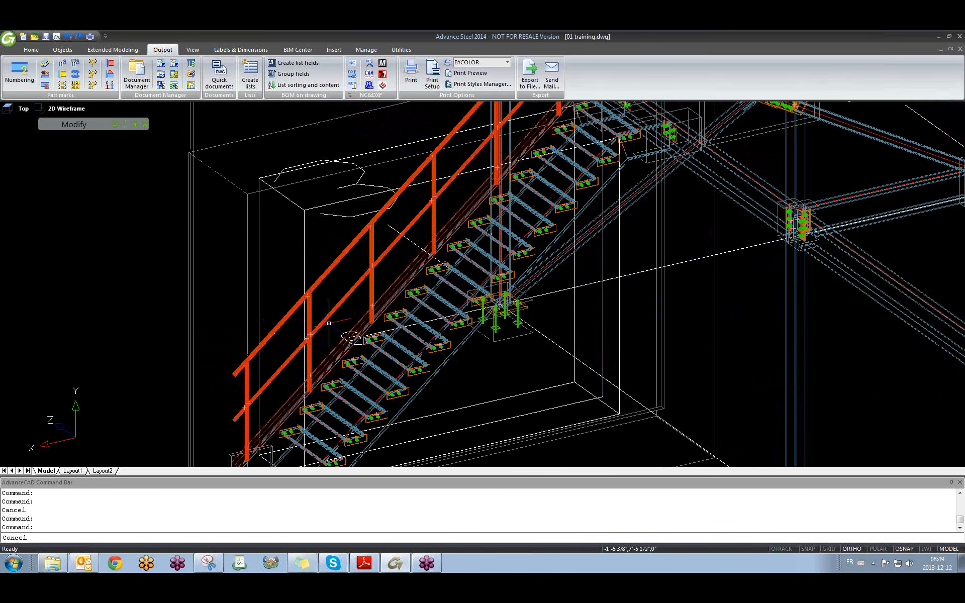
left_click(225, 85)
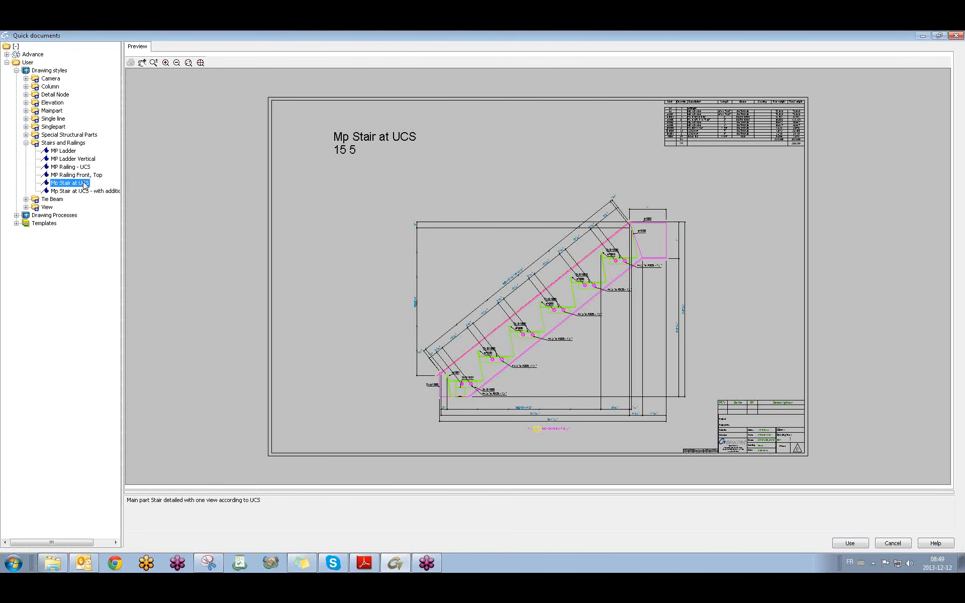
left_click(66, 167)
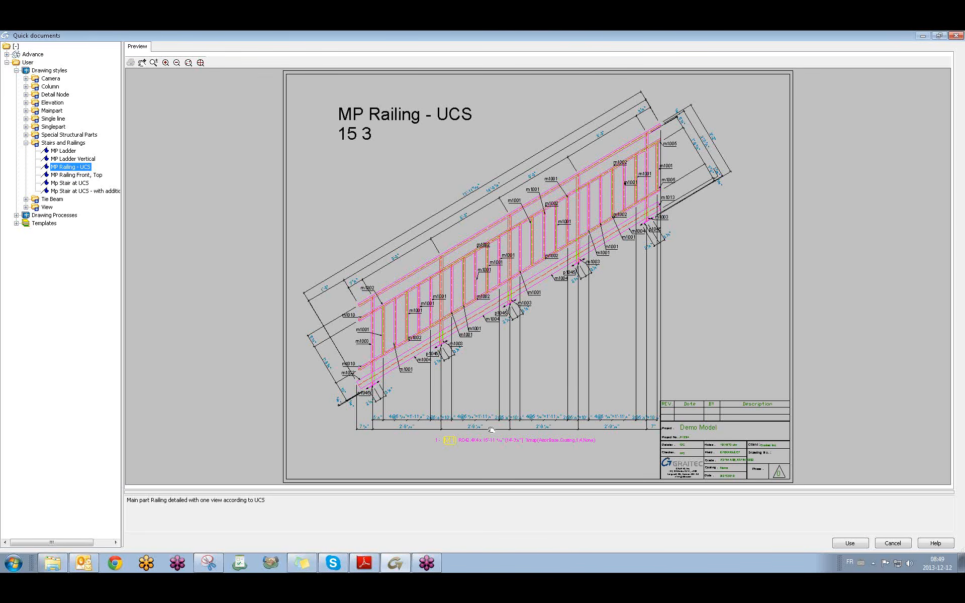
left_click(851, 544)
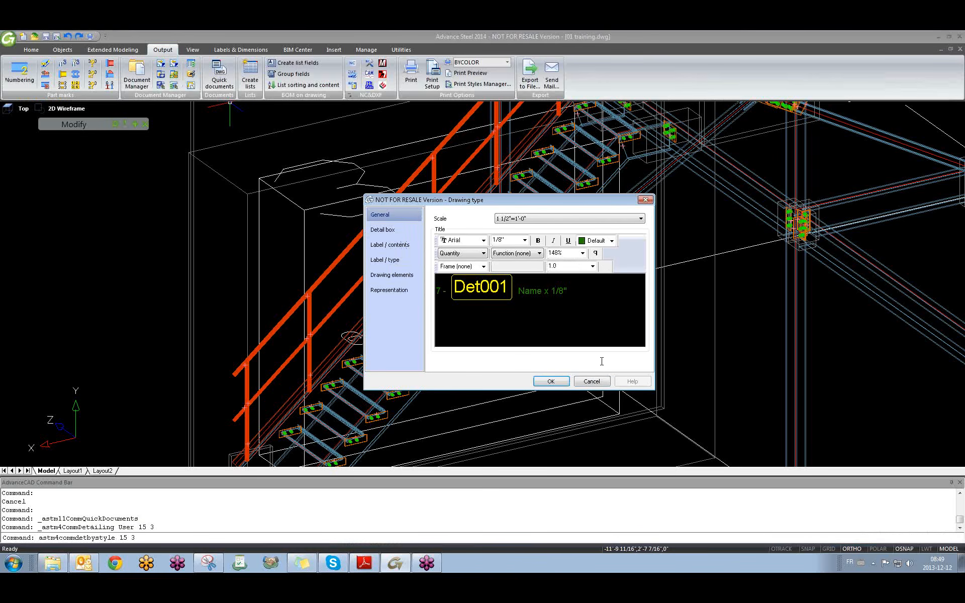
left_click(551, 382)
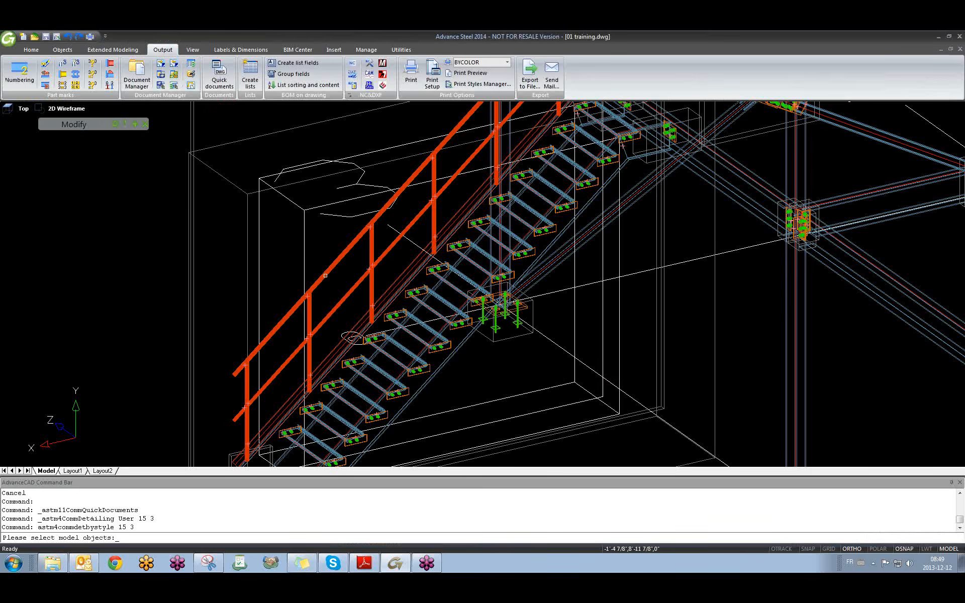
left_click(325, 276)
key("Return")
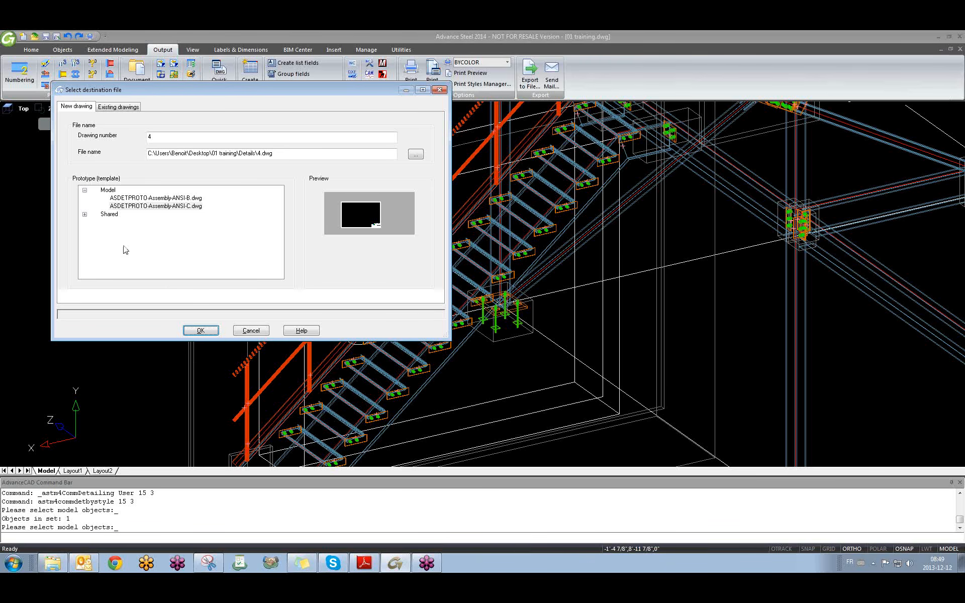
Generate the railing detail into the existing drawing 2.dwg.
left_click(120, 107)
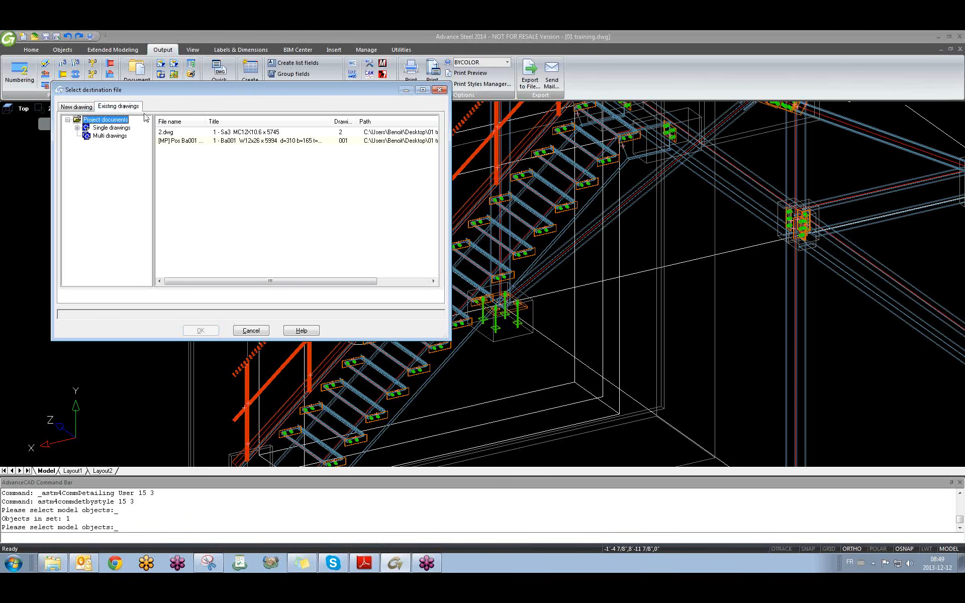
left_click(164, 134)
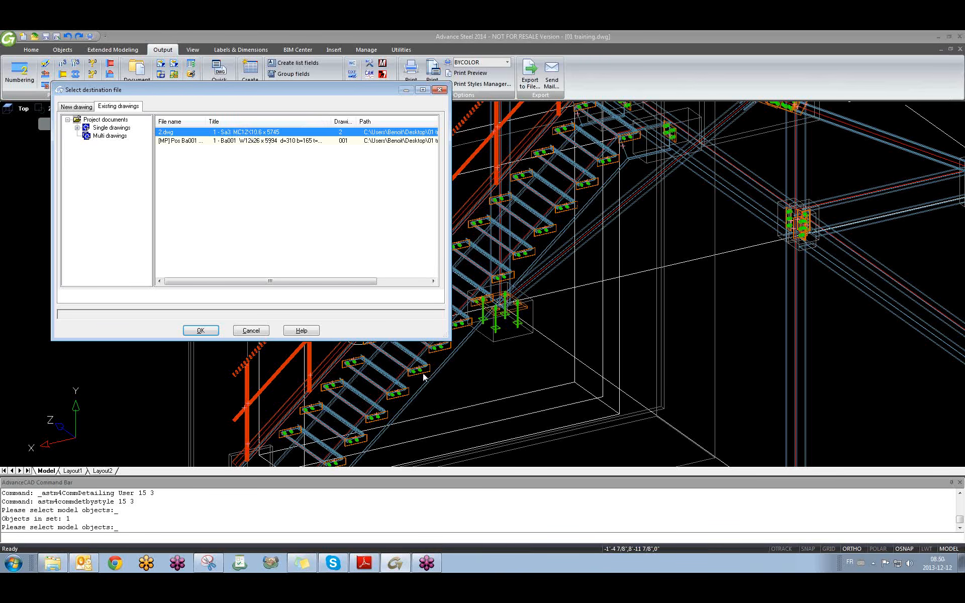
left_click(200, 330)
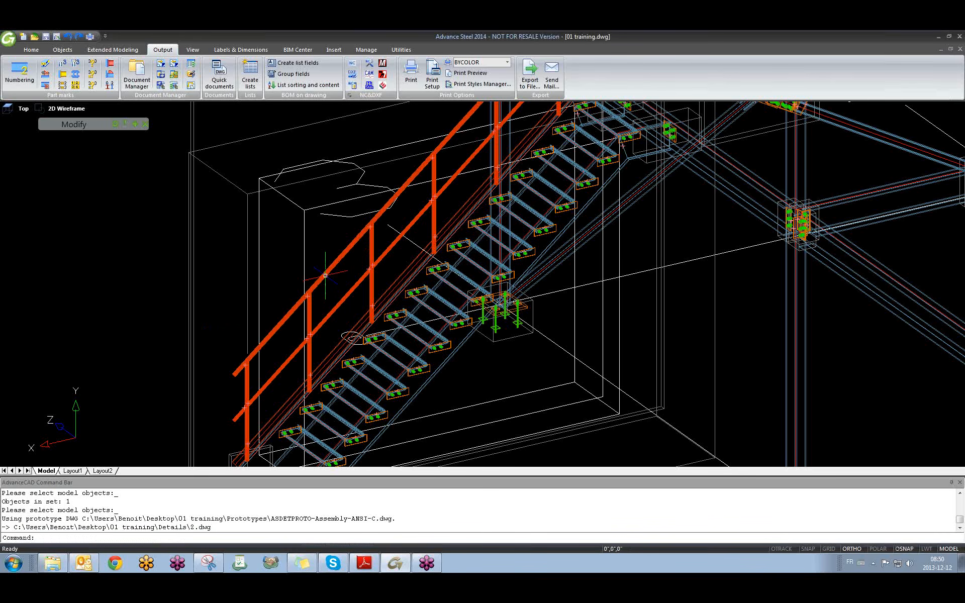
scroll(331, 335, "down", 4)
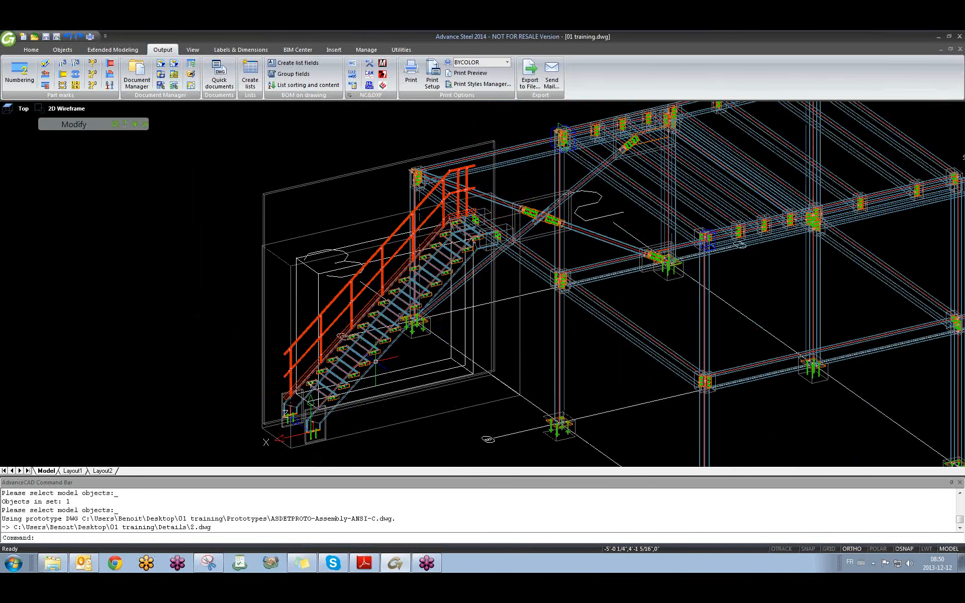
right_click(376, 361)
Open 2.dwg and set the railing detail scale to 1:15.
left_click(400, 344)
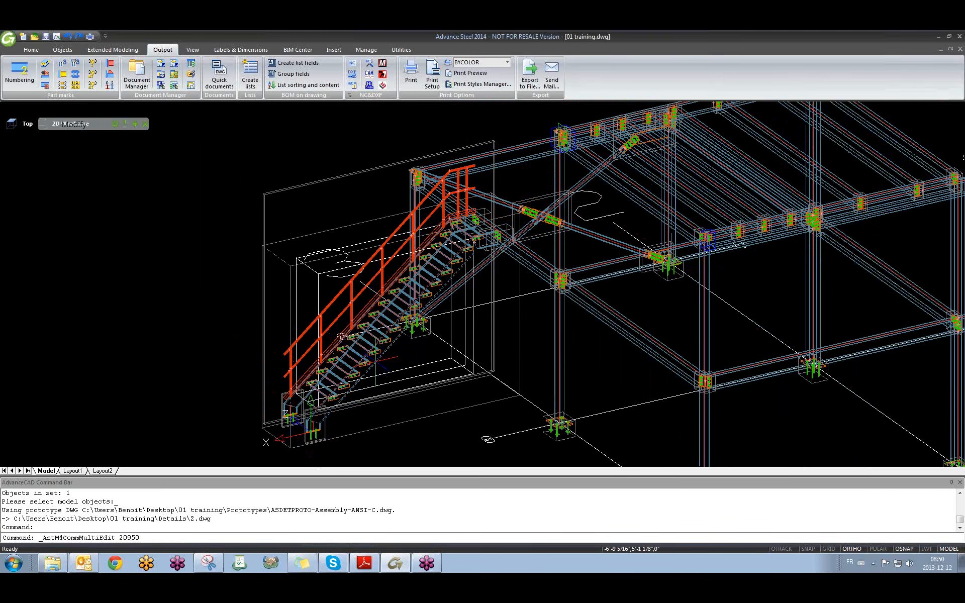
middle_click_drag(363, 276, 455, 277)
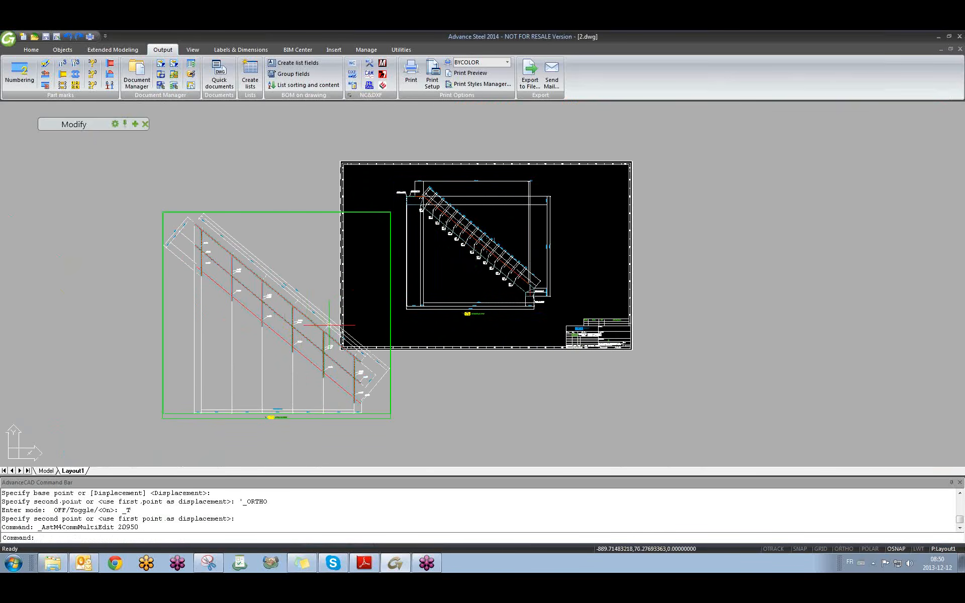
double_click(379, 420)
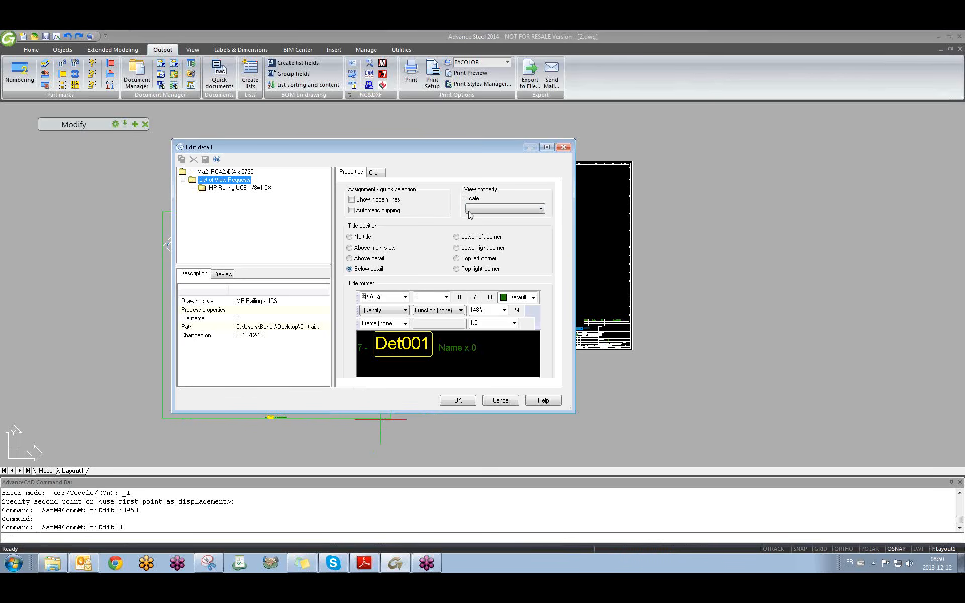
left_click(486, 209)
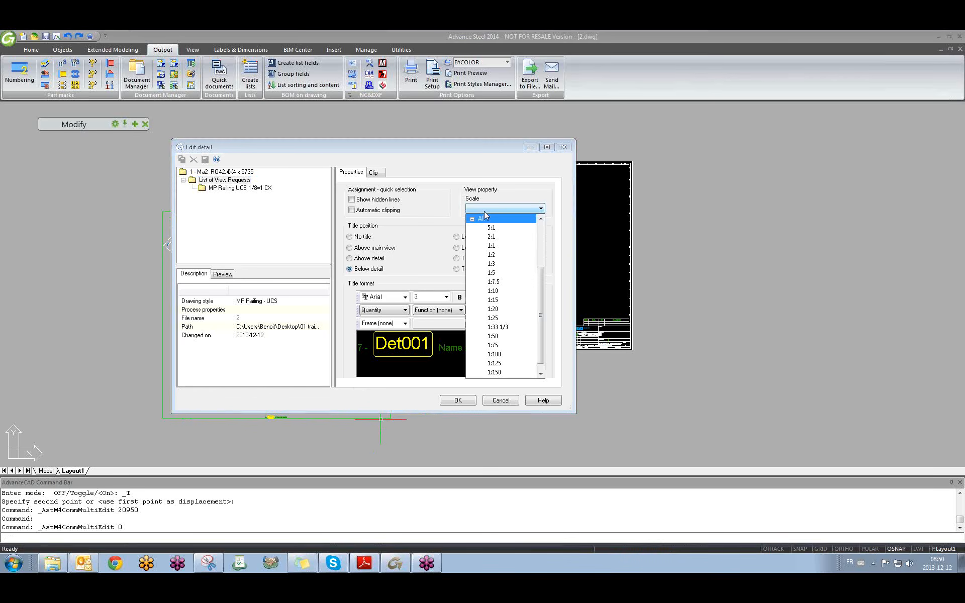
left_click(502, 300)
left_click(469, 402)
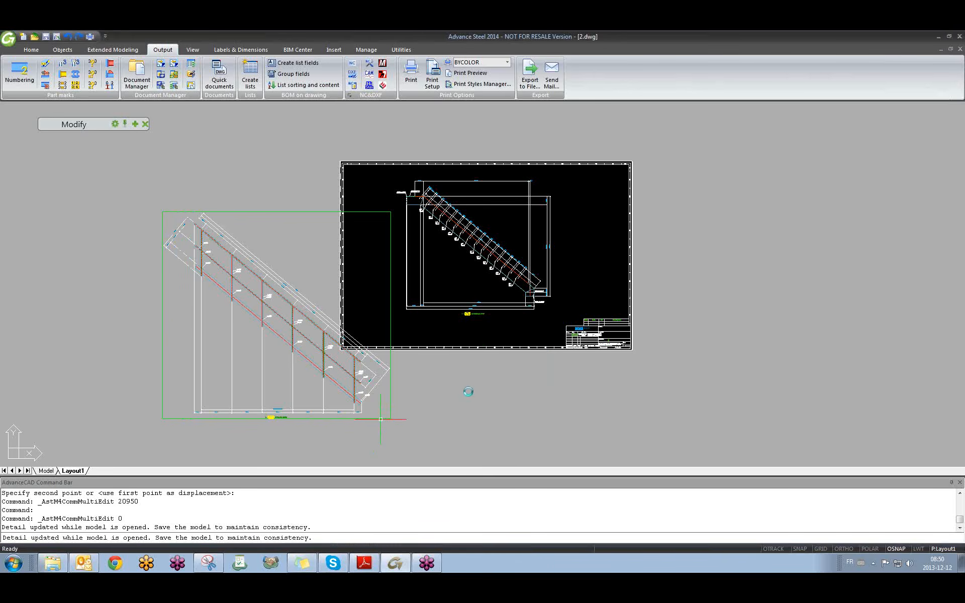
Set the stair detail scale to 1:15.
double_click(523, 226)
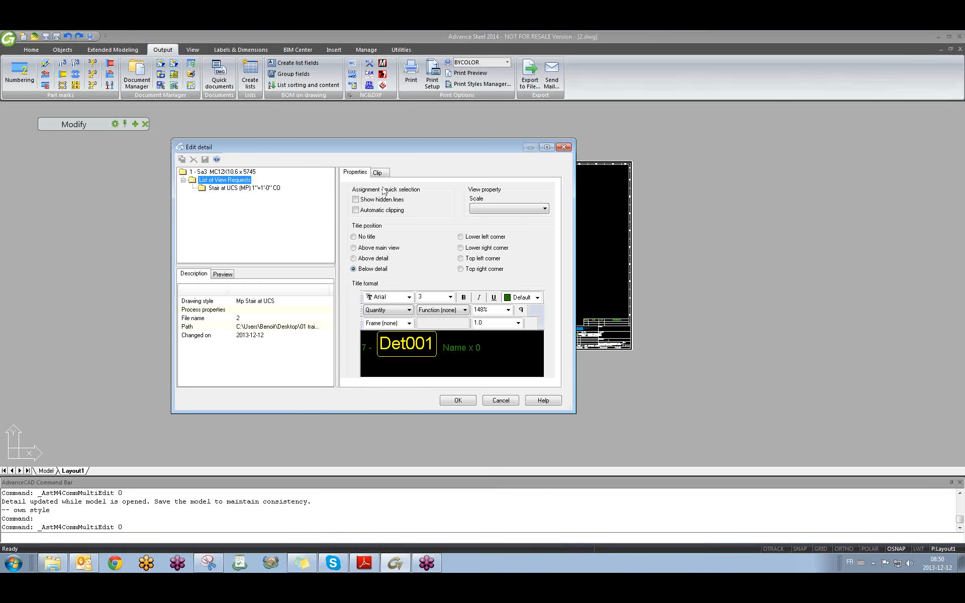
left_click(527, 208)
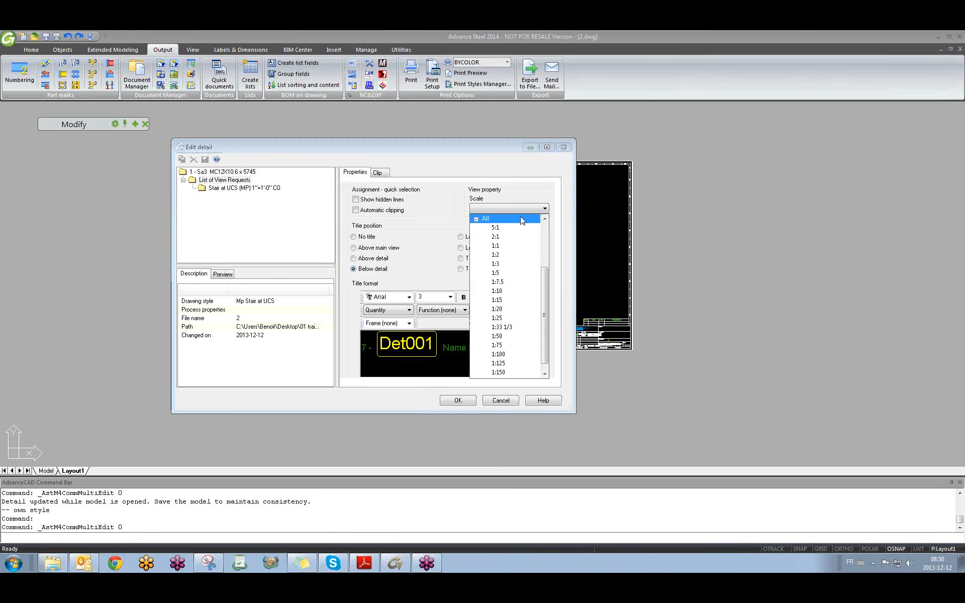
left_click(516, 300)
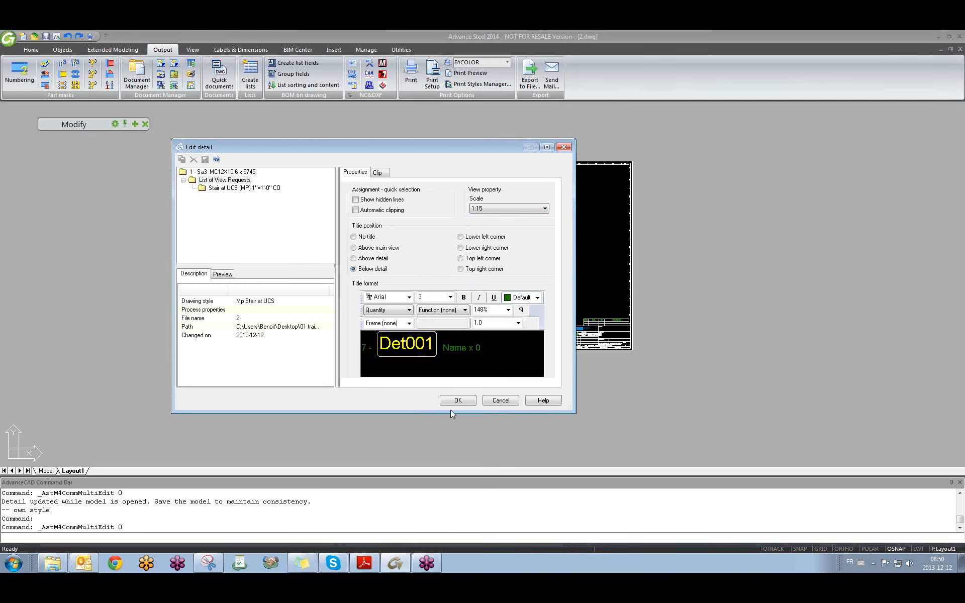
left_click(457, 400)
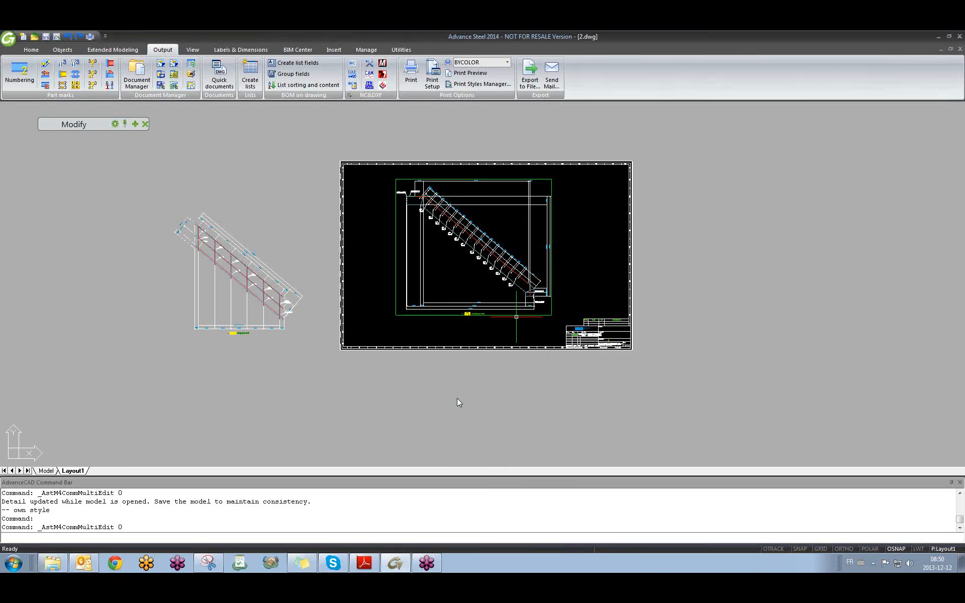
Move the stair detail toward the sheet's upper right.
type("m")
key("Return")
left_click(454, 268)
key("Return")
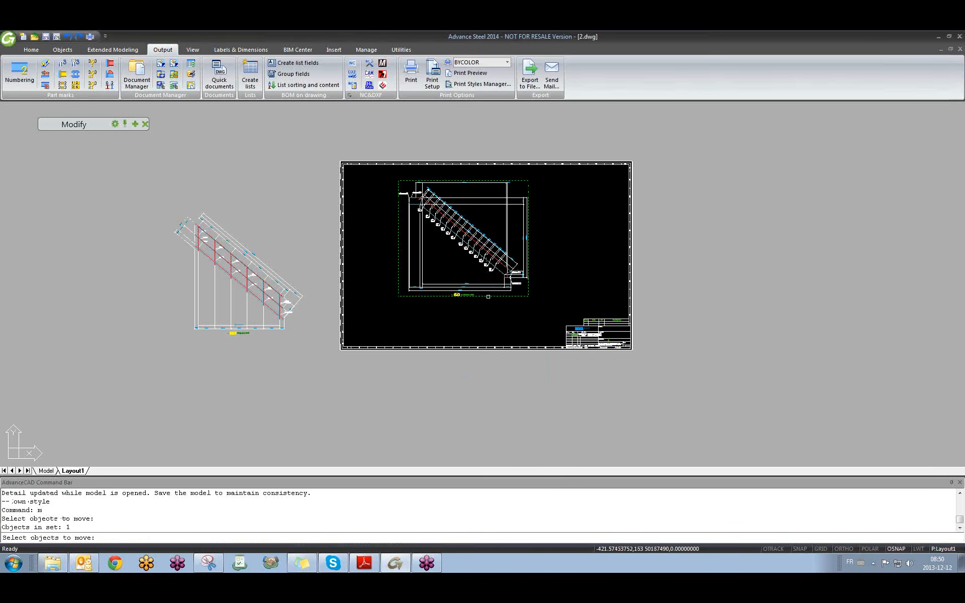
left_click(750, 260)
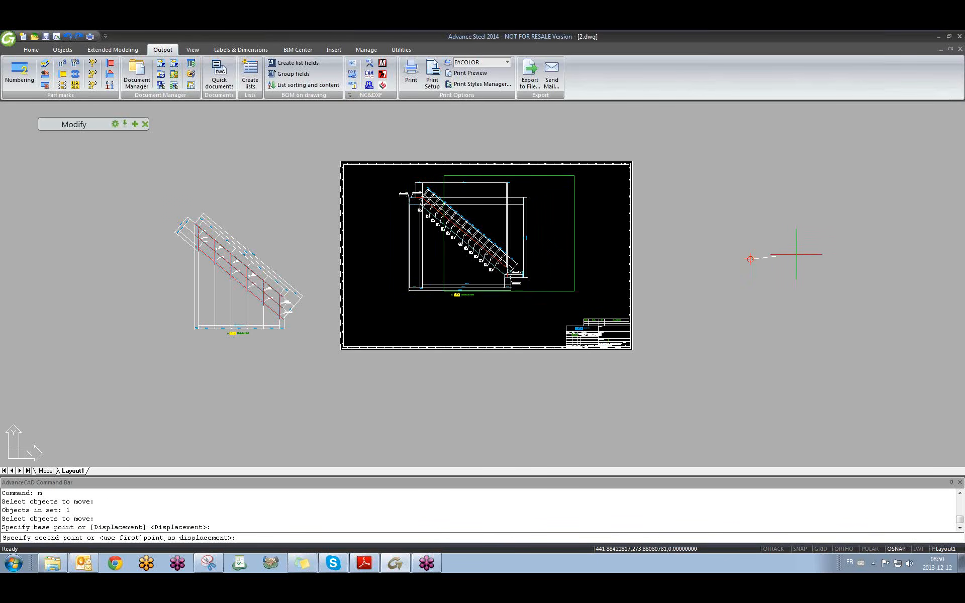
left_click(848, 250)
Move the railing detail into the left side of the sheet.
key("Return")
left_click(290, 334)
key("Return")
left_click(302, 382)
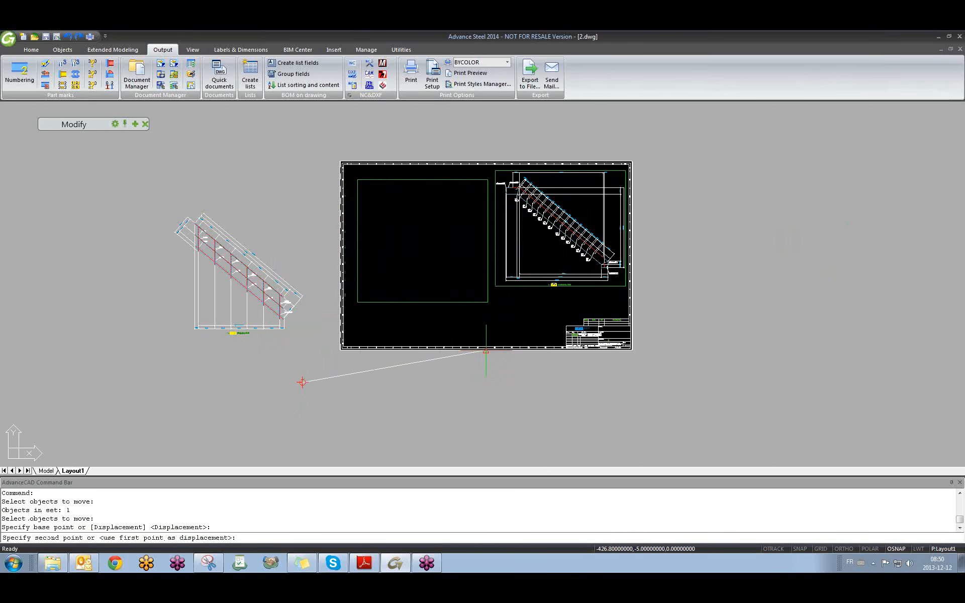
left_click(486, 350)
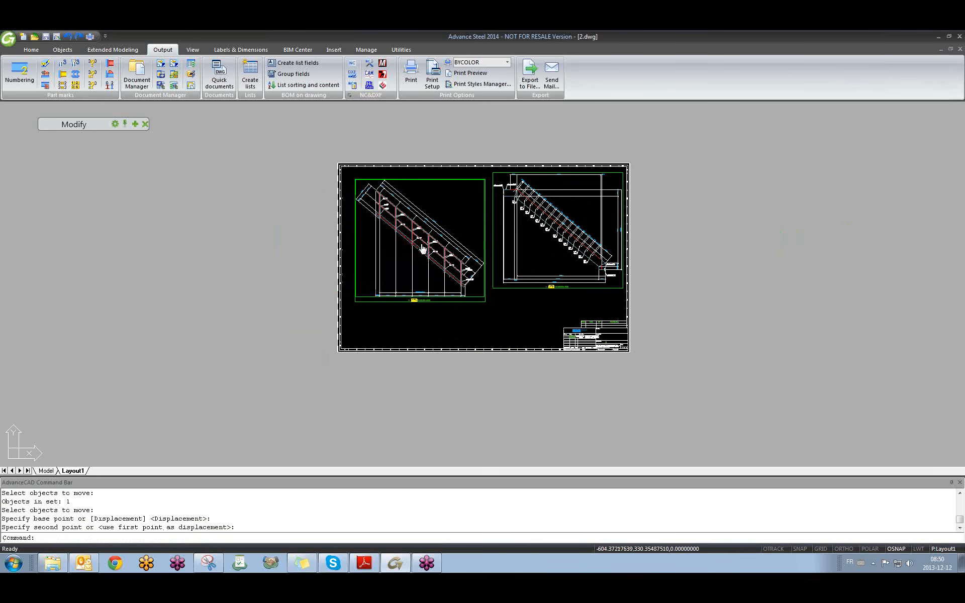
scroll(392, 267, "up", 4)
scroll(392, 268, "down", 2)
left_click(433, 222)
left_click(406, 233)
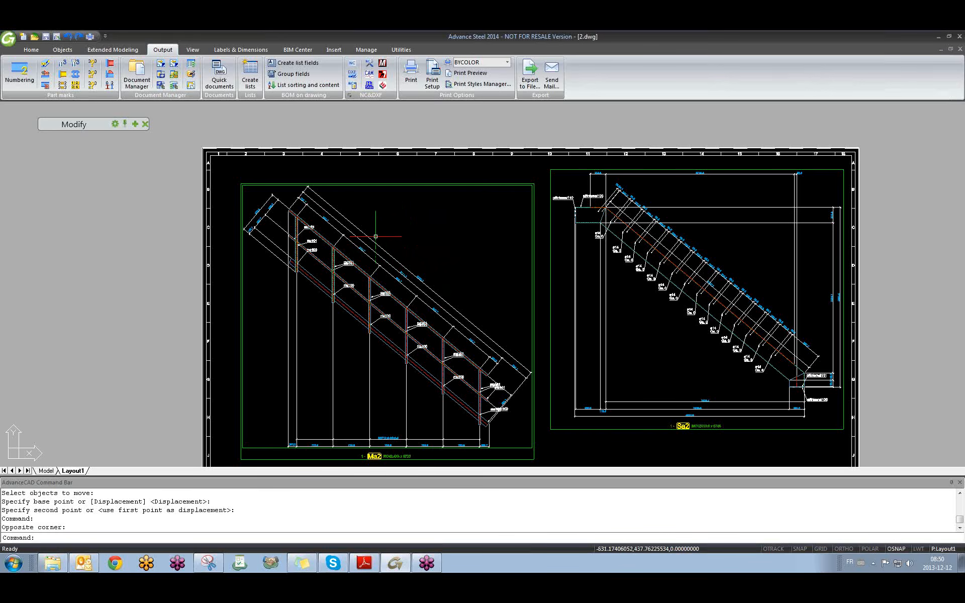
scroll(477, 211, "down", 3)
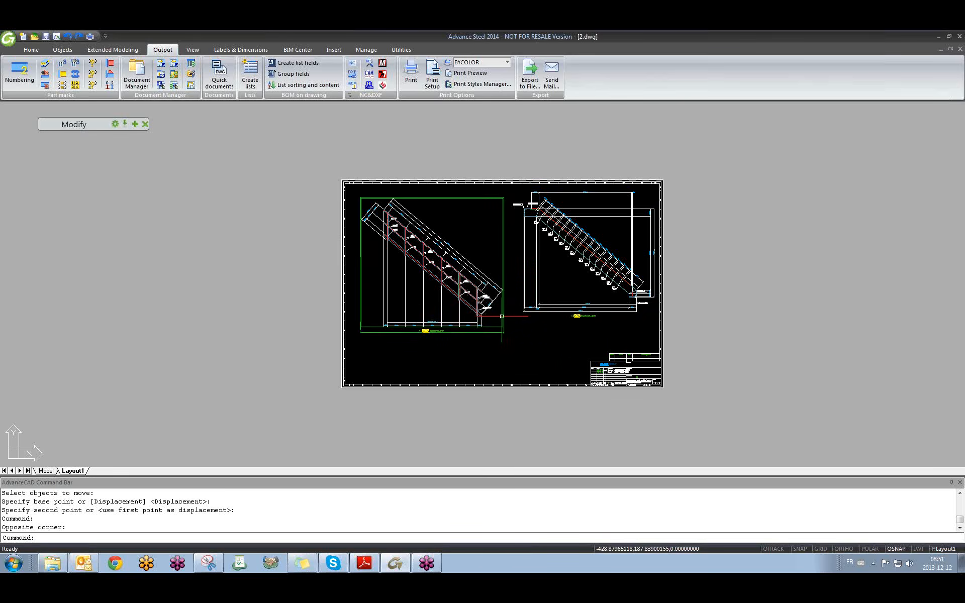
scroll(589, 262, "up", 2)
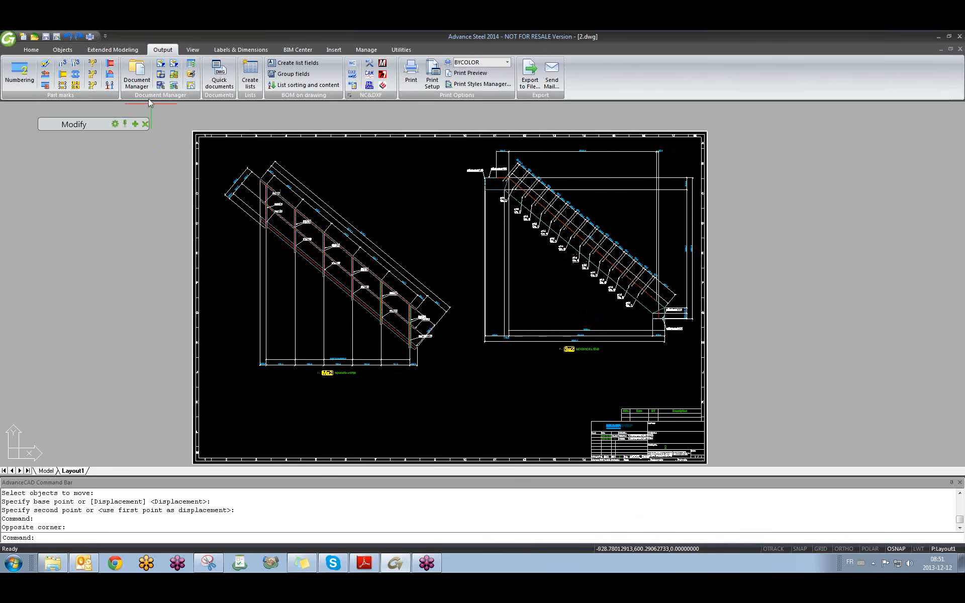
Begin a new view from the stair detail, reusing the last view request.
left_click(134, 50)
left_click(163, 50)
left_click(122, 52)
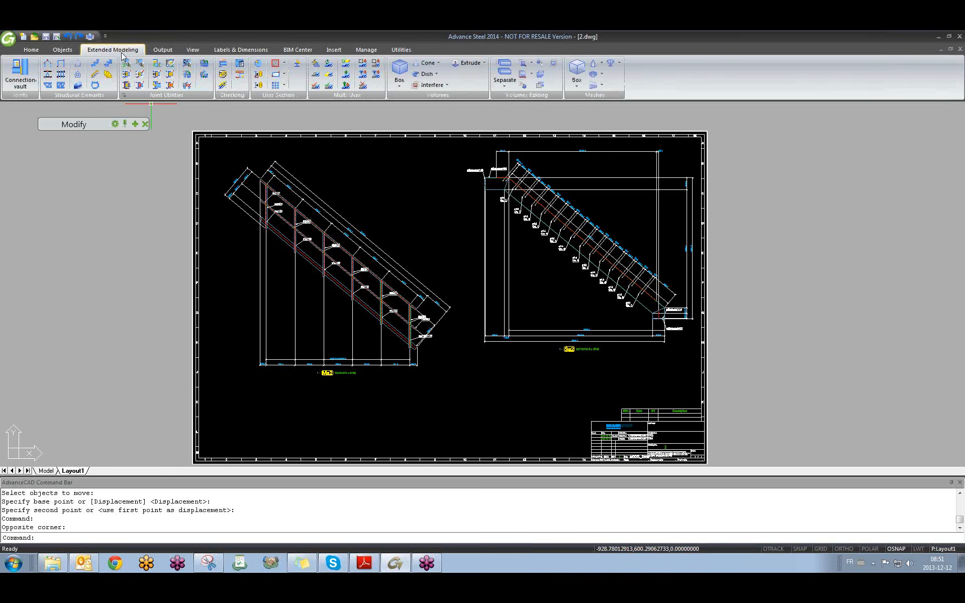
left_click(162, 50)
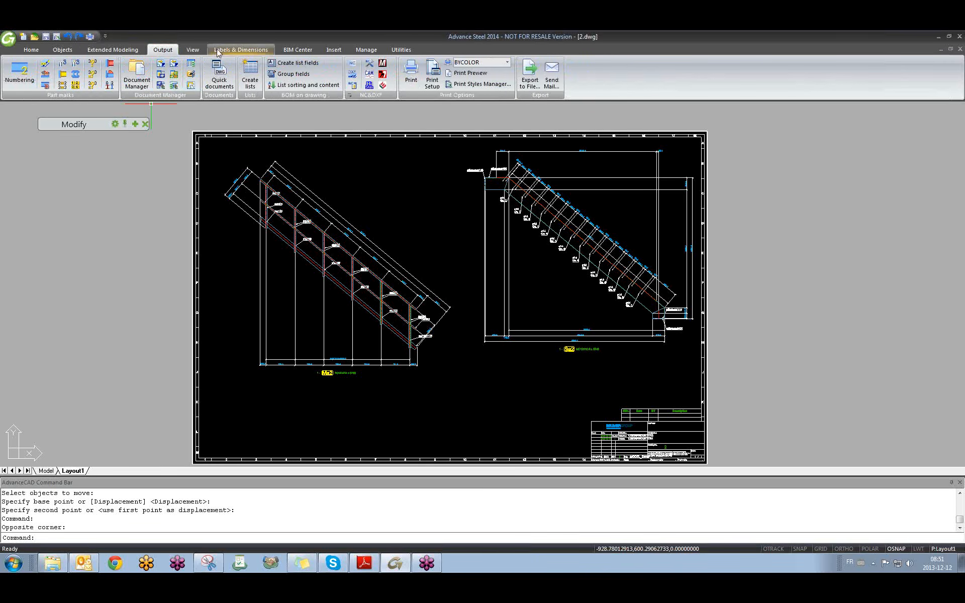
left_click(232, 50)
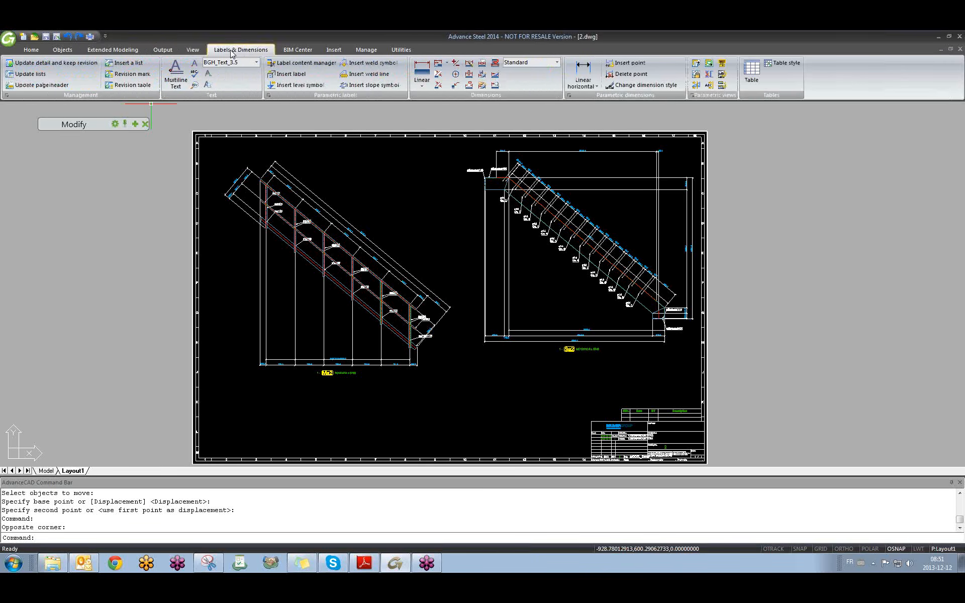
left_click(697, 85)
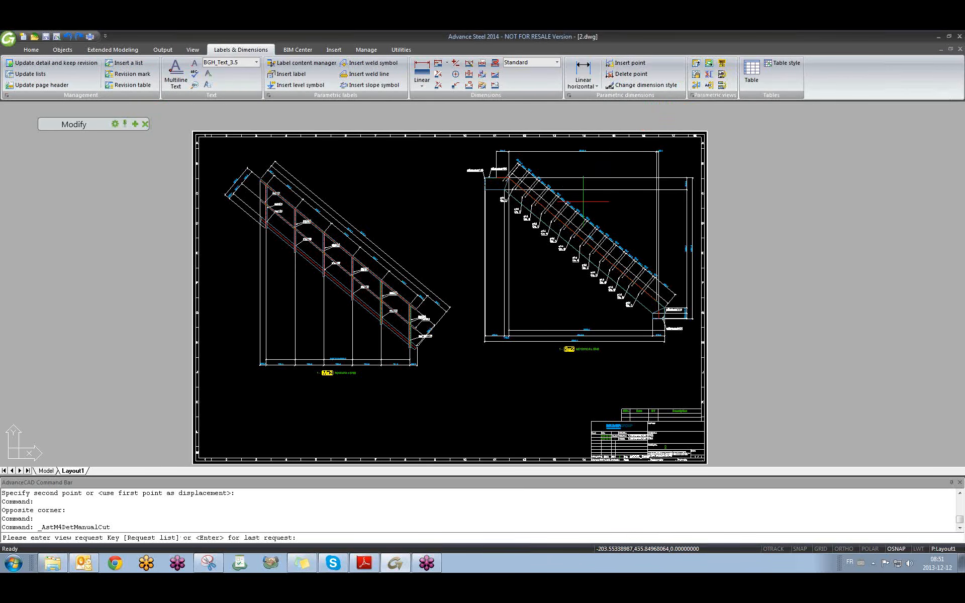
key("Return")
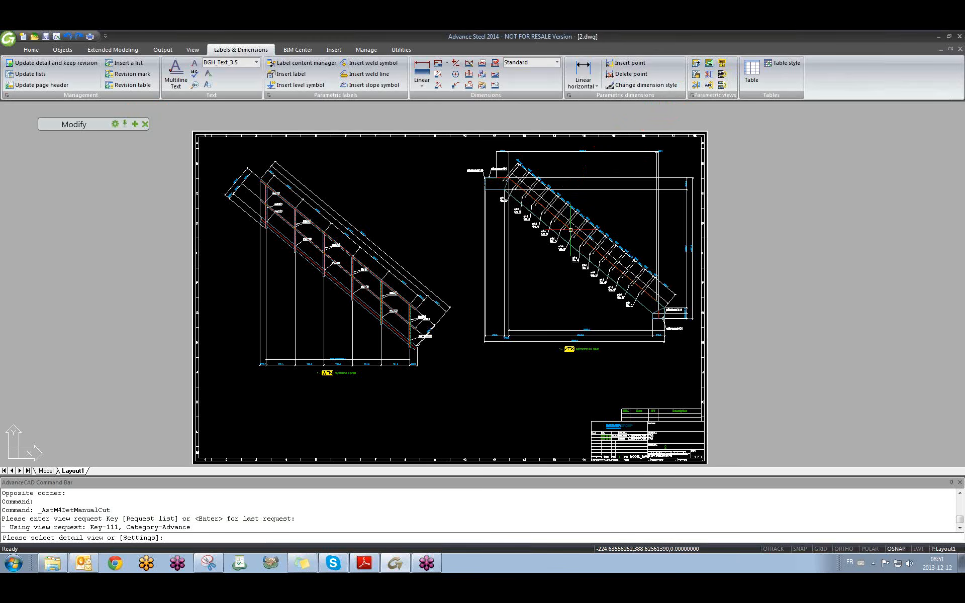
left_click(571, 230)
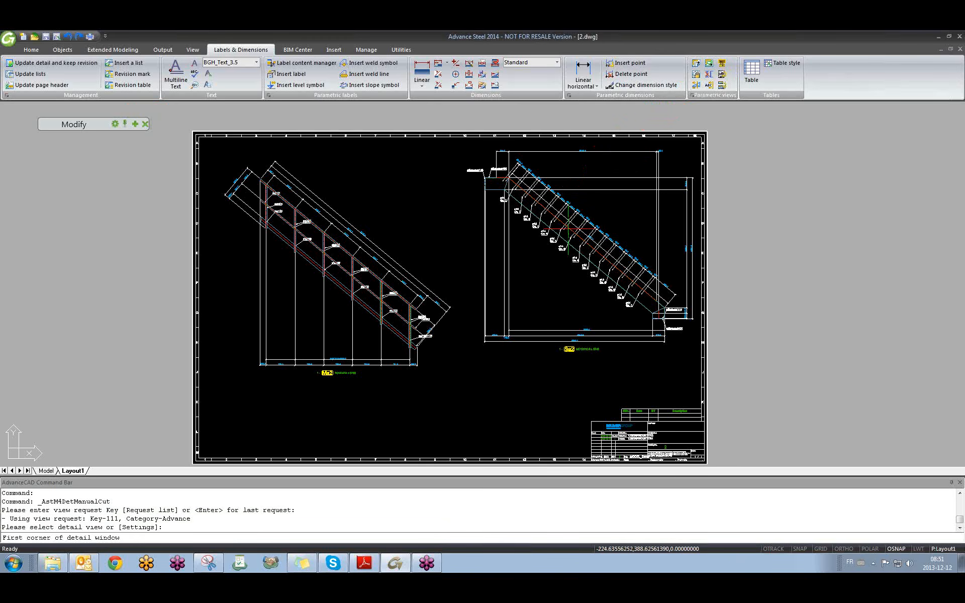
Define the Section A-A window and cut depth, accepting automatic widths and the view scale.
left_click(448, 154)
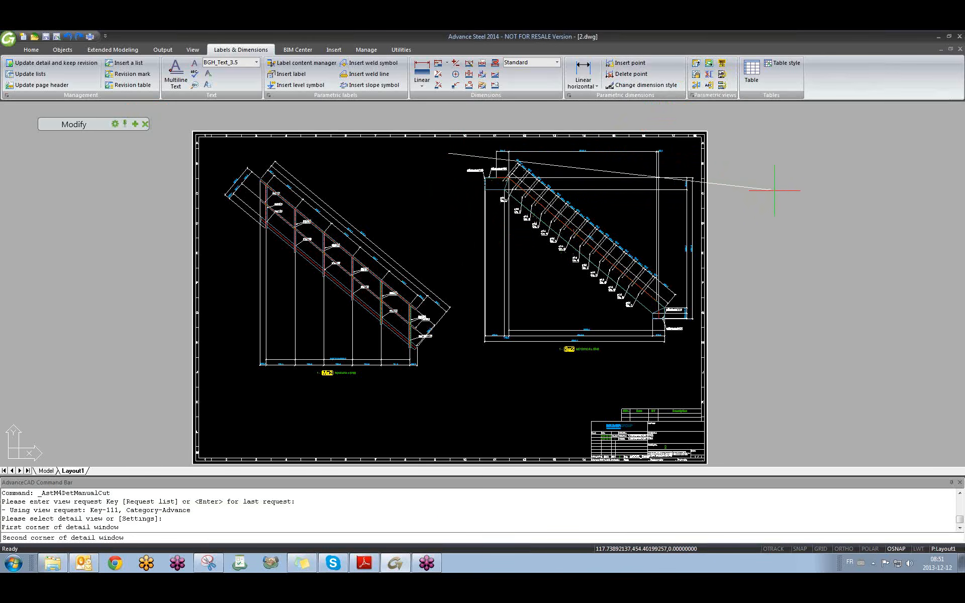
key("F8")
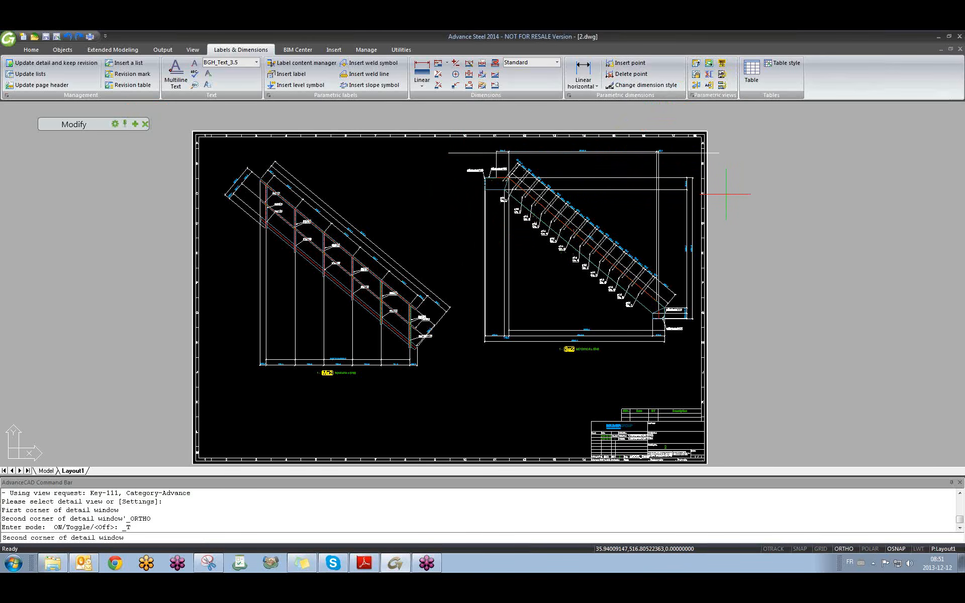
left_click(725, 238)
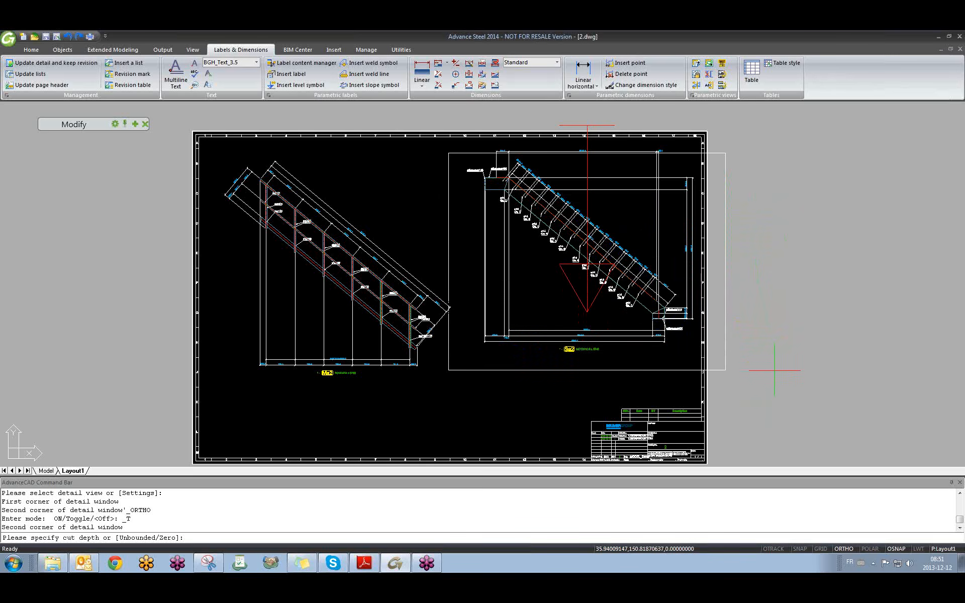
left_click(778, 359)
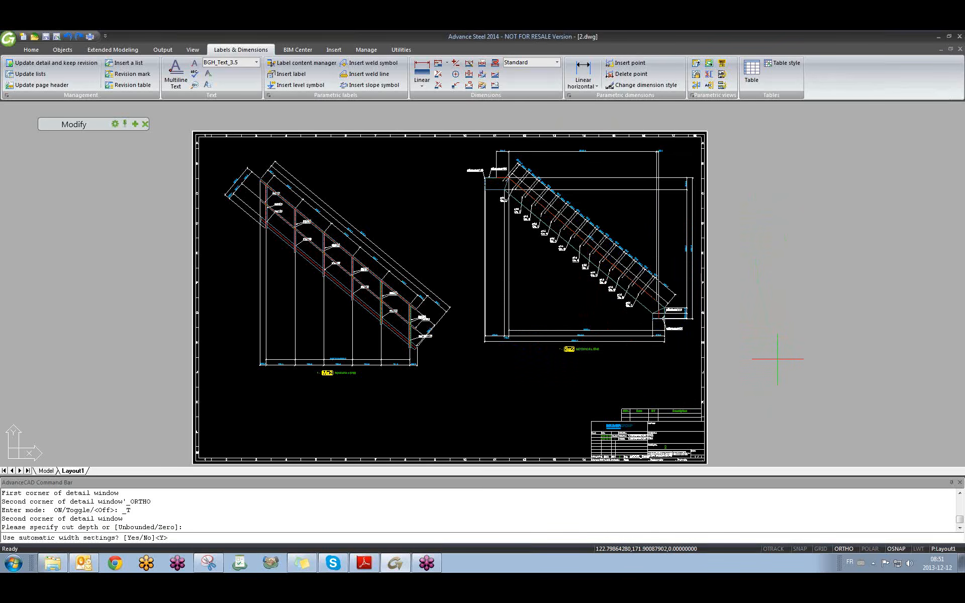
key("Return")
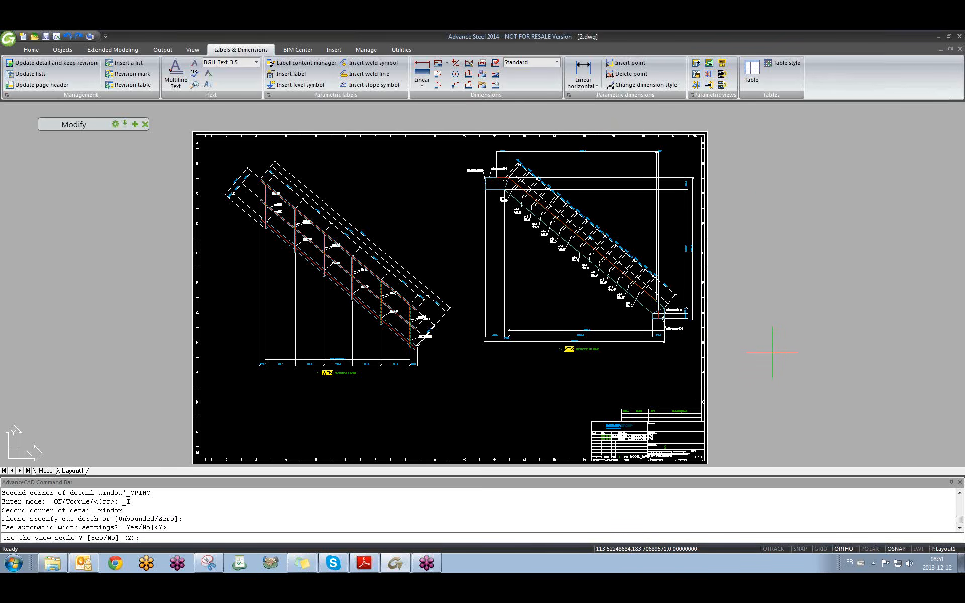
key("Return")
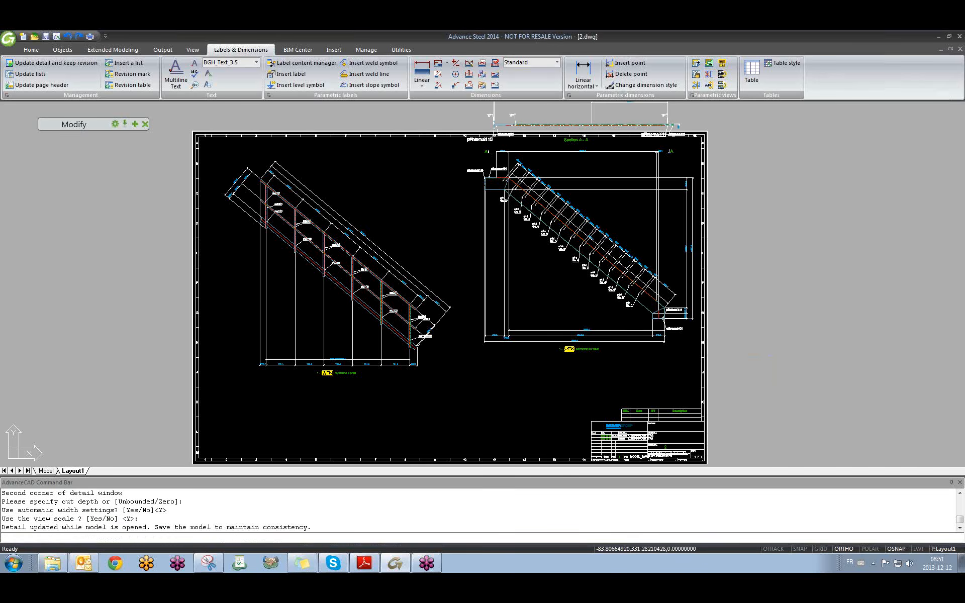
Locate the new Section A-A view on the sheet and start moving it with M.
scroll(563, 120, "up", 6)
middle_click_drag(499, 292, 440, 284)
scroll(433, 266, "down", 7)
scroll(440, 284, "up", 4)
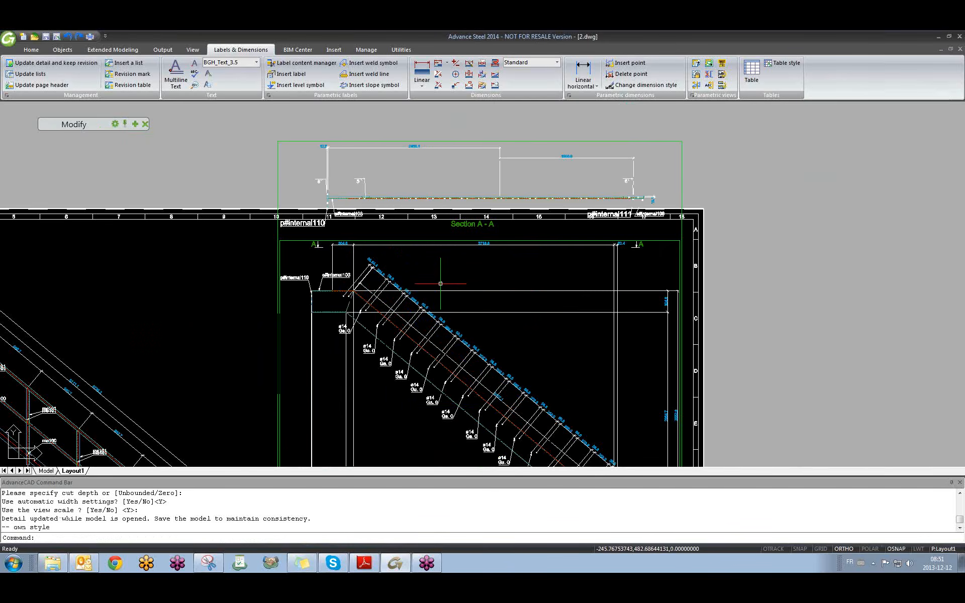
scroll(412, 297, "up", 3)
scroll(399, 231, "down", 5)
scroll(399, 231, "up", 4)
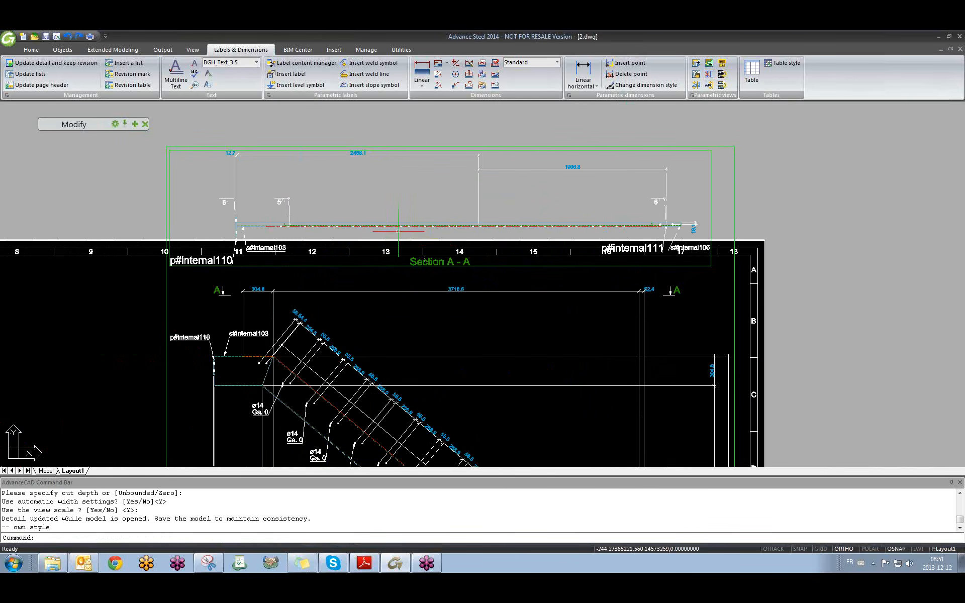
scroll(322, 221, "up", 3)
scroll(291, 227, "down", 3)
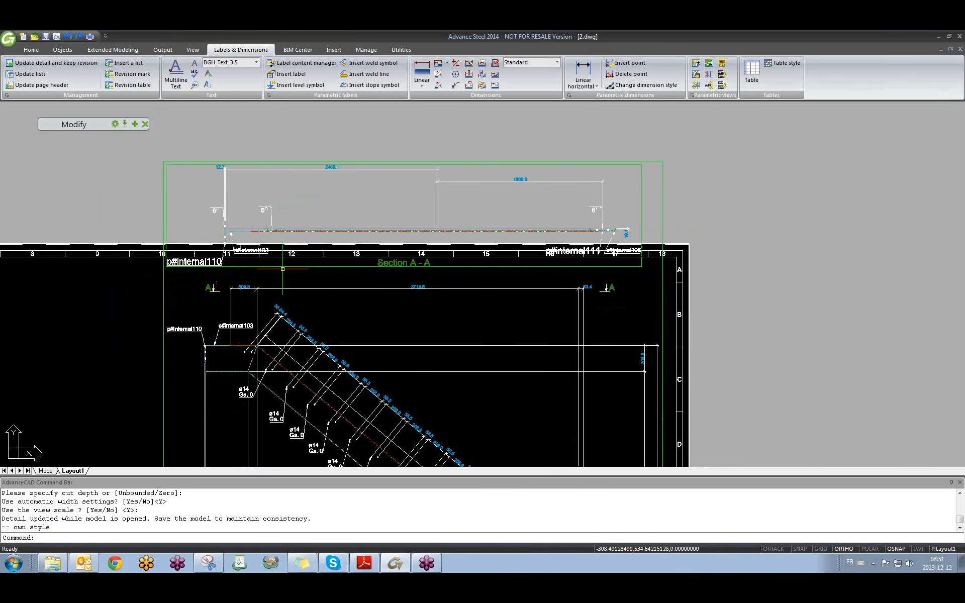
middle_click_drag(305, 270, 319, 157)
scroll(319, 155, "down", 3)
middle_click_drag(385, 350, 437, 265)
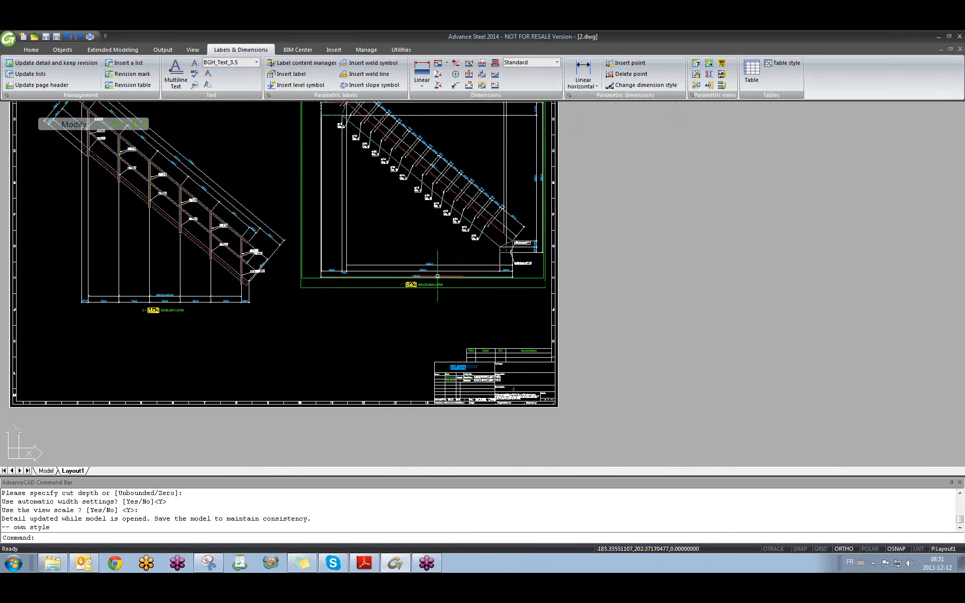
type("m")
key("Return")
left_click(437, 277)
Move both section frames down onto the sheet, then begin another manual section cut.
middle_click_drag(384, 249, 403, 406)
scroll(338, 211, "up", 2)
left_click(400, 233)
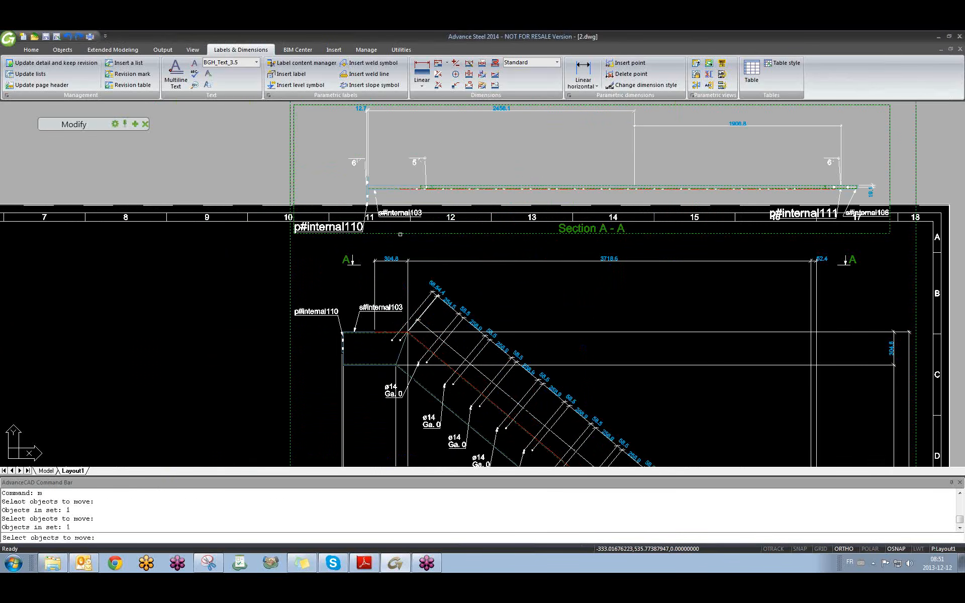
scroll(400, 235, "down", 8)
key("Return")
left_click(378, 178)
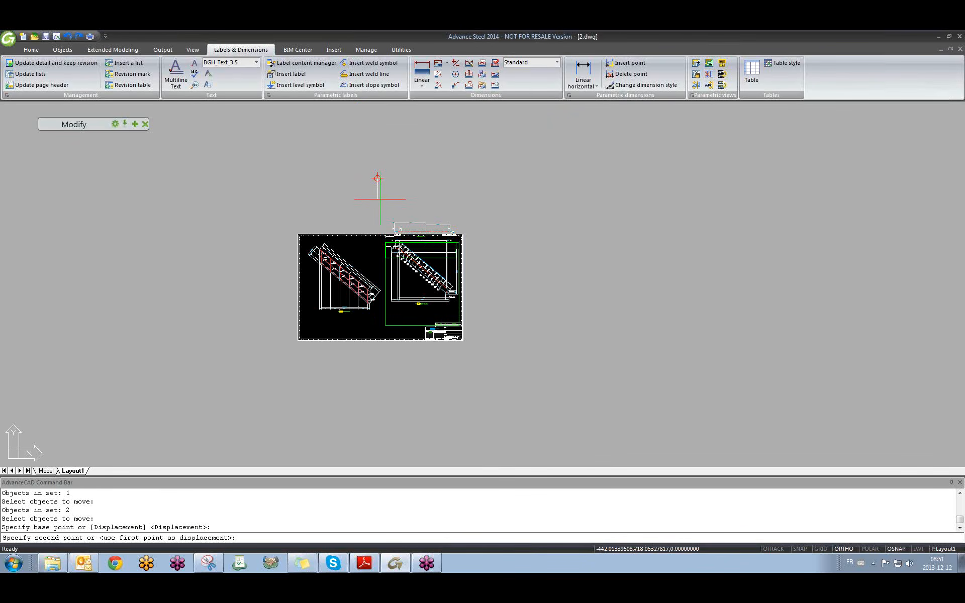
left_click(424, 235)
scroll(424, 235, "up", 8)
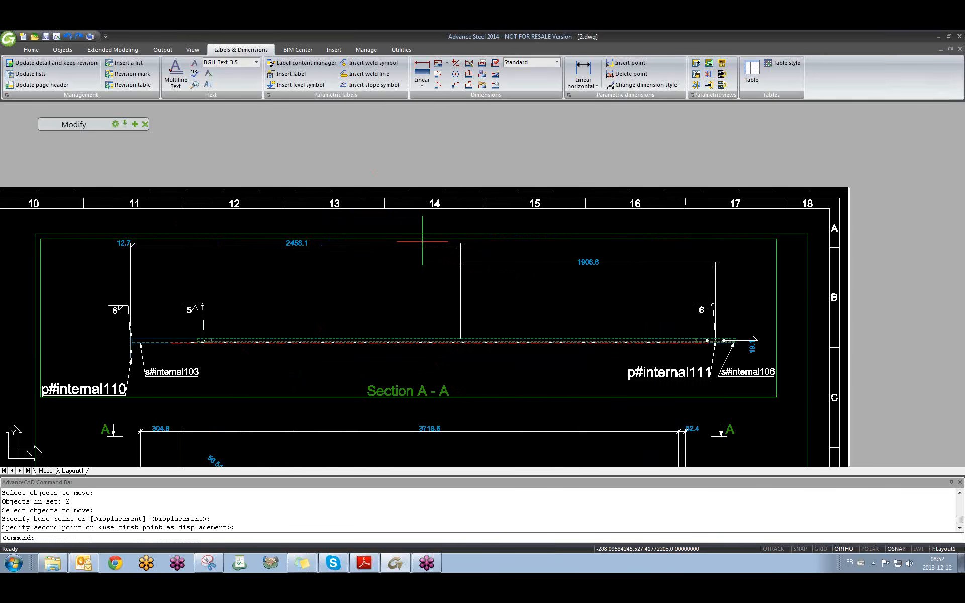
scroll(423, 242, "down", 8)
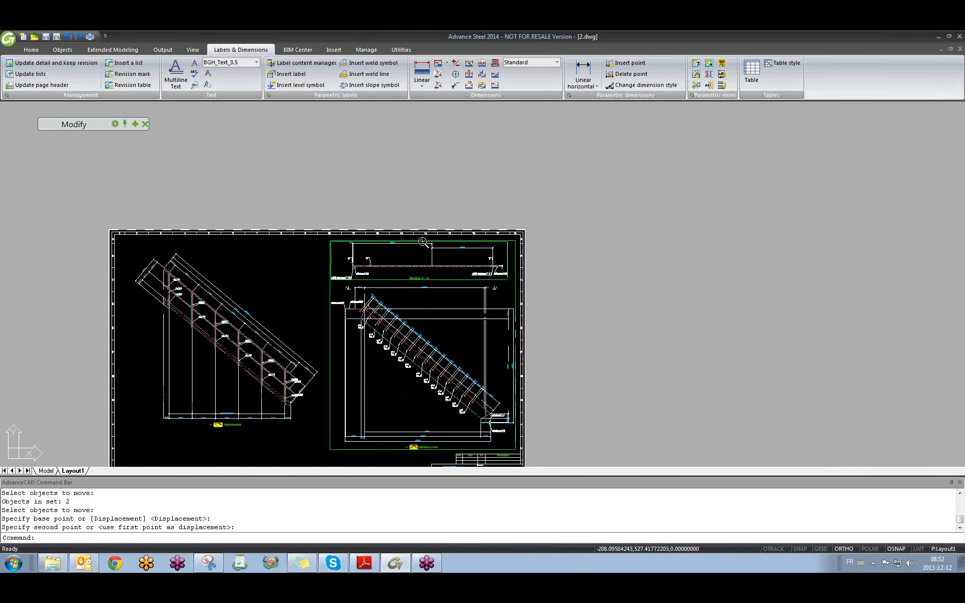
middle_click_drag(504, 322, 544, 281)
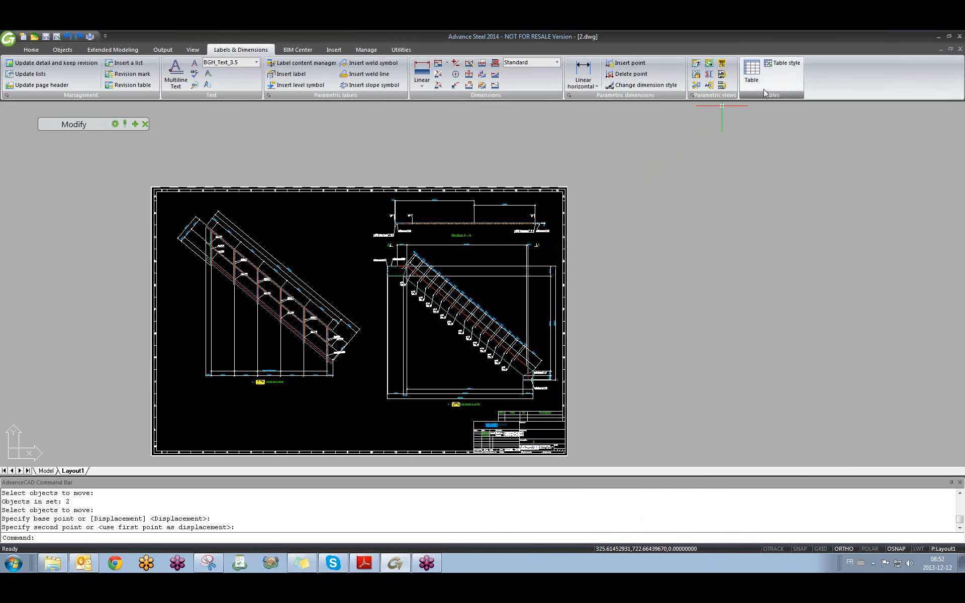
left_click(696, 85)
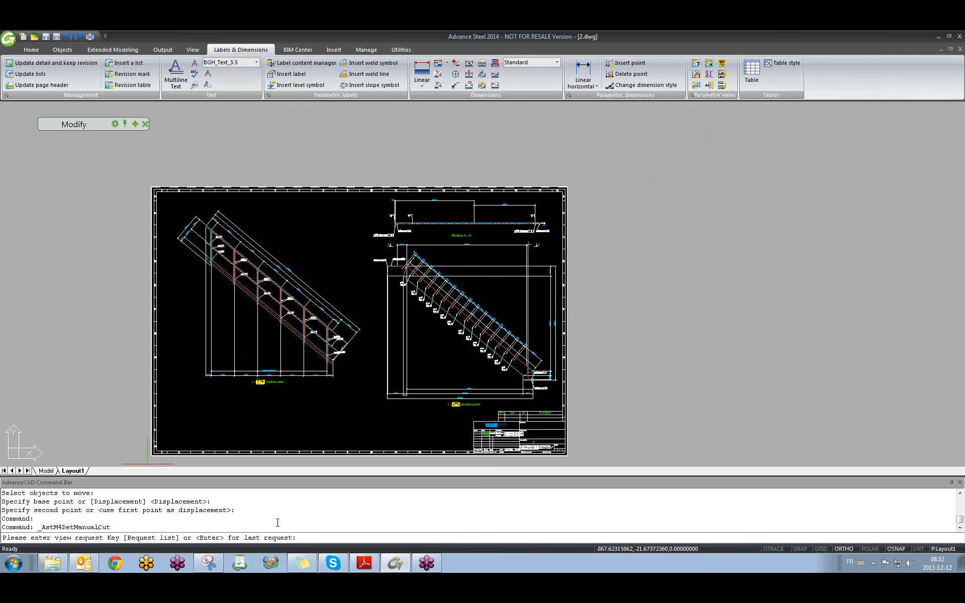
key("Return")
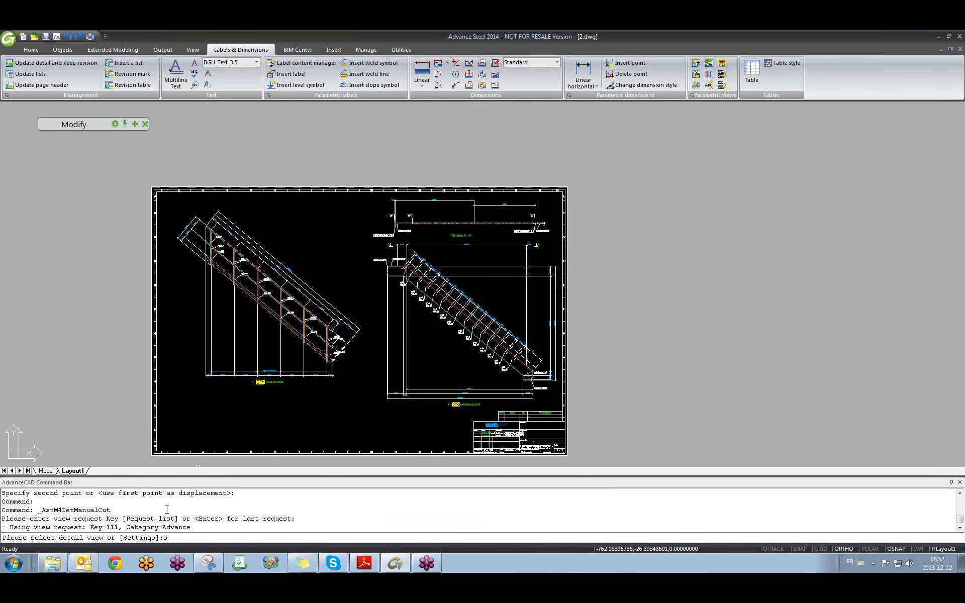
Cancel the pending section cut and turn off object snapping.
type("s")
key("Return")
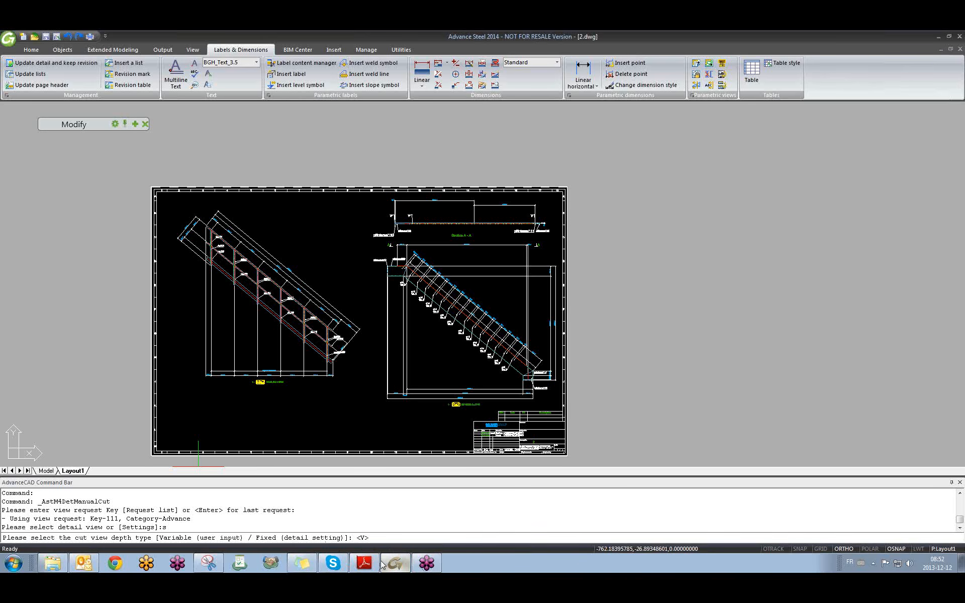
key("Escape")
key("Escape")
key("Escape")
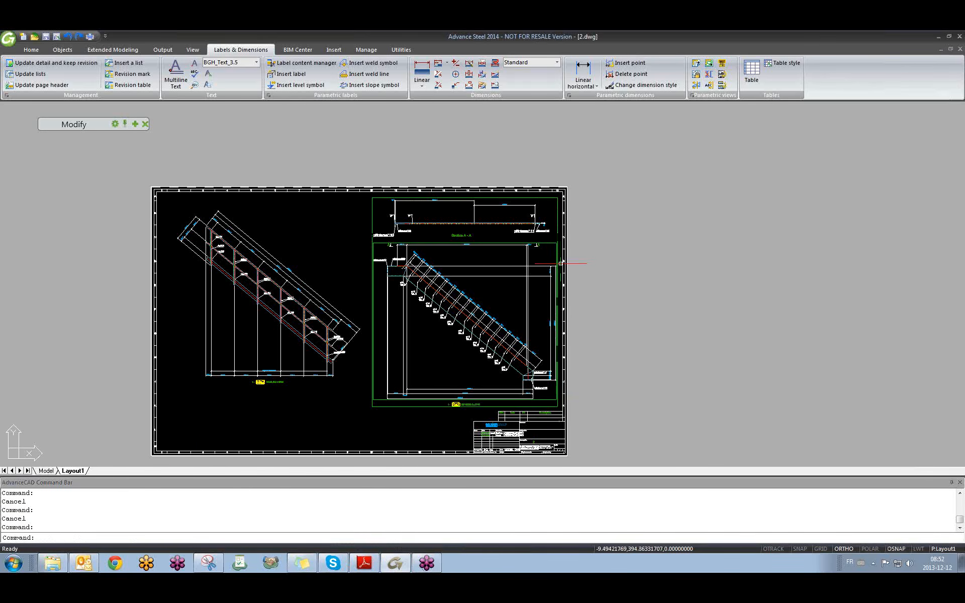
middle_click_drag(561, 264, 550, 272)
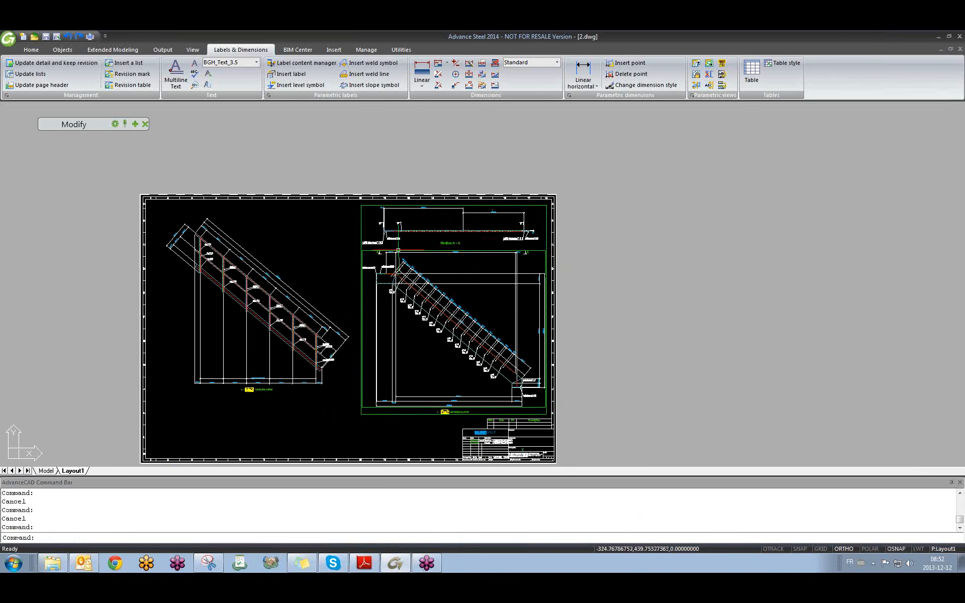
scroll(360, 243, "up", 3)
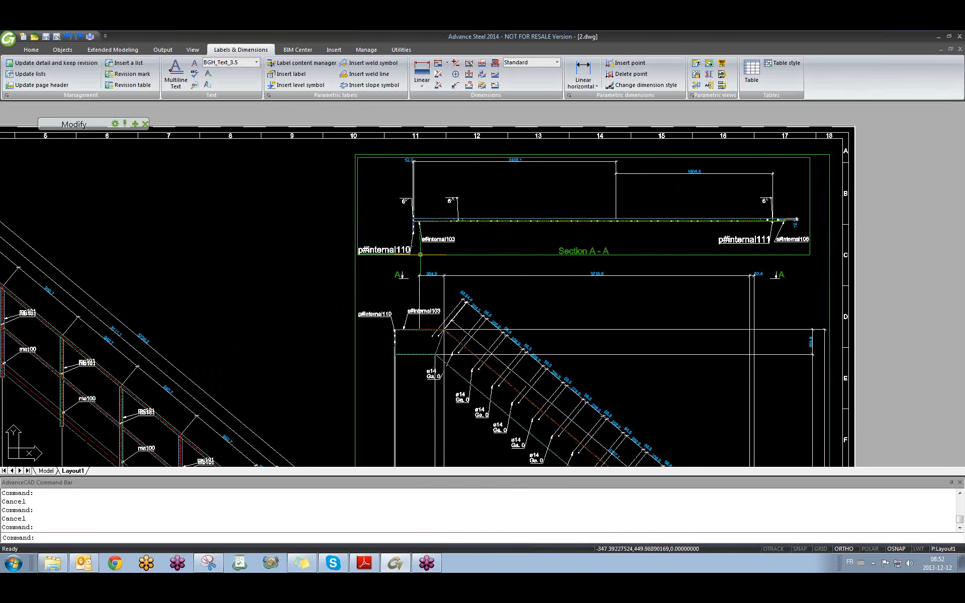
key("F3")
Review the 1:15 Section A-A view properties and close them unchanged.
left_click(422, 254)
double_click(421, 254)
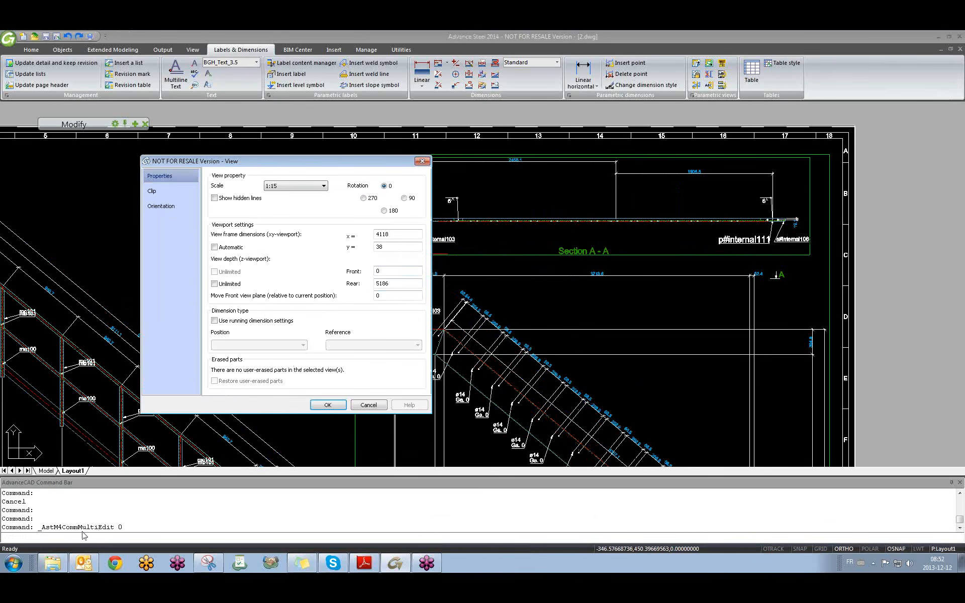
left_click(422, 161)
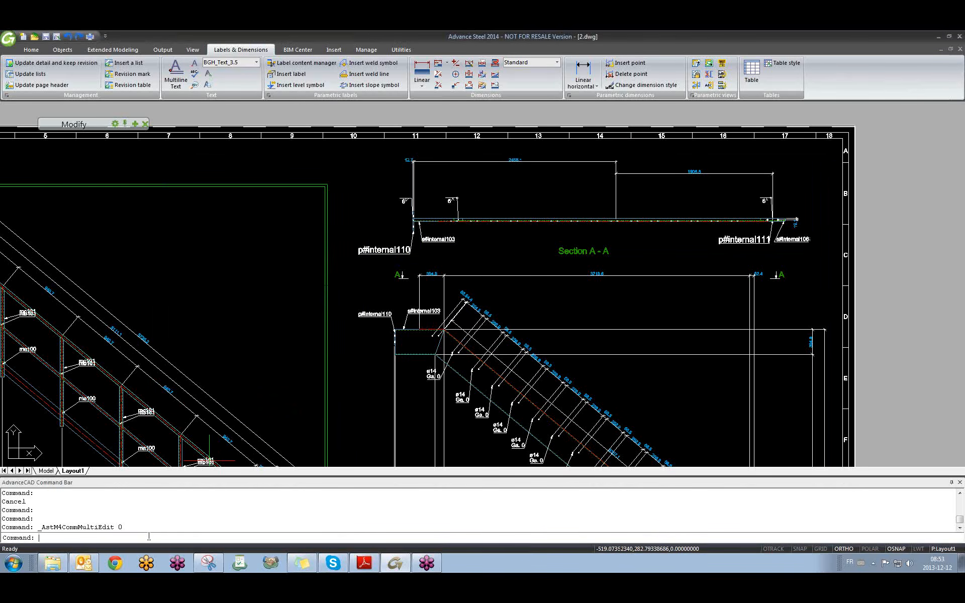
left_click(278, 319)
left_click(208, 256)
Cut a new Section B-B from the stair section, accepting automatic widths and scale.
scroll(271, 234, "down", 2)
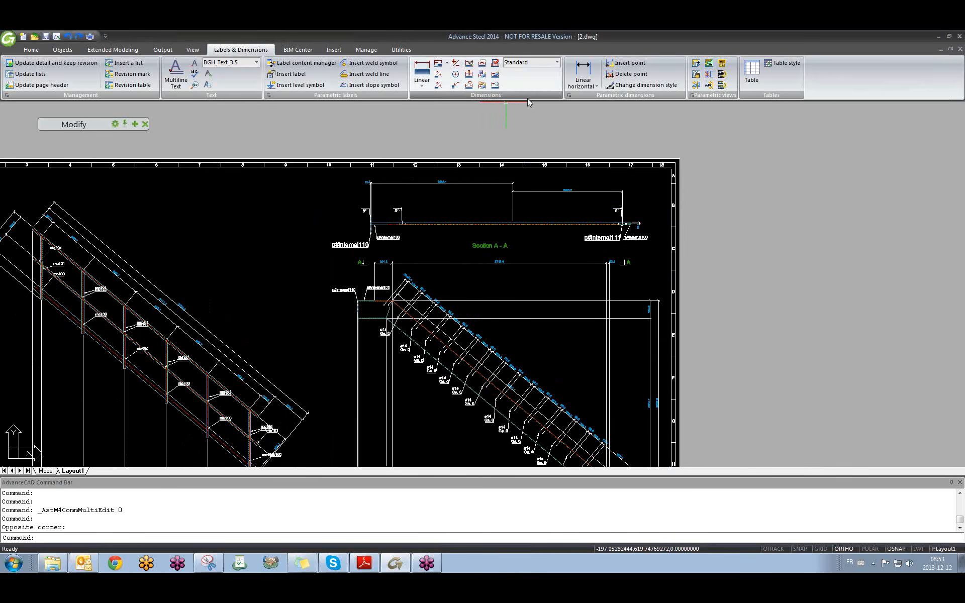
left_click(696, 85)
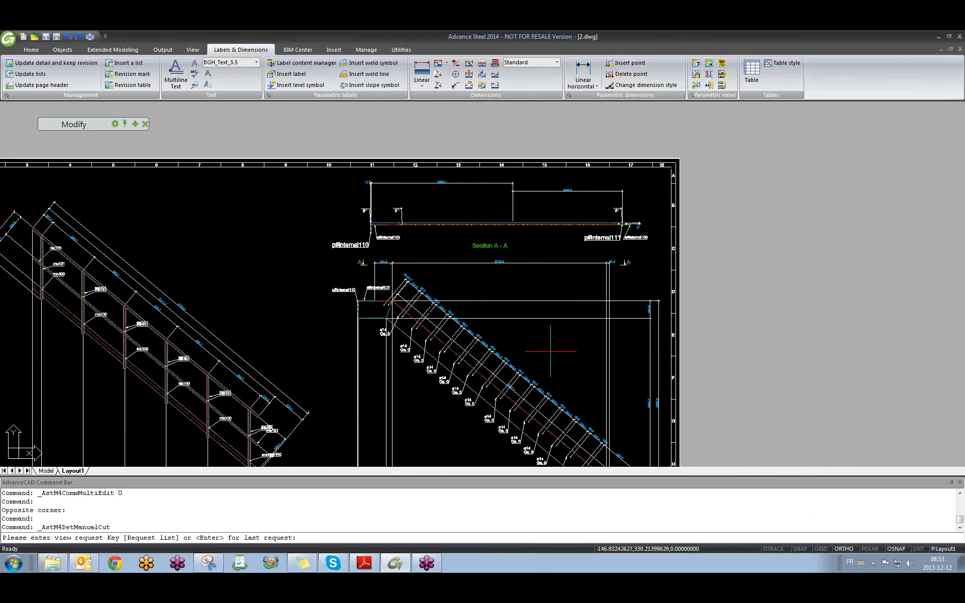
middle_click_drag(555, 345, 437, 280)
middle_click_drag(441, 356, 422, 291)
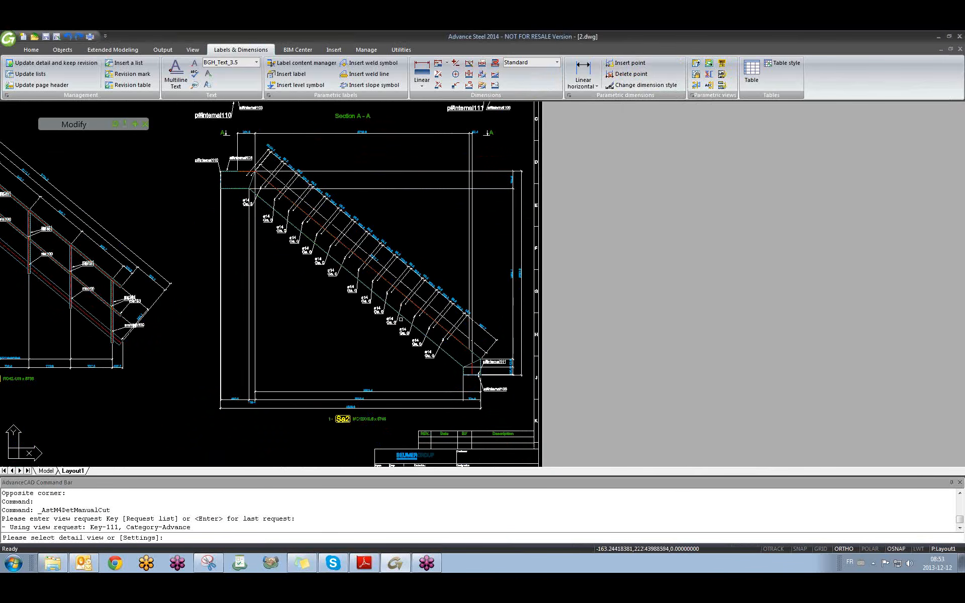
left_click(394, 308)
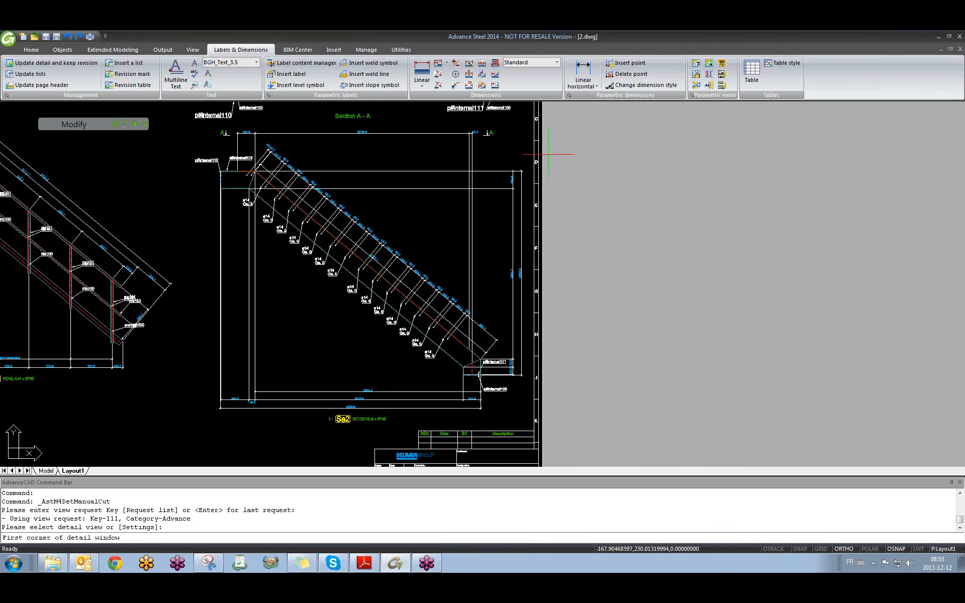
left_click(524, 134)
left_click(205, 397)
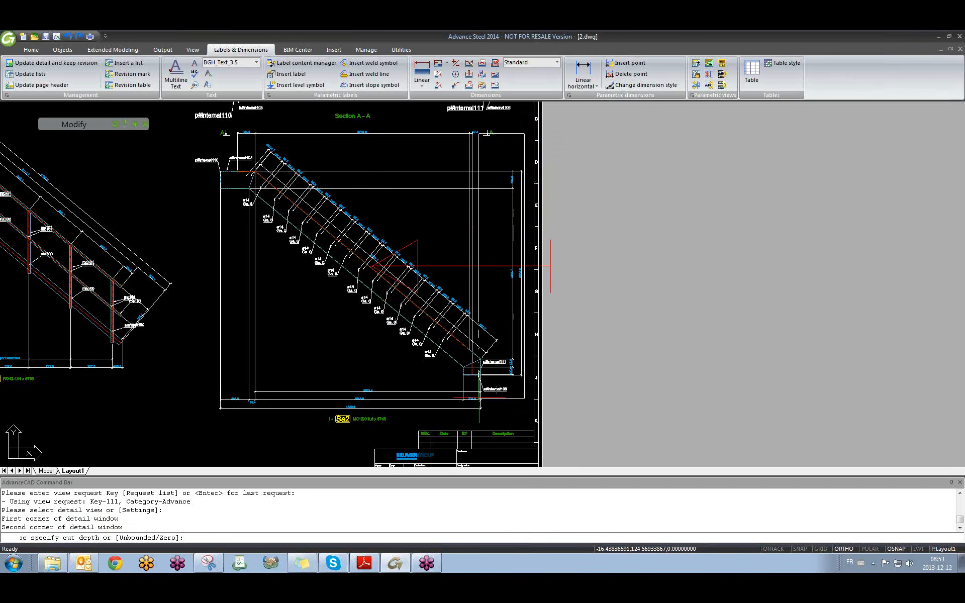
left_click(195, 395)
key("Return")
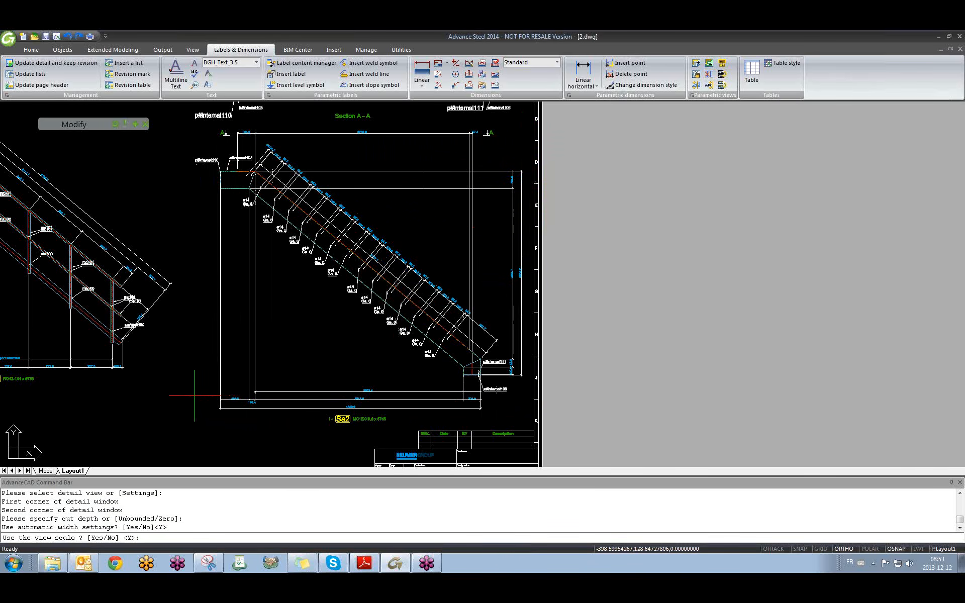
key("Return")
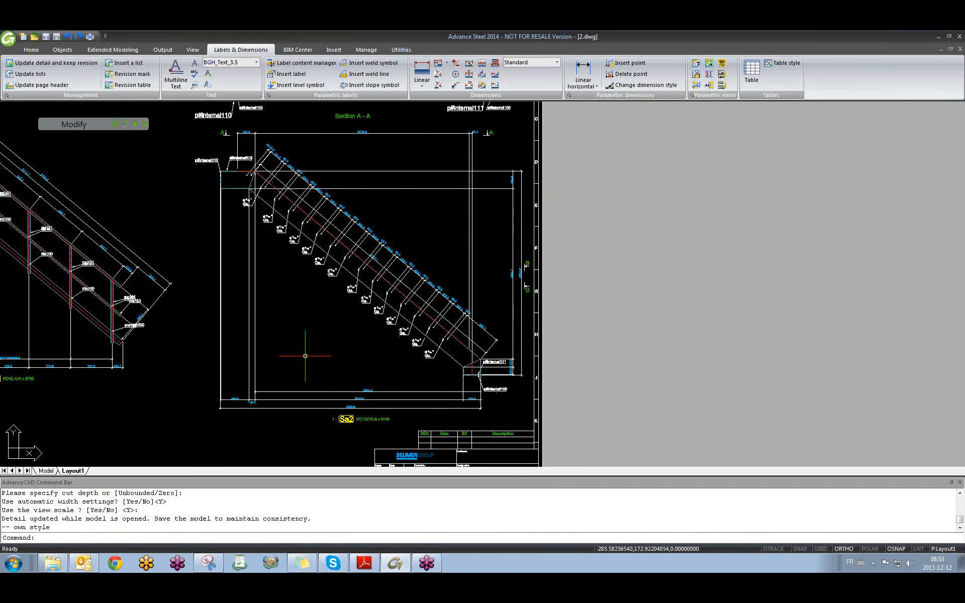
Move the Section B-B view to the right edge of the sheet.
scroll(534, 304, "down", 5)
middle_click_drag(456, 242, 432, 280)
scroll(402, 193, "up", 4)
scroll(403, 193, "up", 5)
scroll(403, 382, "up", 4)
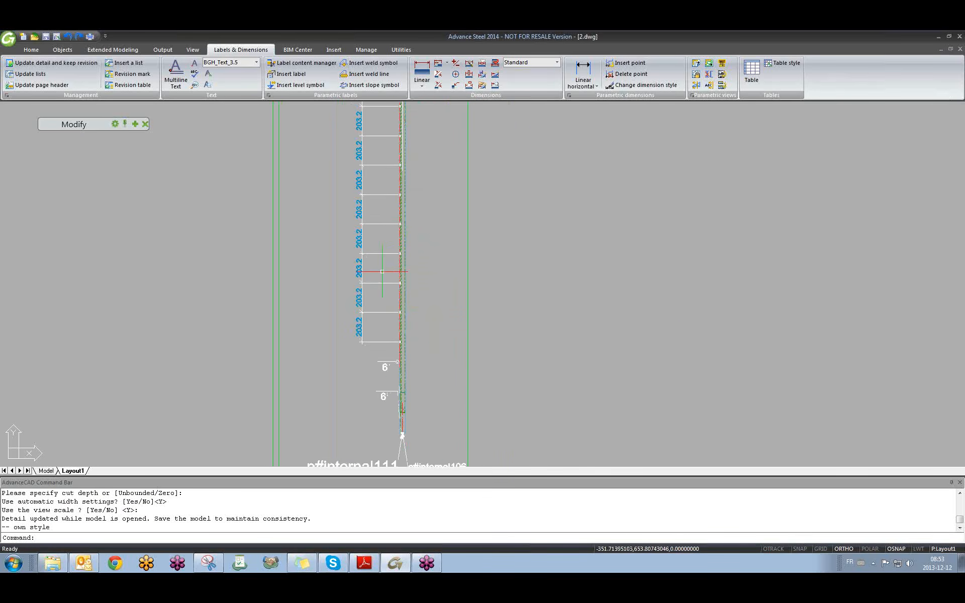
scroll(403, 406, "down", 8)
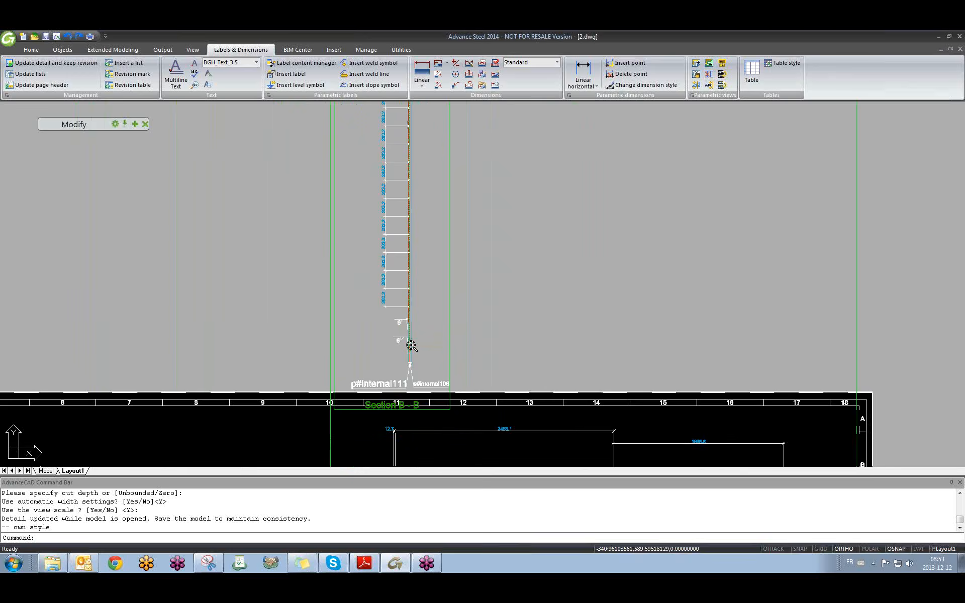
middle_click_drag(421, 356, 434, 281)
scroll(433, 284, "up", 4)
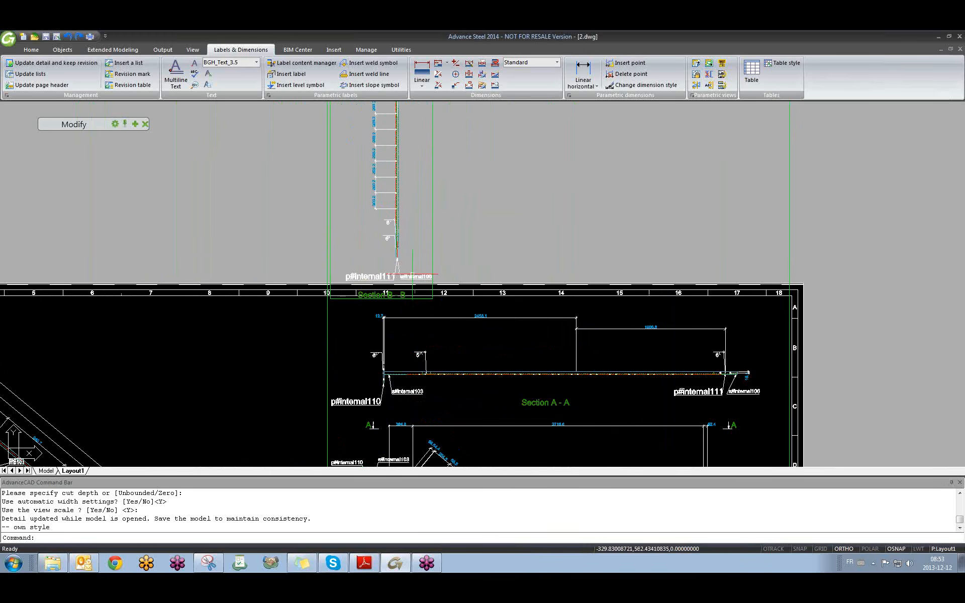
type("m")
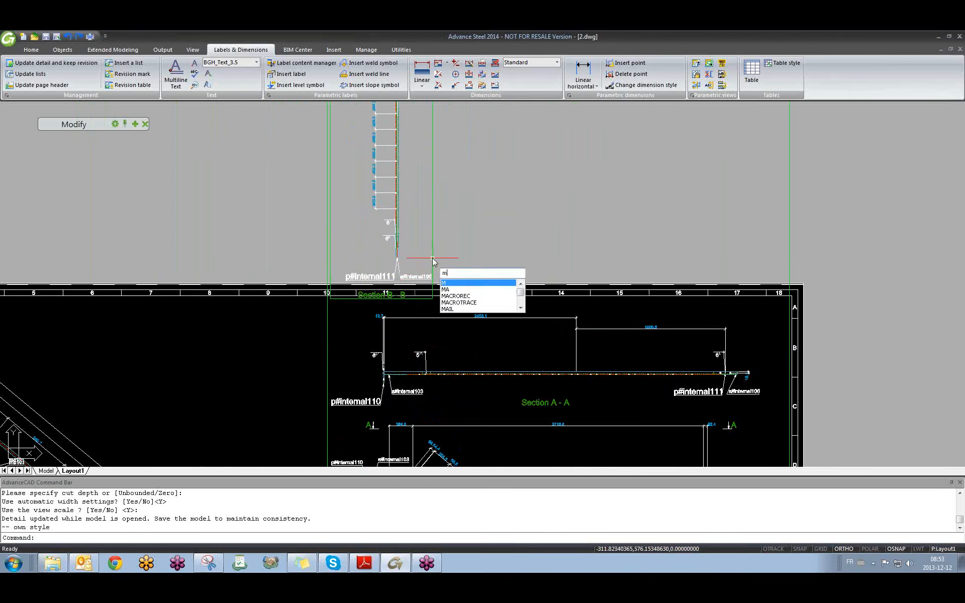
key("Return")
left_click(432, 251)
key("Return")
left_click(415, 237)
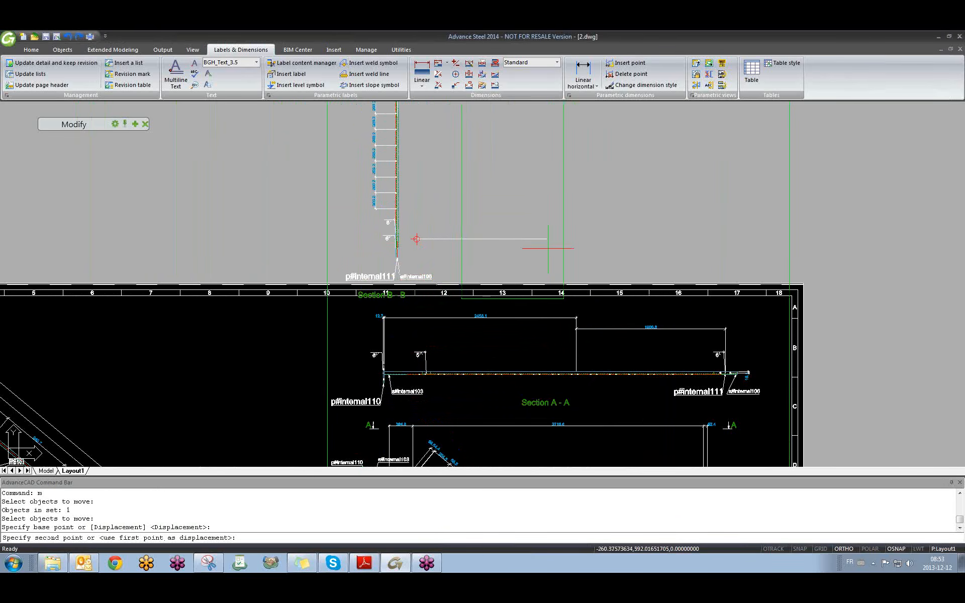
left_click(883, 252)
Select Section B-B for another move, then cancel the move.
middle_click_drag(679, 317, 455, 204)
scroll(453, 202, "down", 2)
scroll(442, 227, "up", 5)
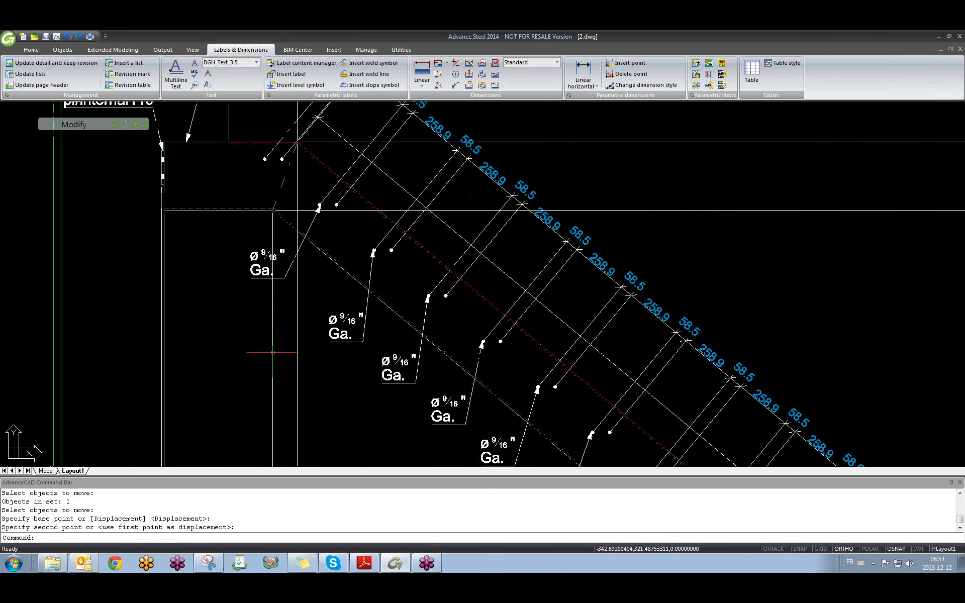
scroll(413, 276, "down", 2)
scroll(414, 276, "down", 5)
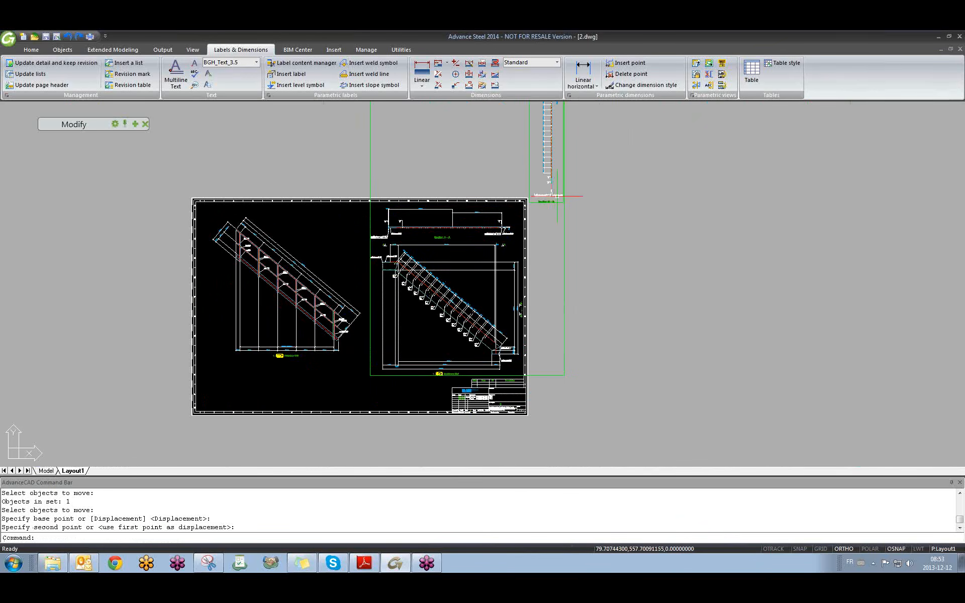
scroll(552, 196, "up", 4)
left_click(509, 213)
scroll(470, 198, "down", 6)
key("Return")
left_click(460, 156)
scroll(473, 247, "up", 6)
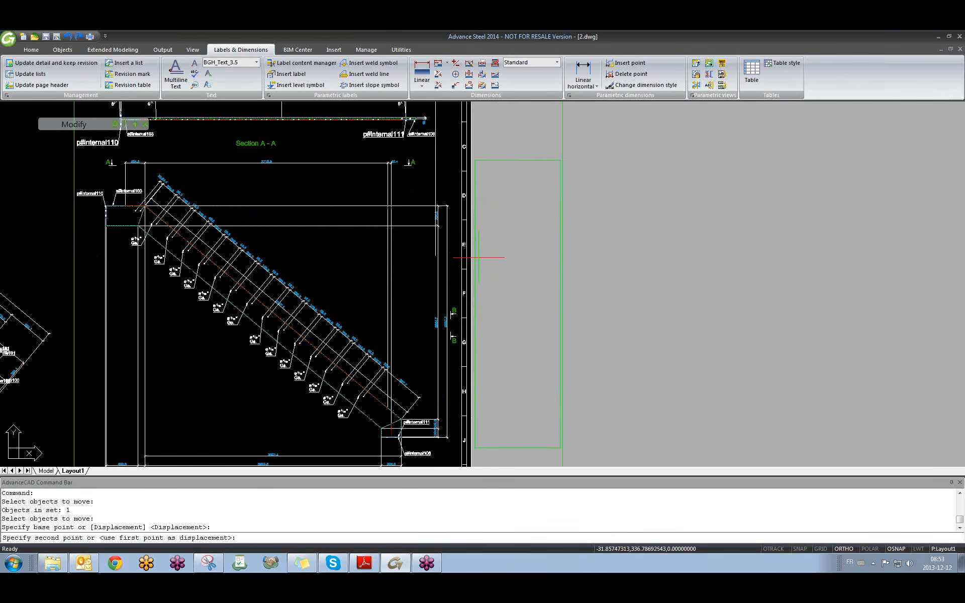
key("Escape")
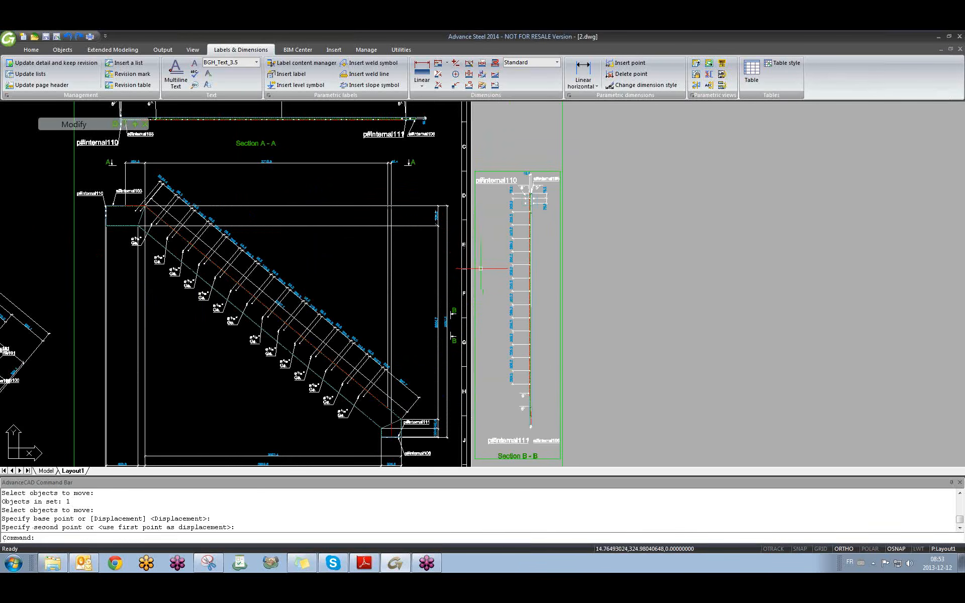
Return to the 01 training model.
scroll(624, 281, "down", 5)
middle_click(507, 301, "shift")
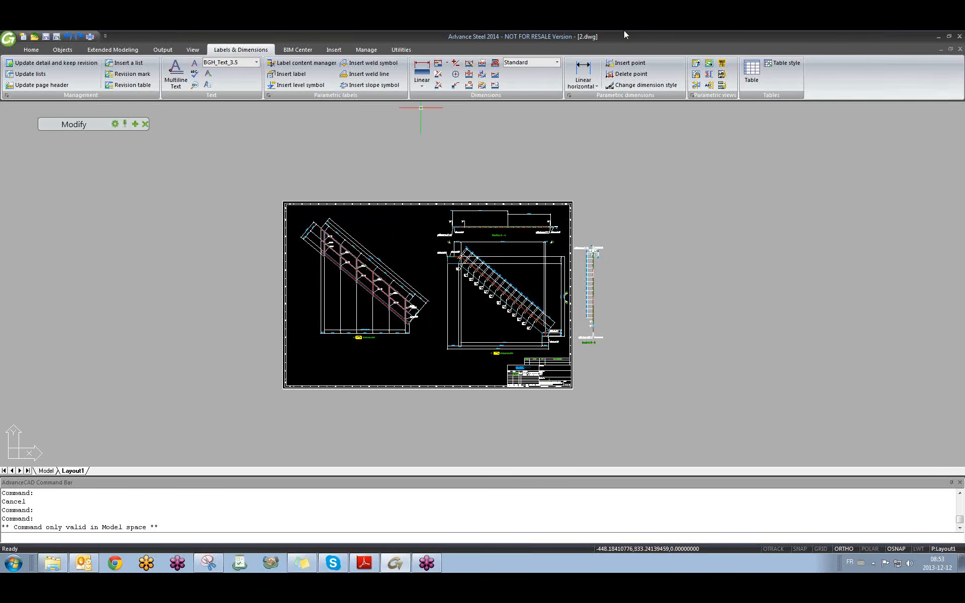
key("ctrl+Tab")
key("Escape")
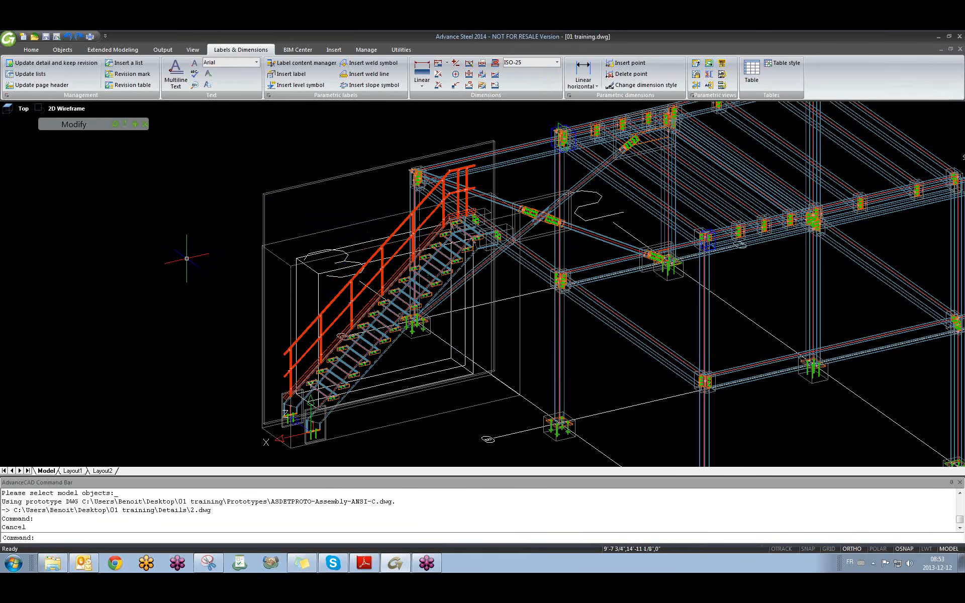
left_click(219, 216)
left_click(173, 248)
middle_click_drag(361, 244, 269, 247)
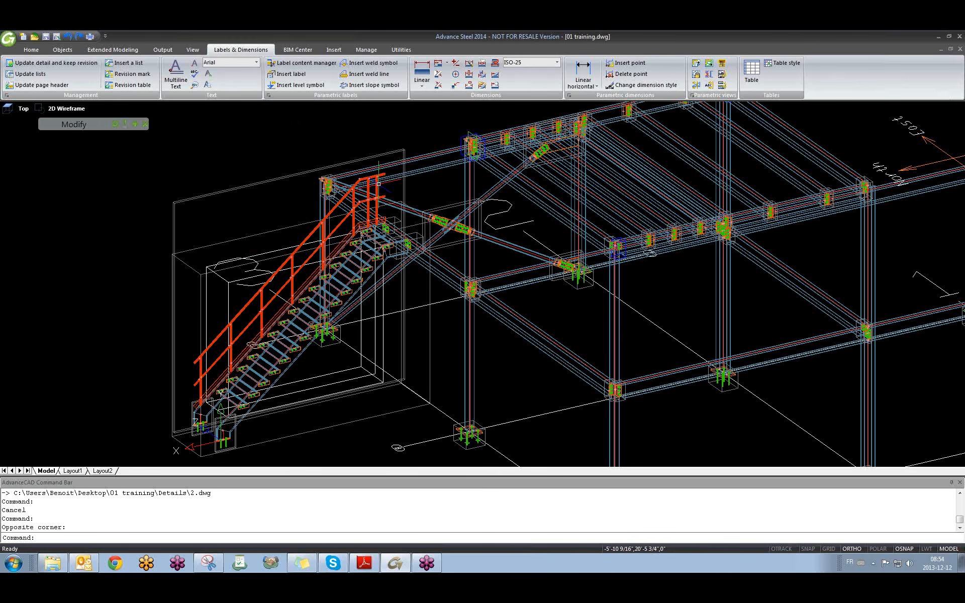
key("ctrl+Tab")
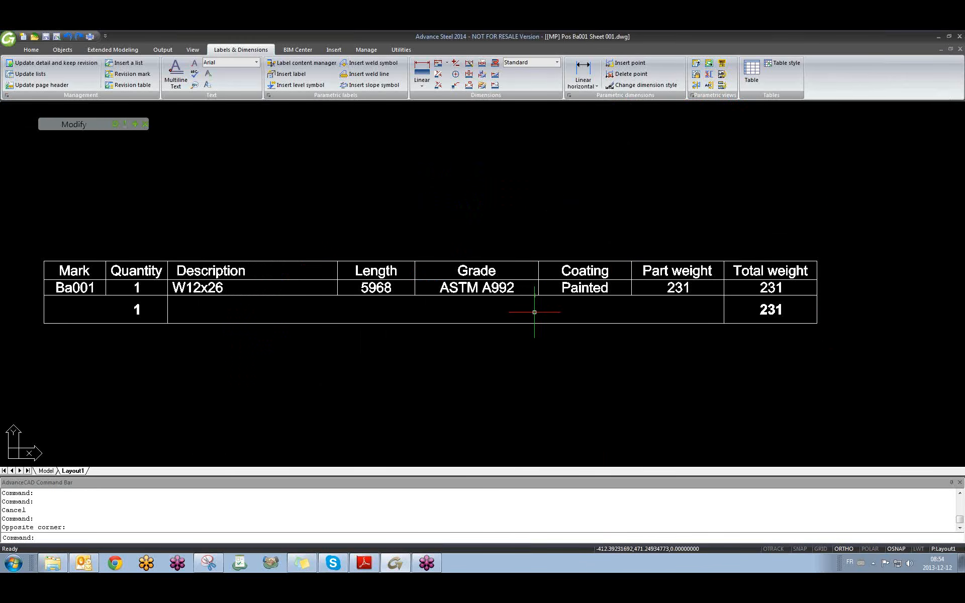
key("ctrl+Tab")
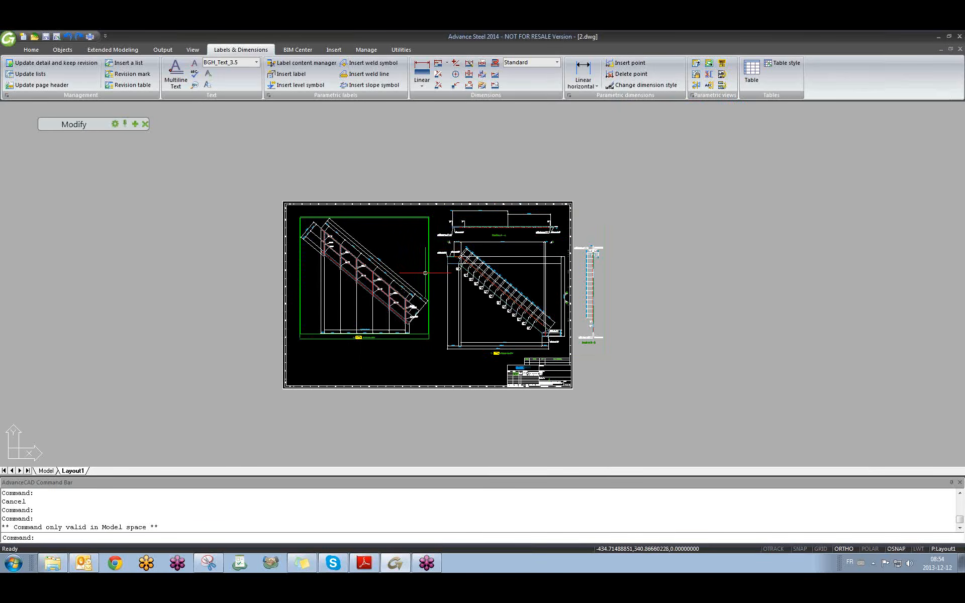
key("ctrl+Tab")
middle_click_drag(302, 324, 298, 296)
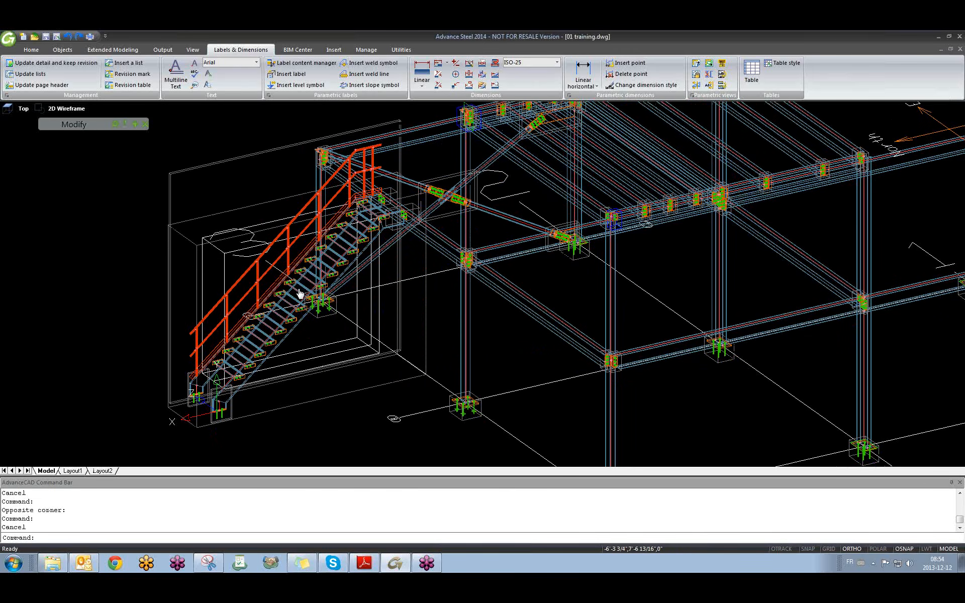
scroll(278, 313, "up", 6)
scroll(429, 313, "down", 7)
scroll(507, 302, "up", 2)
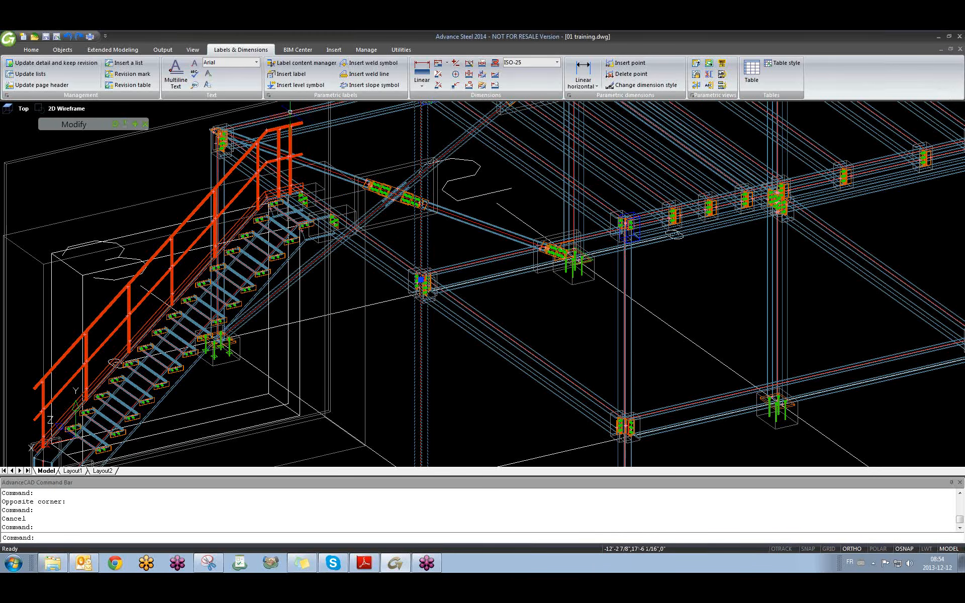
scroll(285, 116, "down", 3)
Choose the Column horizontal - selection of view style from Quick documents and use it.
left_click(193, 50)
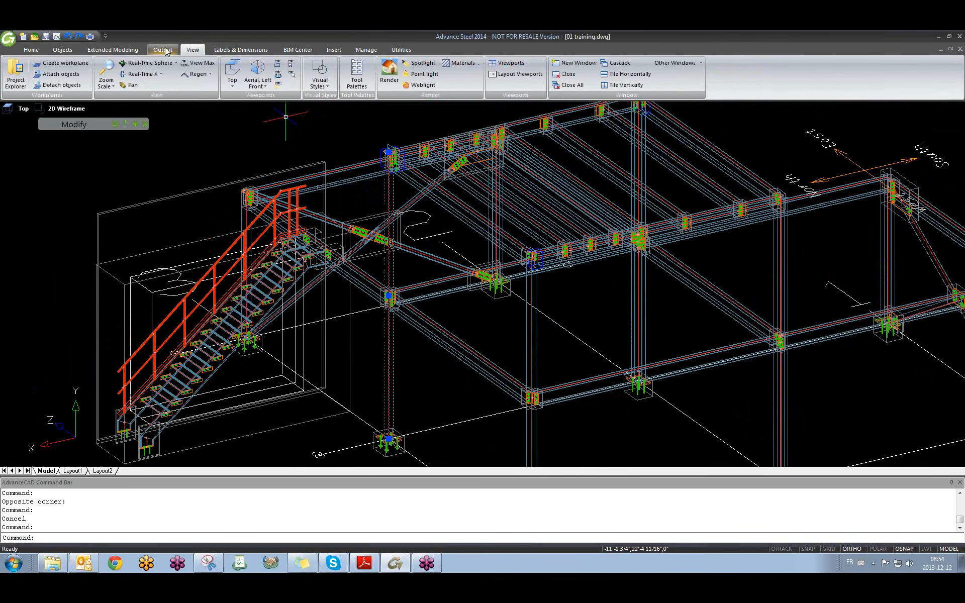
left_click(162, 50)
left_click(219, 75)
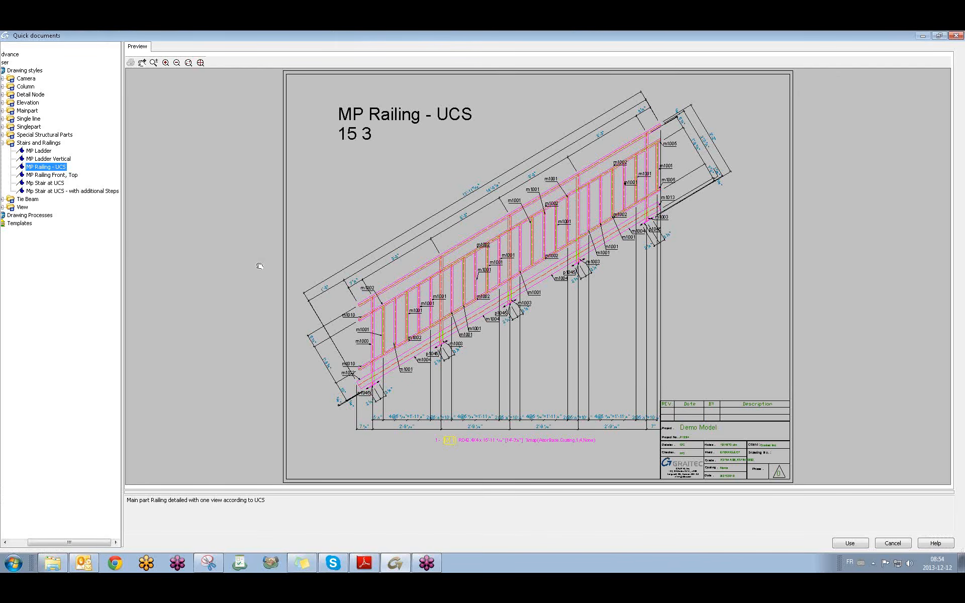
left_click_drag(124, 272, 198, 273)
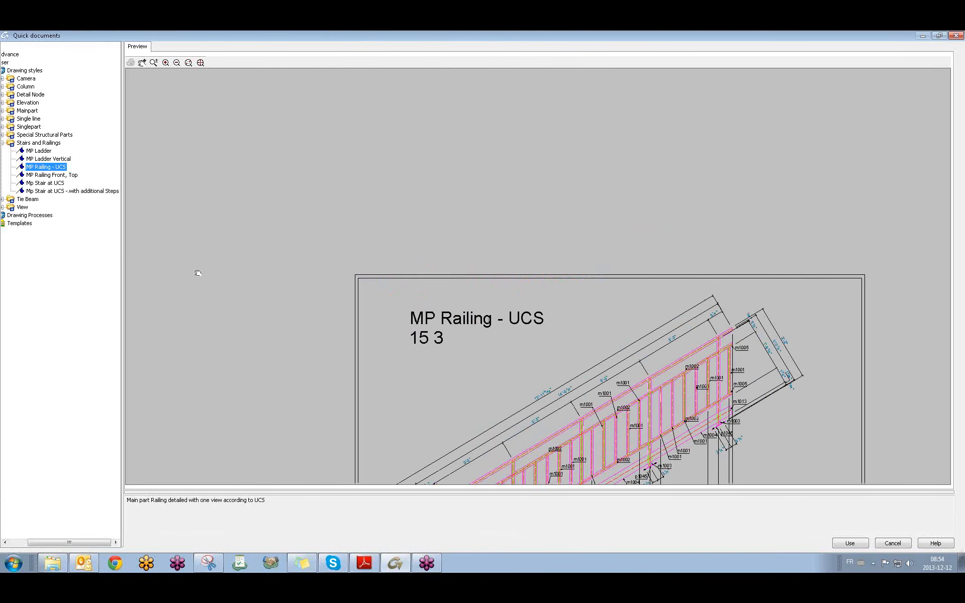
left_click_drag(121, 261, 161, 258)
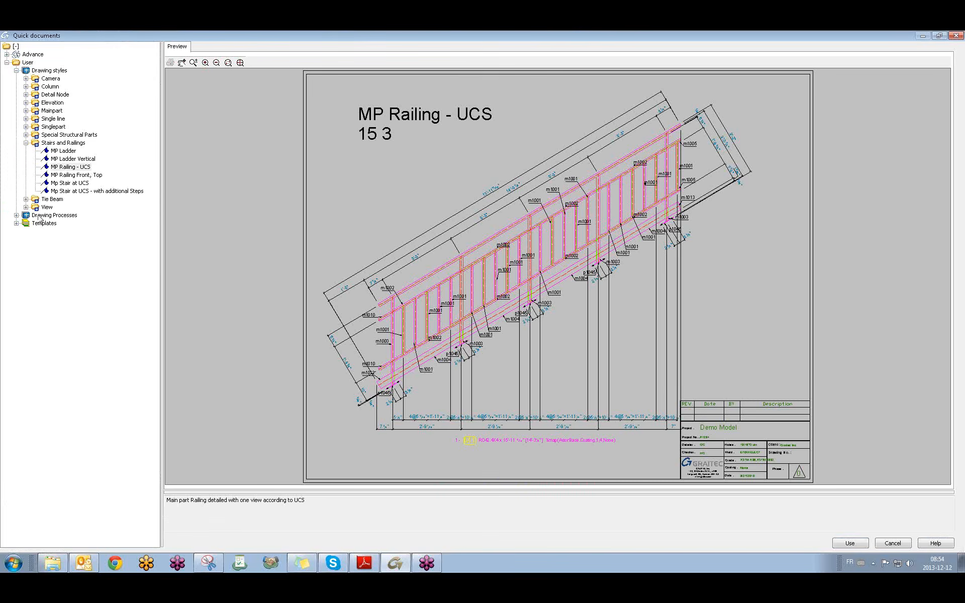
left_click(27, 87)
left_click(72, 152)
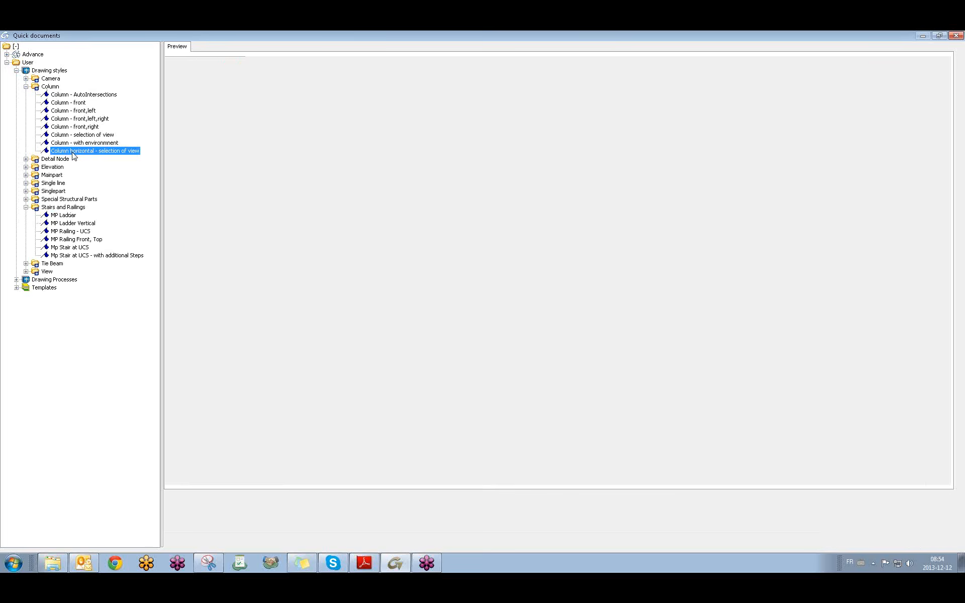
left_click(839, 543)
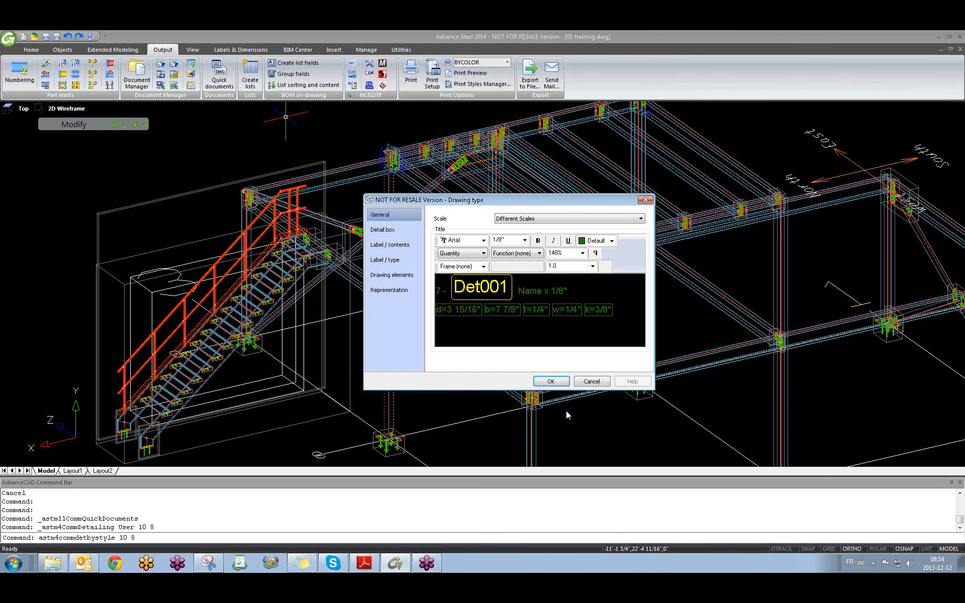
Create drawing 4 on the ANSI-C template and open the column's assembly detail.
left_click(551, 381)
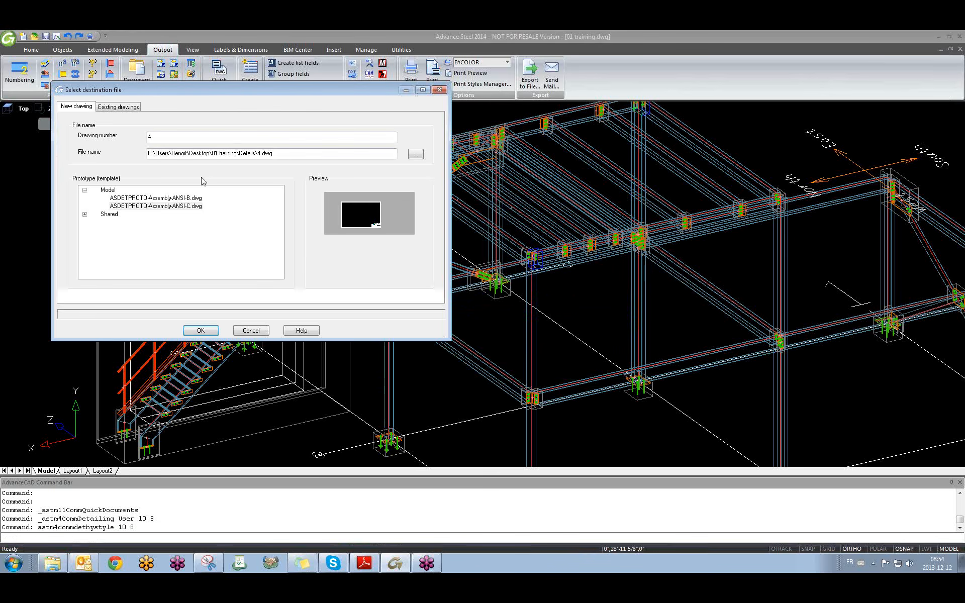
left_click(169, 209)
left_click(170, 199)
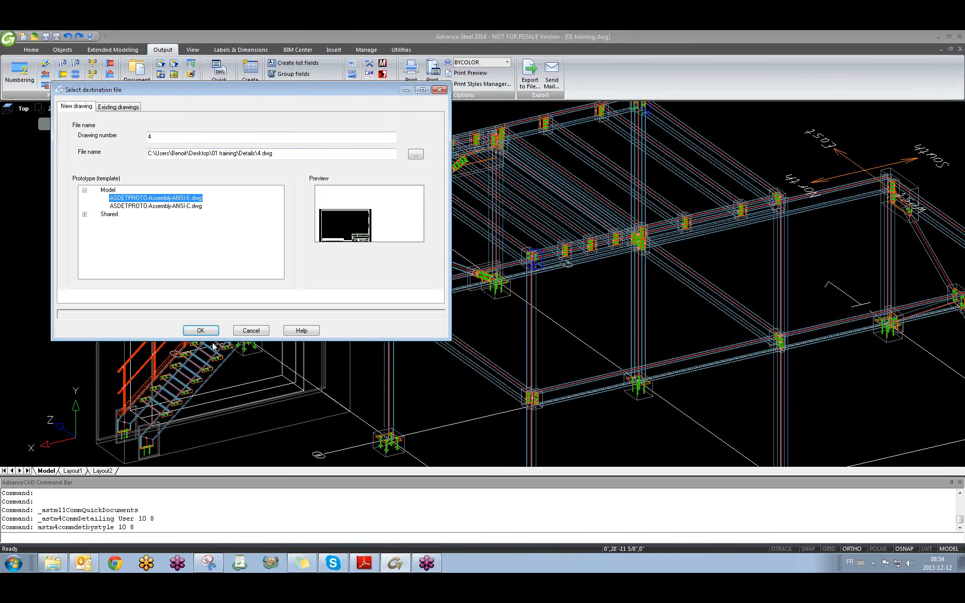
left_click(169, 207)
left_click(200, 330)
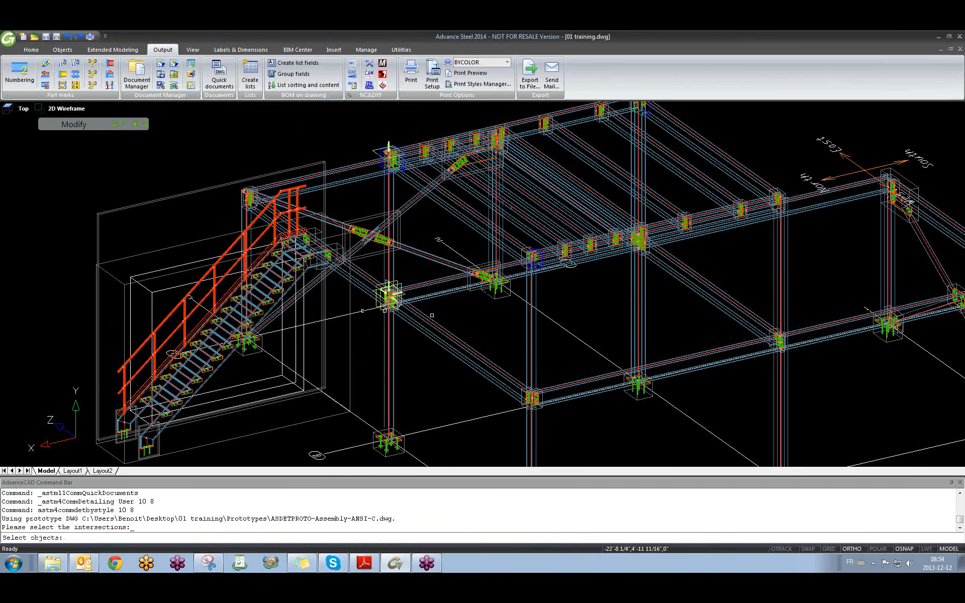
key("Return")
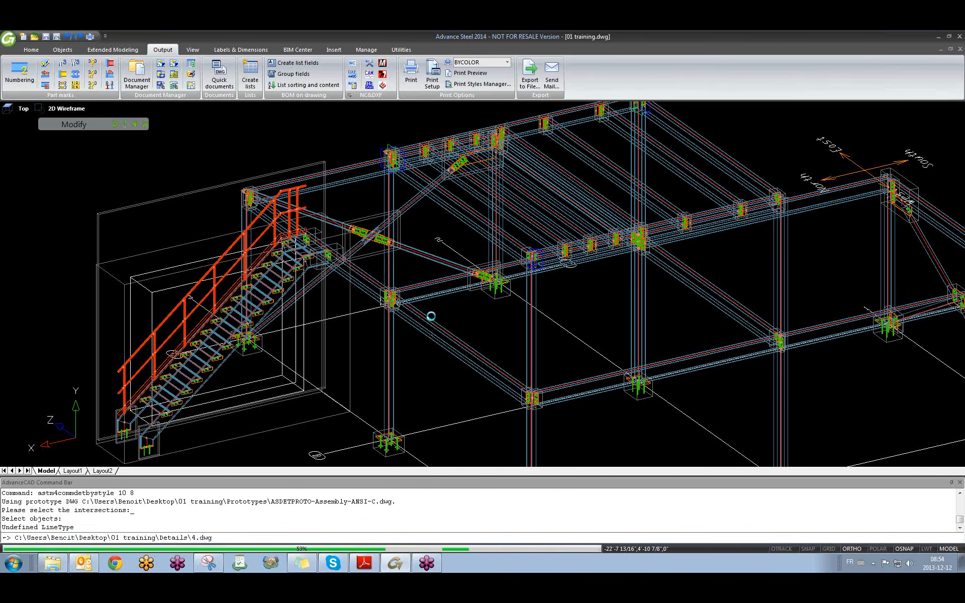
left_click(392, 336)
right_click(386, 341)
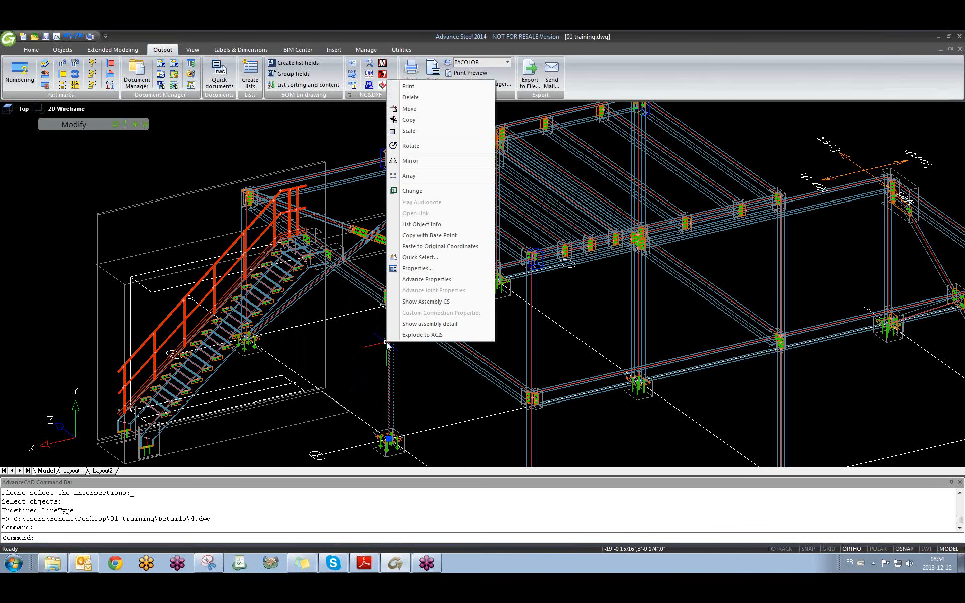
left_click(408, 324)
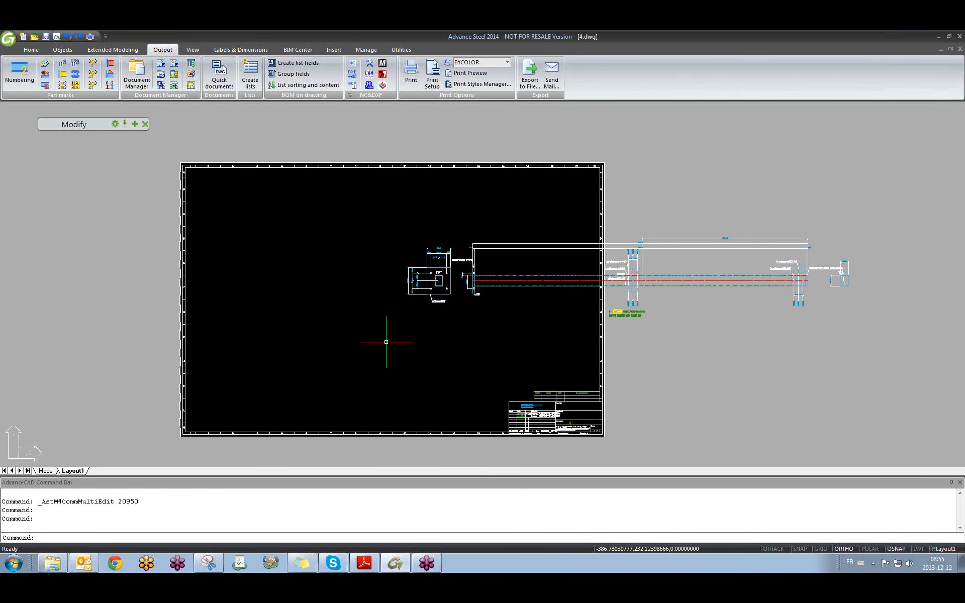
Window-select the column detail view to move it with M.
left_click(851, 236)
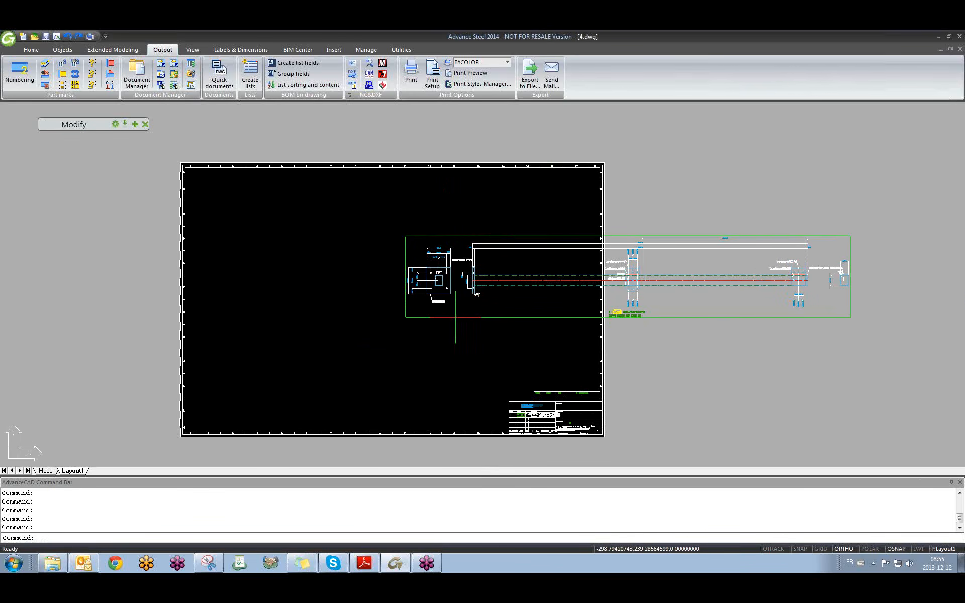
type("m")
key("Return")
left_click(455, 317)
key("Return")
Shift the column detail view left onto the 4.dwg sheet and end the move.
left_click(524, 338)
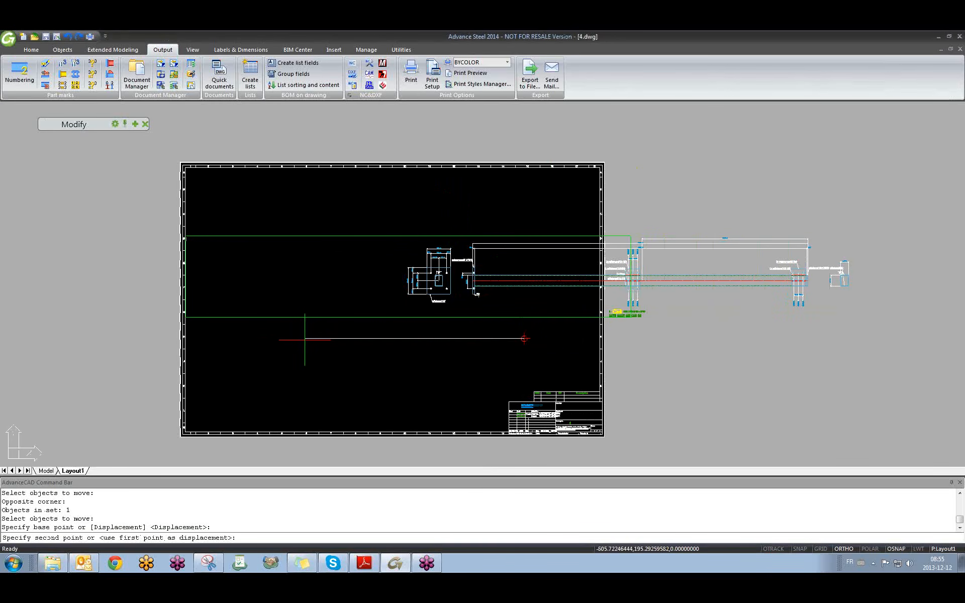
left_click(295, 338)
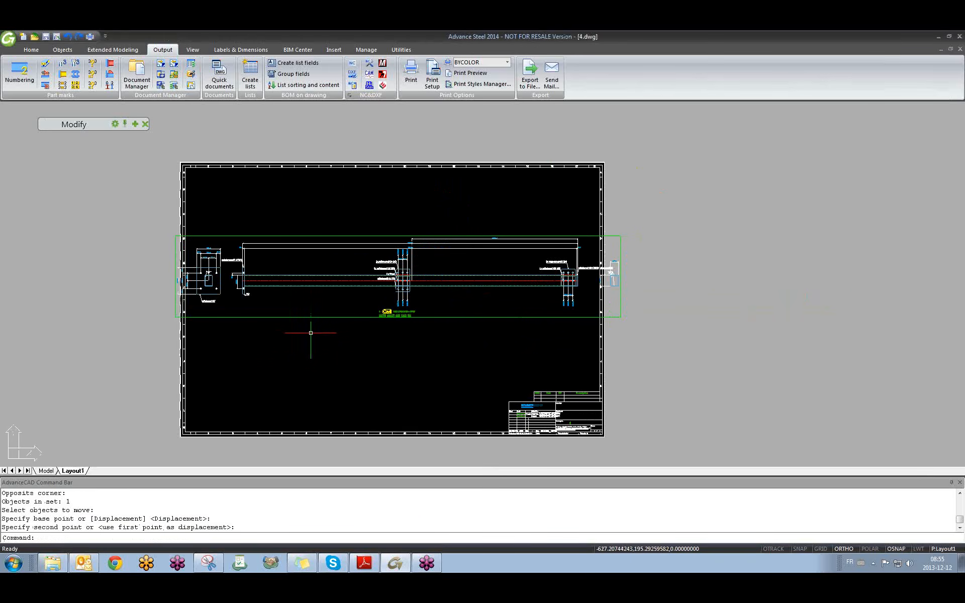
scroll(556, 261, "up", 6)
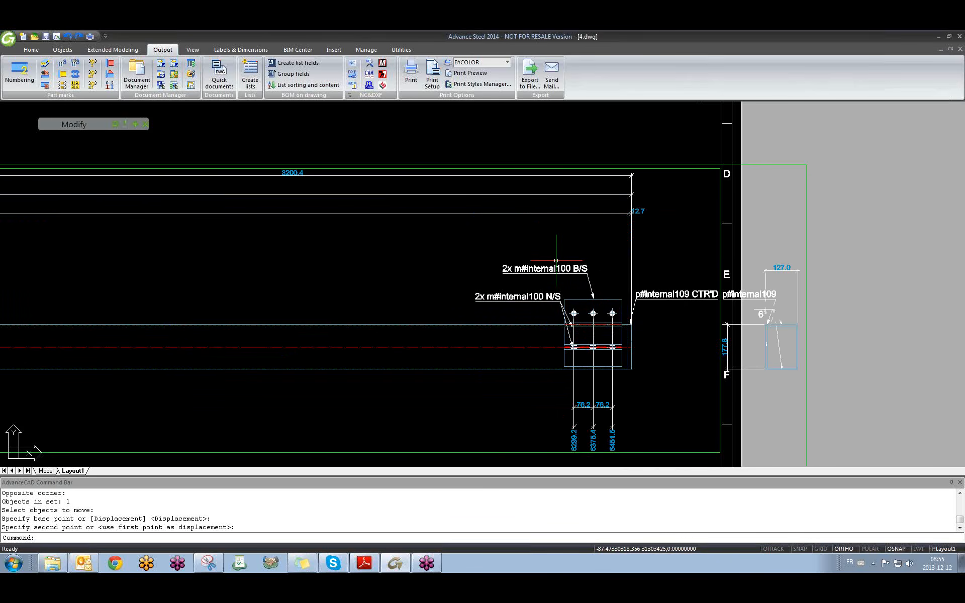
scroll(734, 347, "down", 3)
scroll(632, 334, "up", 6)
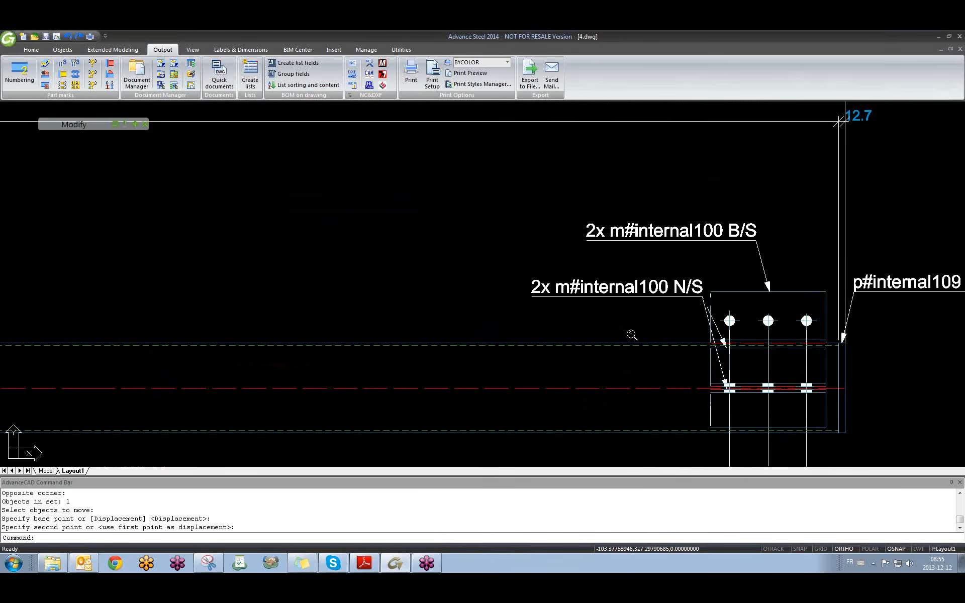
scroll(632, 334, "down", 10)
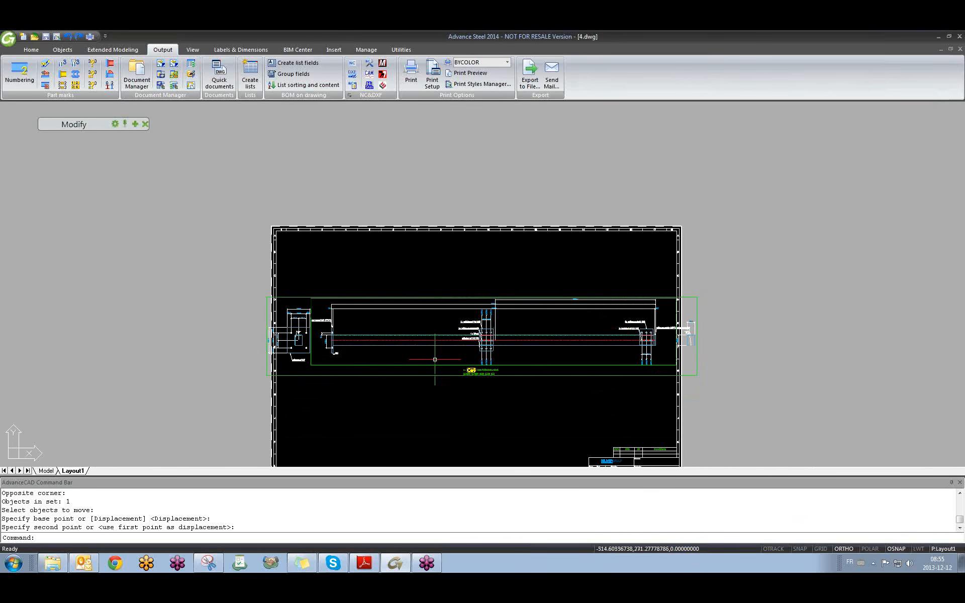
scroll(447, 330, "up", 6)
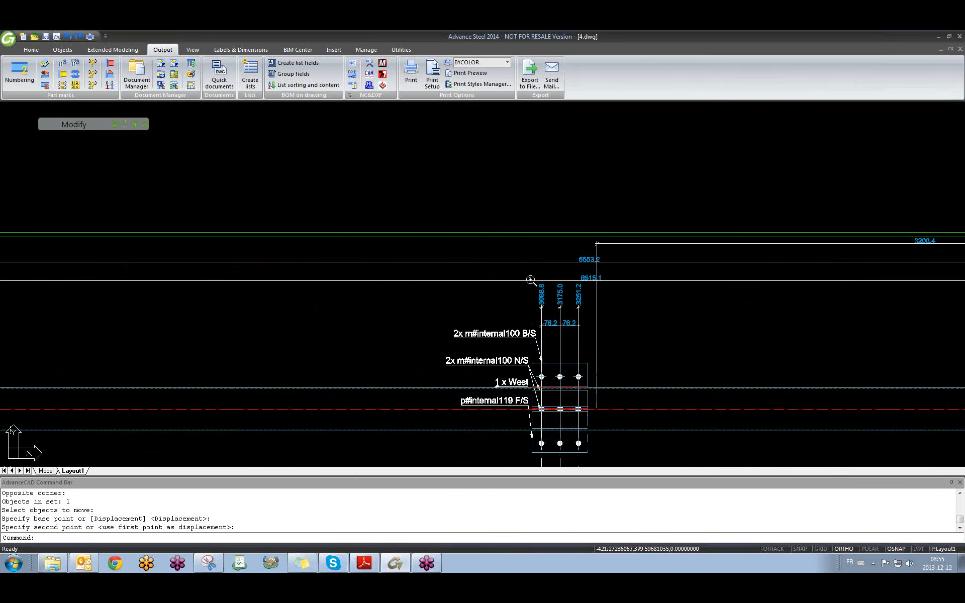
key("Escape")
key("Escape")
scroll(541, 290, "down", 3)
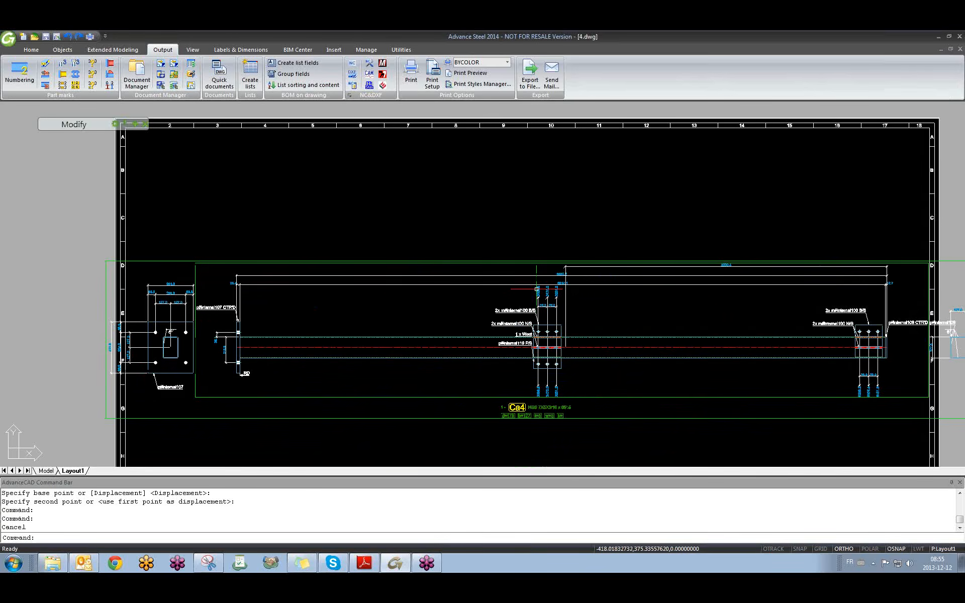
left_click(241, 49)
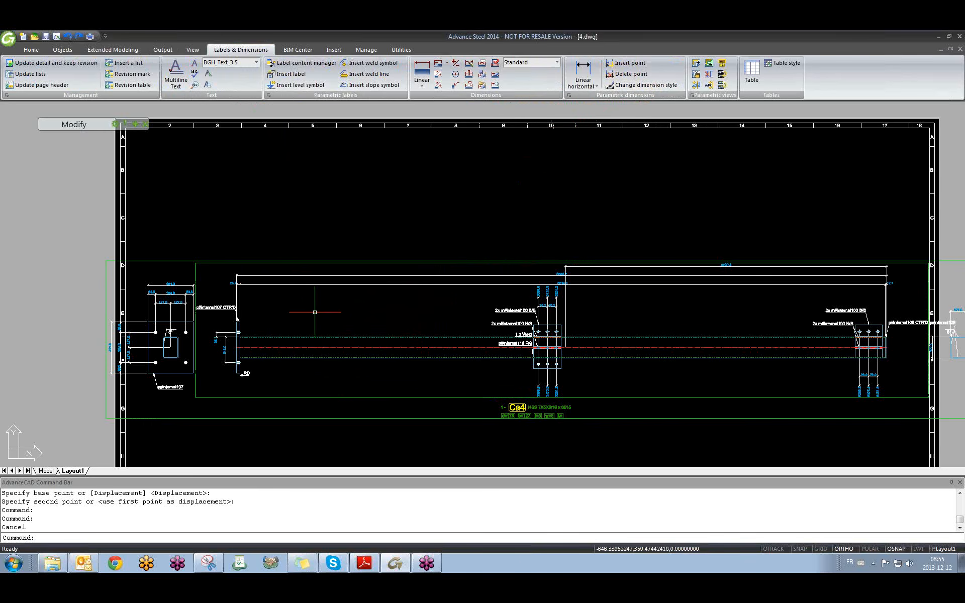
Try a vertical linear dimension across the end plate, then cancel it.
left_click(364, 308)
left_click(346, 301)
scroll(218, 339, "up", 4)
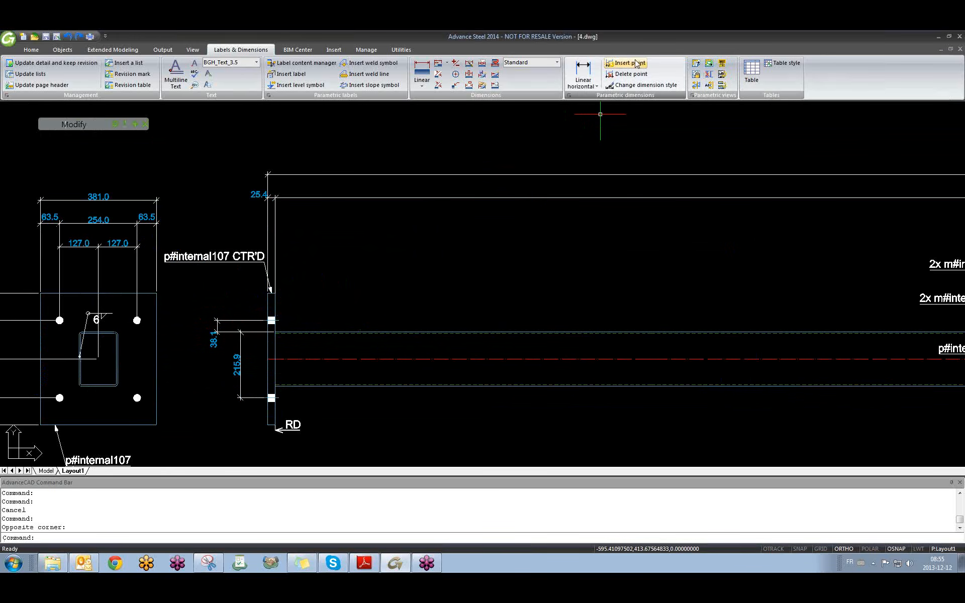
left_click(597, 87)
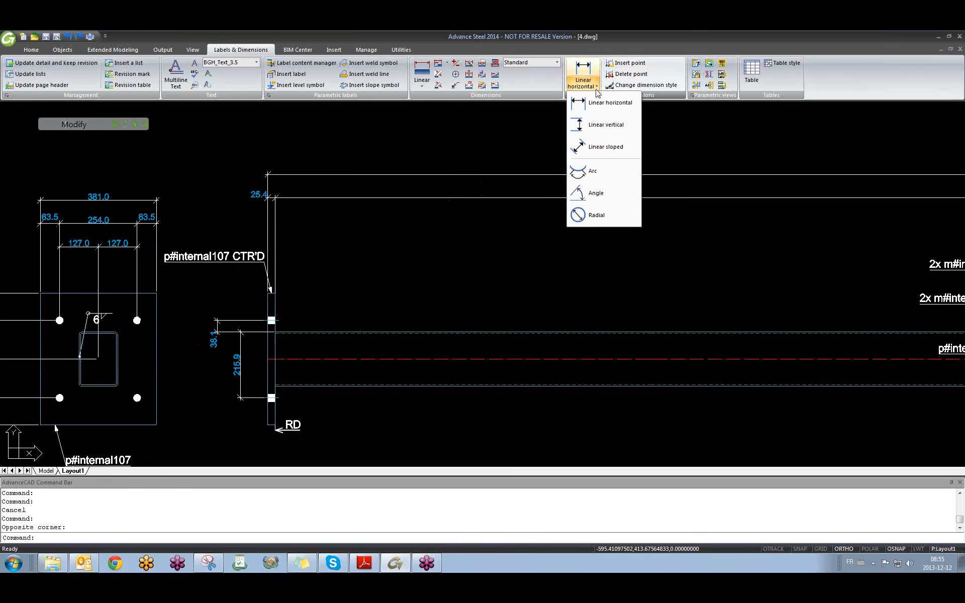
left_click(597, 125)
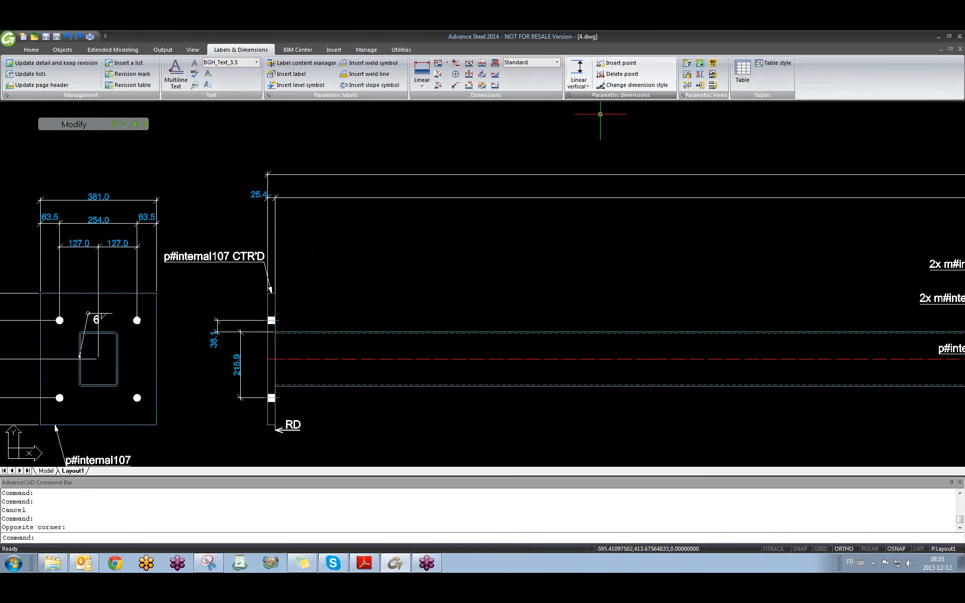
left_click(267, 352)
left_click(271, 294)
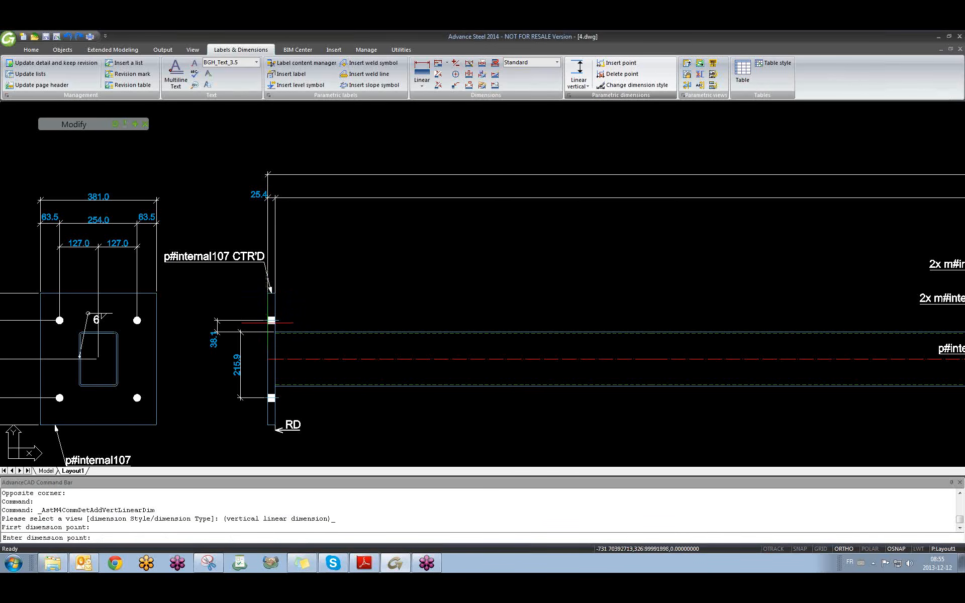
left_click(268, 425)
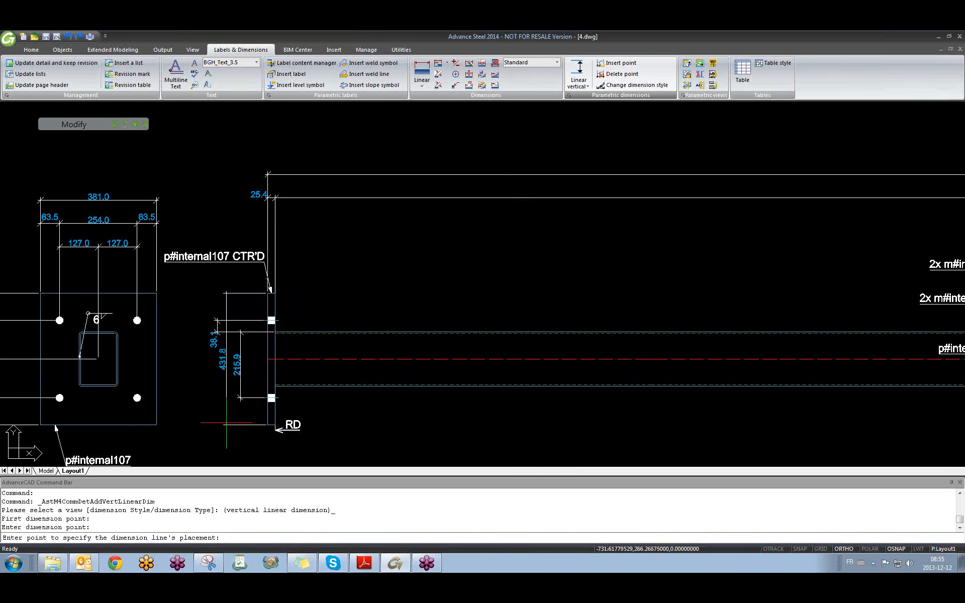
left_click(195, 421)
key("Escape")
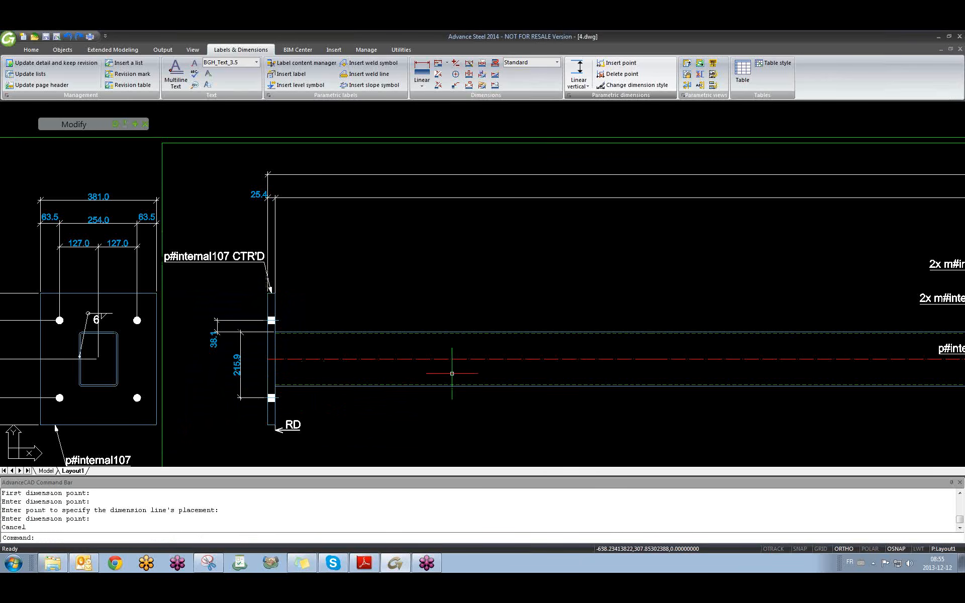
Clear the object snap modes and switch to the Steel snap options in drafting settings.
right_click(893, 549)
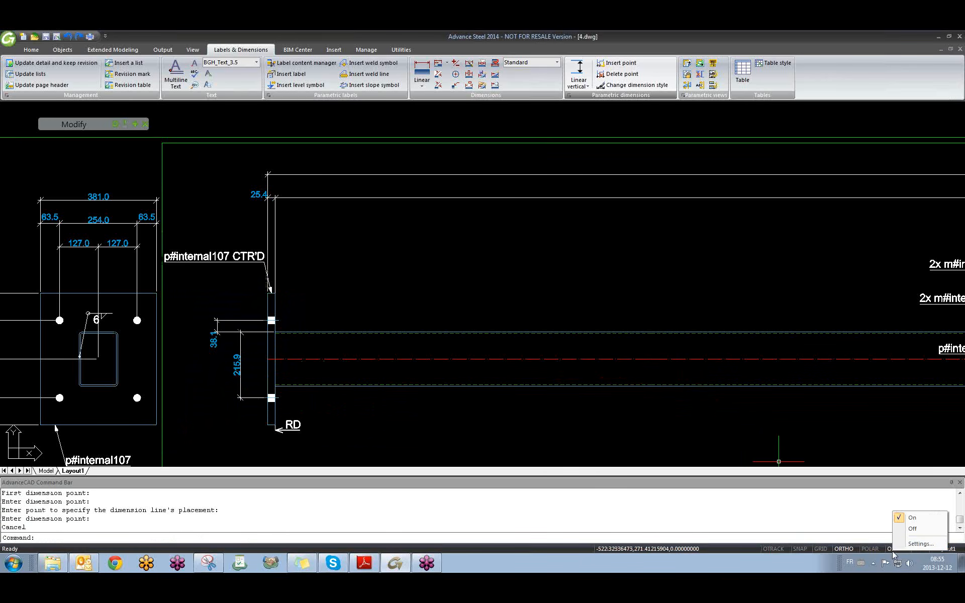
left_click(901, 544)
left_click(562, 276)
left_click(535, 214)
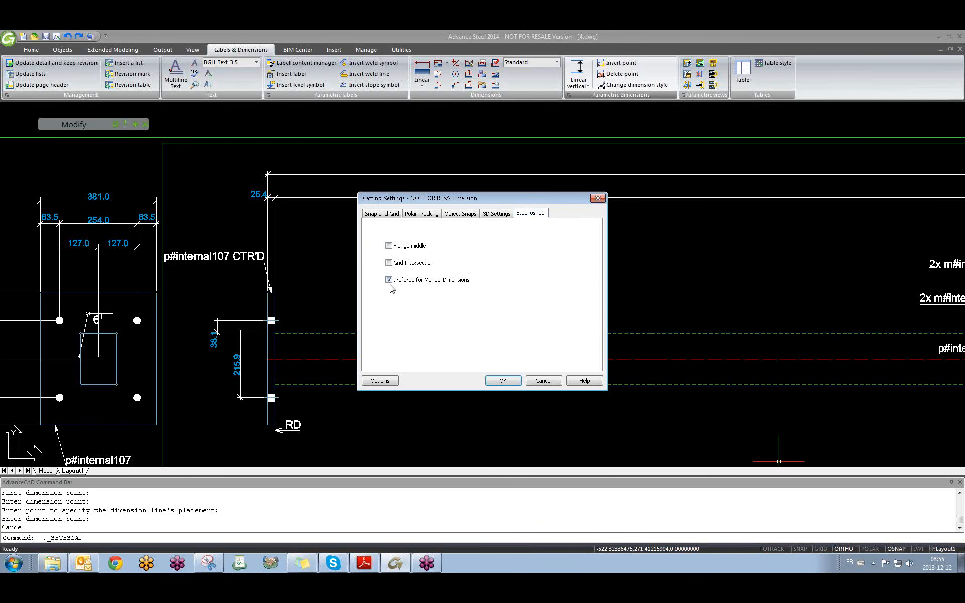
left_click(518, 378)
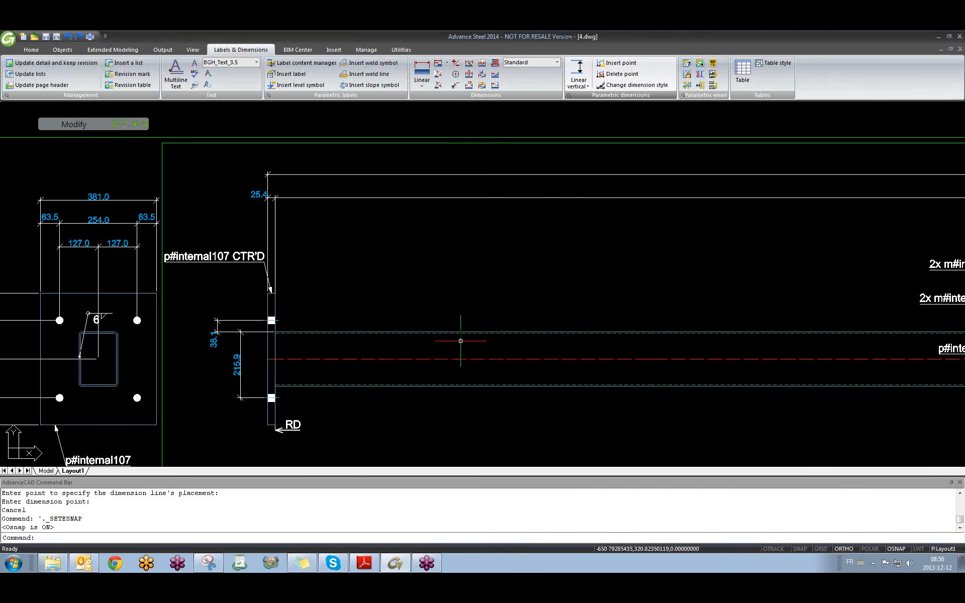
Dimension the end plate from top to bottom as 431.8, placed left of the plate.
left_click(579, 70)
left_click(267, 345)
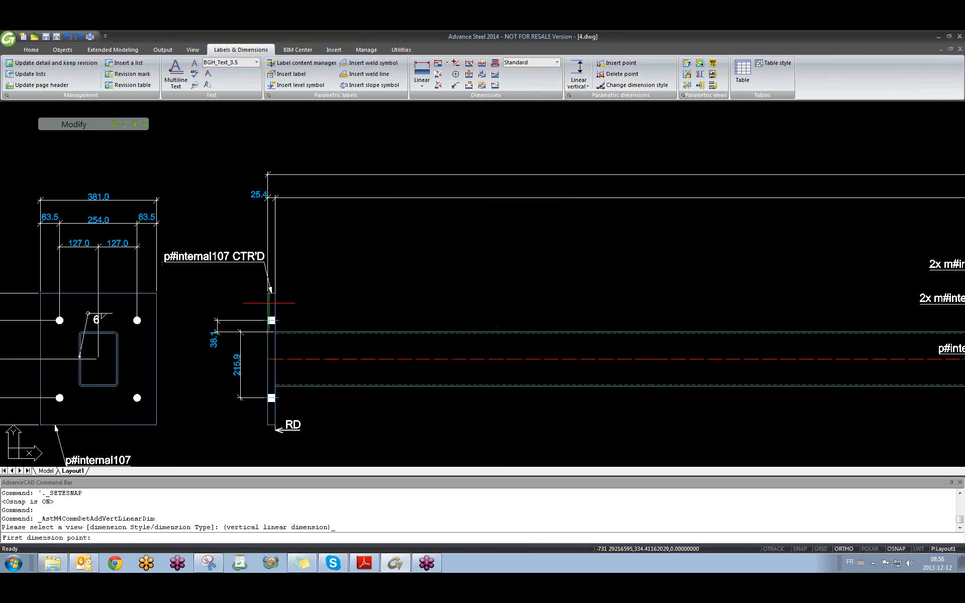
left_click(270, 291)
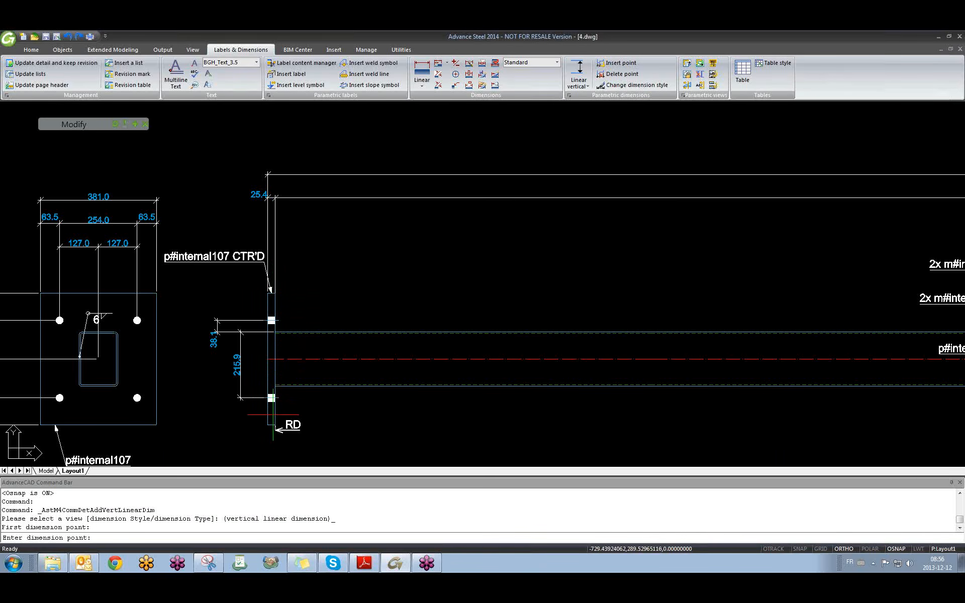
left_click(269, 425)
left_click(197, 415)
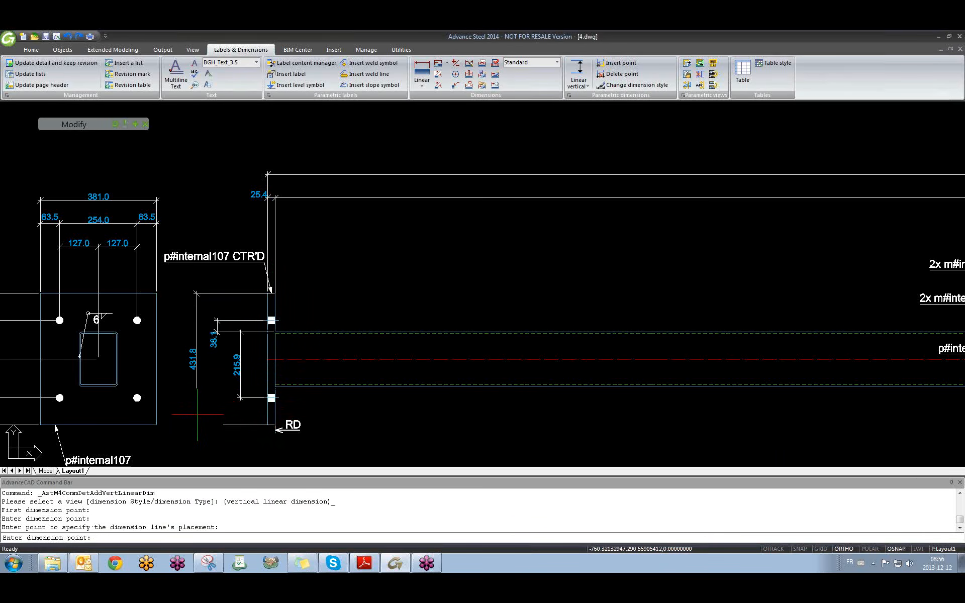
key("Return")
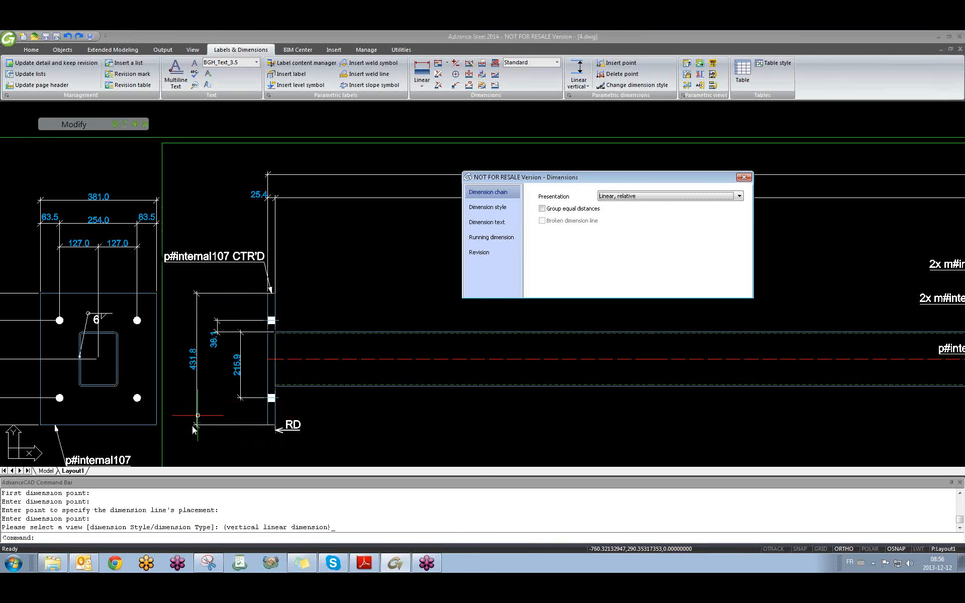
Delete the 38.1 and 215.9 dimensions from the end plate view.
left_click(744, 177)
scroll(446, 336, "down", 3)
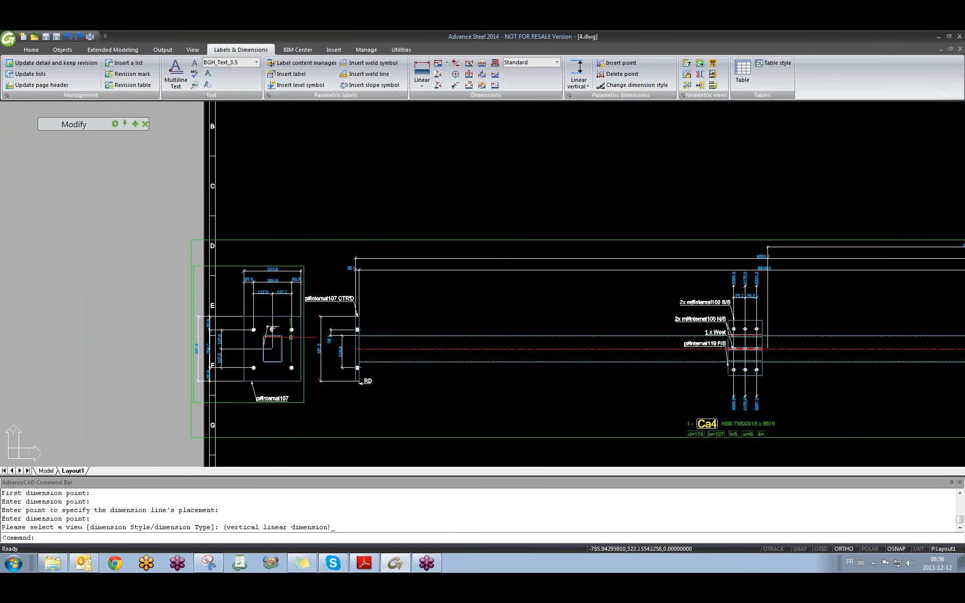
scroll(338, 321, "up", 4)
left_click(353, 314)
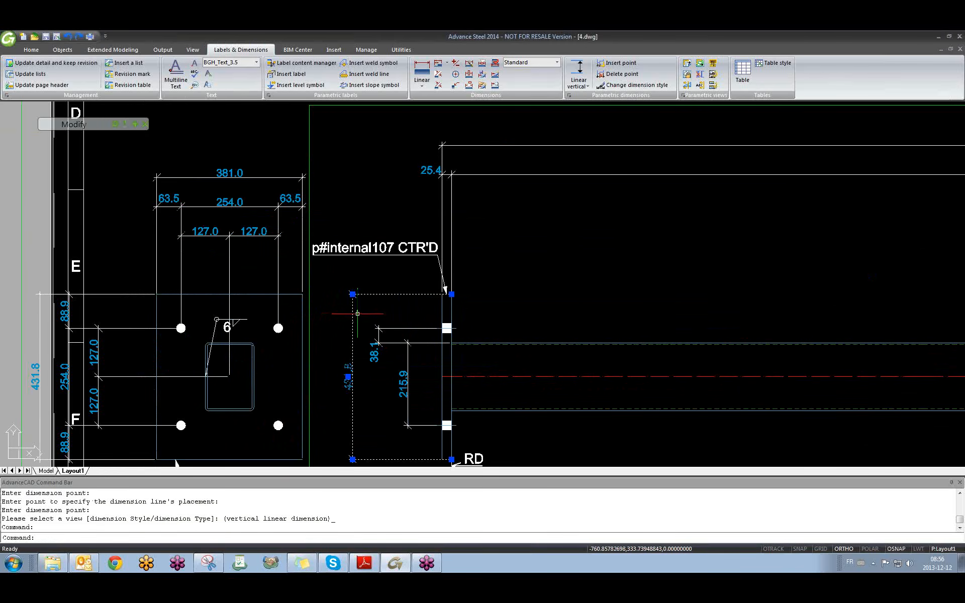
key("Escape")
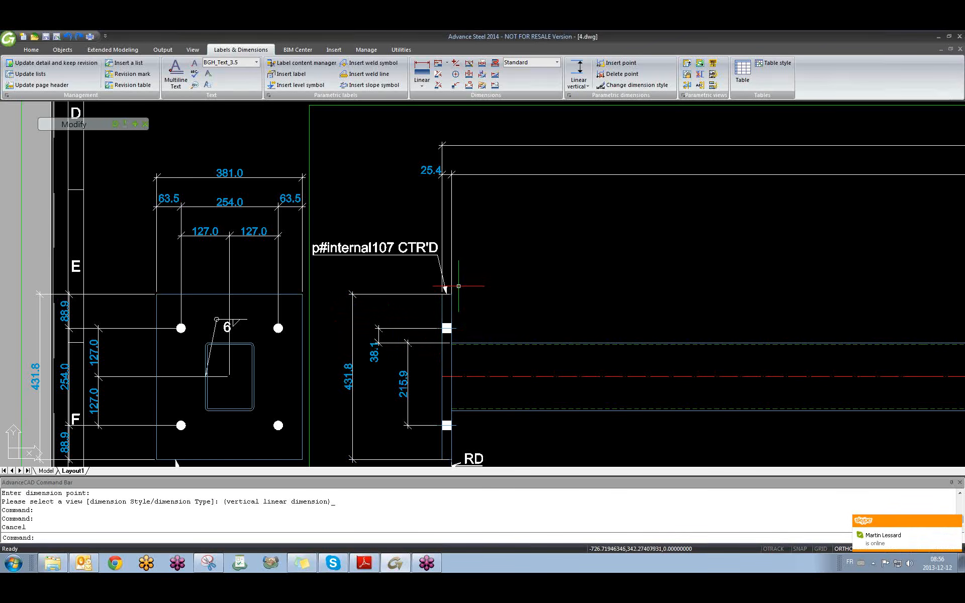
scroll(442, 327, "down", 3)
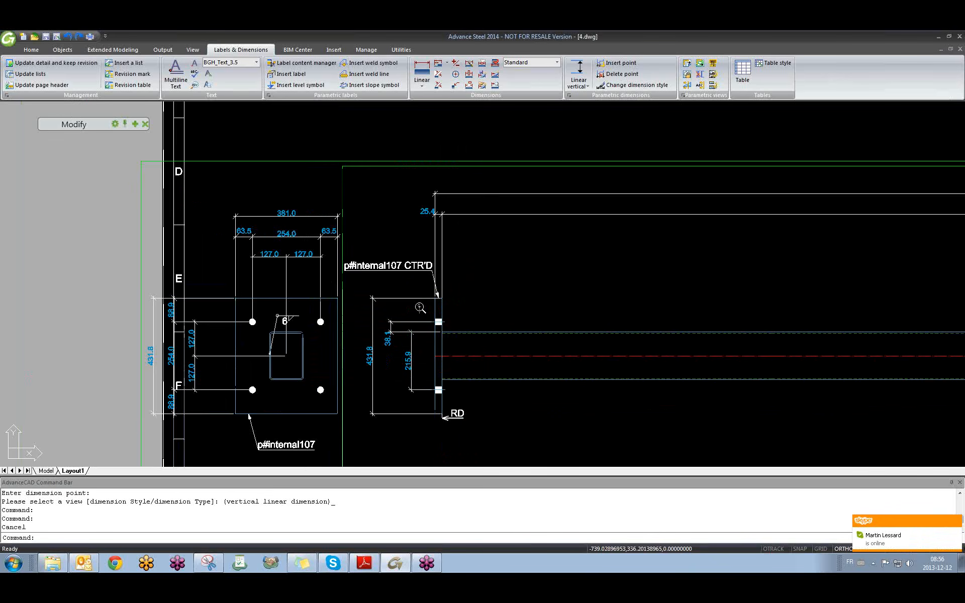
scroll(427, 361, "up", 2)
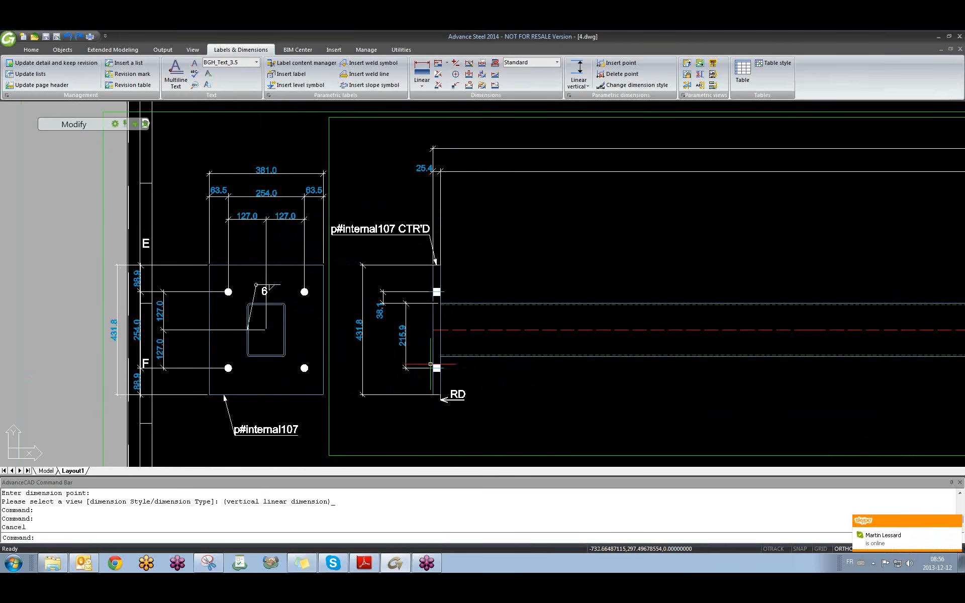
left_click(419, 289)
left_click(406, 304)
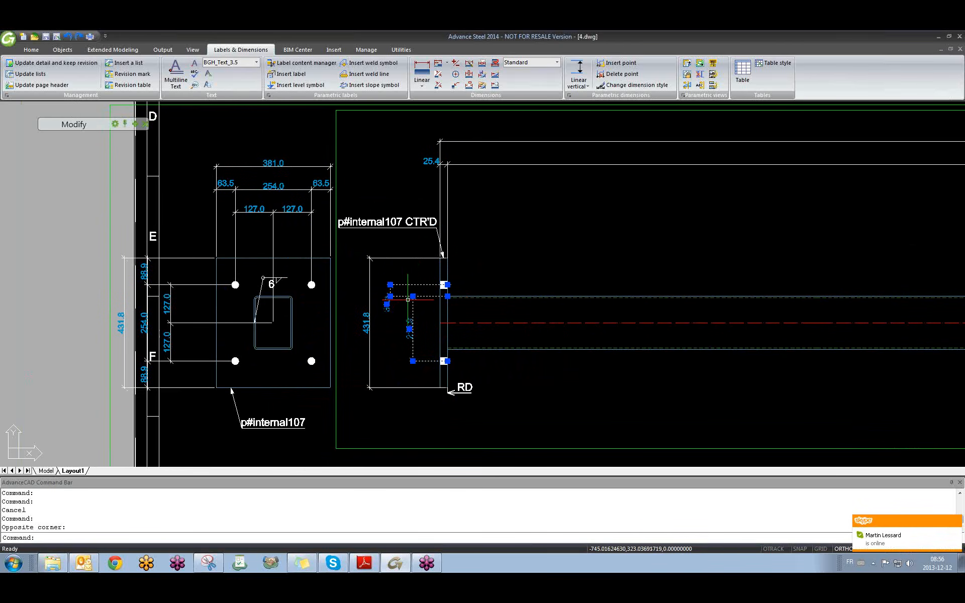
key("Delete")
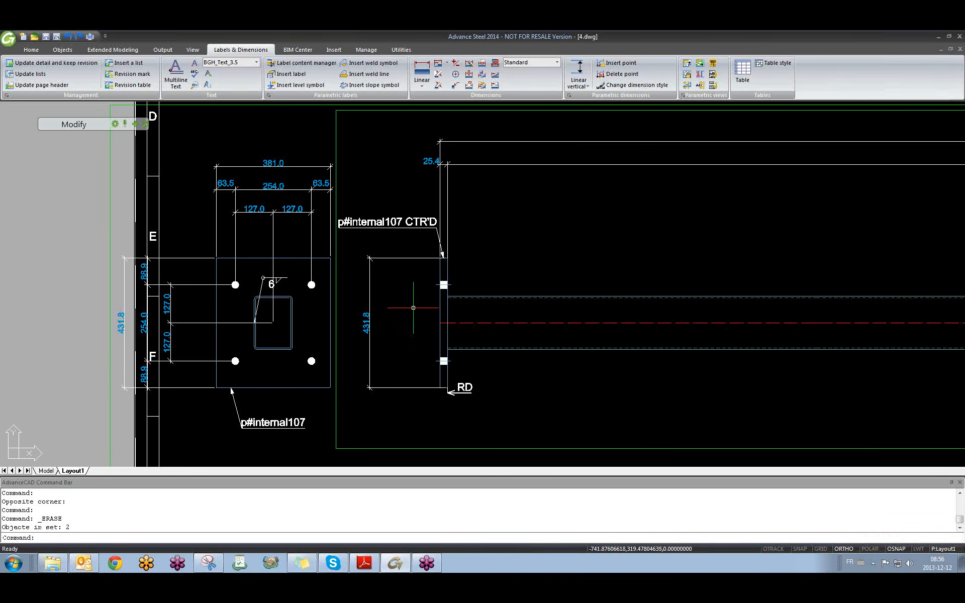
Insert points at both bolt rows and the centre line, splitting 431.8 into 88.9, 127.0, 127.0, 88.9.
left_click(623, 63)
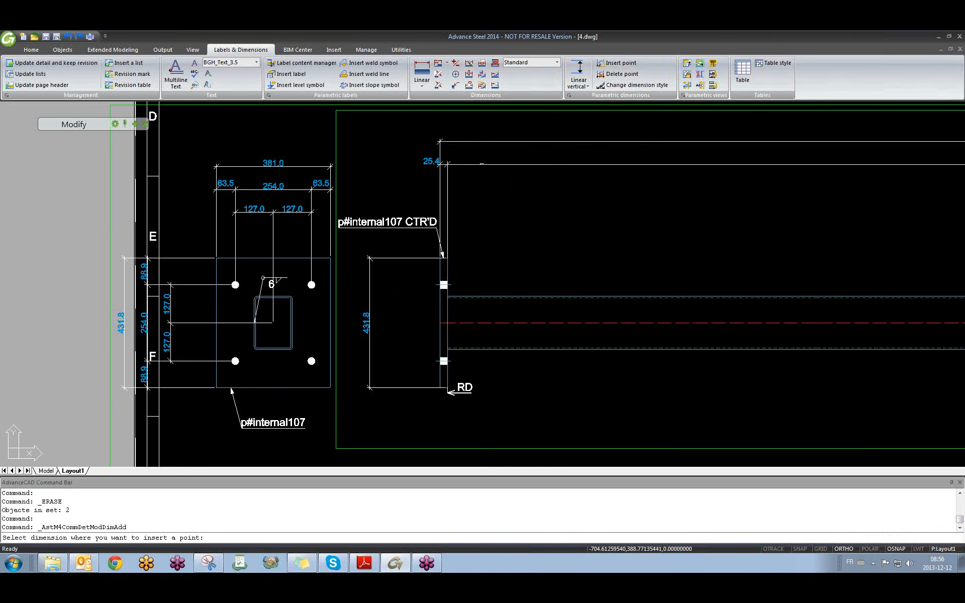
left_click(371, 269)
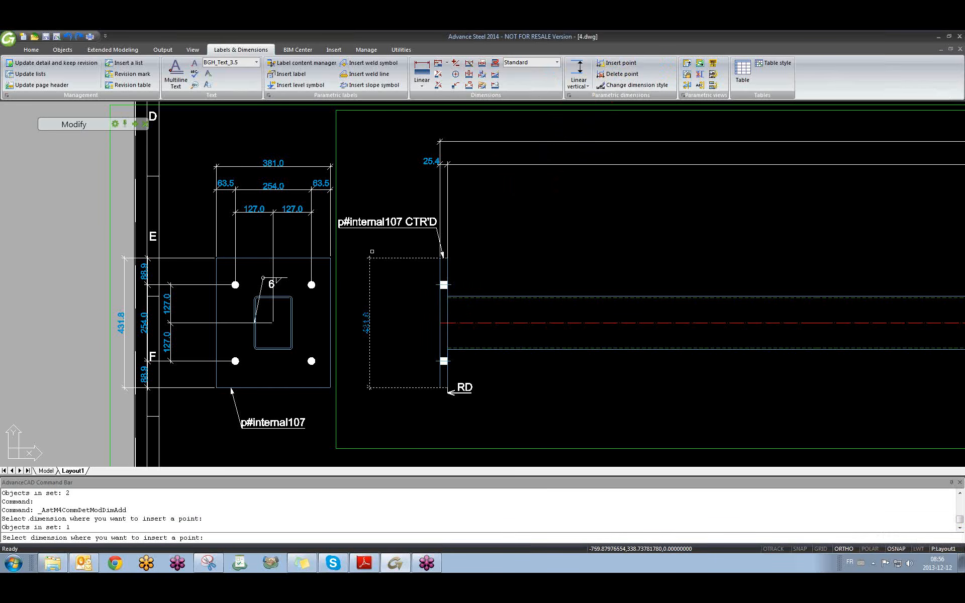
key("Return")
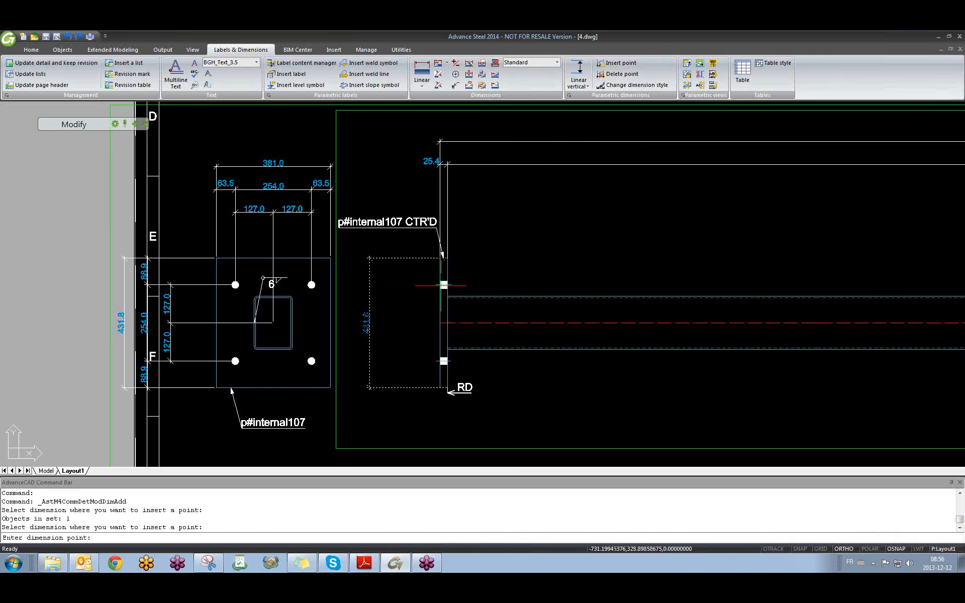
left_click(442, 285)
left_click(443, 361)
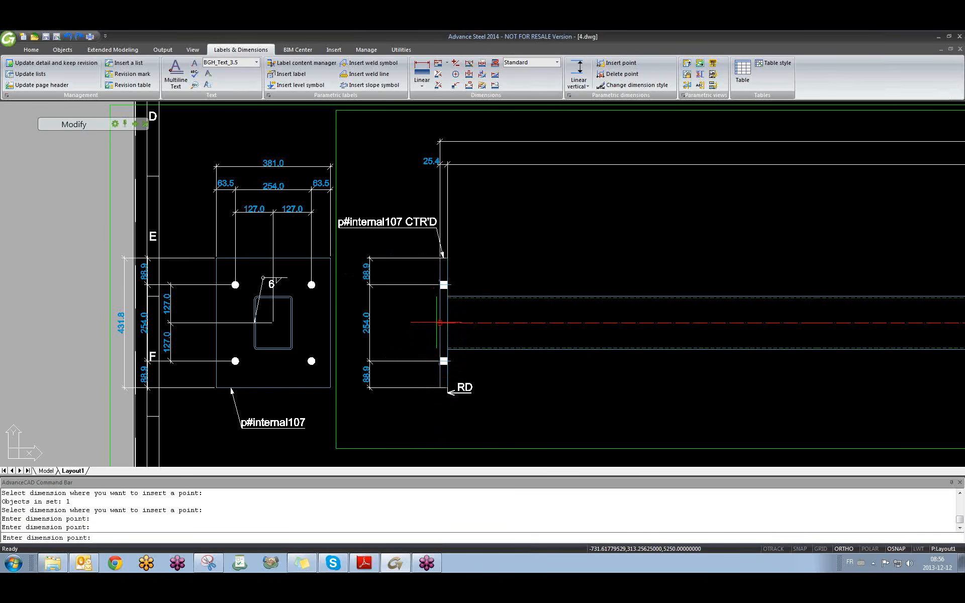
left_click(440, 322)
key("Return")
key("Escape")
left_click(400, 285)
Delete the upper and lower bolt-row points so the chain reads 215.9 and 215.9.
key("Escape")
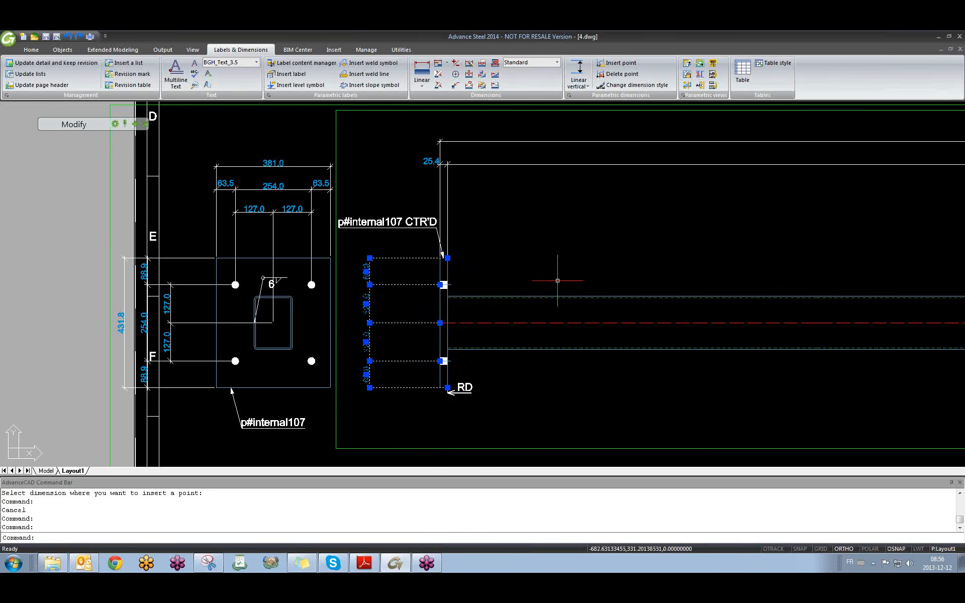
scroll(528, 261, "down", 4)
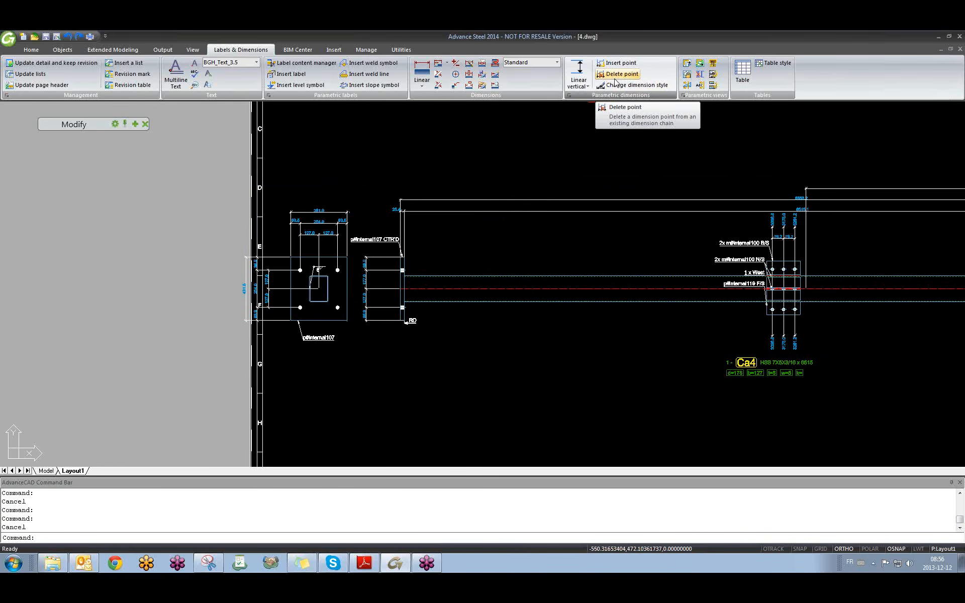
left_click(624, 76)
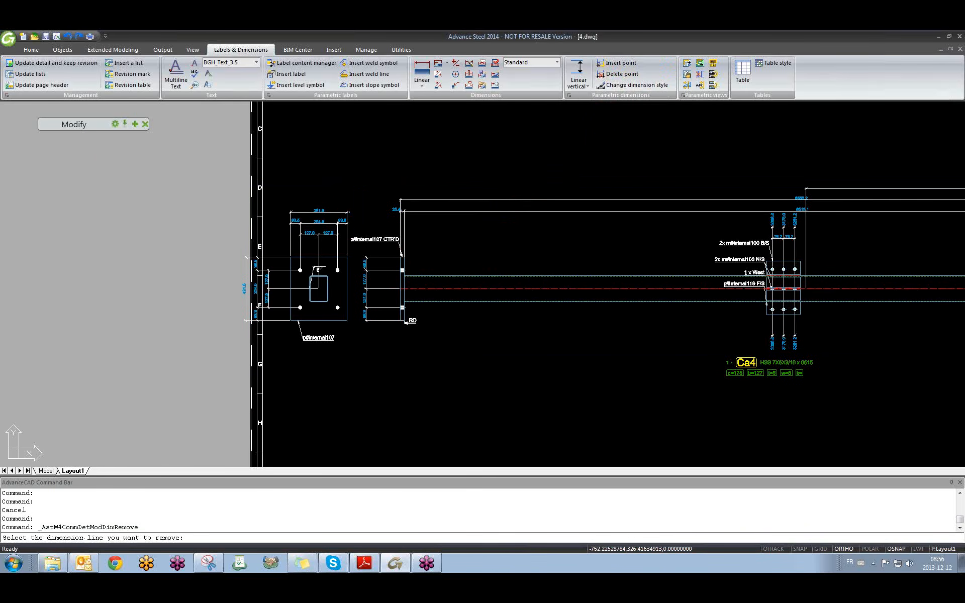
scroll(369, 276, "up", 5)
left_click(403, 250)
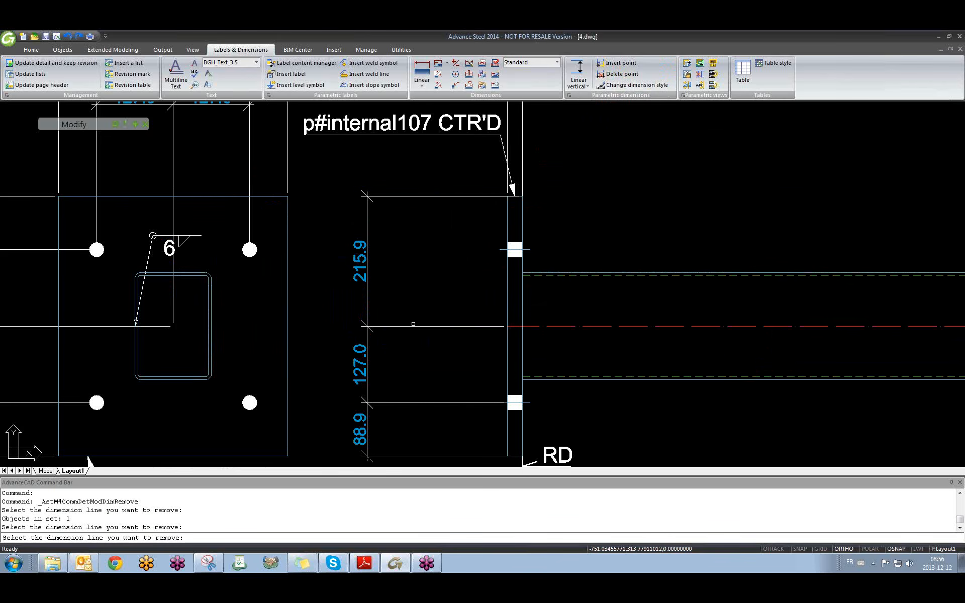
left_click(412, 402)
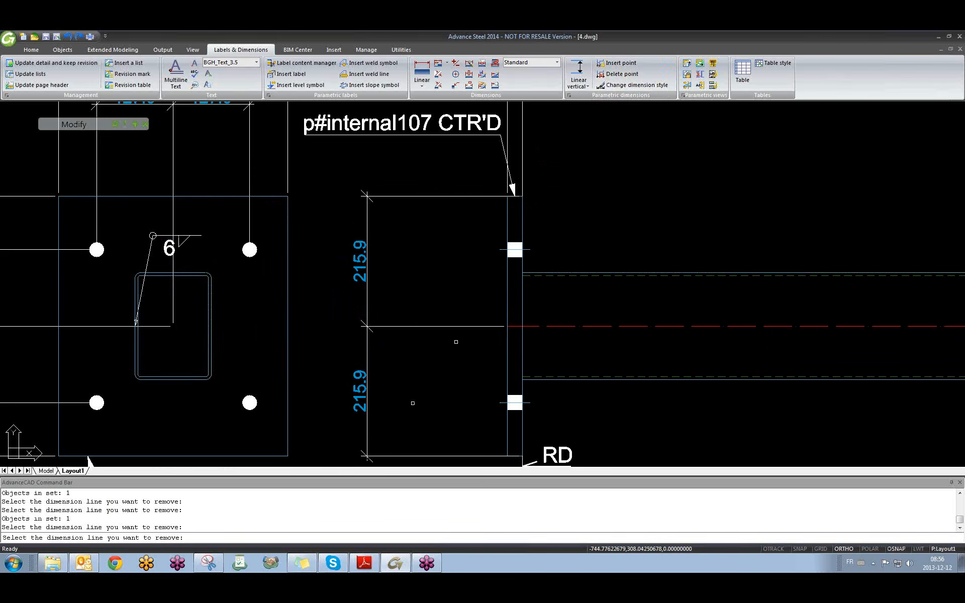
key("Return")
key("Escape")
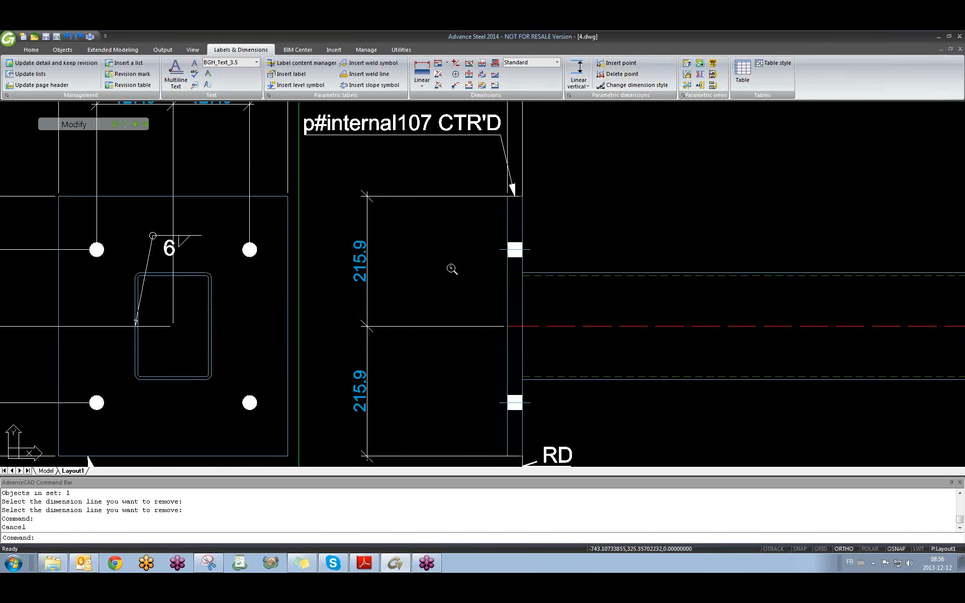
Zoom and pan out to show the whole column detail sheet.
scroll(491, 250, "down", 5)
middle_click_drag(491, 251, 434, 273)
scroll(349, 261, "up", 4)
scroll(508, 287, "down", 3)
middle_click_drag(645, 296, 567, 300)
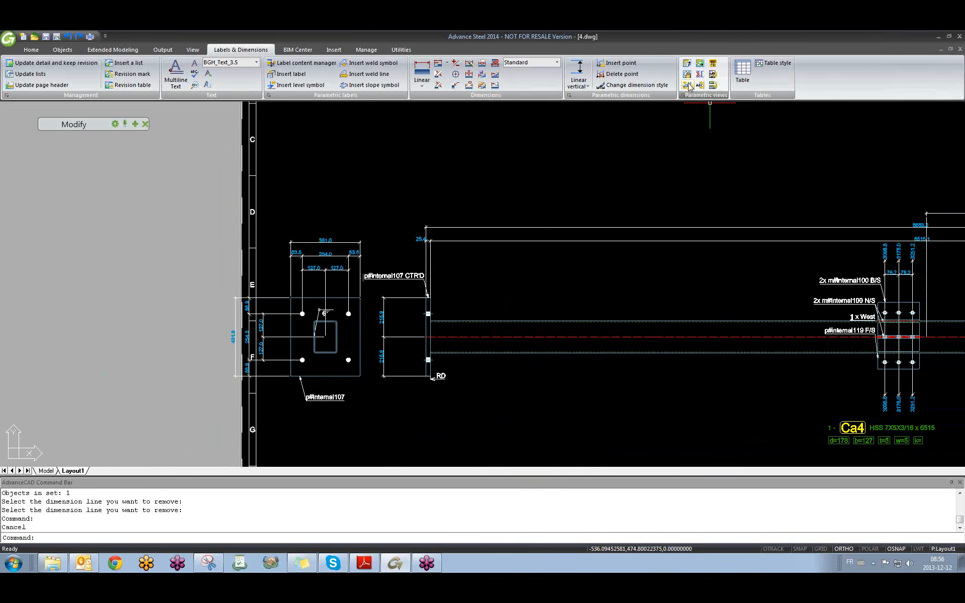
left_click(648, 135)
left_click(582, 188)
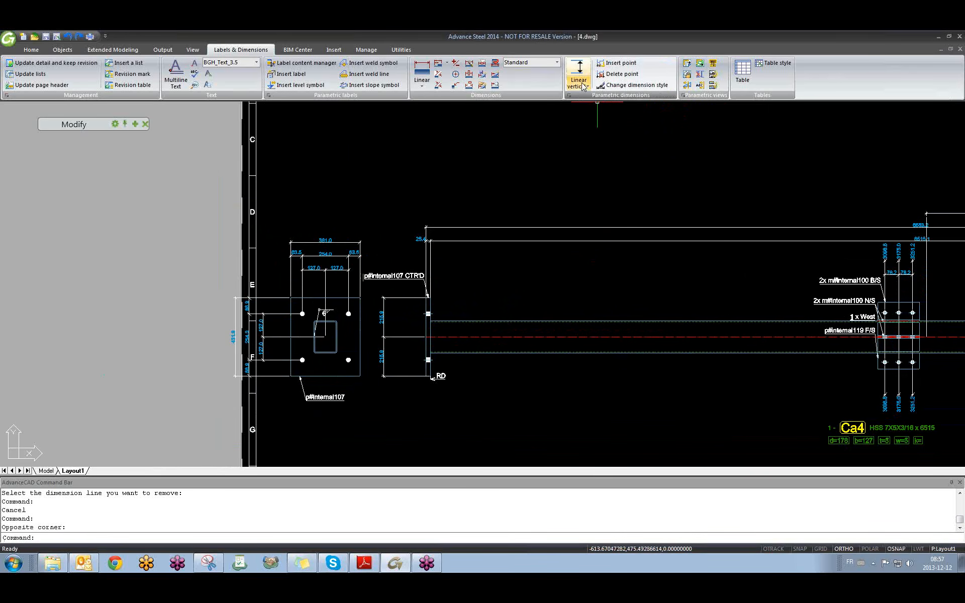
middle_click_drag(478, 326, 305, 295)
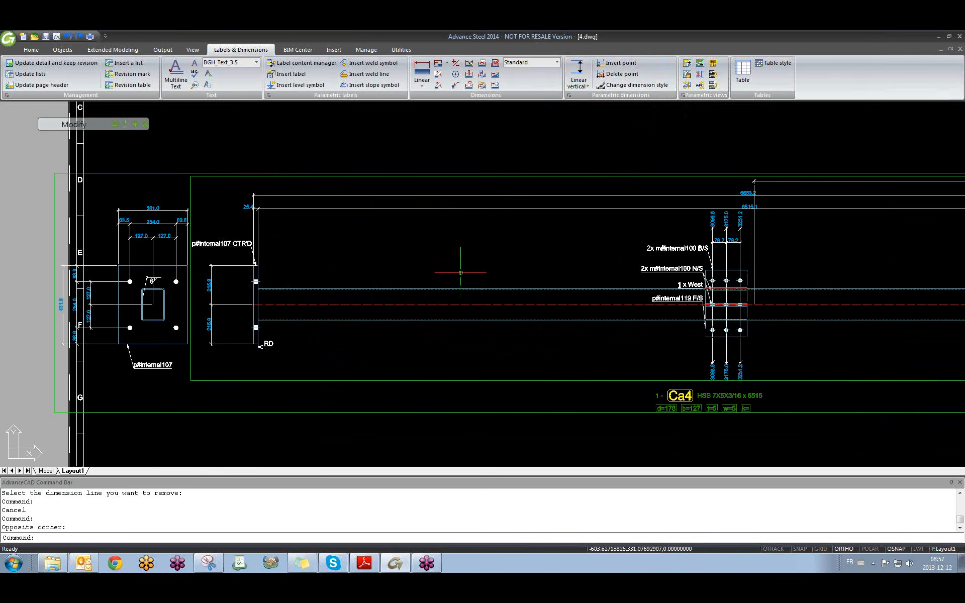
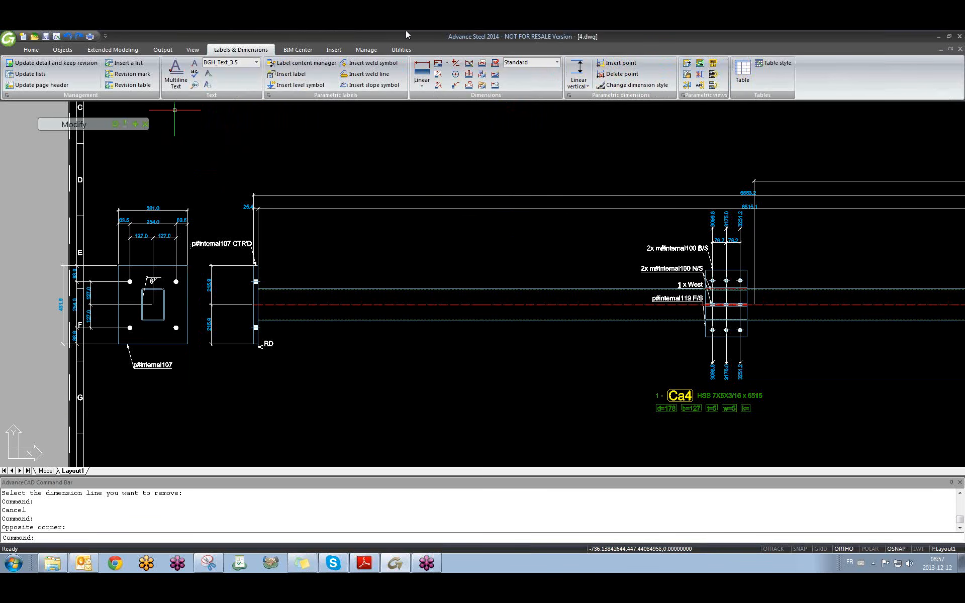
Start an Insert label command from Labels & Dimensions to label a part on the Ca4 column detail.
left_click(170, 51)
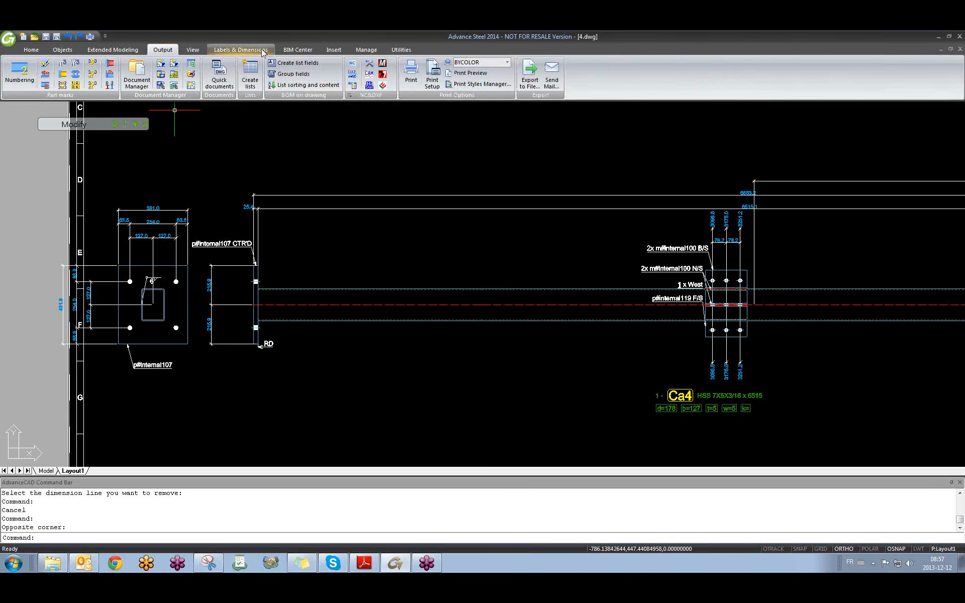
left_click(241, 50)
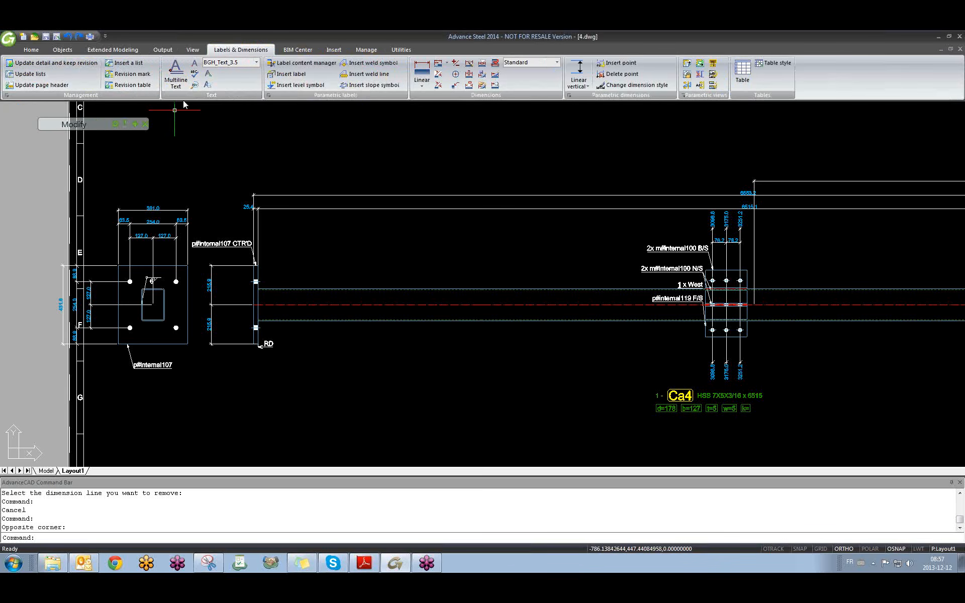
left_click(294, 74)
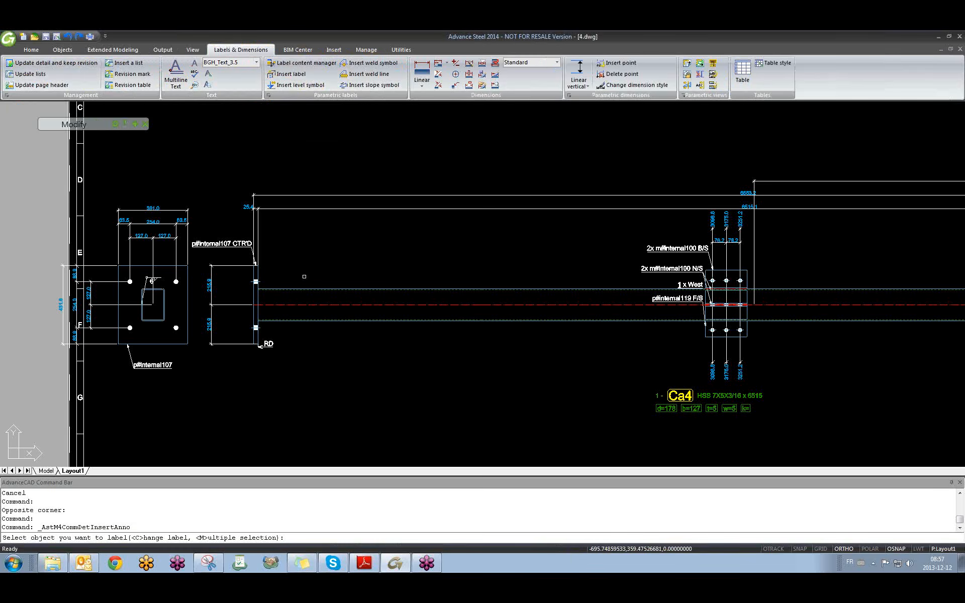
left_click(307, 289)
left_click(257, 289)
left_click(333, 246)
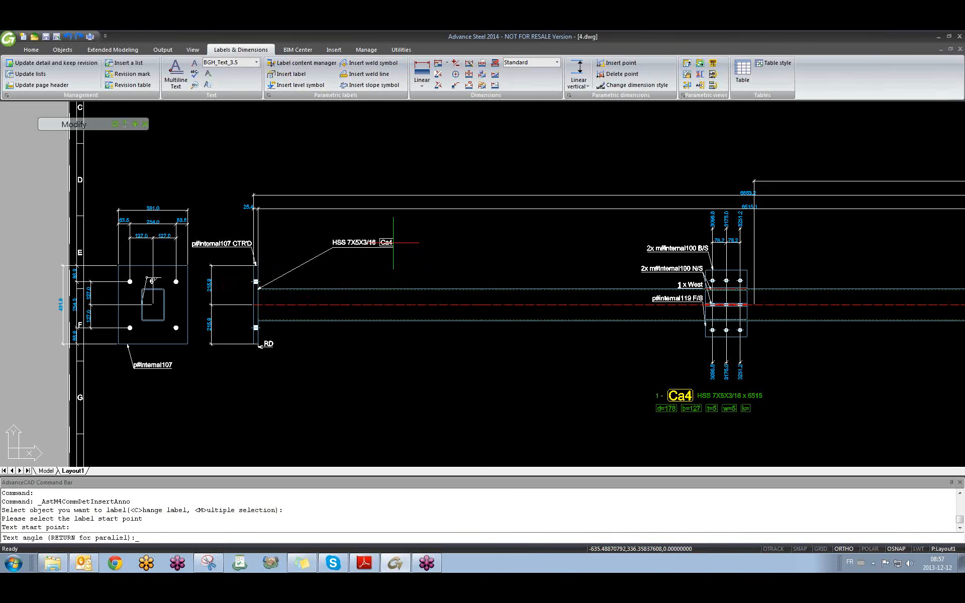
key("Return")
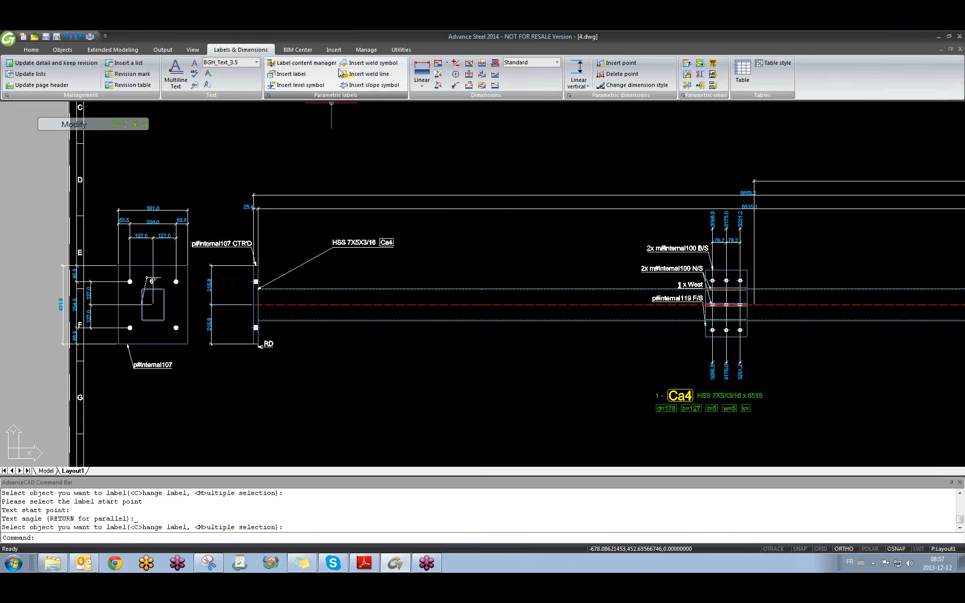
left_click(366, 75)
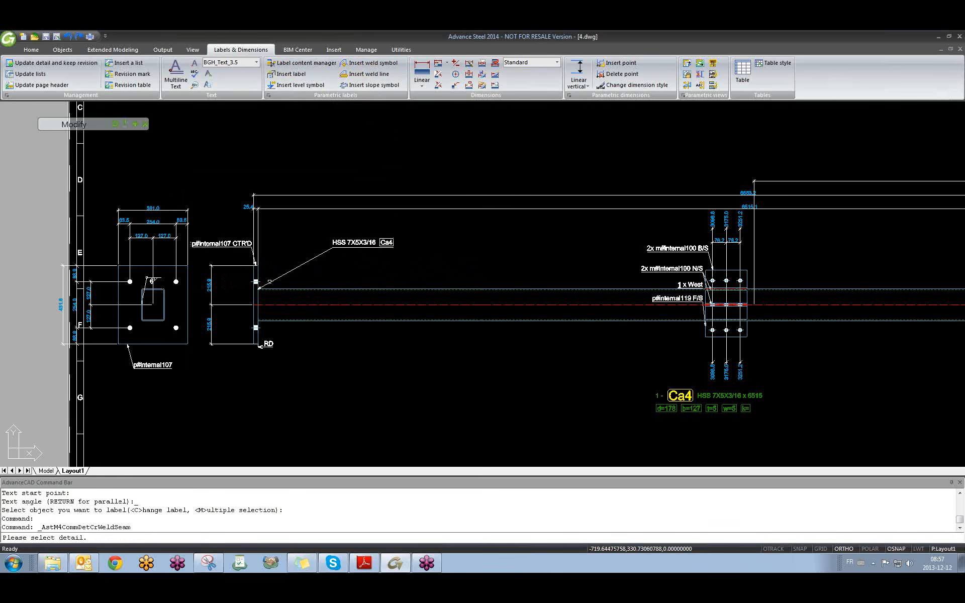
scroll(257, 290, "up", 8)
left_click(250, 247)
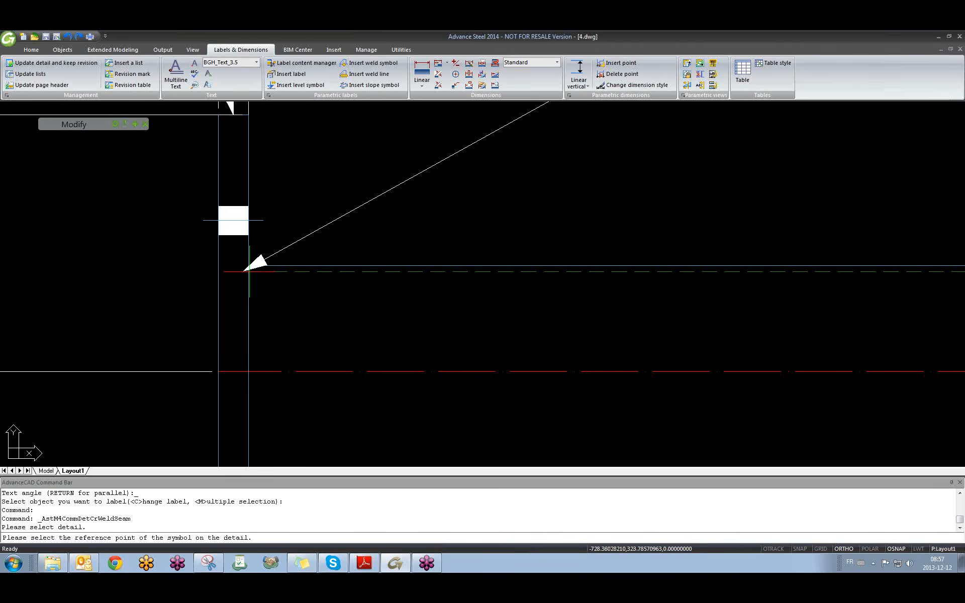
left_click(249, 270)
scroll(354, 143, "down", 4)
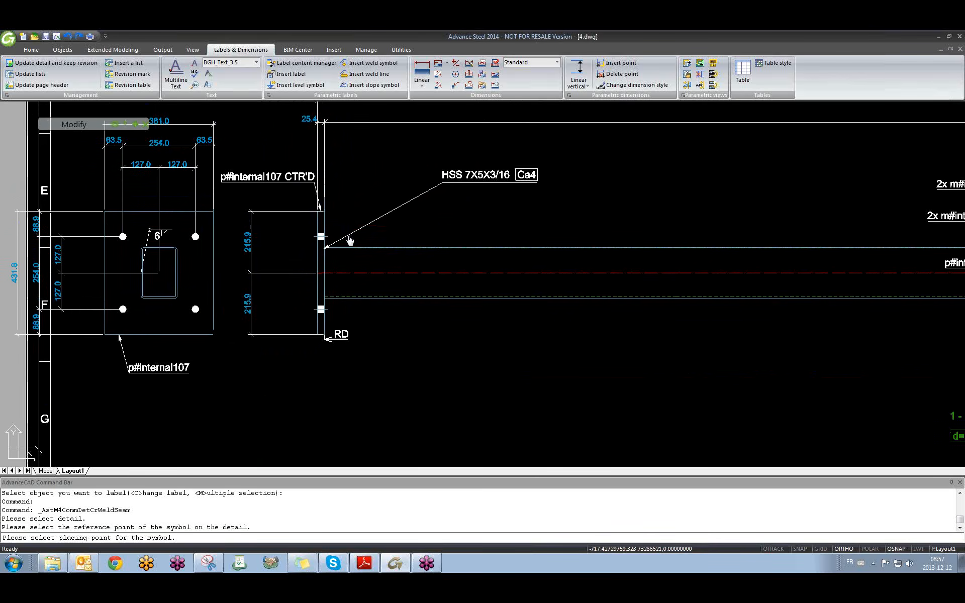
key("F8")
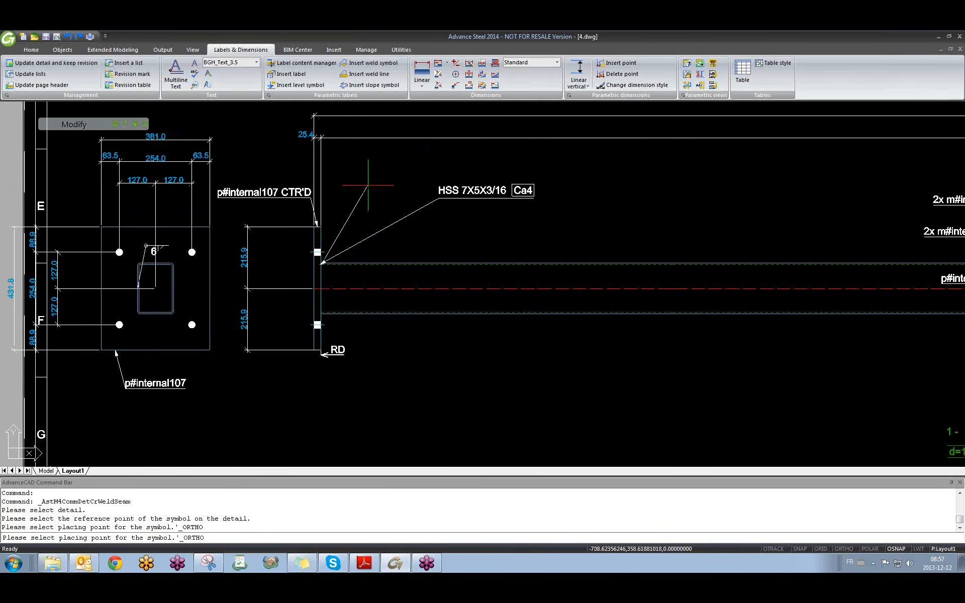
left_click(382, 191)
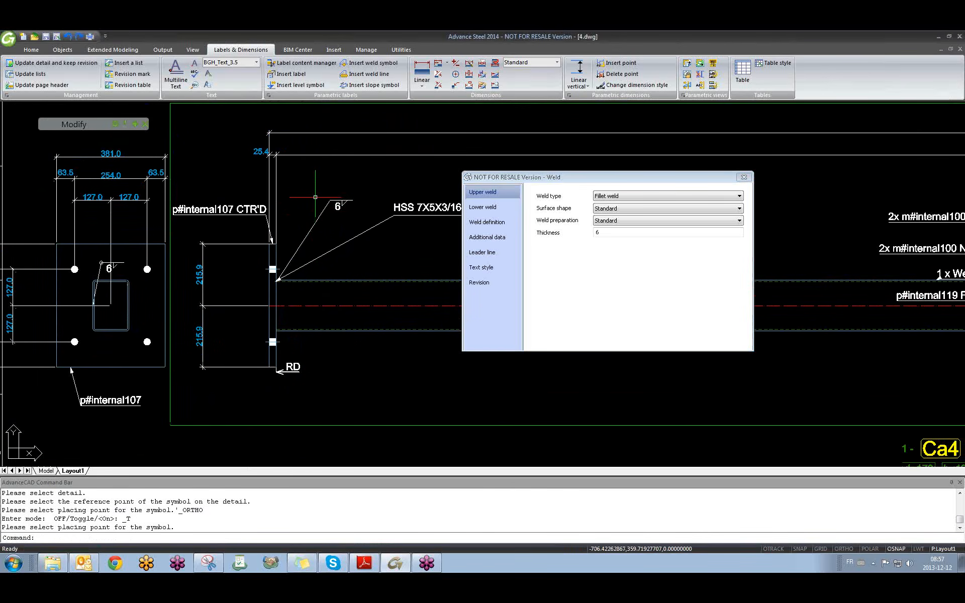
left_click(744, 179)
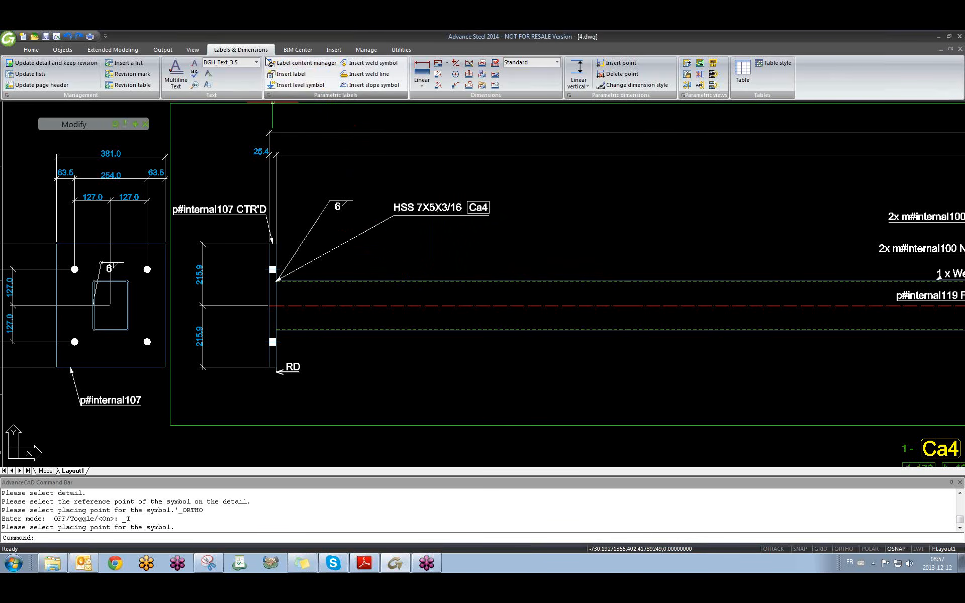
left_click(443, 225)
left_click(301, 196)
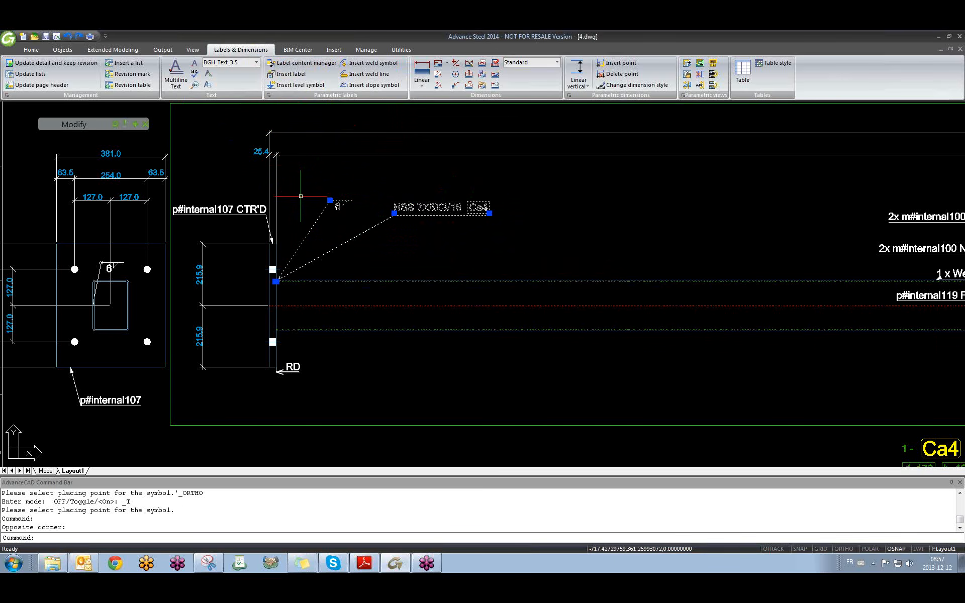
key("Delete")
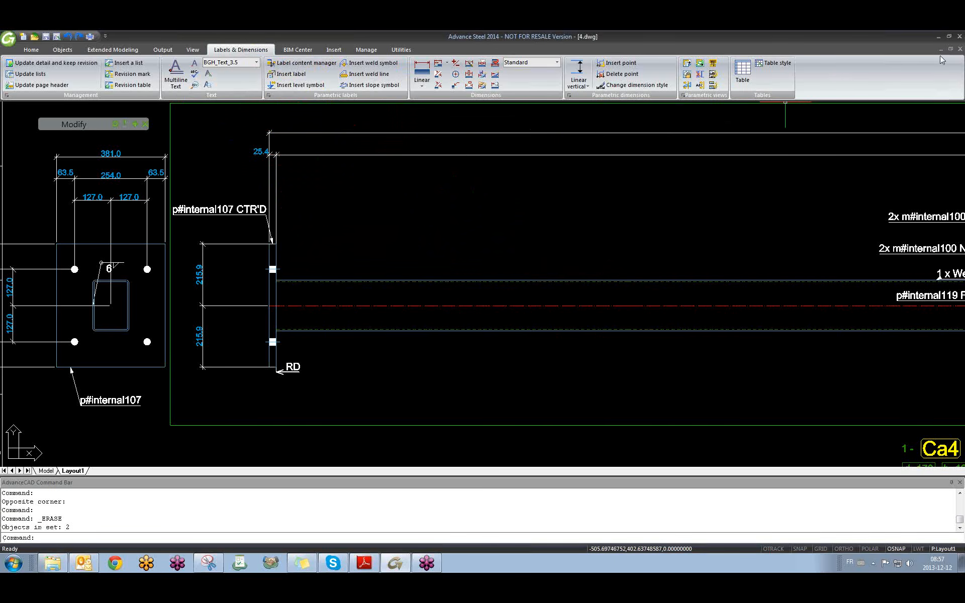
Close 4.dwg without saving changes, returning to the 01 training model.
left_click(961, 49)
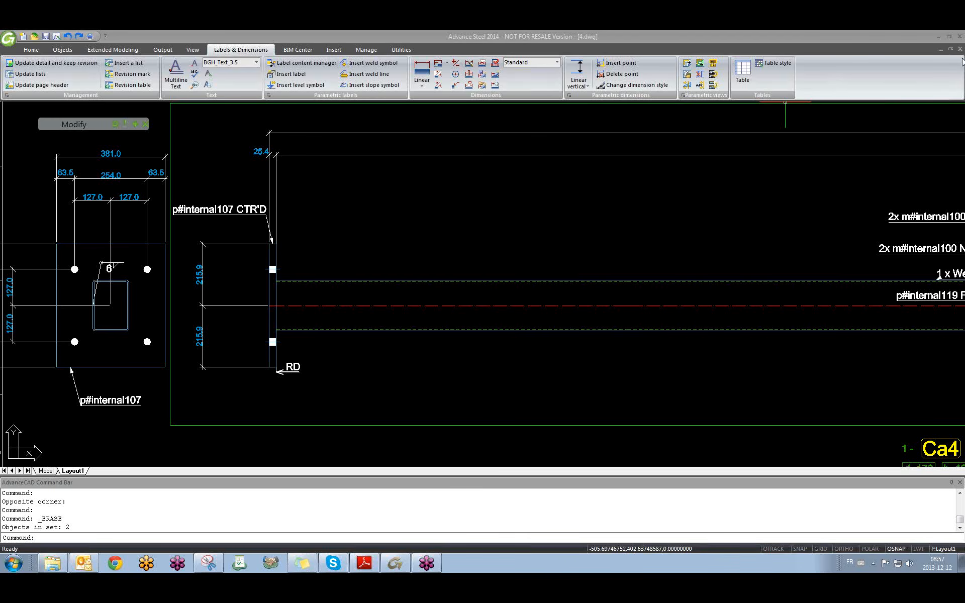
left_click(960, 49)
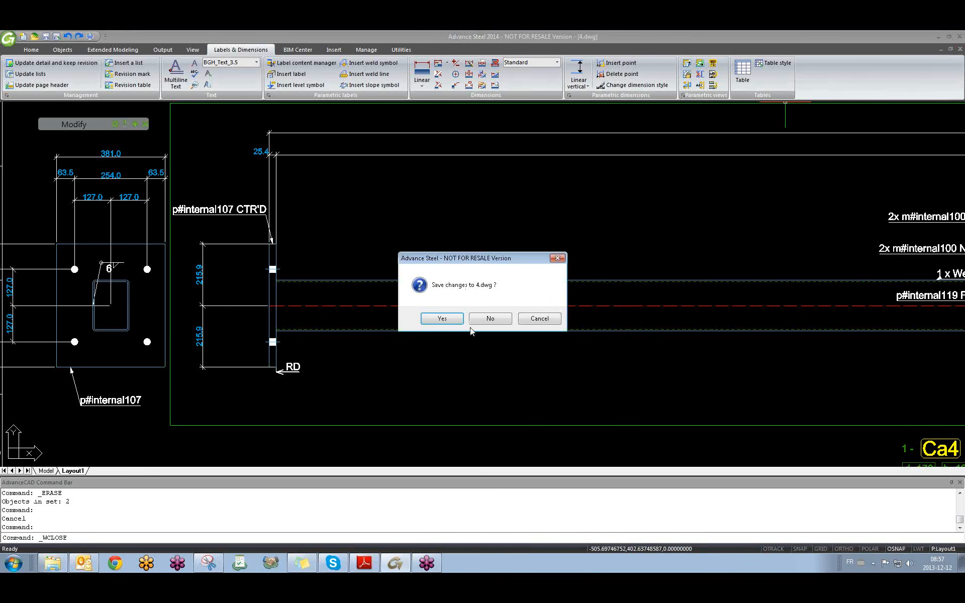
left_click(488, 317)
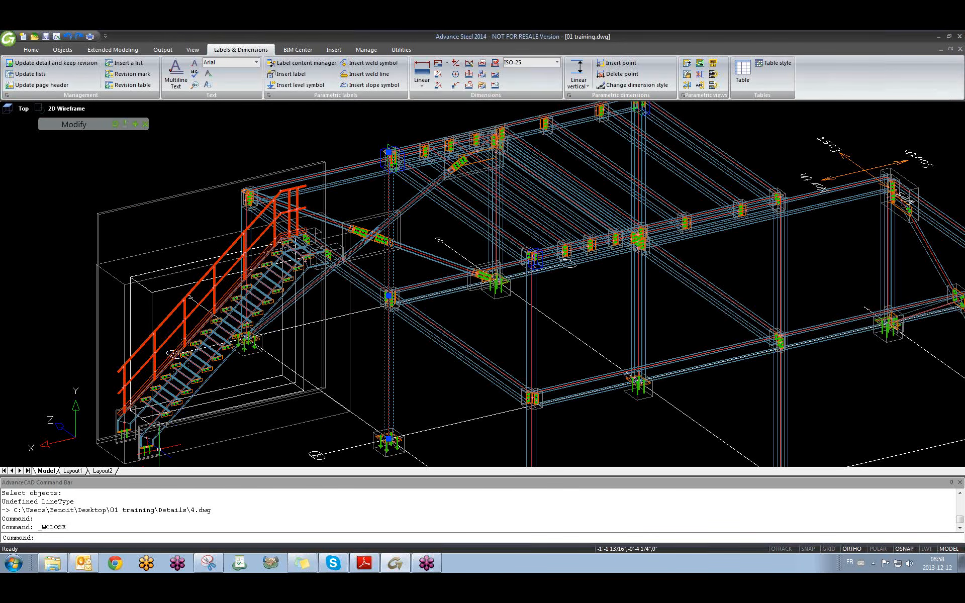
Clear the selection, orbit out to the whole structure, expand Modify tools and show Output.
key("Escape")
scroll(159, 449, "down", 6)
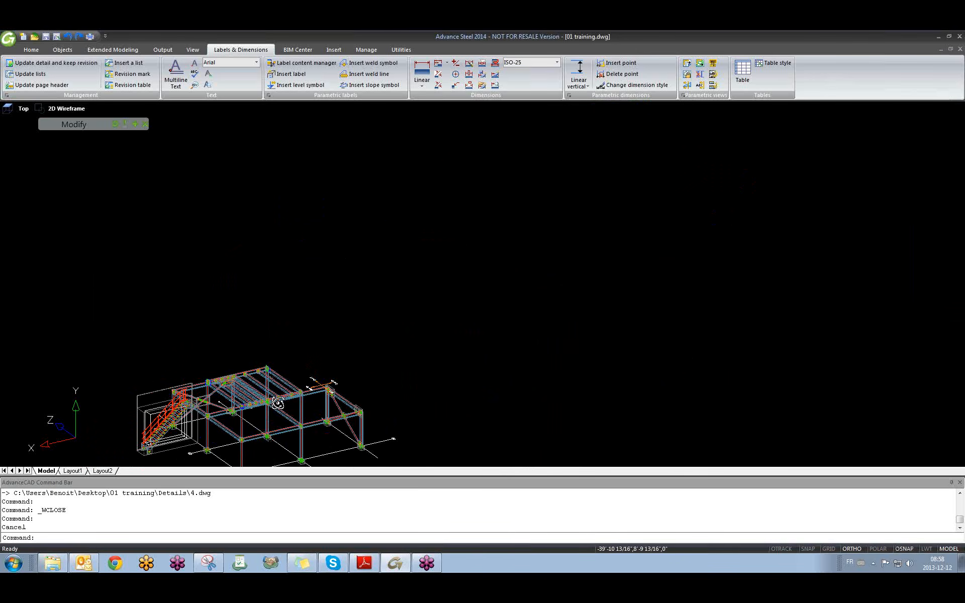
middle_click_drag(252, 406, 384, 329, "shift")
scroll(384, 329, "up", 2)
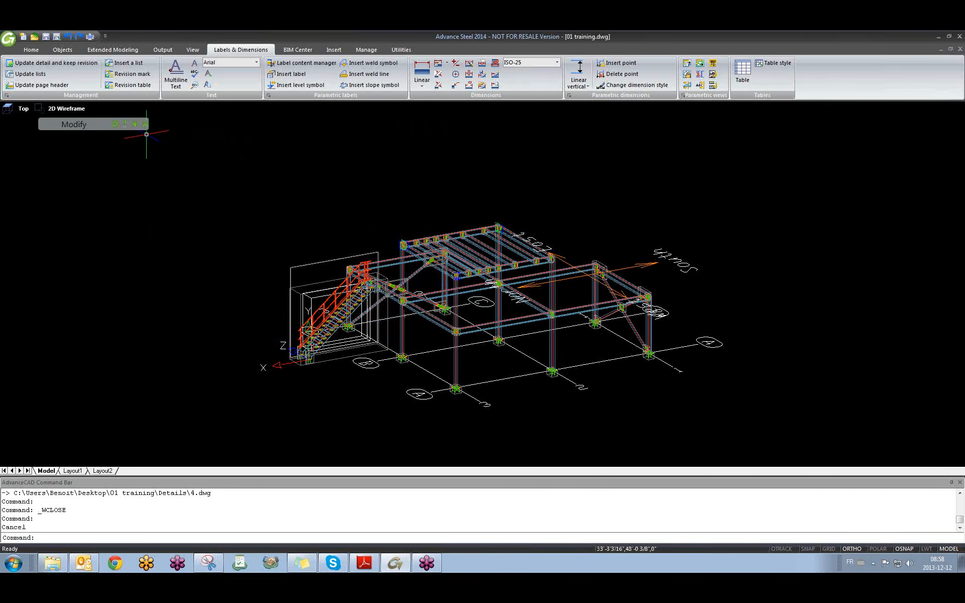
left_click(136, 126)
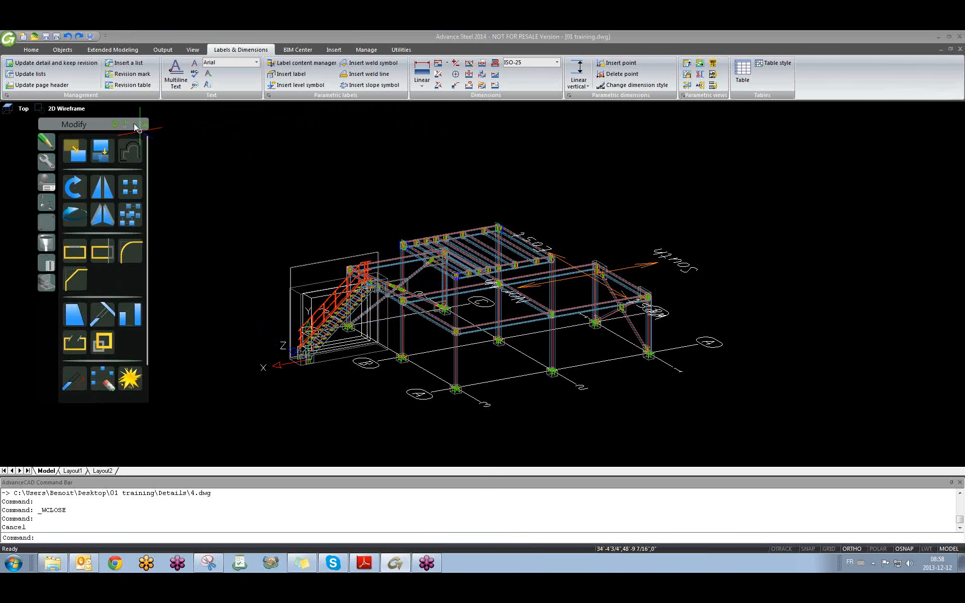
left_click(168, 52)
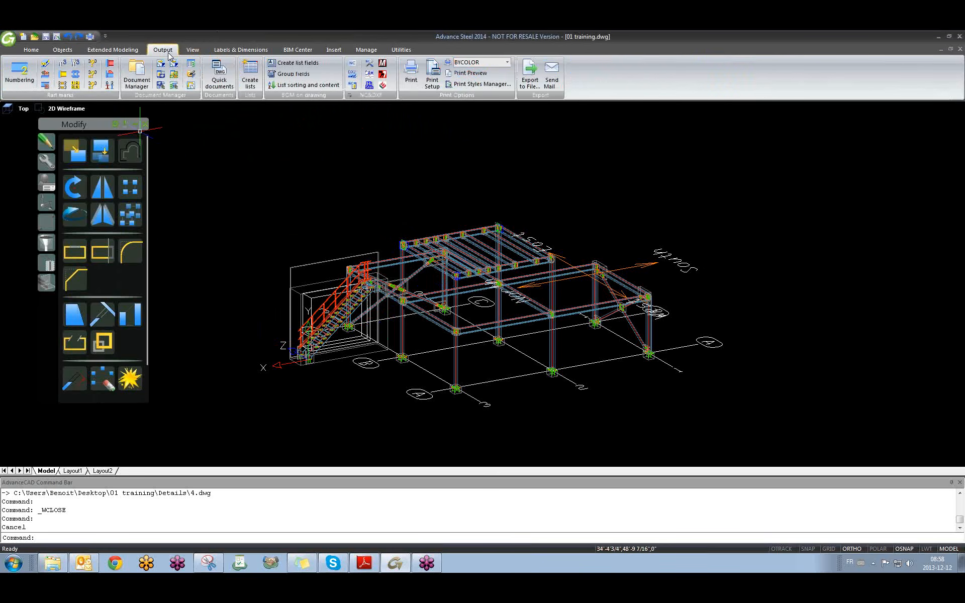
left_click(221, 80)
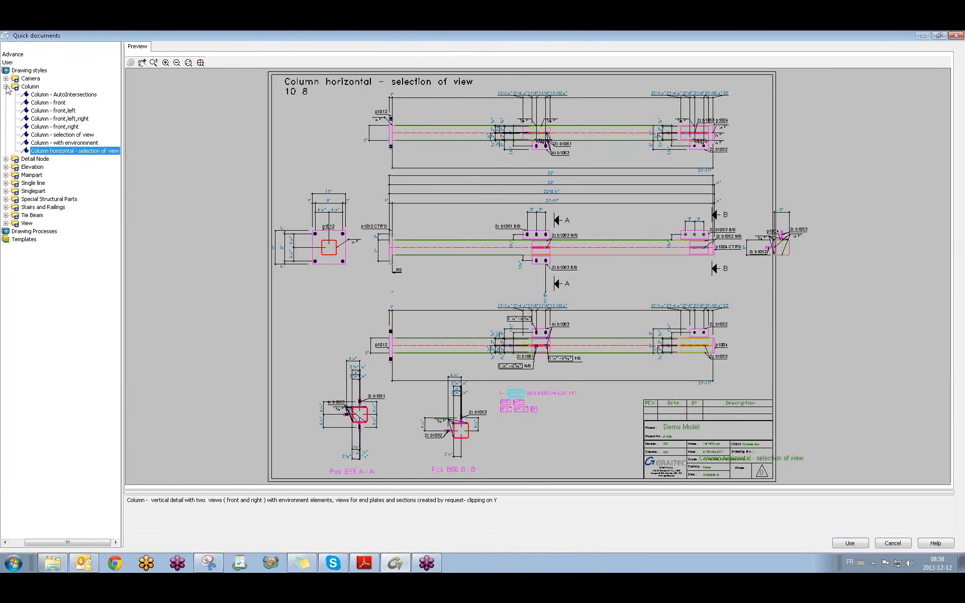
left_click(6, 87)
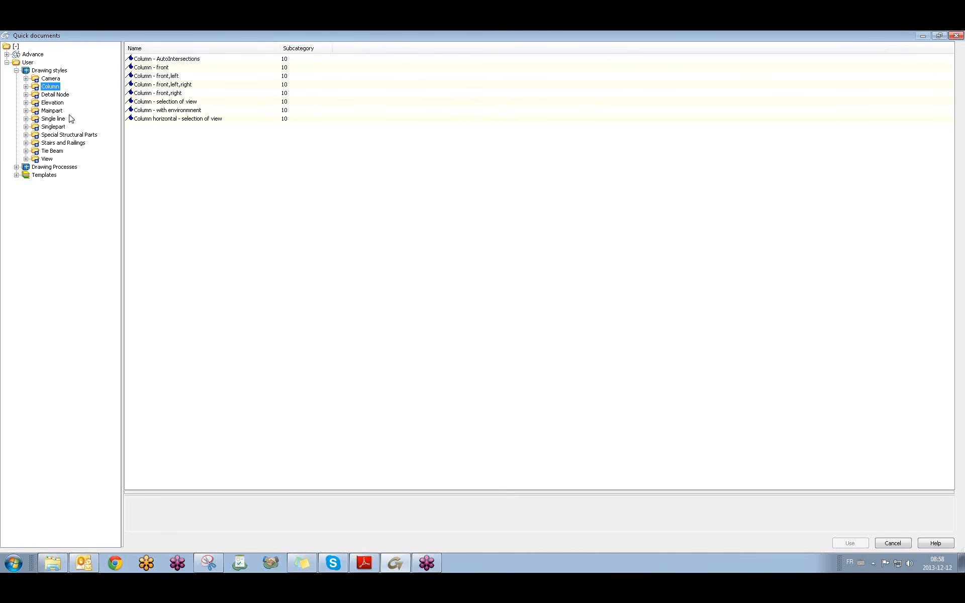
left_click(47, 95)
left_click(25, 94)
left_click(69, 103)
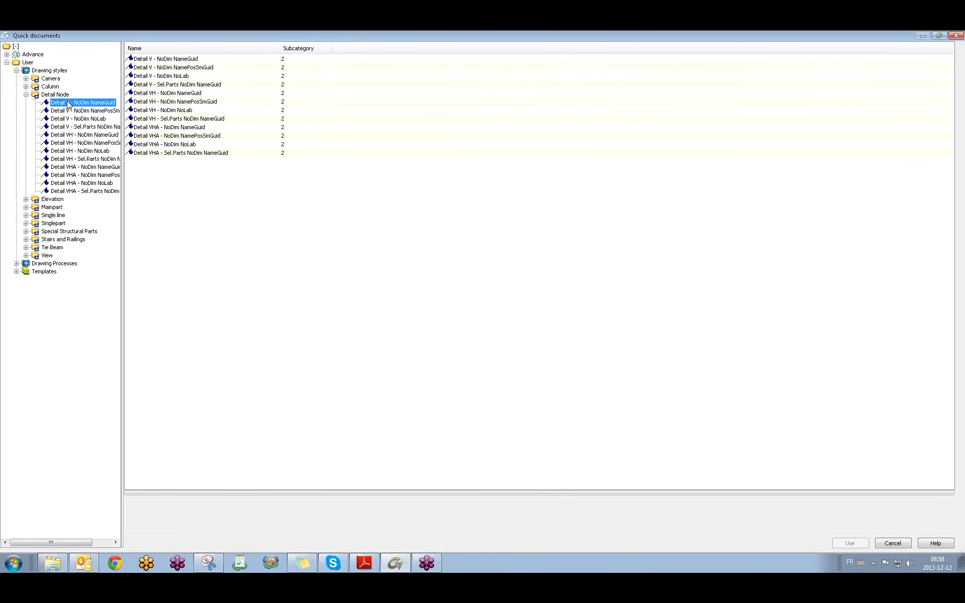
left_click(78, 136)
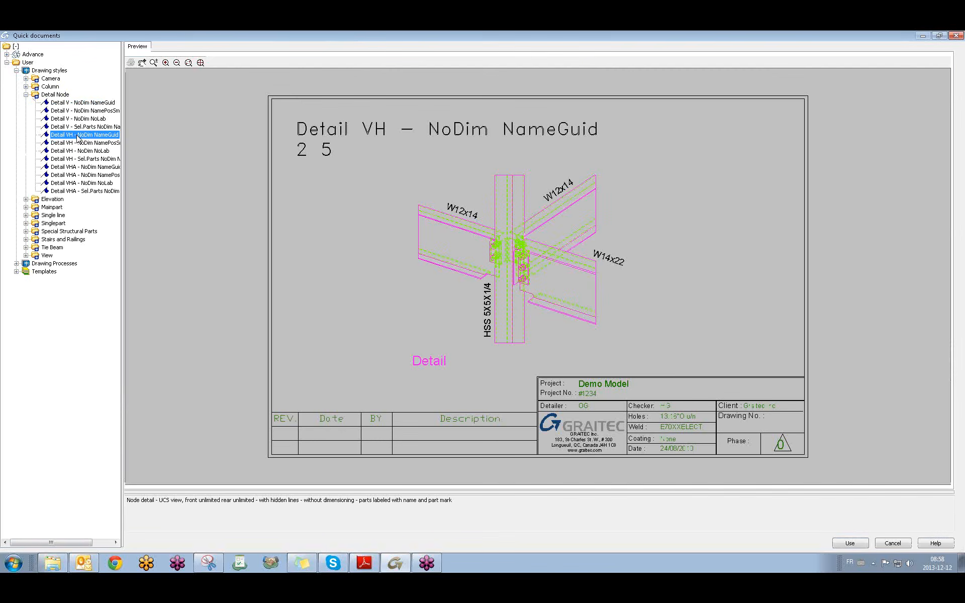
left_click(88, 119)
left_click(87, 103)
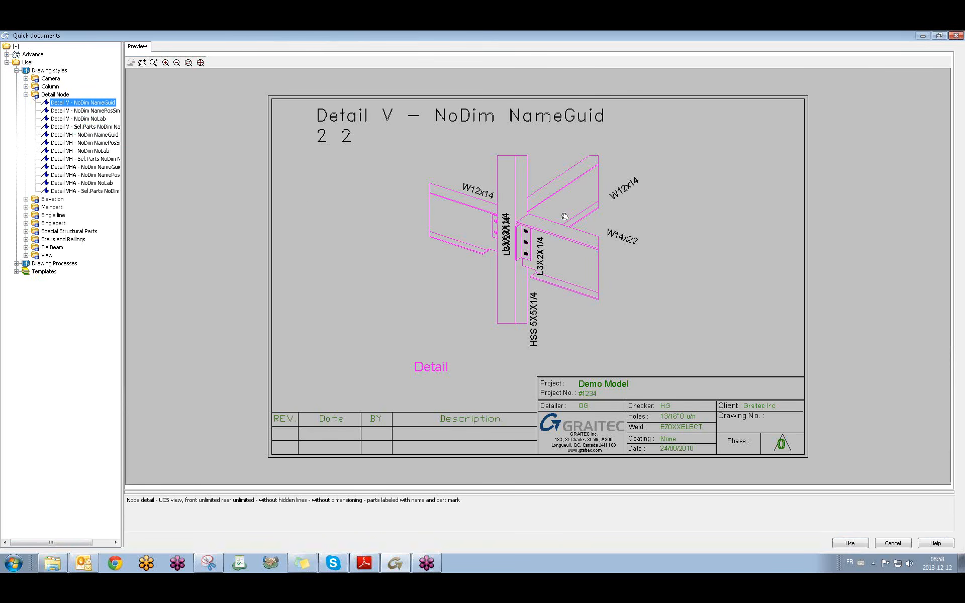
left_click(954, 35)
middle_click_drag(374, 308, 352, 281, "shift")
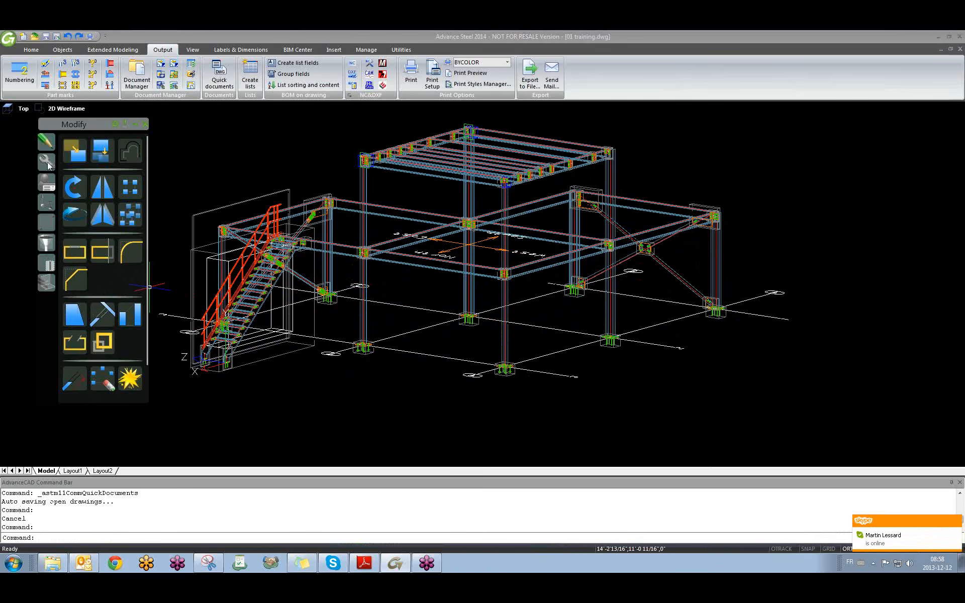
Switch the tool palette to joint tools and zoom around the frame model.
left_click(48, 163)
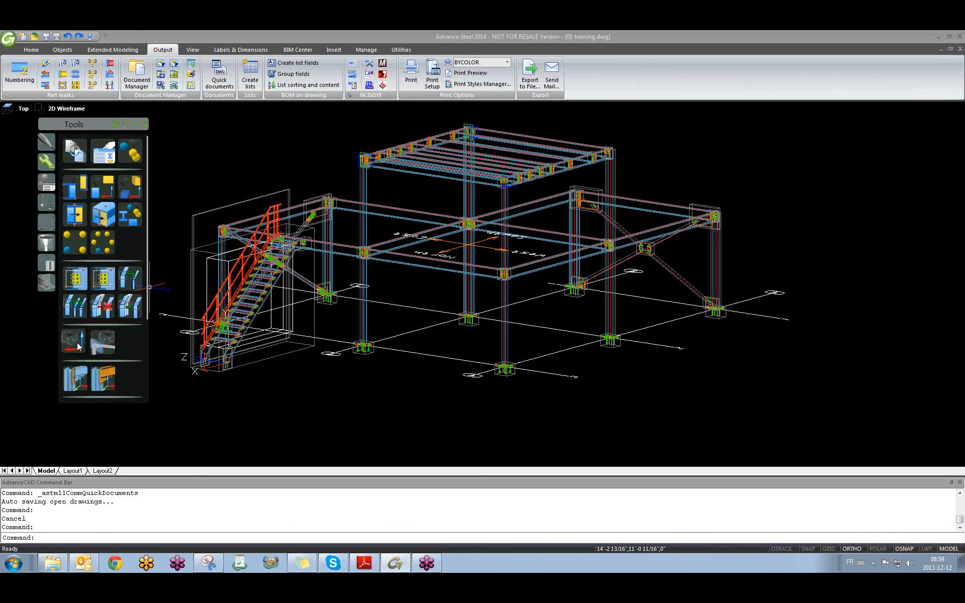
middle_click_drag(394, 361, 411, 364)
scroll(411, 364, "up", 3)
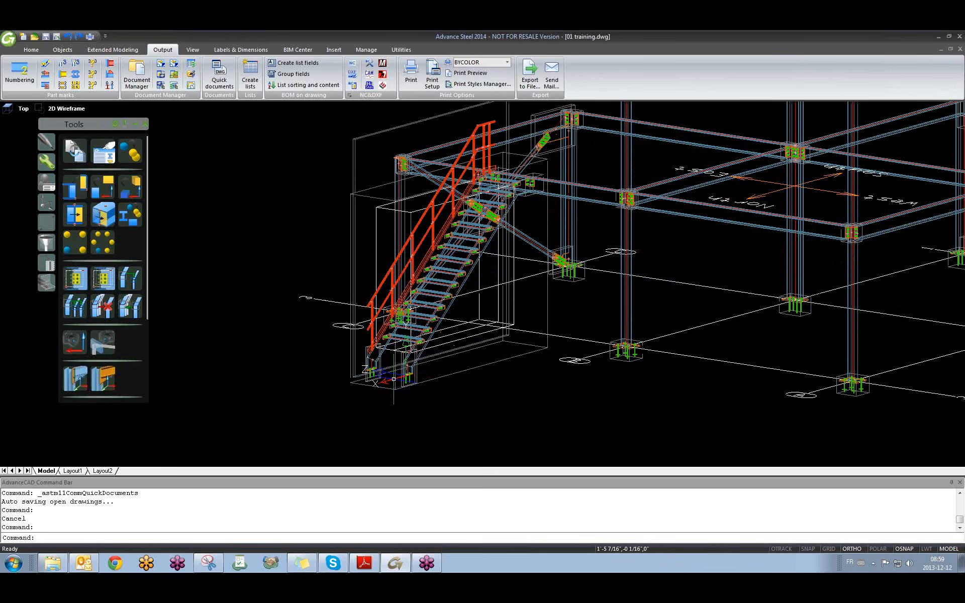
scroll(411, 345, "up", 2)
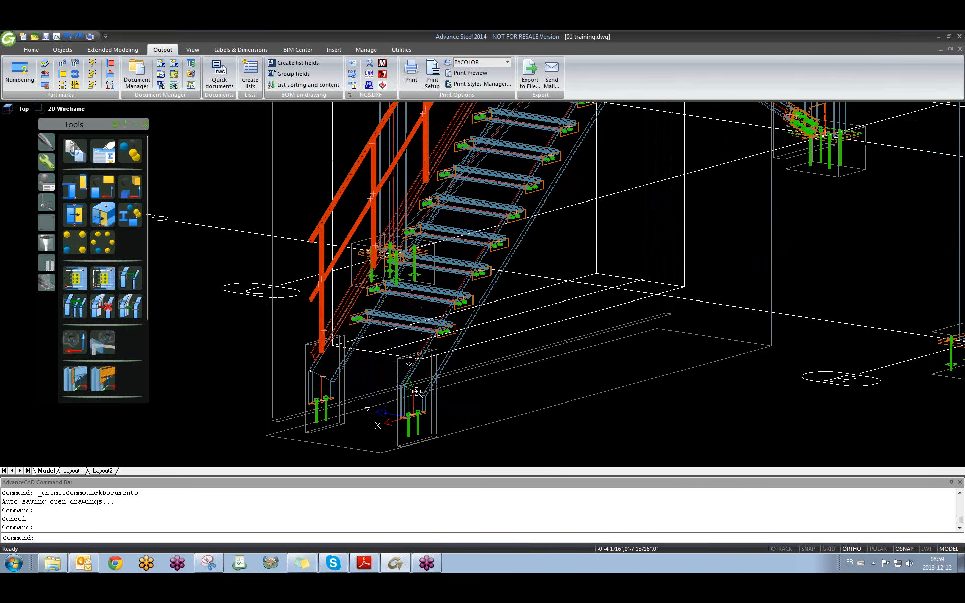
scroll(416, 397, "down", 10)
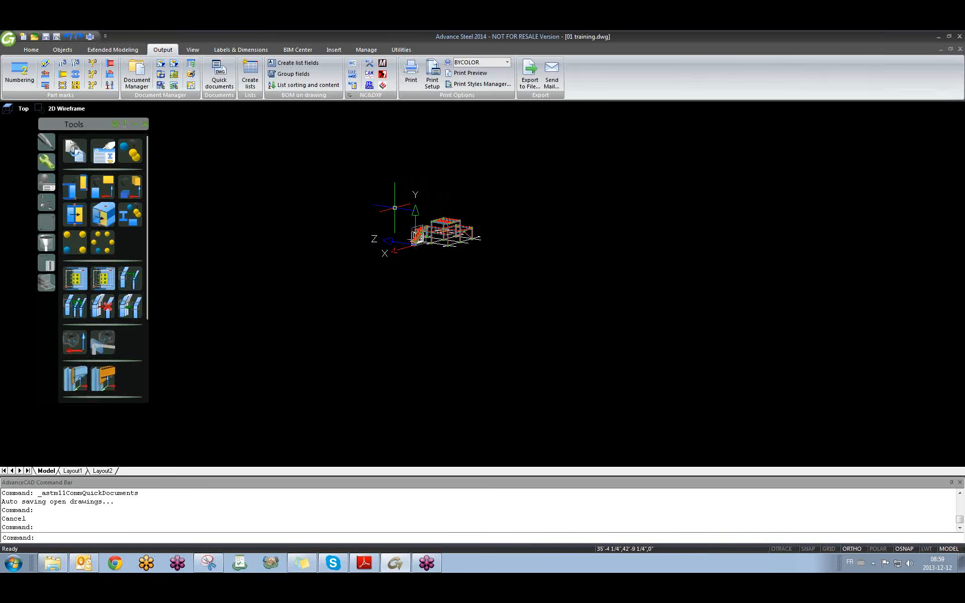
scroll(428, 225, "up", 2)
scroll(428, 226, "up", 6)
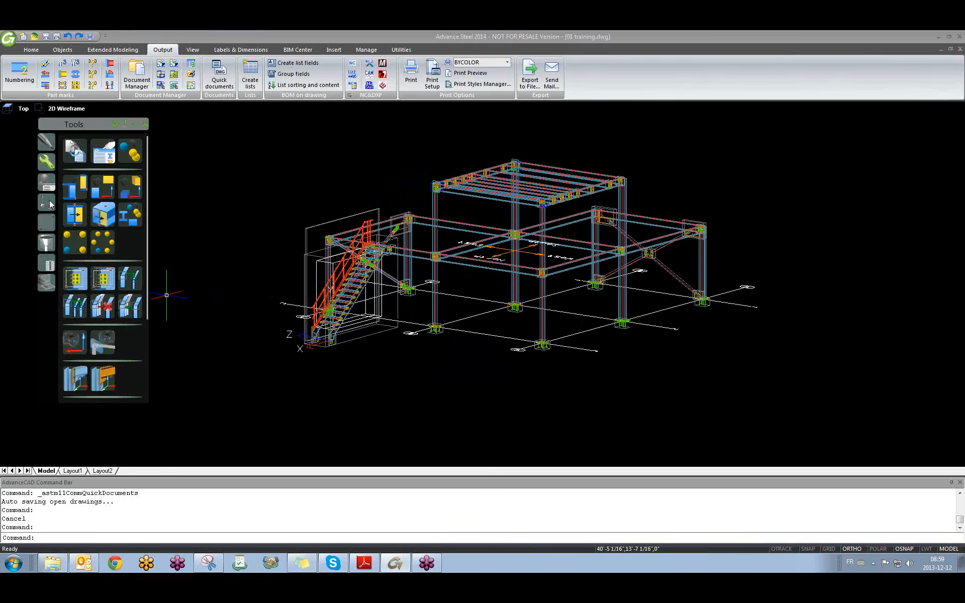
Reset the UCS to World and return the palette to the general tools.
left_click(47, 203)
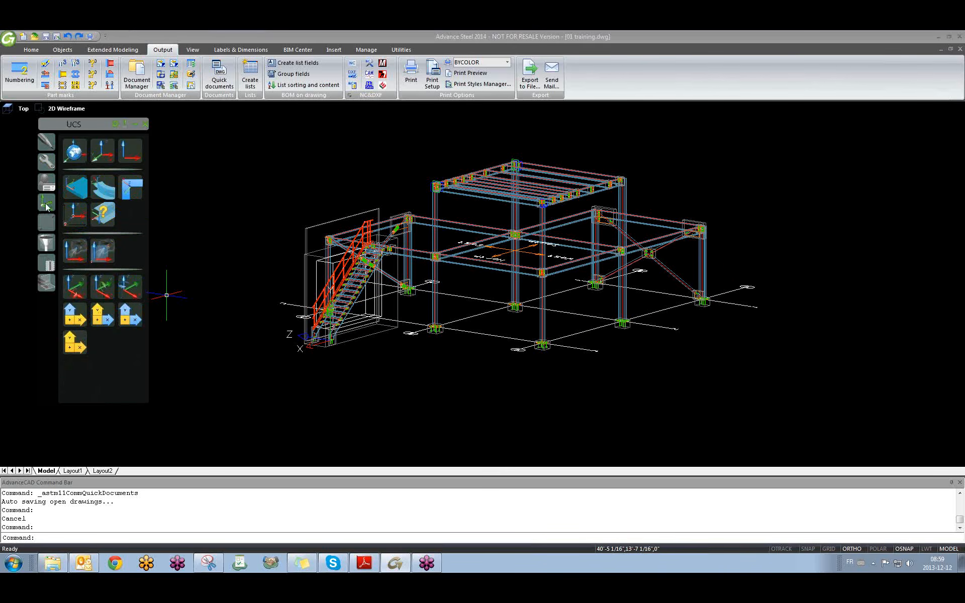
left_click(73, 151)
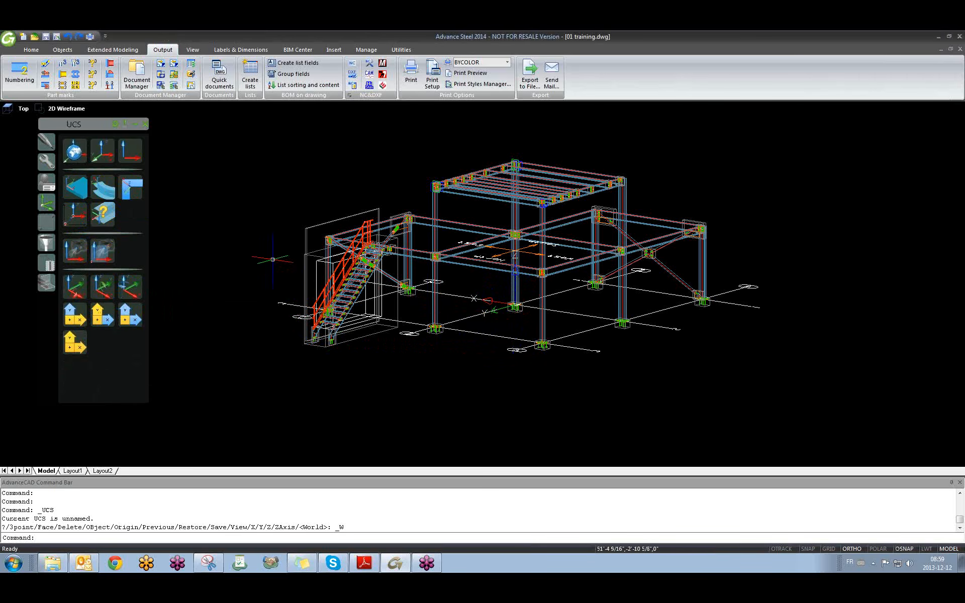
left_click(44, 166)
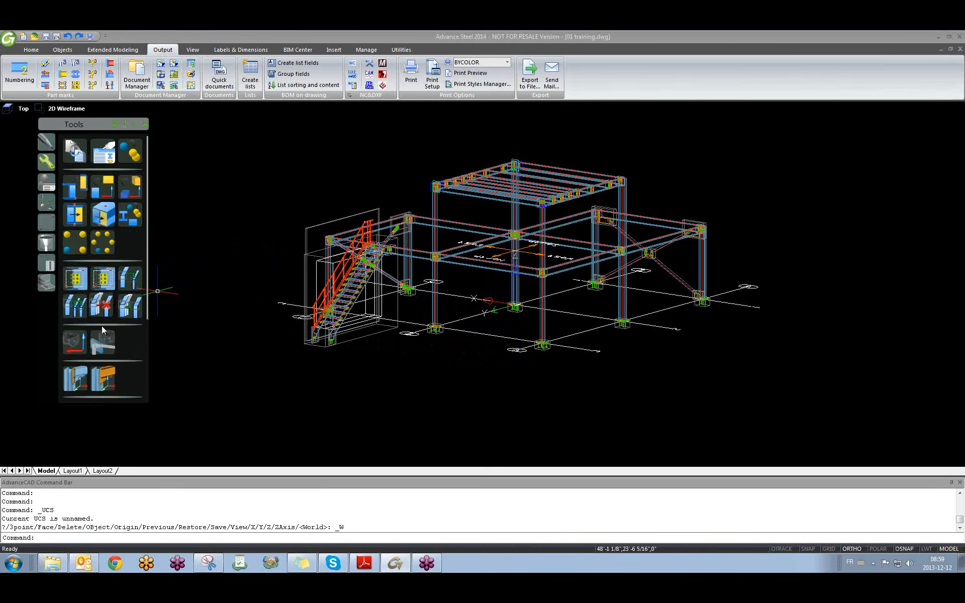
Start the Create camera tool and zoom in toward the column bases.
left_click(79, 343)
middle_click_drag(462, 361, 442, 377)
scroll(460, 324, "up", 12)
scroll(465, 297, "down", 10)
scroll(397, 301, "up", 10)
scroll(397, 300, "down", 10)
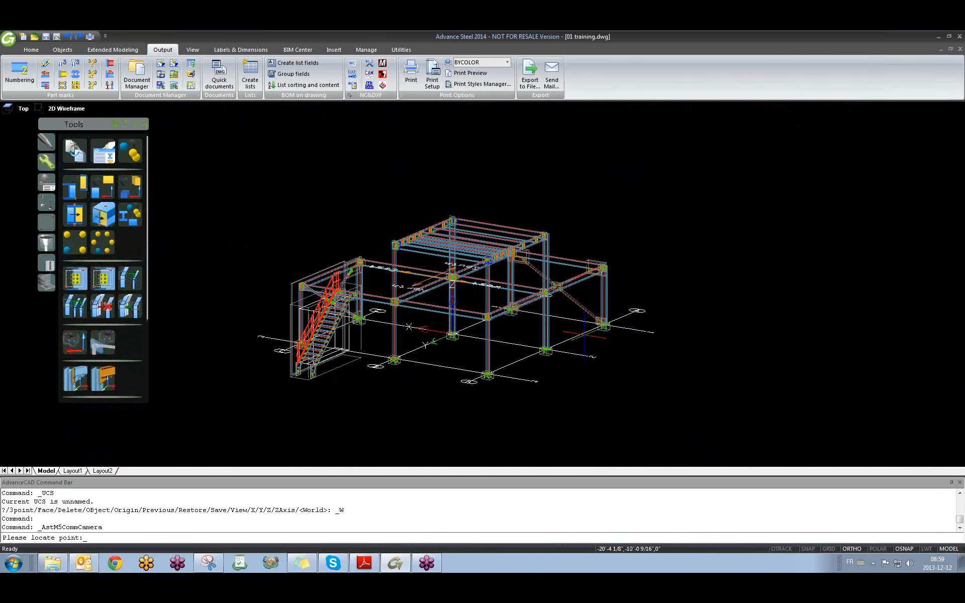
scroll(598, 332, "up", 10)
scroll(611, 331, "down", 10)
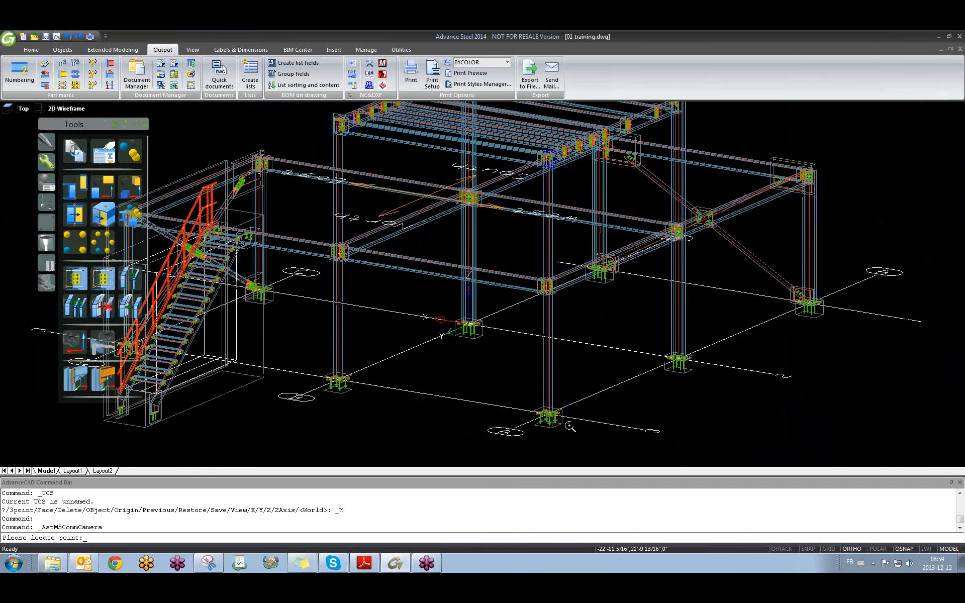
scroll(569, 427, "up", 3)
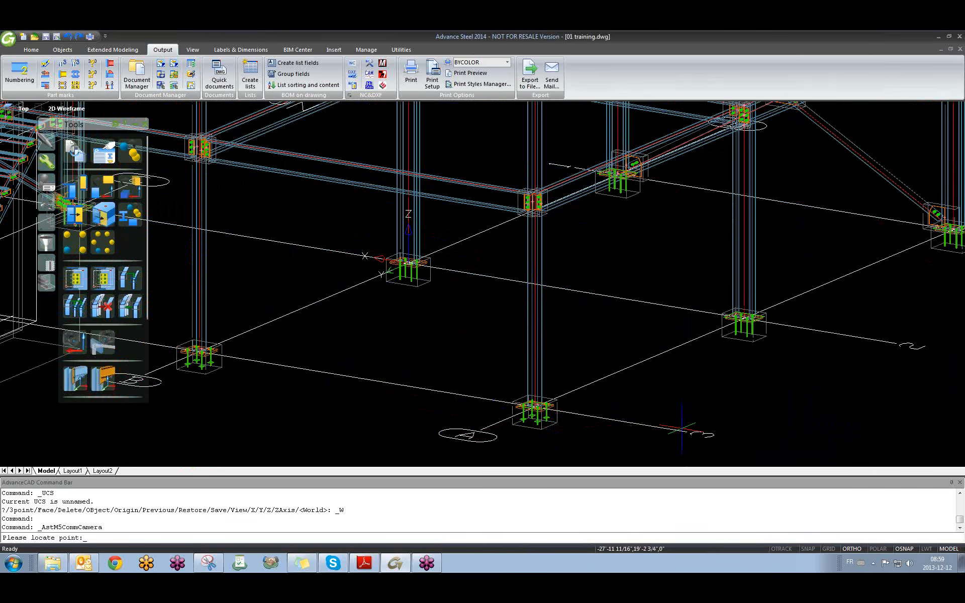
Turn on Intersection object snapping in the OSNAP settings.
right_click(915, 553)
left_click(927, 544)
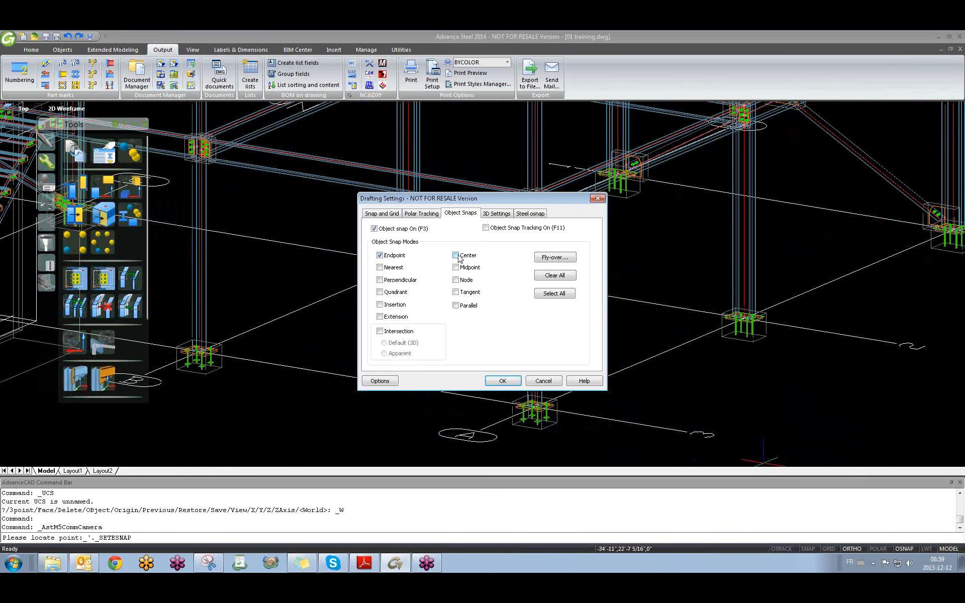
left_click(380, 331)
left_click(503, 381)
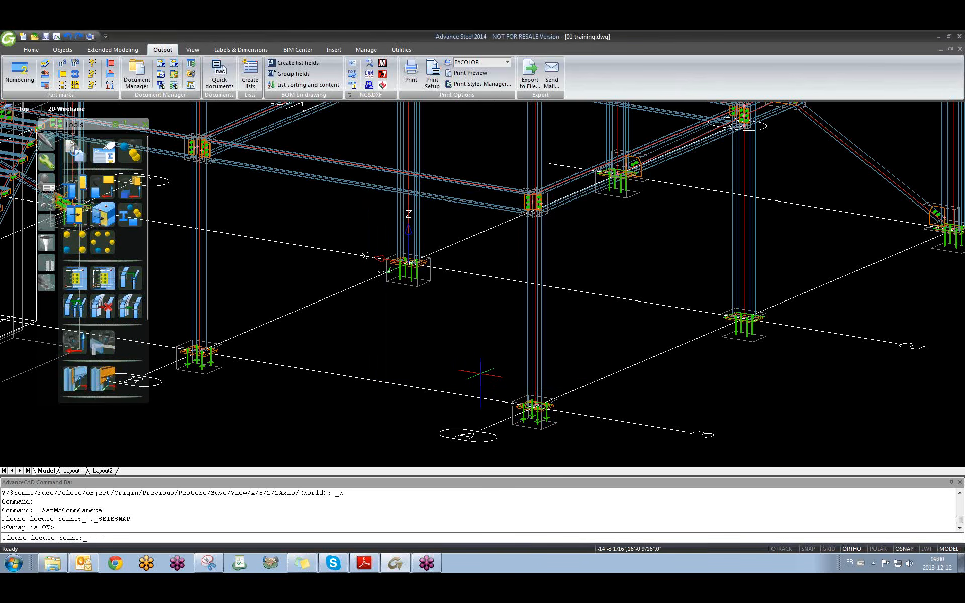
Place the camera at the grid intersection near a column base.
middle_click_drag(408, 264, 368, 257)
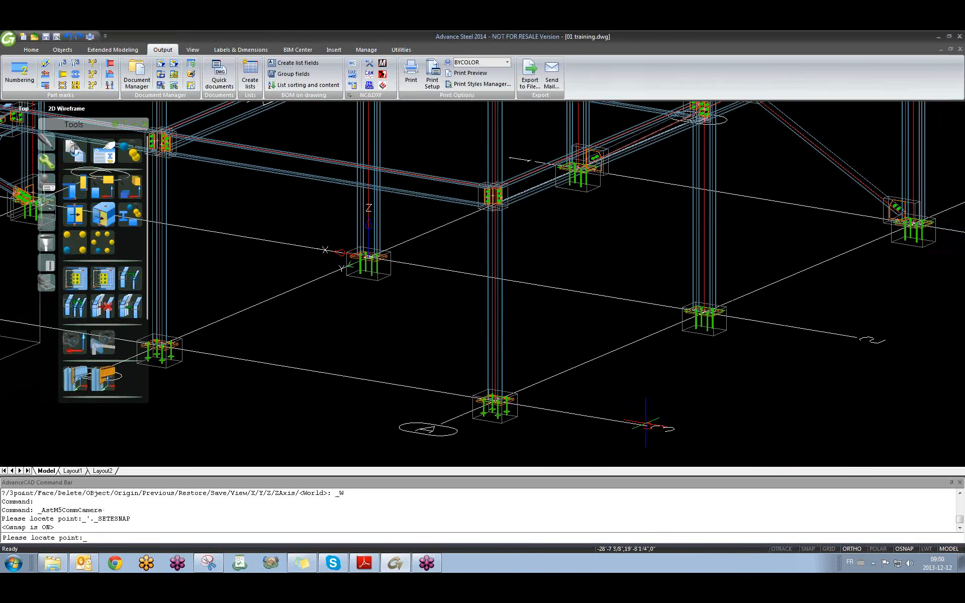
left_click(646, 425)
middle_click_drag(575, 409, 368, 400)
Set the camera Type to Anchor plan and move to its Detail box page.
scroll(397, 400, "up", 8)
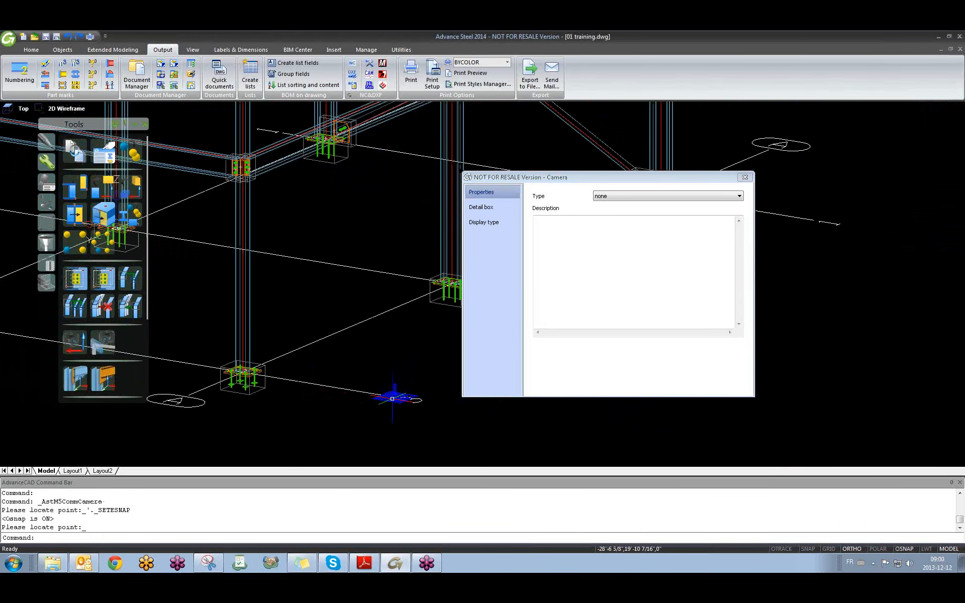
scroll(402, 398, "down", 3)
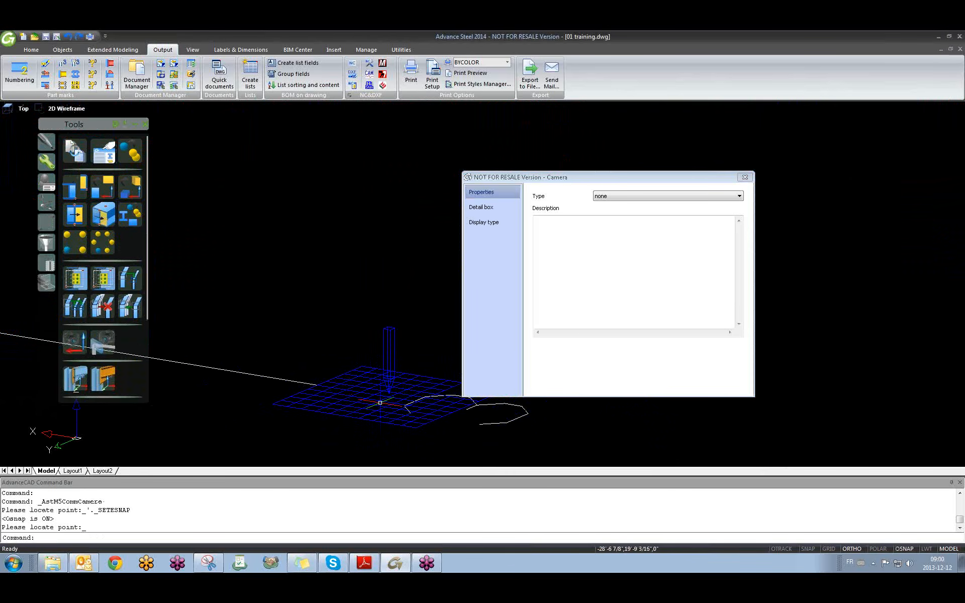
middle_click_drag(413, 380, 354, 352)
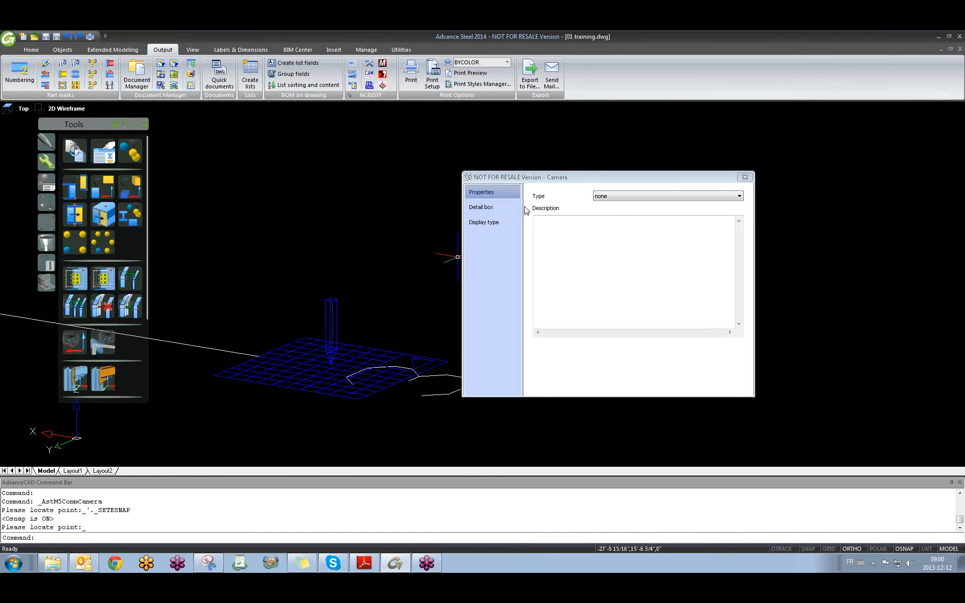
left_click(605, 198)
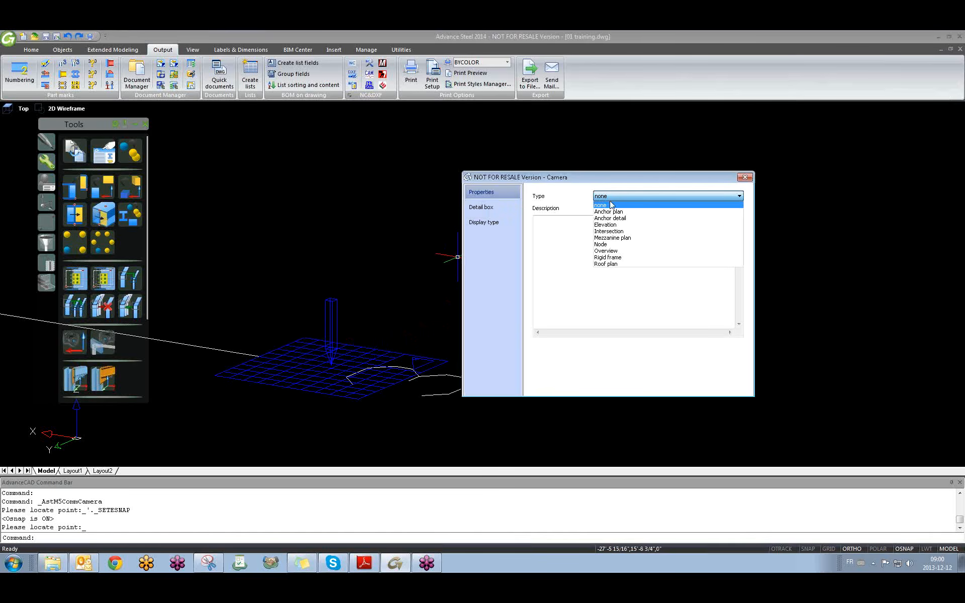
left_click(647, 212)
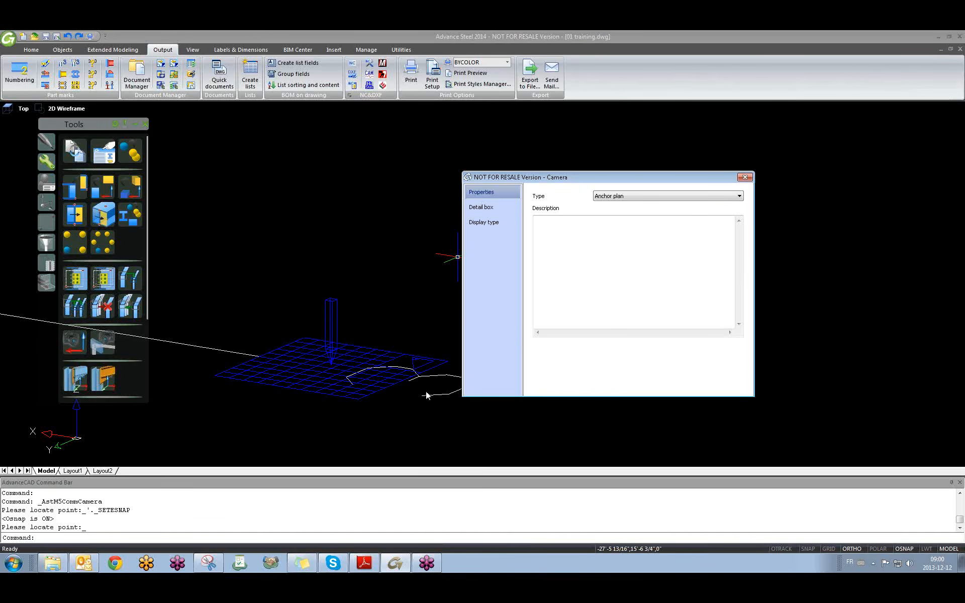
left_click(482, 207)
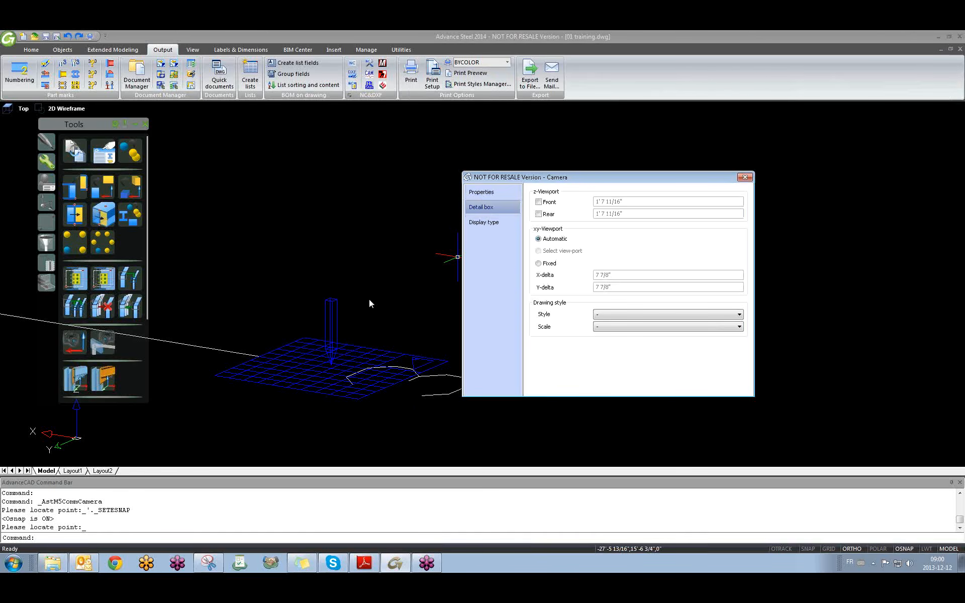
Enable the detail box Front and Rear limits, each 1'7 11/16".
scroll(369, 298, "down", 5)
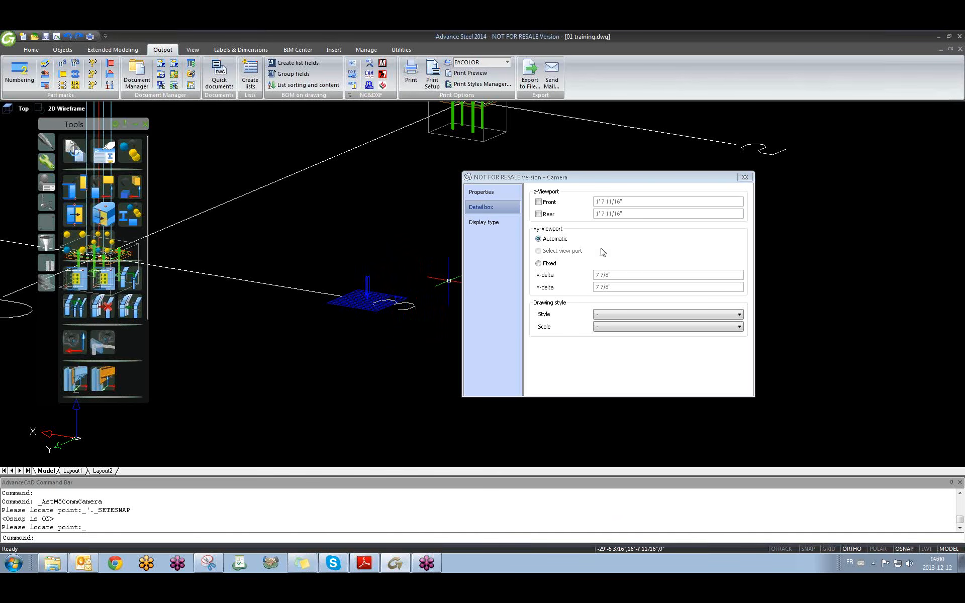
left_click(538, 202)
left_click(539, 214)
Orbit and zoom the model to inspect the detail box planes around the column base.
scroll(330, 273, "down", 2)
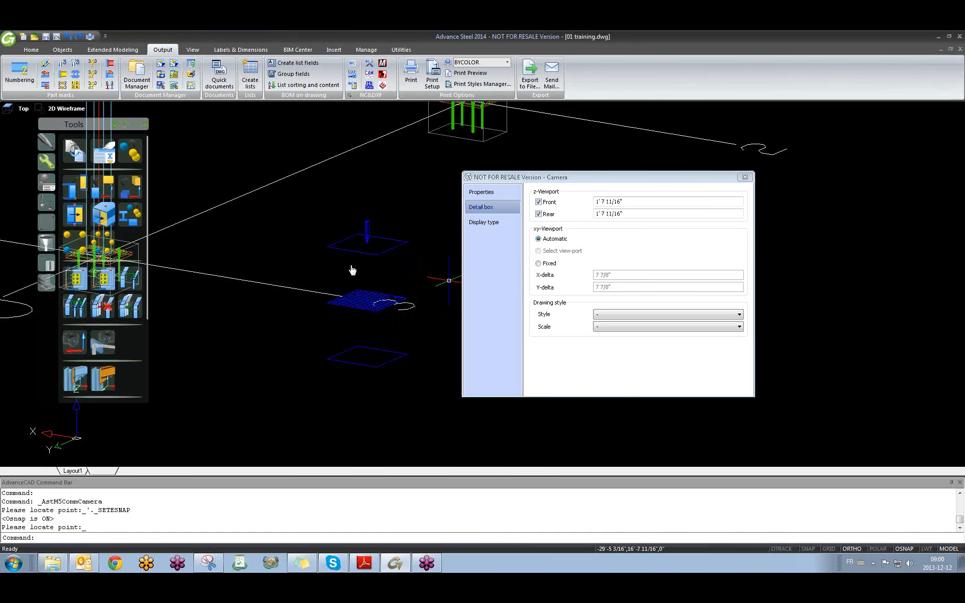
scroll(330, 273, "down", 3)
middle_click_drag(339, 341, 351, 304, "shift")
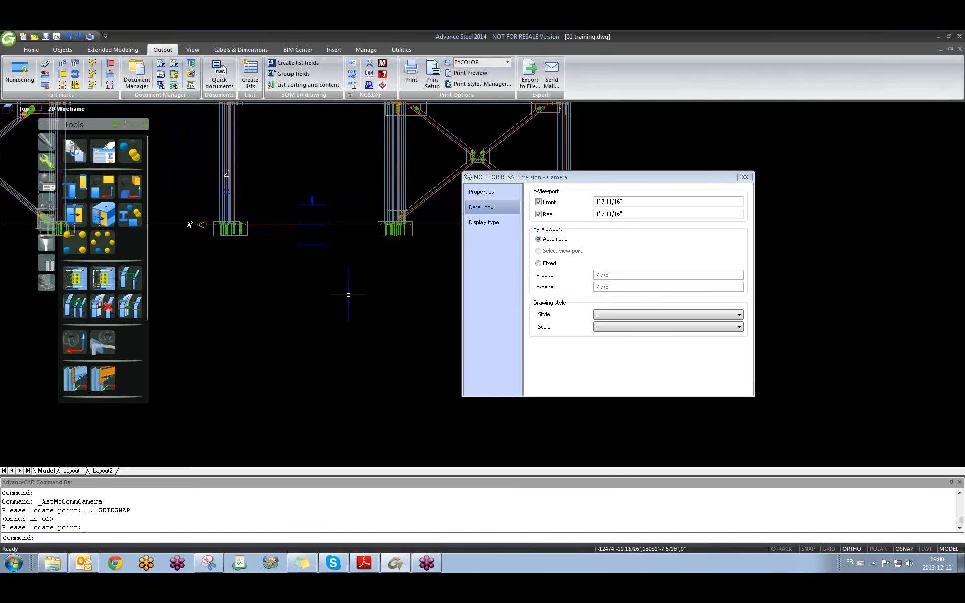
scroll(338, 269, "down", 7)
scroll(338, 269, "up", 6)
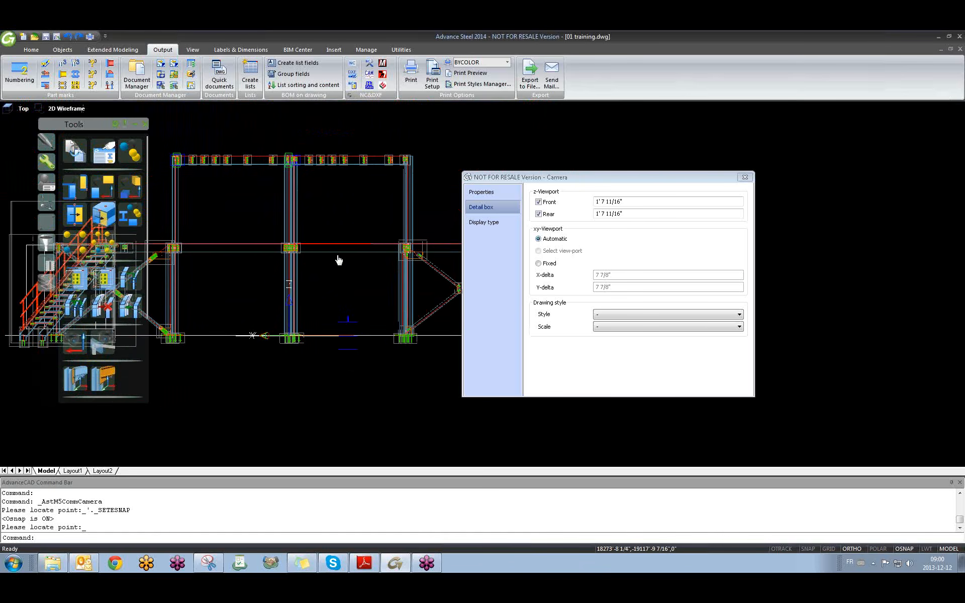
scroll(338, 258, "down", 3)
left_click_drag(576, 181, 677, 185)
scroll(459, 306, "up", 1)
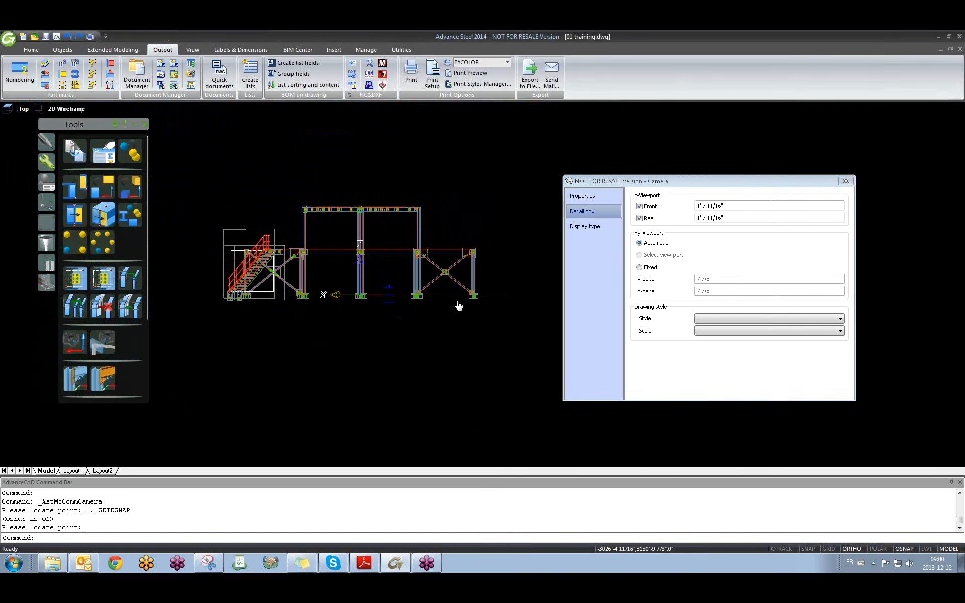
scroll(379, 296, "up", 3)
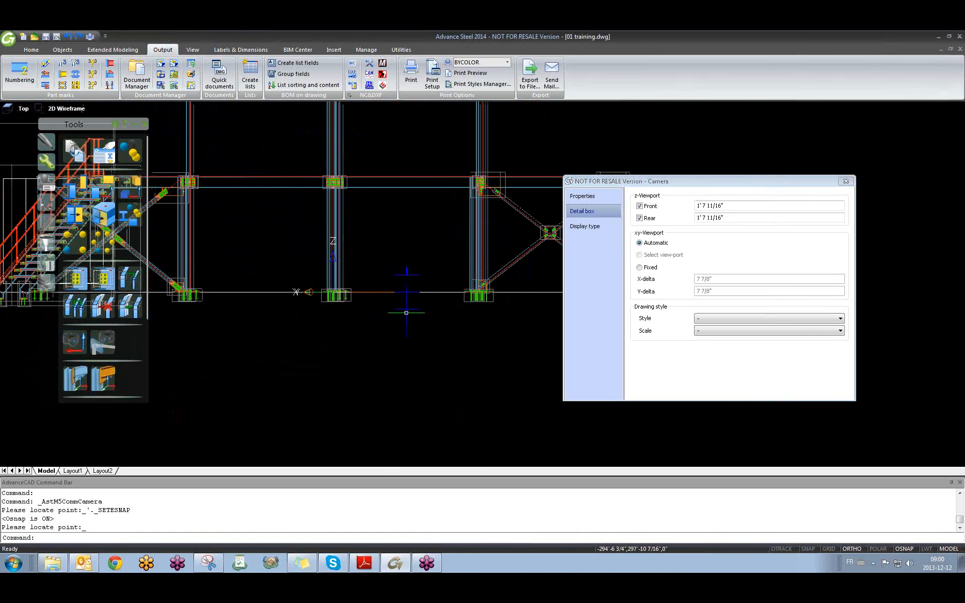
scroll(394, 311, "down", 5)
middle_click_drag(355, 325, 392, 345, "shift")
scroll(438, 329, "up", 2)
scroll(438, 328, "up", 4)
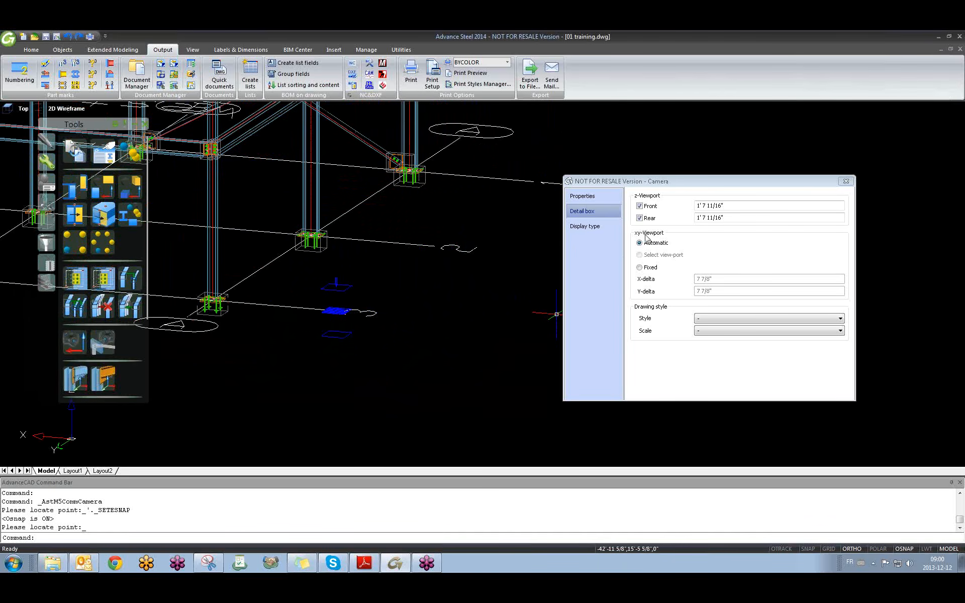
scroll(329, 311, "up", 4)
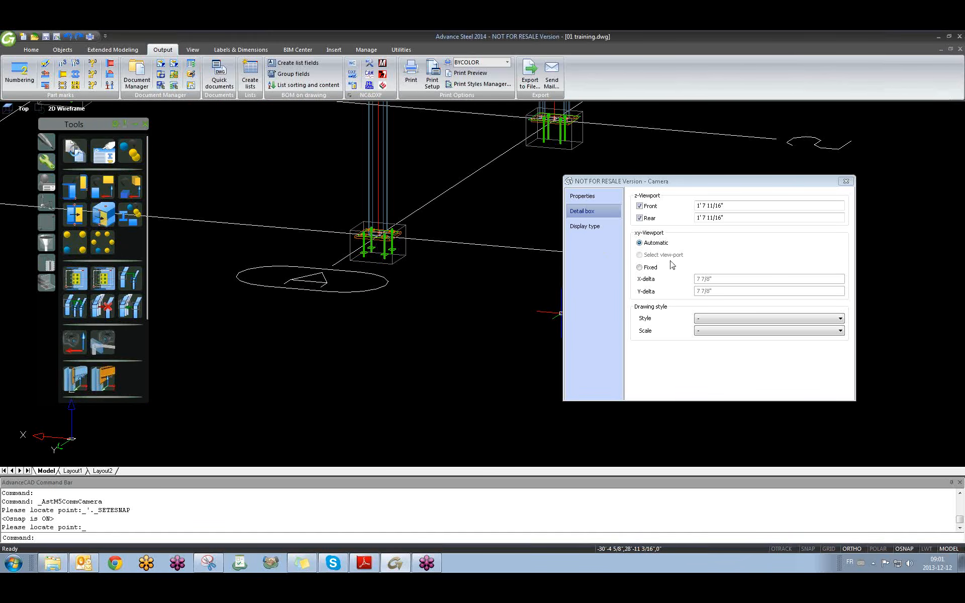
Close the Camera dialog, orbit around to view the new camera, and end the command.
left_click(845, 181)
scroll(465, 268, "down", 2)
scroll(465, 268, "down", 6)
middle_click_drag(485, 260, 501, 298)
scroll(514, 290, "up", 4)
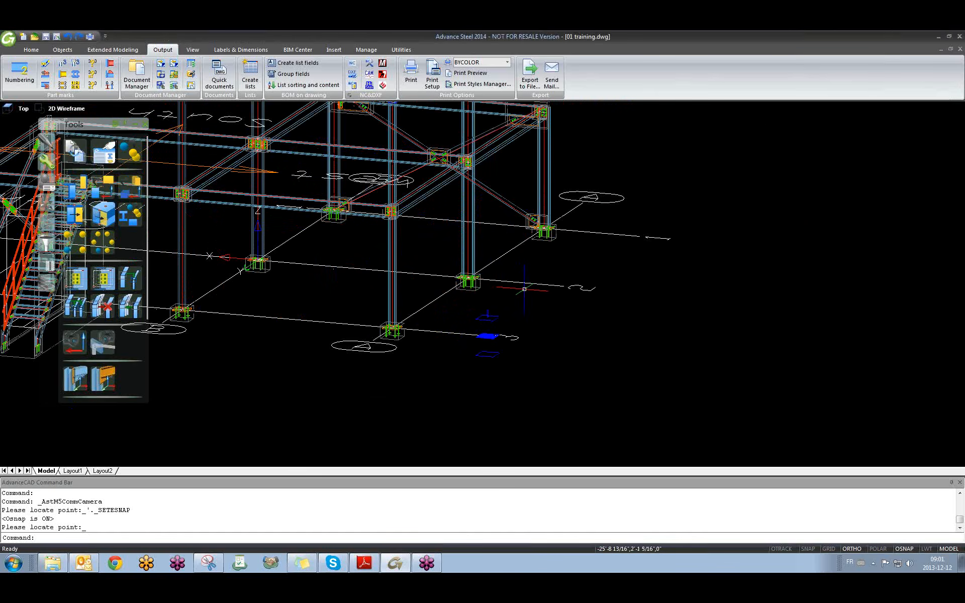
middle_click_drag(488, 261, 571, 270, "shift")
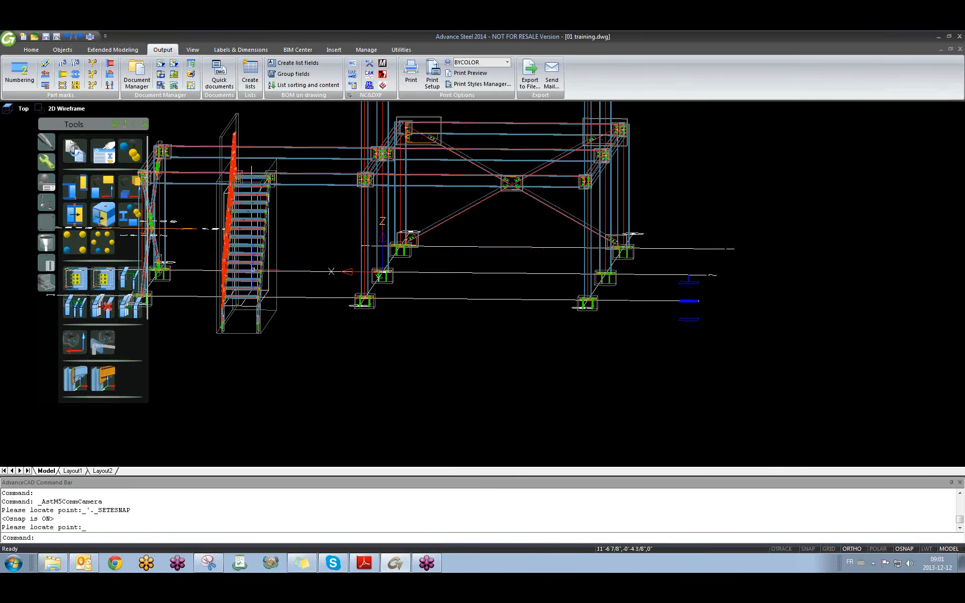
middle_click_drag(346, 271, 508, 307, "shift")
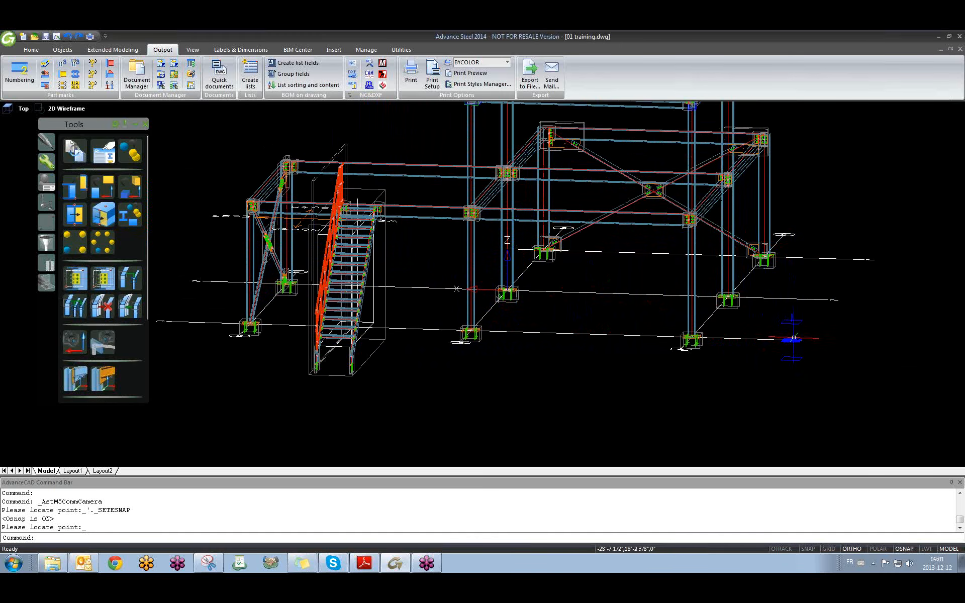
middle_click_drag(780, 358, 425, 359, "shift")
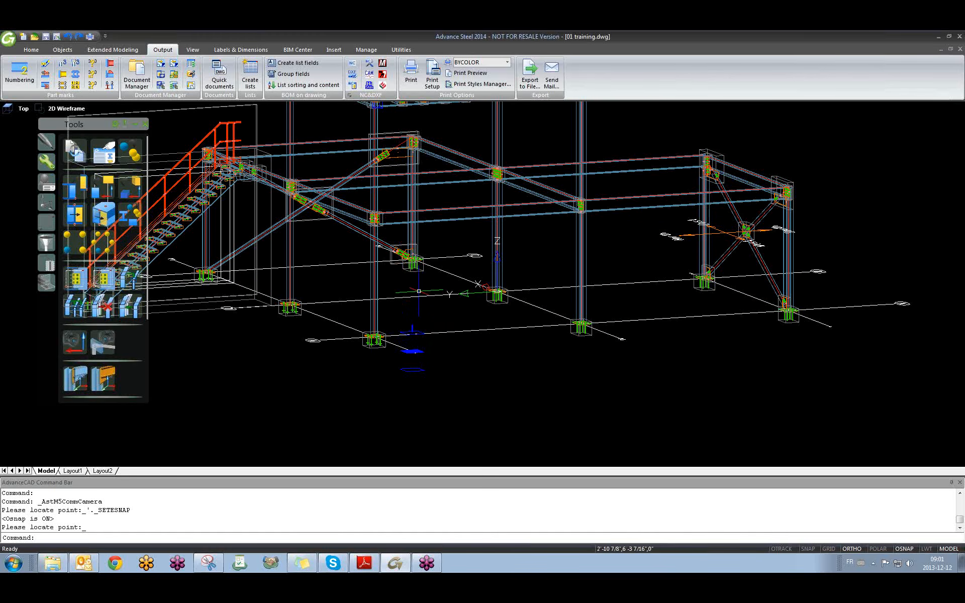
scroll(420, 302, "up", 5)
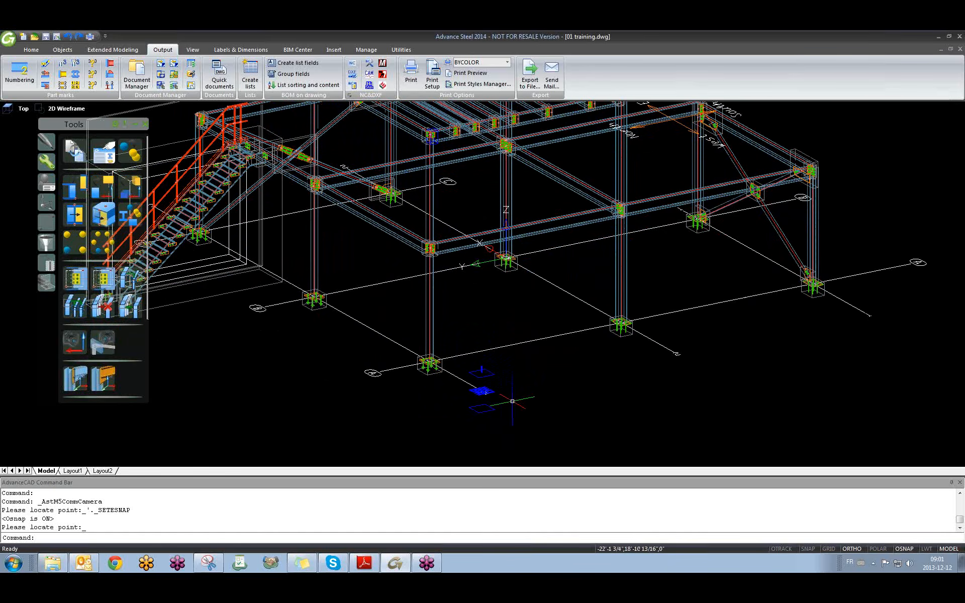
scroll(495, 387, "up", 4)
key("Escape")
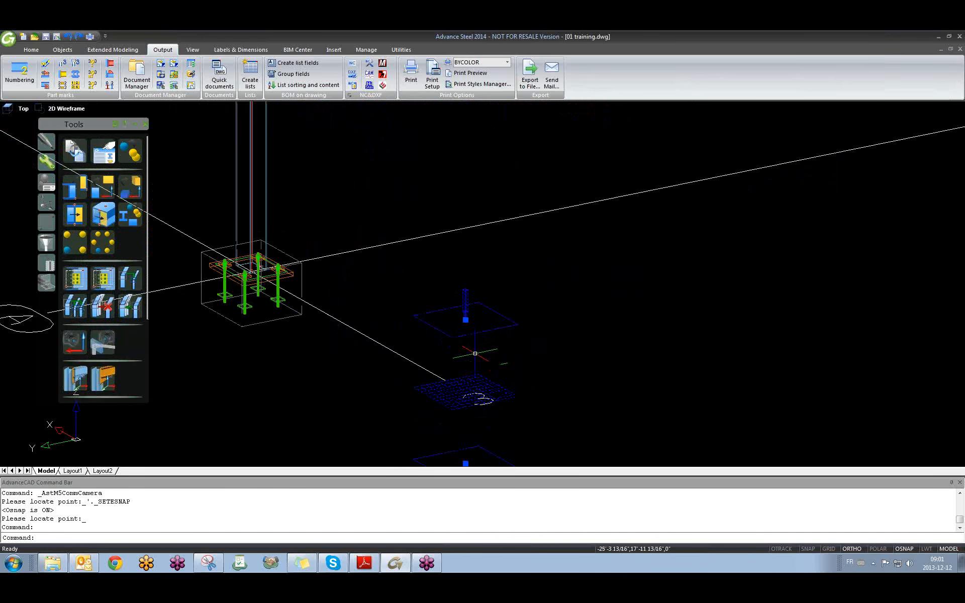
Open Quick documents, expand Drawing Processes > Cameras, and restore the window smaller.
left_click(220, 76)
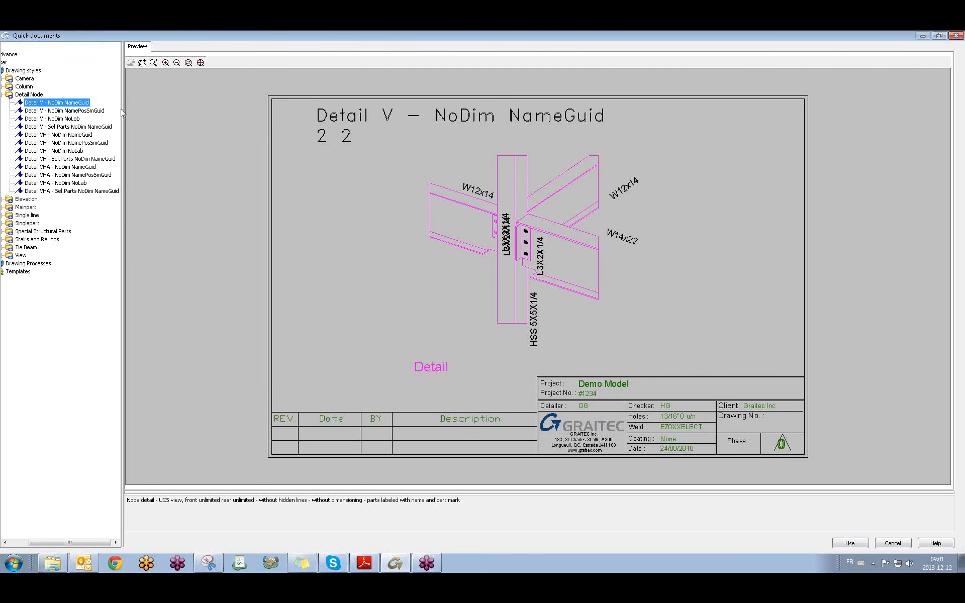
left_click_drag(122, 113, 193, 110)
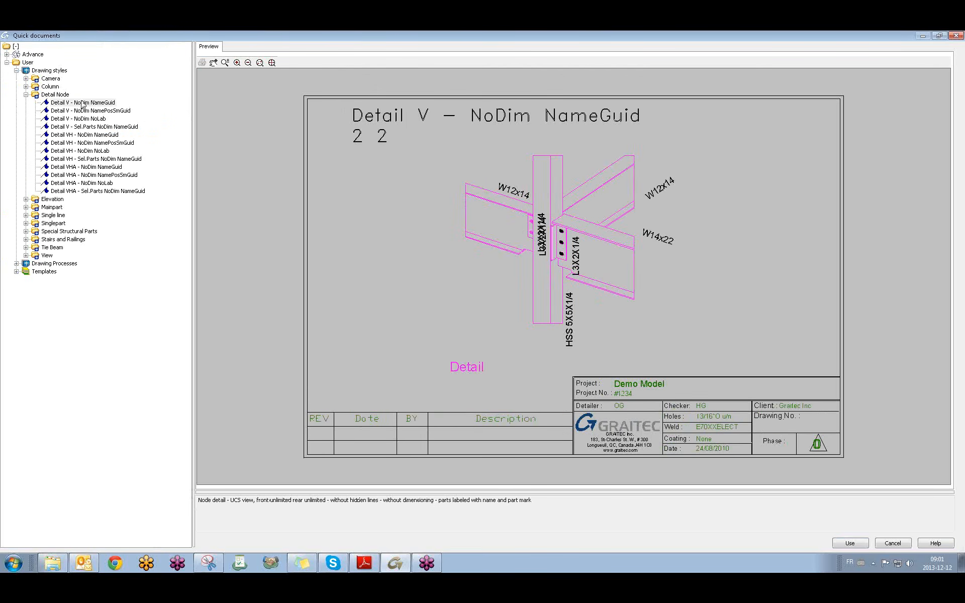
left_click(26, 94)
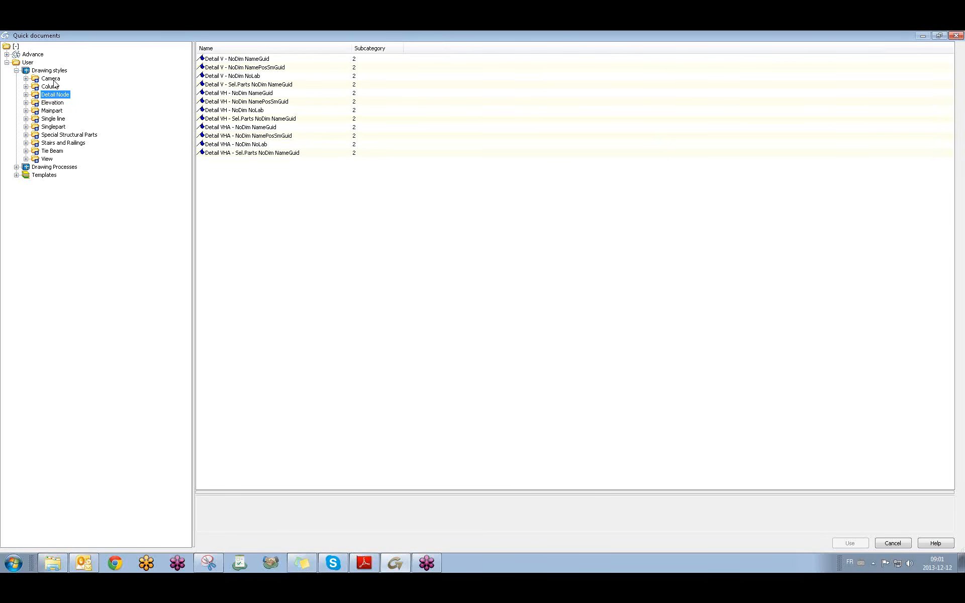
left_click(26, 78)
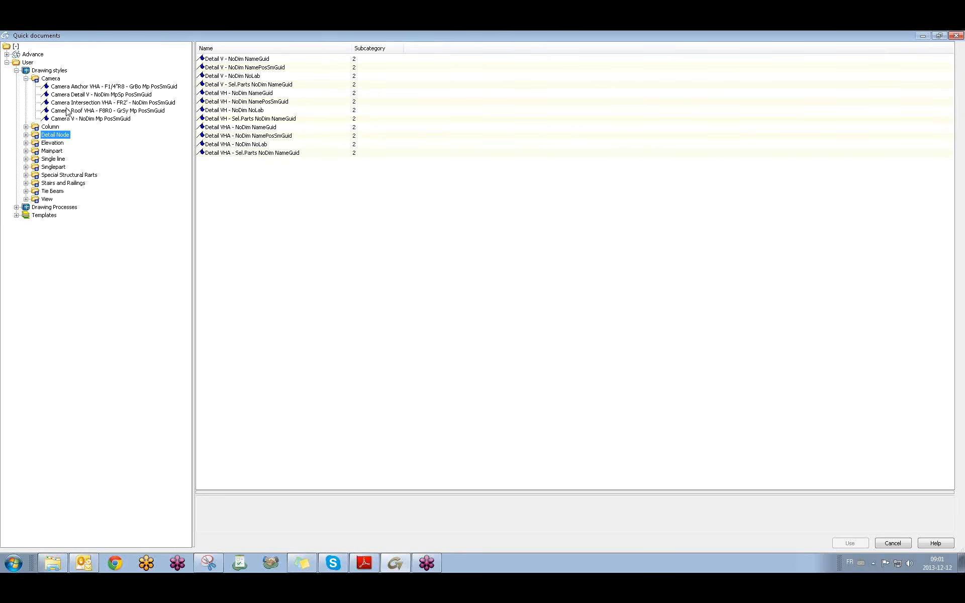
left_click(26, 78)
left_click(17, 71)
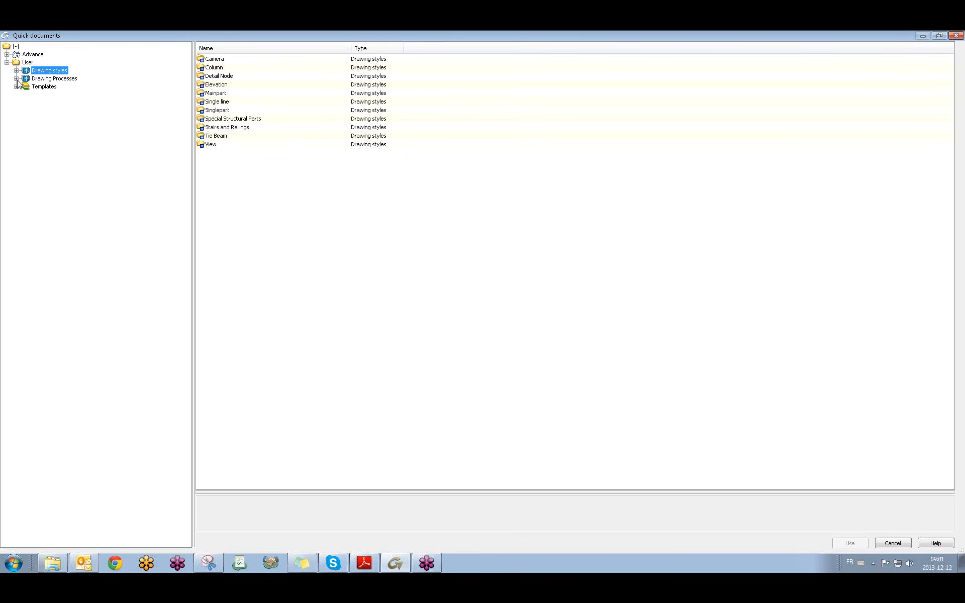
left_click(17, 79)
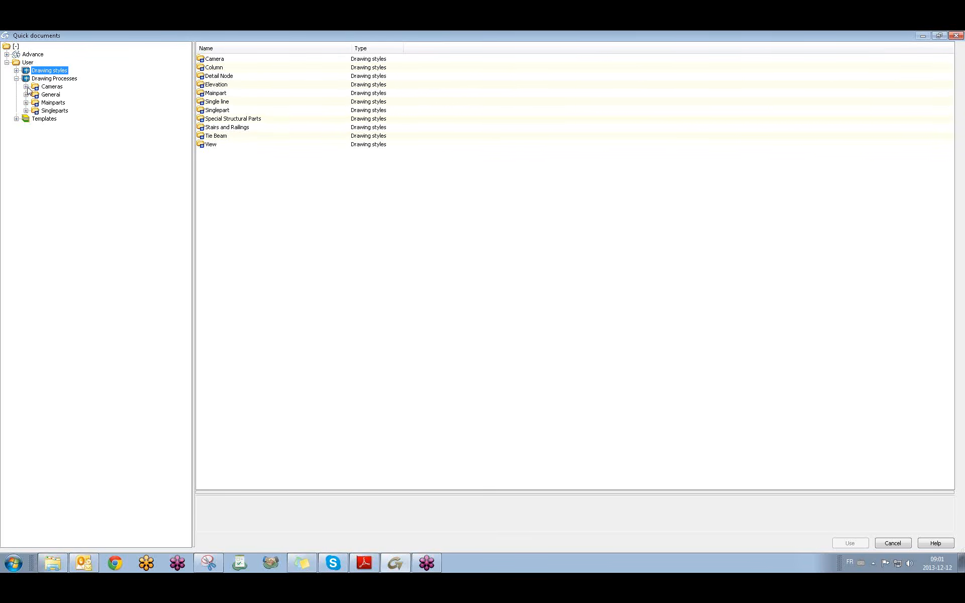
left_click(25, 87)
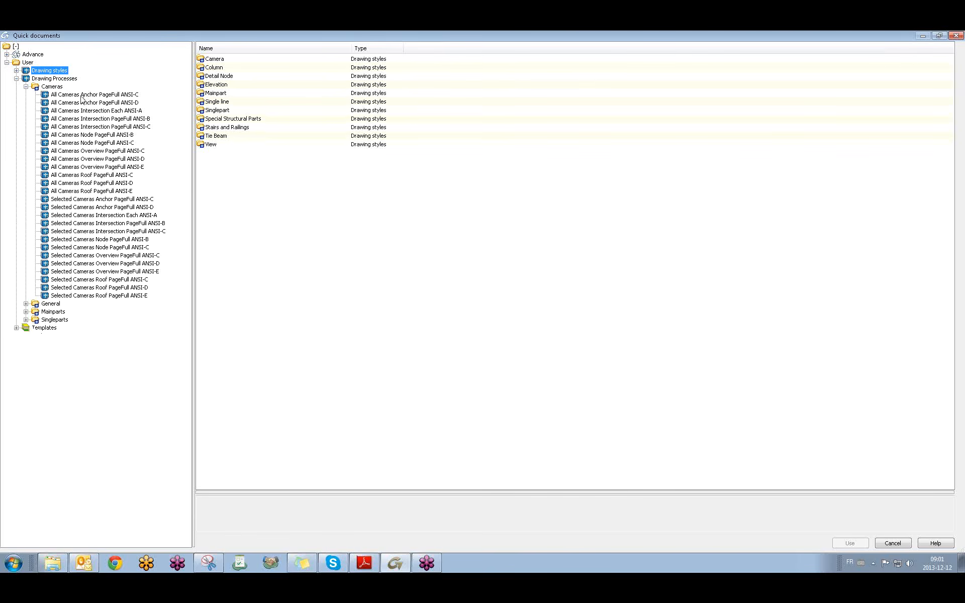
left_click(938, 35)
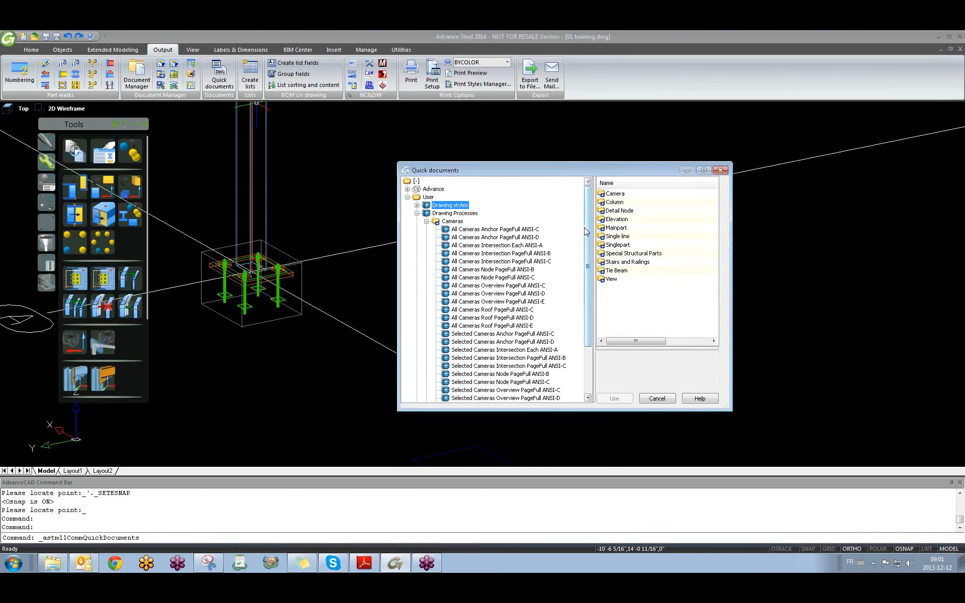
Preview Selected Cameras Anchor PageFull ANSI-C, then close Quick documents without generating.
scroll(586, 231, "down", 2)
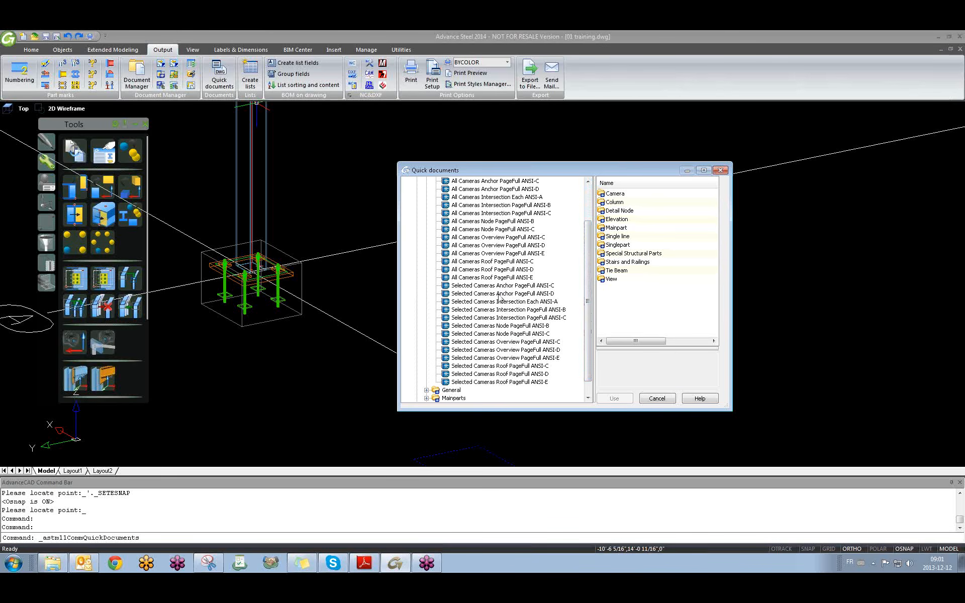
left_click(536, 286)
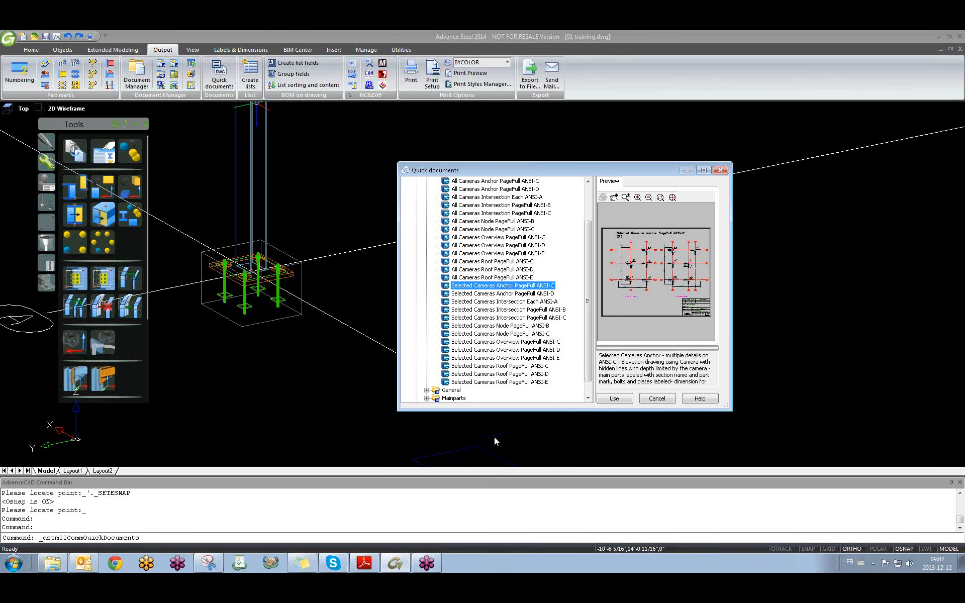
left_click(720, 170)
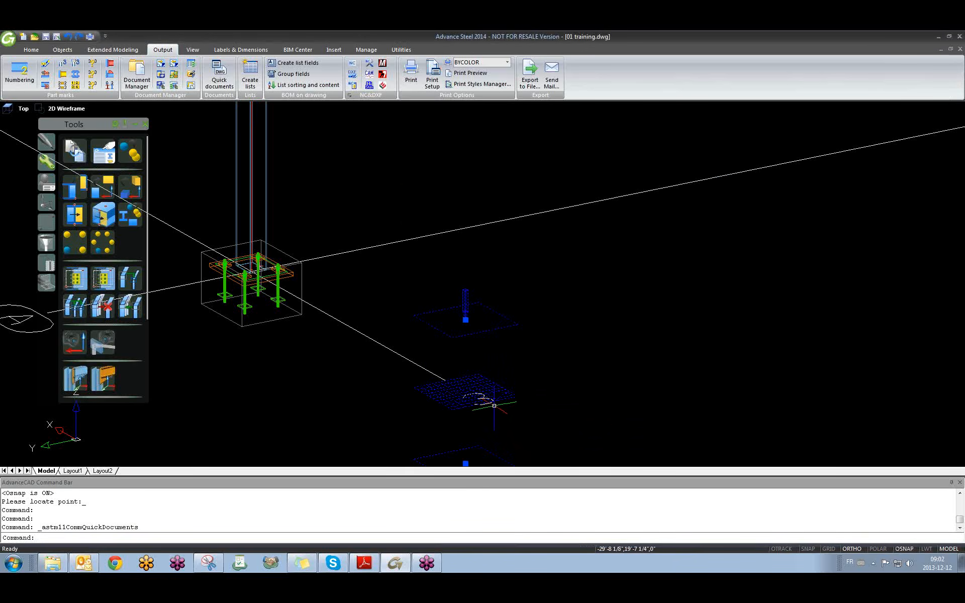
Confirm the anchor camera's type is Anchor plan, then bring back the Quick documents list.
double_click(480, 377)
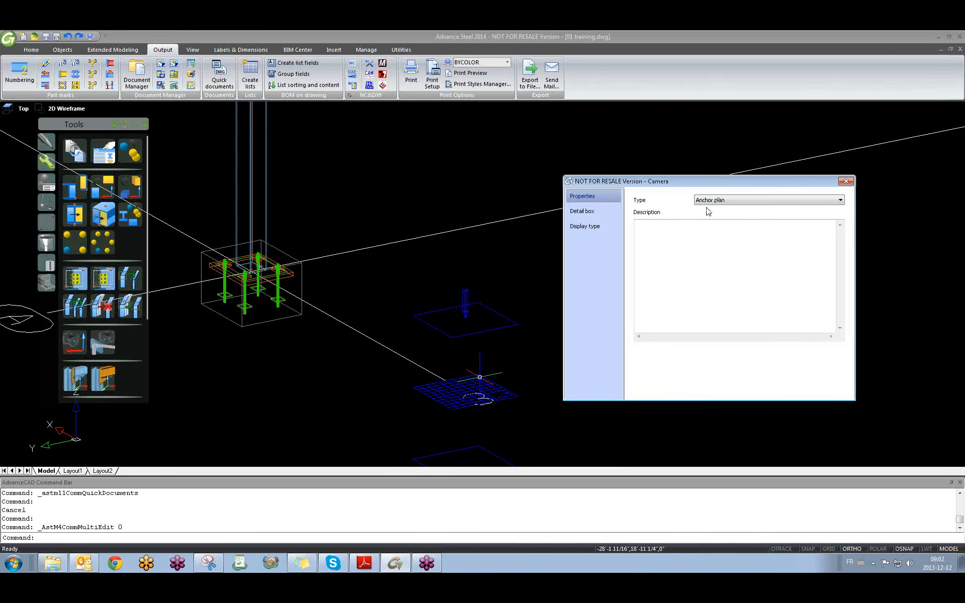
left_click(728, 203)
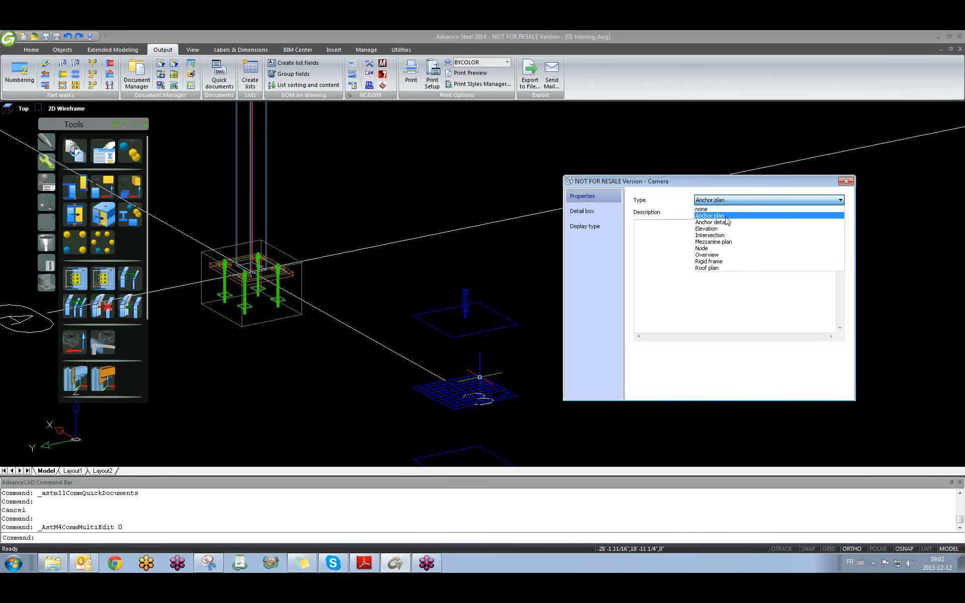
left_click(683, 197)
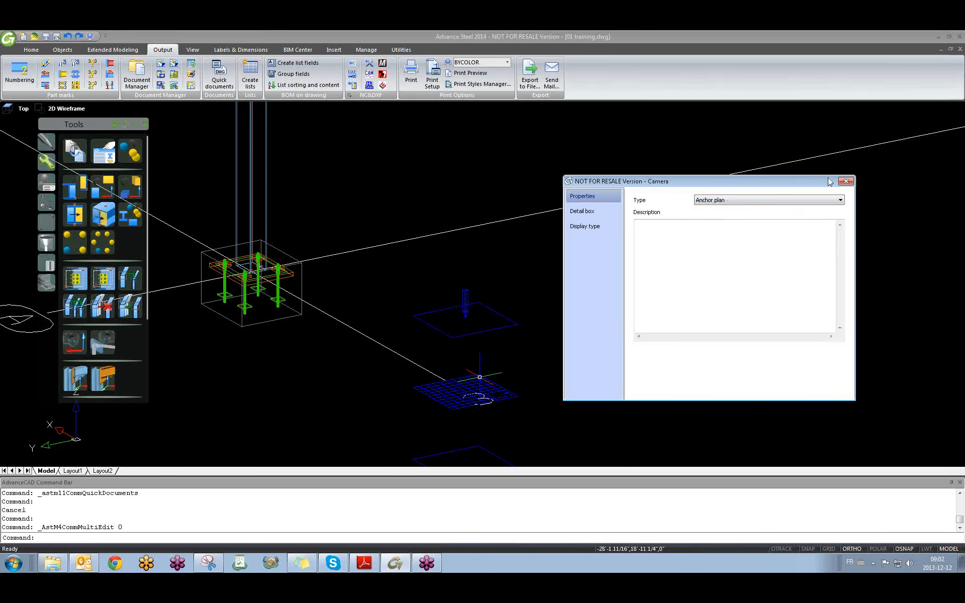
left_click(845, 181)
left_click(219, 76)
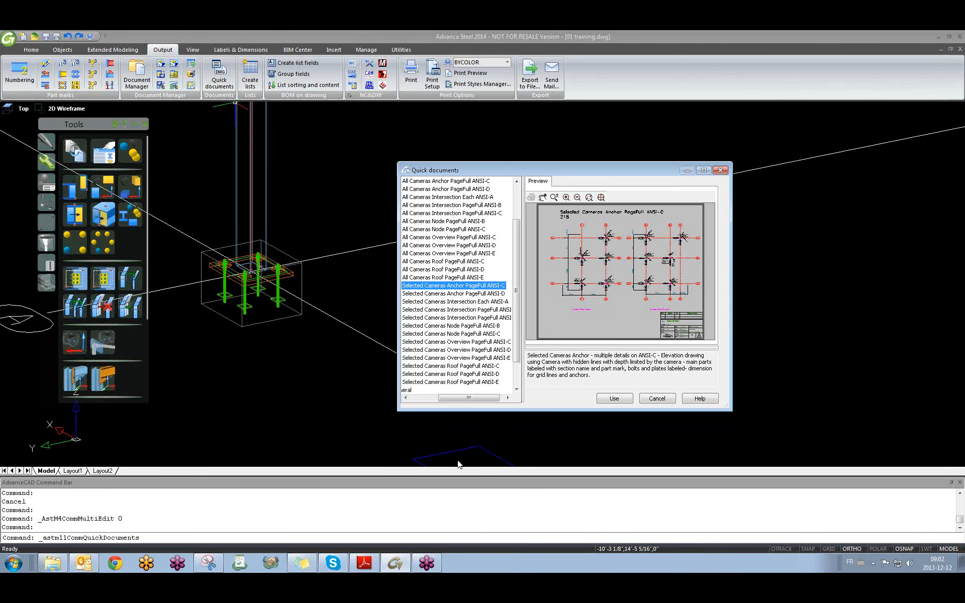
Run Selected Cameras Anchor PageFull ANSI-C on the selected anchor camera, accepting drawing number 3.
left_click(614, 398)
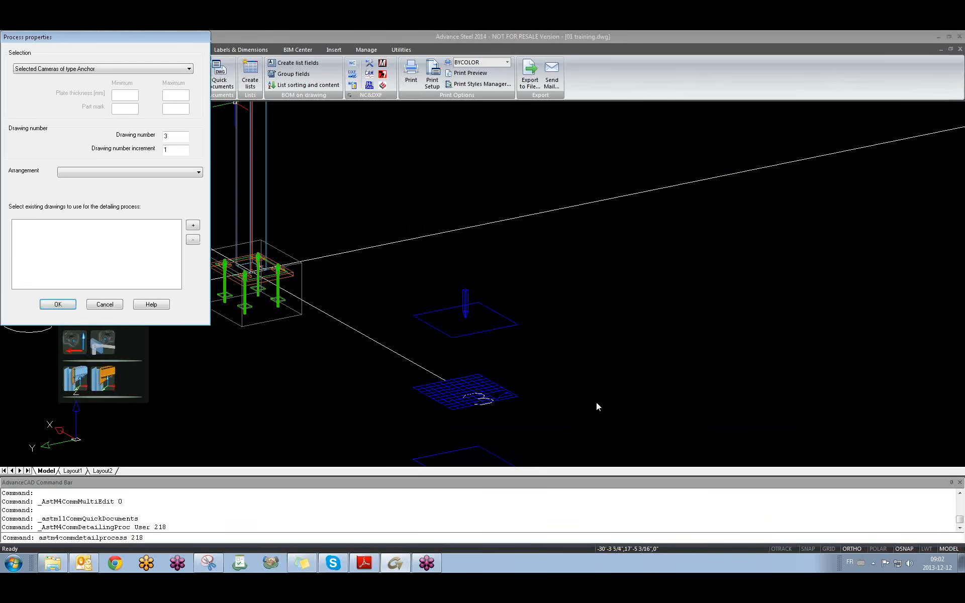
left_click(54, 304)
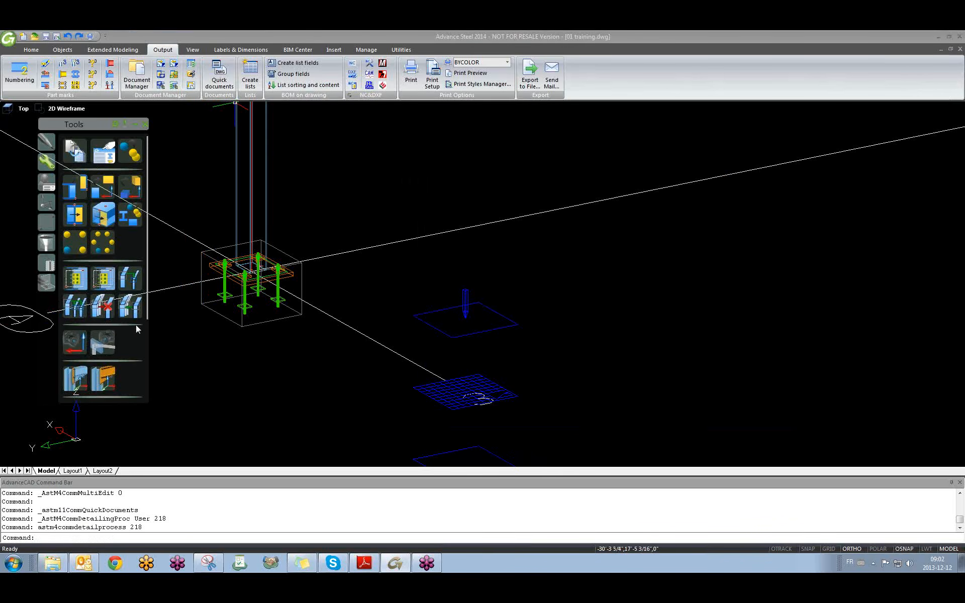
left_click(488, 381)
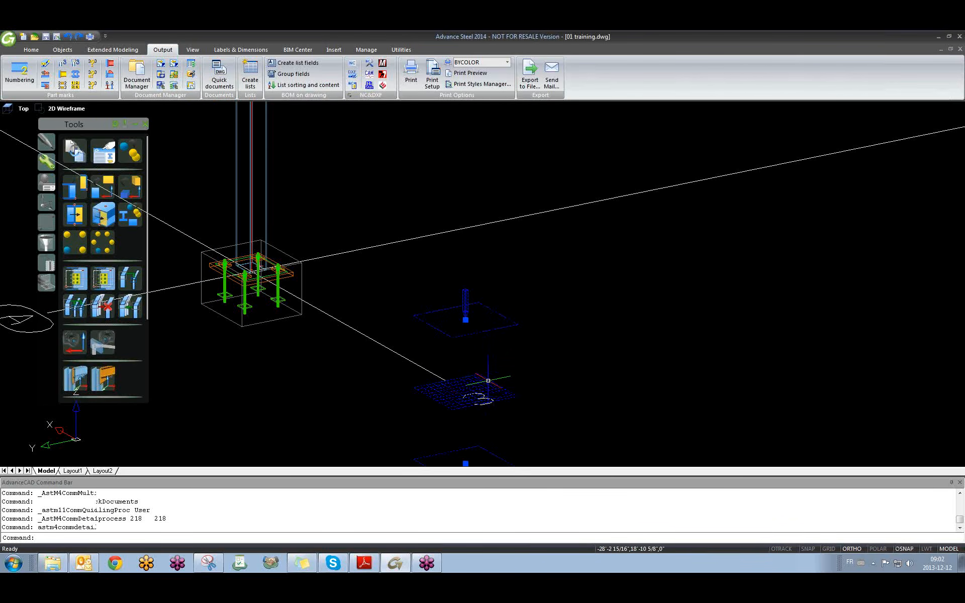
left_click(219, 75)
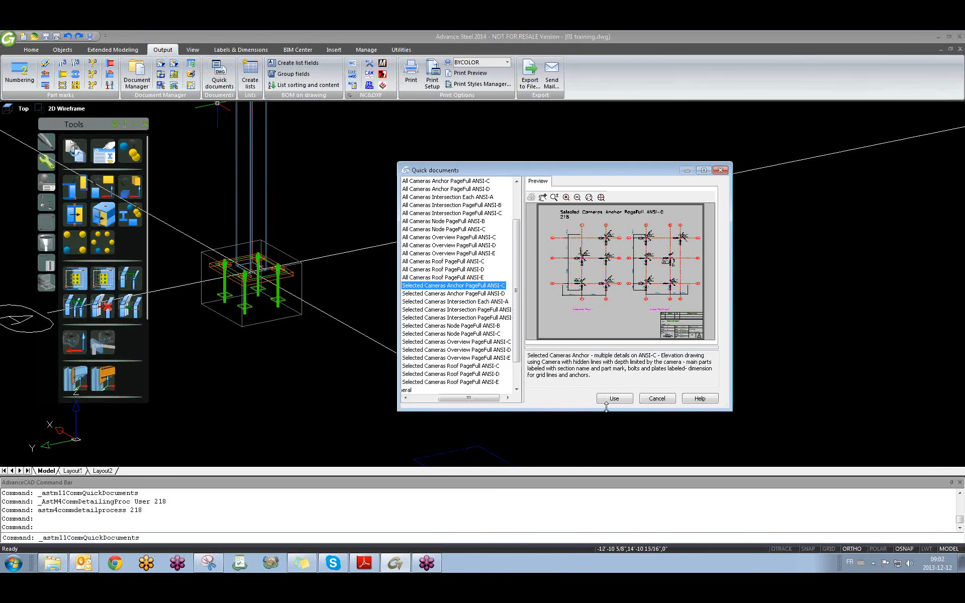
left_click(608, 400)
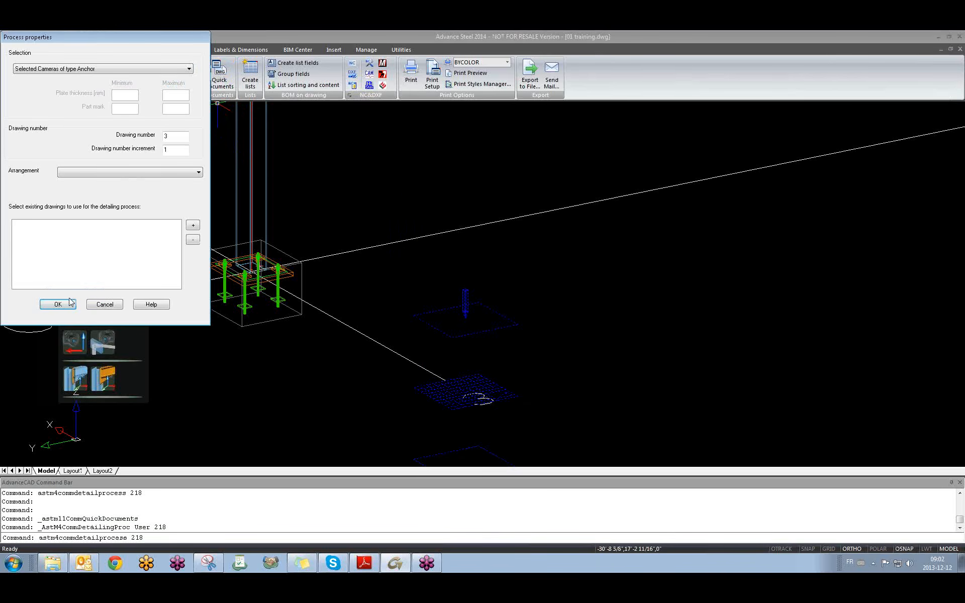
left_click(56, 304)
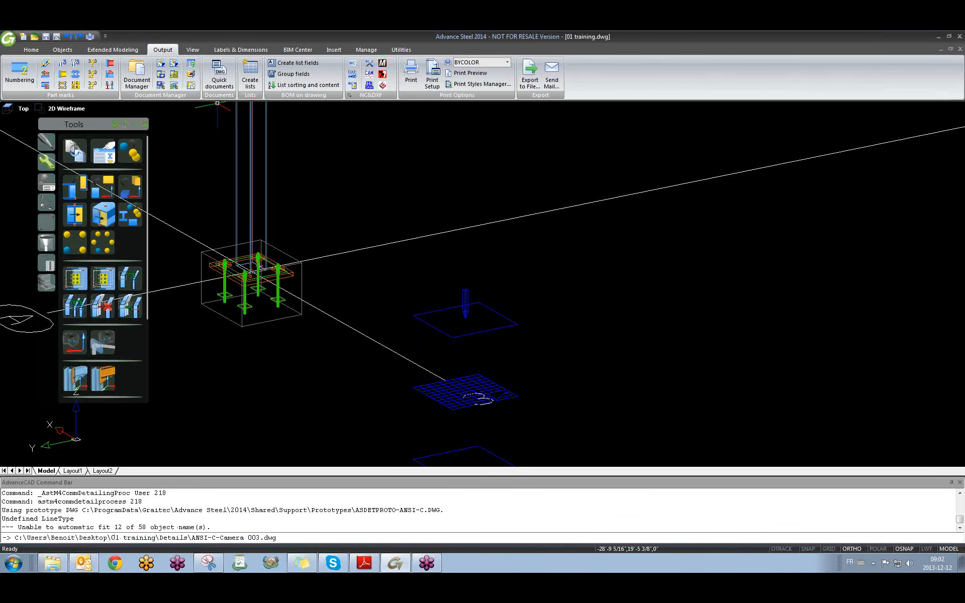
Clear the camera selection, then preview ANSI-C-Camera 003.dwg in Document Manager and open it.
left_click(474, 381)
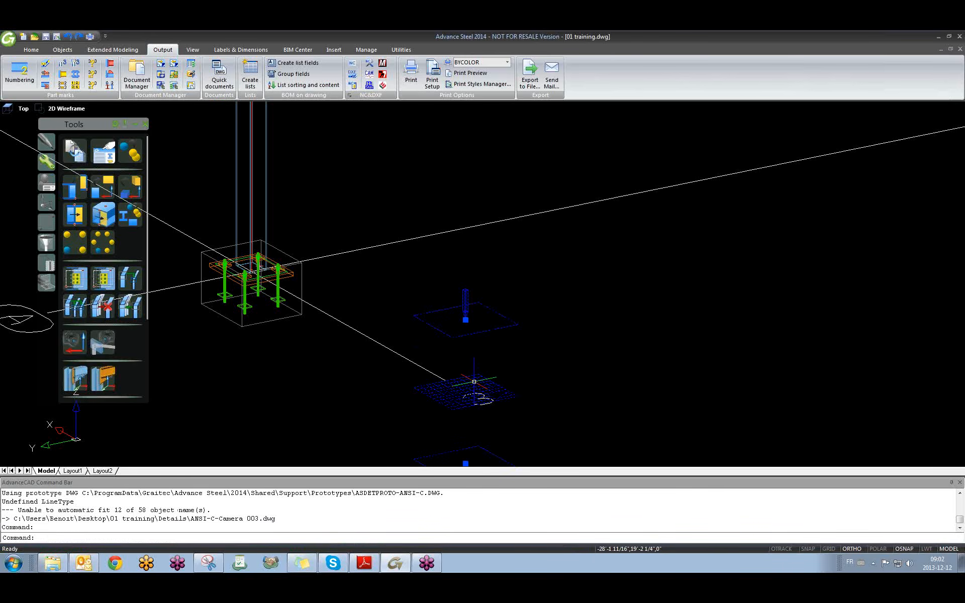
right_click(474, 382)
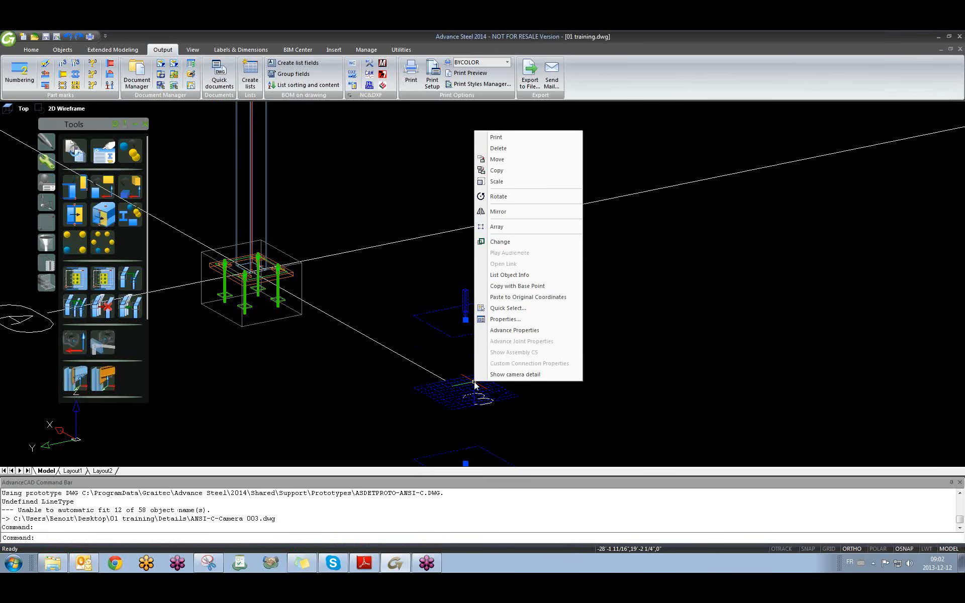
key("Escape")
key("Escape")
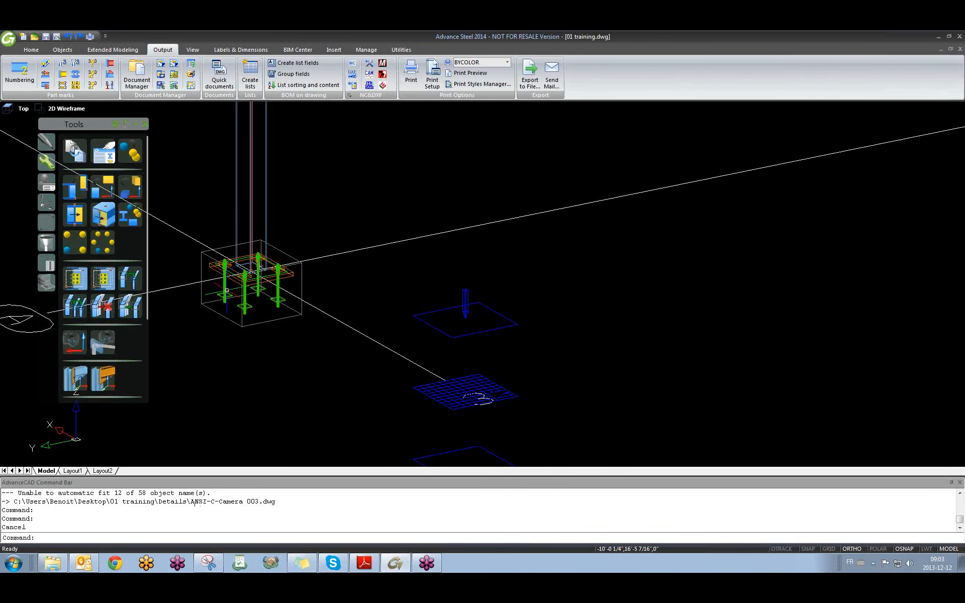
left_click(138, 79)
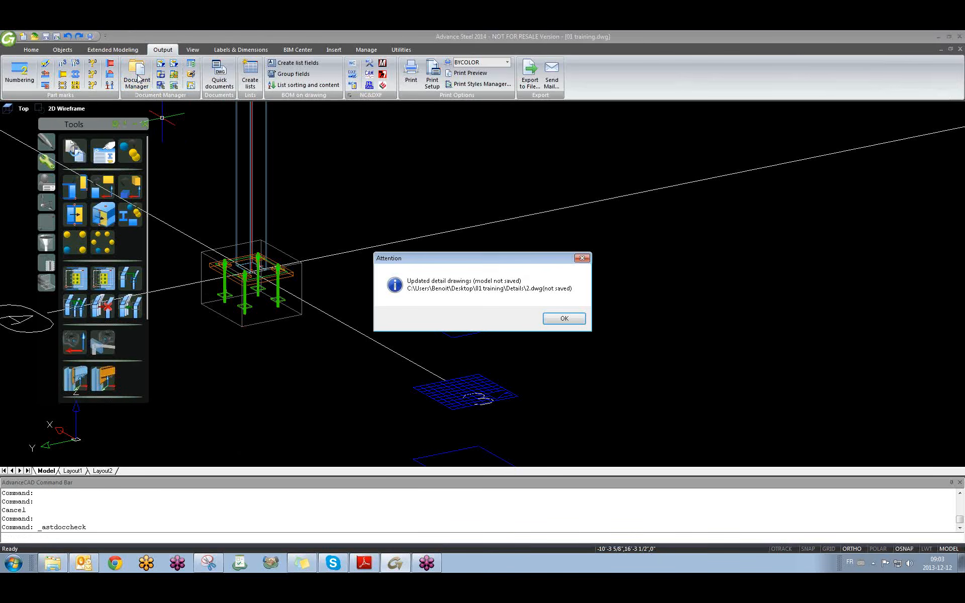
left_click(563, 318)
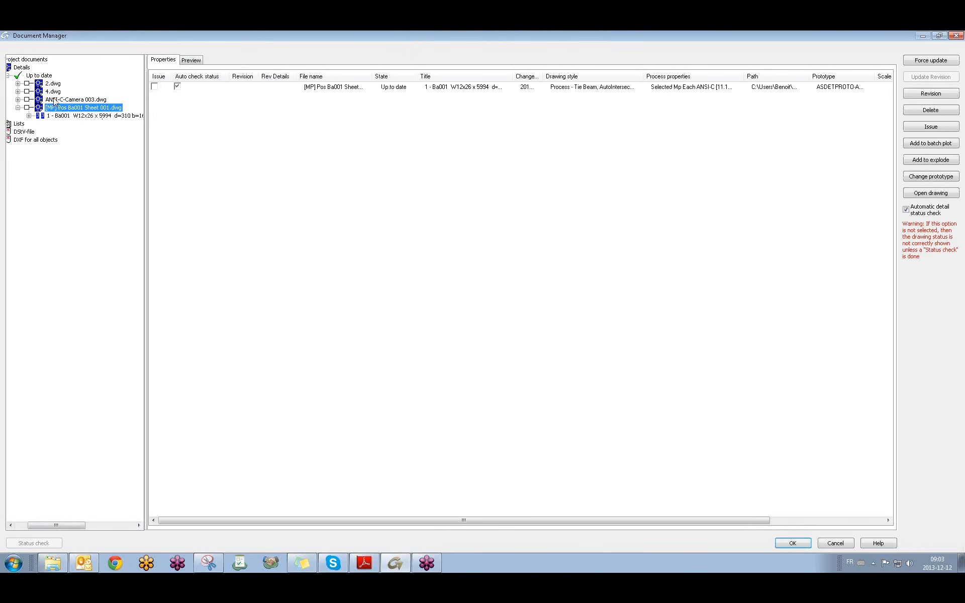
left_click(82, 100)
left_click(188, 61)
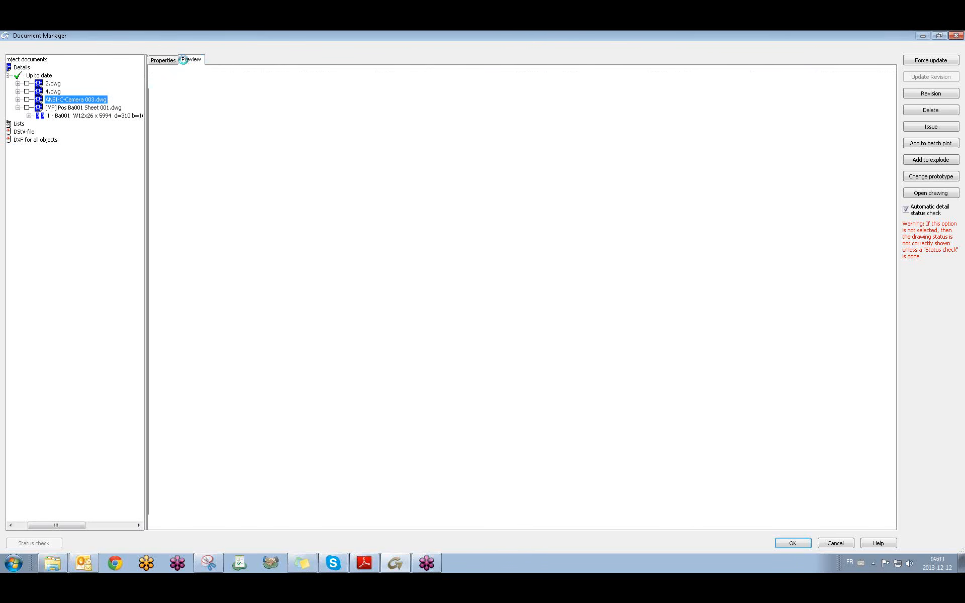
left_click(930, 193)
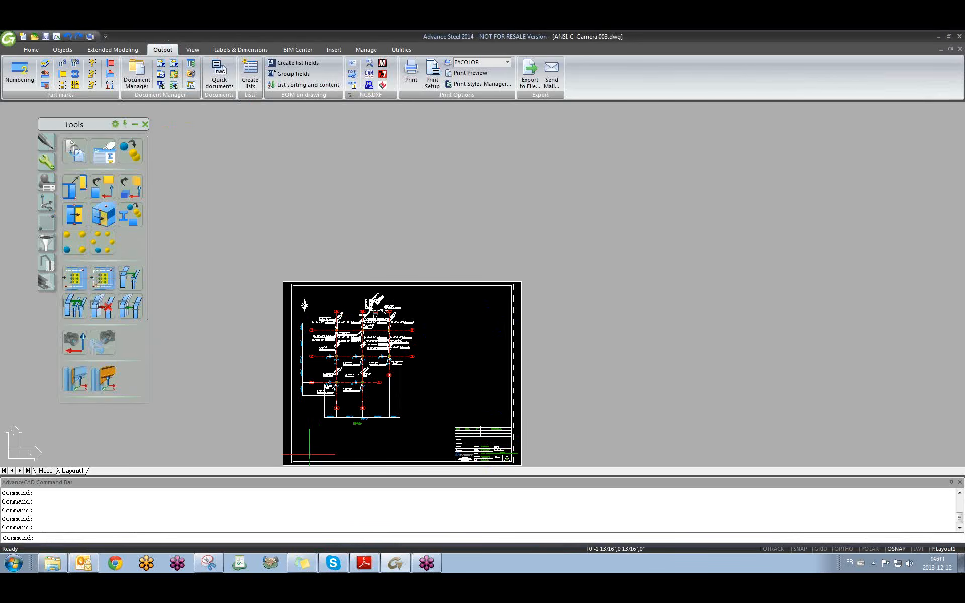
Bring the anchor plan sheet into view and pick a larger scale in its View properties.
scroll(369, 353, "up", 3)
scroll(332, 294, "up", 8)
scroll(303, 251, "down", 9)
middle_click_drag(450, 427, 449, 293)
scroll(449, 292, "down", 3)
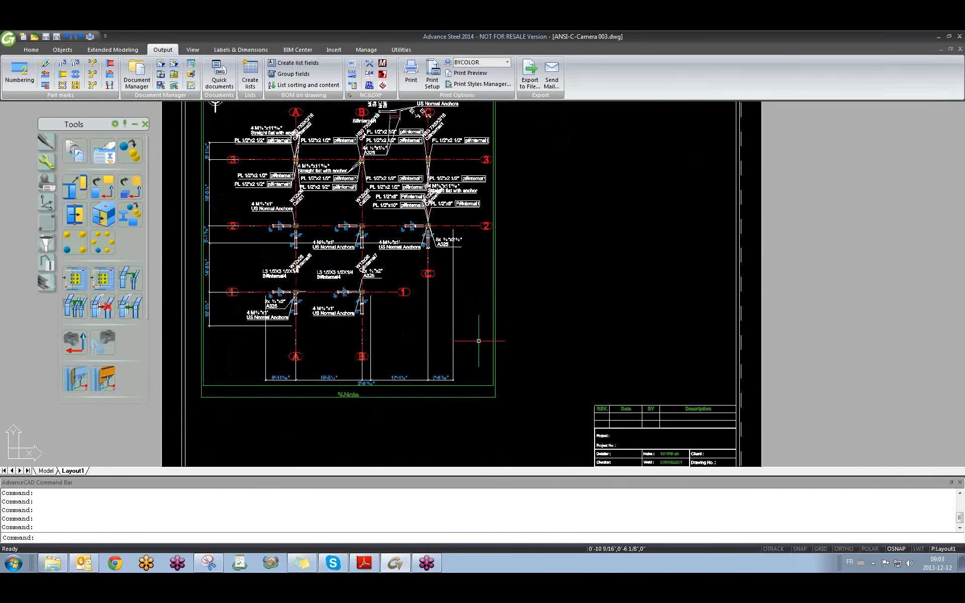
double_click(480, 385)
left_click(307, 186)
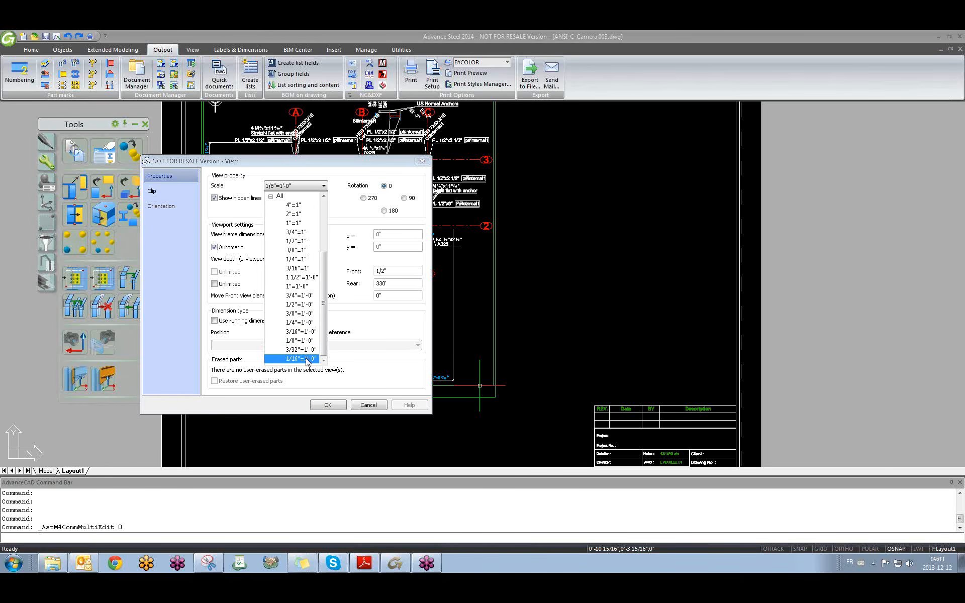
left_click(302, 304)
left_click(327, 404)
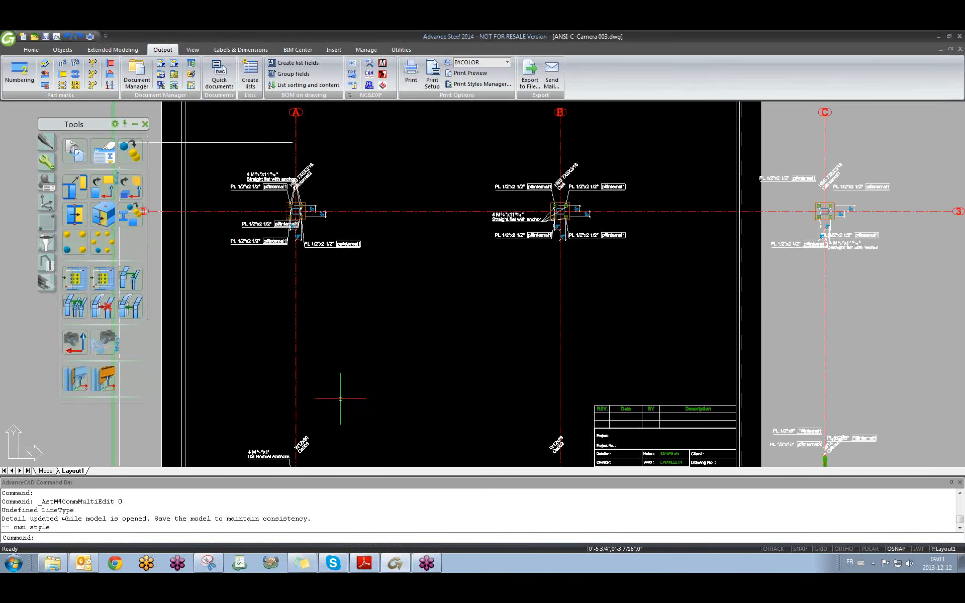
Set the anchor plan detail's scale to 1/4"=1'-0" and let it update.
scroll(402, 326, "down", 3)
scroll(370, 298, "up", 12)
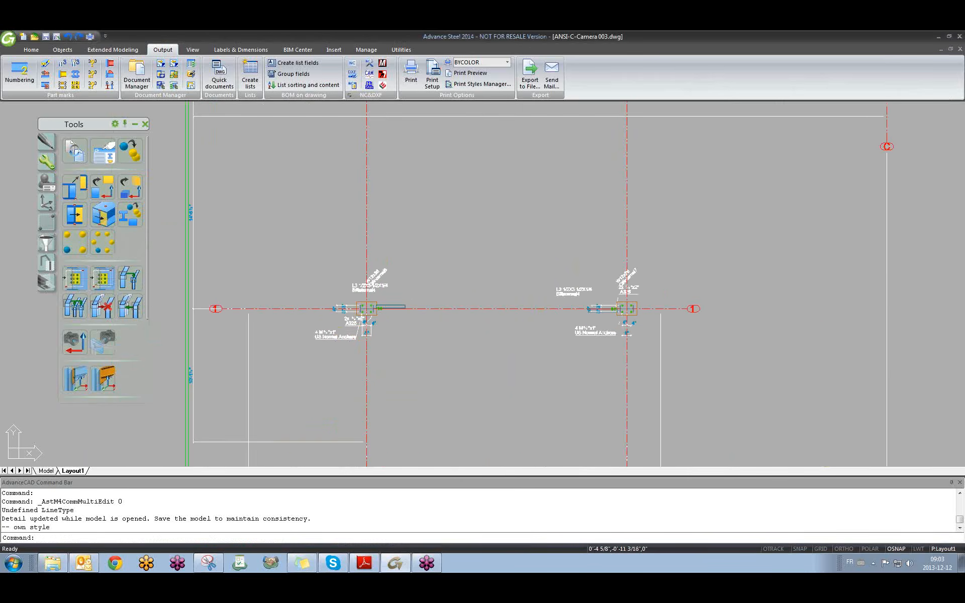
scroll(389, 329, "down", 10)
scroll(476, 375, "down", 3)
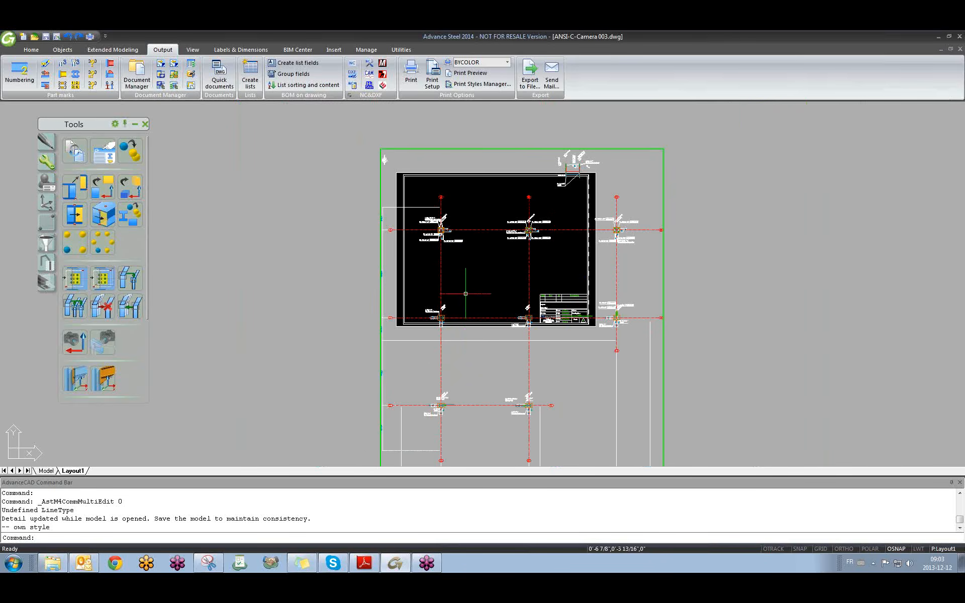
scroll(448, 236, "up", 2)
mouse_move(557, 275)
middle_mouse_down()
mouse_move(548, 306)
mouse_move(464, 155)
middle_mouse_up()
scroll(614, 360, "down", 3)
middle_click_drag(632, 390, 595, 352)
scroll(573, 392, "up", 8)
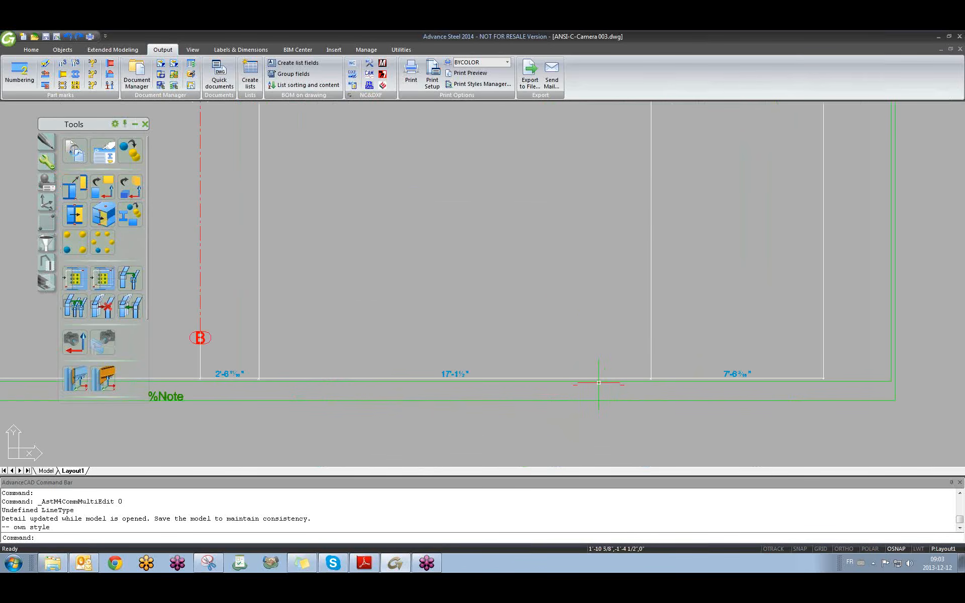
double_click(600, 383)
left_click(305, 187)
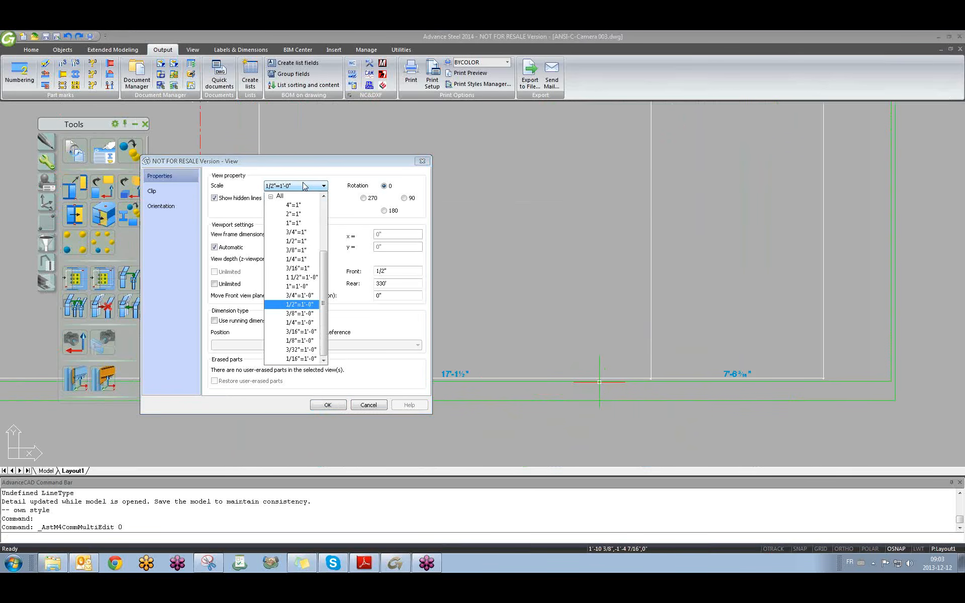
left_click(310, 323)
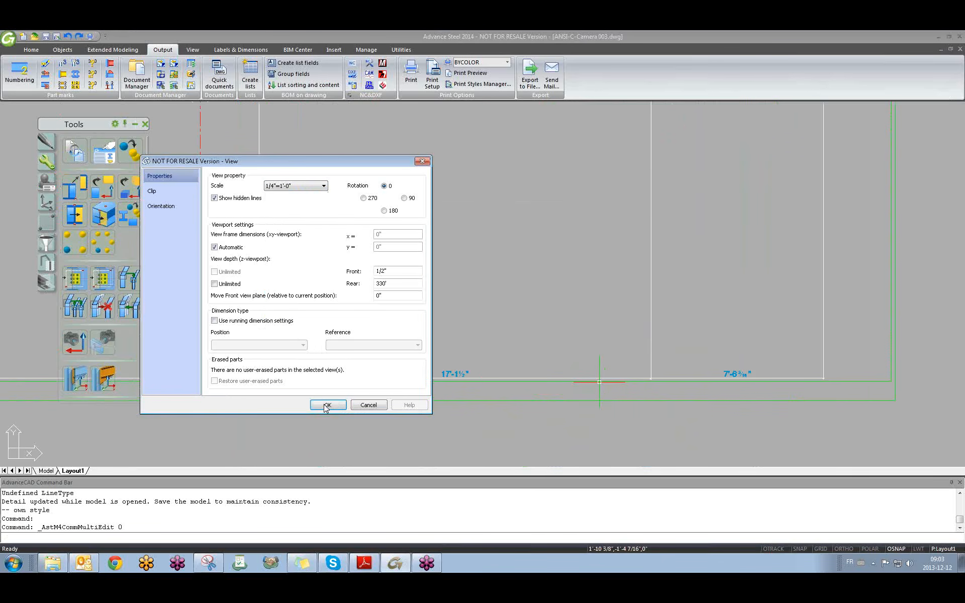
left_click(327, 405)
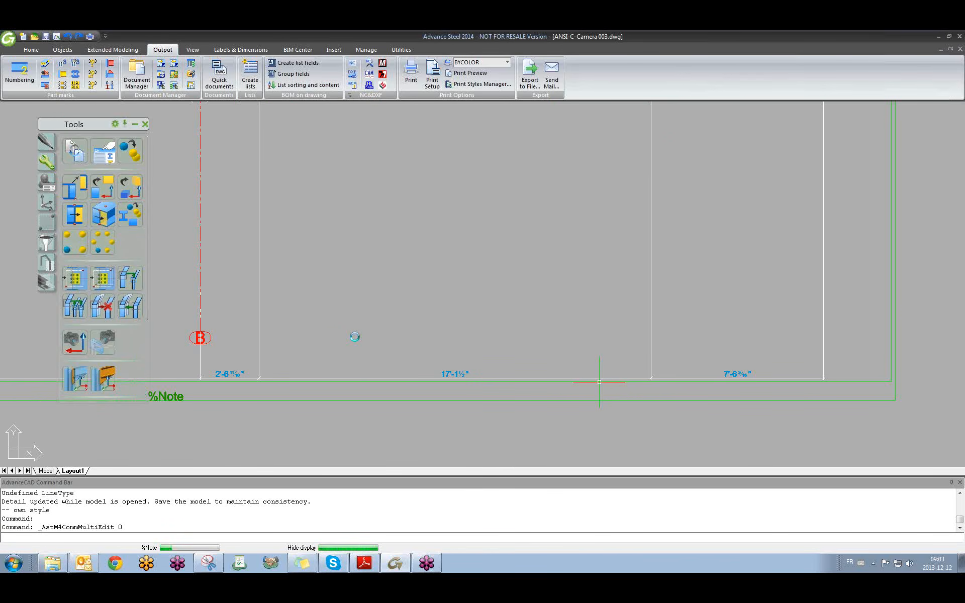
Inspect the rescaled grid-2 column base details, then close ANSI-C-Camera 003.dwg.
scroll(355, 337, "down", 8)
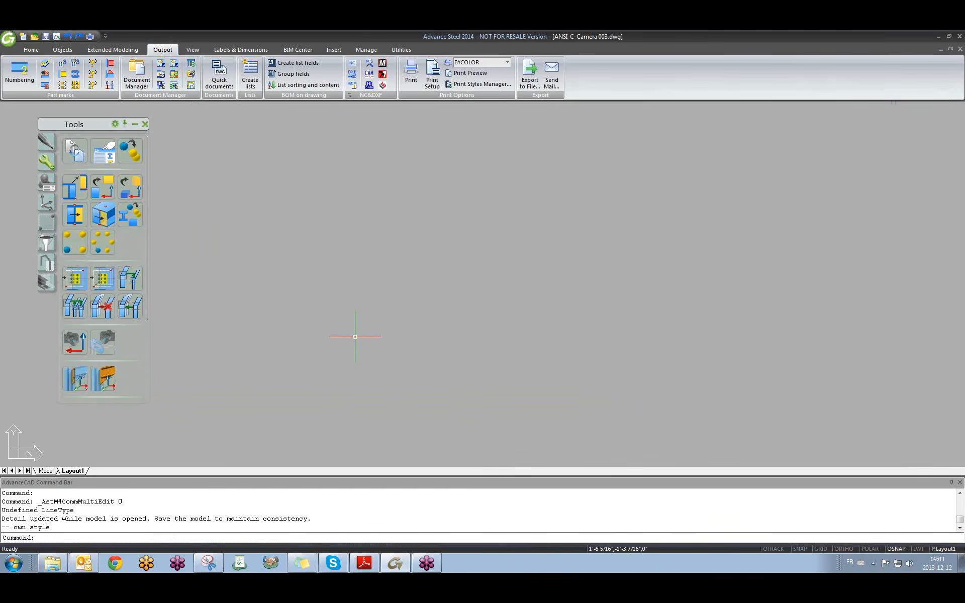
scroll(355, 338, "up", 10)
scroll(324, 322, "down", 2)
scroll(325, 321, "up", 8)
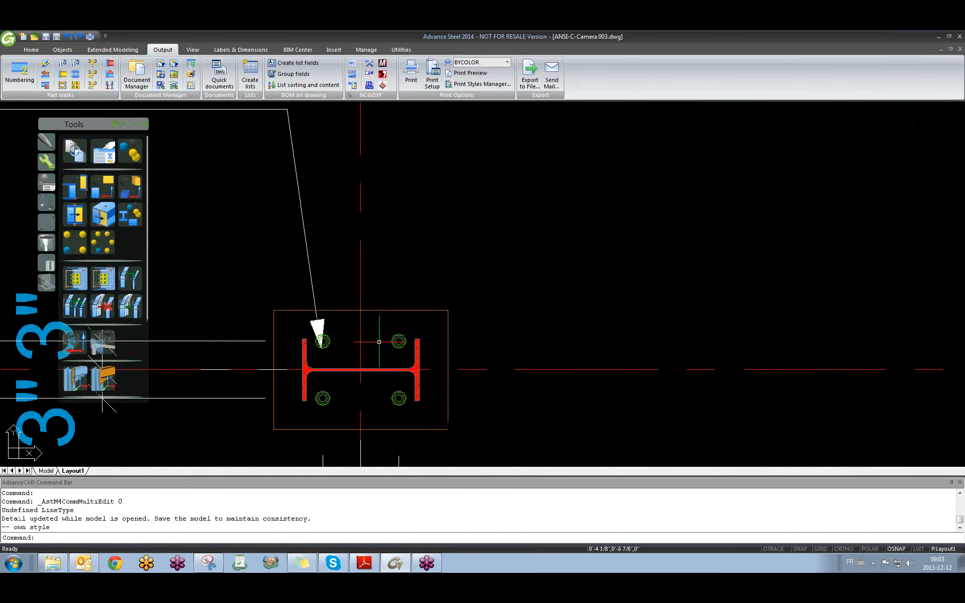
scroll(379, 341, "down", 8)
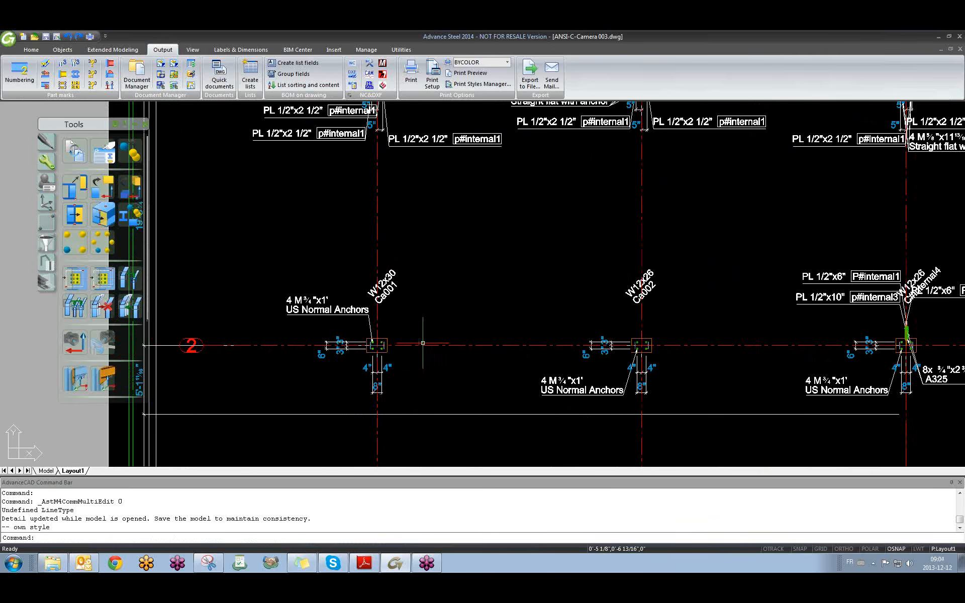
middle_click_drag(457, 125, 434, 253)
scroll(352, 202, "up", 10)
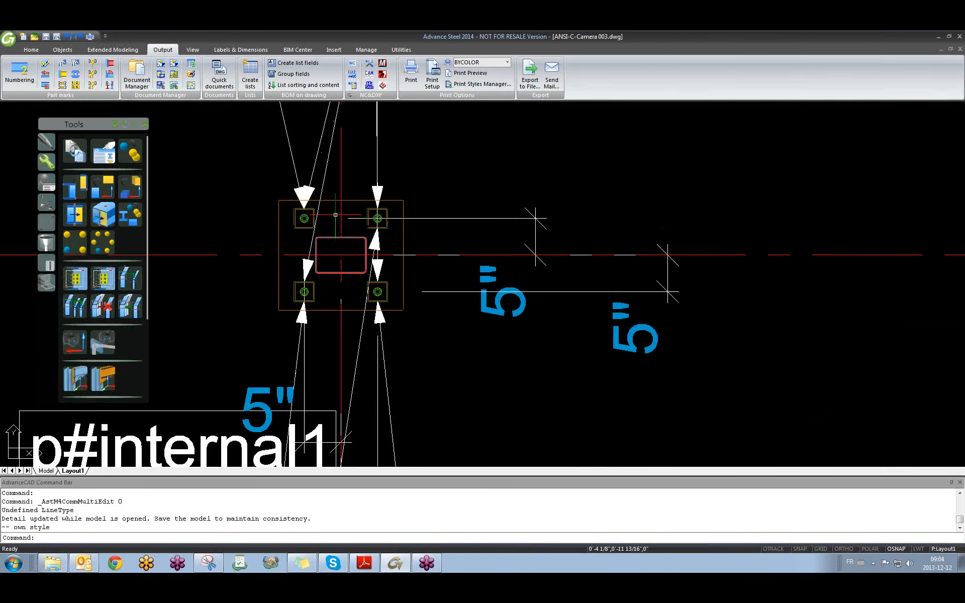
scroll(307, 217, "down", 4)
scroll(307, 217, "down", 5)
scroll(335, 225, "up", 5)
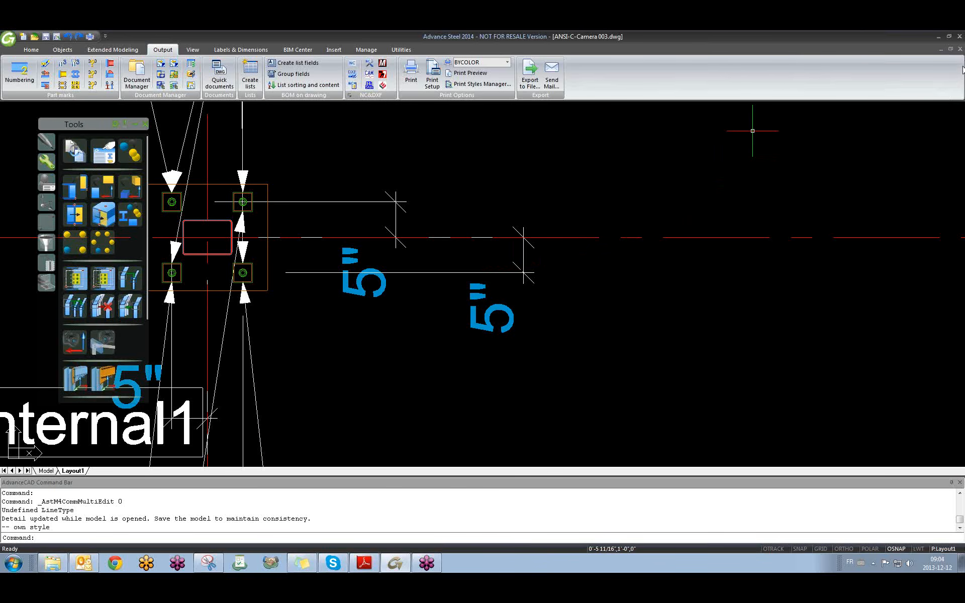
left_click(960, 49)
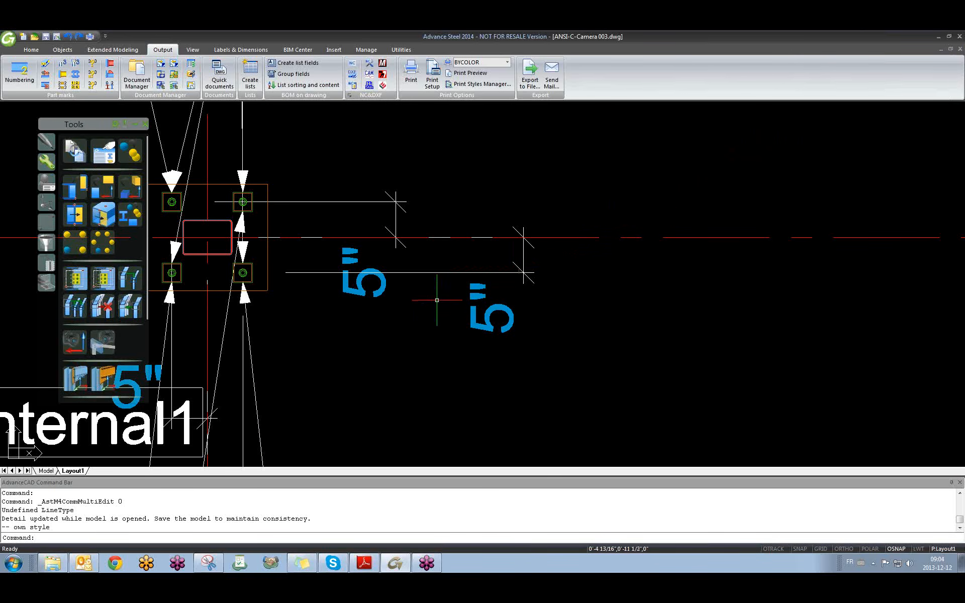
scroll(425, 307, "down", 3)
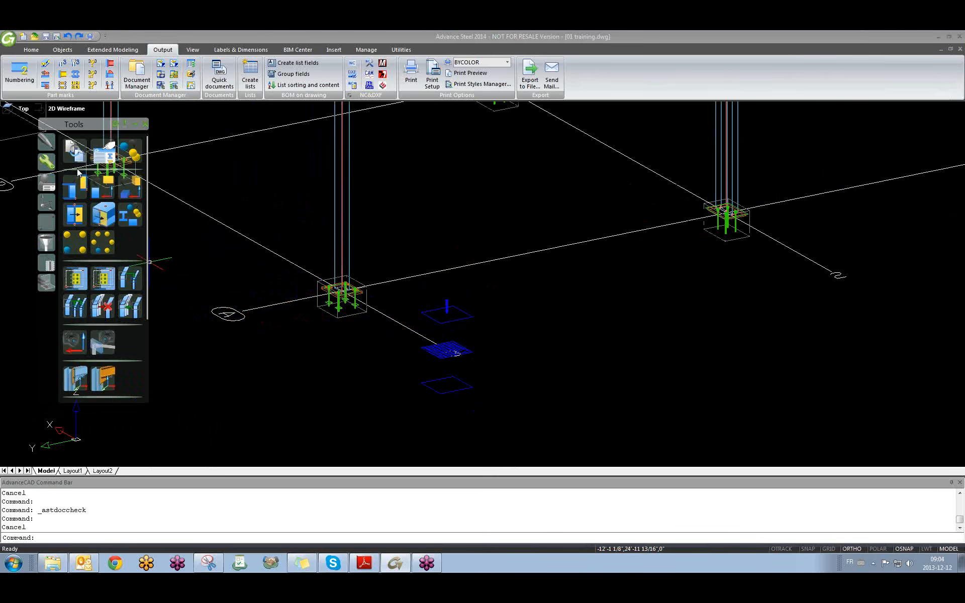
Move the Tools palette aside and return to the general modelling tool set.
mouse_move(97, 129)
left_mouse_down()
mouse_move(674, 154)
mouse_move(639, 164)
left_mouse_up()
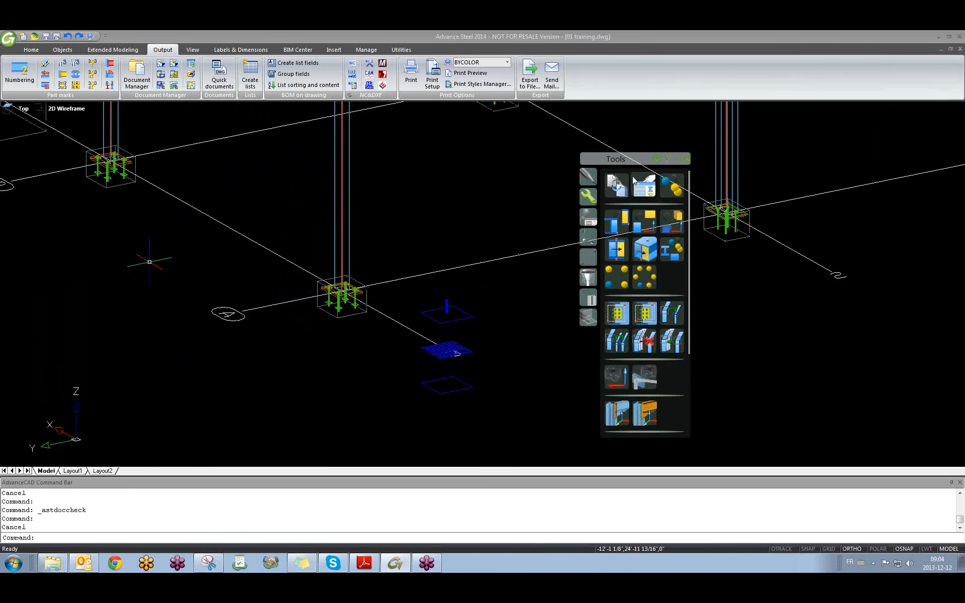
left_click(591, 179)
scroll(647, 292, "down", 1)
scroll(647, 291, "up", 1)
left_click(587, 199)
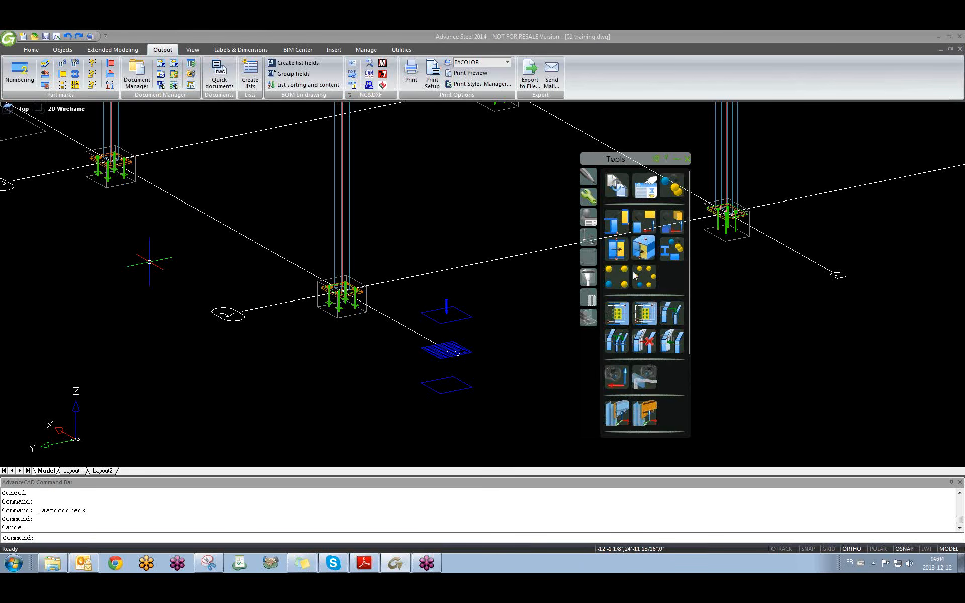
Create a camera at a point near the column bases, leaving its type as none.
left_click(616, 376)
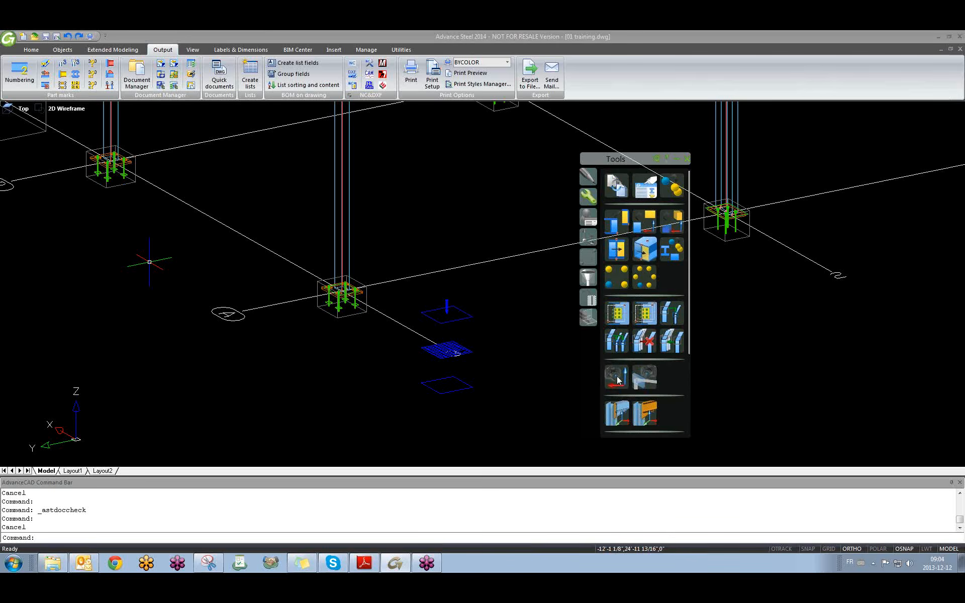
scroll(277, 374, "down", 2)
scroll(201, 374, "up", 5)
scroll(252, 367, "down", 7)
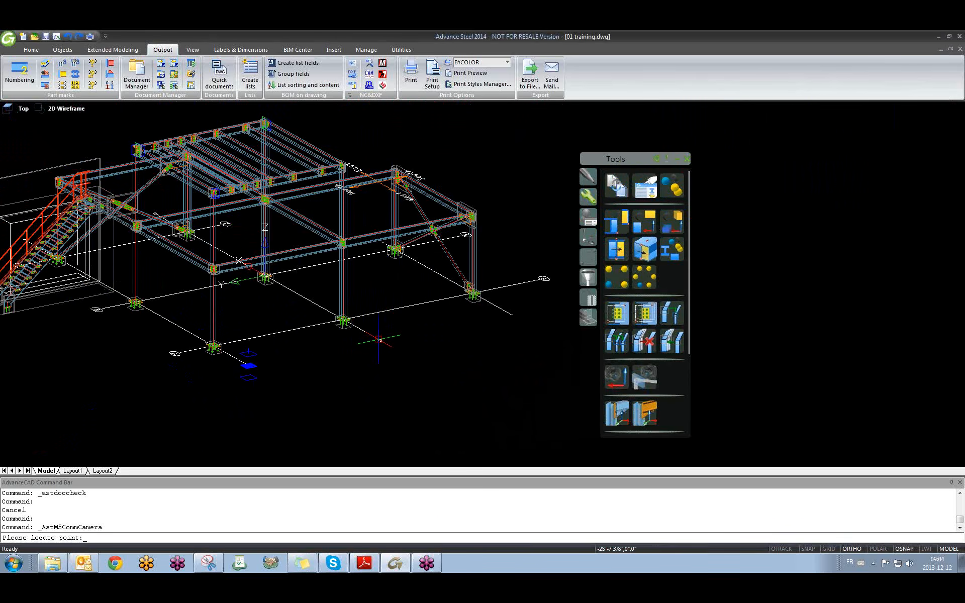
left_click(378, 339)
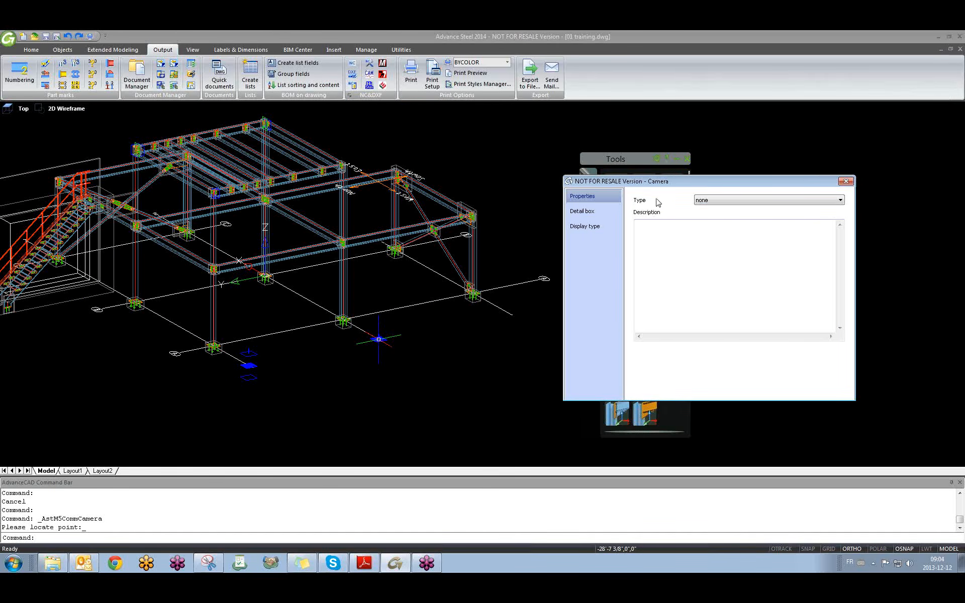
left_click(705, 201)
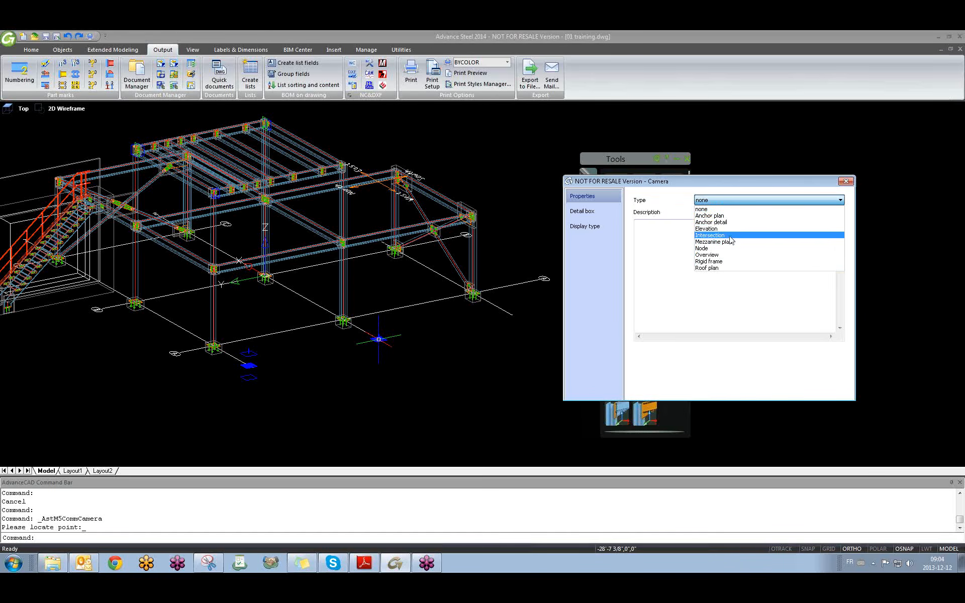
left_click(670, 202)
left_click(707, 202)
left_click(680, 201)
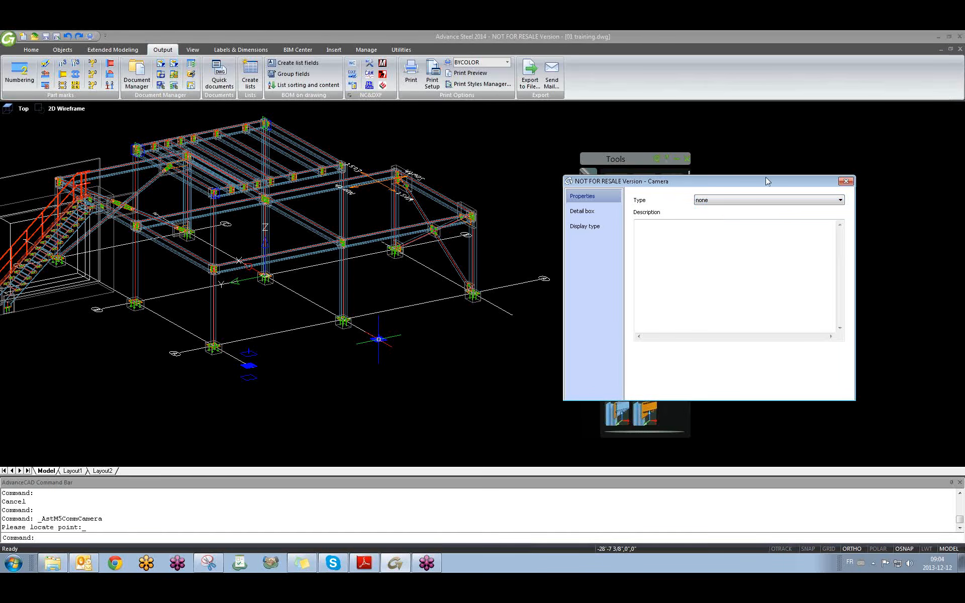
left_click(846, 181)
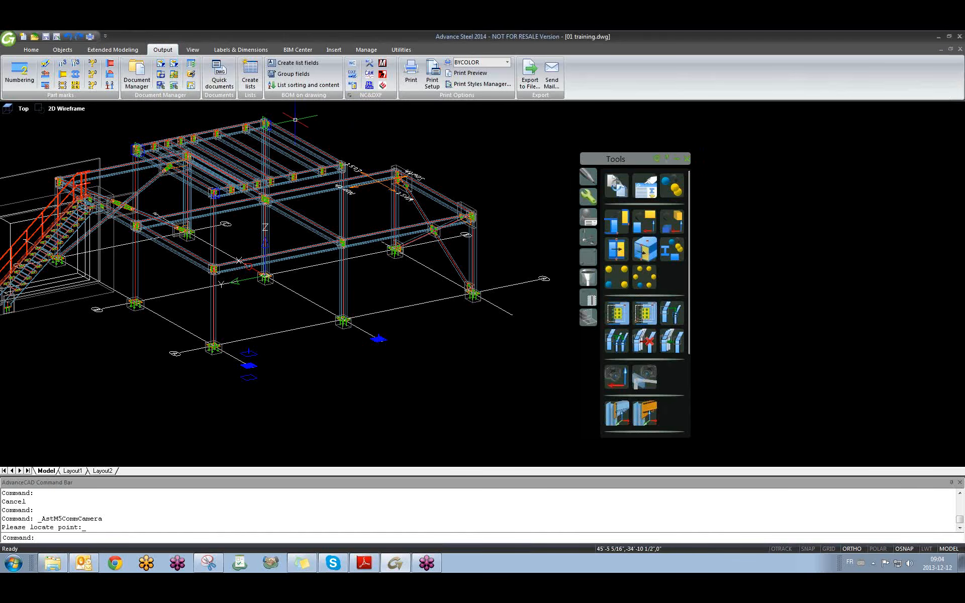
left_click(219, 75)
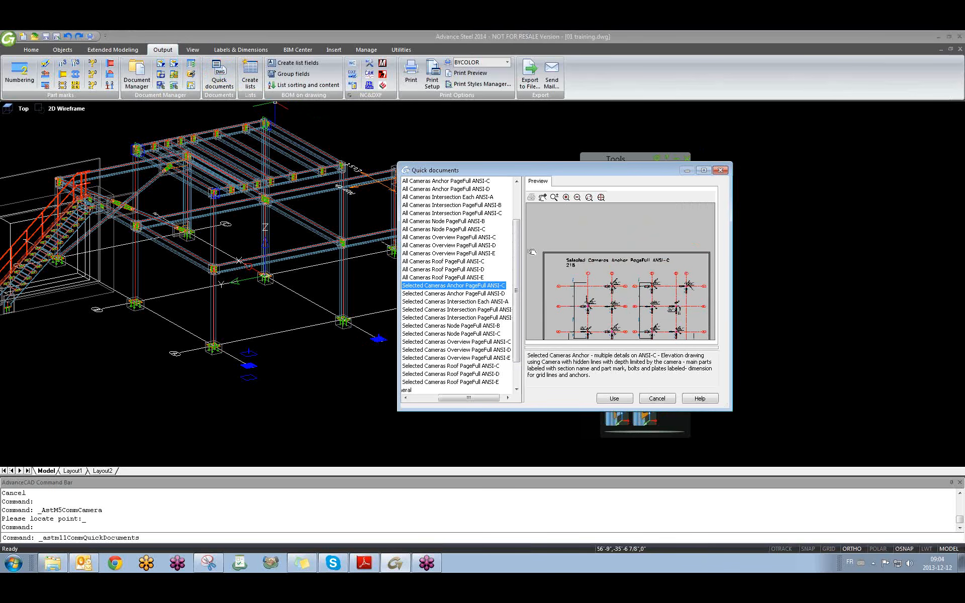
left_click_drag(523, 252, 596, 249)
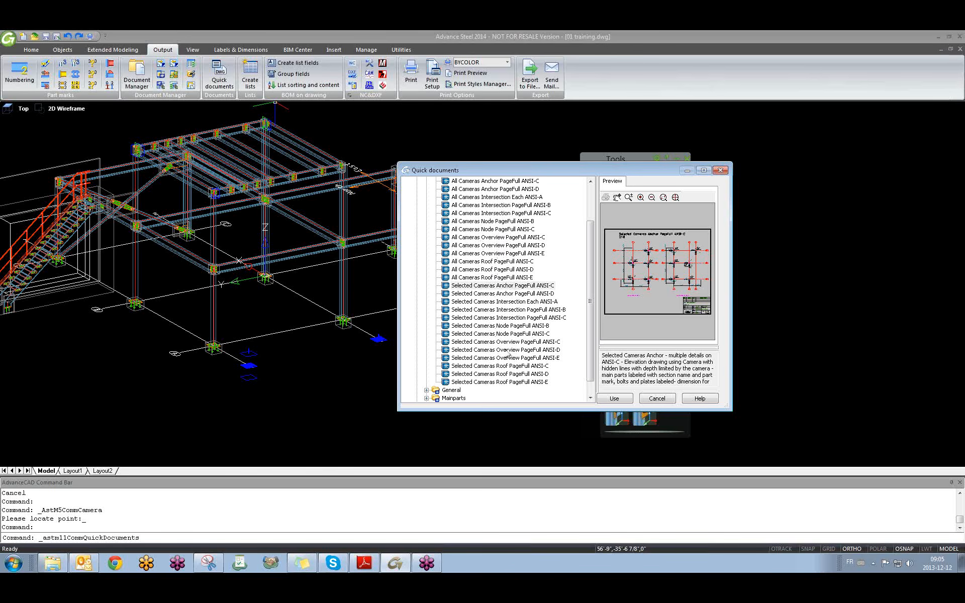
left_click(721, 170)
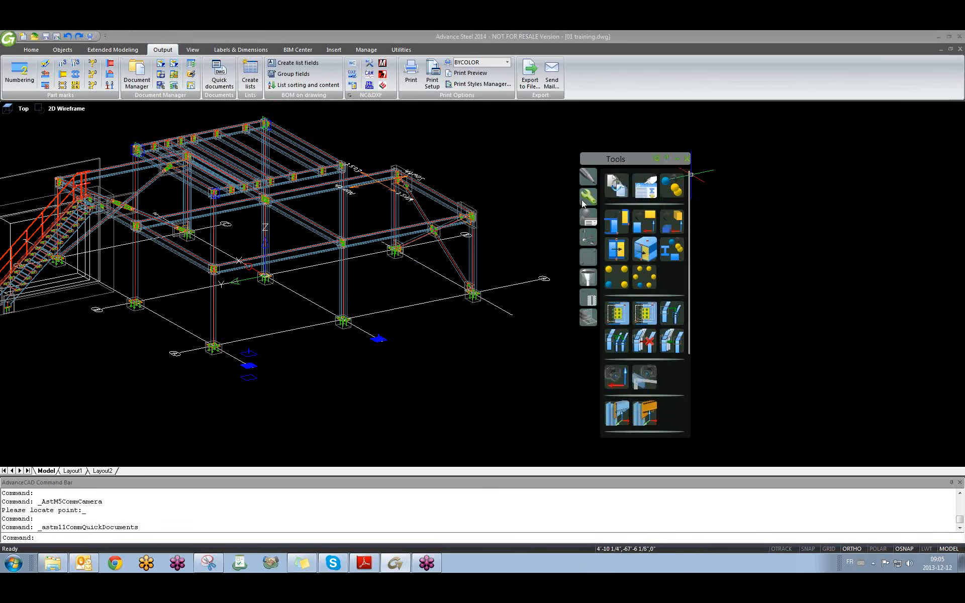
scroll(347, 381, "up", 4)
scroll(375, 376, "up", 2)
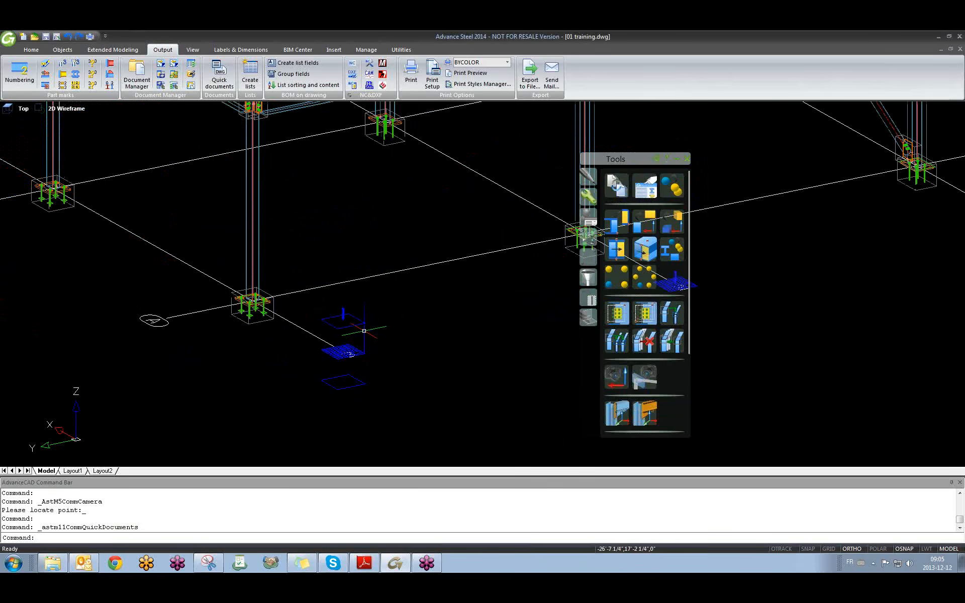
left_click(219, 76)
left_click_drag(518, 281, 571, 274)
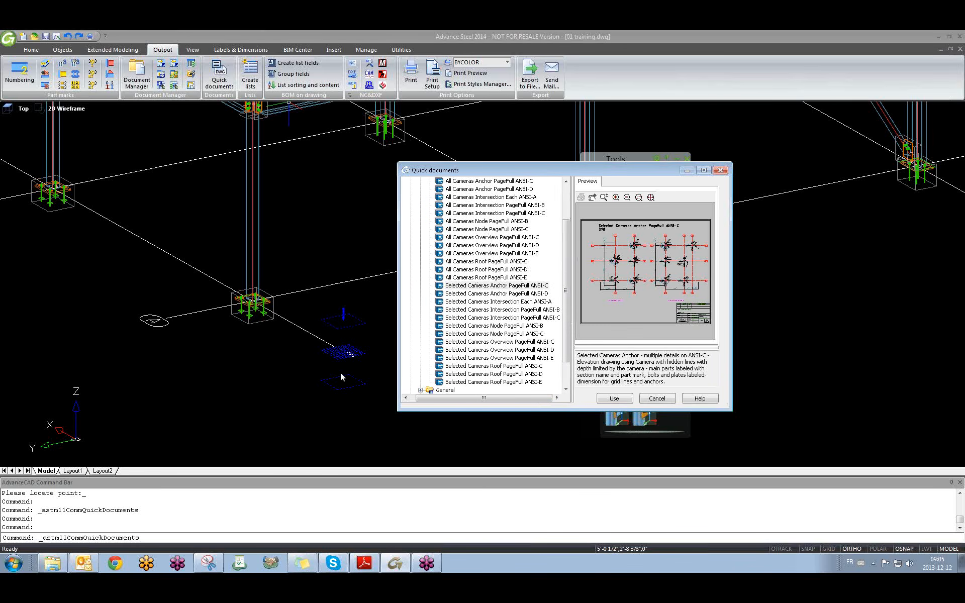
scroll(568, 256, "down", 1)
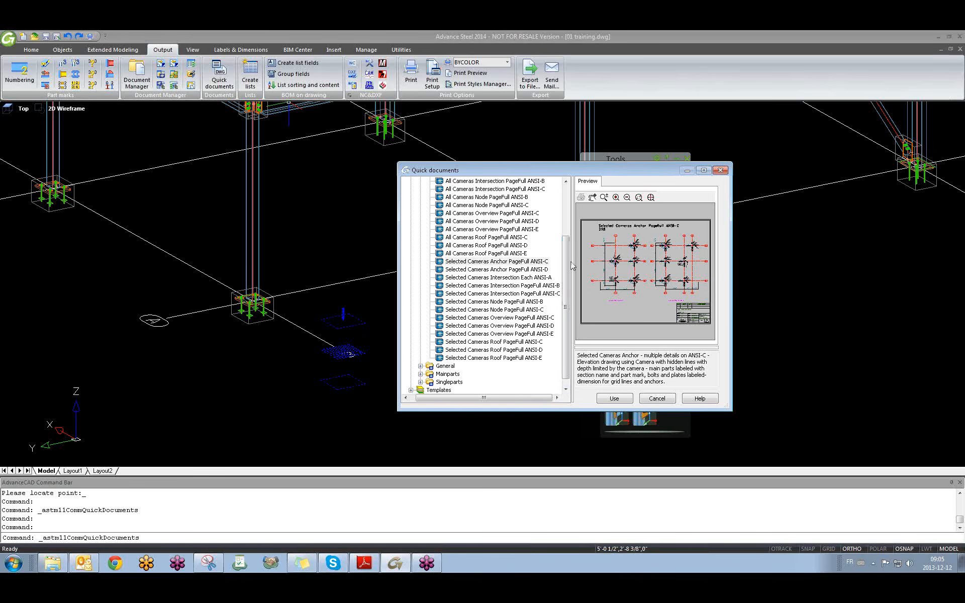
left_click(721, 171)
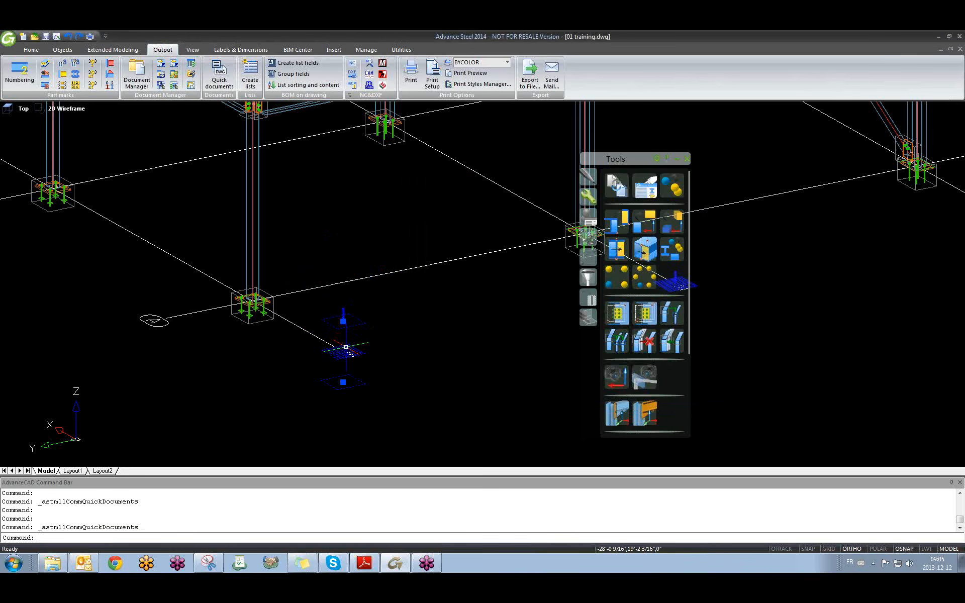
key("Escape")
Check created documents in Document Manager and acknowledge the updated drawings notice.
left_click(135, 76)
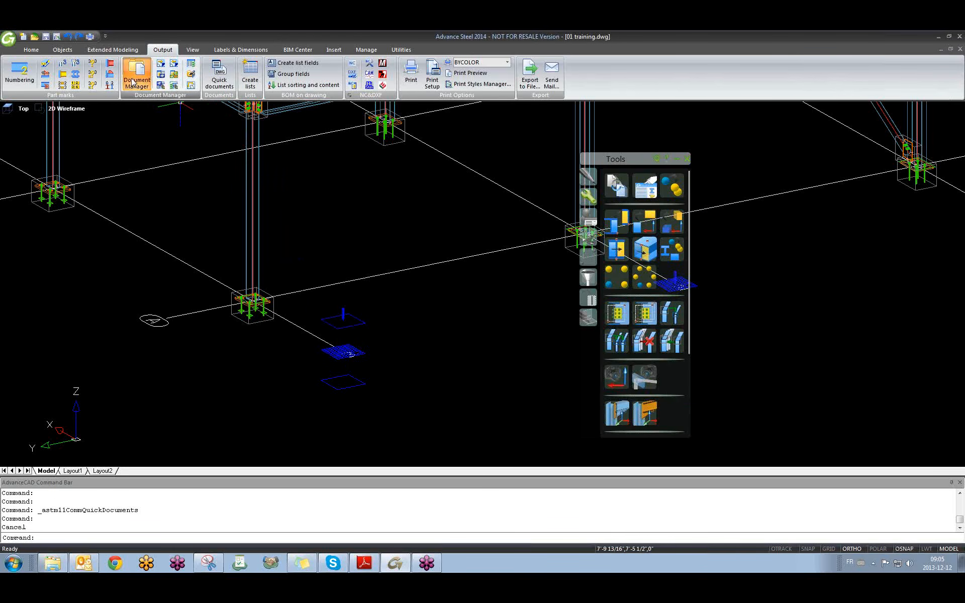
left_click(564, 325)
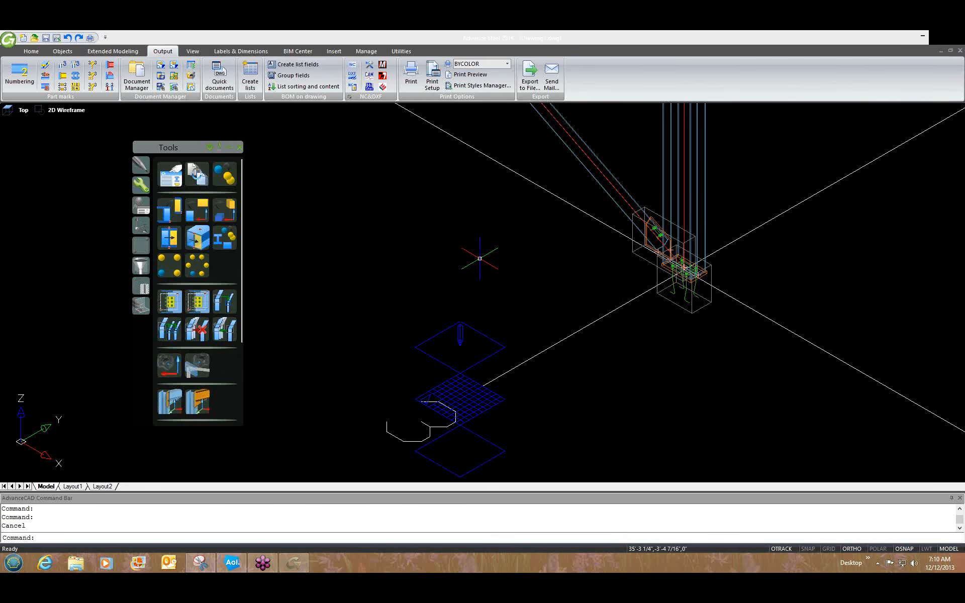
Window-select the base-plate camera and open its Camera properties.
left_click(480, 258)
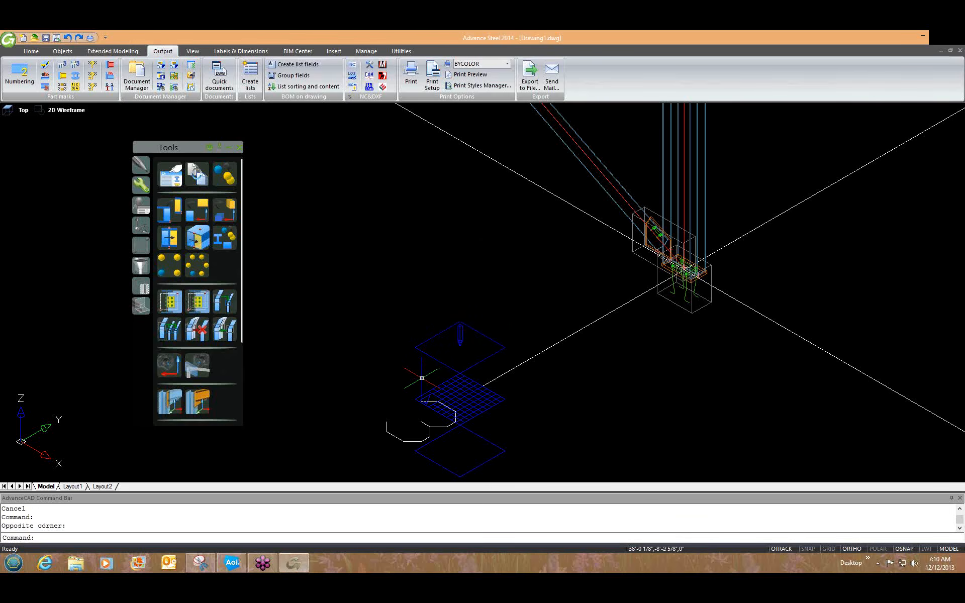
left_click(427, 390)
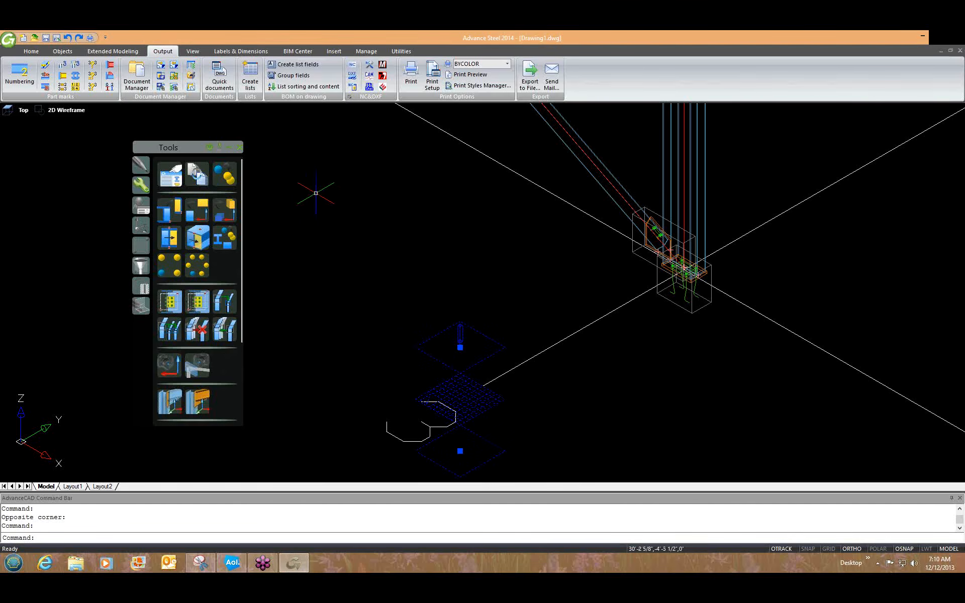
right_click(432, 389)
double_click(433, 388)
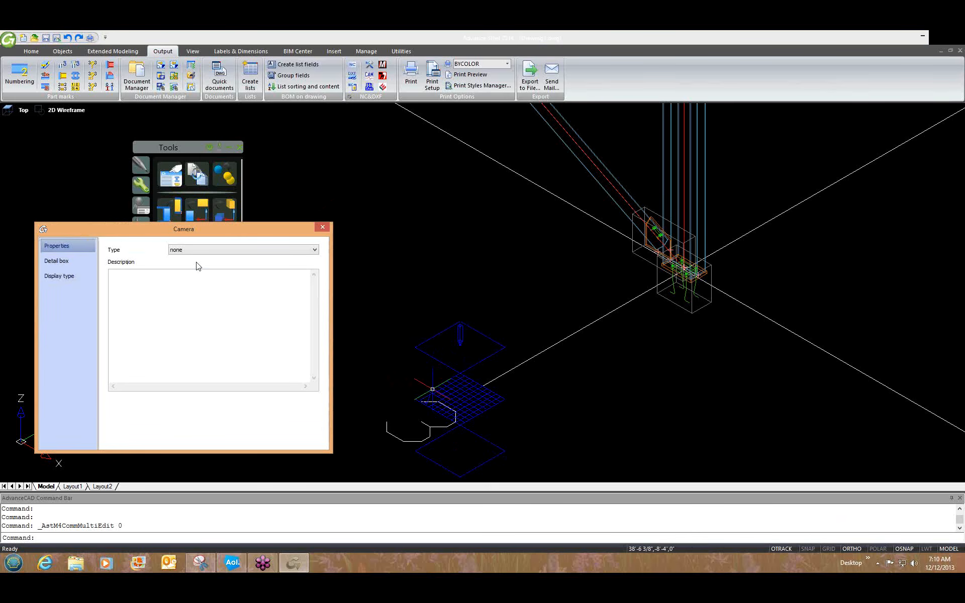
Set the camera type to Anchor plan, review the Detail box page, and close the dialog.
left_click(212, 249)
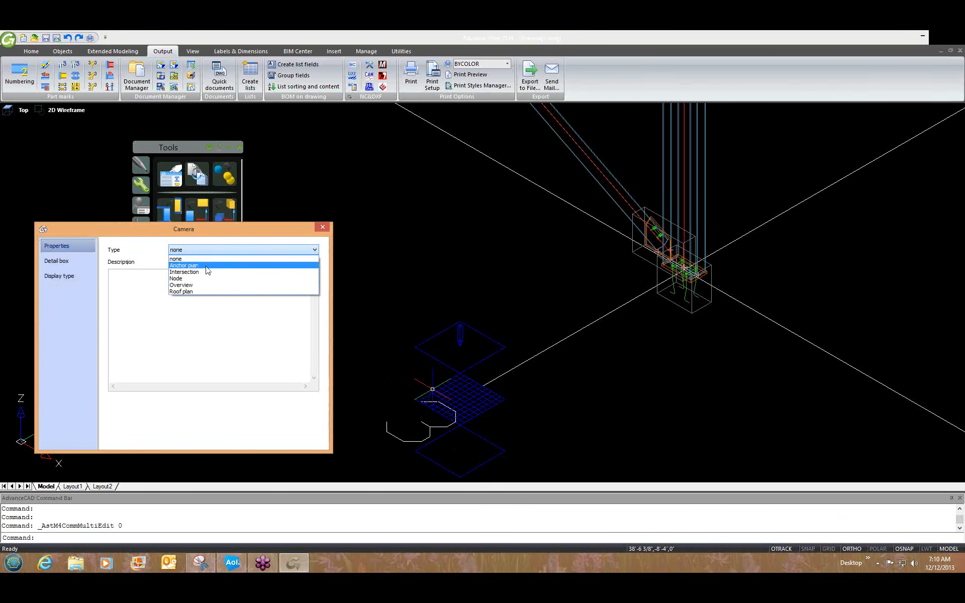
left_click(209, 266)
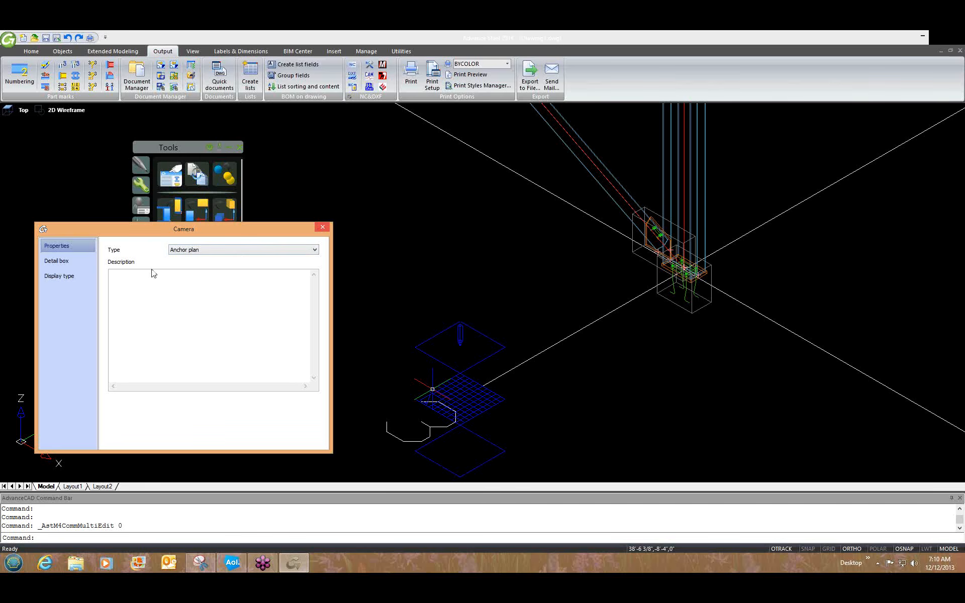
left_click(74, 260)
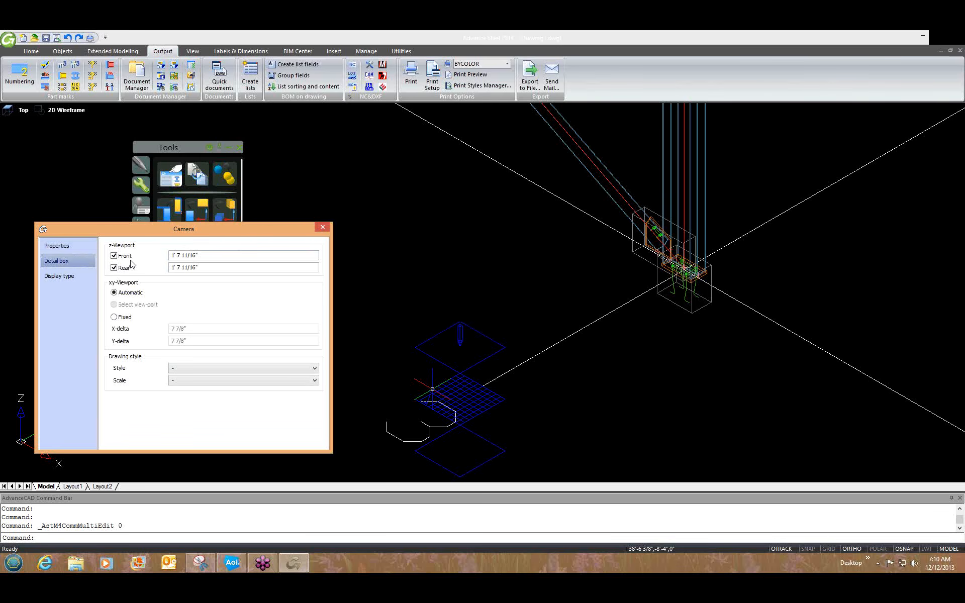
left_click(322, 227)
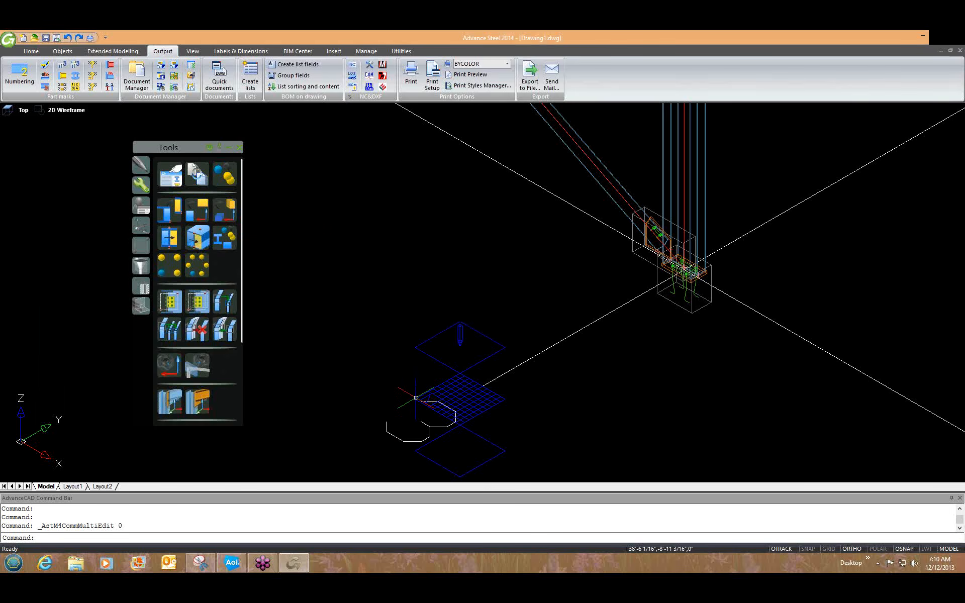
Create ANSI-C-Camera 001.dwg from the selected camera with Selected Cameras Anchor PageFull ANSI-C.
left_click(415, 398)
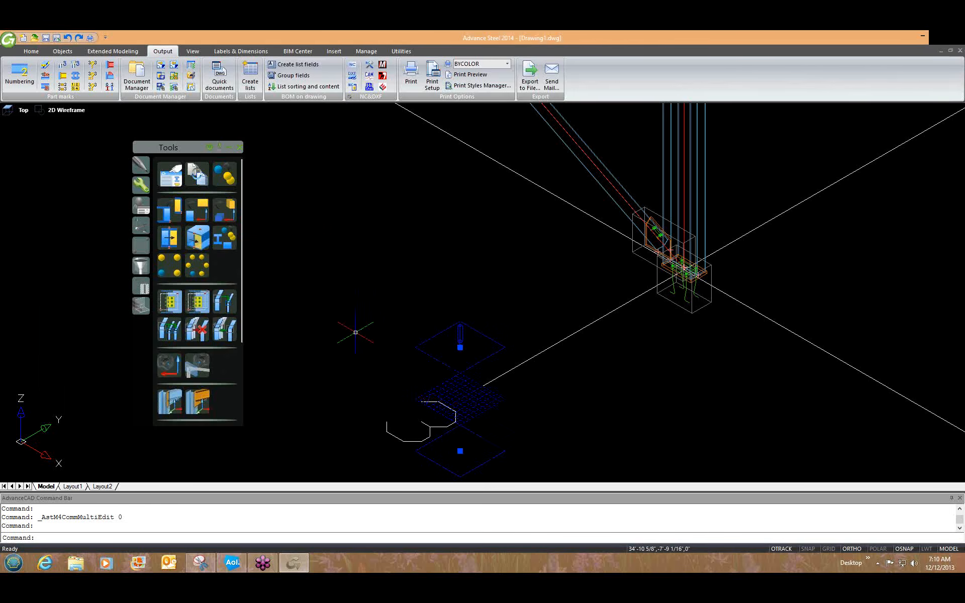
left_click(215, 88)
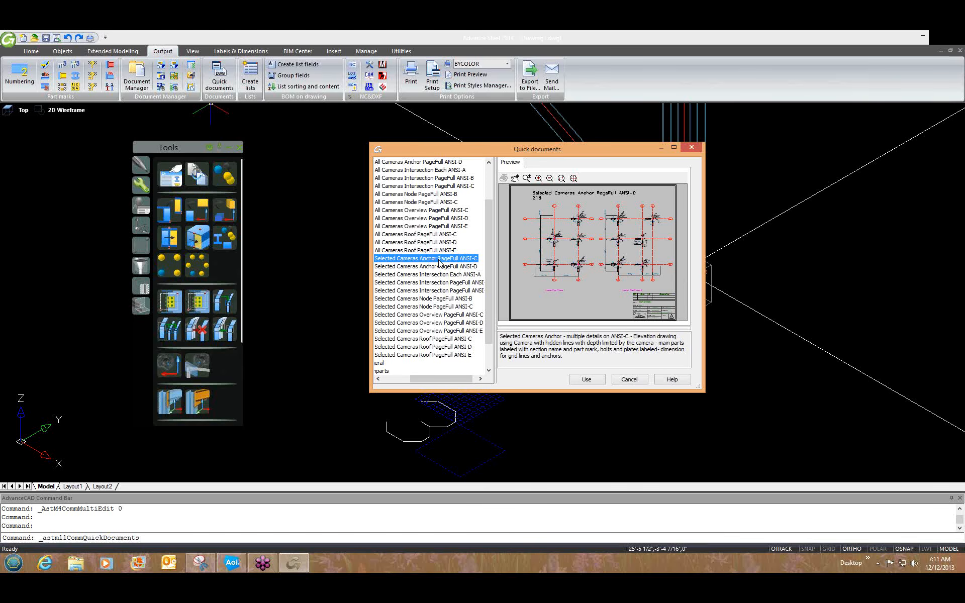
left_click(583, 380)
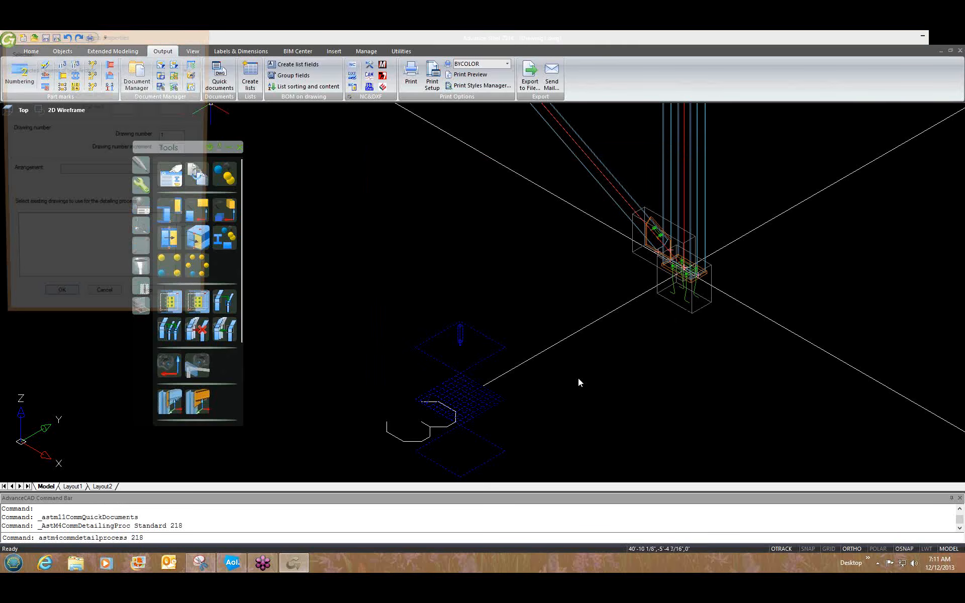
left_click(58, 305)
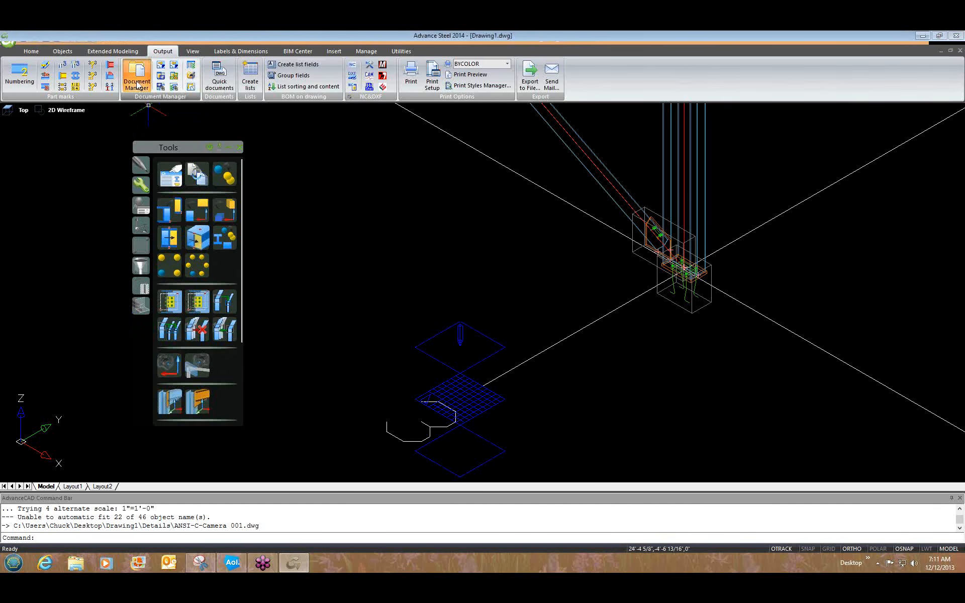
Open ANSI-C-Camera 001.dwg from the up-to-date Details list in Document Manager.
left_click(136, 83)
left_click(141, 247)
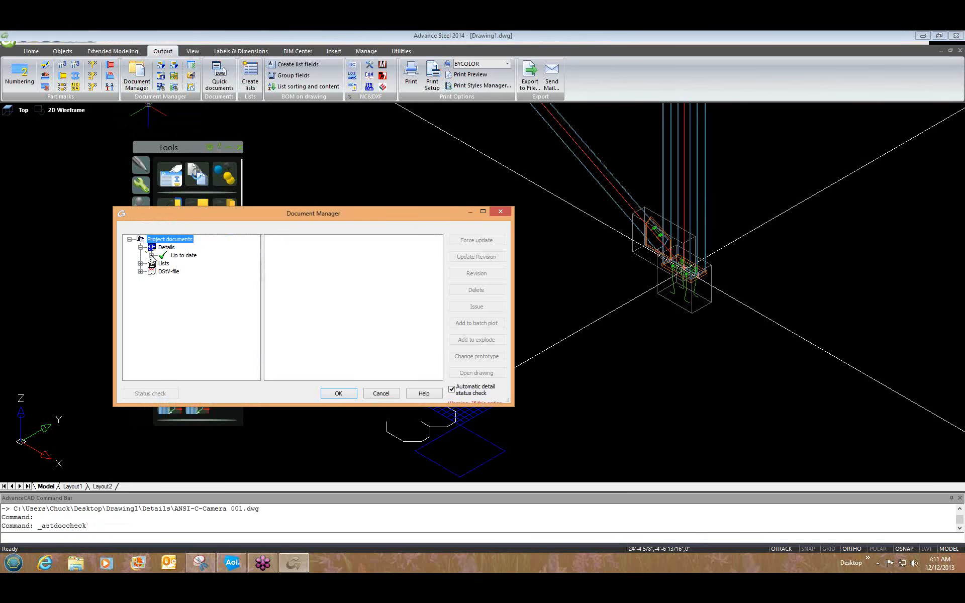
left_click(151, 255)
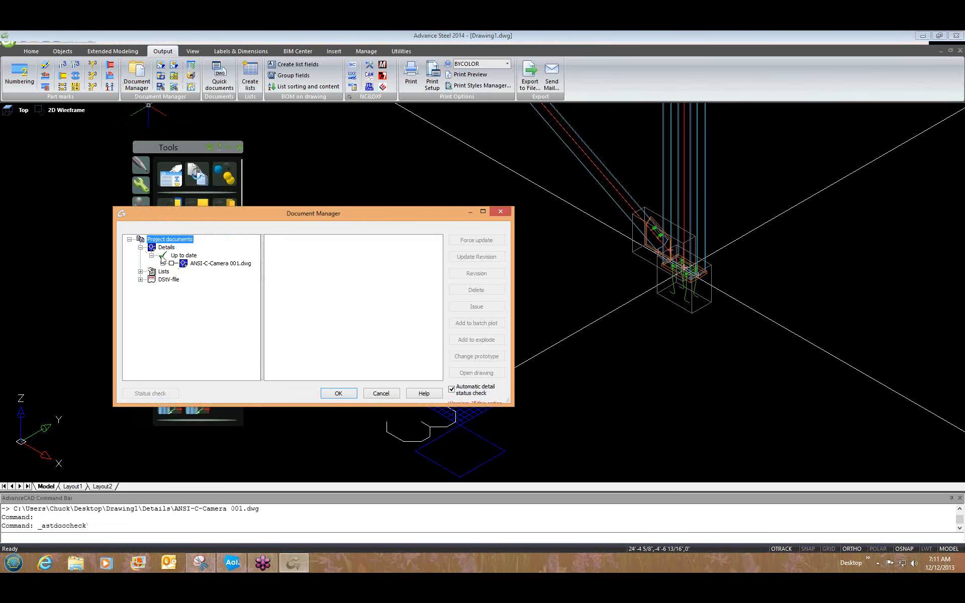
left_click(206, 264)
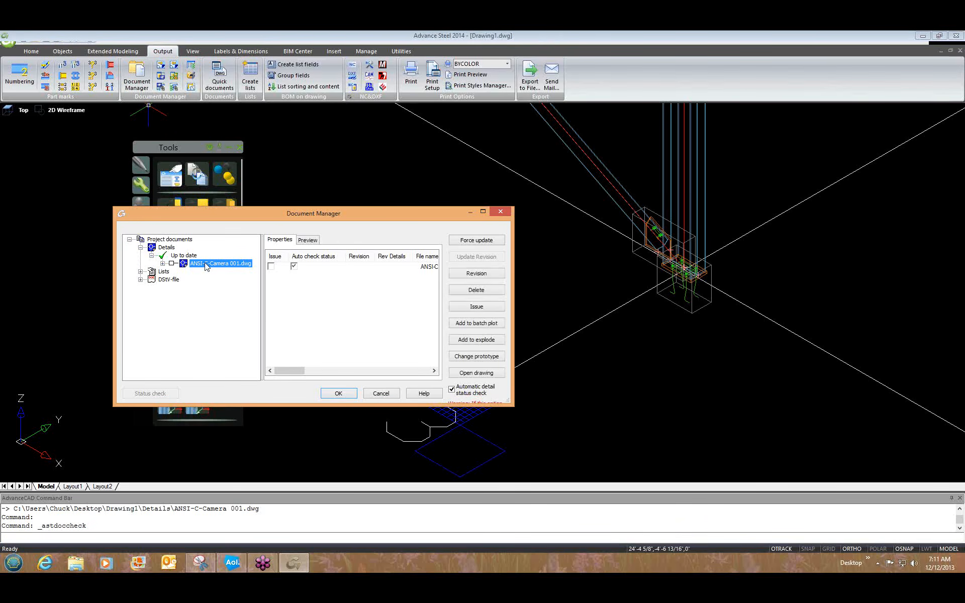
left_click(473, 374)
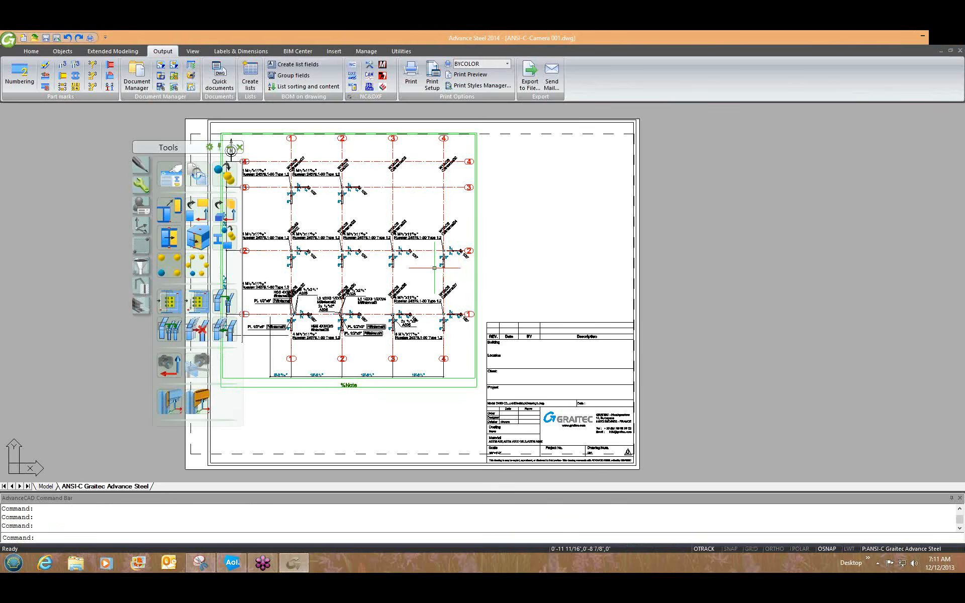
Move the Tools palette aside and zoom around the anchor plan detail sheet to inspect it.
left_click_drag(152, 150, 28, 138)
scroll(399, 218, "up", 2)
scroll(398, 217, "down", 1)
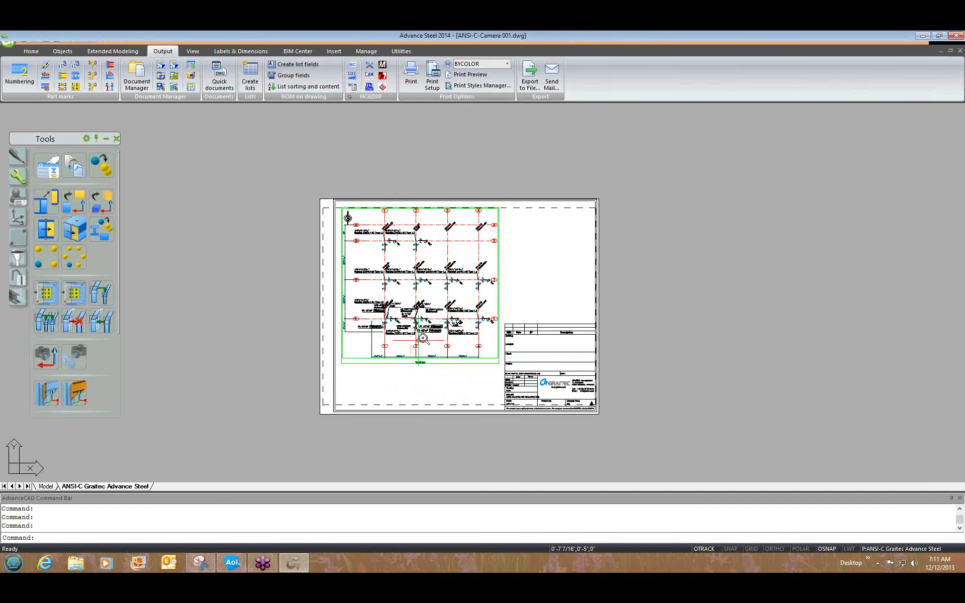
scroll(397, 357, "up", 2)
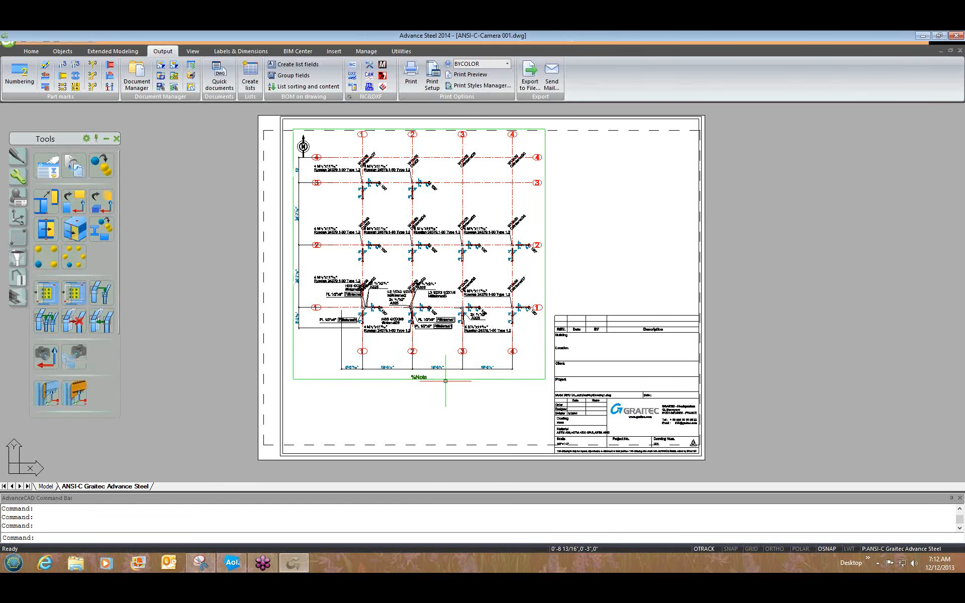
scroll(445, 381, "up", 2)
scroll(445, 377, "up", 2)
scroll(442, 375, "down", 3)
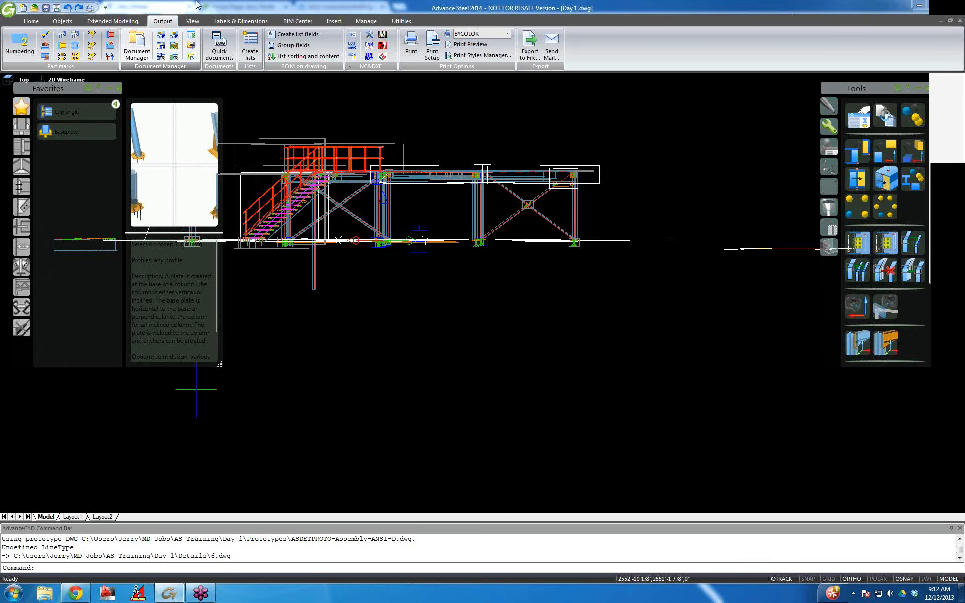
Select 6.dwg under Details > Up to date in Document Manager and open it.
left_click(137, 45)
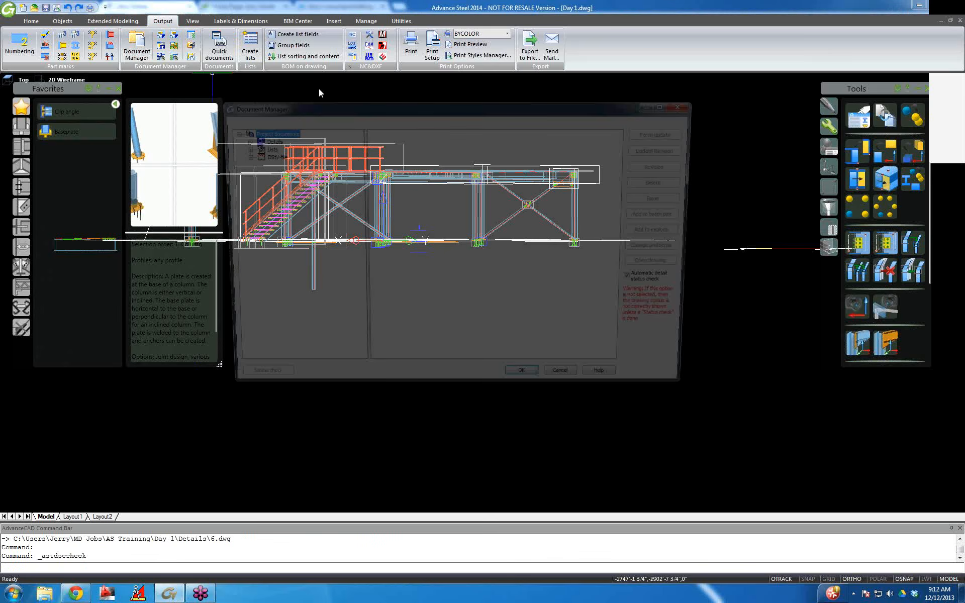
left_click(238, 140)
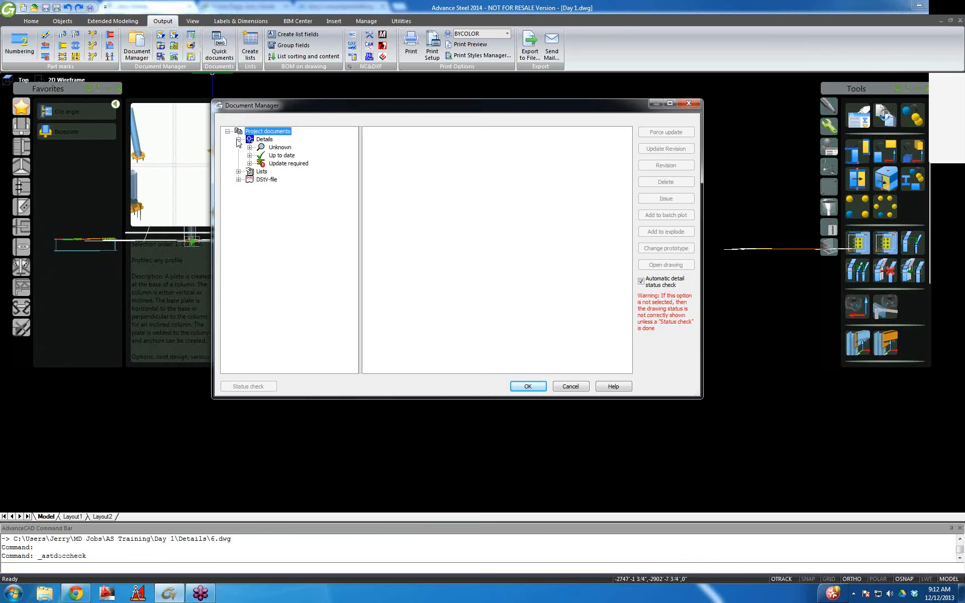
left_click(281, 155)
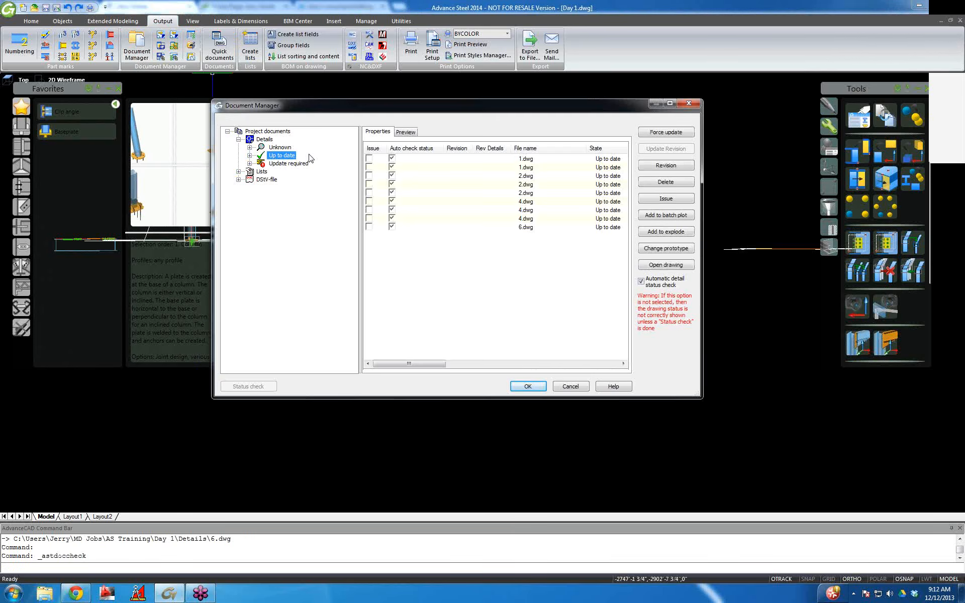
left_click(249, 156)
left_click(295, 188)
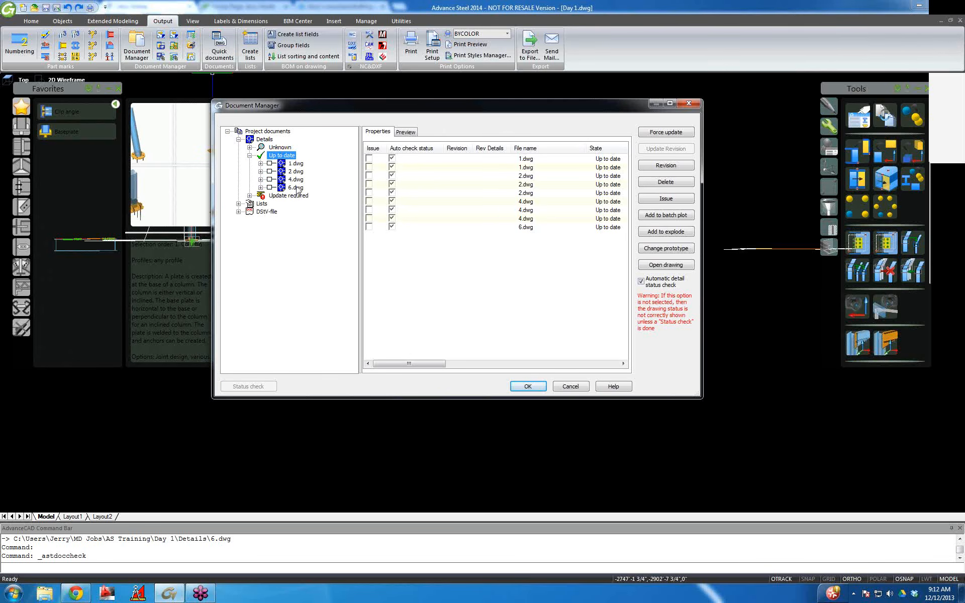
left_click(528, 387)
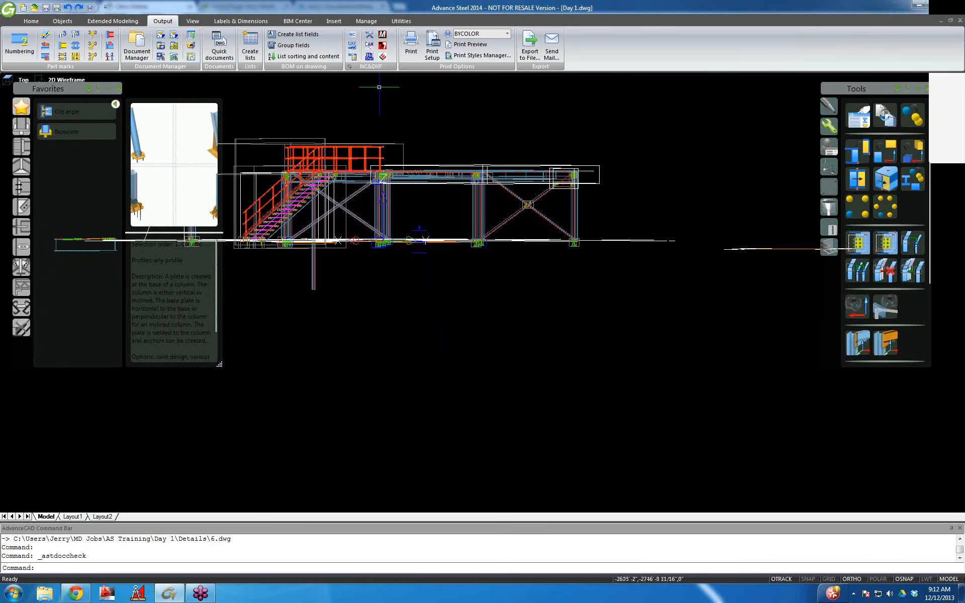
left_click(135, 51)
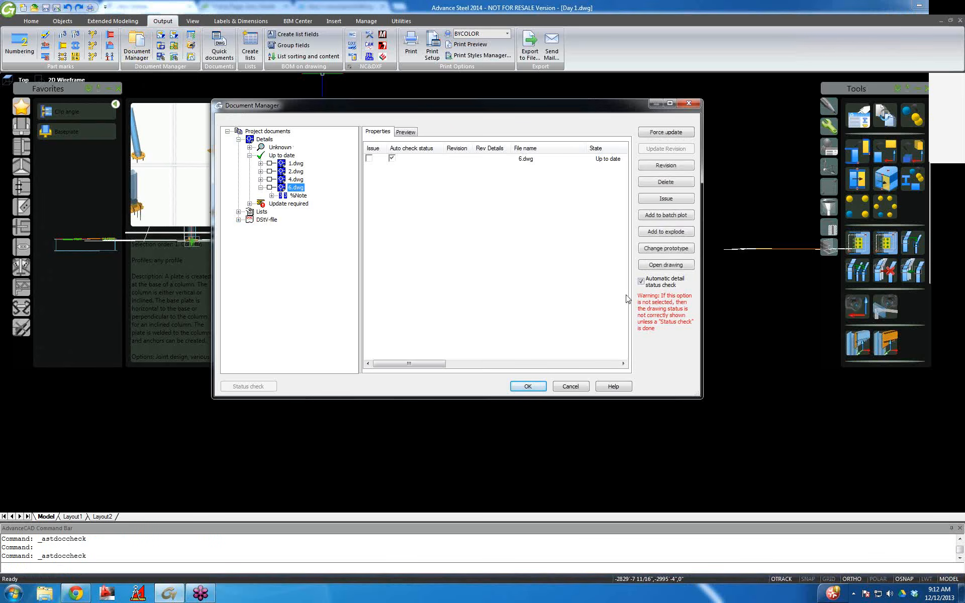
left_click(668, 265)
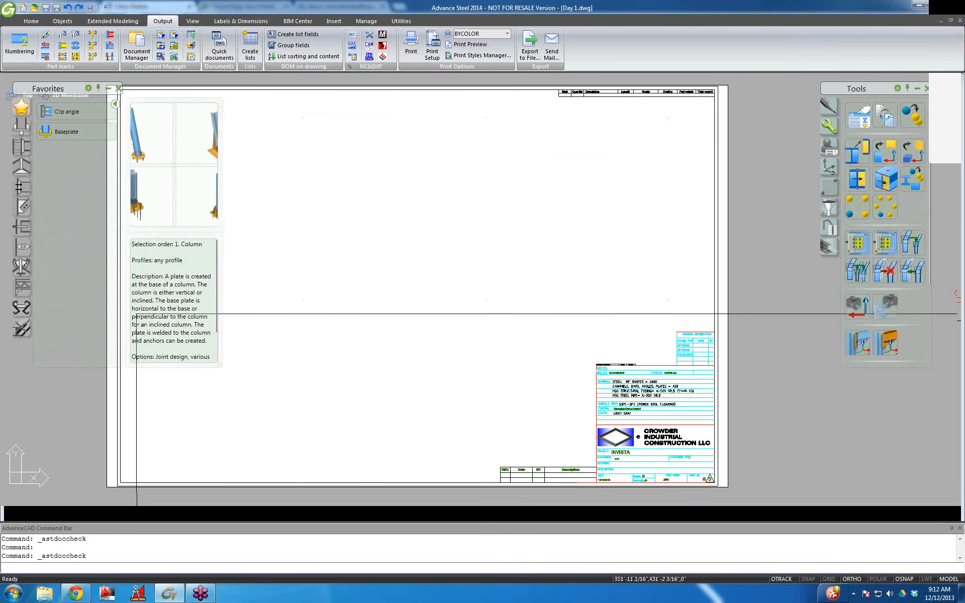
Pan and zoom the 6.dwg layout with OSNAP off, then close it without saving.
scroll(472, 226, "down", 9)
middle_click_drag(547, 315, 409, 303)
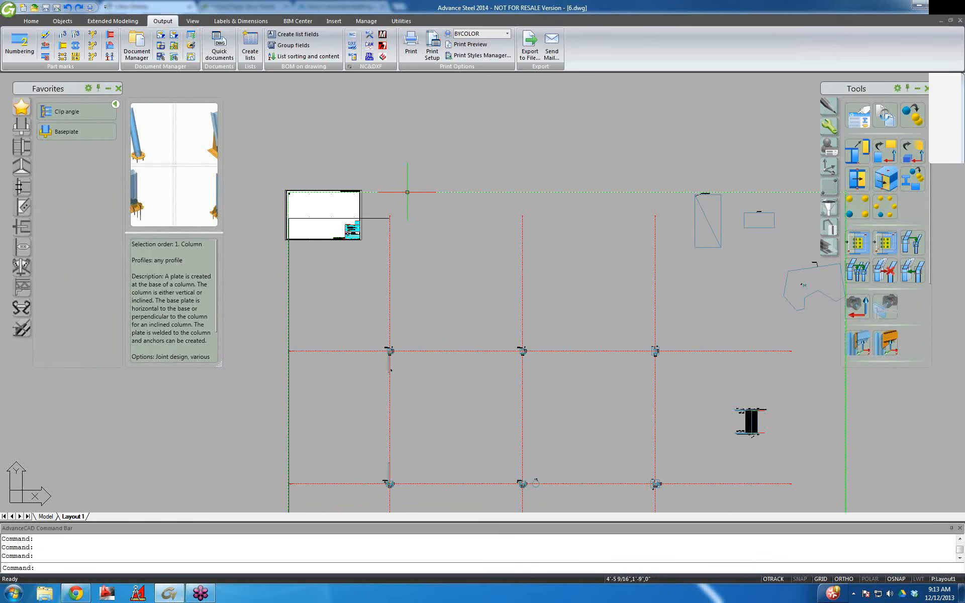
scroll(378, 289, "down", 6)
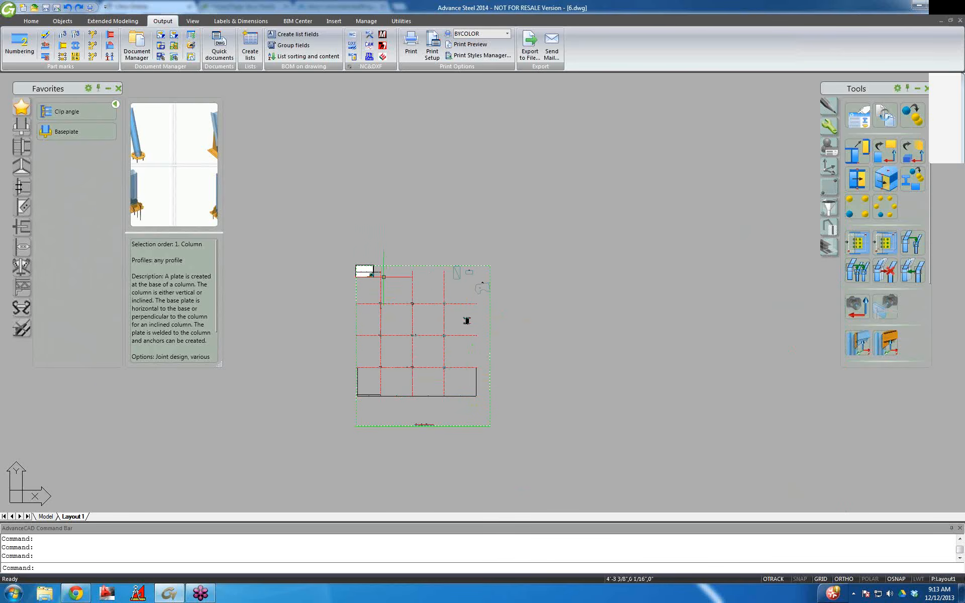
key("F3")
left_click(466, 320)
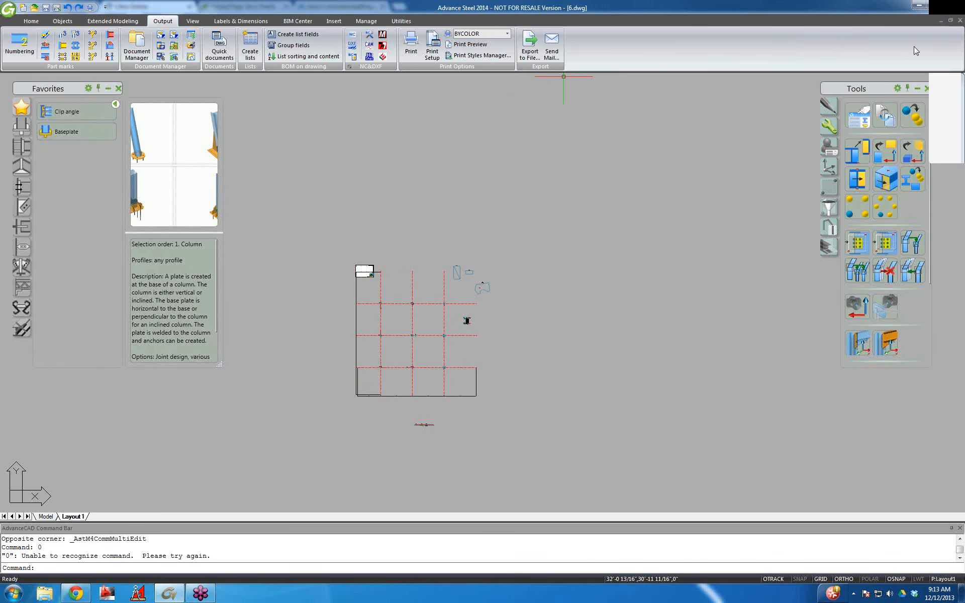
left_click(960, 20)
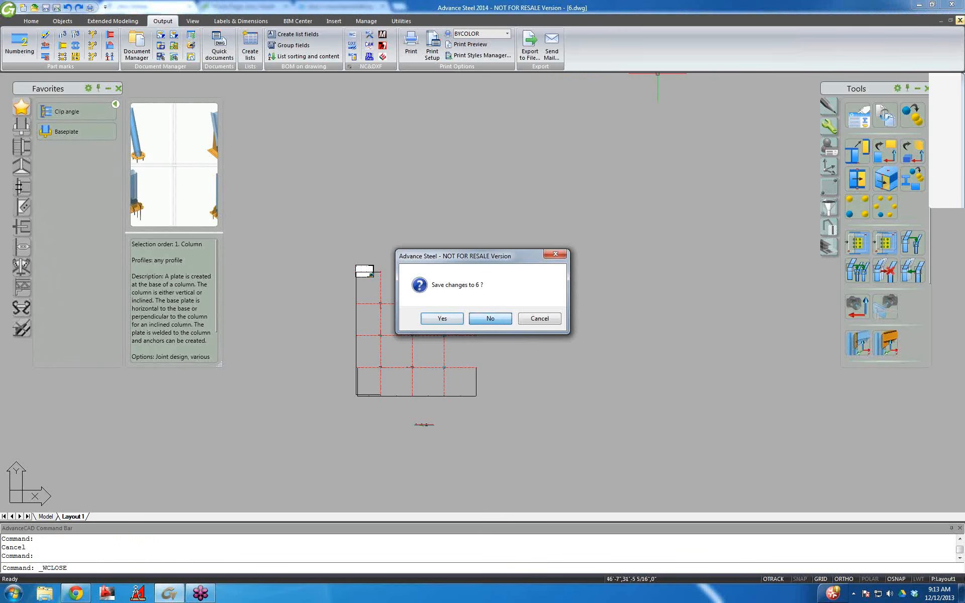
left_click(490, 318)
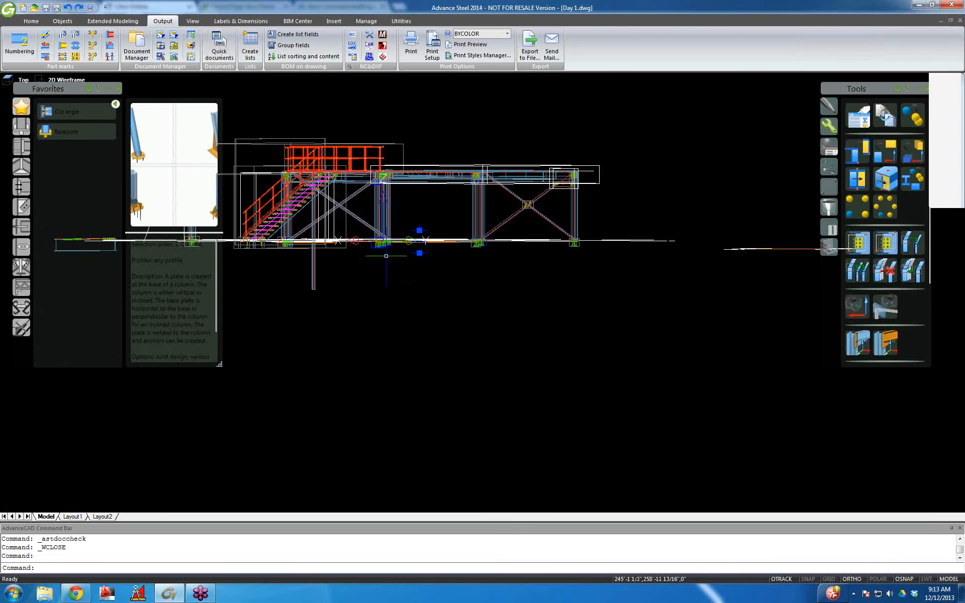
Choose the Camera Anchor VHA - F1/4"R8 - GrBo Mp PosSmGuid quick document for the camera.
left_click(219, 47)
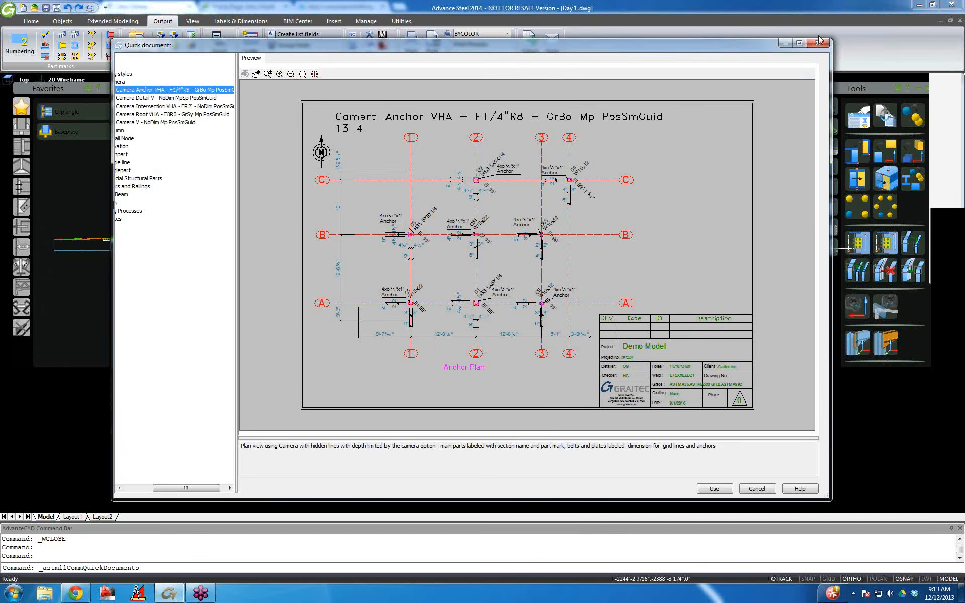
key("Escape")
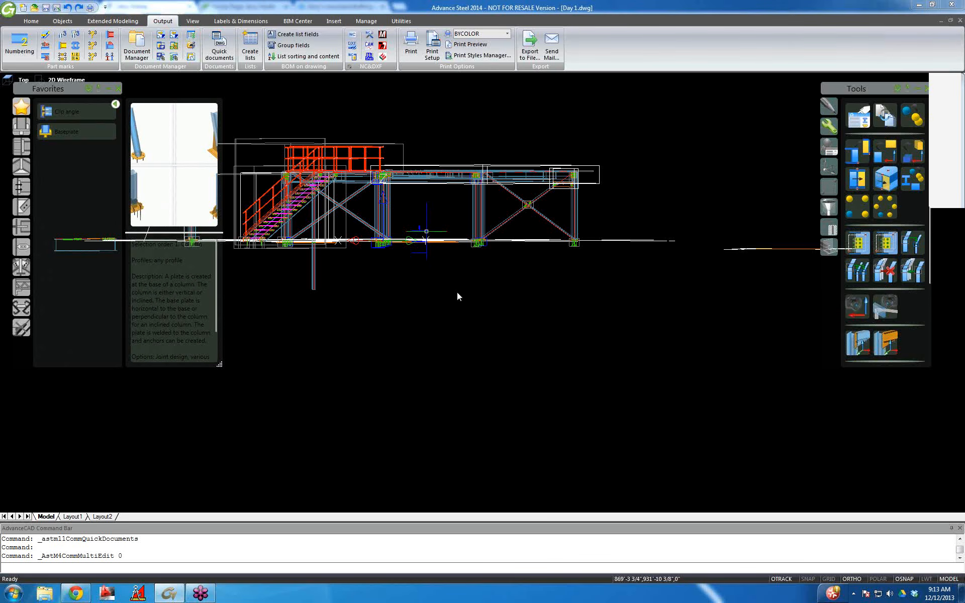
On the camera's Detail box page, clear the drawing style and scale, then close the properties.
left_click(170, 235)
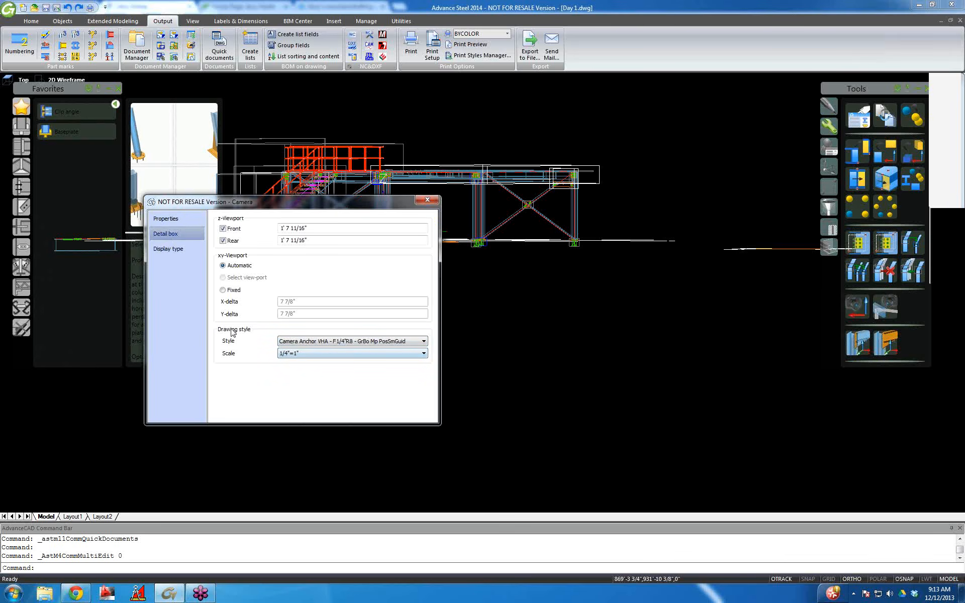
left_click(424, 343)
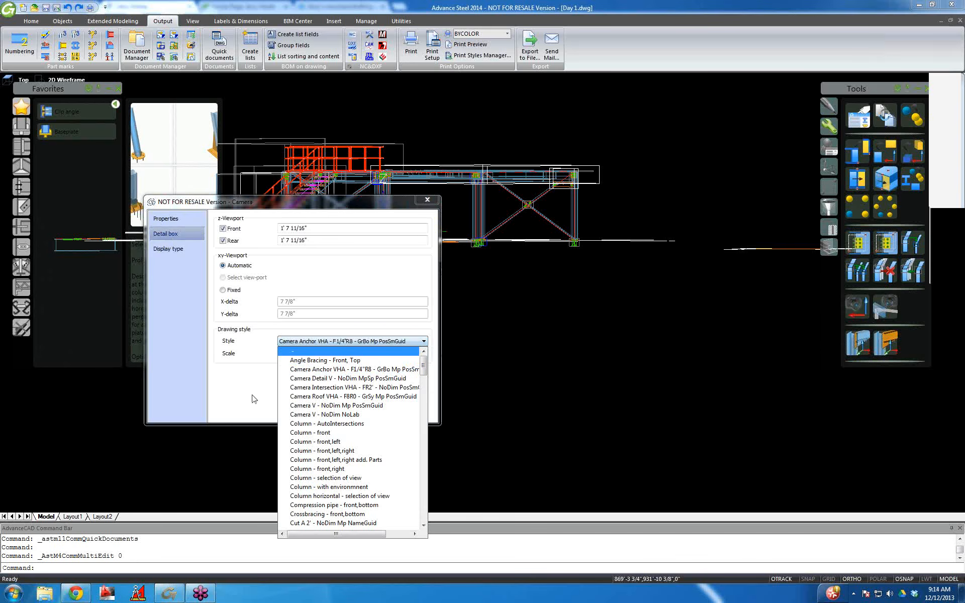
left_click(410, 344)
left_click(410, 345)
left_click(368, 351)
left_click(368, 353)
left_click(316, 369)
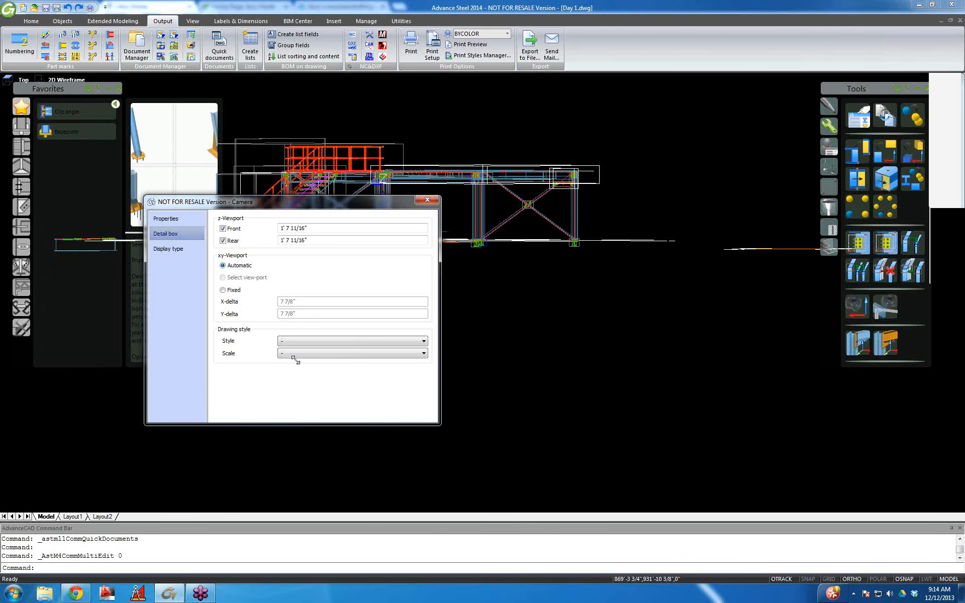
left_click(427, 199)
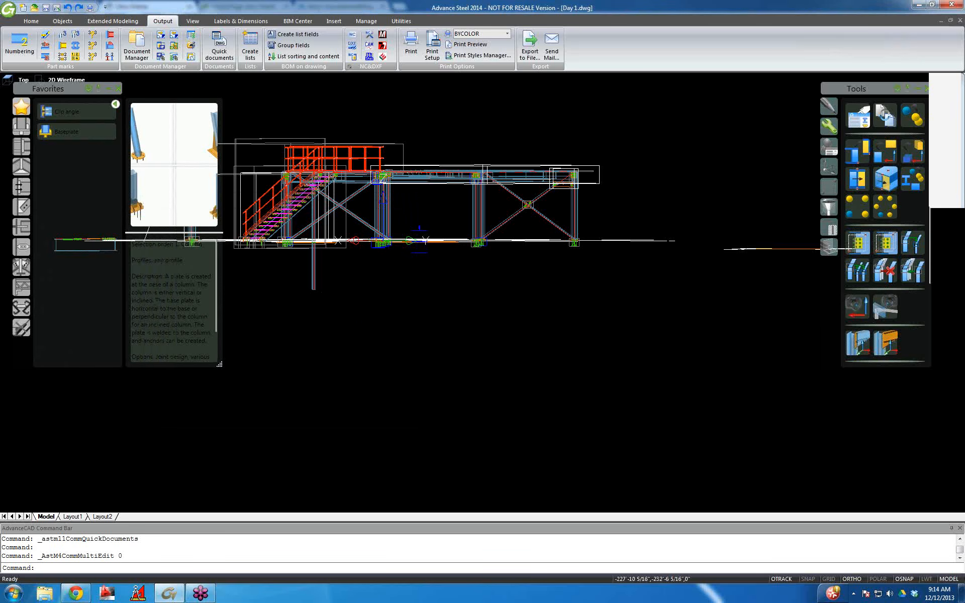
left_click(421, 230)
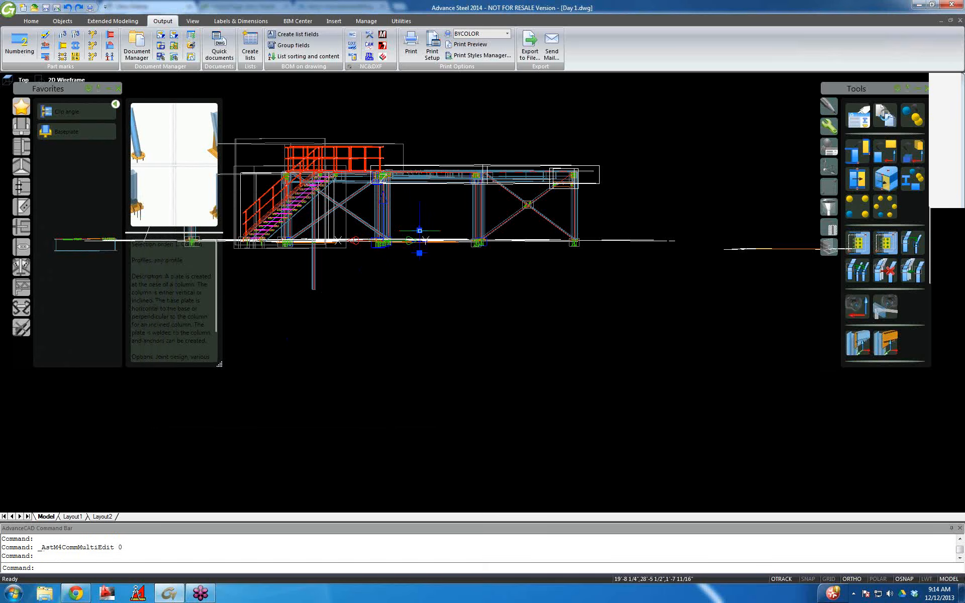
left_click(219, 45)
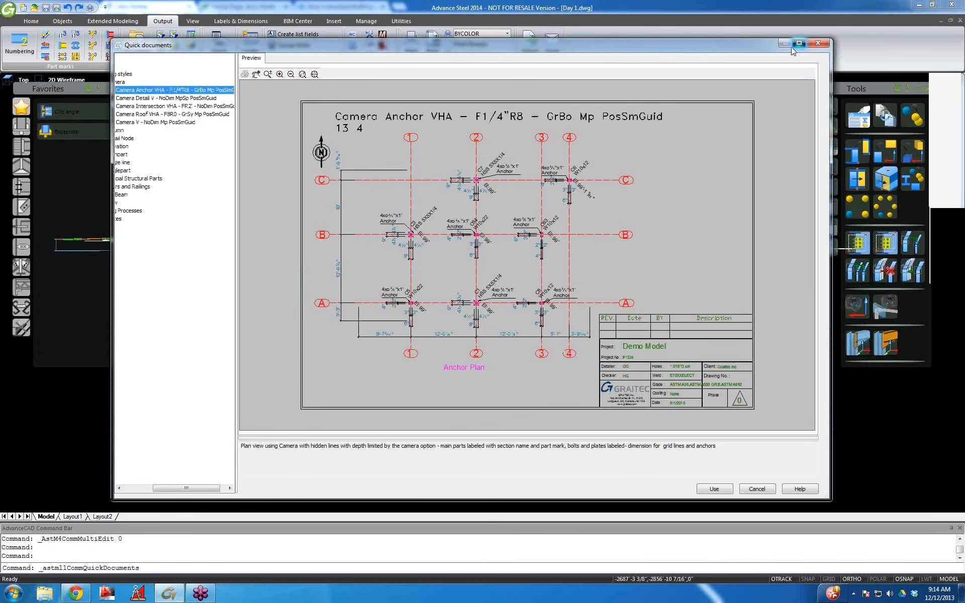
left_click(799, 43)
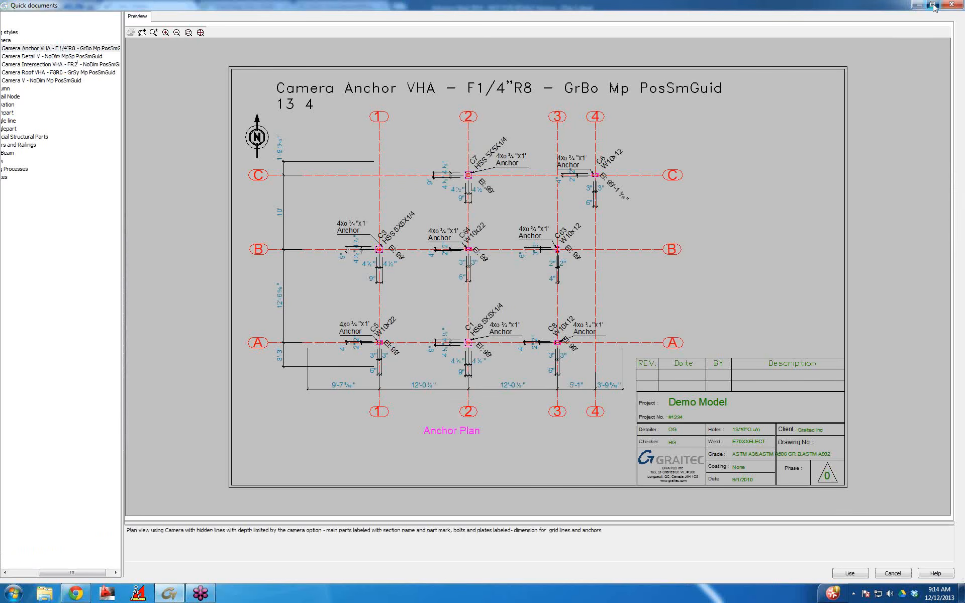
left_click(932, 5)
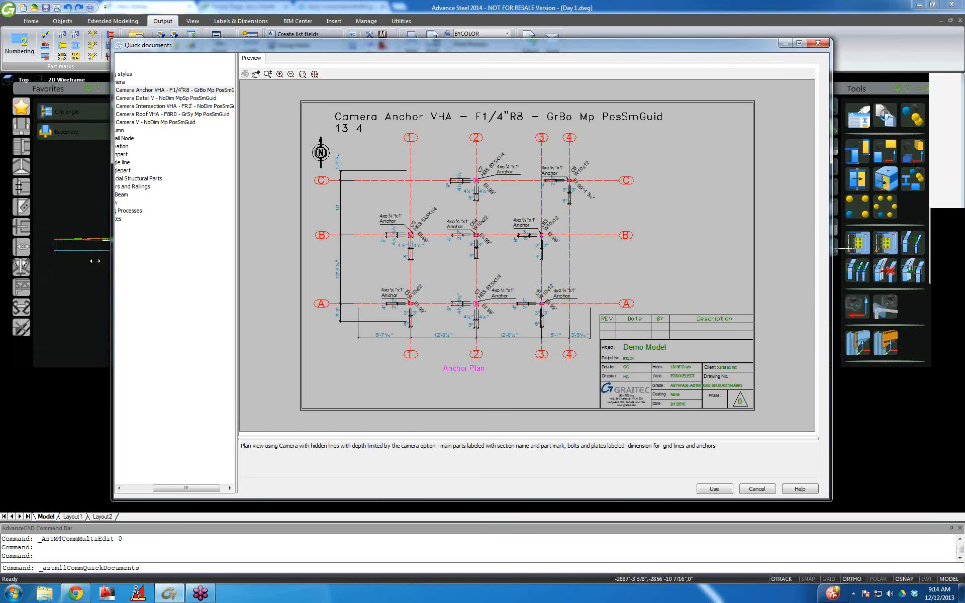
left_click_drag(95, 261, 63, 249)
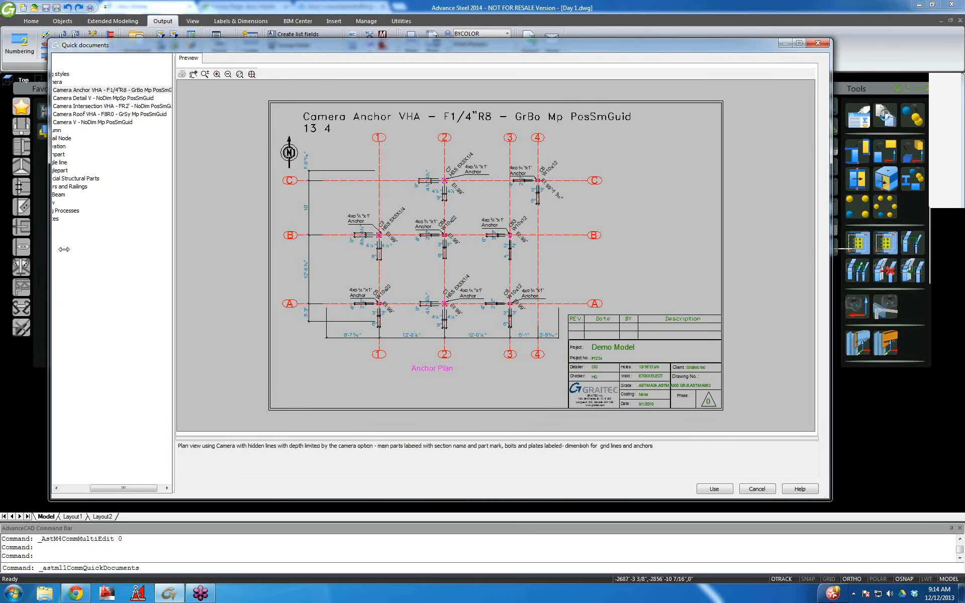
left_click_drag(64, 249, 95, 216)
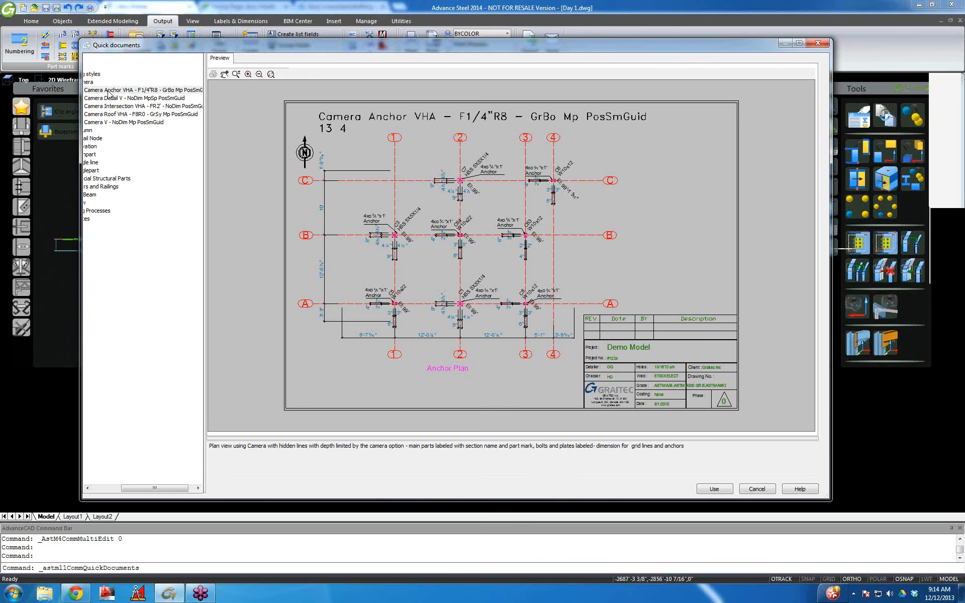
mouse_move(205, 260)
left_mouse_down()
mouse_move(265, 256)
mouse_move(276, 270)
left_mouse_up()
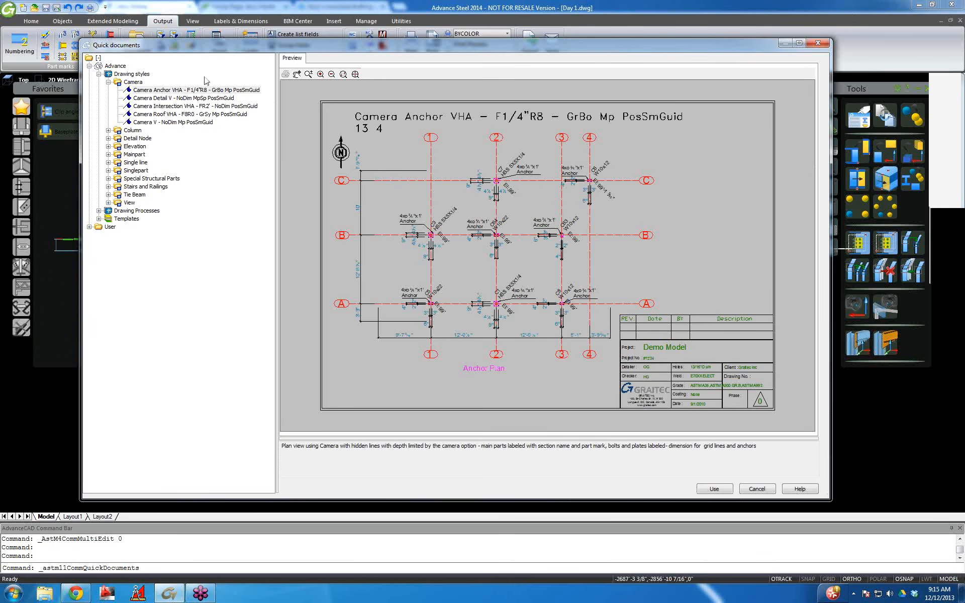
left_click(99, 74)
left_click(99, 82)
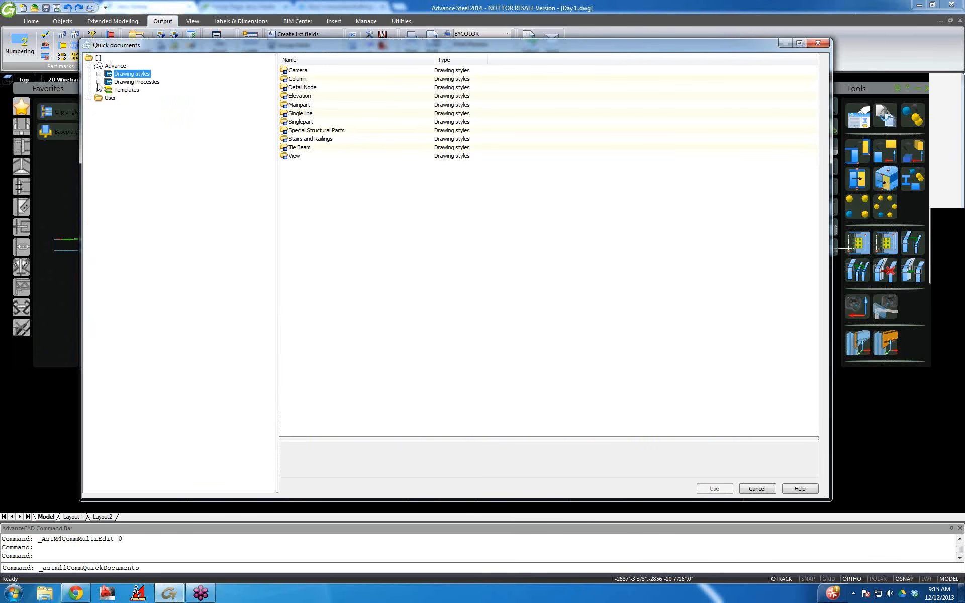
left_click(108, 91)
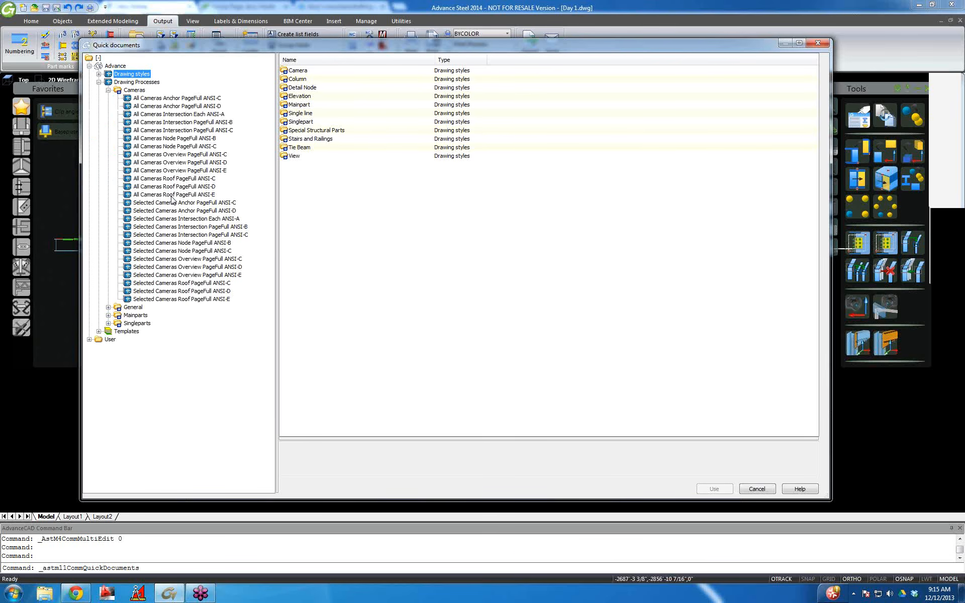
left_click(818, 44)
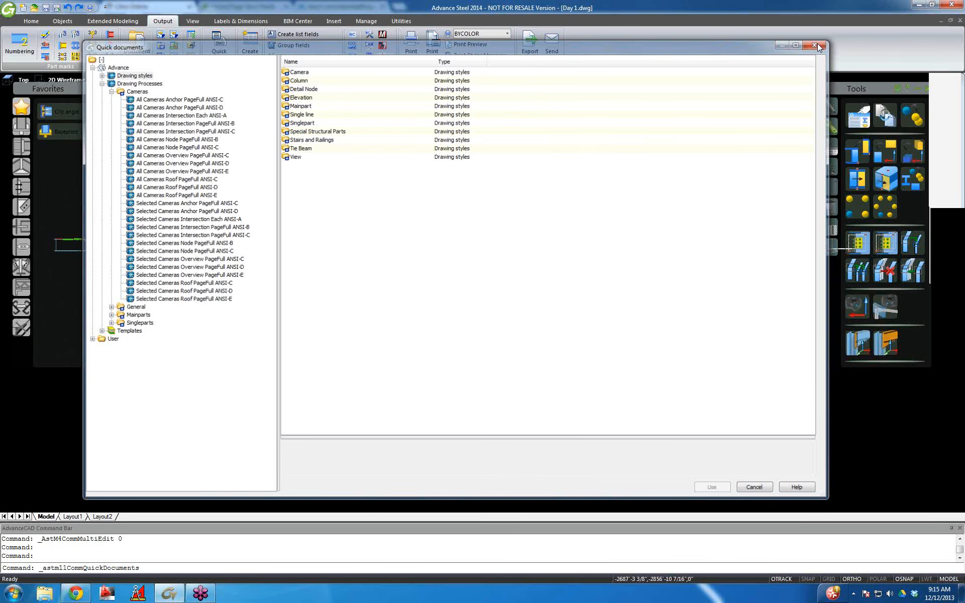
left_click(815, 45)
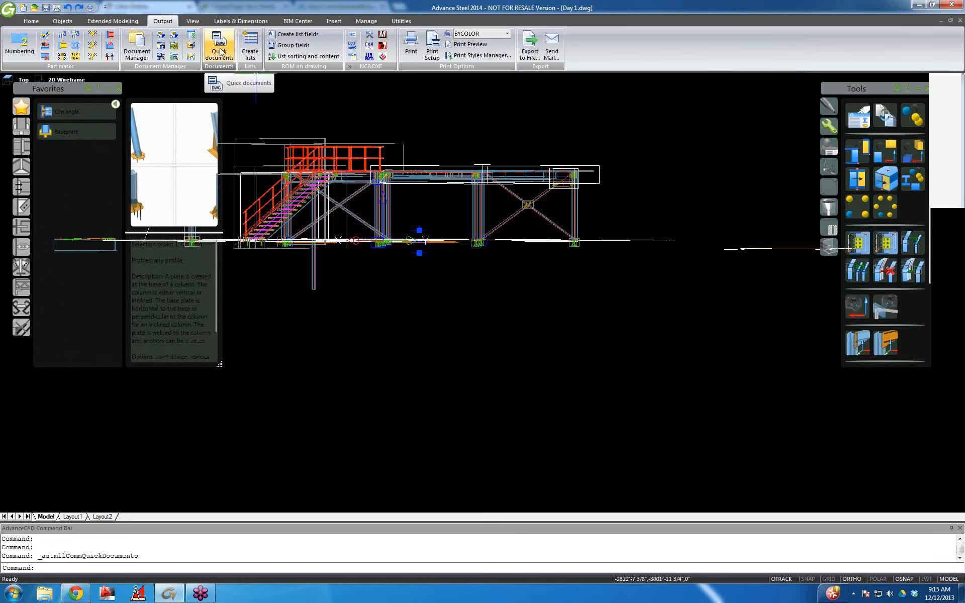
Run the Selected Cameras Anchor PageFull ANSI-D process from Quick documents' Drawing Processes > Cameras.
left_click(220, 51)
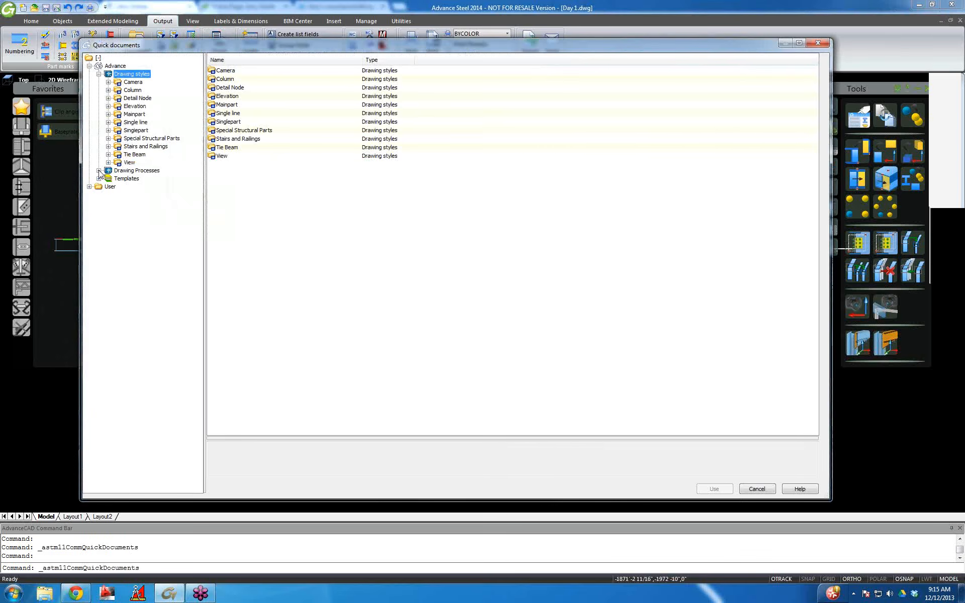
left_click_drag(204, 216, 219, 217)
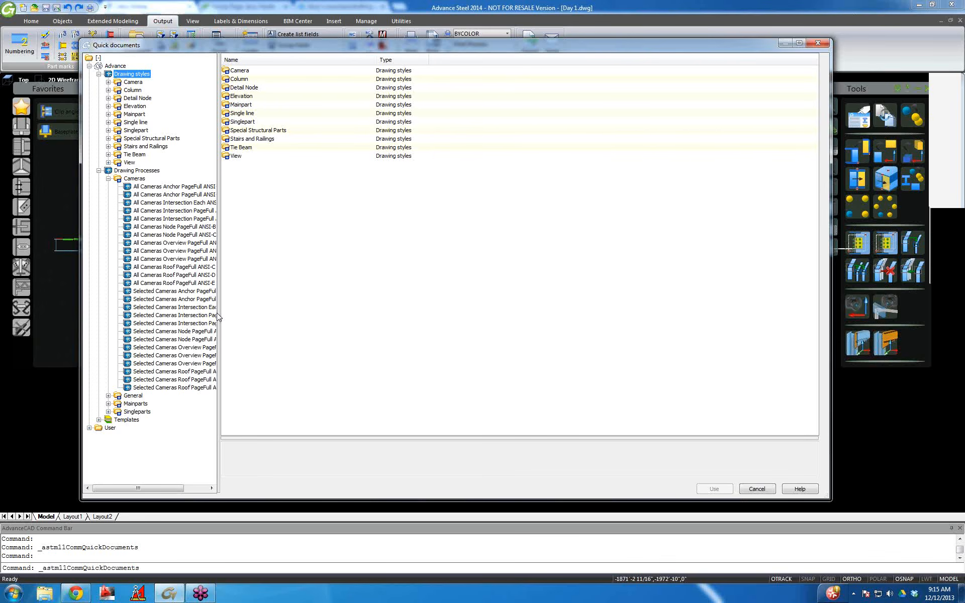
left_click_drag(221, 312, 267, 331)
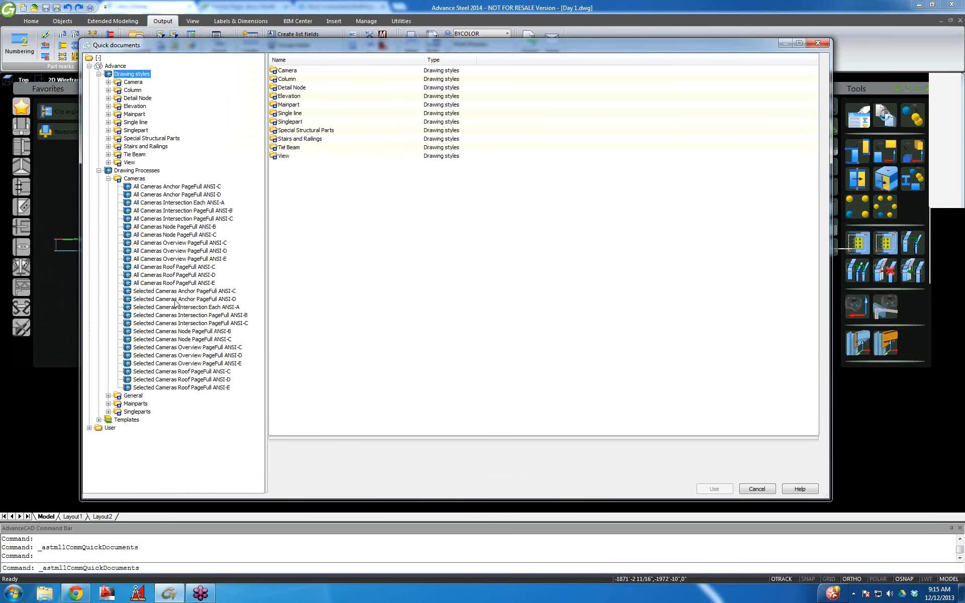
left_click(175, 299)
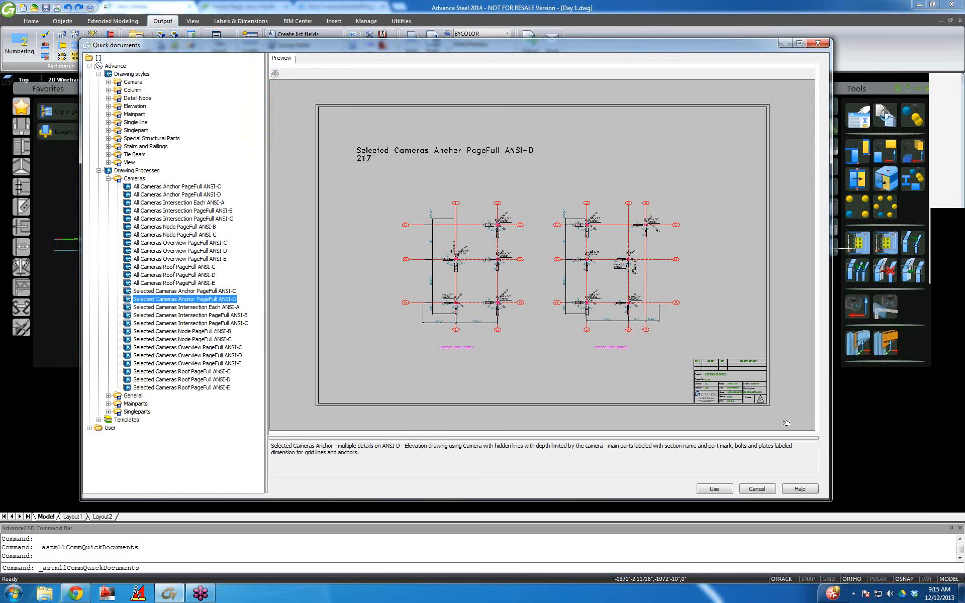
left_click(713, 489)
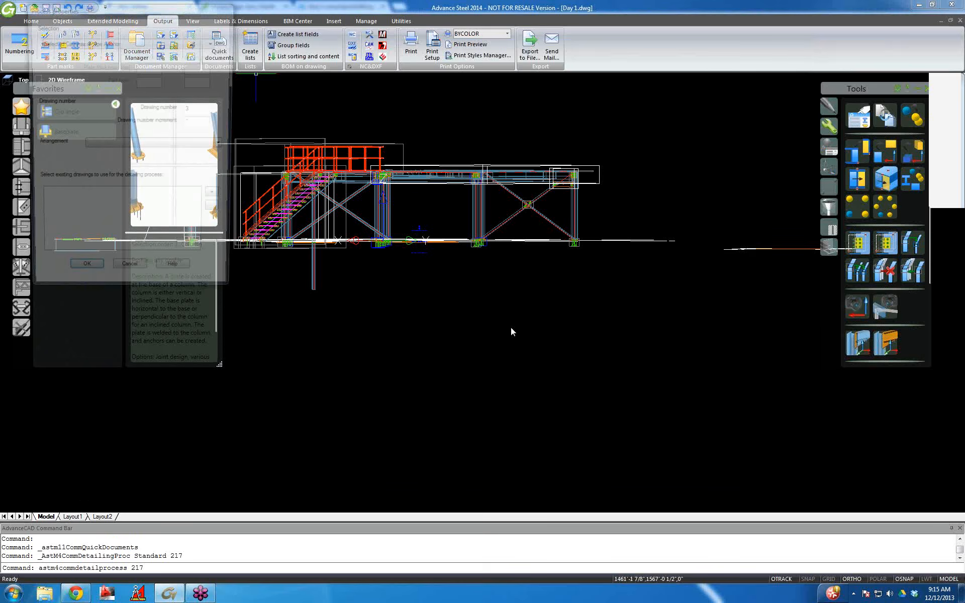
Confirm the detailing process, then open the new ANSI-D-Camera 003.dwg from Document Manager.
left_click(85, 265)
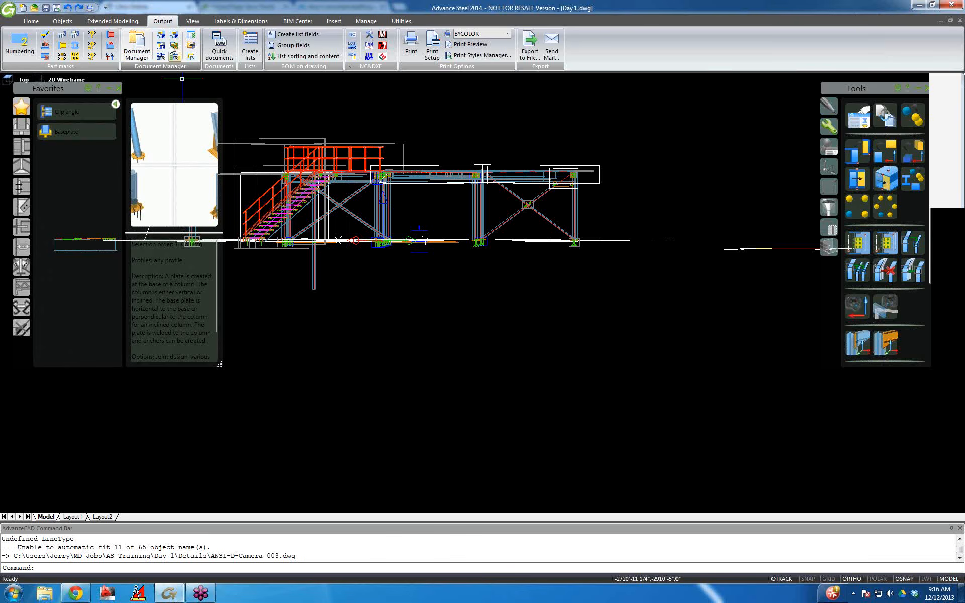
left_click(137, 44)
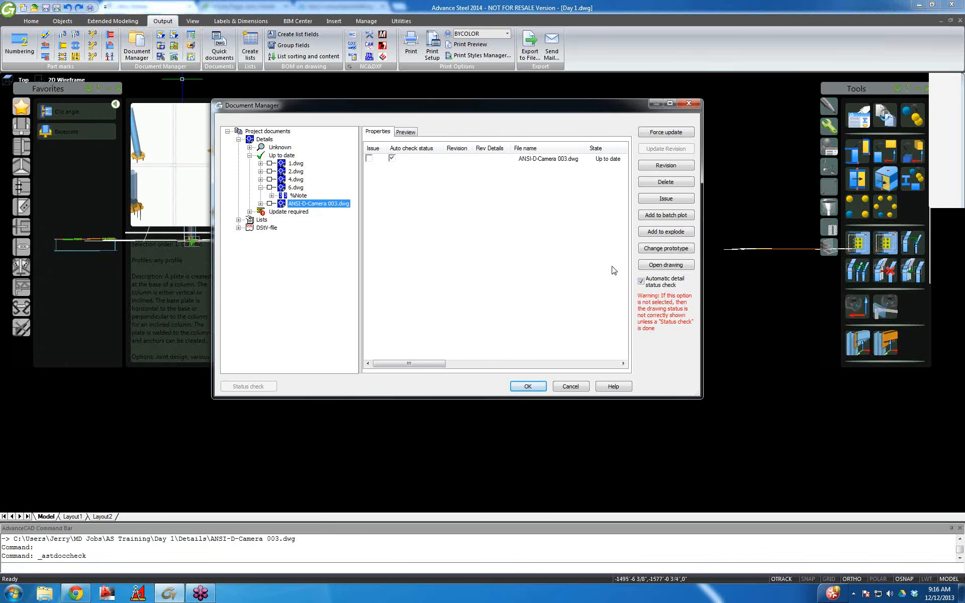
left_click(668, 266)
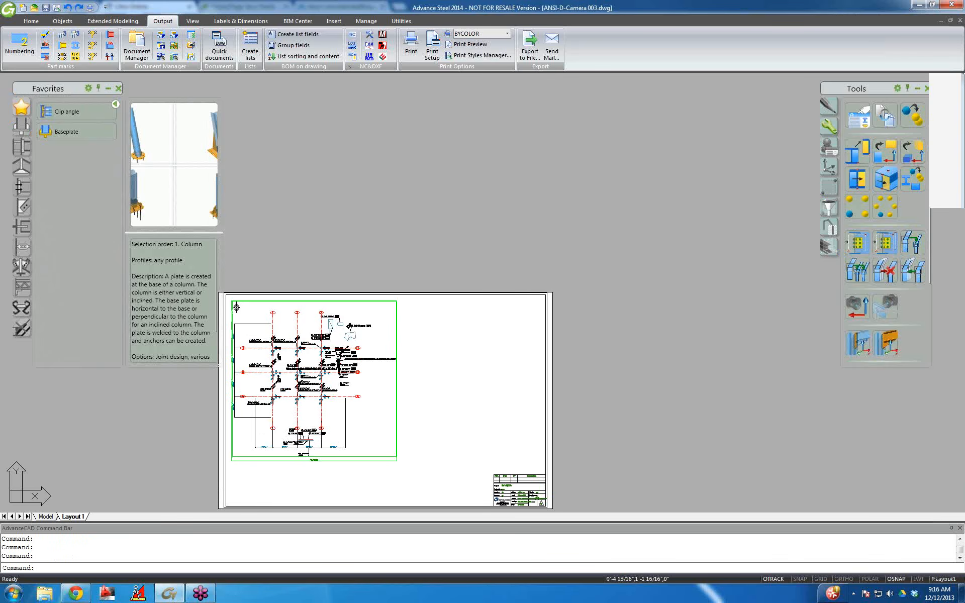
Zoom and pan across the ANSI-D-Camera 003 layout to view the whole anchor plan.
scroll(281, 362, "up", 8)
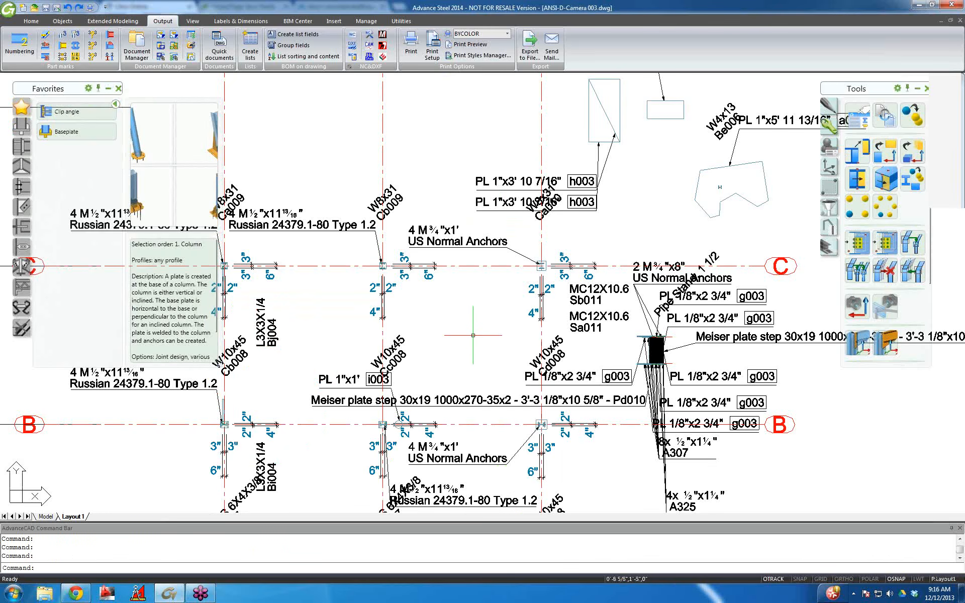
scroll(473, 336, "down", 3)
mouse_move(372, 387)
middle_mouse_down()
mouse_move(393, 336)
mouse_move(371, 200)
mouse_move(388, 310)
middle_mouse_up()
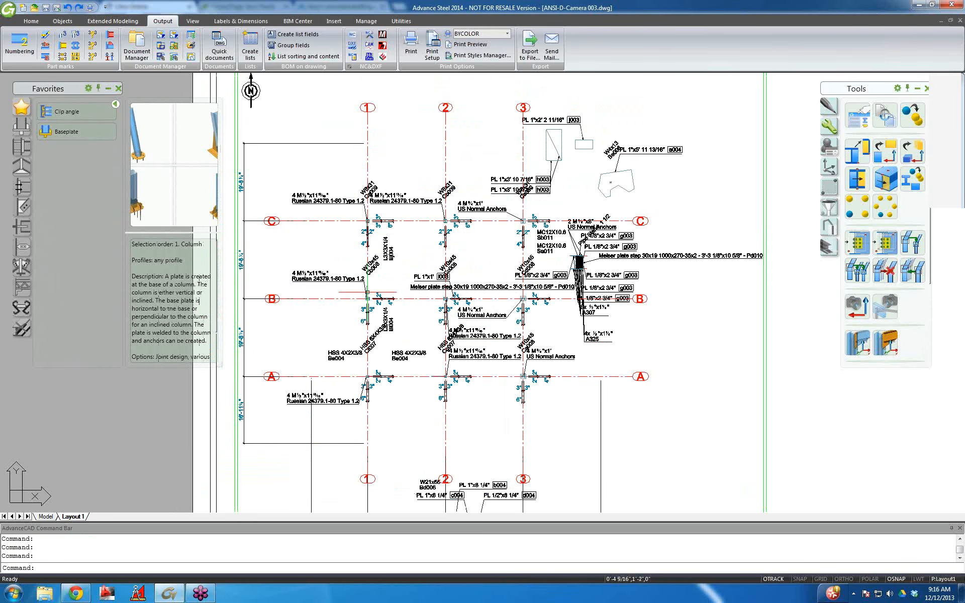
middle_click_drag(418, 225, 318, 235)
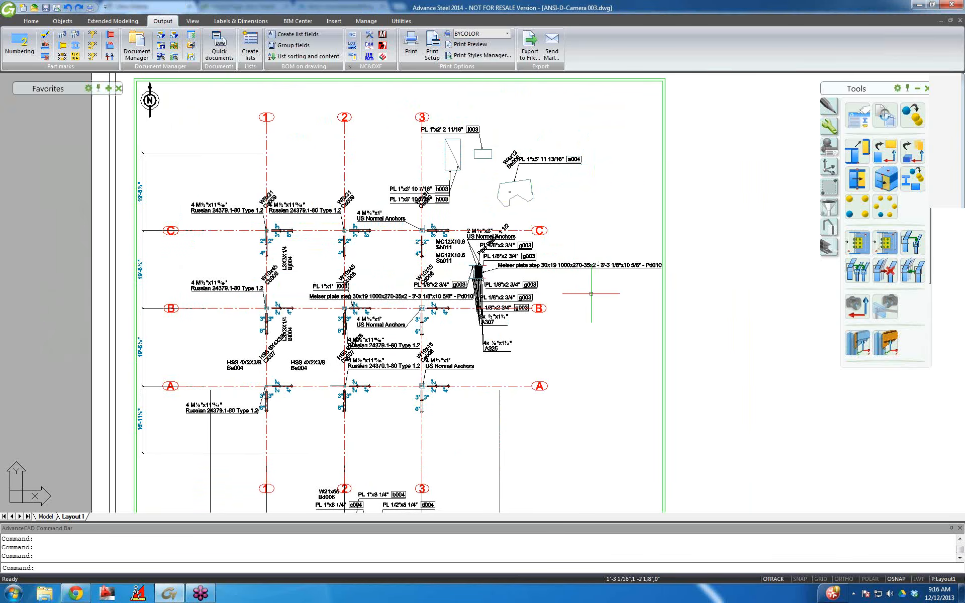
scroll(538, 297, "up", 2)
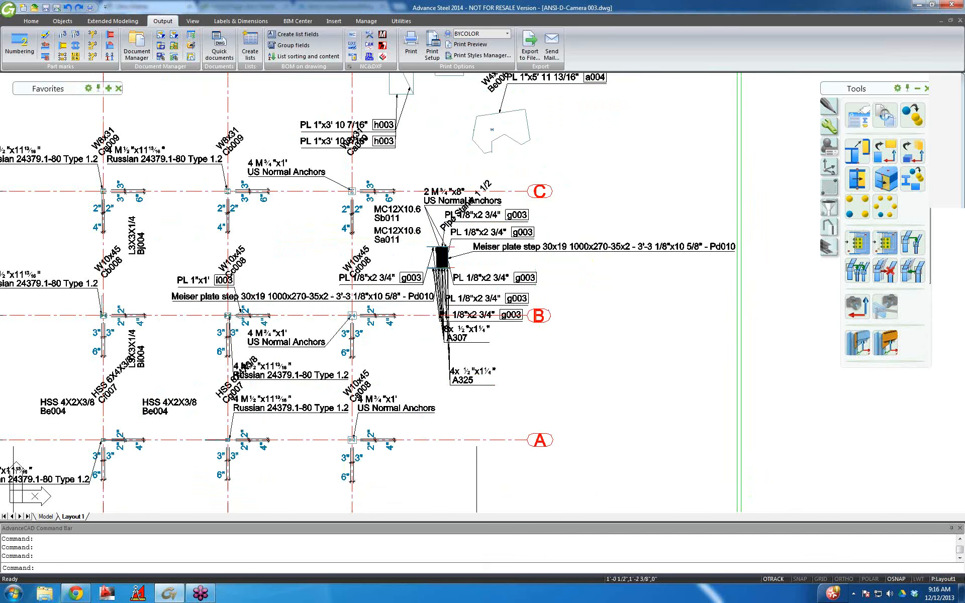
scroll(492, 276, "up", 2)
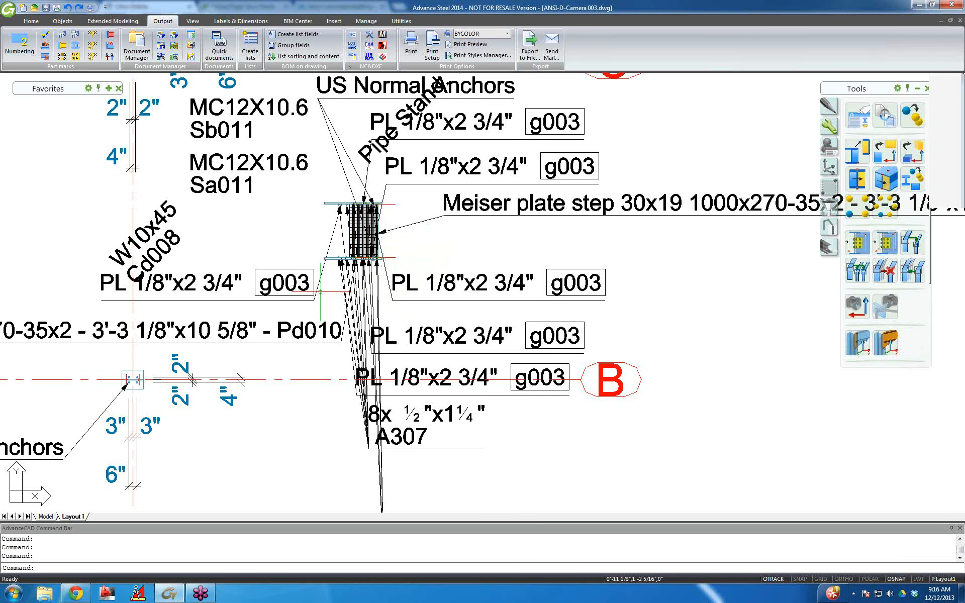
scroll(320, 292, "down", 2)
scroll(302, 287, "down", 3)
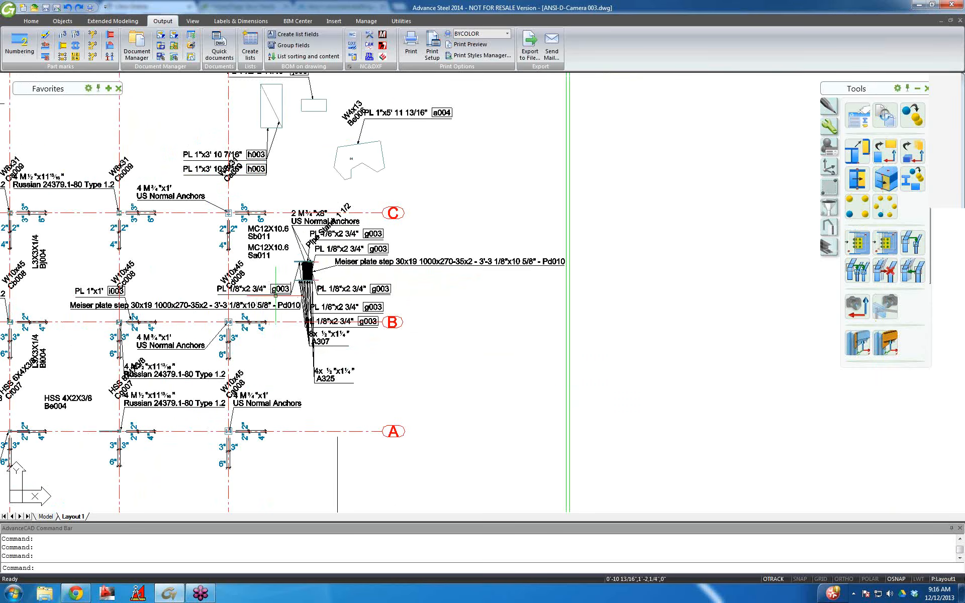
Bring grid bubbles 1 to 3 into view and check the plate labels near grid B.
middle_click_drag(280, 356, 383, 287)
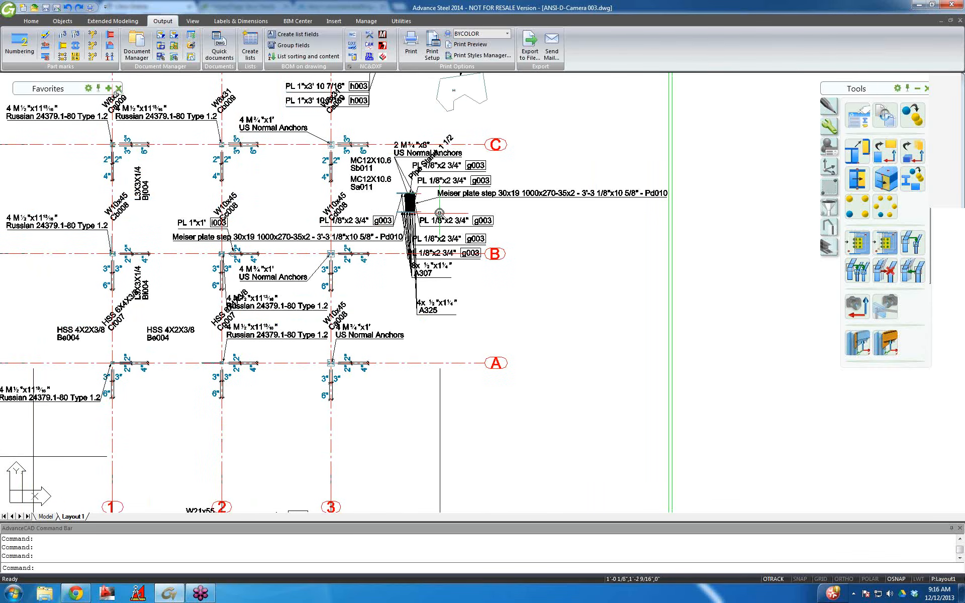
scroll(439, 213, "up", 2)
scroll(440, 213, "up", 4)
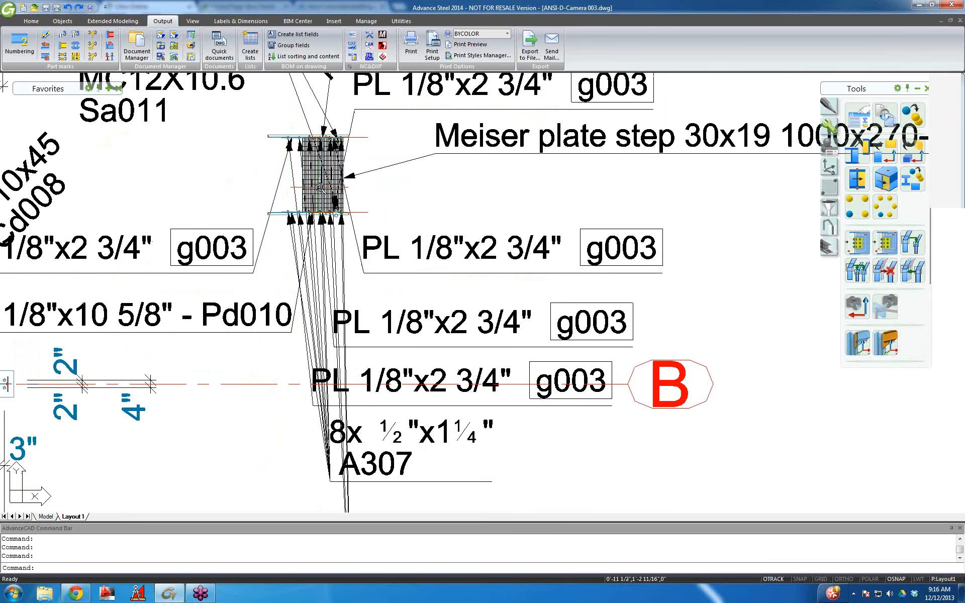
scroll(320, 187, "down", 2)
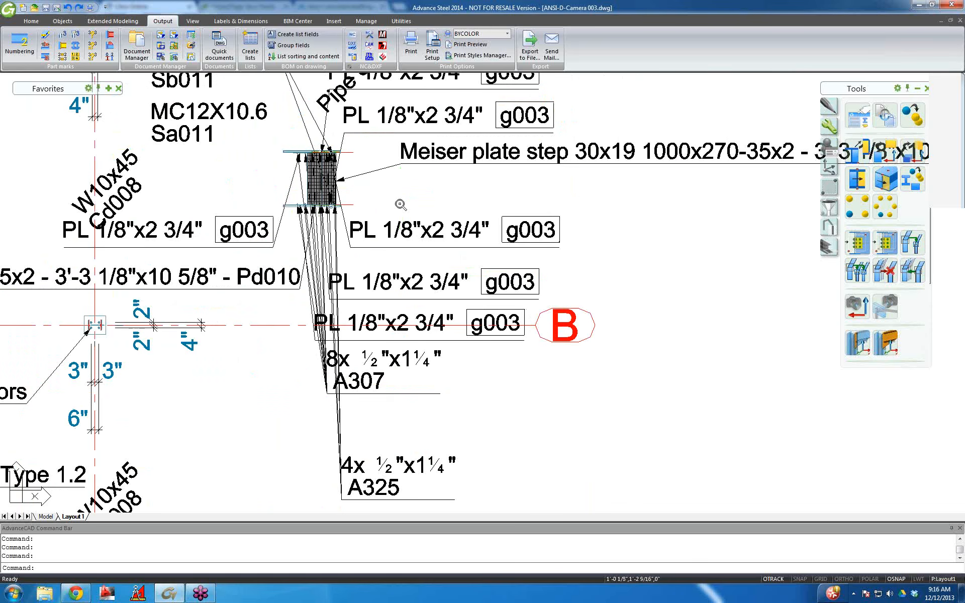
scroll(401, 204, "down", 2)
middle_click_drag(379, 230, 299, 270)
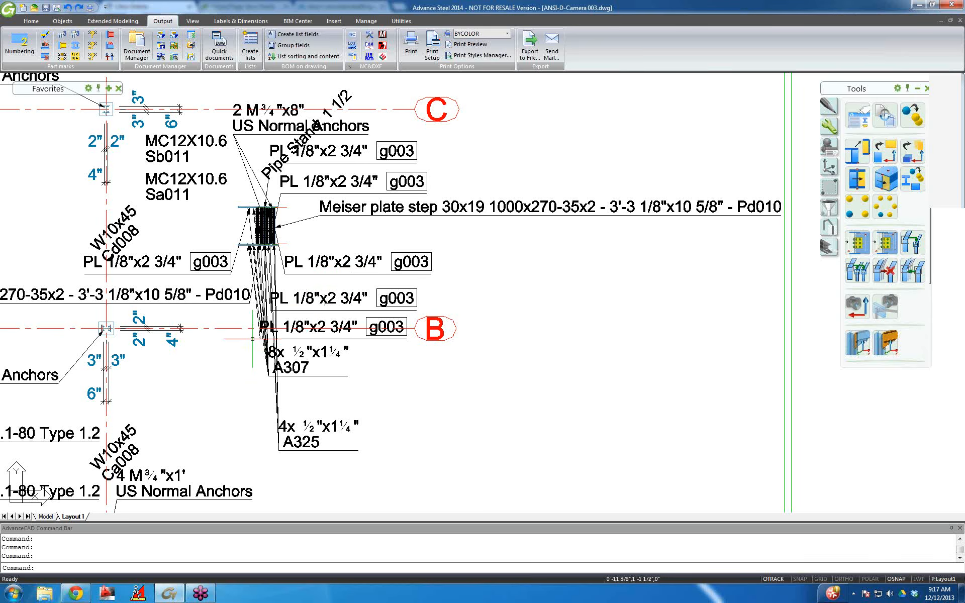
scroll(253, 339, "down", 2)
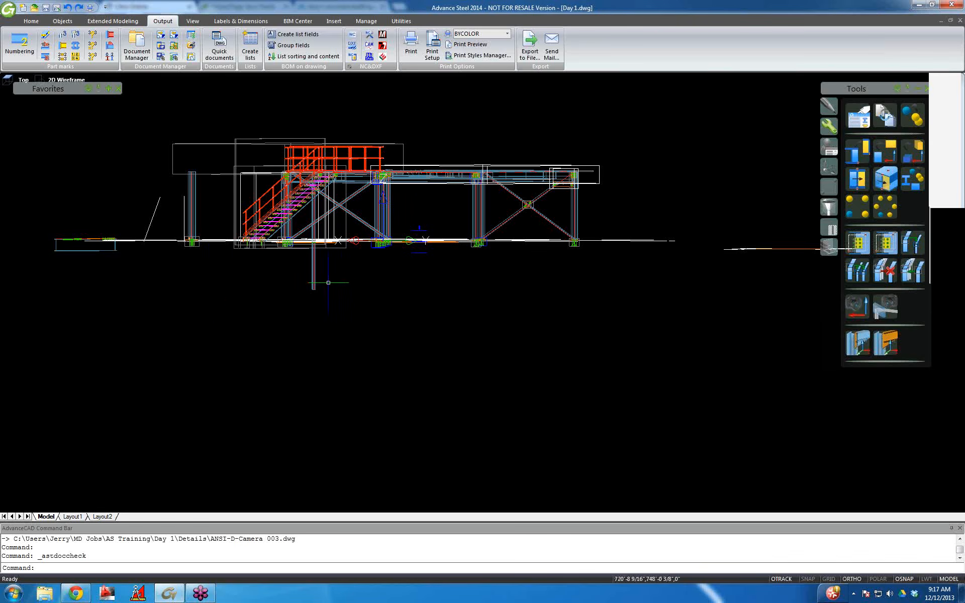
Stretch the anchor plan camera's upper depth end down toward the plate and open its properties.
scroll(384, 261, "up", 2)
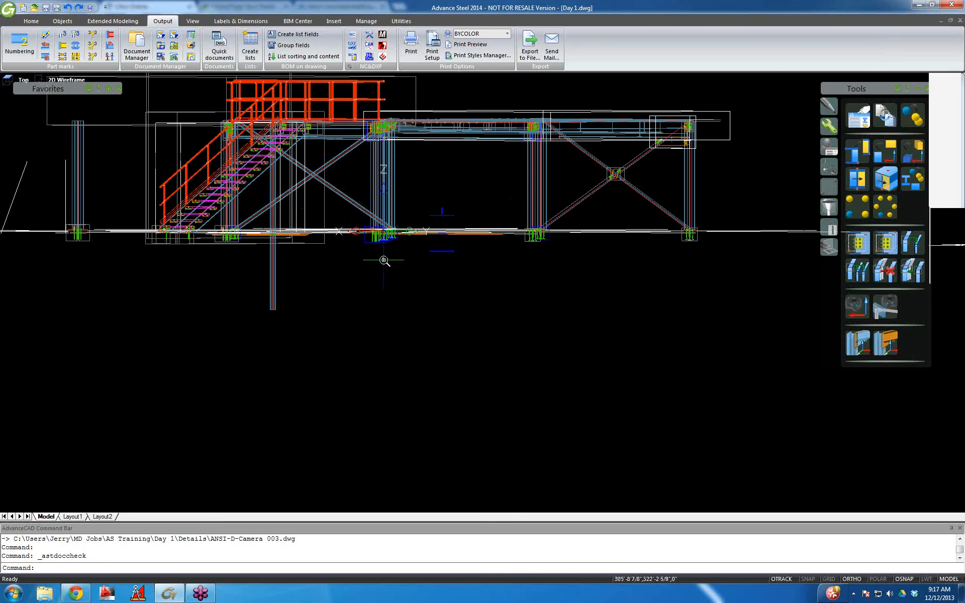
scroll(384, 261, "up", 2)
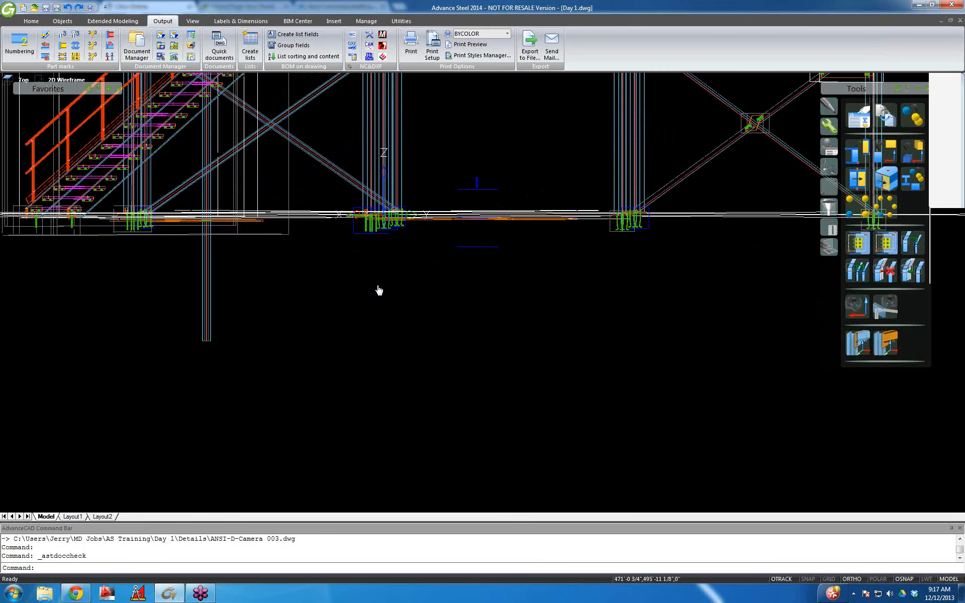
middle_click_drag(384, 286, 438, 272)
left_click(545, 175)
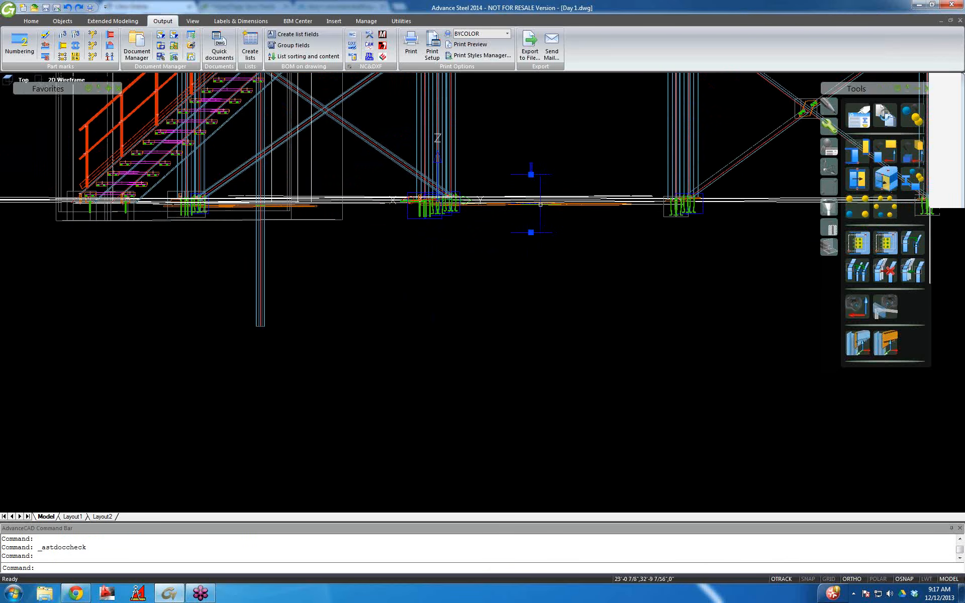
left_click(531, 175)
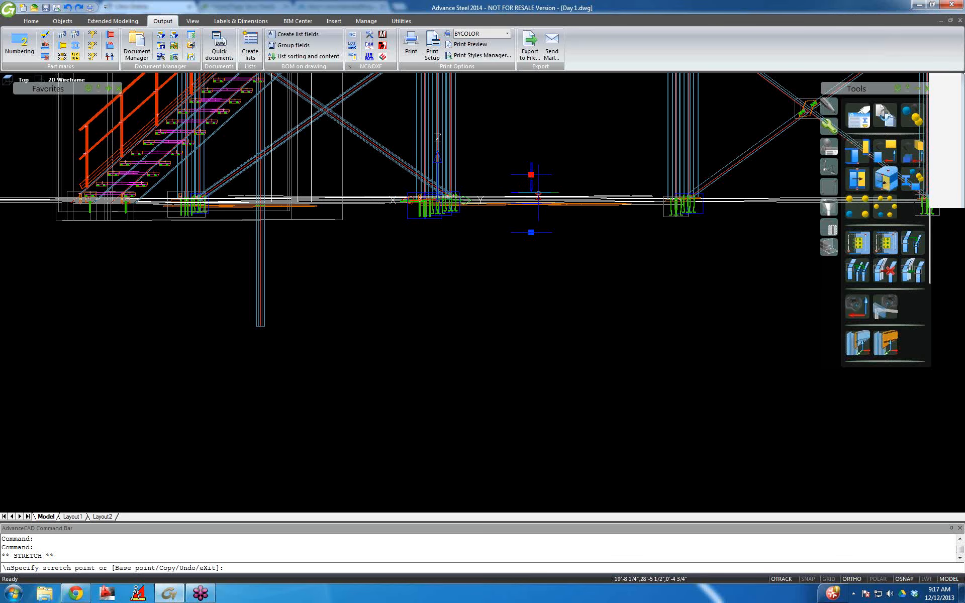
scroll(535, 190, "up", 8)
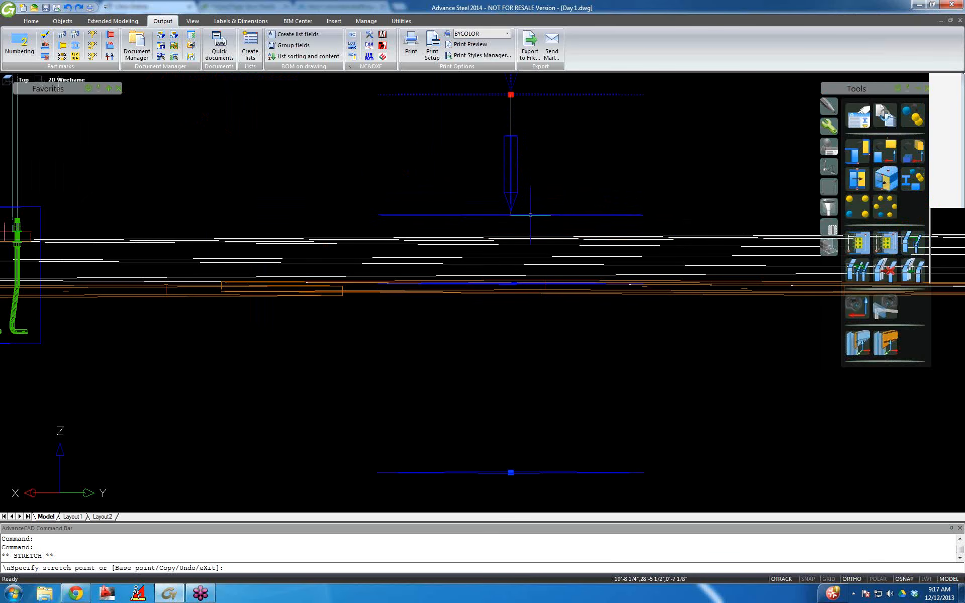
left_click(530, 216)
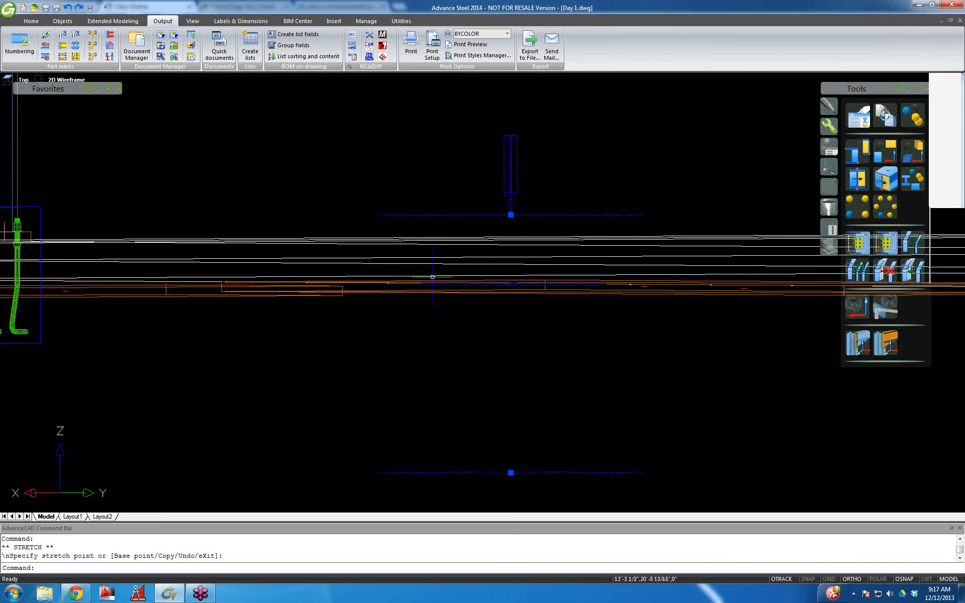
double_click(503, 146)
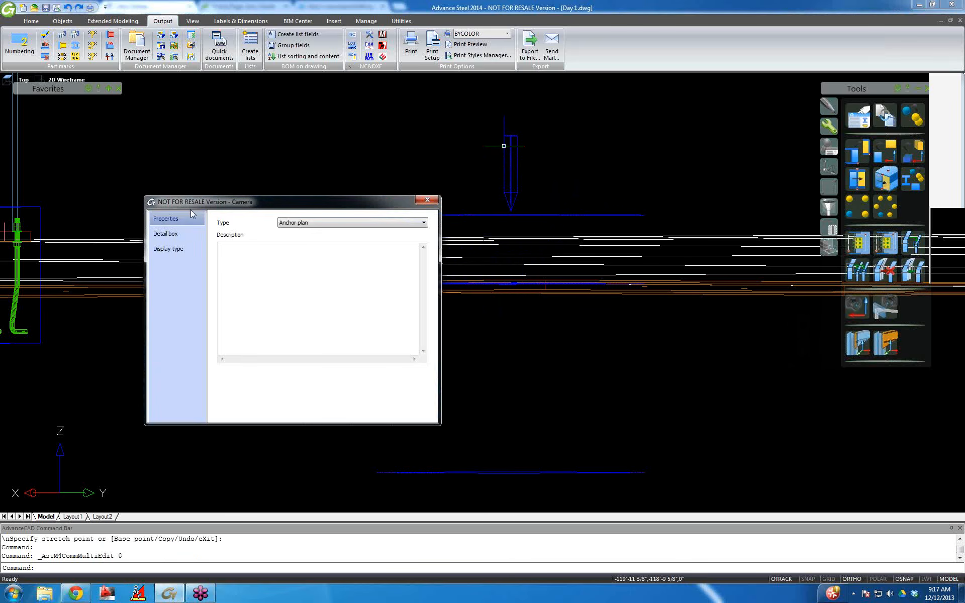
Check the camera's Front and Rear detail box depths, then close its properties.
left_click(178, 233)
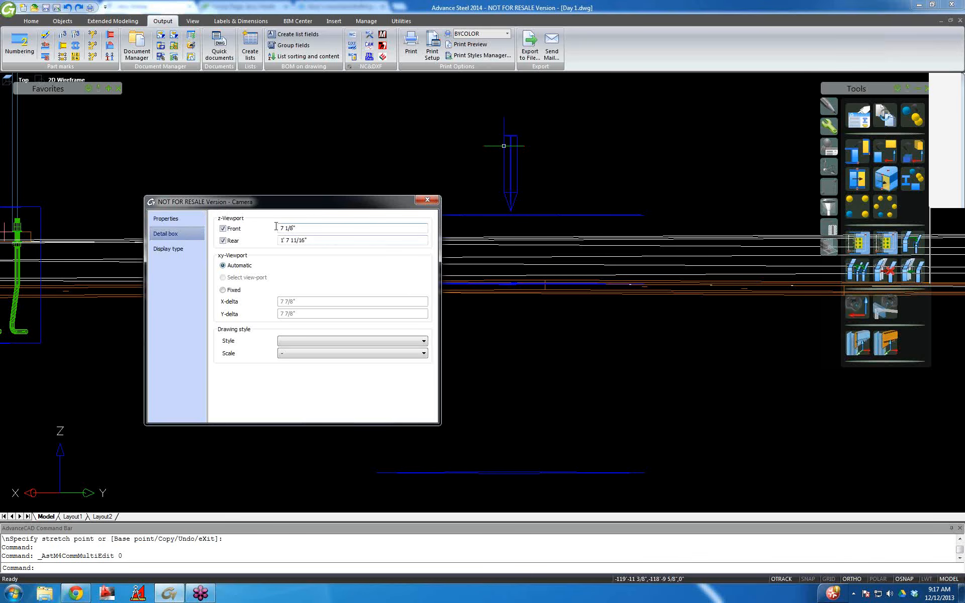
left_click(425, 201)
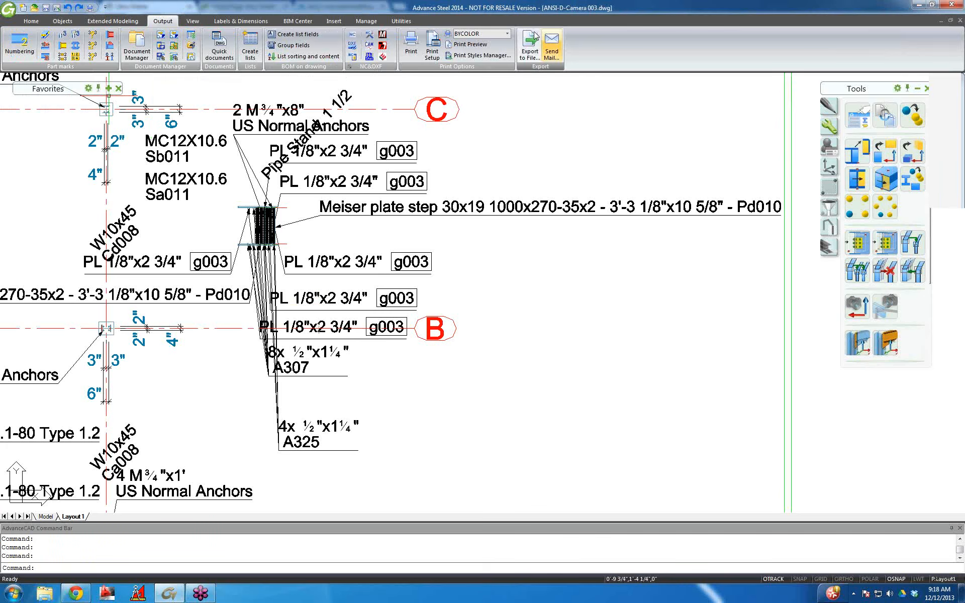
scroll(251, 219, "down", 5)
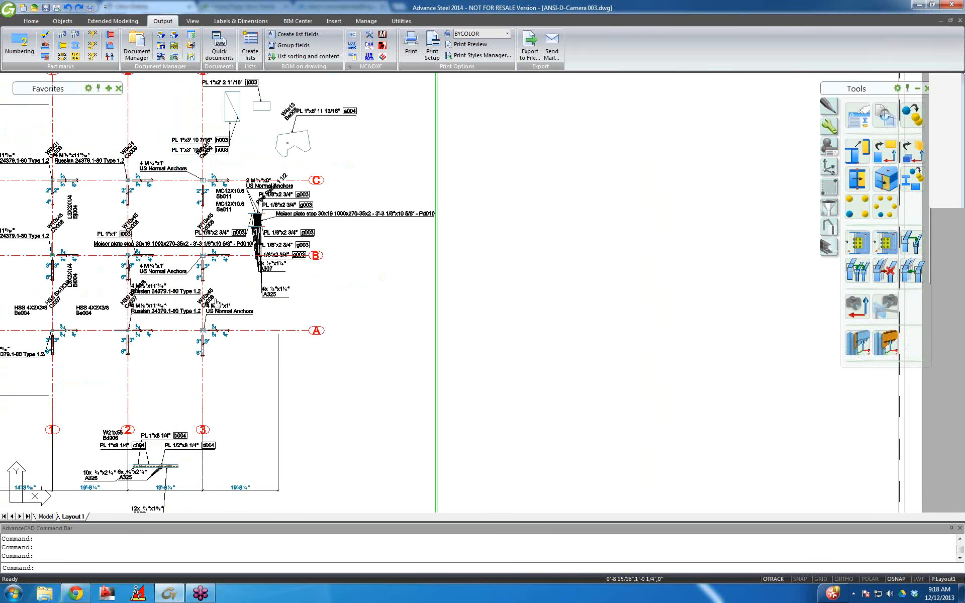
middle_click_drag(216, 304, 322, 289)
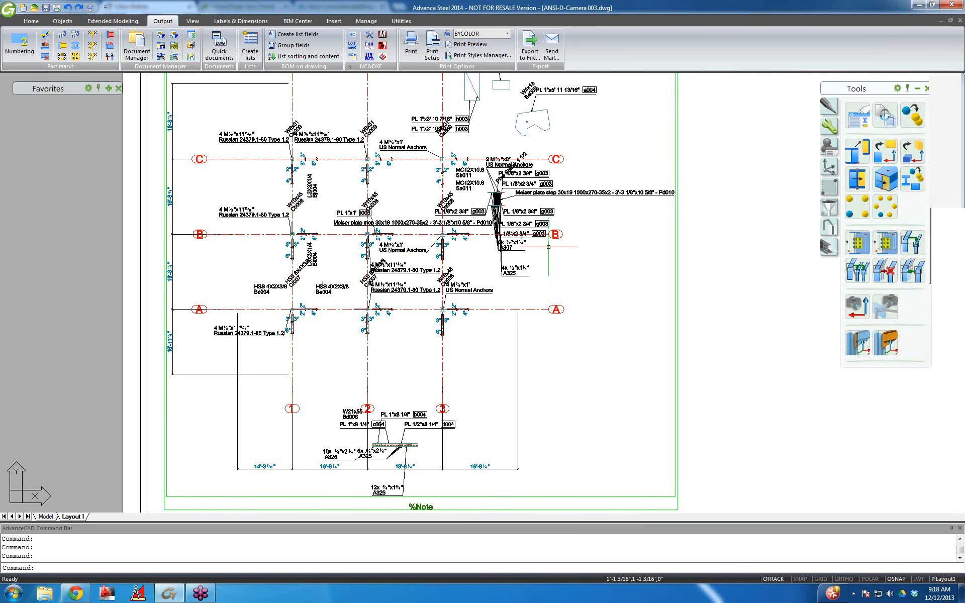
scroll(542, 260, "up", 2)
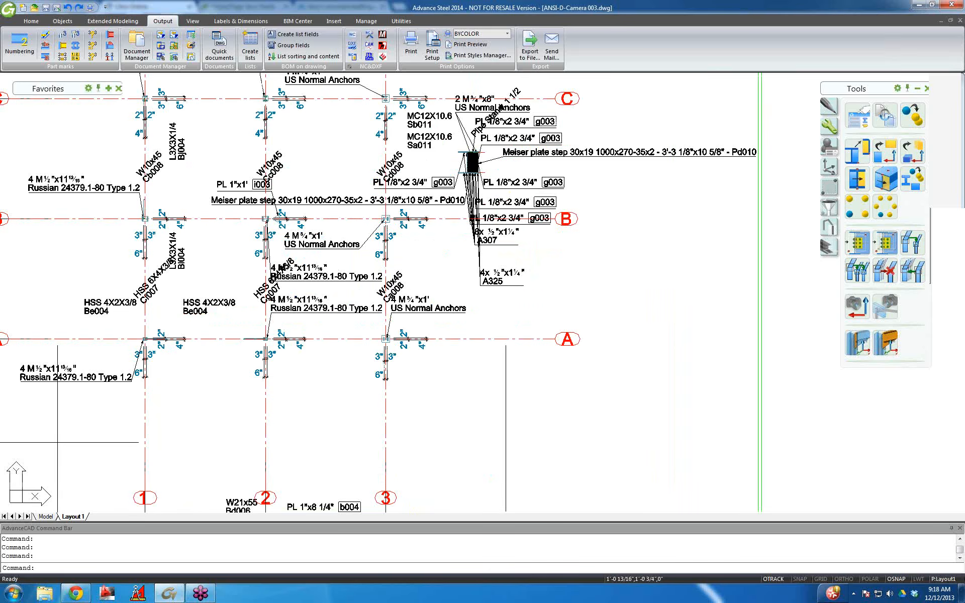
scroll(541, 260, "up", 4)
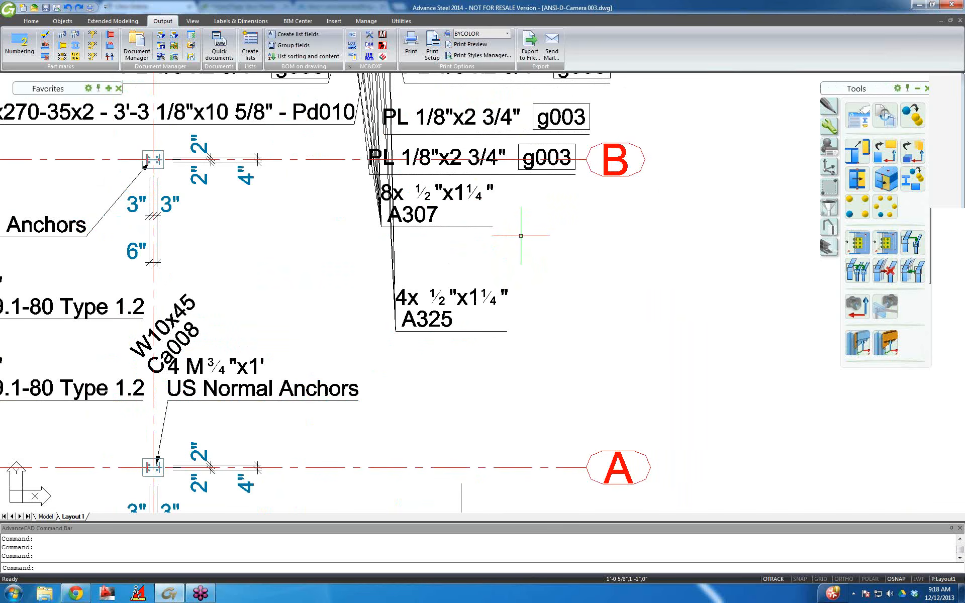
scroll(603, 207, "down", 2)
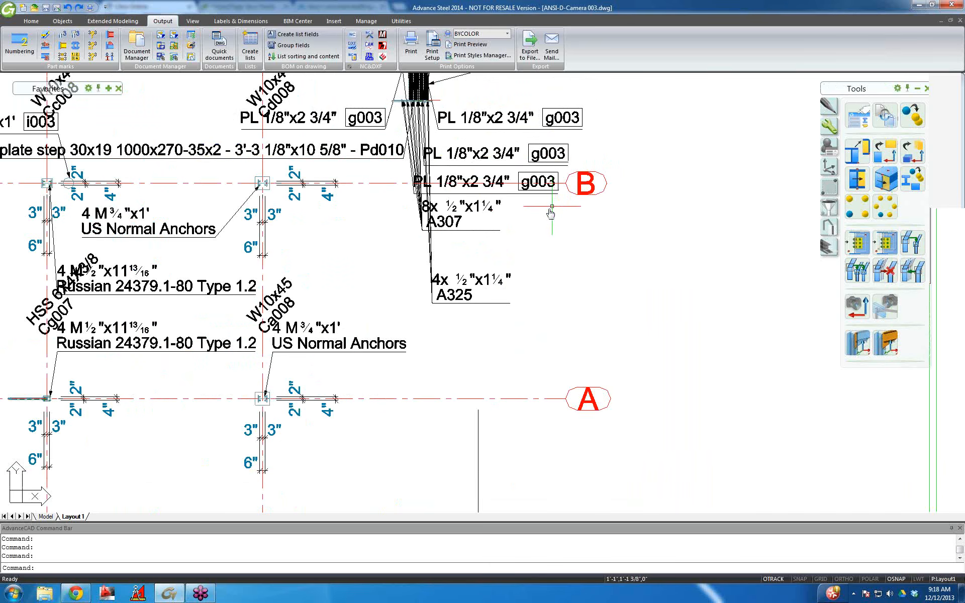
middle_click_drag(551, 213, 394, 348)
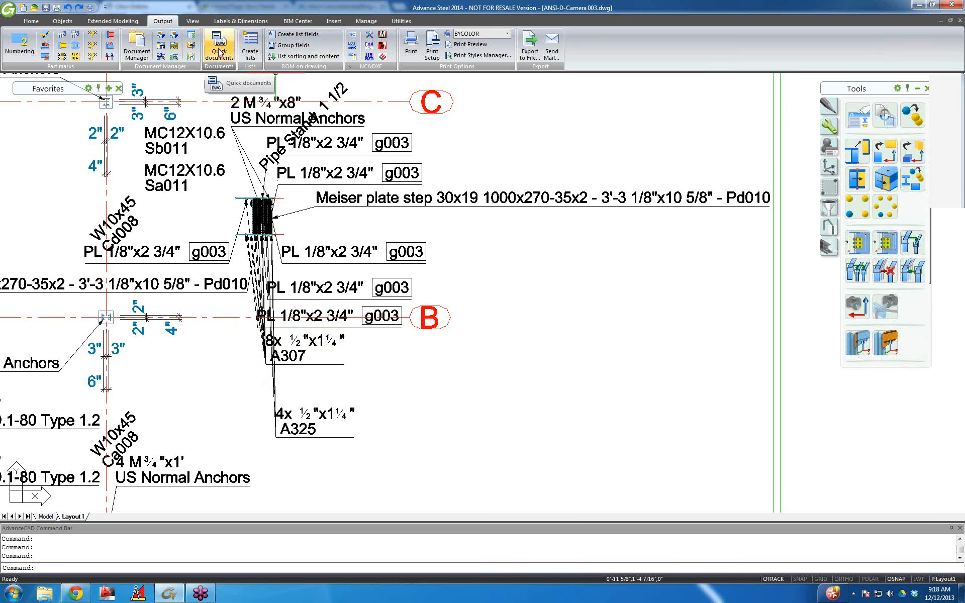
Run Update detail from the Labels & Dimensions Management menu on the anchor plan viewport.
left_click(194, 22)
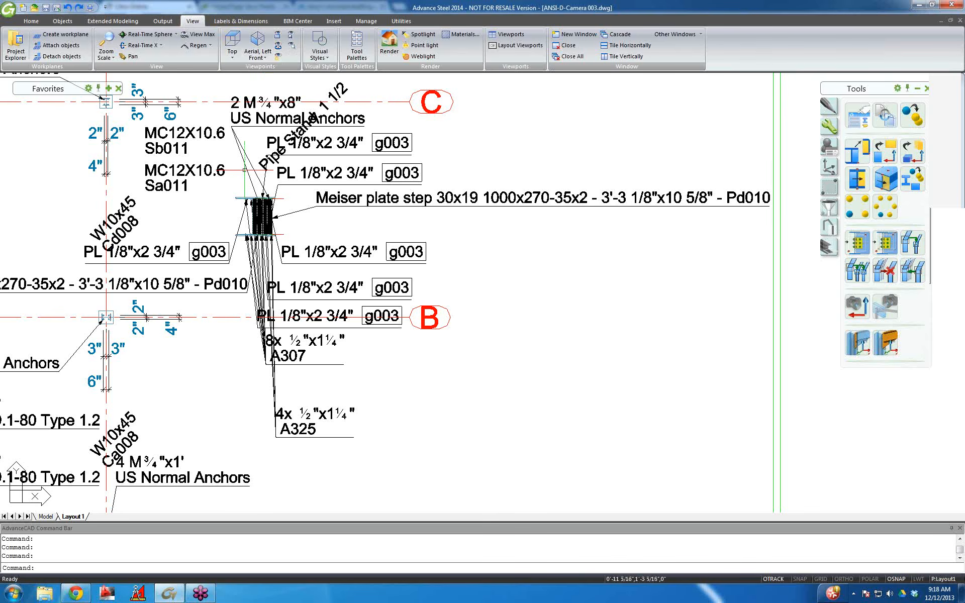
left_click(239, 22)
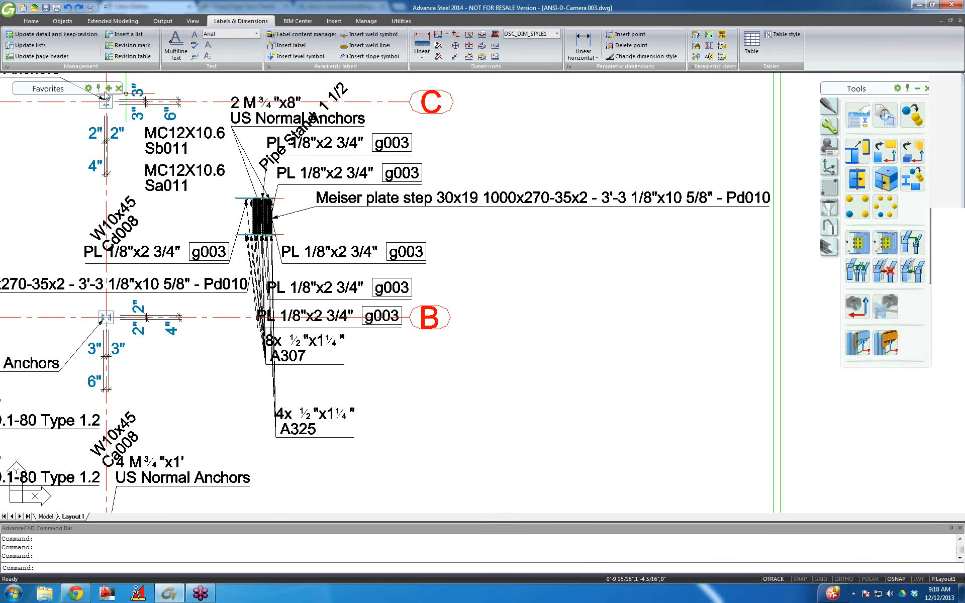
left_click(7, 66)
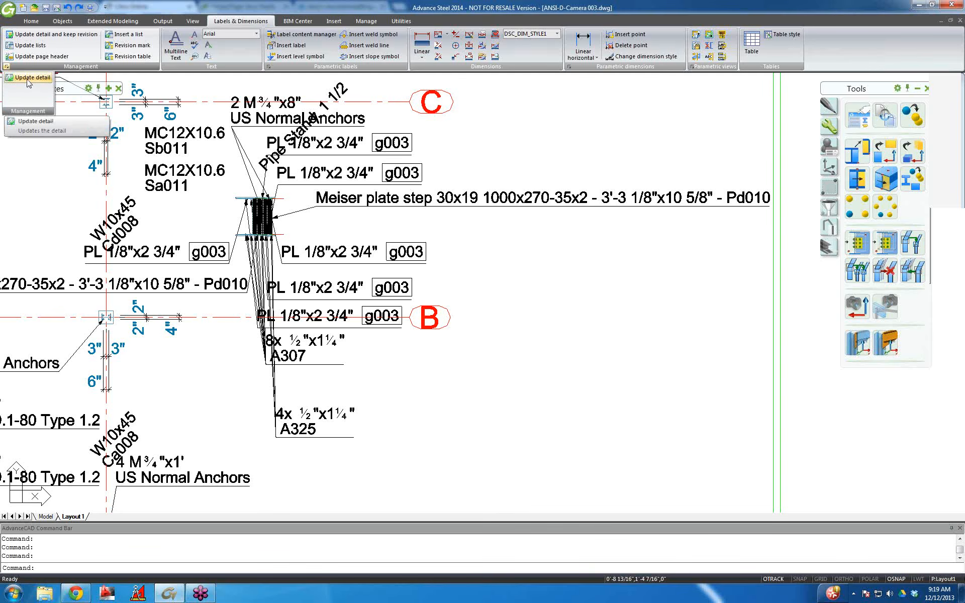
left_click(28, 78)
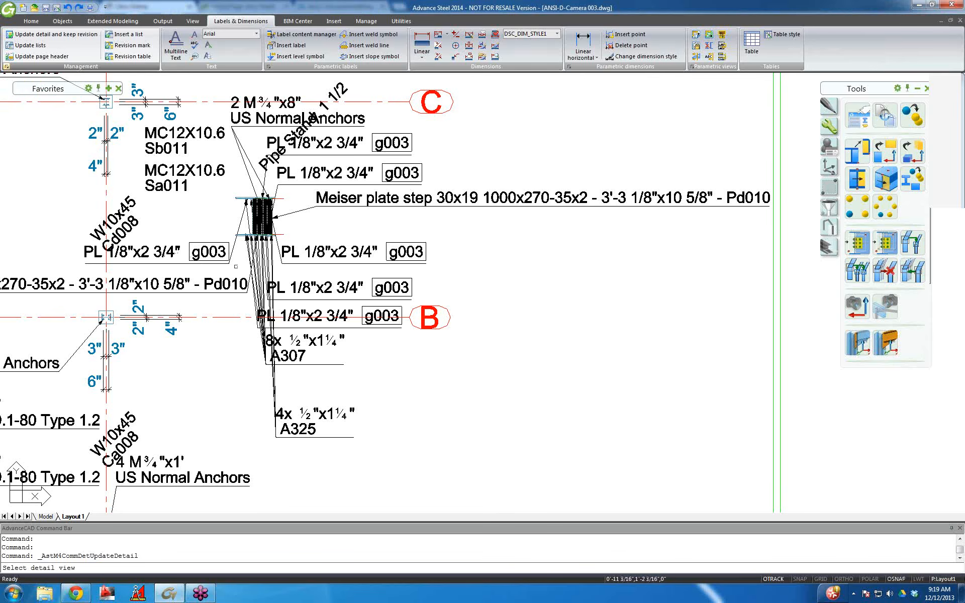
scroll(236, 267, "down", 2)
scroll(242, 263, "down", 8)
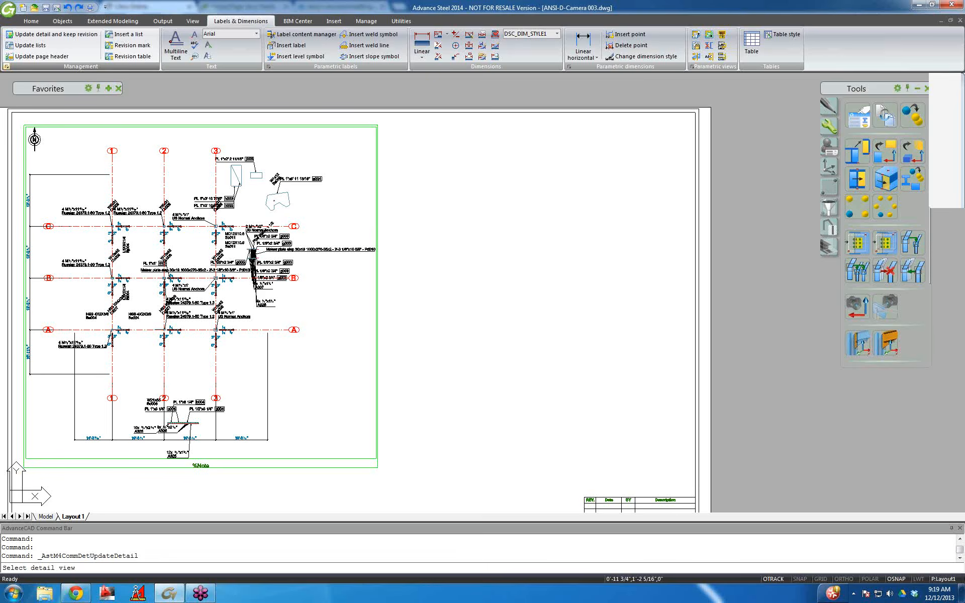
scroll(255, 269, "down", 2)
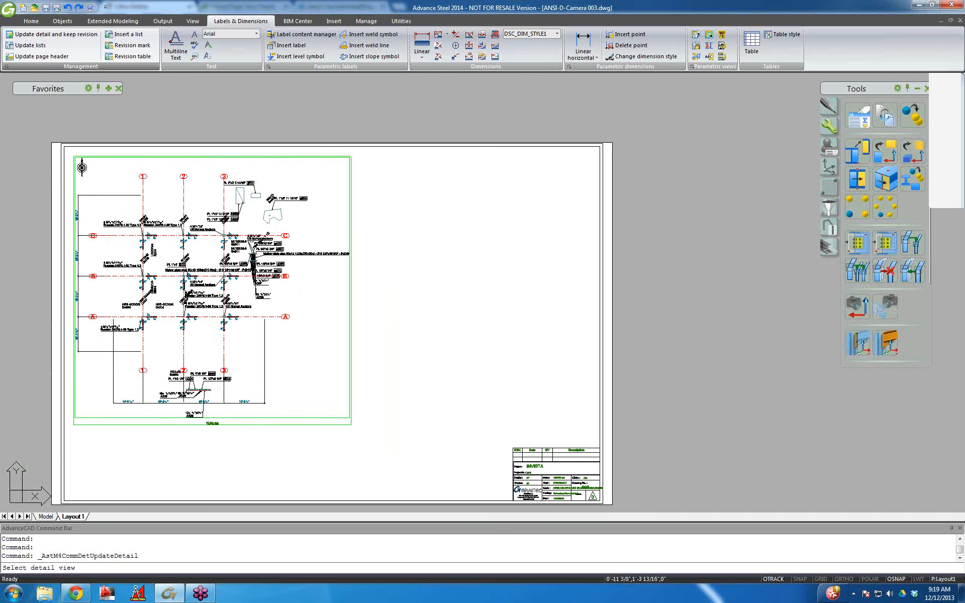
left_click(252, 241)
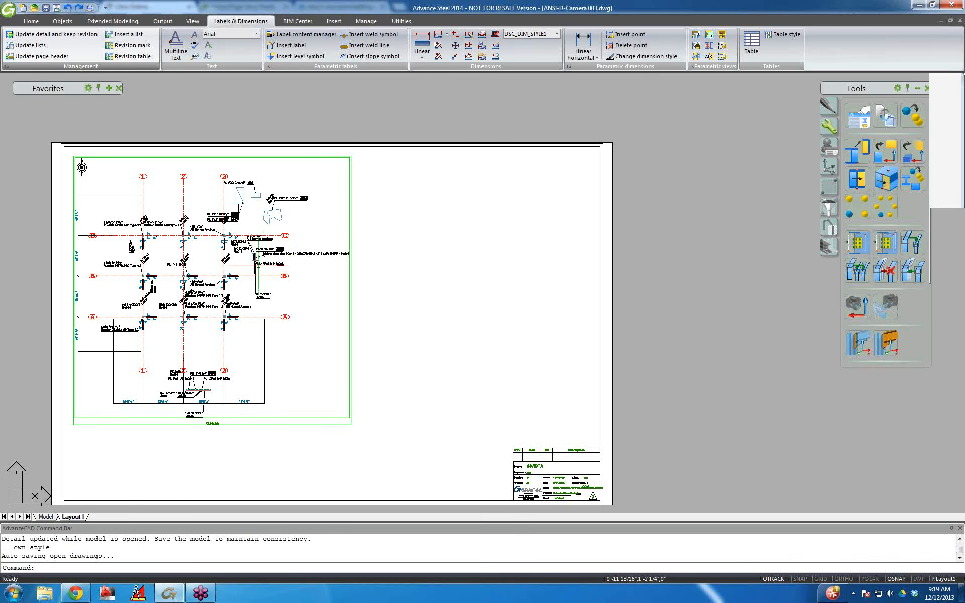
scroll(256, 265, "up", 6)
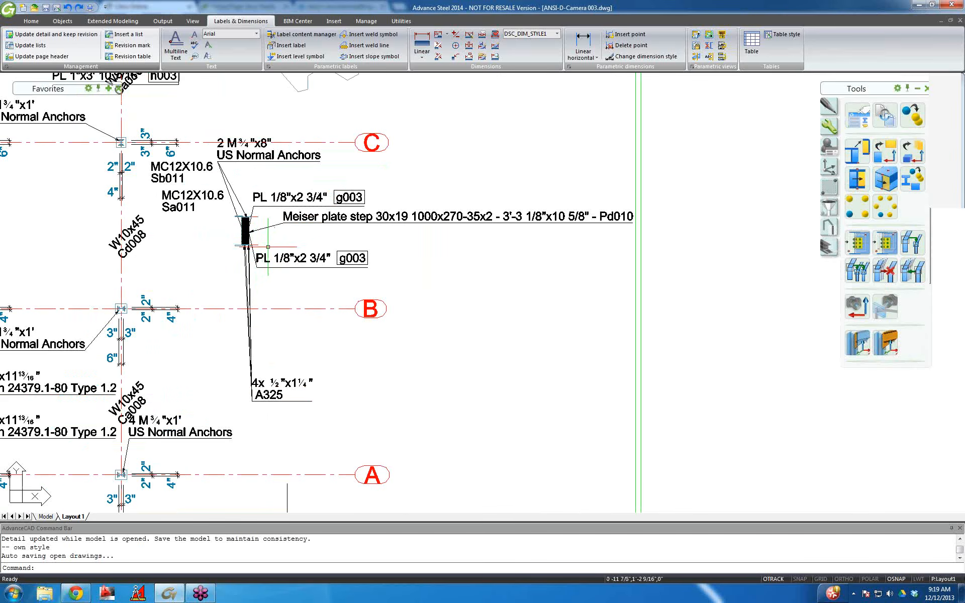
scroll(276, 243, "up", 2)
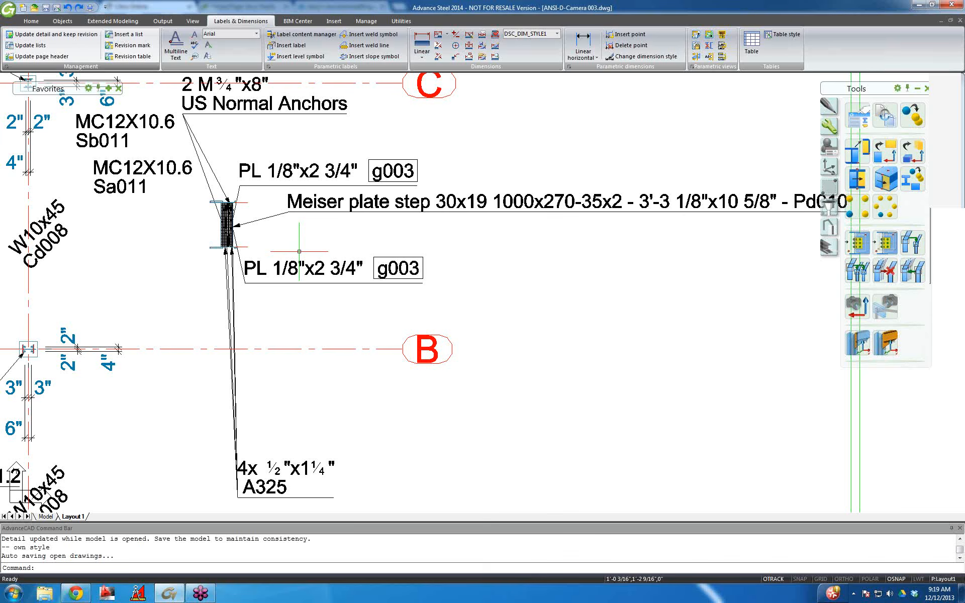
scroll(321, 257, "down", 3)
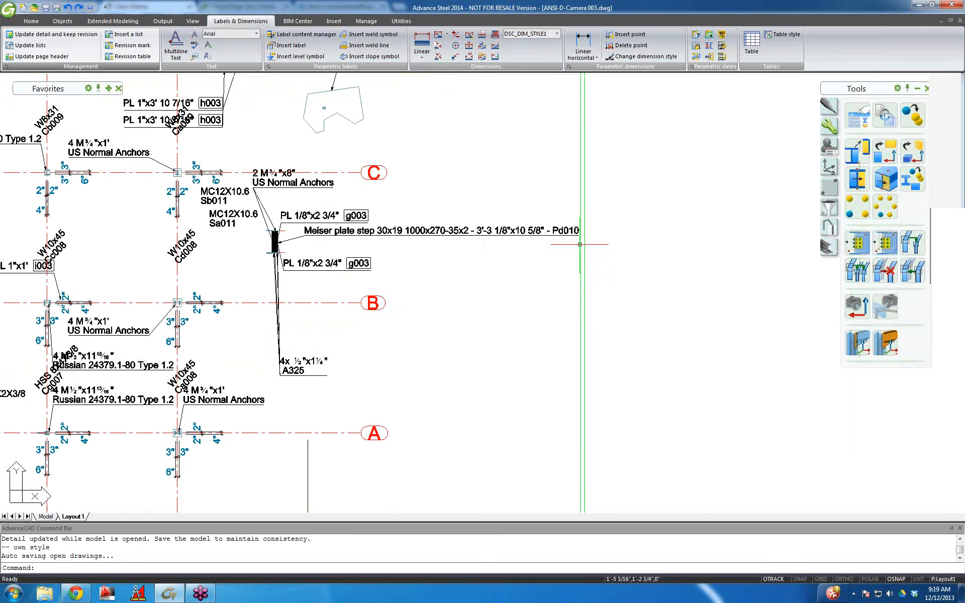
Set the anchor plan view's front depth to 0" with Automatic frame size kept, and apply.
double_click(580, 244)
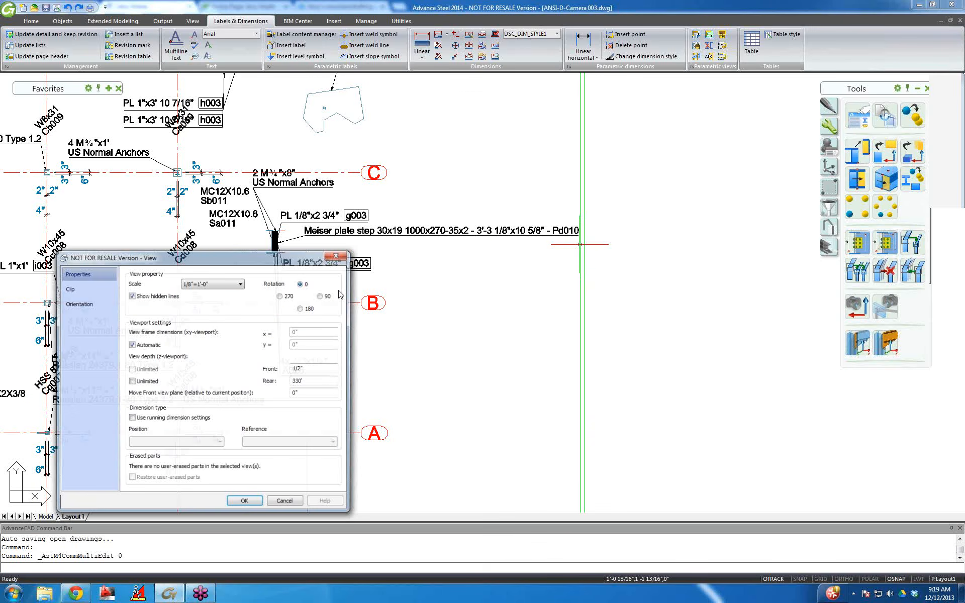
left_click_drag(210, 263, 239, 174)
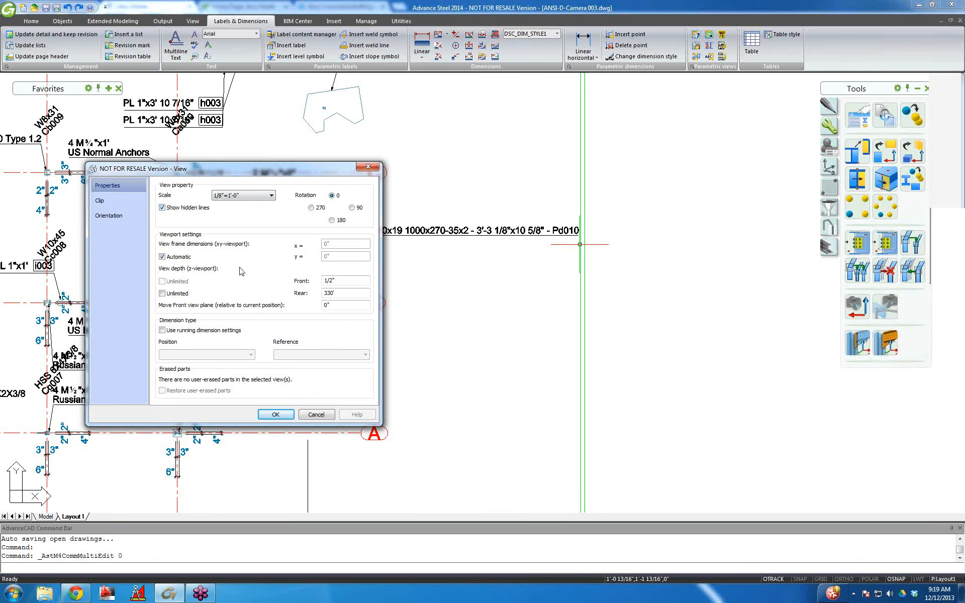
left_click(162, 257)
left_click(162, 258)
left_click_drag(341, 280, 310, 281)
type("0")
key("Tab")
left_click(264, 417)
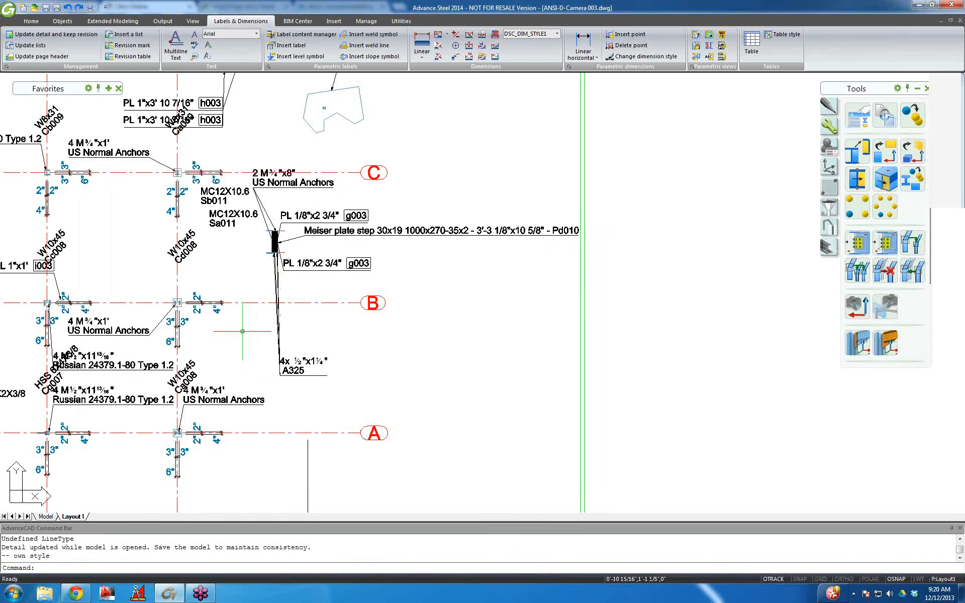
Zoom out on the ANSI-D-Camera 003 anchor plan layout.
scroll(235, 341, "down", 2)
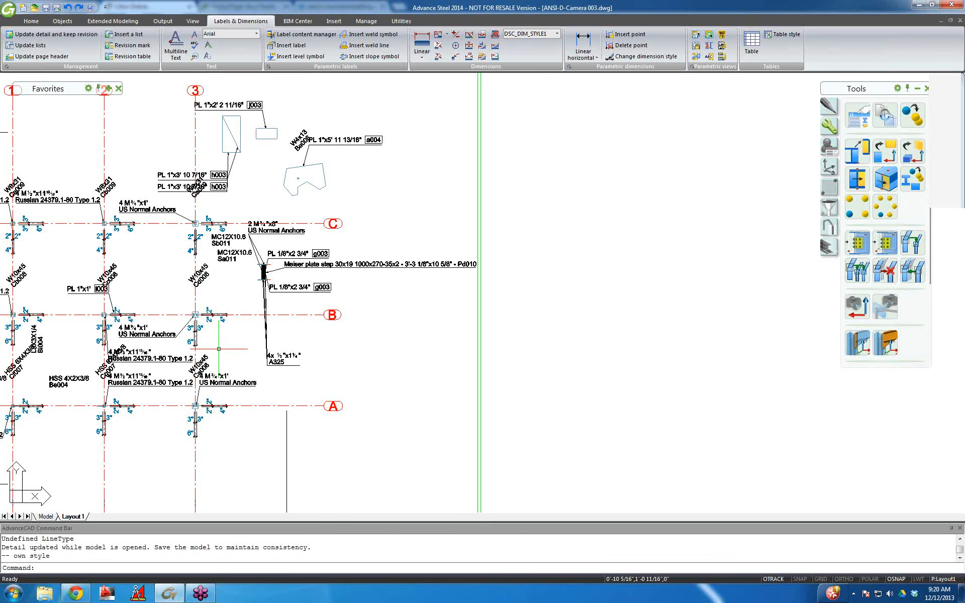
Return to Day 1.dwg and zoom and pan to the column-base anchor bolts.
key("ctrl+Tab")
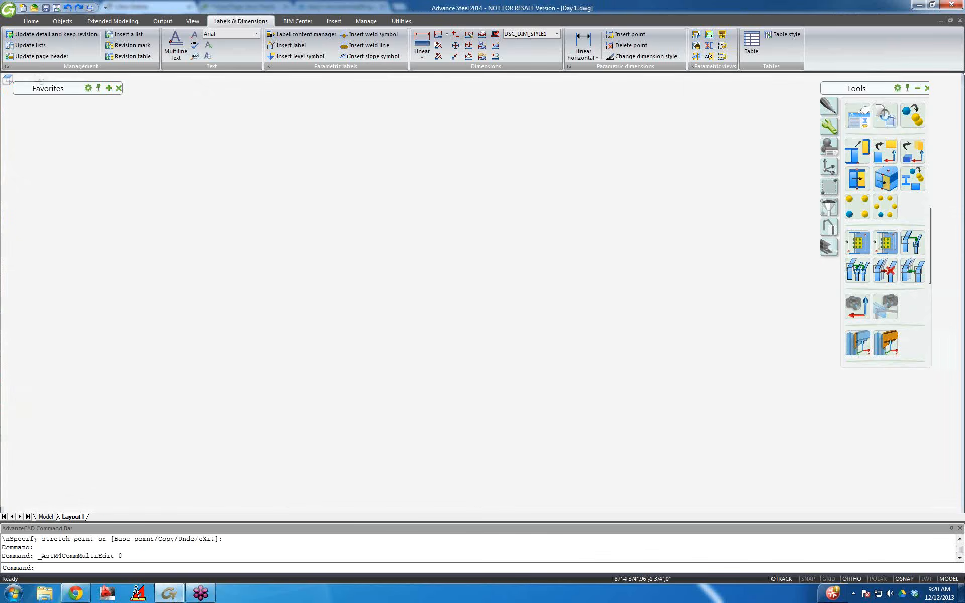
scroll(232, 337, "down", 2)
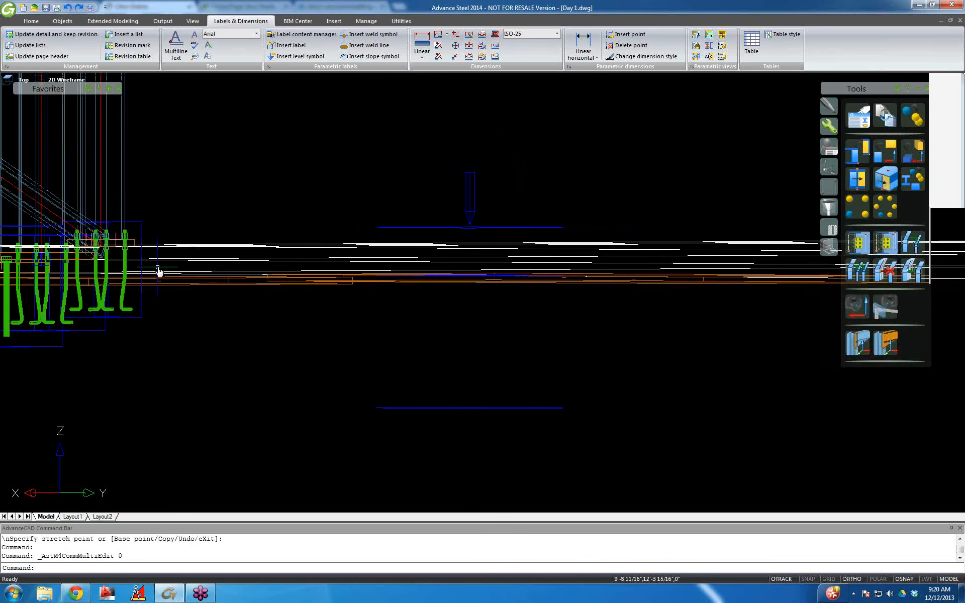
mouse_move(158, 271)
middle_mouse_down()
mouse_move(384, 241)
mouse_move(255, 237)
middle_mouse_up()
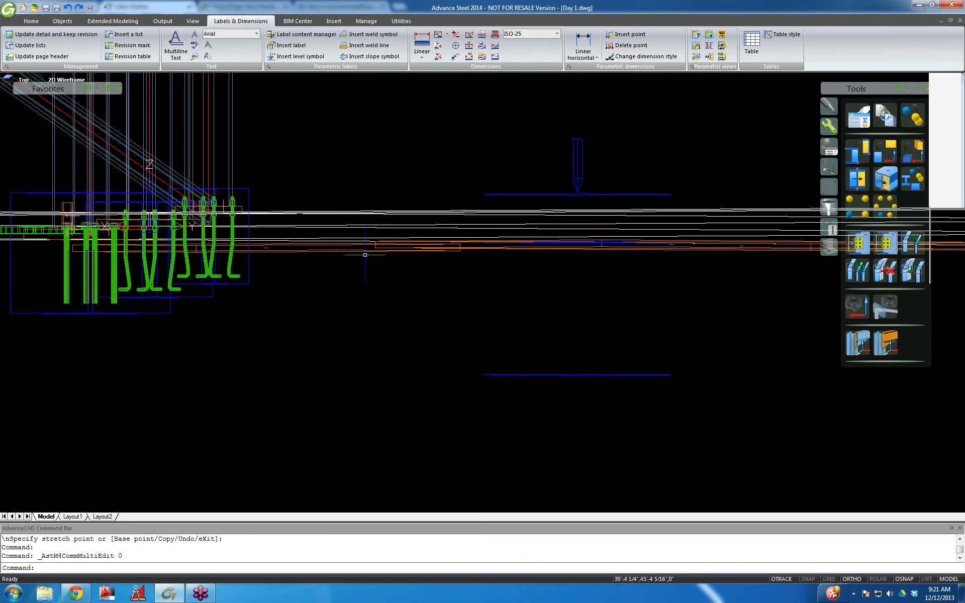
scroll(365, 255, "down", 2)
scroll(536, 281, "down", 1)
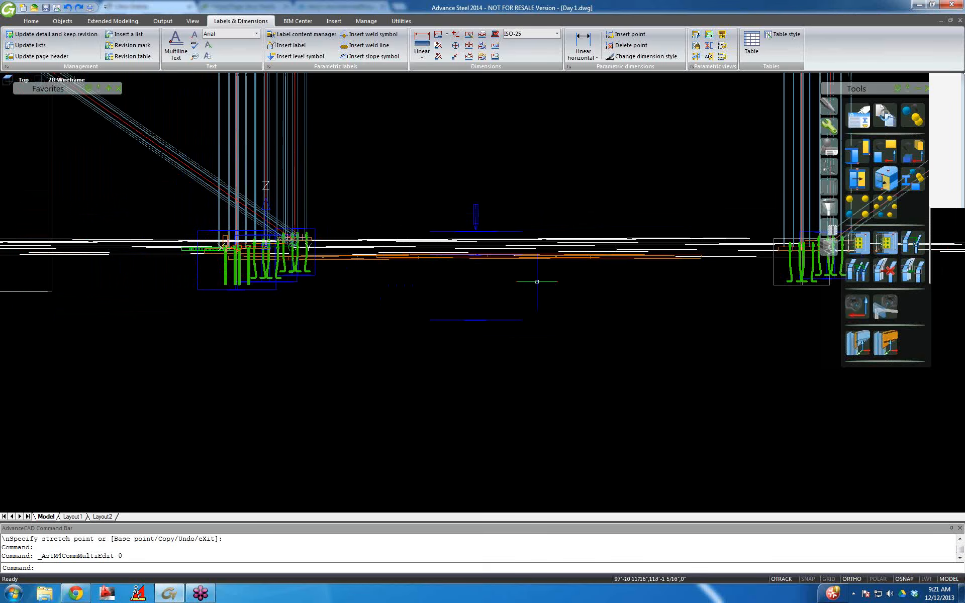
middle_click_drag(537, 282, 523, 281)
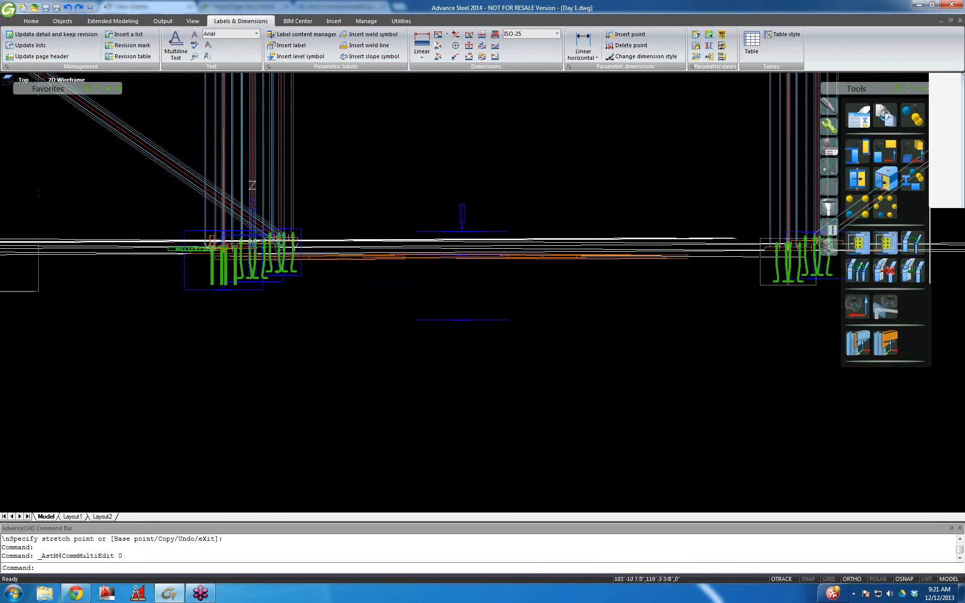
middle_click_drag(247, 222, 246, 219)
scroll(245, 219, "up", 5)
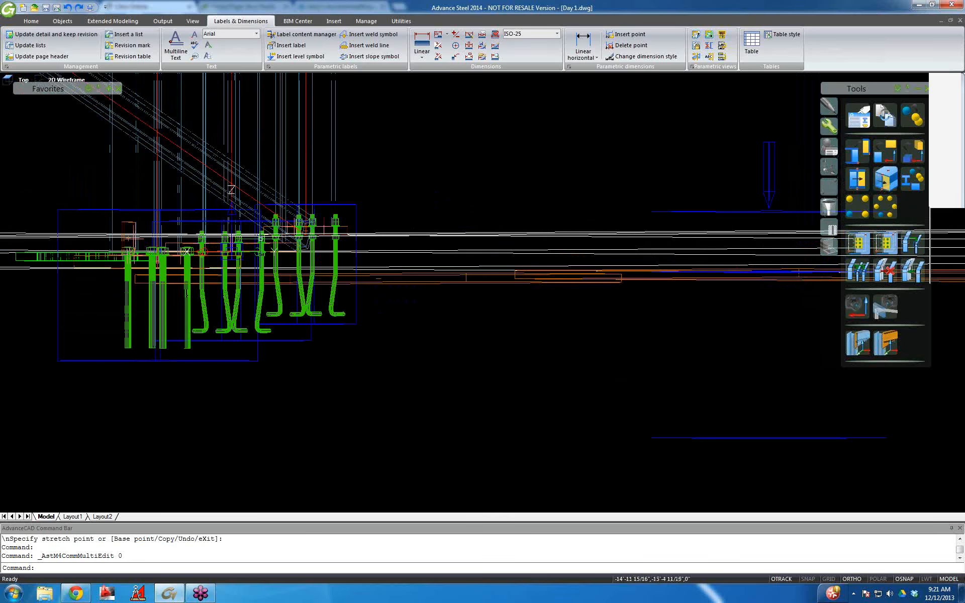
scroll(349, 315, "down", 1)
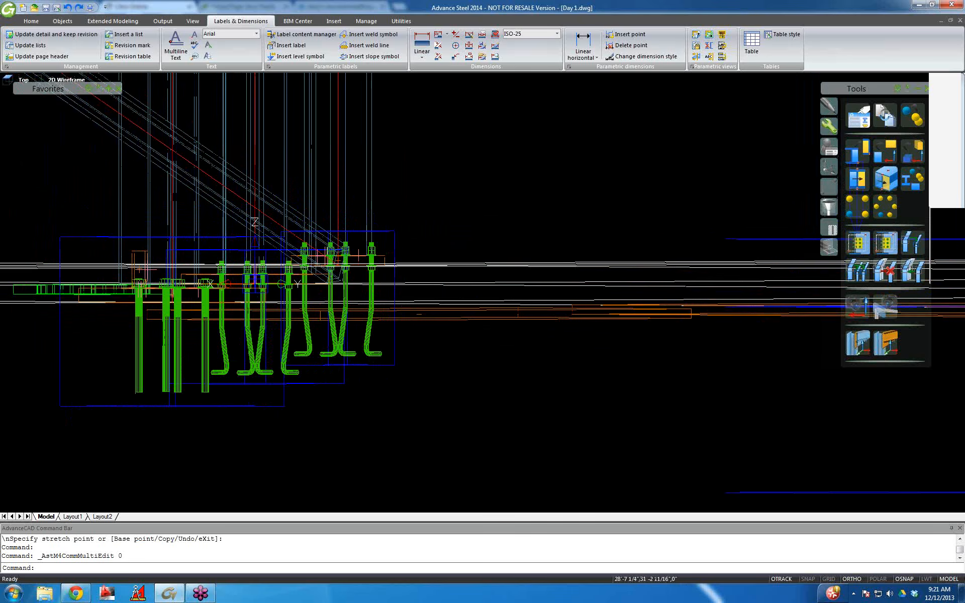
scroll(301, 310, "down", 5)
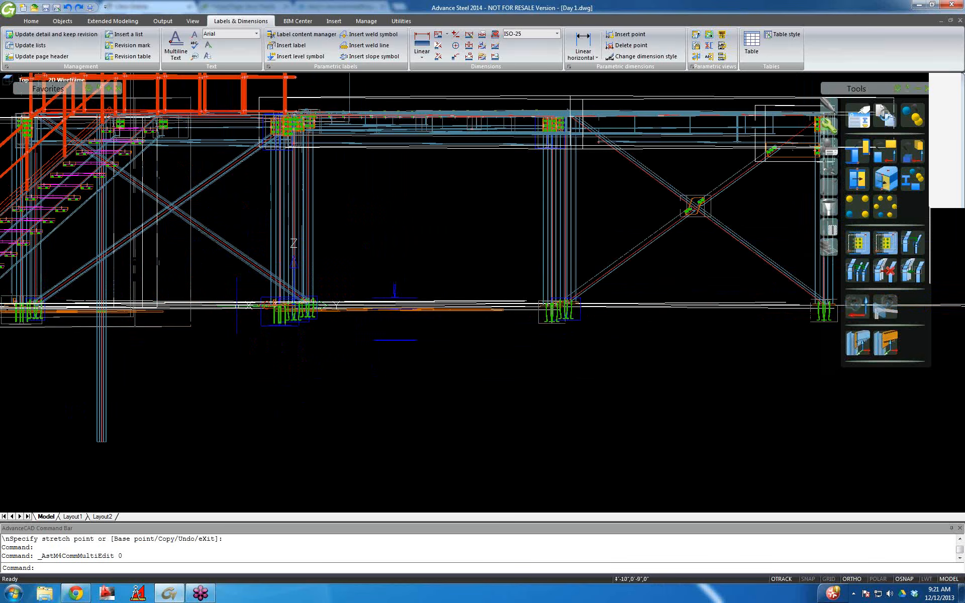
middle_click_drag(160, 353, 228, 324)
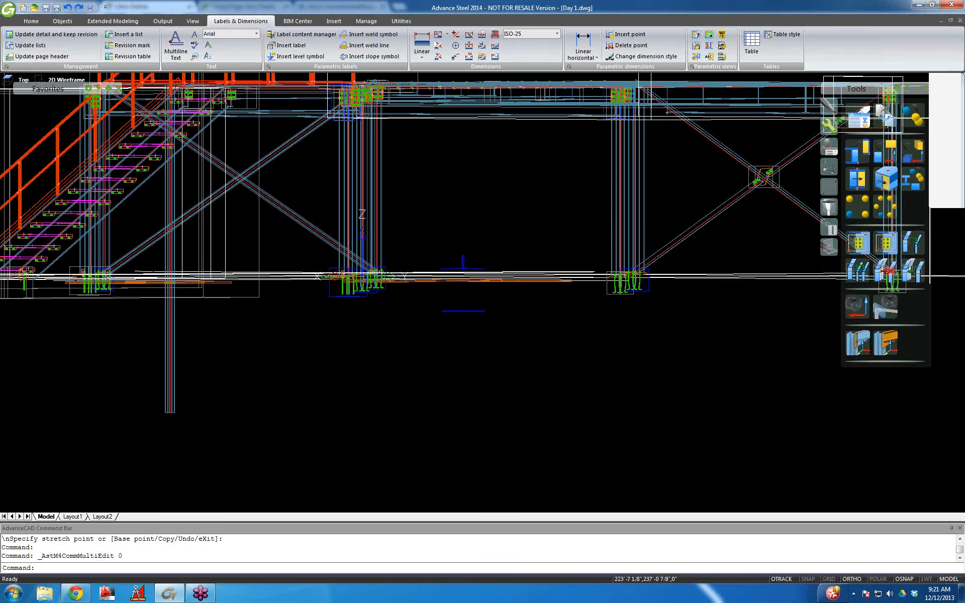
Orbit to an elevated view of the bolt group and move the document templates window aside.
scroll(375, 308, "up", 5)
scroll(355, 264, "up", 5)
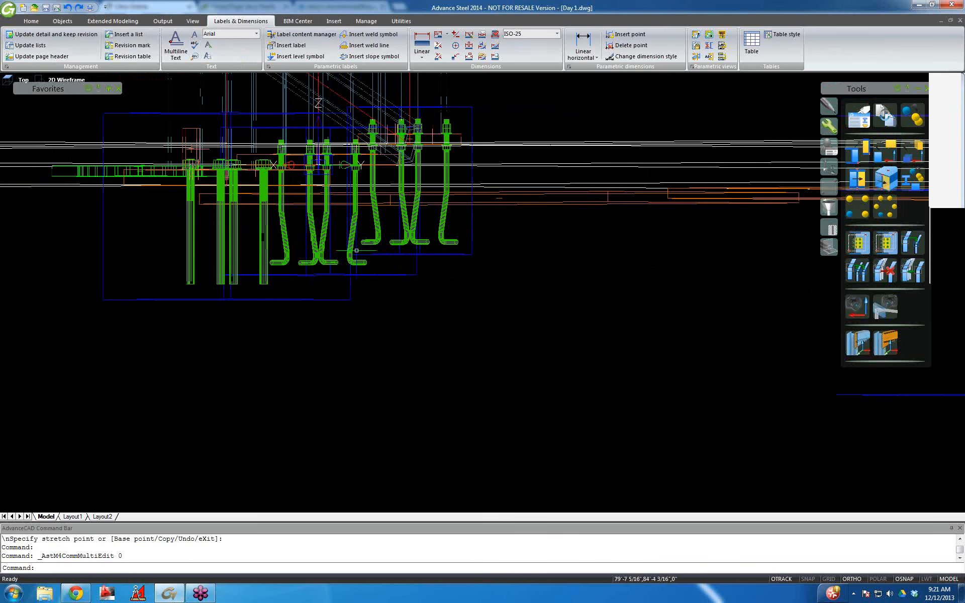
scroll(357, 250, "up", 3)
scroll(396, 233, "down", 2)
middle_click_drag(396, 233, 349, 280)
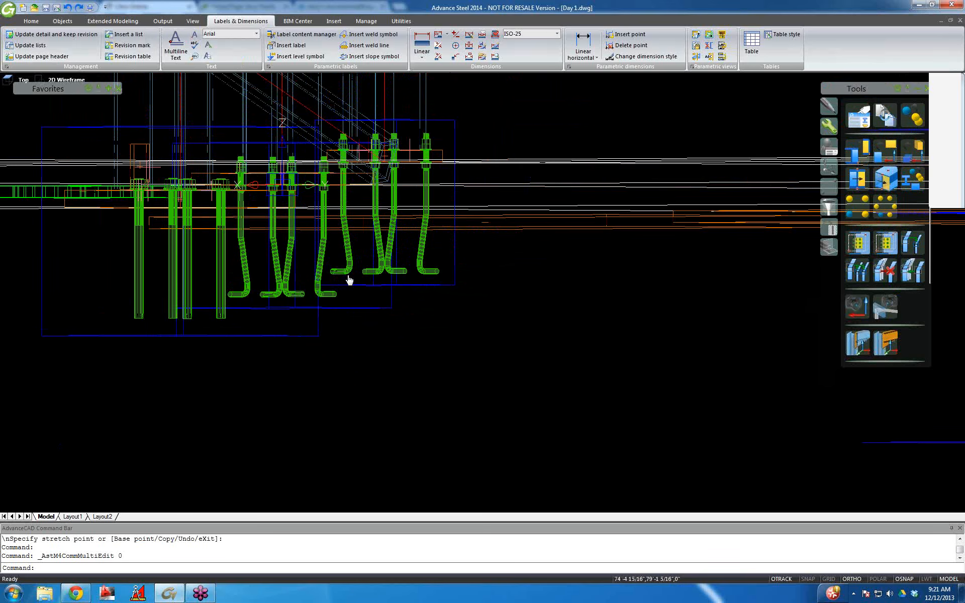
middle_click_drag(442, 244, 474, 238, "shift")
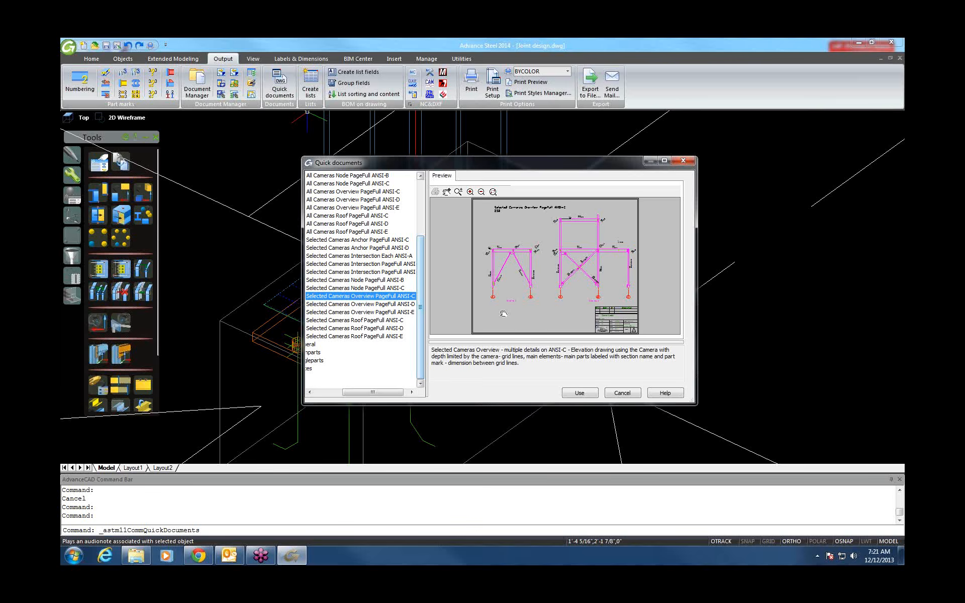
left_click_drag(553, 166, 458, 159)
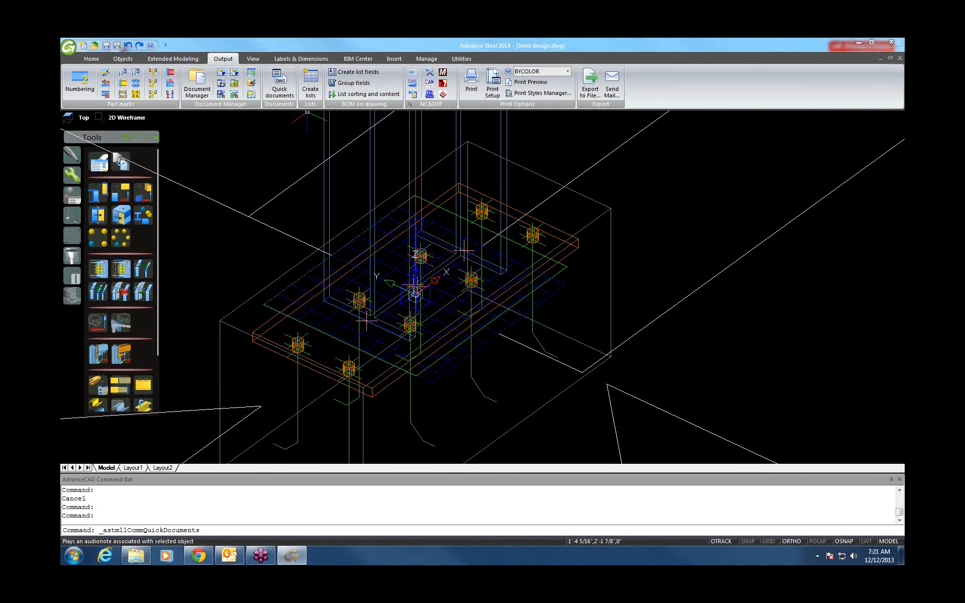
Dismiss Quick documents and enable the camera's Front and Rear detail box depths of 1' 7 11/16".
left_click_drag(275, 183, 681, 146)
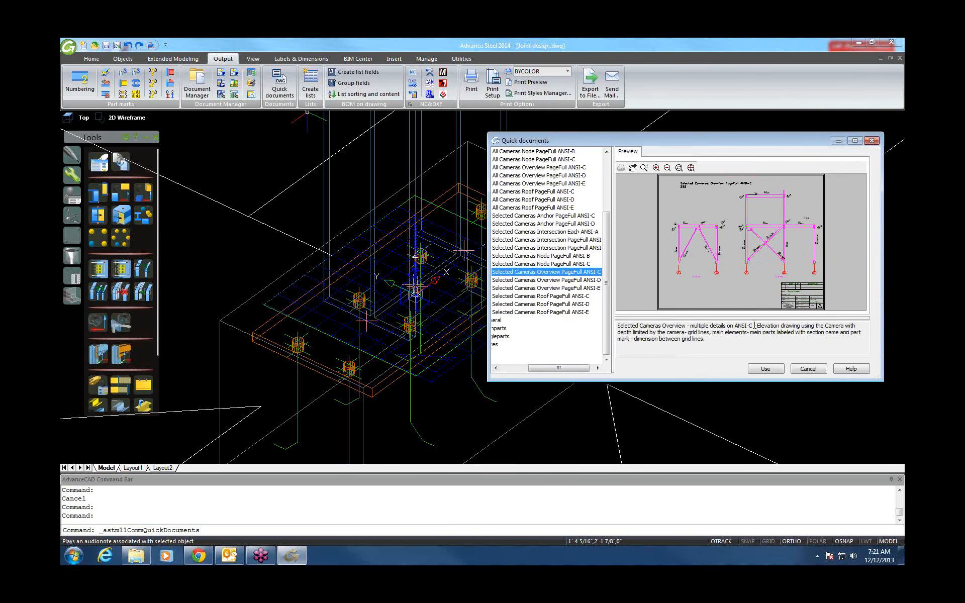
left_click(807, 369)
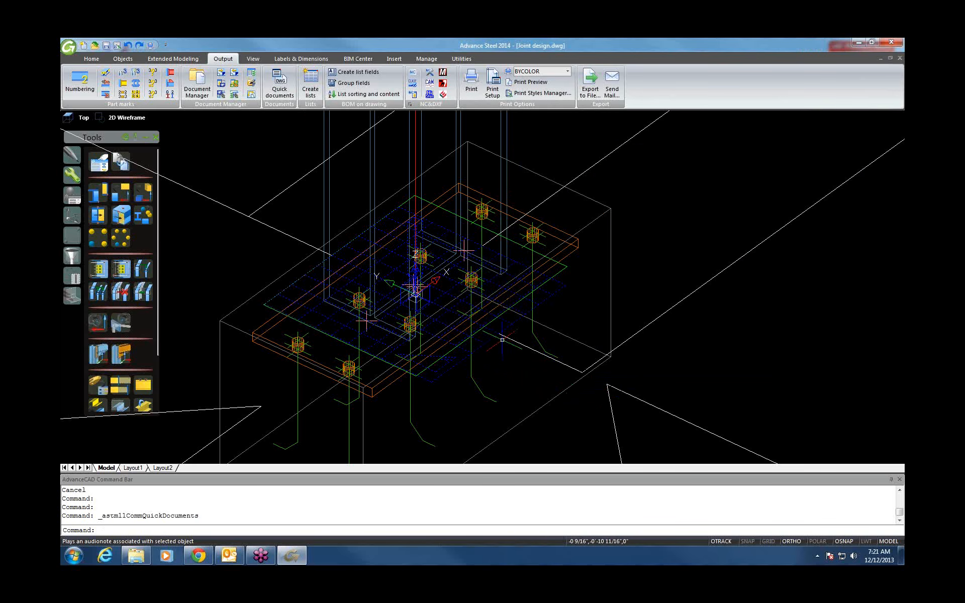
double_click(491, 335)
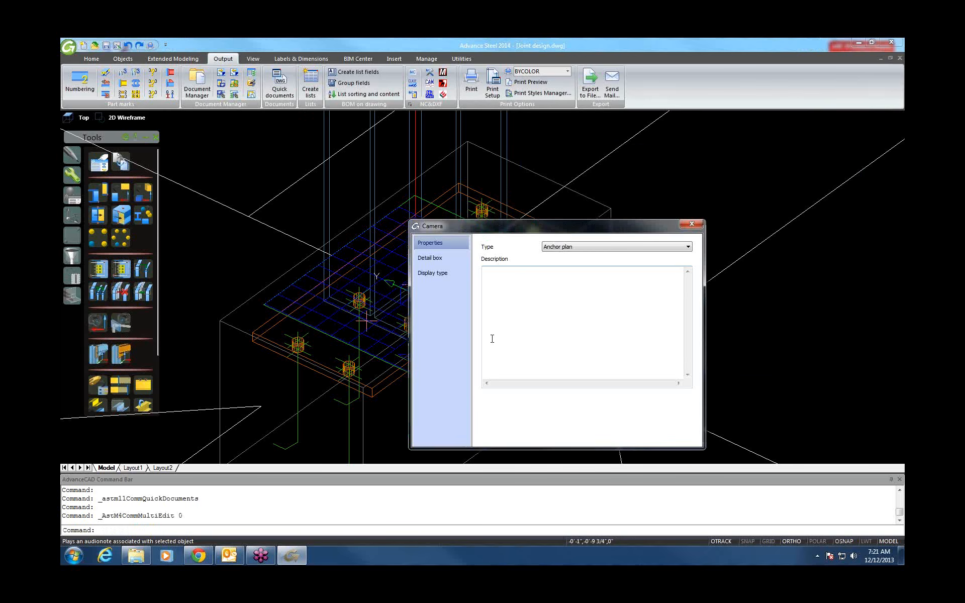
left_click(438, 259)
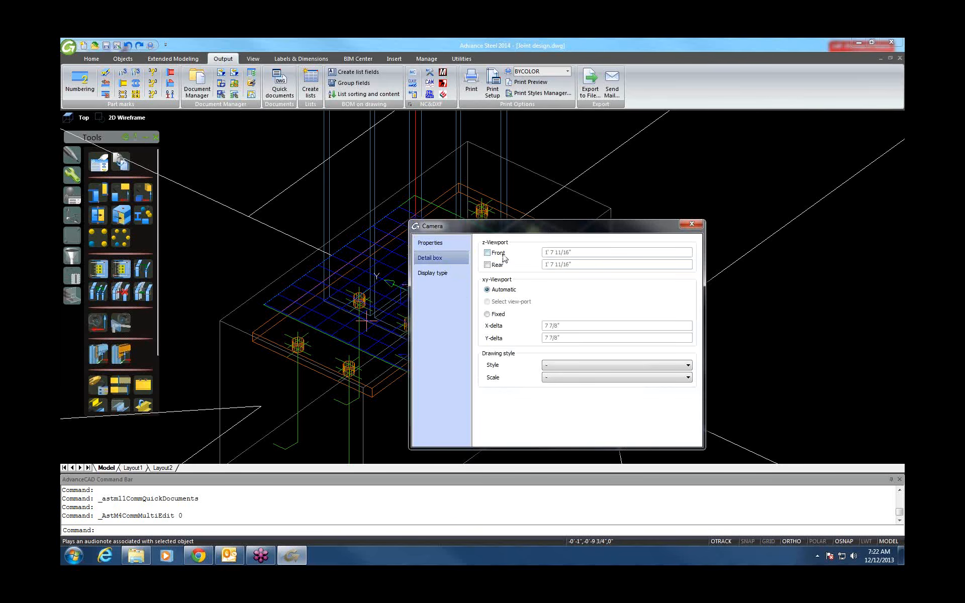
left_click(488, 253)
left_click(489, 266)
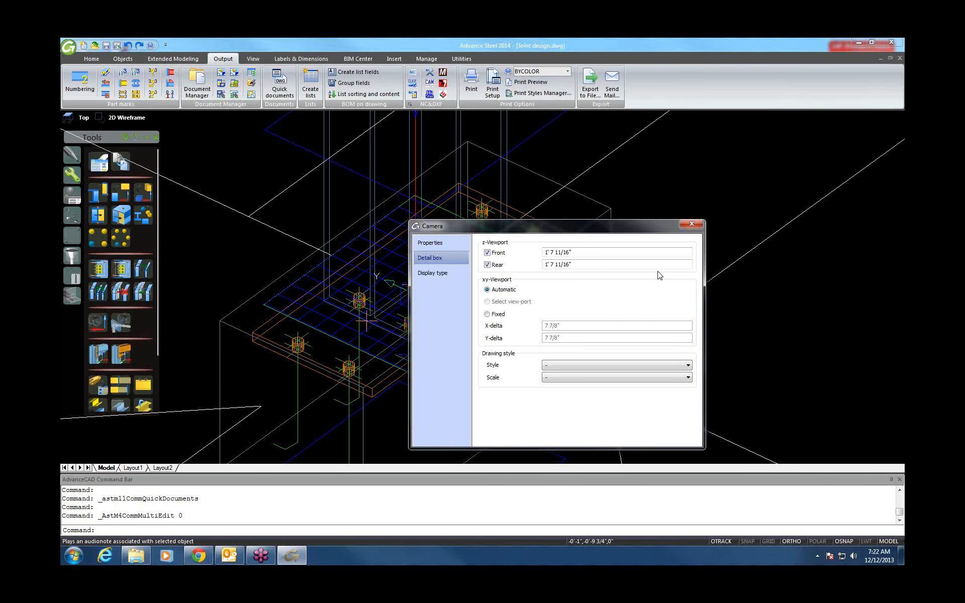
left_click(692, 224)
Generate a Selected Cameras Anchor PageFull ANSI-C document and confirm its process settings.
scroll(673, 286, "down", 6)
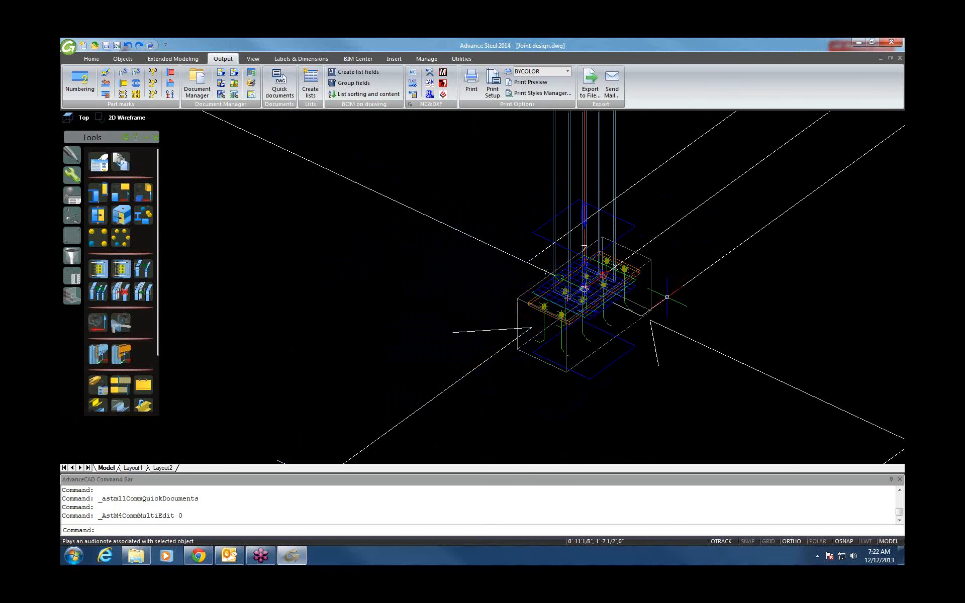
middle_click_drag(646, 291, 632, 272, "shift")
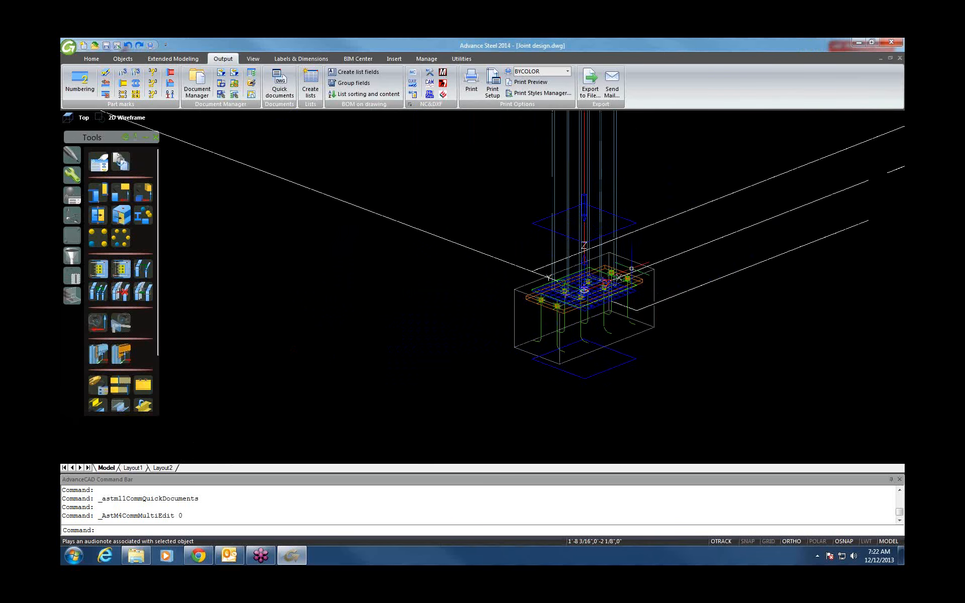
scroll(631, 298, "up", 3)
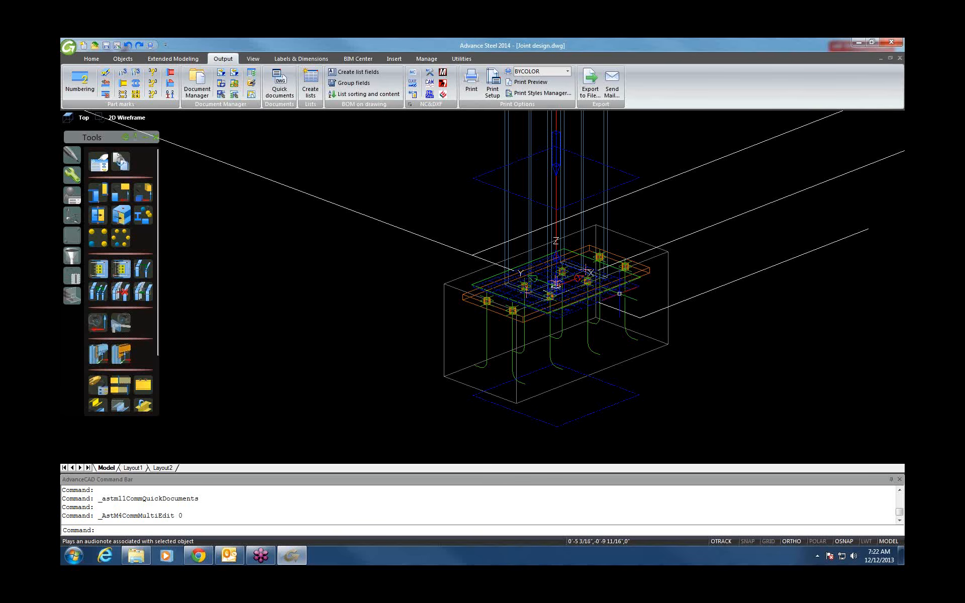
left_click(272, 85)
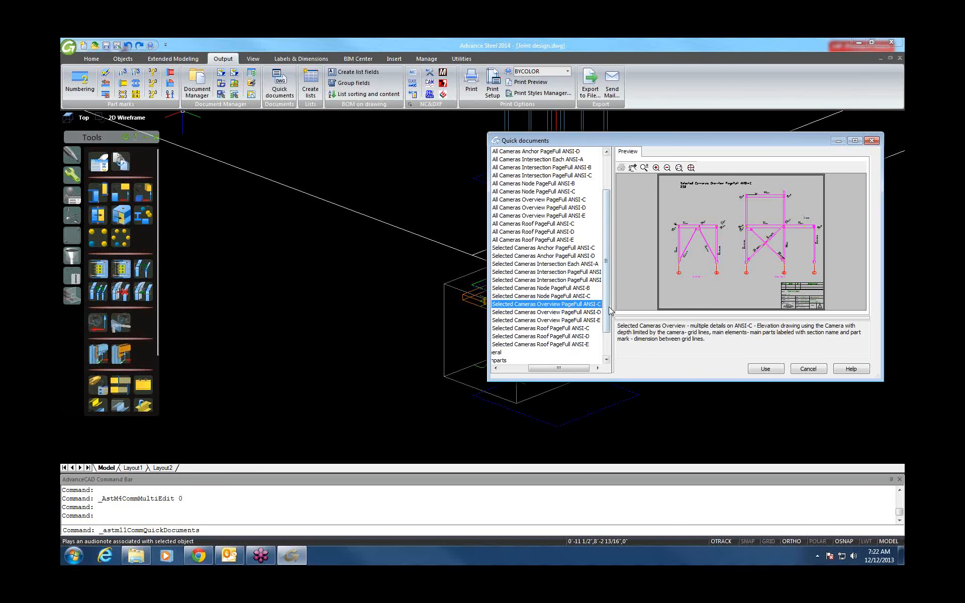
scroll(613, 291, "up", 2)
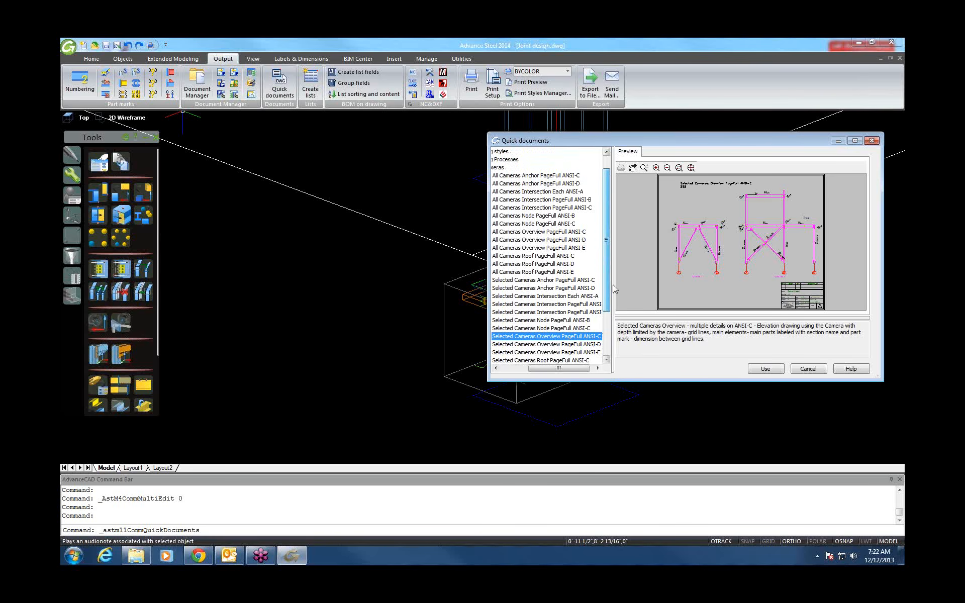
left_click(567, 176)
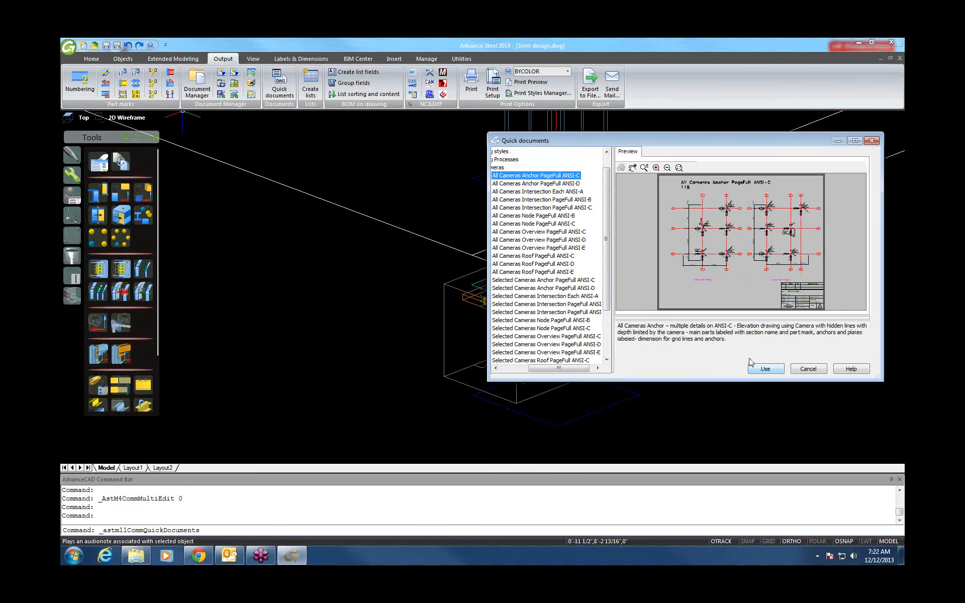
left_click(554, 281)
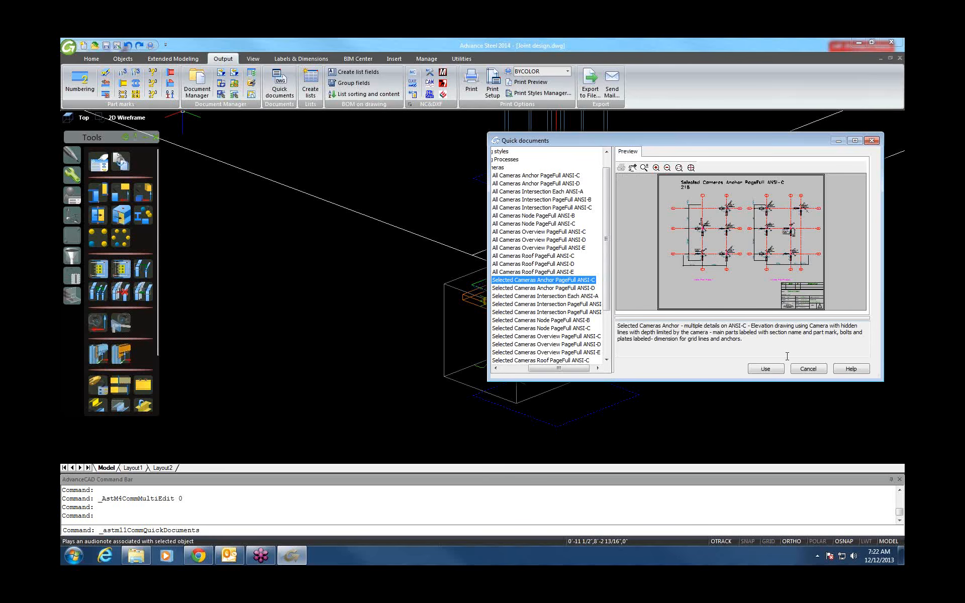
left_click(765, 369)
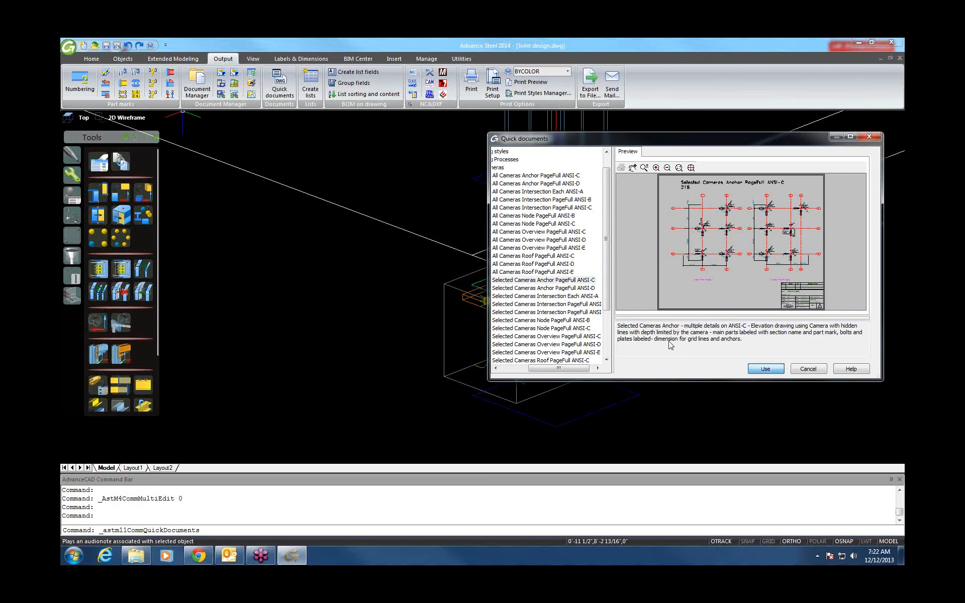
left_click(118, 313)
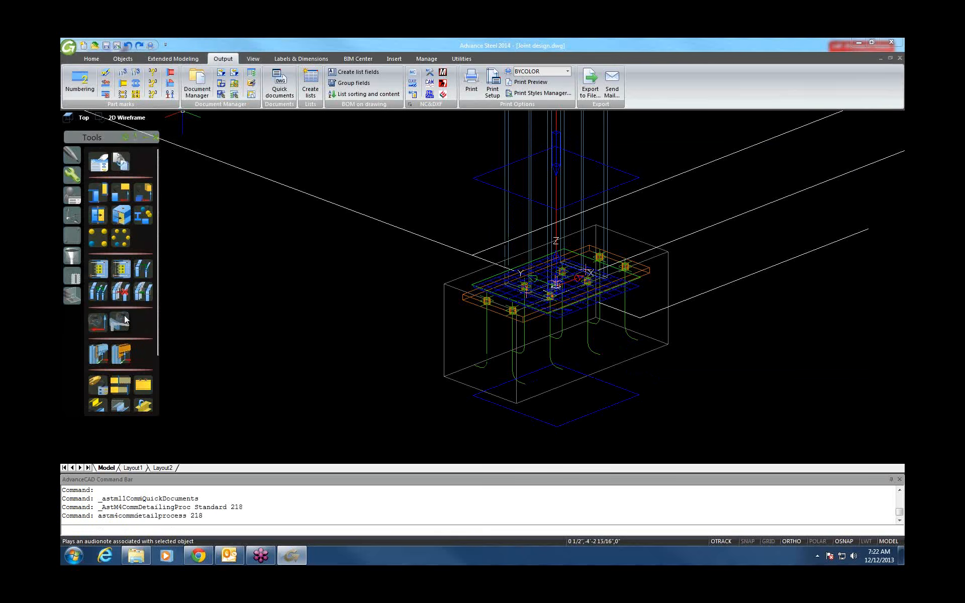
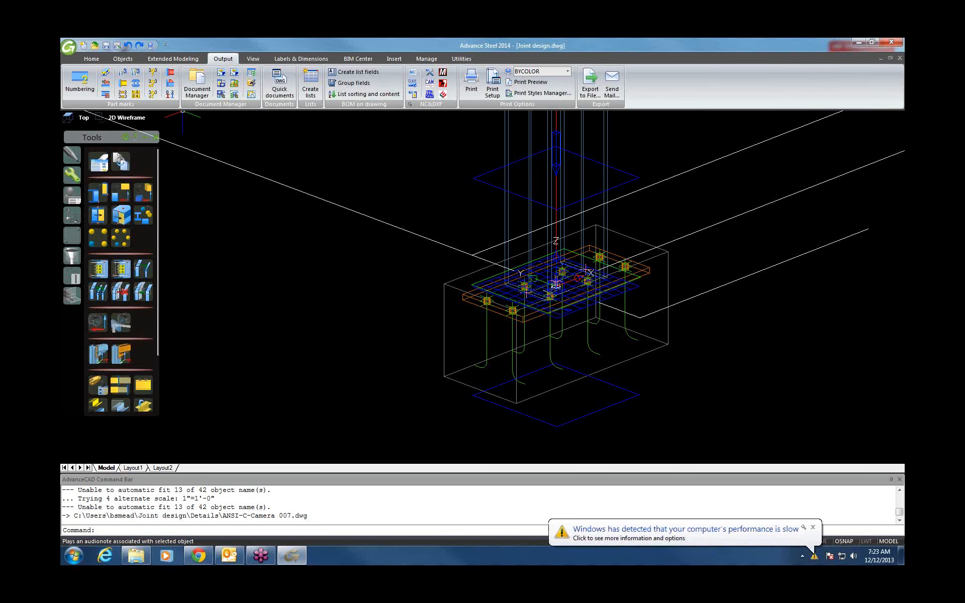
Dismiss the performance warning with 'Keep the current color scheme' and open Document Manager.
left_click(684, 532)
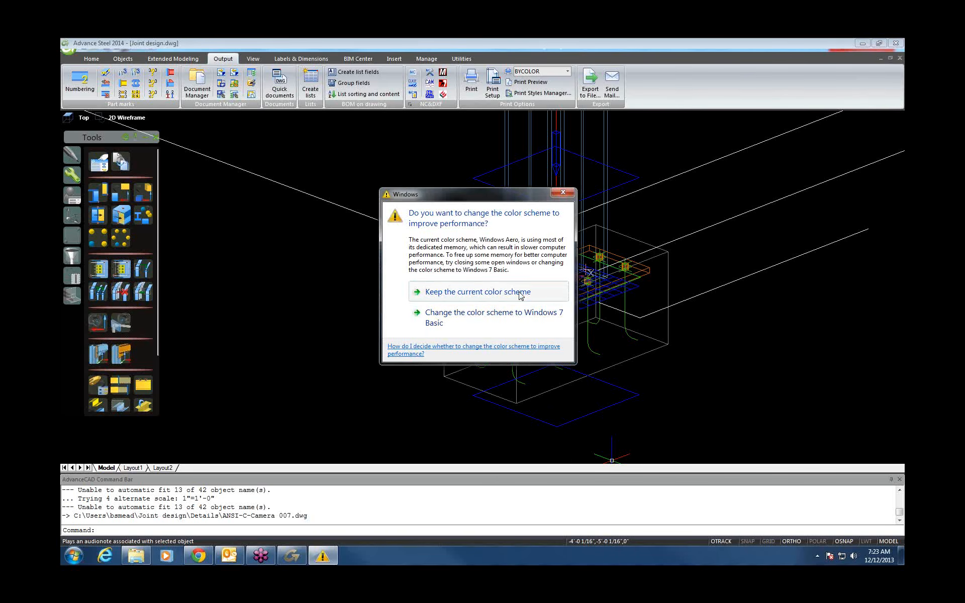
left_click(521, 296)
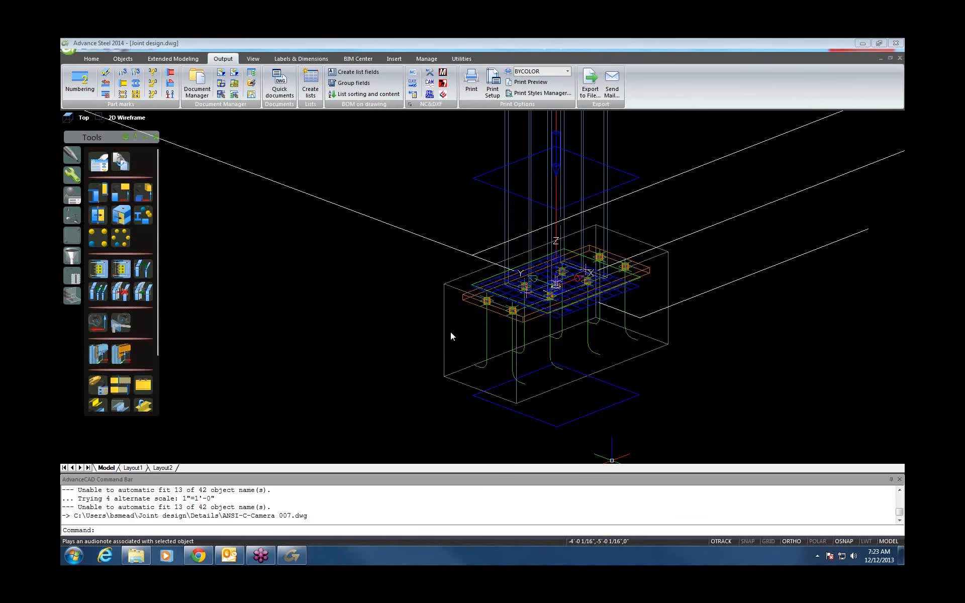
left_click_drag(612, 460, 342, 332)
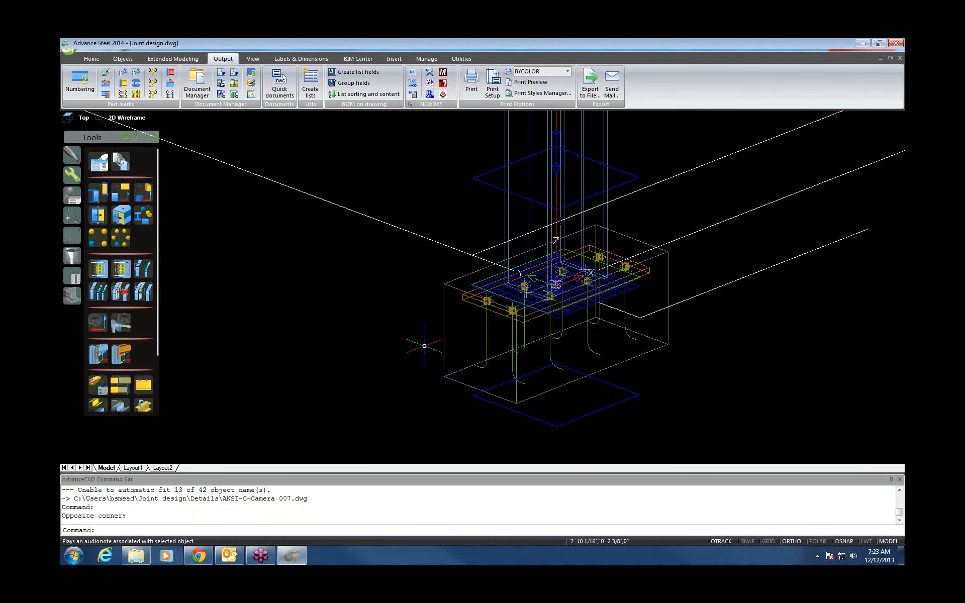
left_click(197, 88)
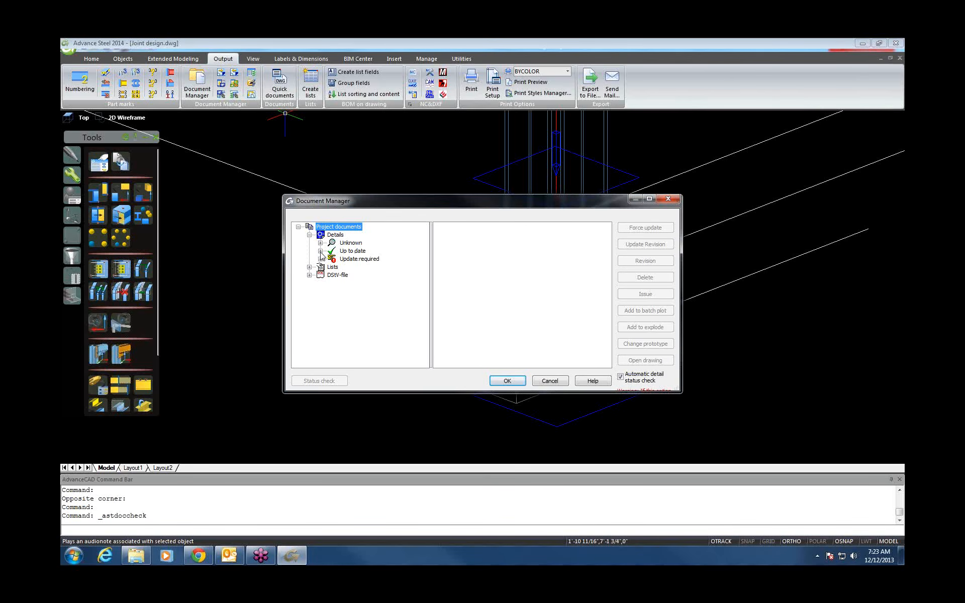
Preview ANSI-C-Camera 007.dwg under Details > Up to date and open it.
left_click(320, 250)
left_click(390, 282)
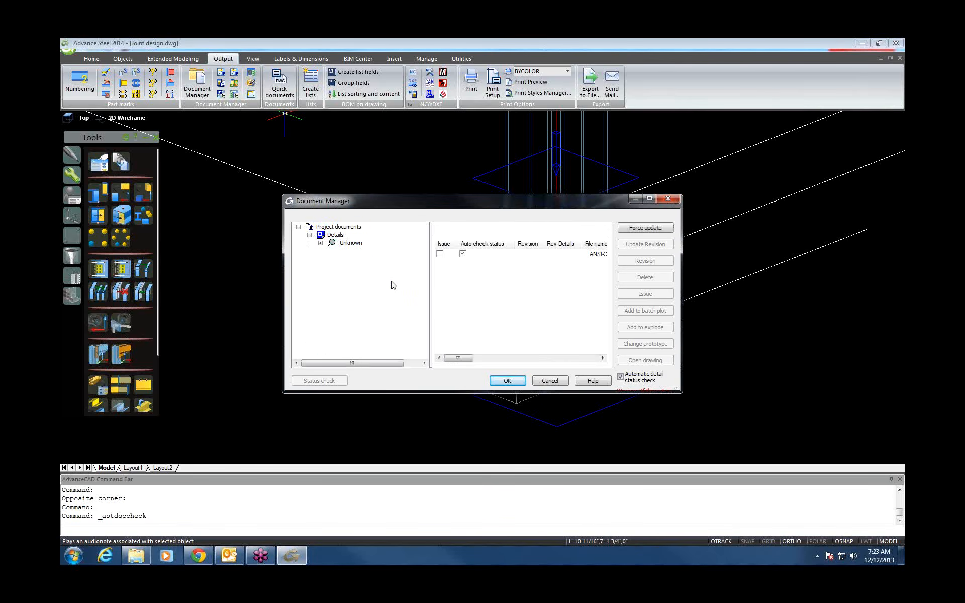
left_click(477, 226)
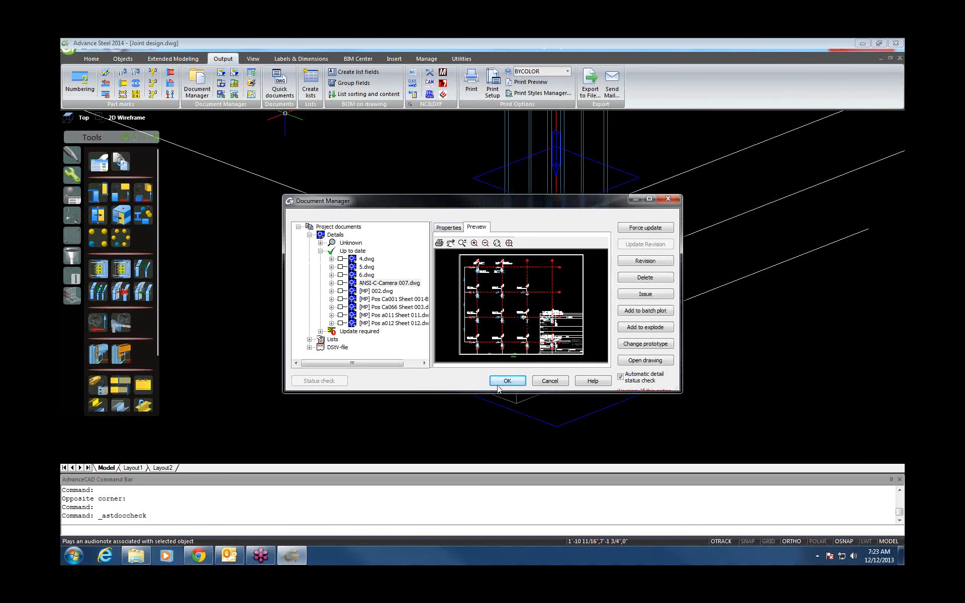
double_click(410, 283)
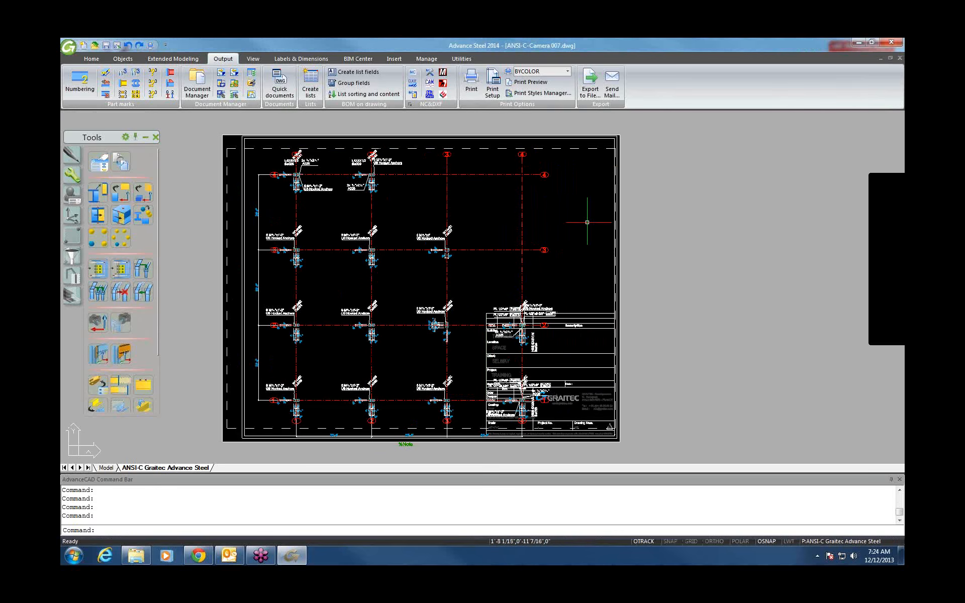
Zoom and pan across the anchor-bolt details of the camera sheet.
scroll(554, 262, "down", 2)
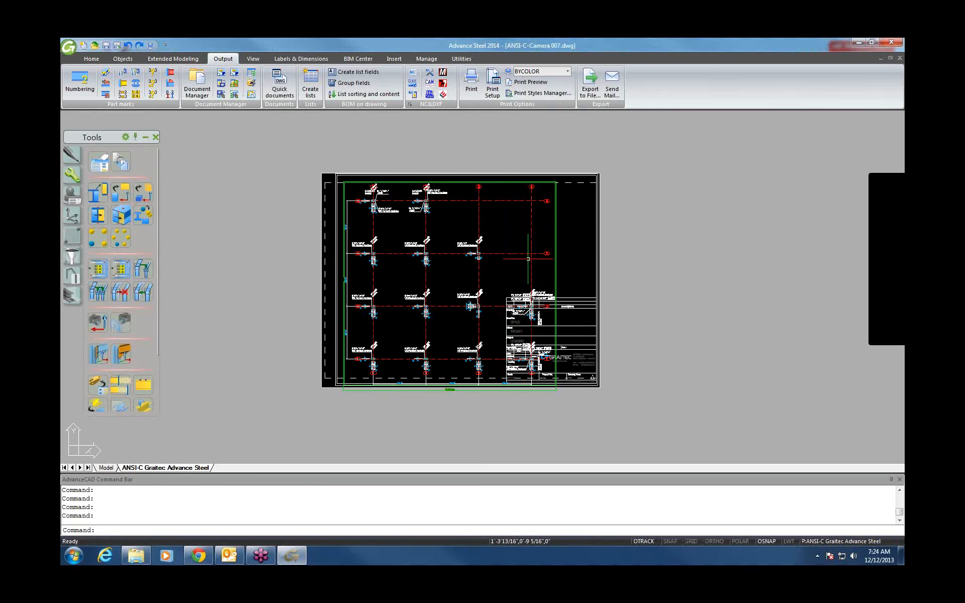
scroll(377, 205, "up", 4)
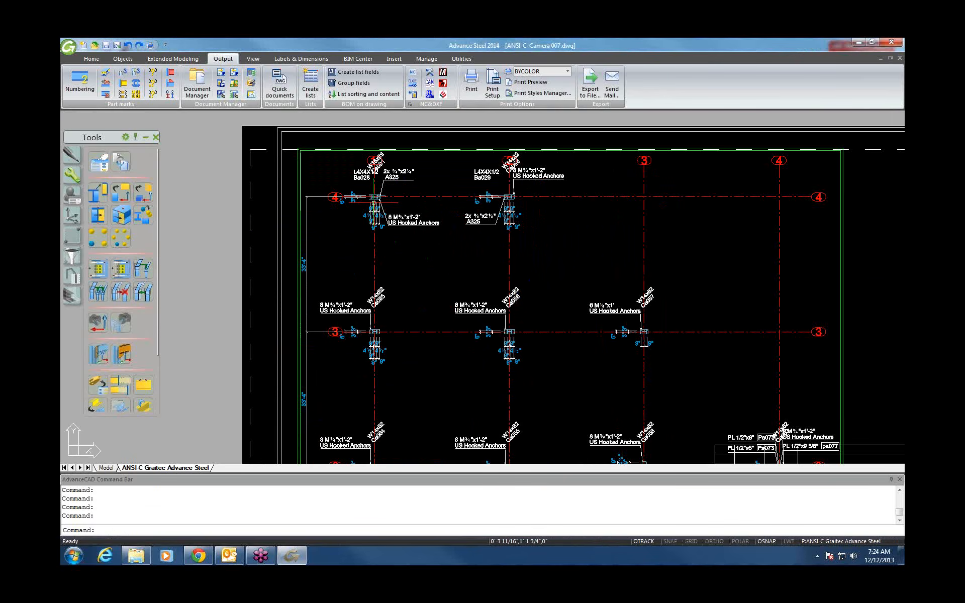
scroll(377, 203, "up", 5)
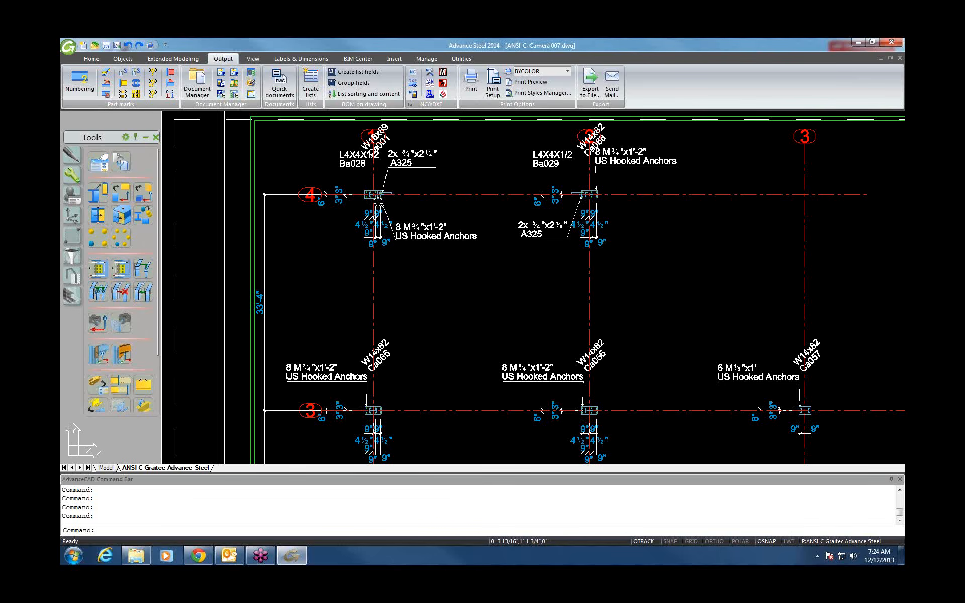
scroll(388, 197, "down", 3)
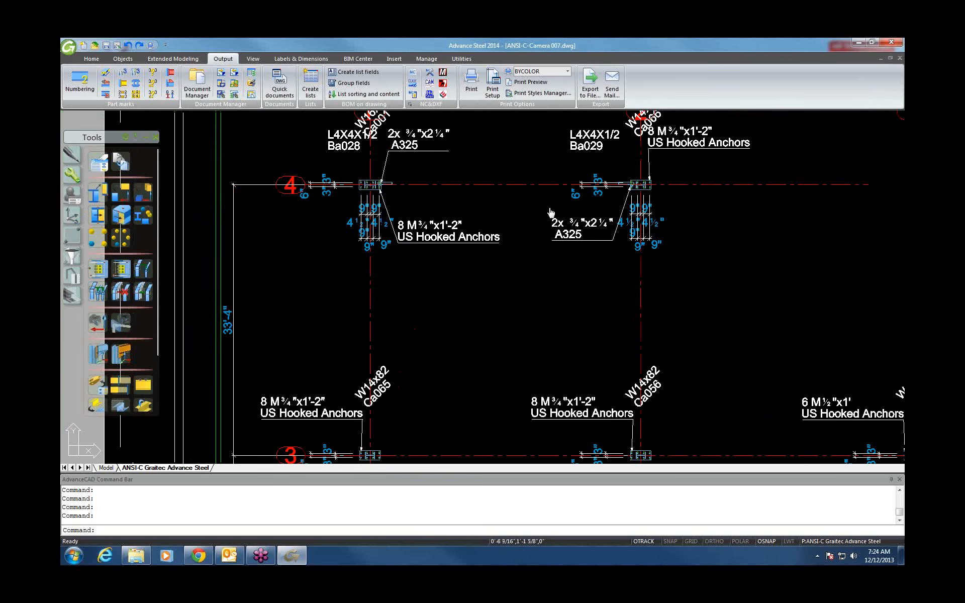
middle_click_drag(551, 212, 364, 267)
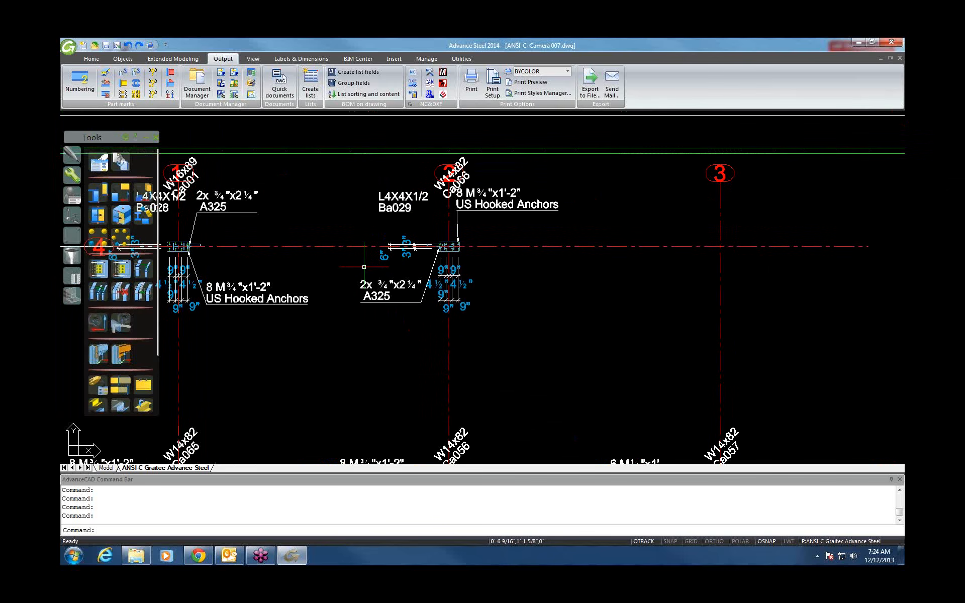
Bring the whole sheet back into view and open the detail view's Advance Properties.
scroll(365, 268, "down", 5)
mouse_move(418, 304)
middle_mouse_down()
mouse_move(424, 176)
mouse_move(423, 243)
middle_mouse_up()
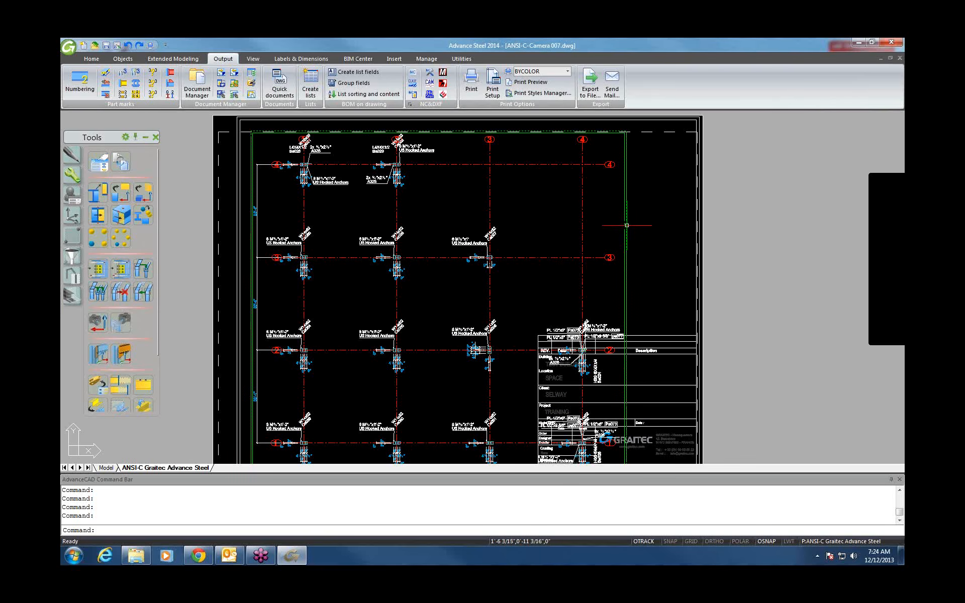
right_click(634, 222)
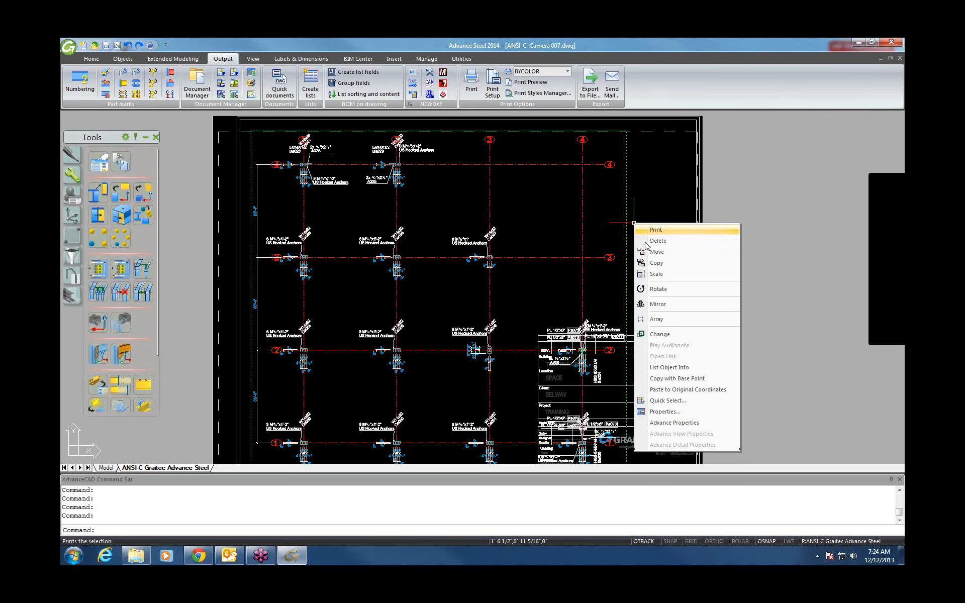
left_click(675, 423)
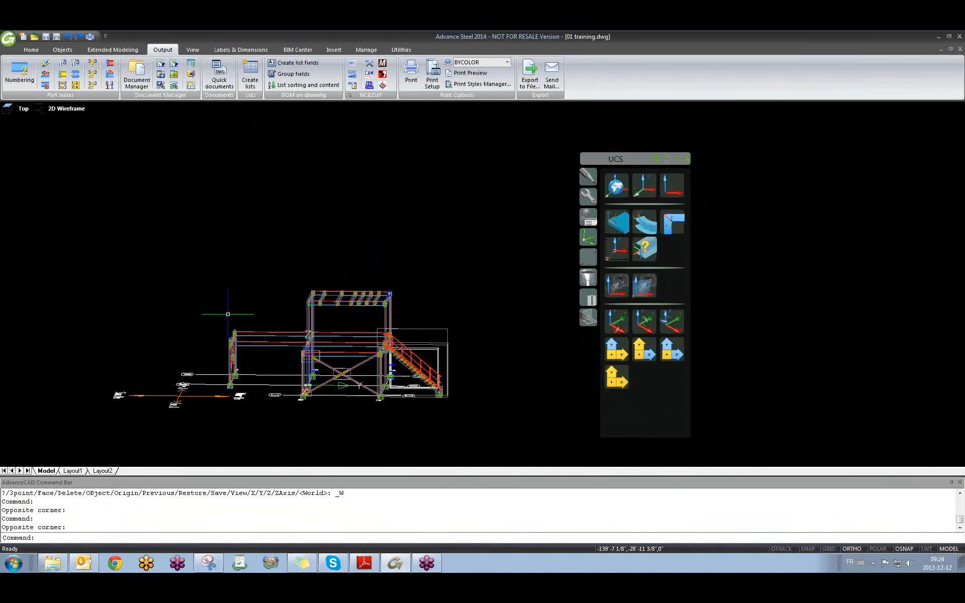
Orbit to the column base and open the camera object's properties.
middle_click_drag(224, 325, 242, 326, "shift")
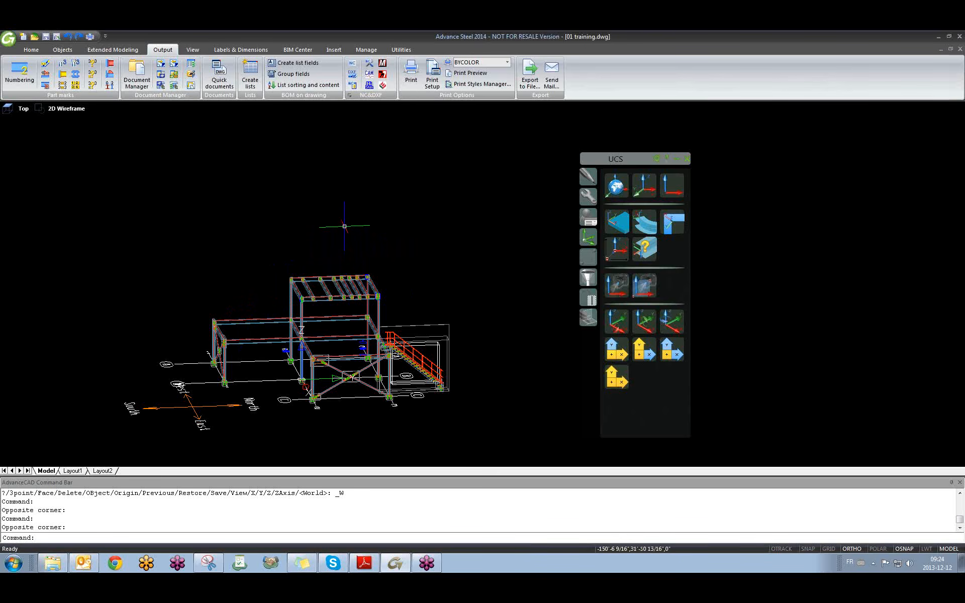
scroll(216, 339, "up", 5)
middle_click_drag(373, 366, 370, 331, "shift")
scroll(286, 314, "down", 3)
scroll(225, 410, "up", 6)
double_click(214, 405)
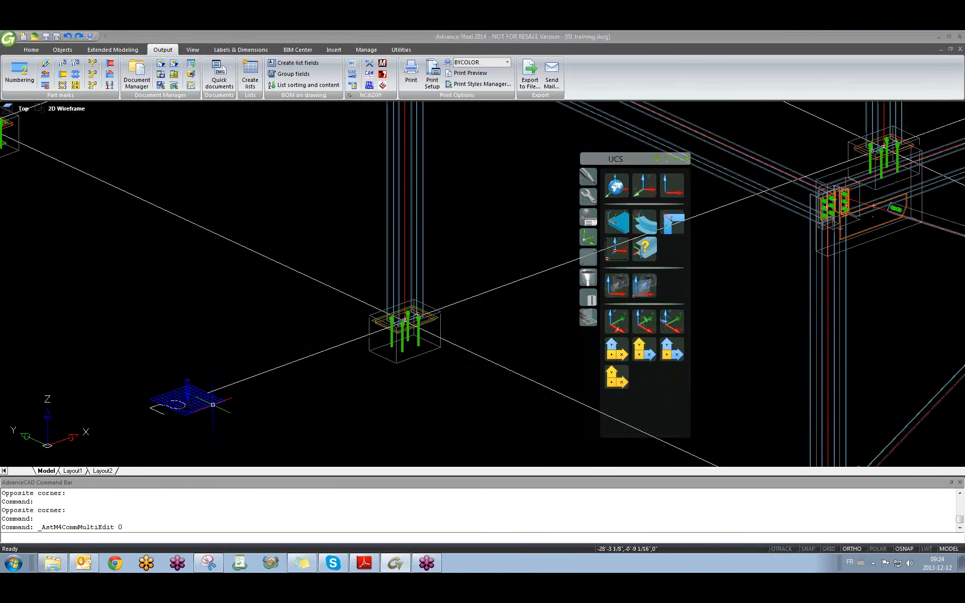
Review the camera Type options, close without changes, and delete the column-base camera.
left_click_drag(609, 180, 388, 173)
left_click(488, 193)
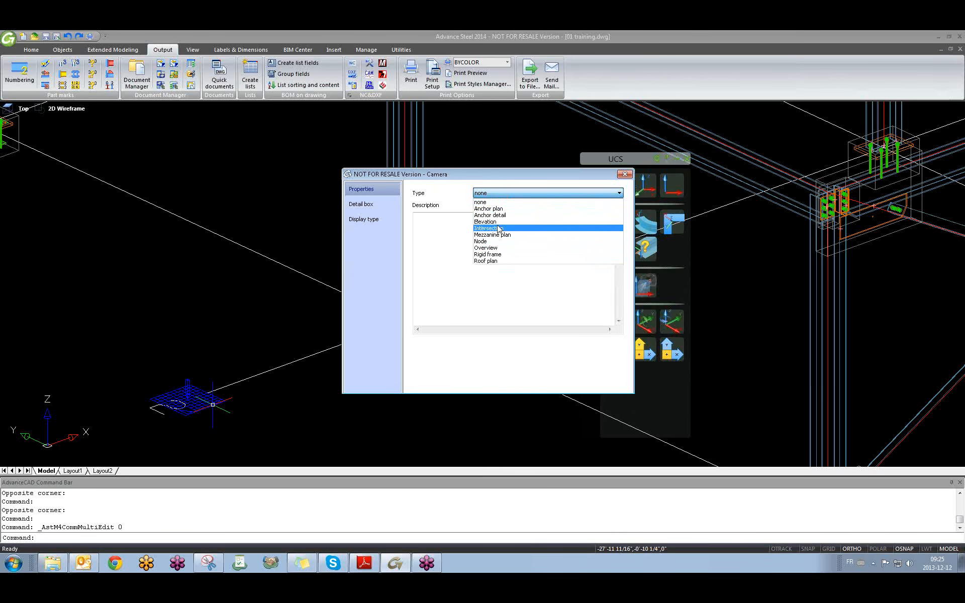
key("Escape")
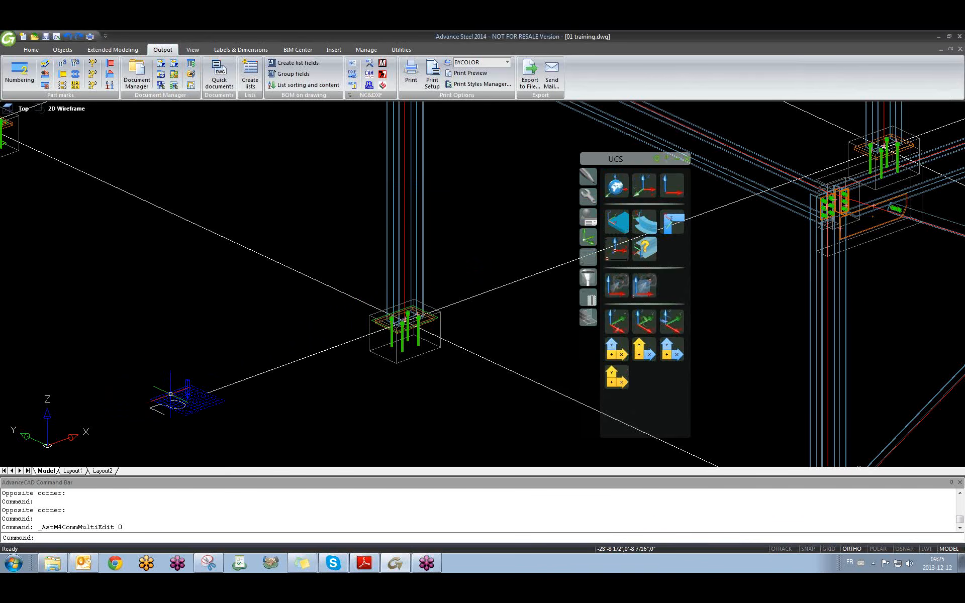
key("Delete")
Orbit, zoom and pan onto the brace gusset plate at the upper beam joint.
scroll(170, 393, "down", 6)
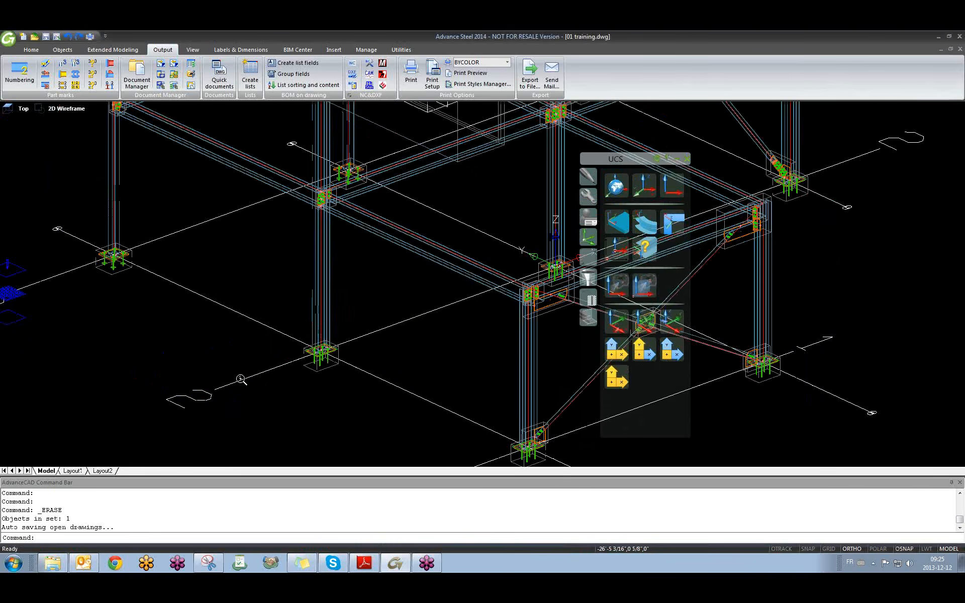
middle_click_drag(349, 392, 226, 342, "shift")
scroll(226, 337, "up", 3)
scroll(315, 190, "up", 4)
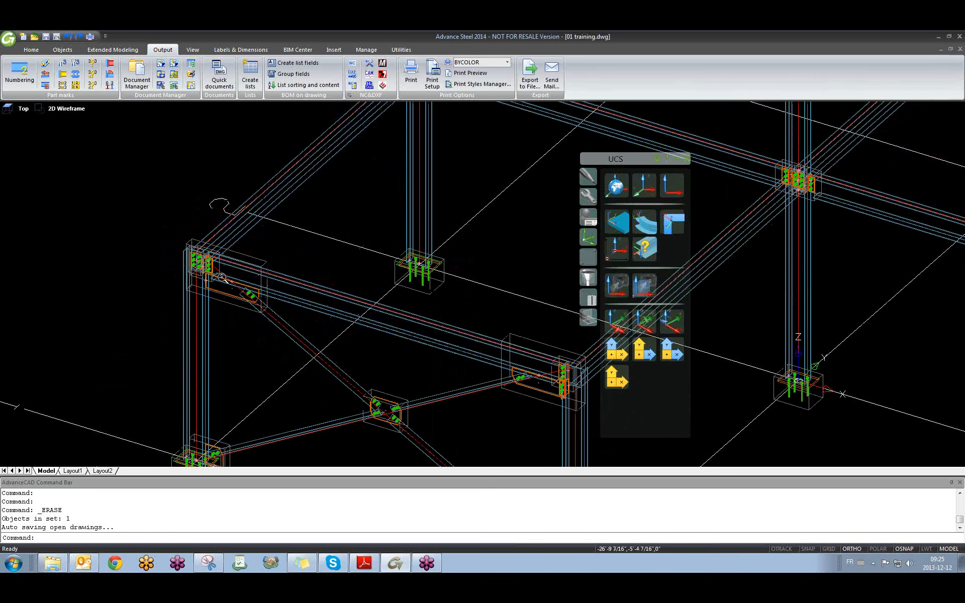
scroll(229, 275, "down", 5)
scroll(251, 277, "up", 3)
middle_click_drag(327, 272, 210, 269, "shift")
middle_click_drag(329, 224, 395, 329)
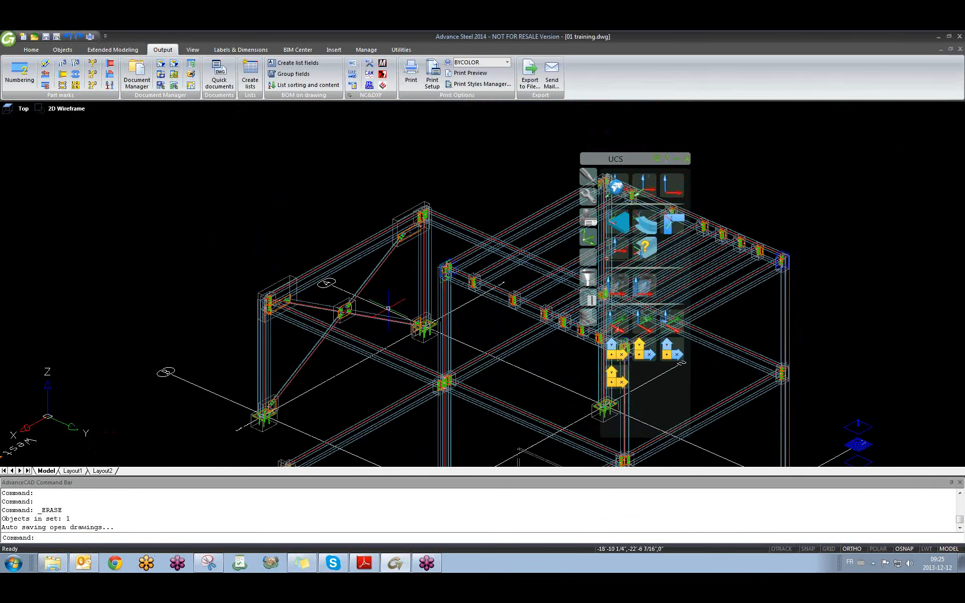
scroll(395, 226, "up", 3)
scroll(455, 195, "up", 3)
middle_click_drag(442, 240, 339, 285)
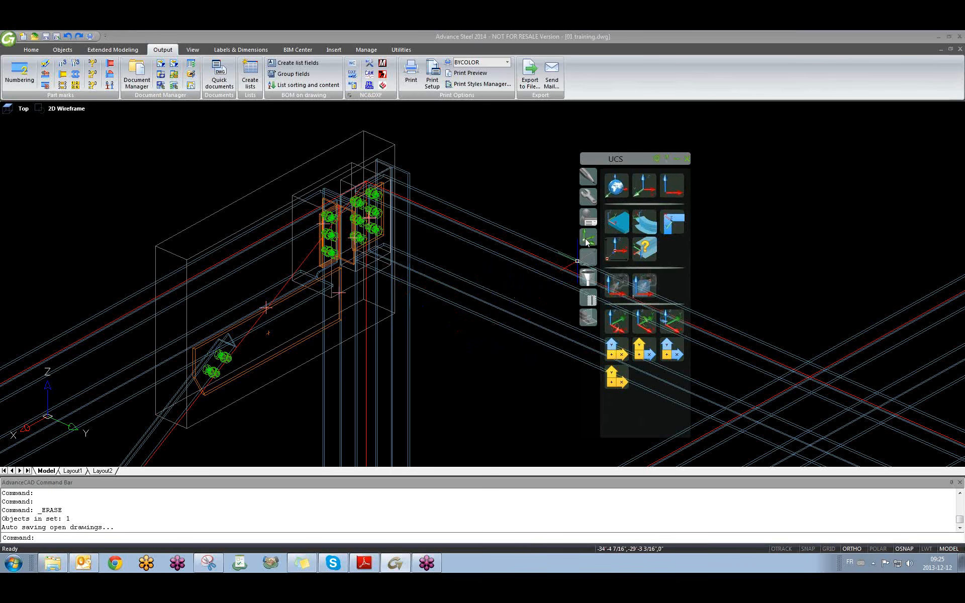
Reset the UCS to World, realign it to the view, and show the general tools palette page.
left_click(670, 186)
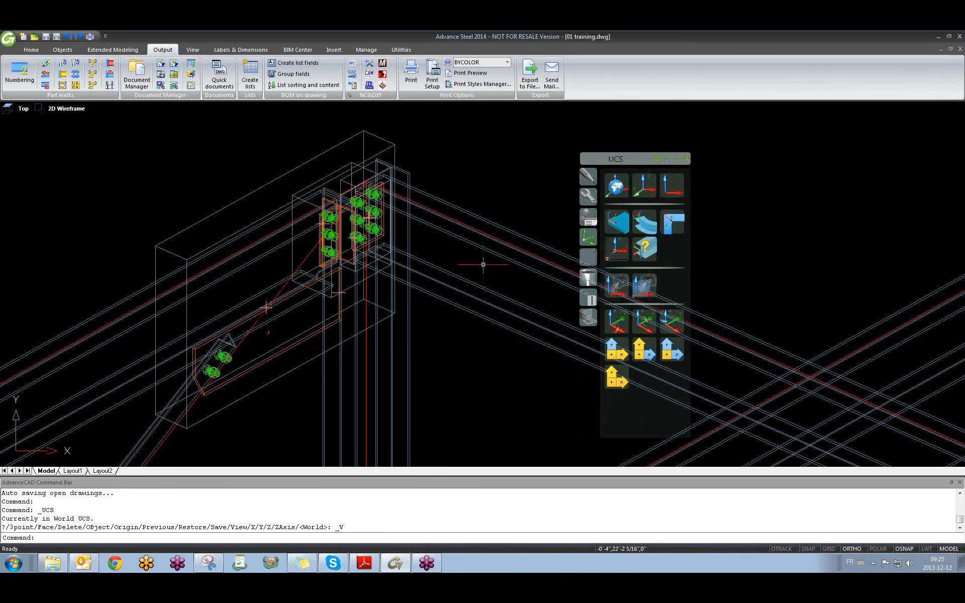
left_click(616, 193)
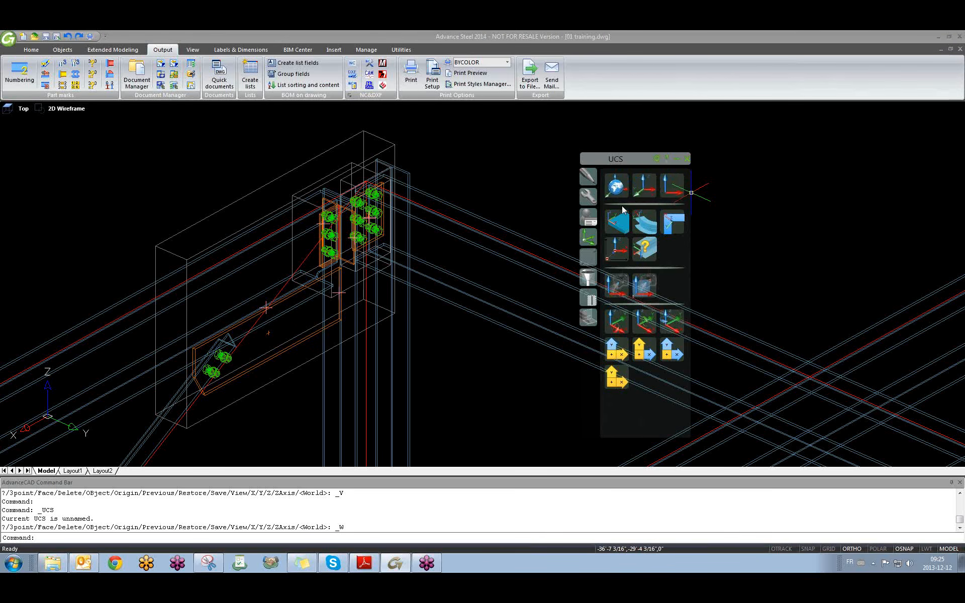
left_click(616, 190)
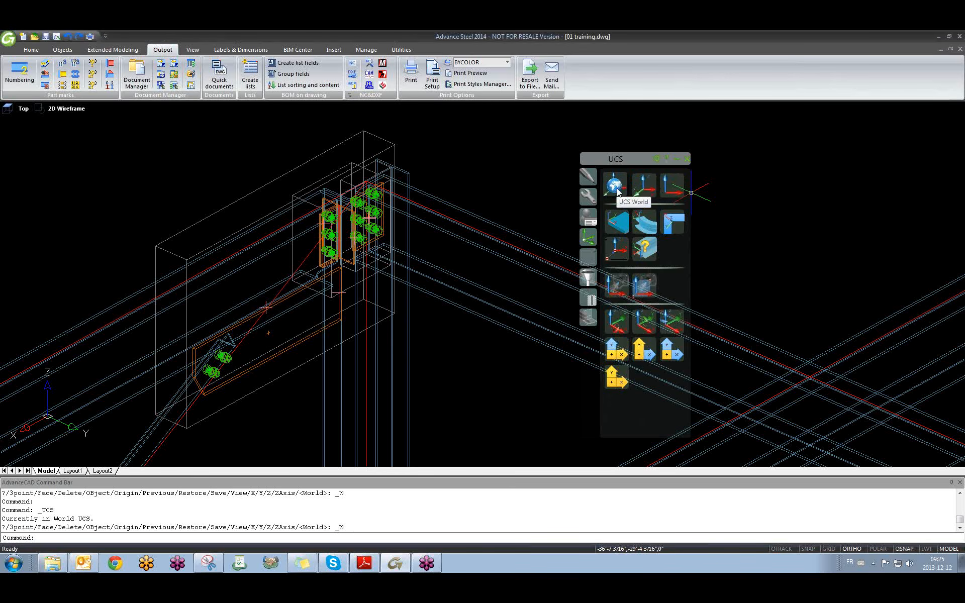
left_click(666, 192)
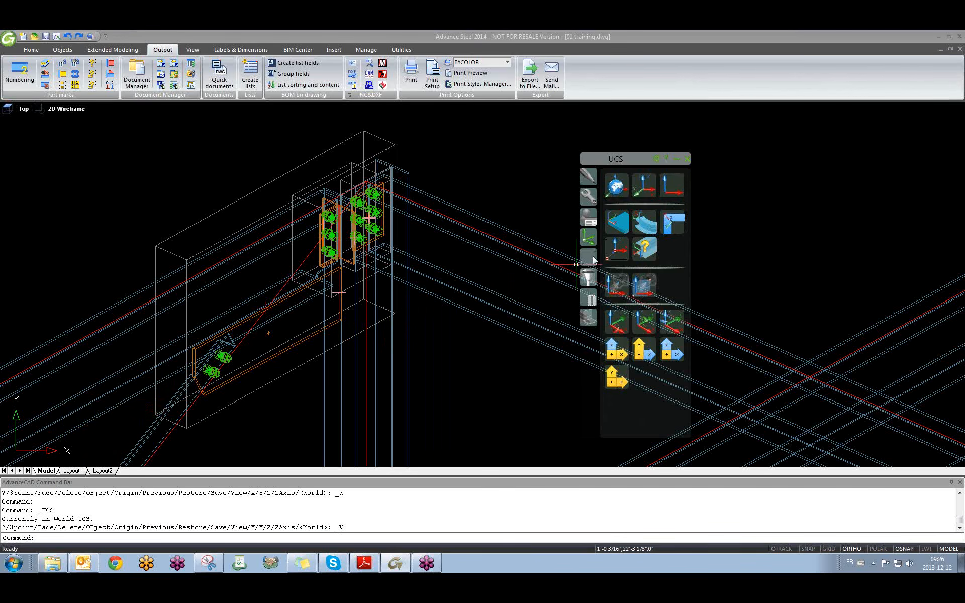
left_click(588, 198)
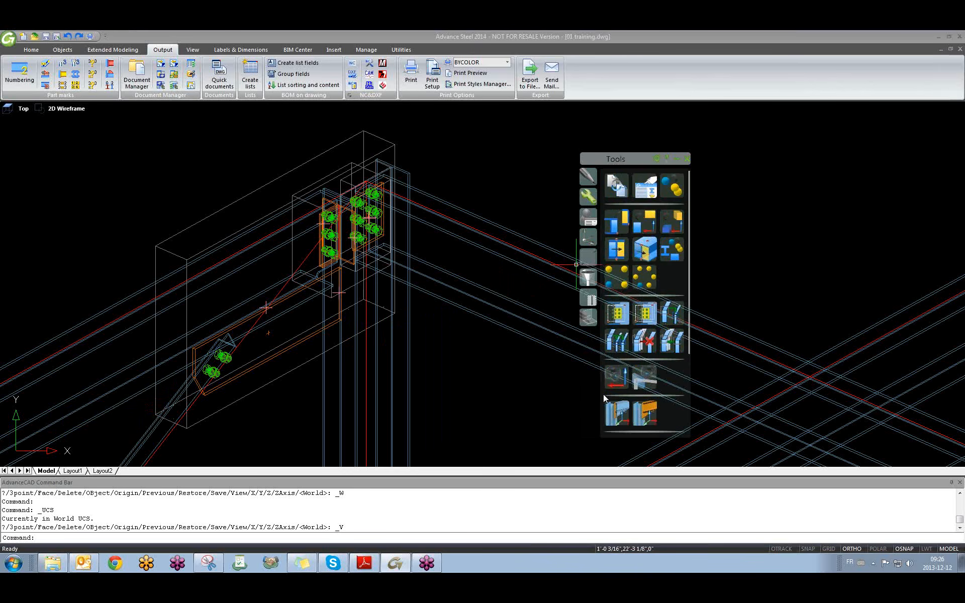
Place a new camera at the beam-column joint.
left_click(614, 381)
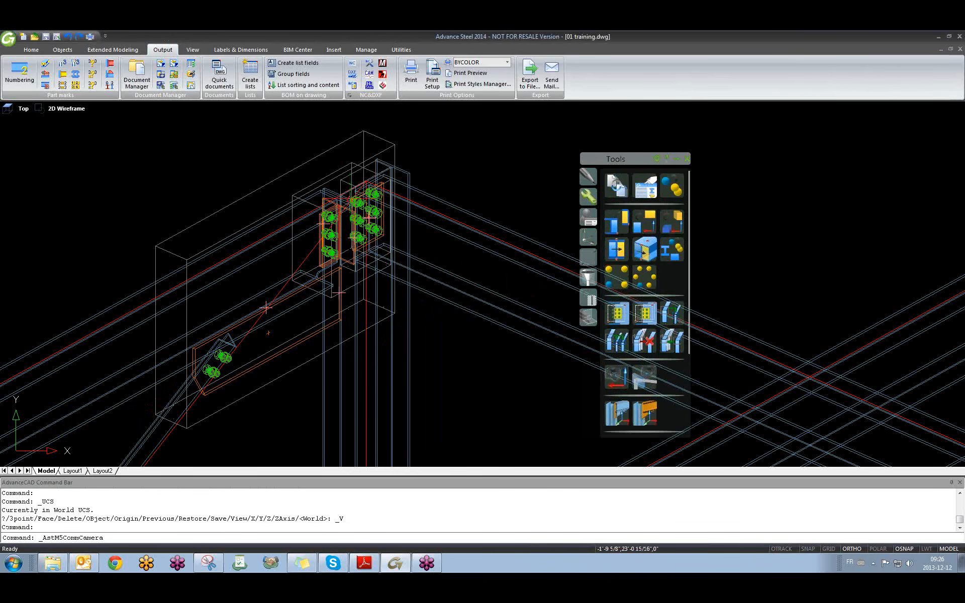
left_click(342, 196)
mouse_move(273, 250)
middle_mouse_down()
mouse_move(235, 277)
mouse_move(272, 343)
mouse_move(345, 301)
mouse_move(329, 297)
mouse_move(308, 325)
mouse_move(353, 271)
mouse_move(319, 308)
middle_mouse_up()
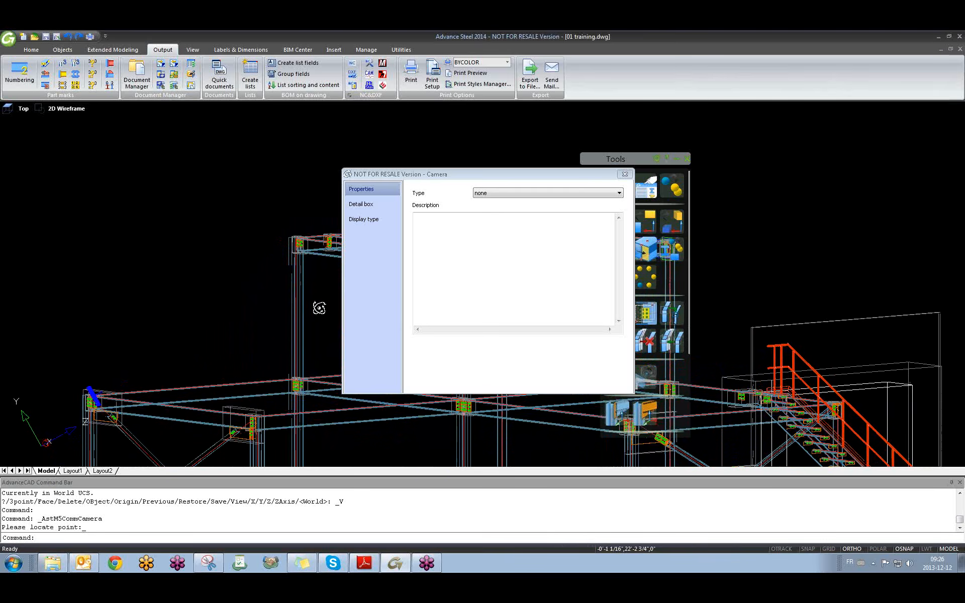
middle_click_drag(148, 384, 235, 289)
middle_click_drag(234, 289, 218, 348, "shift")
scroll(172, 293, "up", 5)
scroll(172, 293, "up", 5)
Set the camera to Node type with Front and Rear depth limits and a Fixed viewport size.
left_click(498, 193)
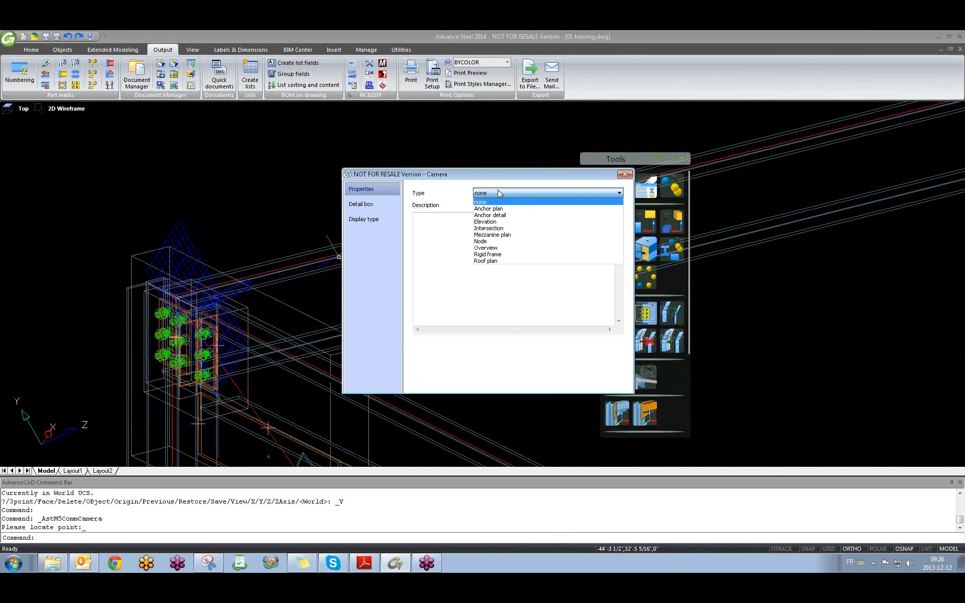
left_click(495, 242)
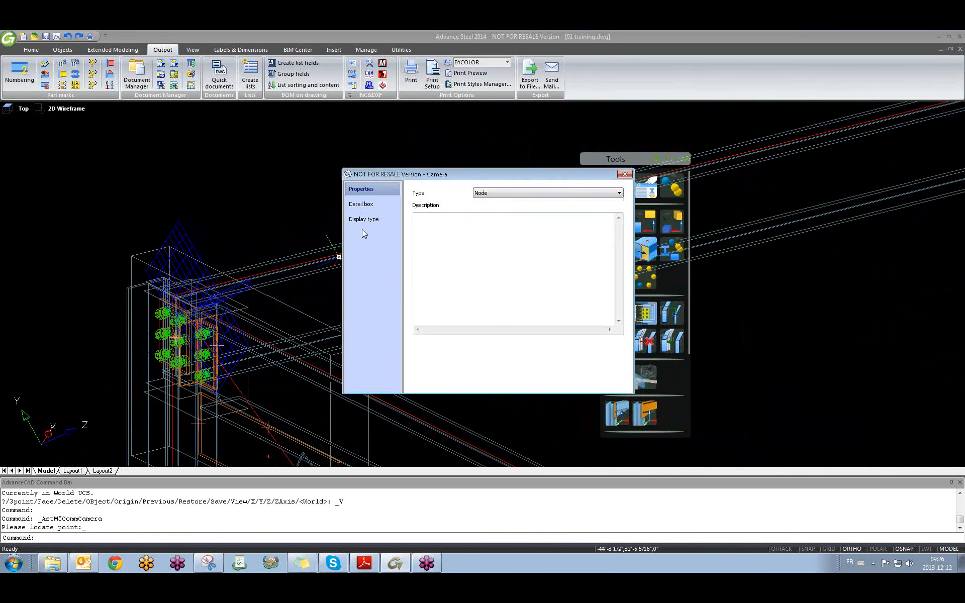
left_click(360, 204)
left_click(419, 199)
left_click(418, 211)
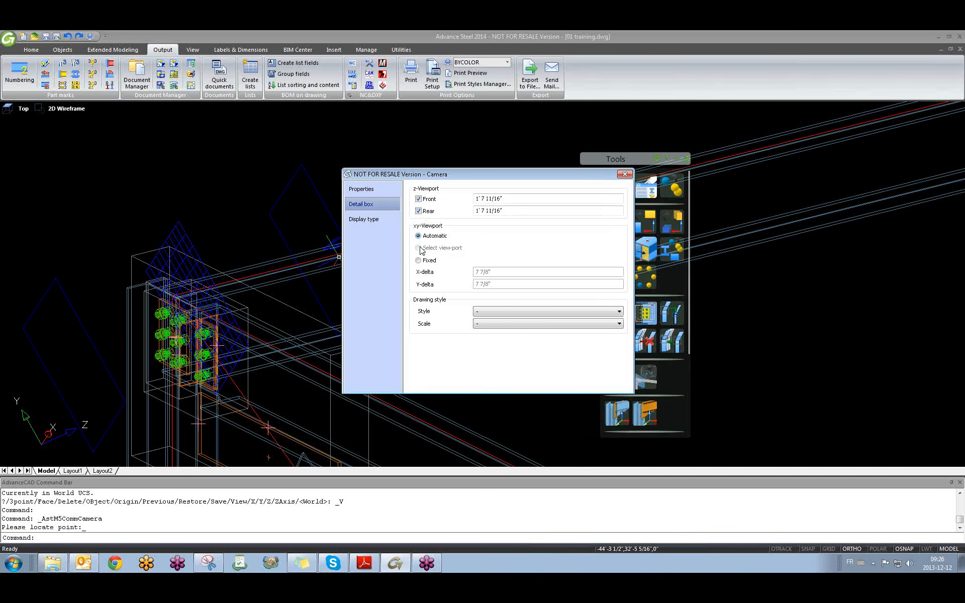
left_click(419, 261)
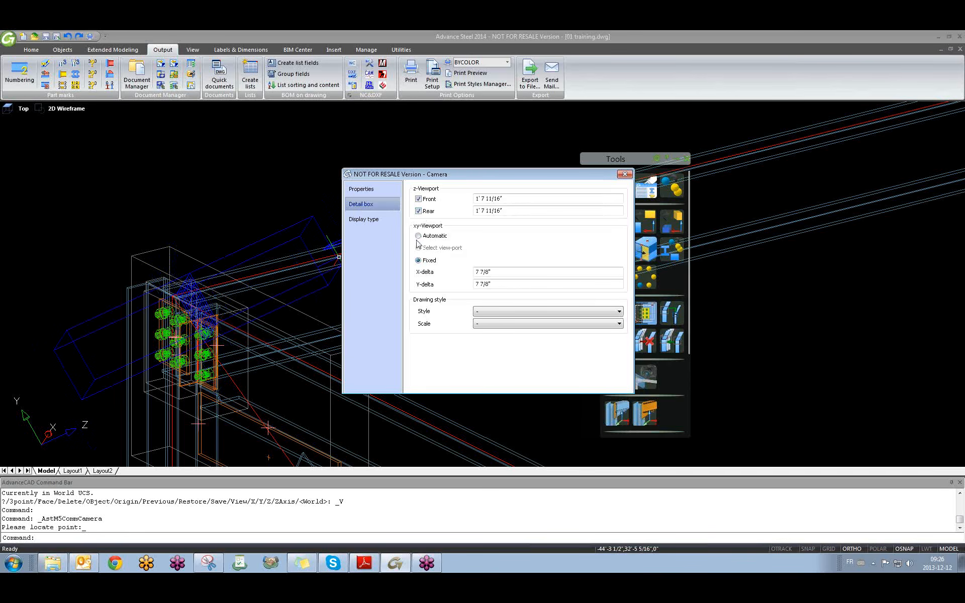
left_click(628, 176)
scroll(354, 255, "down", 4)
middle_click_drag(372, 278, 303, 233, "shift")
Stretch the camera's detail box upward with its grips.
scroll(303, 233, "up", 5)
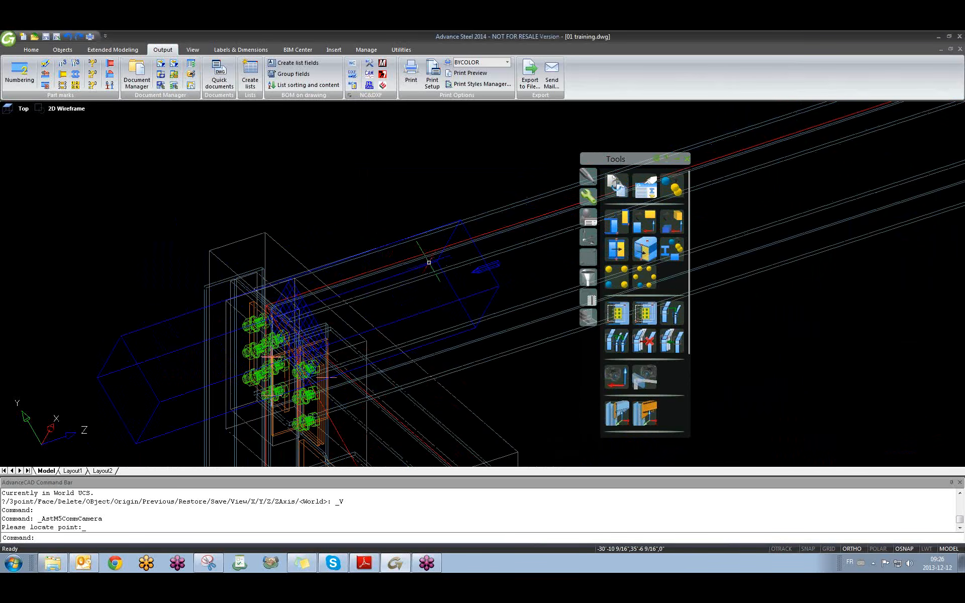
left_click(436, 263)
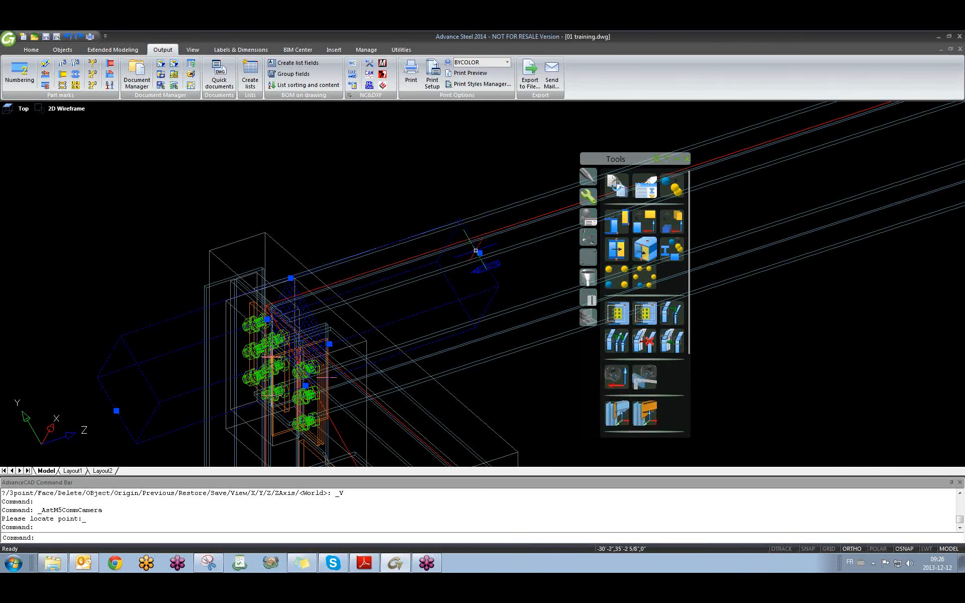
left_click(290, 278)
left_click(352, 177)
left_click(352, 177)
scroll(352, 177, "down", 3)
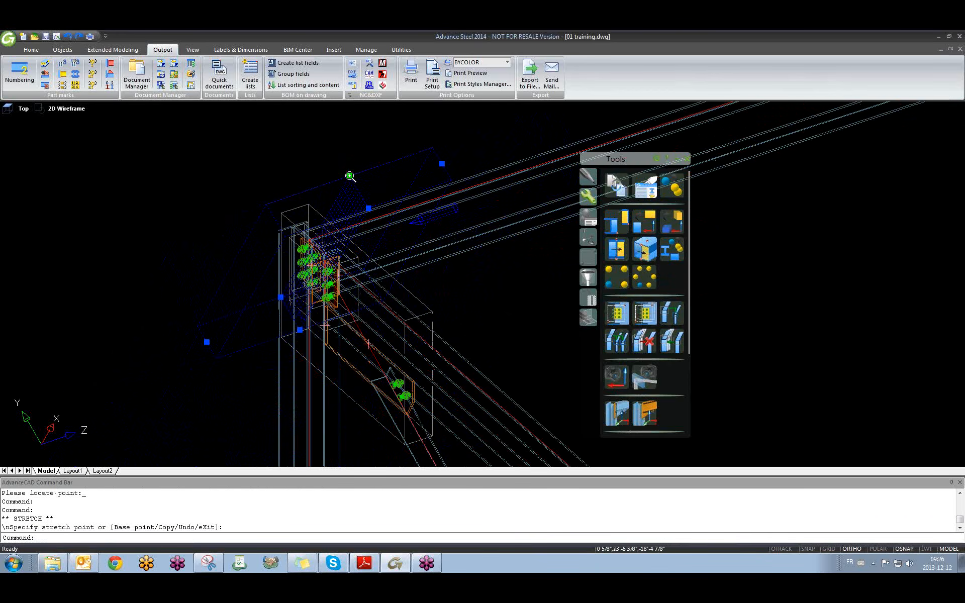
left_click(257, 132)
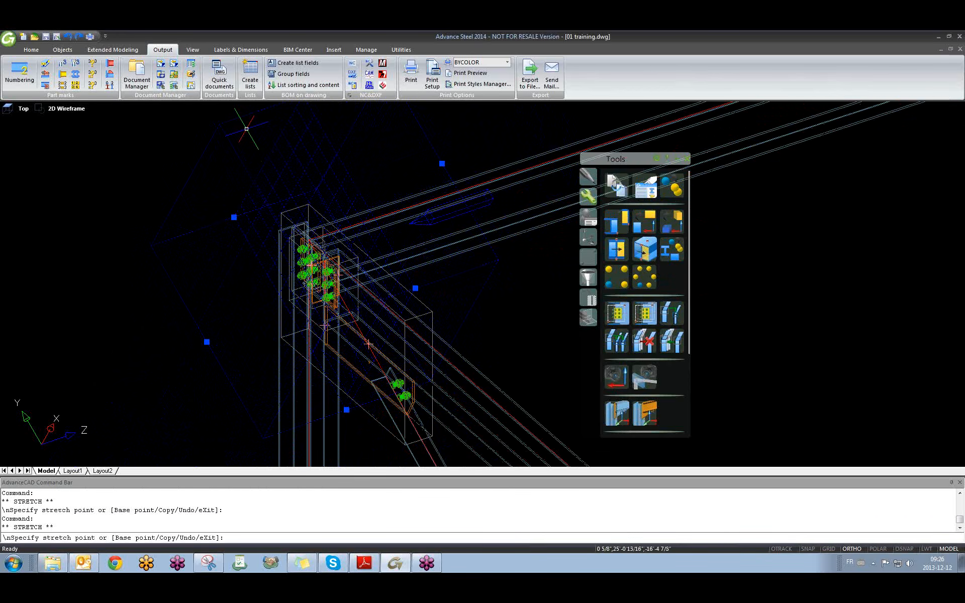
scroll(302, 251, "down", 4)
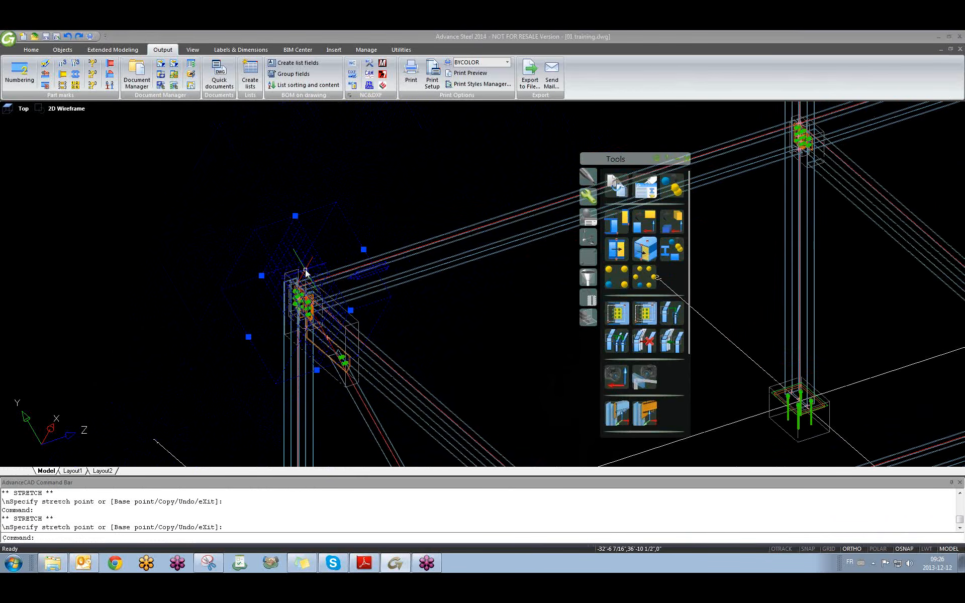
Move the camera with M to its new position at the corner joint.
type("m")
key("Return")
left_click(128, 183)
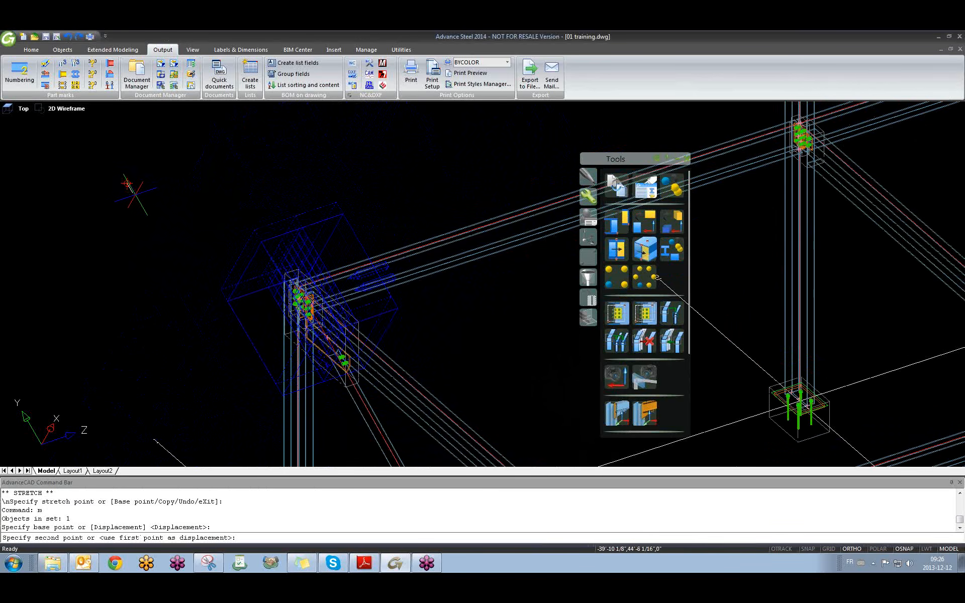
left_click(148, 215)
Try another grip stretch, cancel it, and orbit to an oblique view.
middle_click_drag(468, 340, 236, 239, "shift")
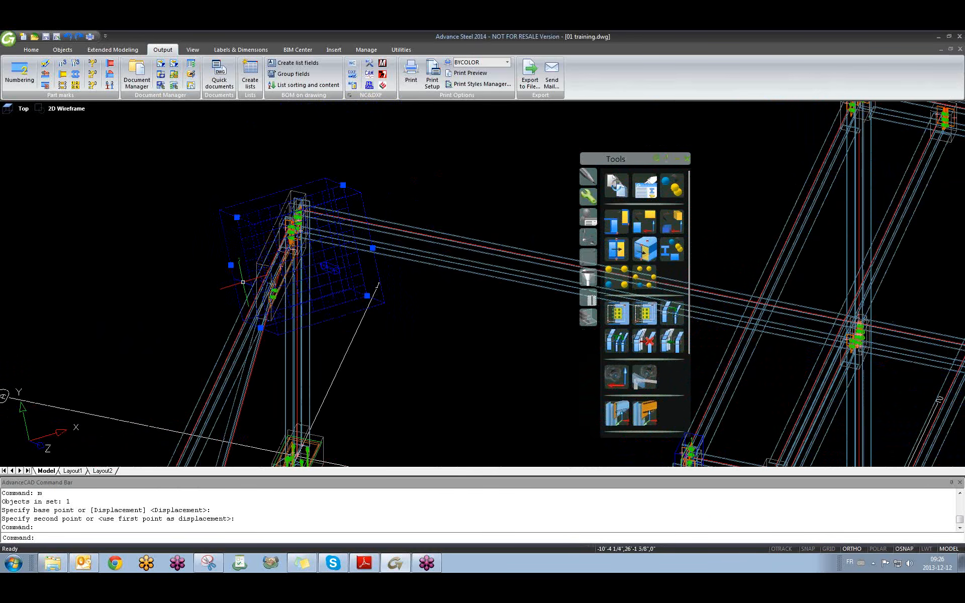
left_click(237, 217)
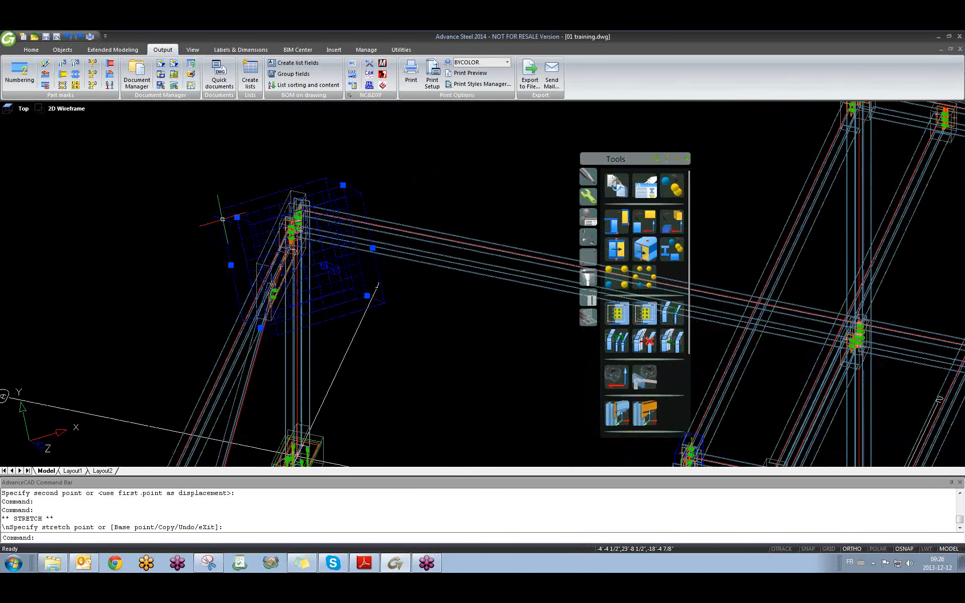
left_click(237, 217)
key("Escape")
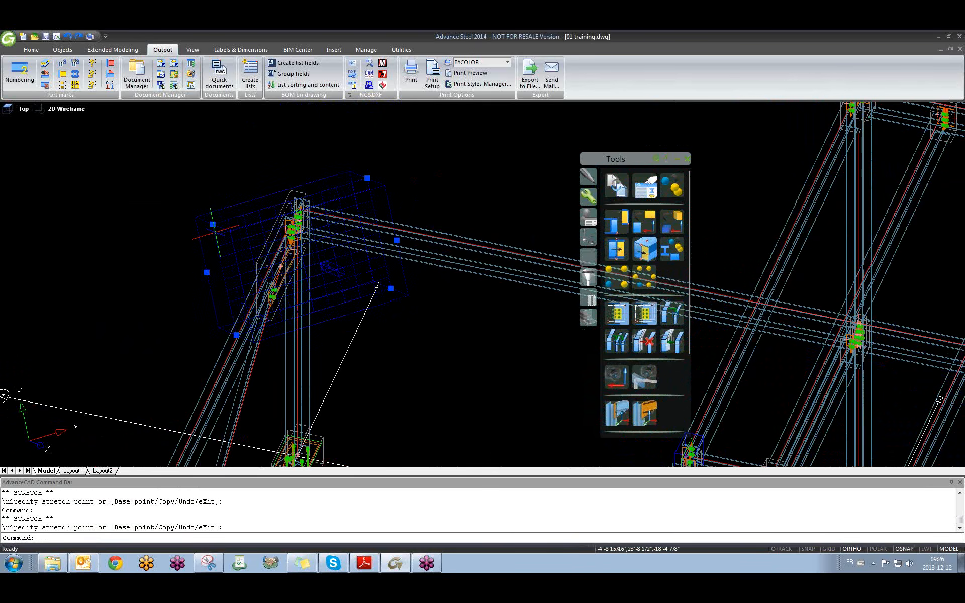
middle_click_drag(312, 252, 443, 255, "shift")
middle_click_drag(396, 299, 369, 312, "shift")
Confirm the camera type stays Node in its properties, then open Quick documents.
left_click(333, 265)
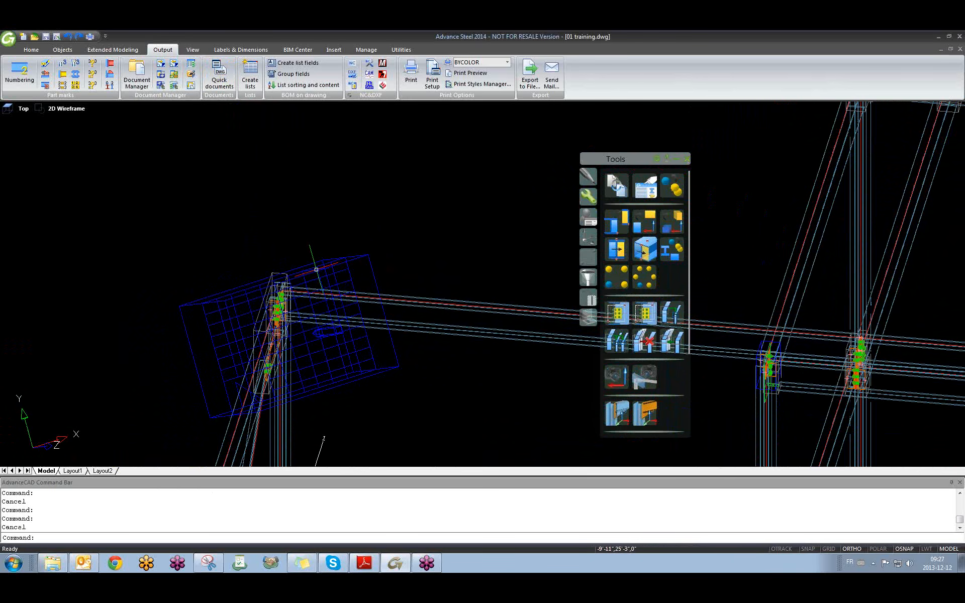
double_click(317, 269)
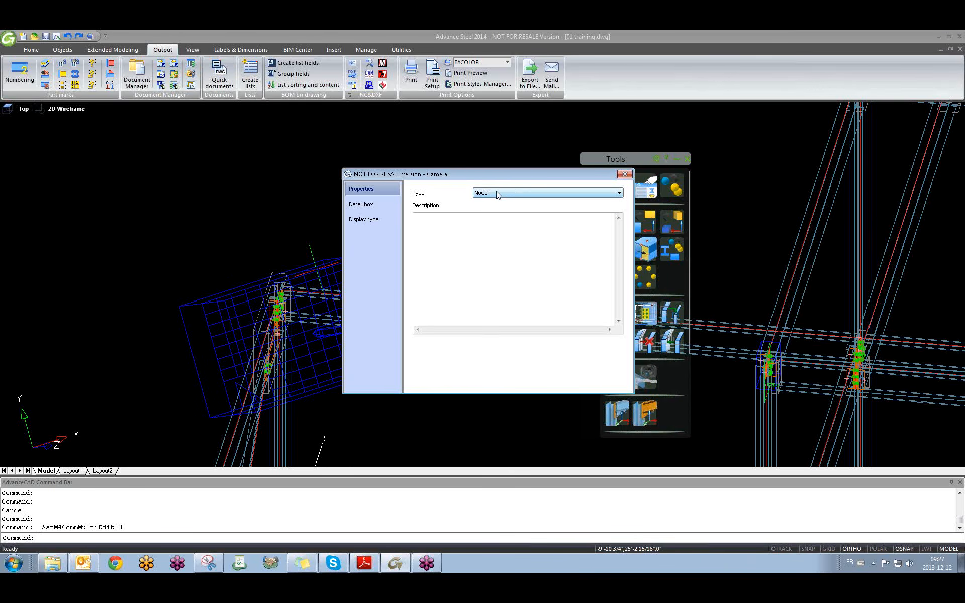
left_click(491, 194)
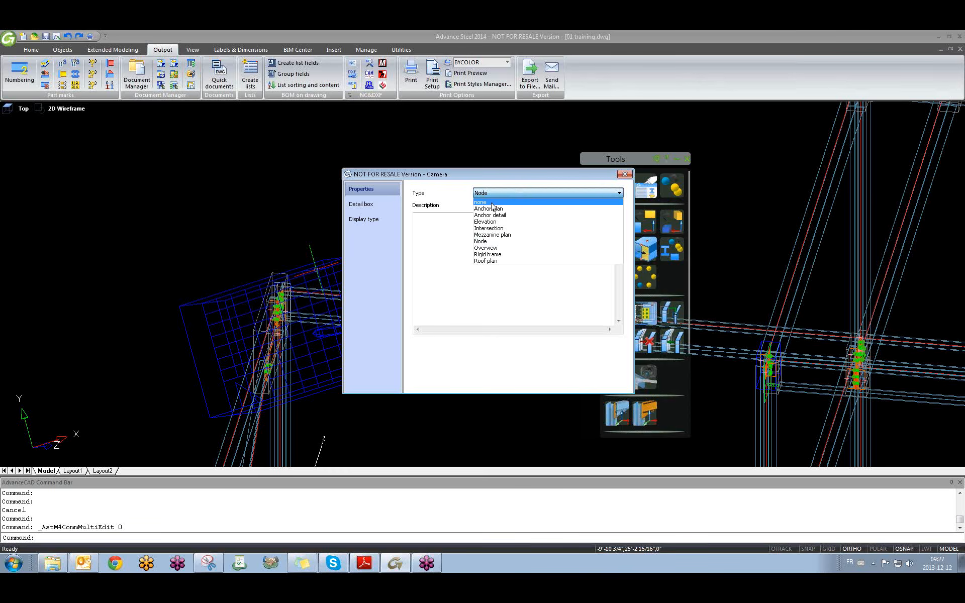
left_click(489, 195)
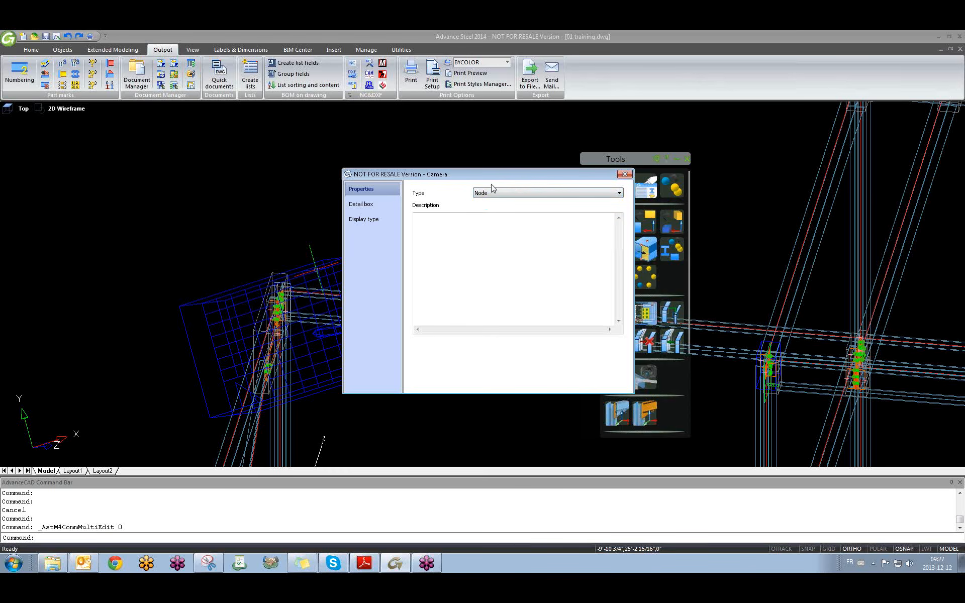
left_click(625, 174)
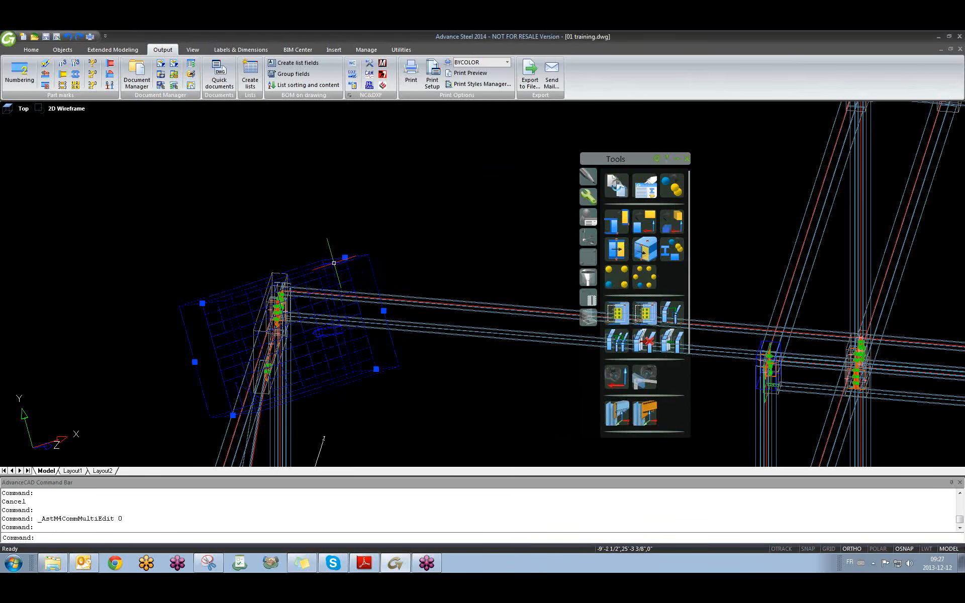
left_click(220, 72)
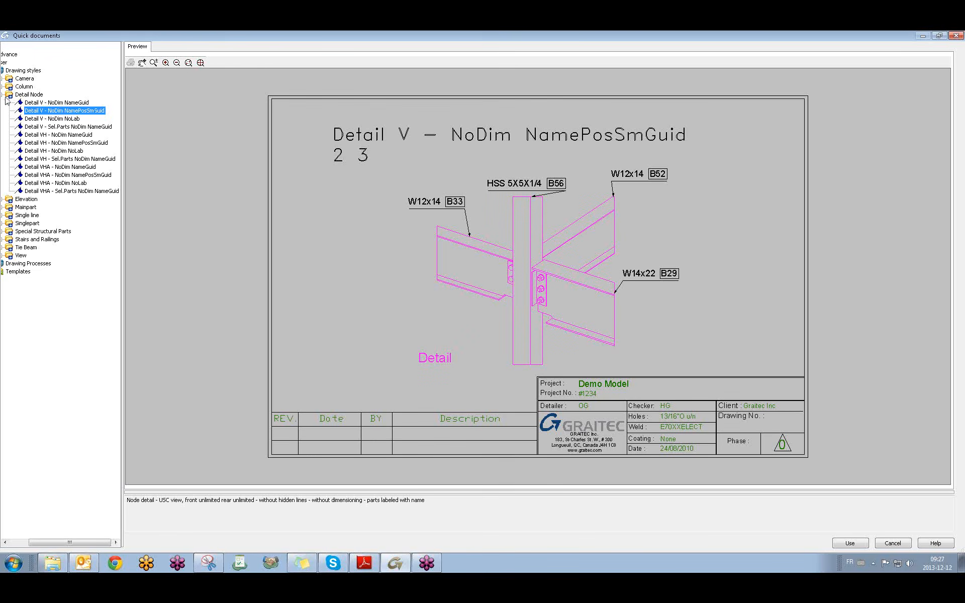
Pick Drawing Processes > Cameras > Selected Cameras Node PageFull ANSI-C and run it.
left_click(3, 95)
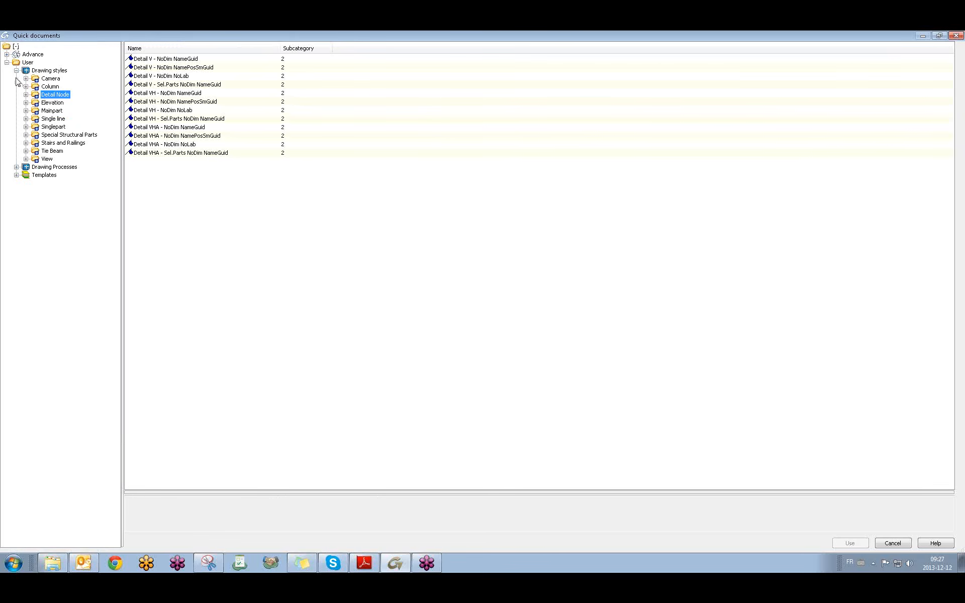
left_click(16, 71)
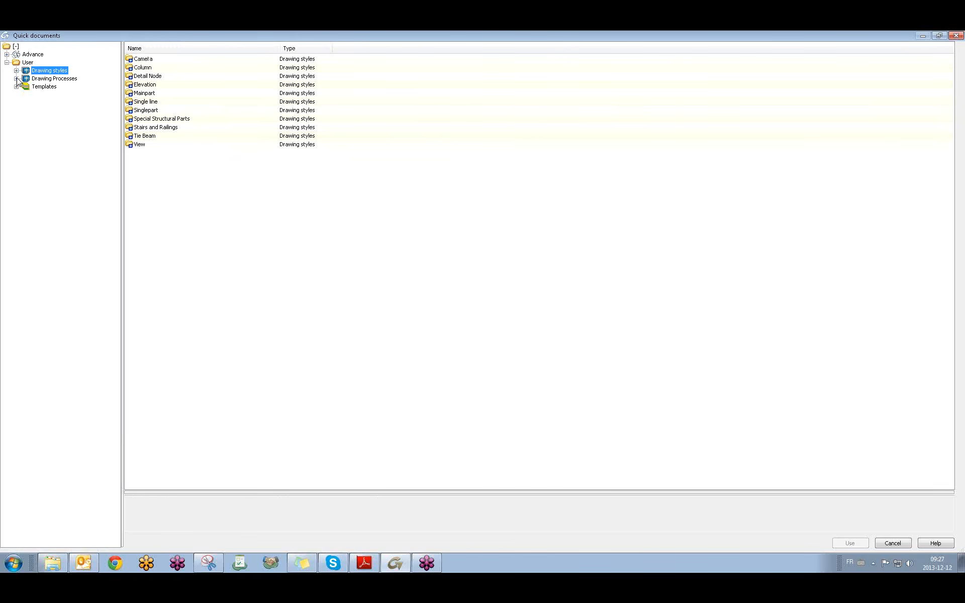
left_click(17, 78)
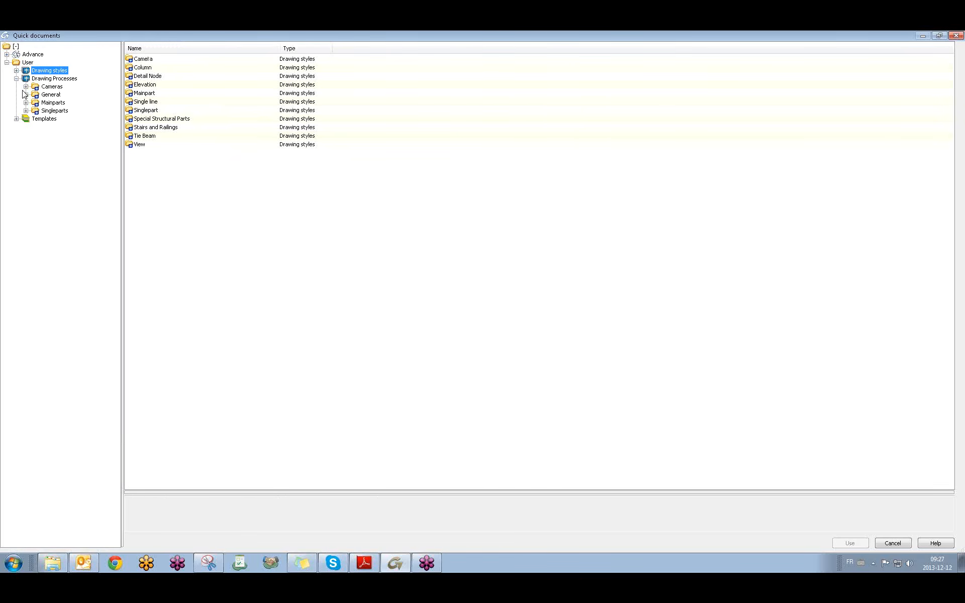
left_click(26, 87)
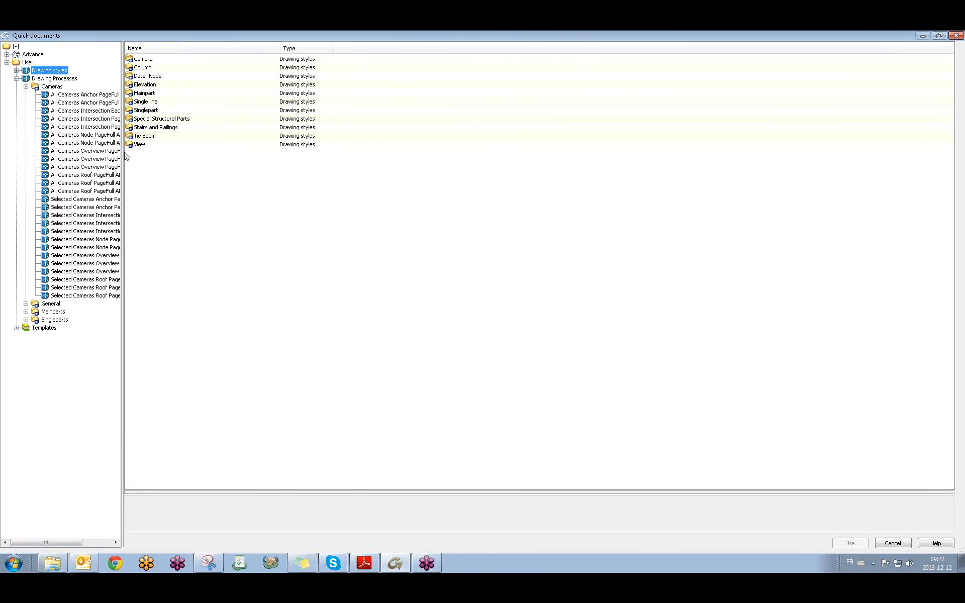
left_click_drag(125, 151, 185, 156)
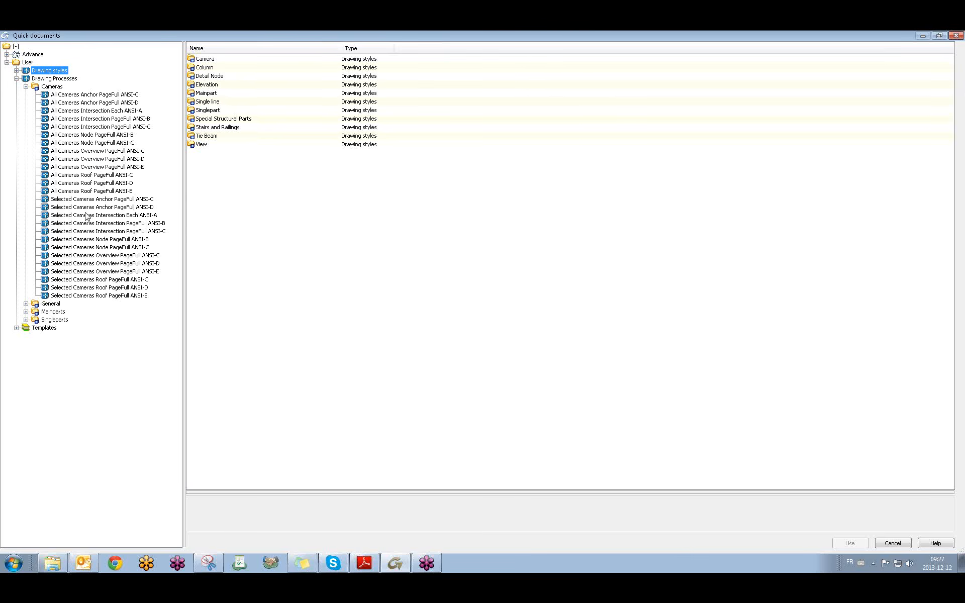
left_click(112, 247)
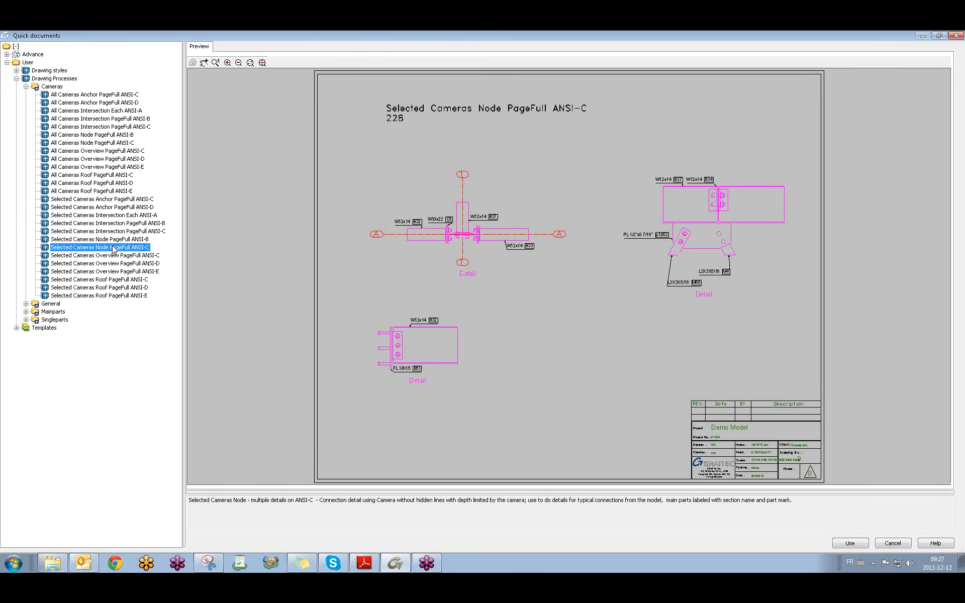
left_click(850, 544)
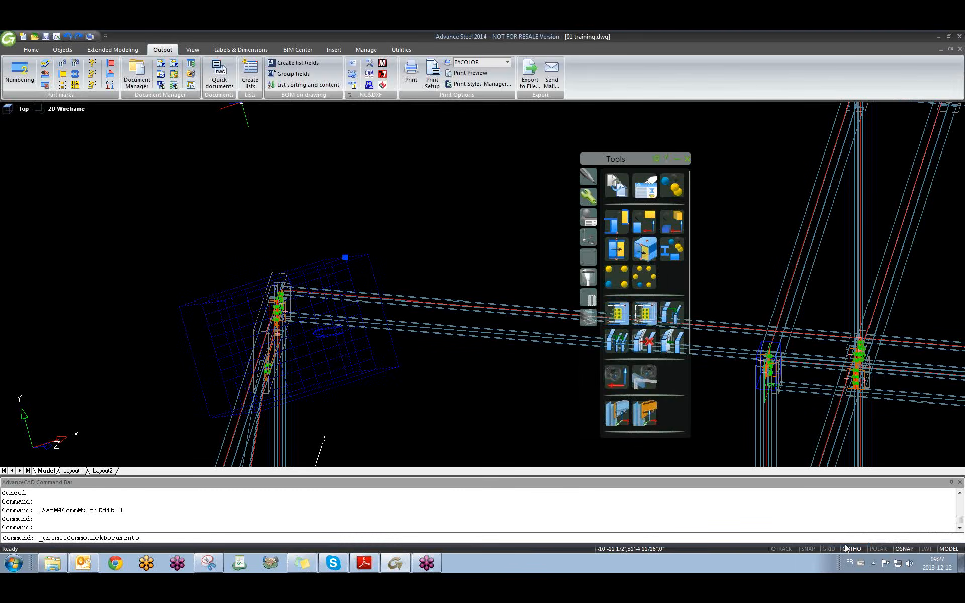
Confirm the process properties to create the ANSI-C-Camera 007 node detail.
left_click(41, 306)
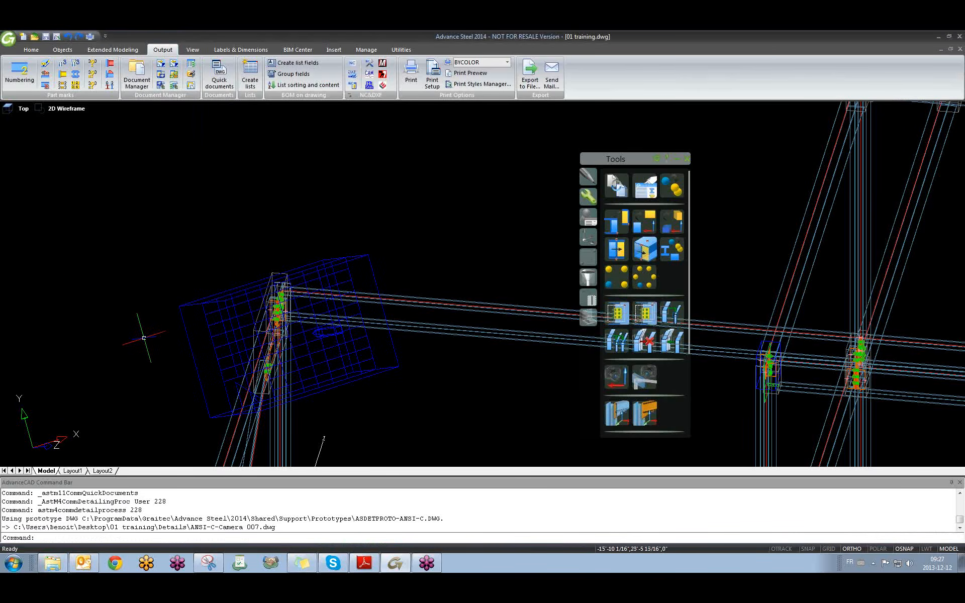
left_click_drag(191, 527, 260, 535)
key("Escape")
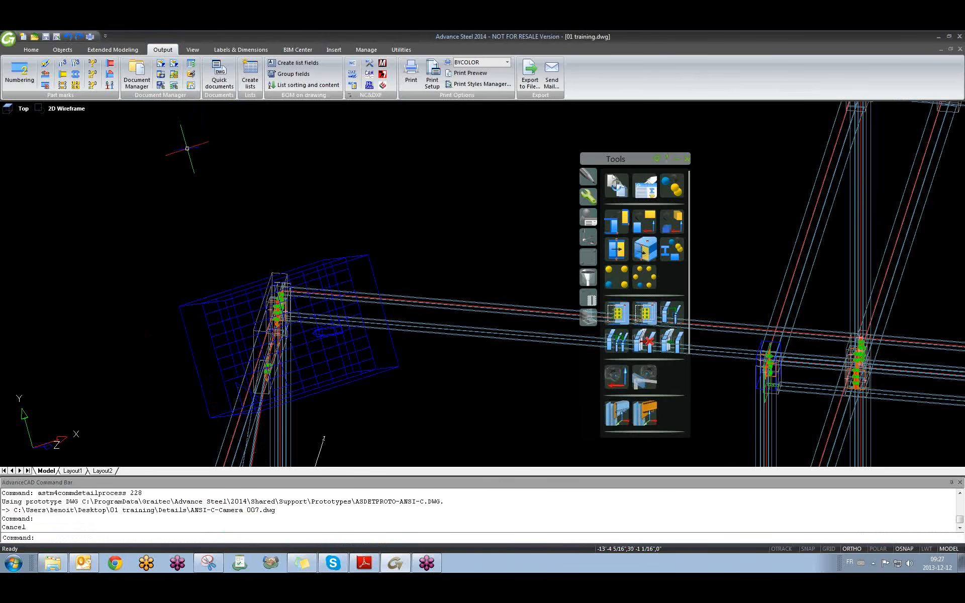
Open ANSI-C-Camera 007.dwg from Document Manager's Details > Up to date list.
left_click(136, 75)
left_click(559, 325)
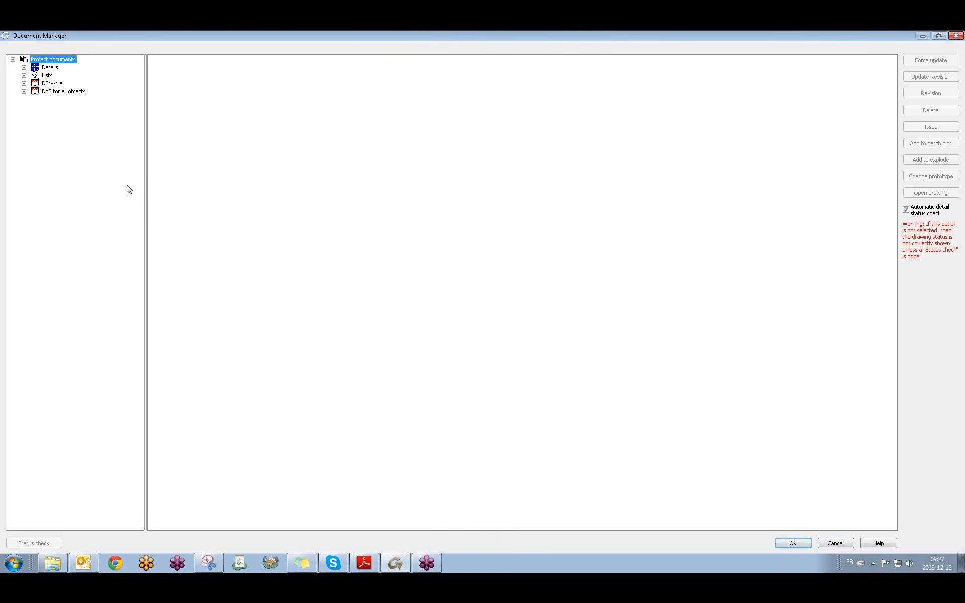
left_click(24, 67)
left_click(34, 84)
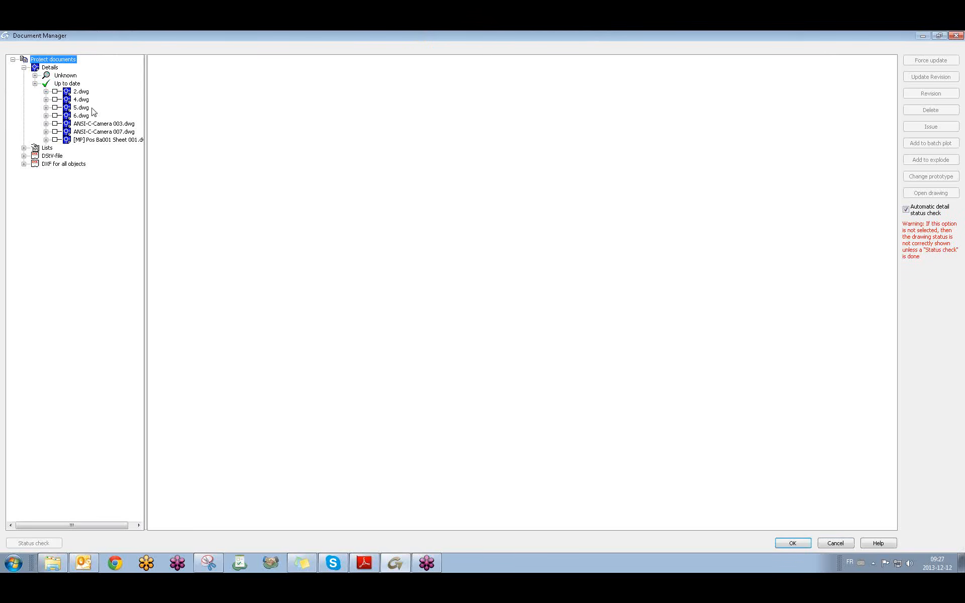
left_click(115, 132)
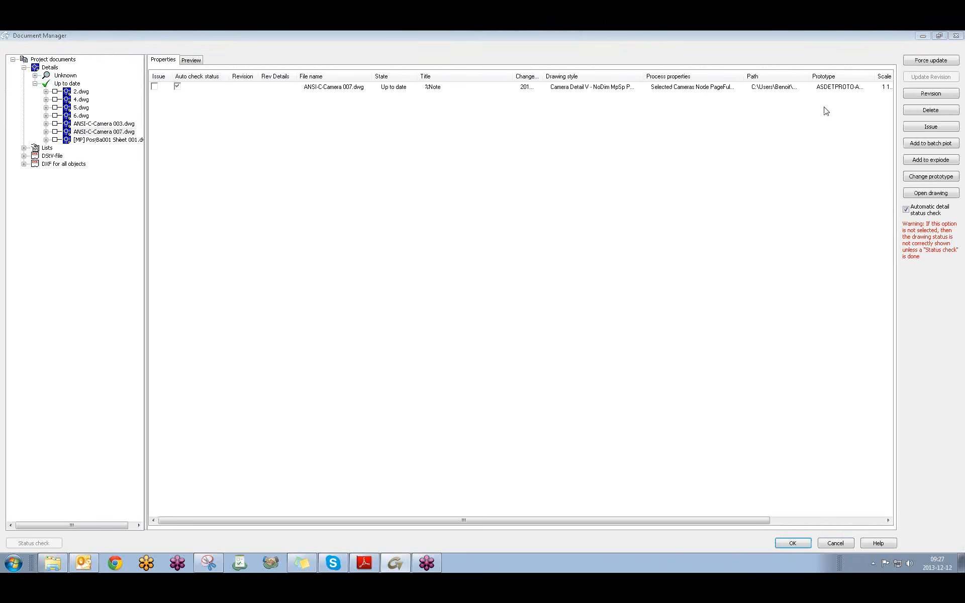
left_click(931, 193)
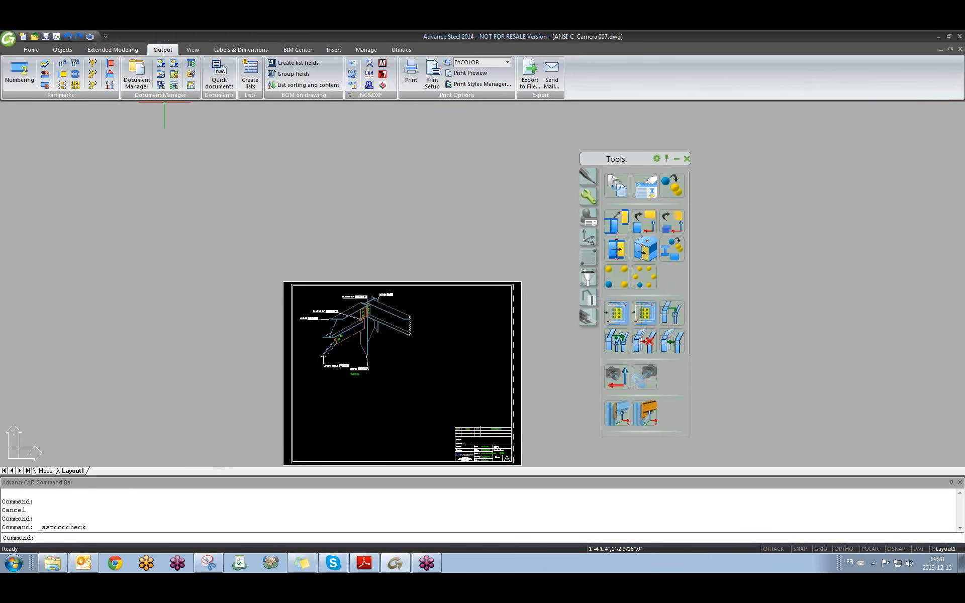
Zoom and pan around the ANSI-C-Camera 007 detail layout to inspect it.
scroll(367, 337, "up", 5)
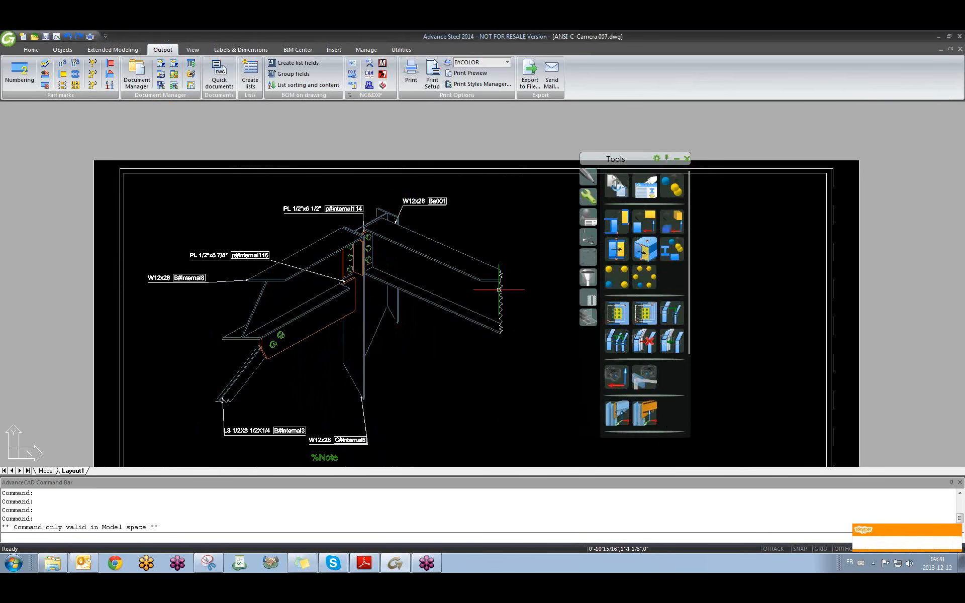
scroll(363, 248, "up", 6)
scroll(363, 247, "down", 10)
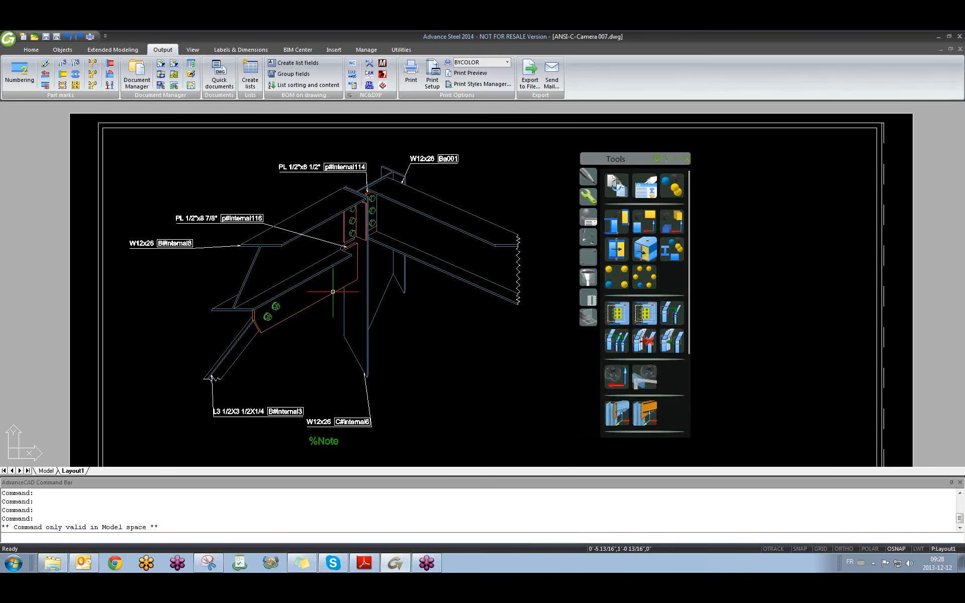
right_click(323, 352)
left_click(465, 345)
left_click(440, 312)
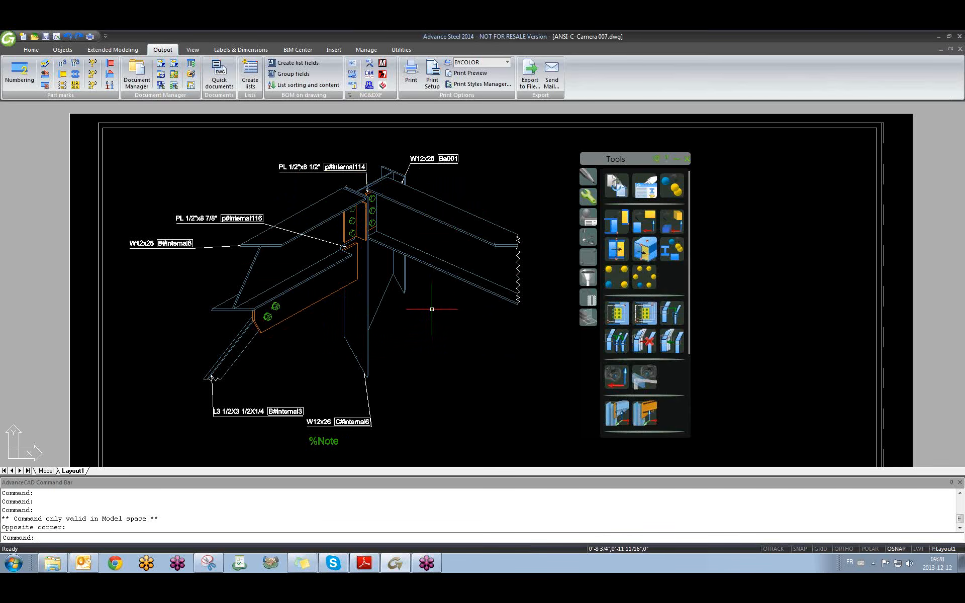
middle_click_drag(490, 216, 478, 237)
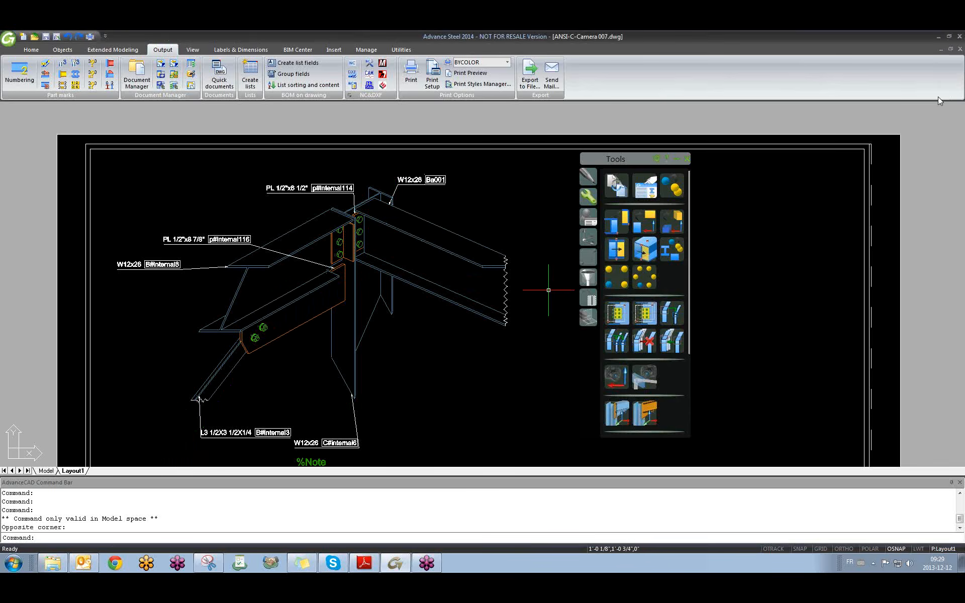
Check the ANSI-C-Camera 008 sheet, then return to the 01 training.dwg model.
left_click(956, 109)
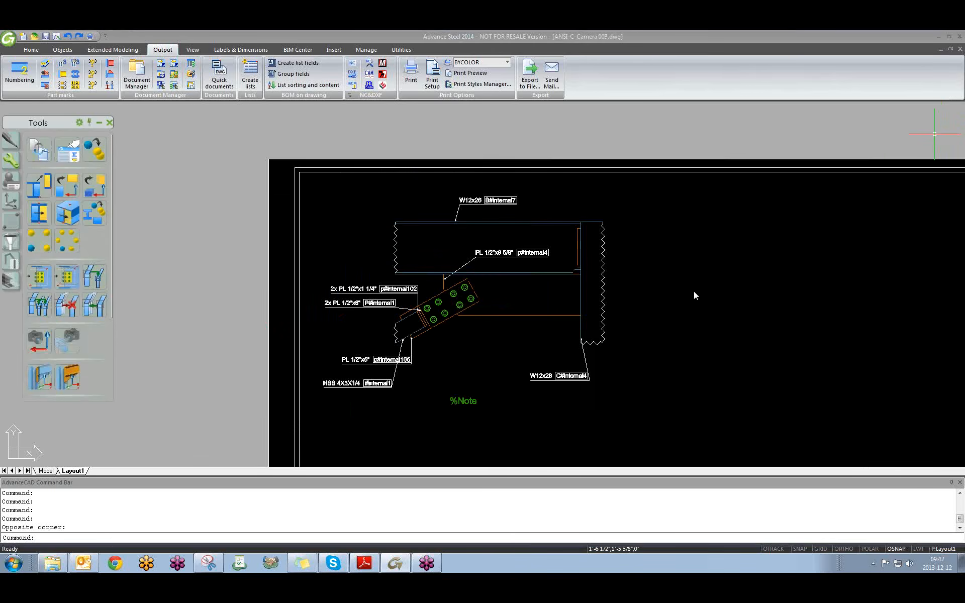
left_click(705, 315)
scroll(667, 273, "down", 6)
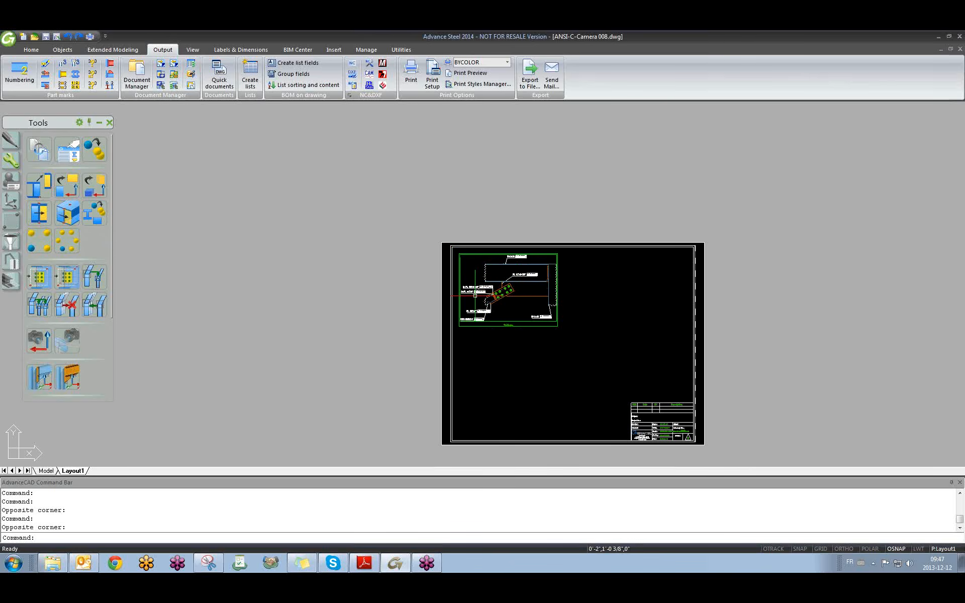
key("ctrl+Tab")
key("Escape")
scroll(581, 304, "down", 5)
scroll(673, 345, "down", 5)
scroll(781, 224, "up", 3)
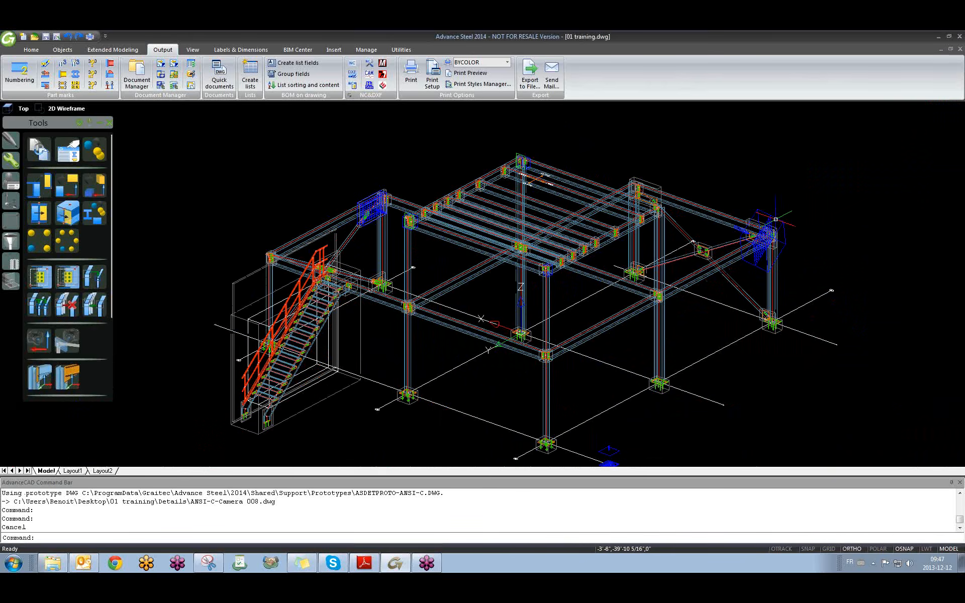
Select the camera in the model and display its area with Show camera detail.
left_click(782, 223)
right_click(785, 221)
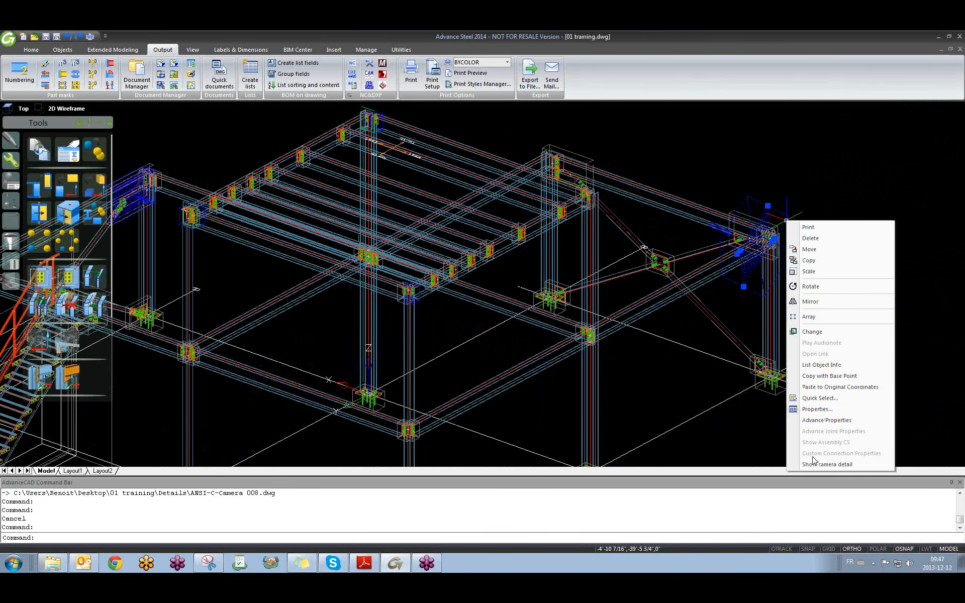
left_click(845, 465)
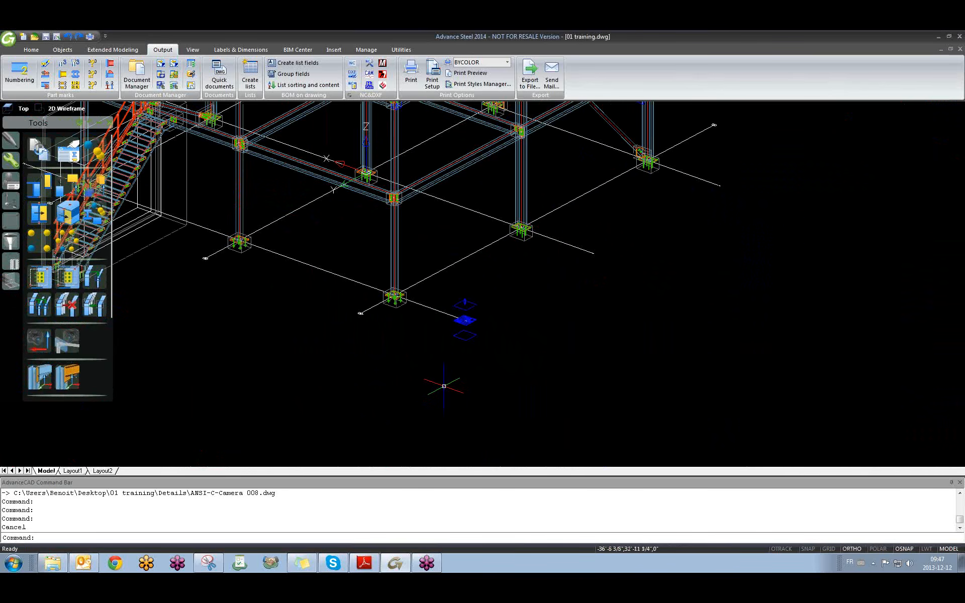
double_click(477, 308)
left_click(478, 308)
right_click(478, 307)
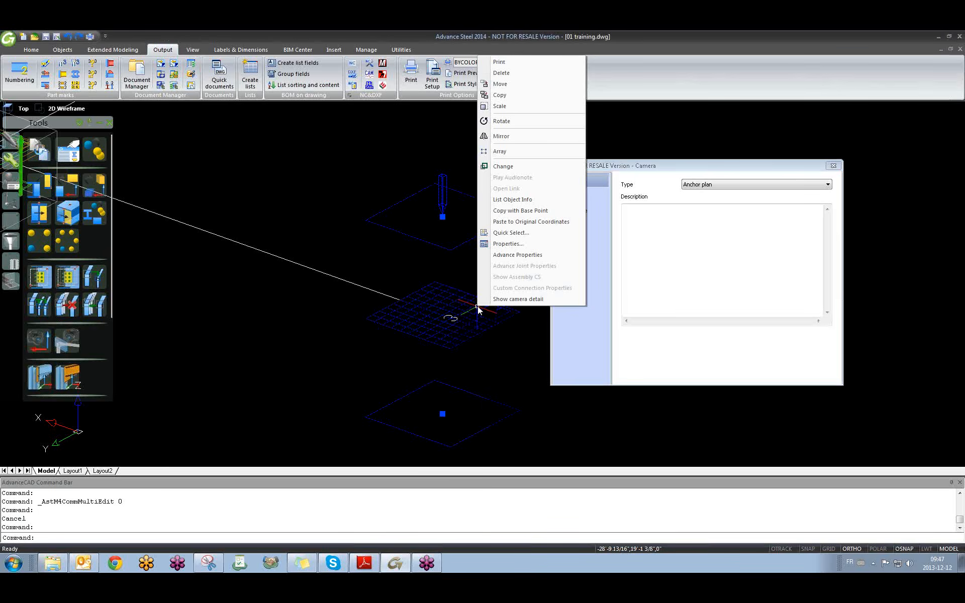
left_click(534, 301)
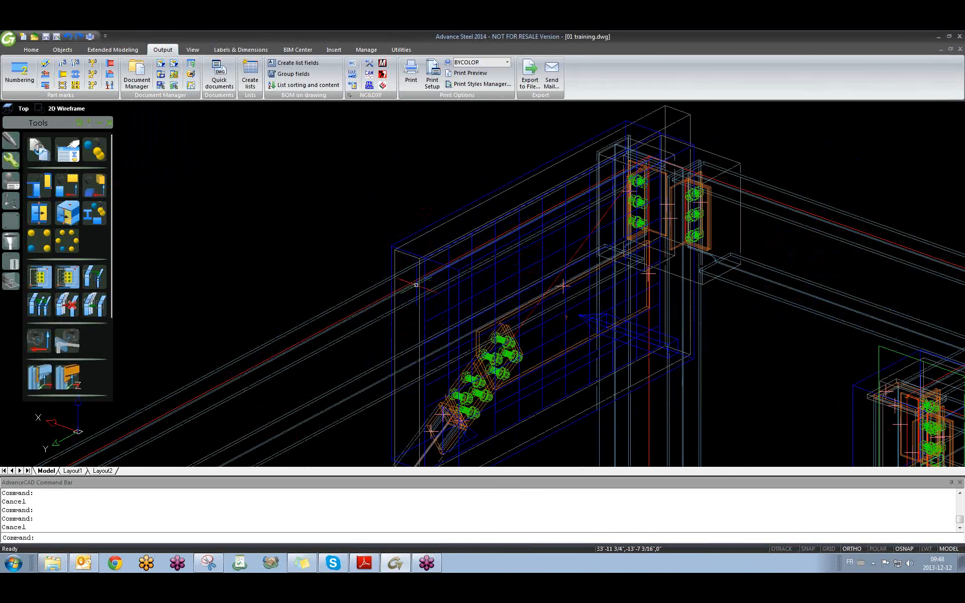
Orbit, pan and zoom in on the bolted bracing connection at the column.
scroll(442, 289, "down", 2)
scroll(440, 297, "up", 4)
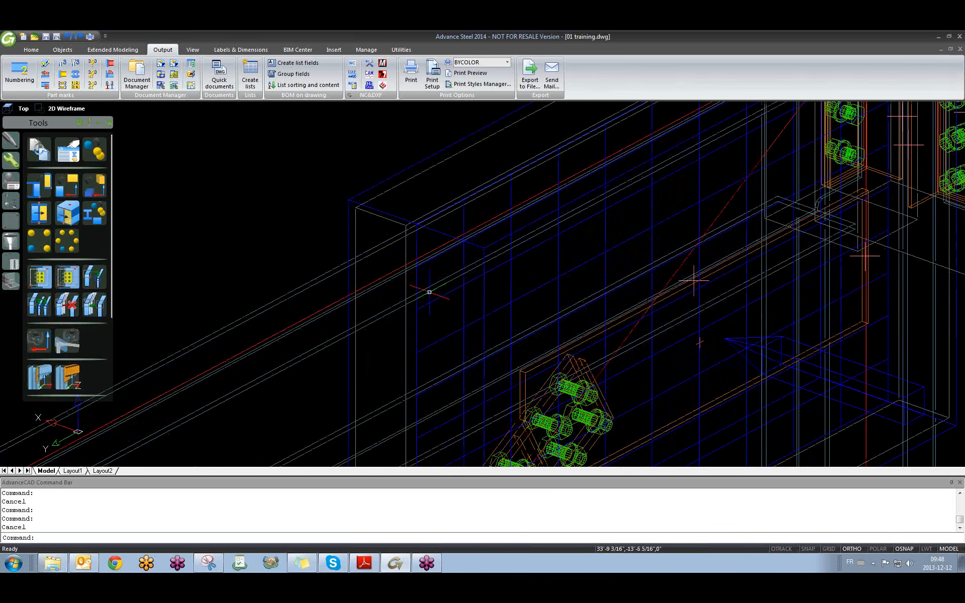
scroll(428, 293, "down", 5)
middle_click_drag(538, 349, 558, 348, "shift")
middle_click_drag(449, 347, 578, 358)
scroll(539, 326, "up", 5)
scroll(541, 325, "down", 2)
scroll(543, 324, "down", 3)
left_click(396, 227)
left_click(303, 197)
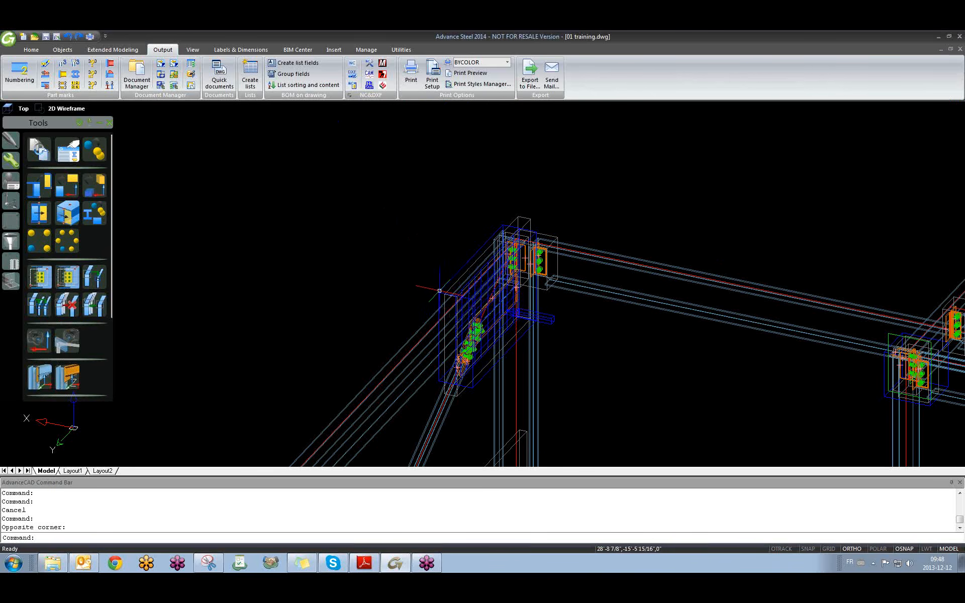
scroll(445, 294, "up", 4)
scroll(445, 294, "down", 2)
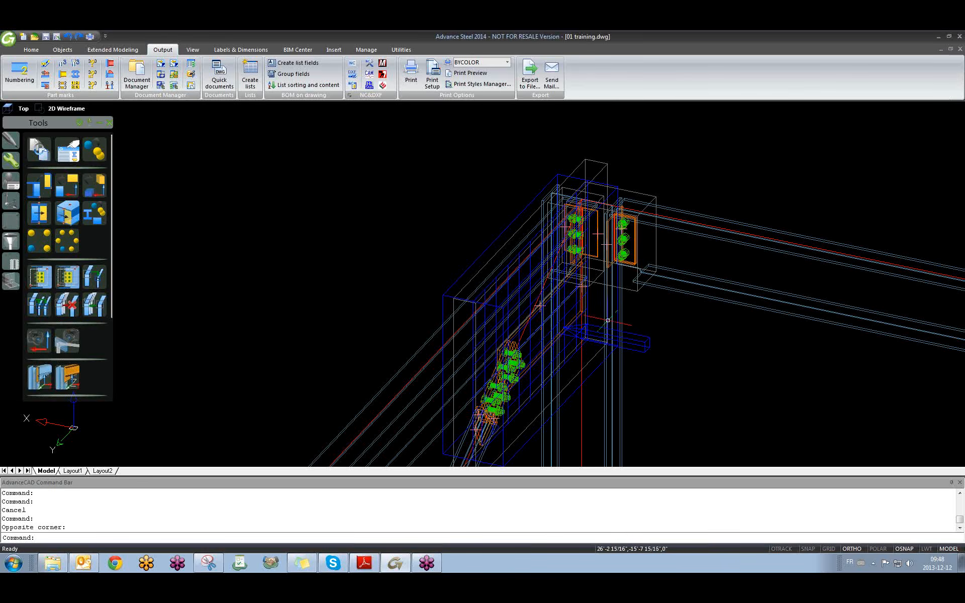
left_click(379, 254)
left_click(325, 289)
Open Document Manager, dismiss the update notice and show the ANSI-C-Camera 003 preview.
left_click(137, 76)
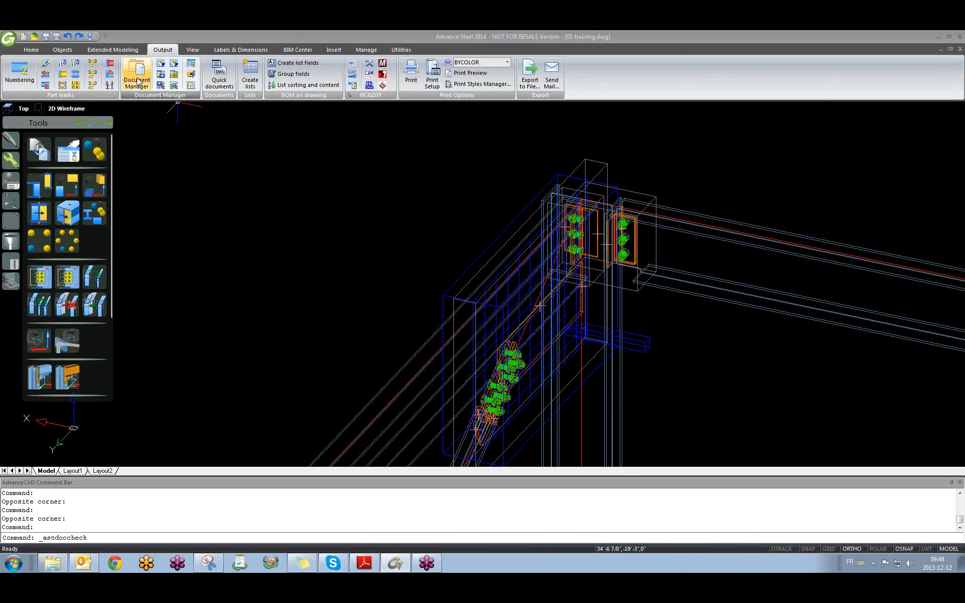
left_click(574, 324)
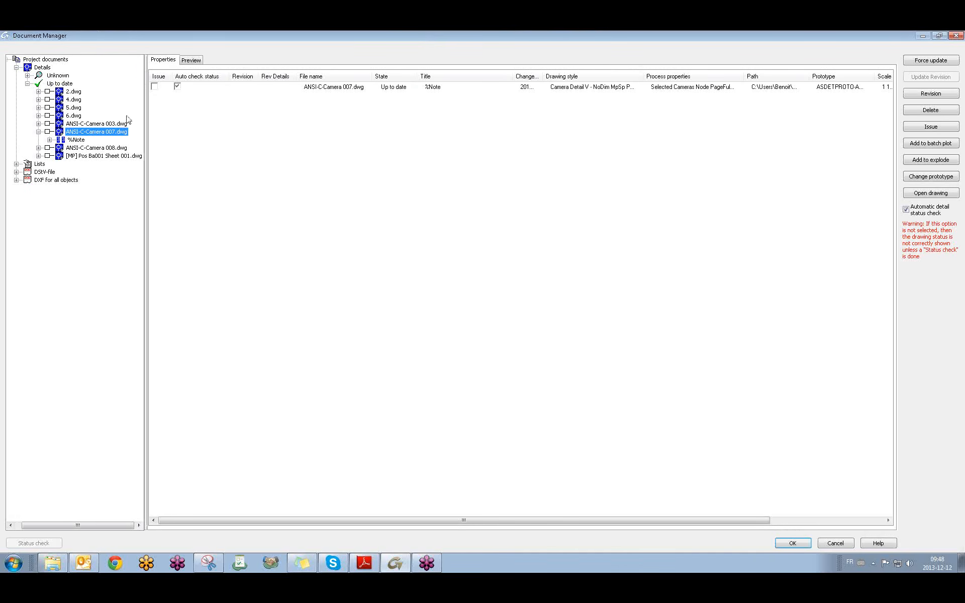
left_click(39, 132)
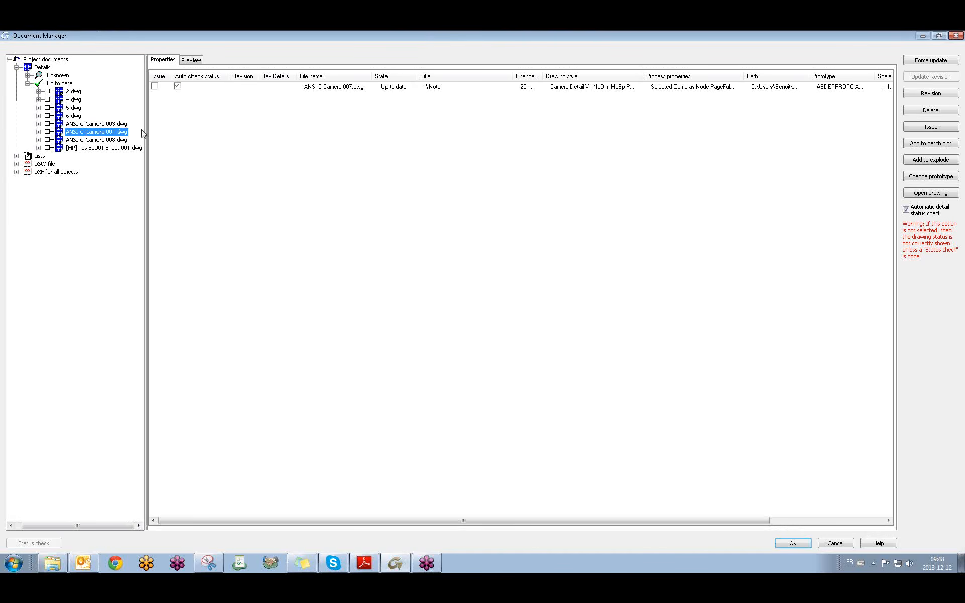
left_click_drag(146, 121, 213, 123)
left_click(46, 124)
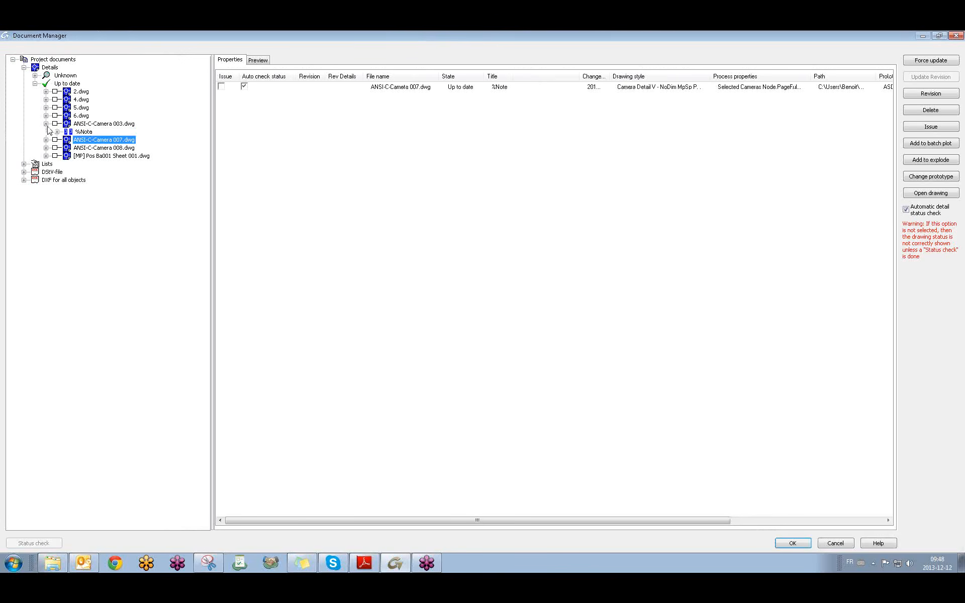
left_click(95, 125)
left_click(258, 60)
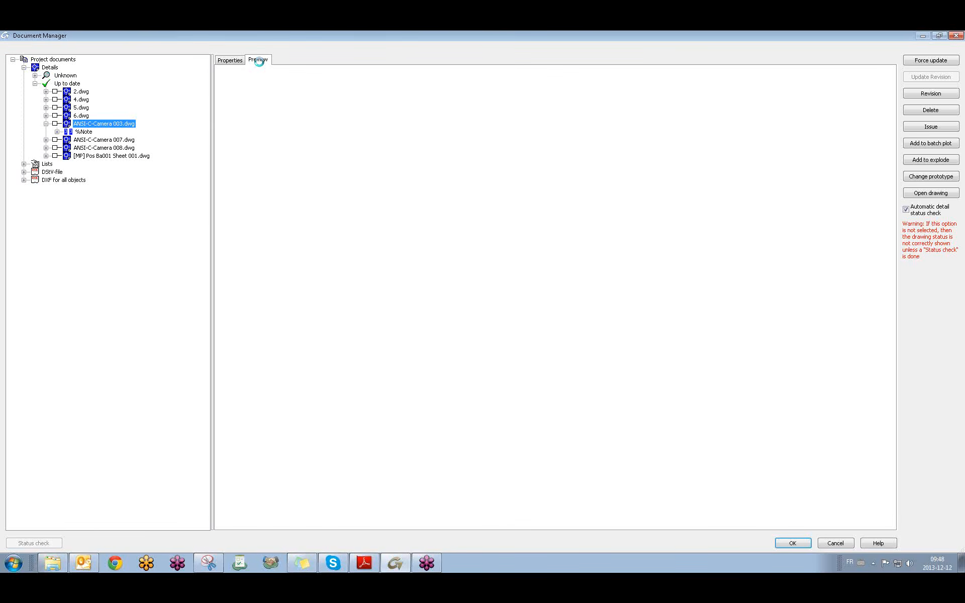
Compare previews of ANSI-C-Camera 003, 007, 008 and the [MP] Pos Ba001 Sheet 001.
left_click(97, 148)
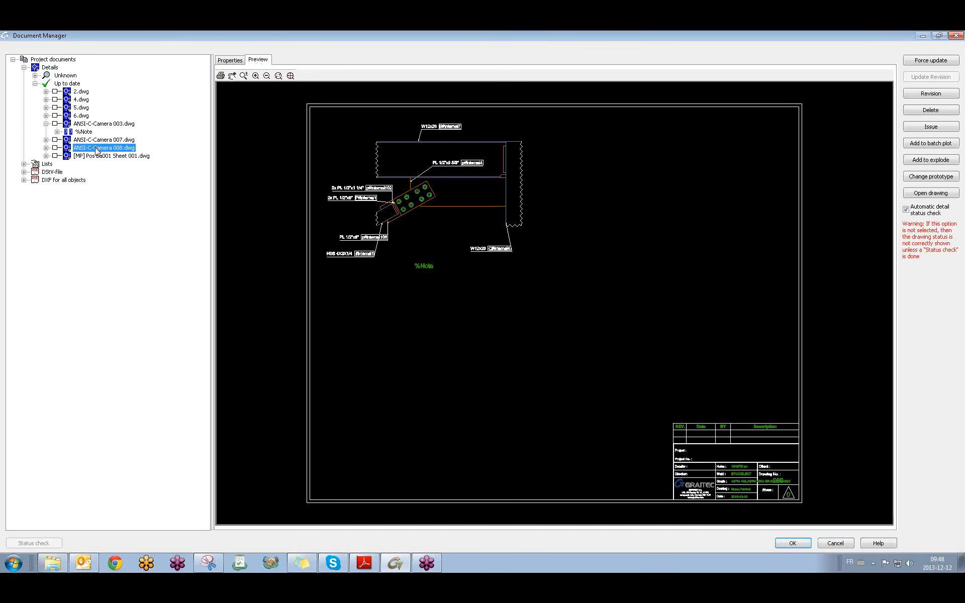
left_click(102, 157)
left_click(94, 147)
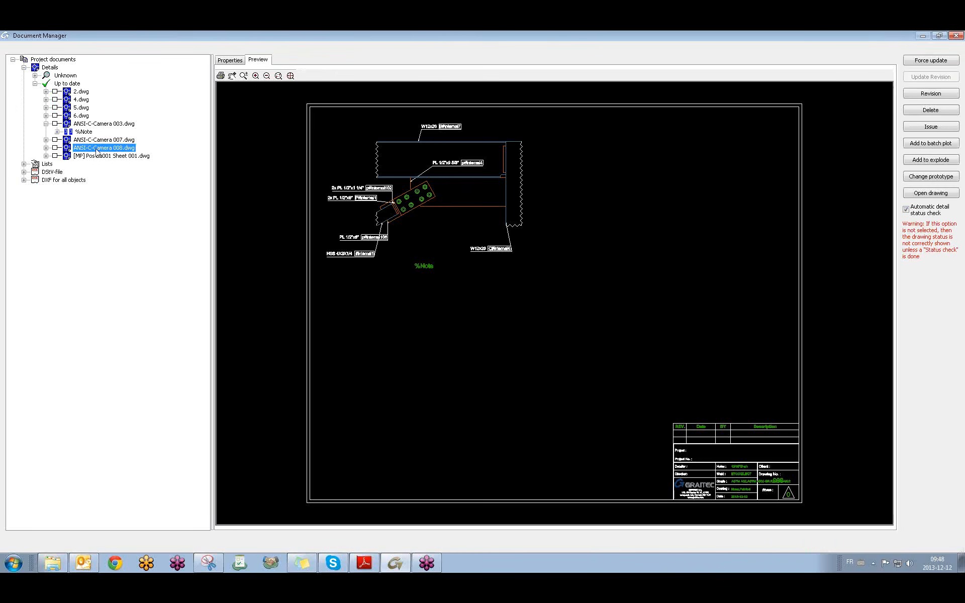
left_click(46, 123)
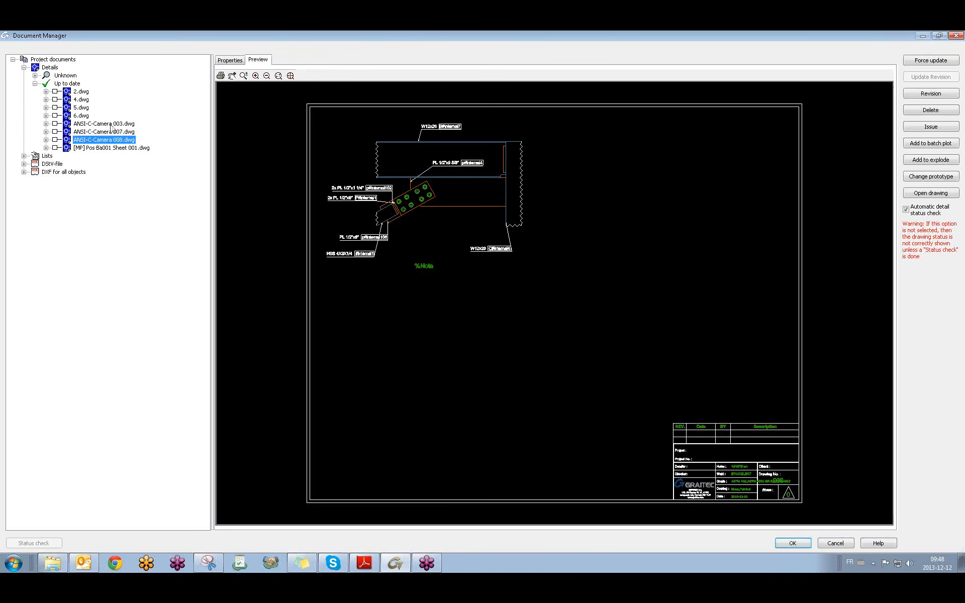
left_click(110, 124)
left_click(109, 132)
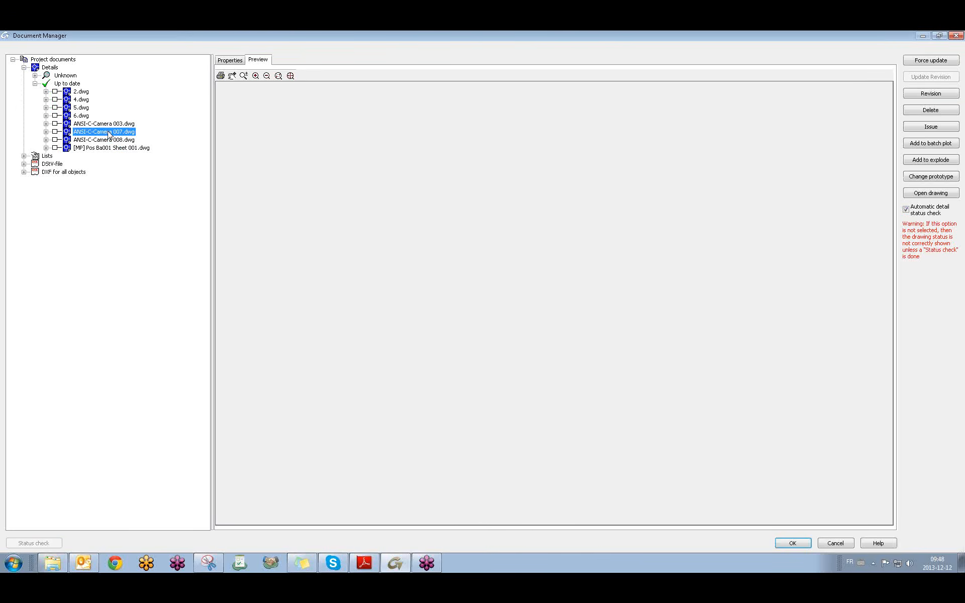
left_click(101, 139)
left_click(105, 132)
left_click(229, 60)
left_click(258, 59)
left_click(115, 139)
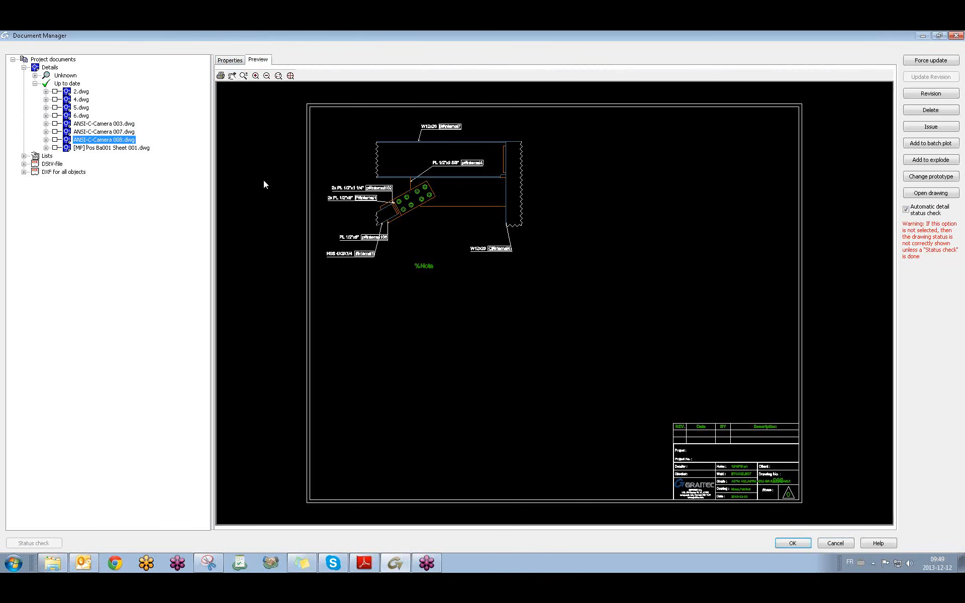
left_click(116, 131)
left_click(239, 61)
left_click(259, 62)
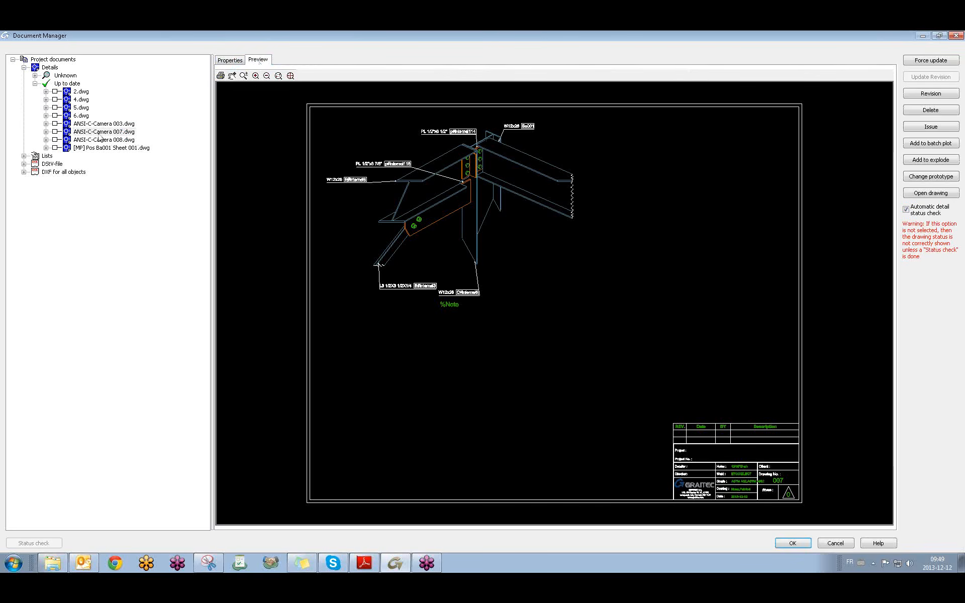
Expand ANSI-C-Camera 007.dwg and 008.dwg and select 007's %Note view.
left_click(46, 132)
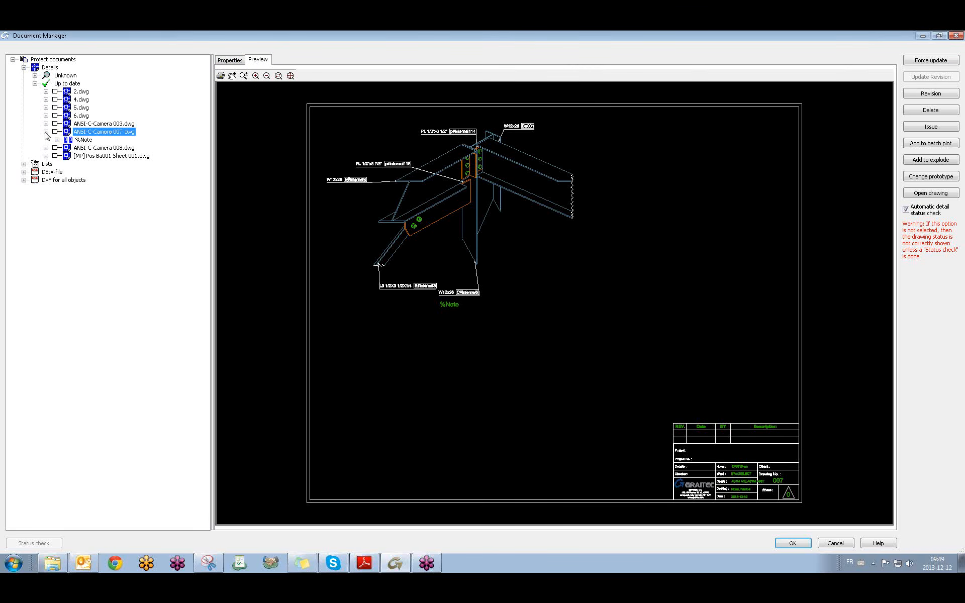
left_click(46, 147)
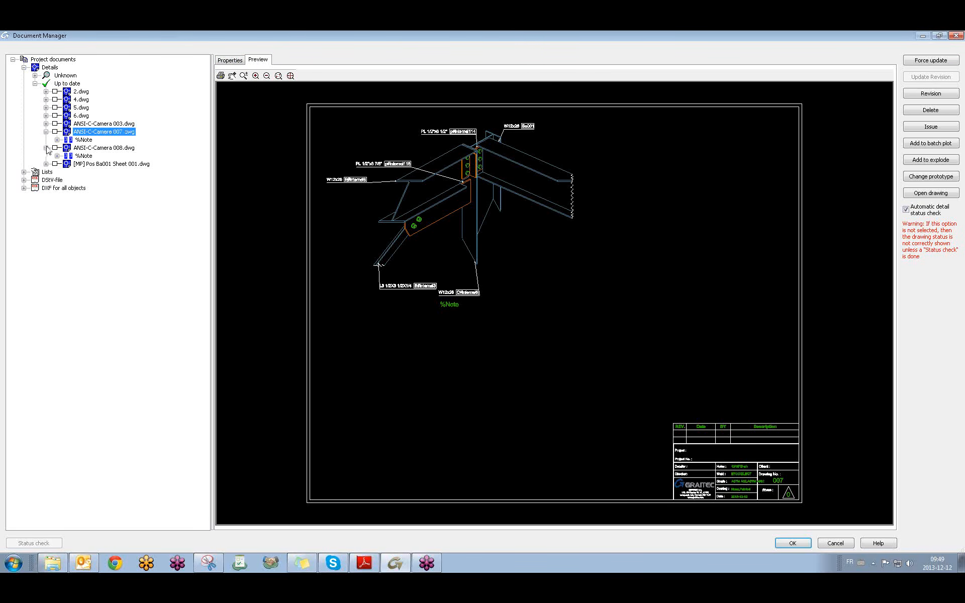
left_click(84, 140)
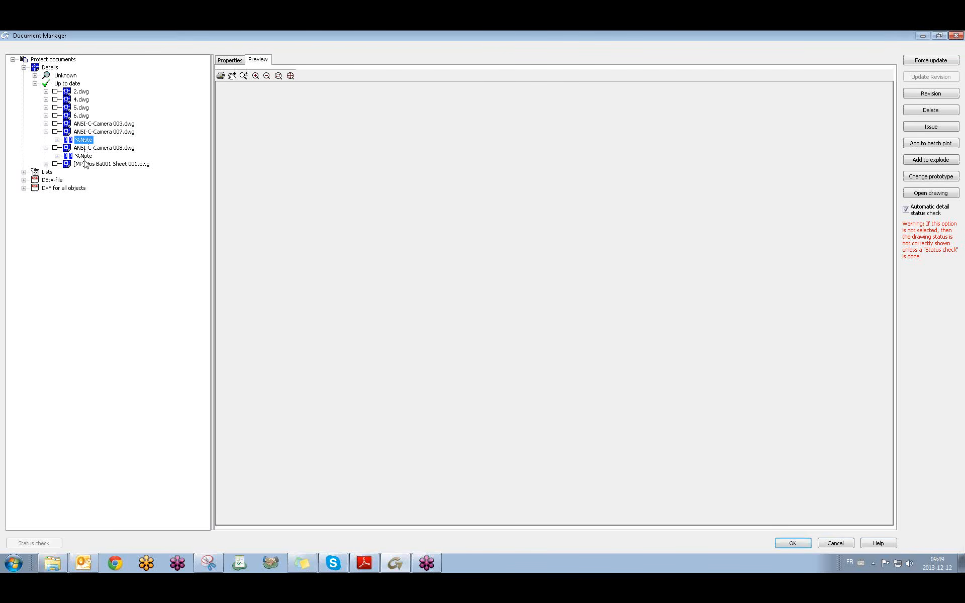
Attempt to move 007's %Note onto 008, dismiss the open-drawing warning, and close Document Manager.
left_click(87, 132)
left_click_drag(83, 140, 66, 158)
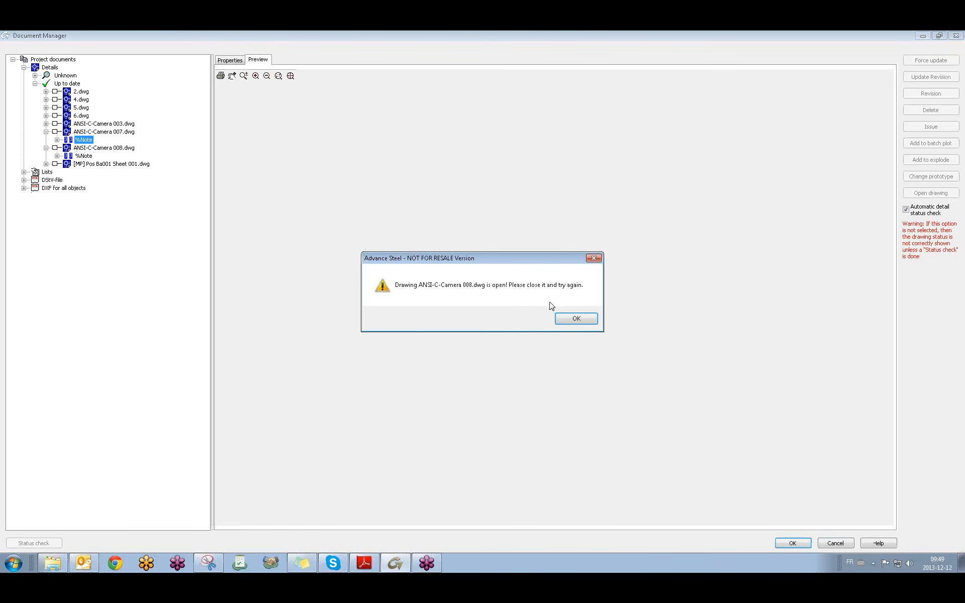
left_click(567, 318)
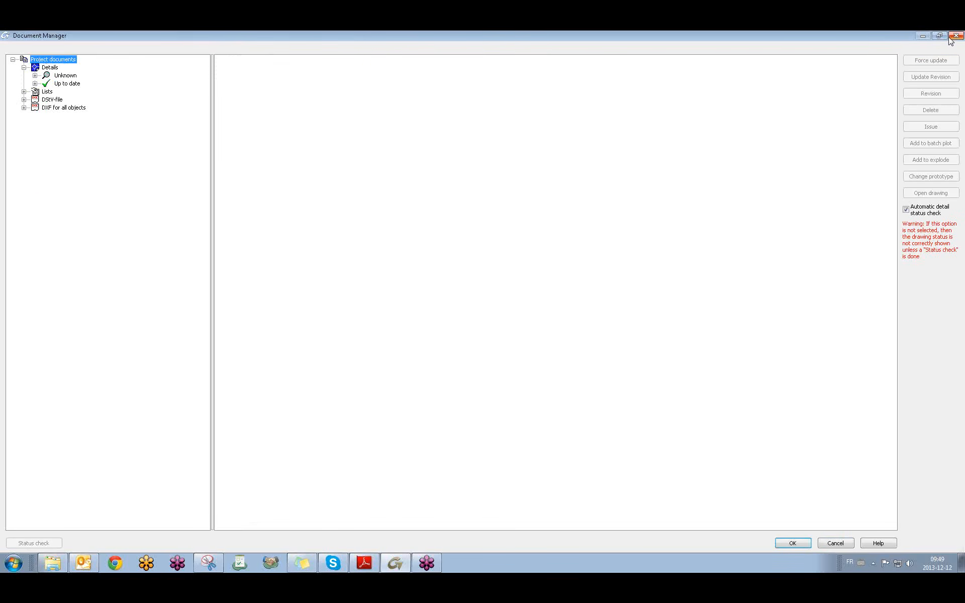
left_click(951, 37)
Close the [MP] Pos Ba001 Sheet 001 and 2.dwg drawings without saving.
key("ctrl+Tab")
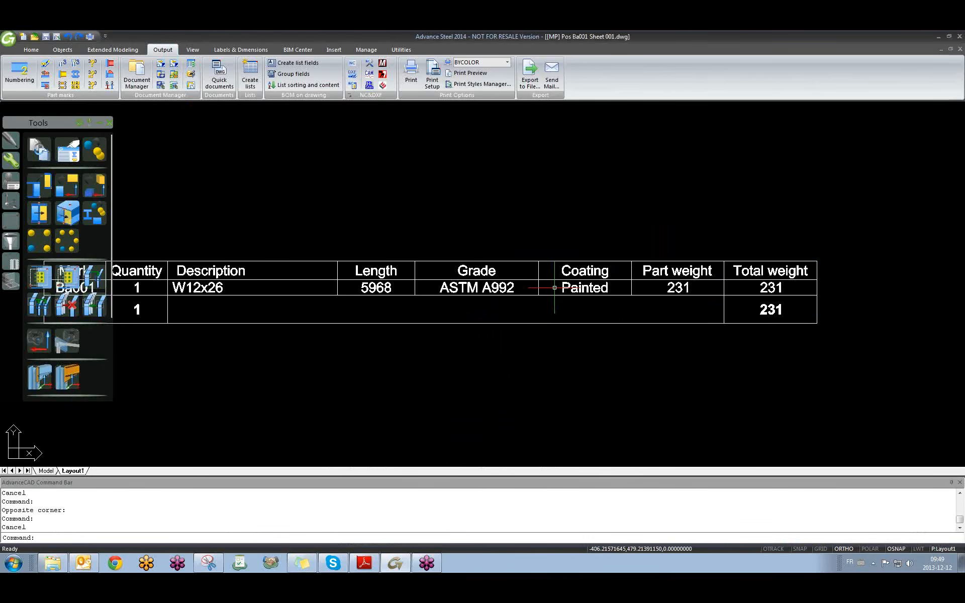
scroll(555, 293, "down", 8)
left_click(960, 49)
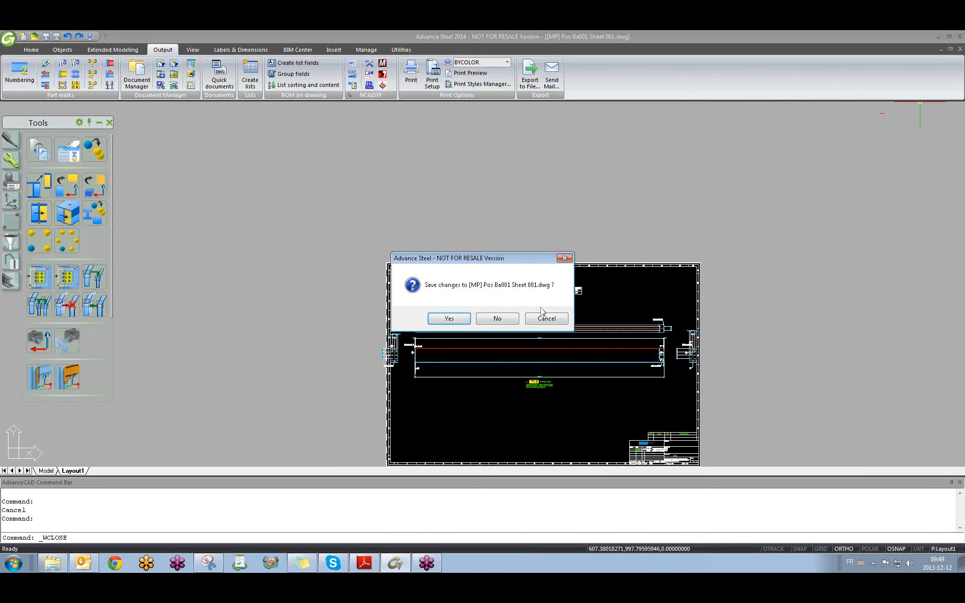
left_click(502, 319)
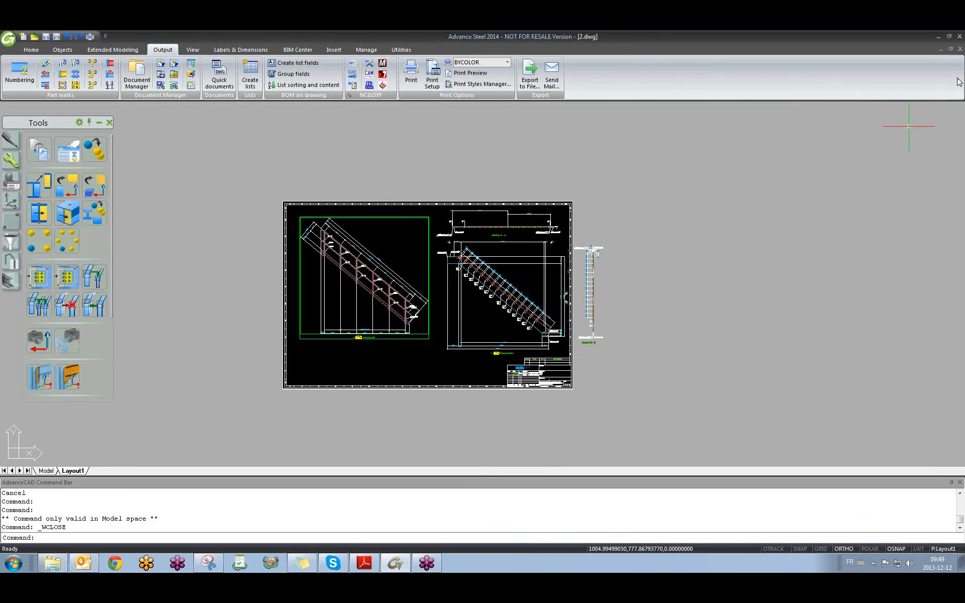
left_click(960, 50)
left_click(492, 319)
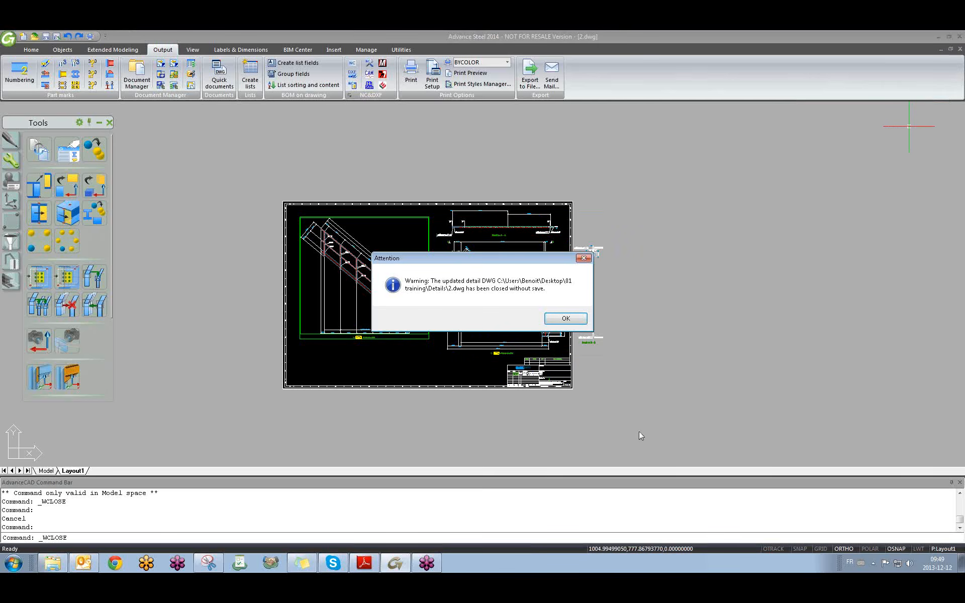
left_click(565, 319)
Close the ANSI-C-Camera 003 and ANSI-C-Camera 008 drawings without saving.
scroll(800, 150, "down", 4)
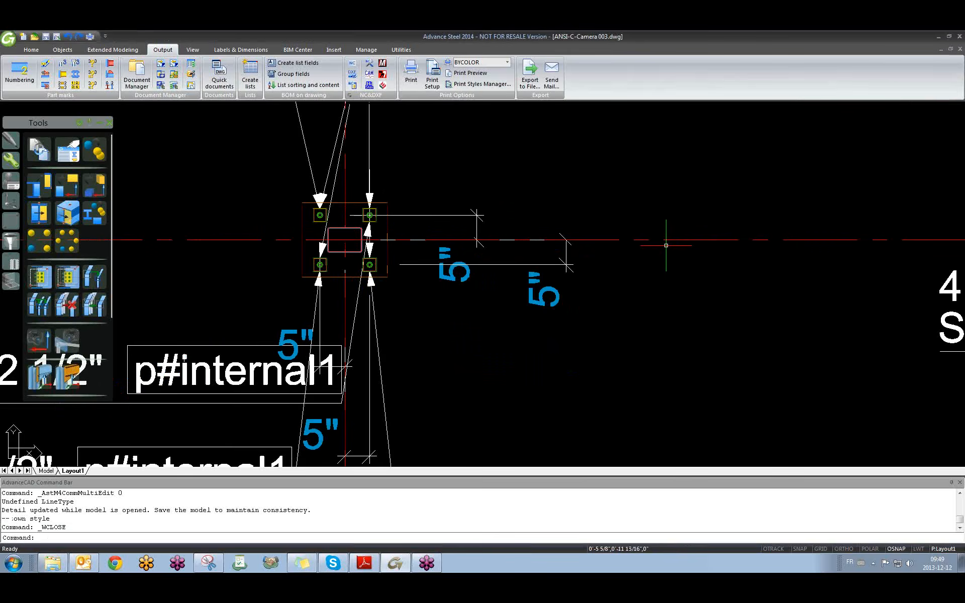
left_click(960, 49)
left_click(484, 319)
left_click(568, 319)
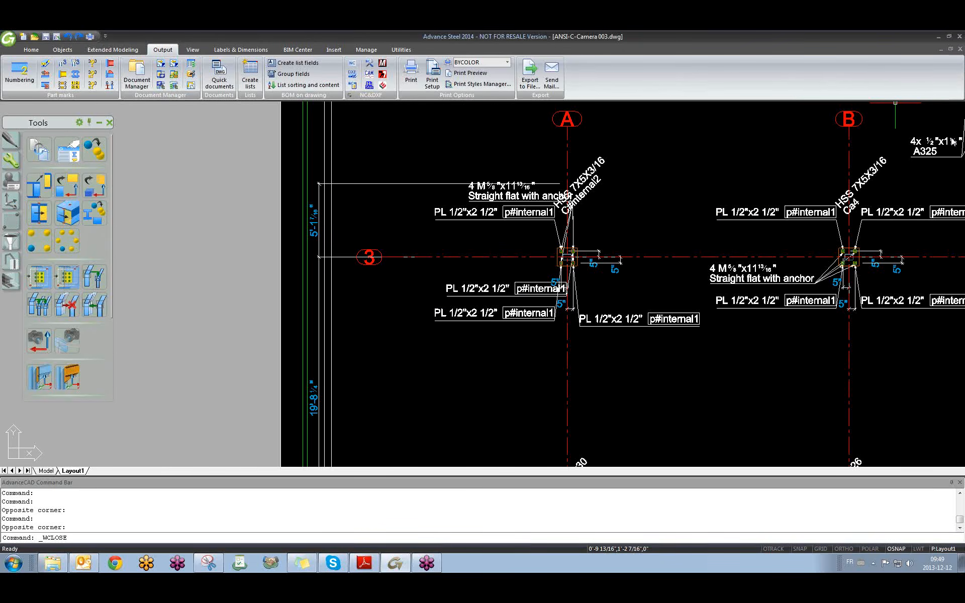
left_click(960, 49)
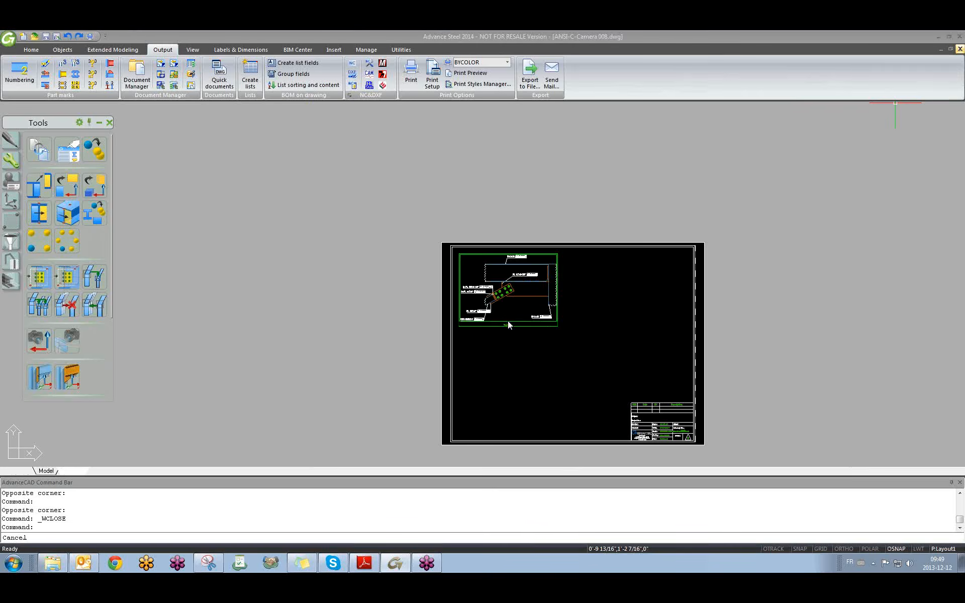
left_click(490, 318)
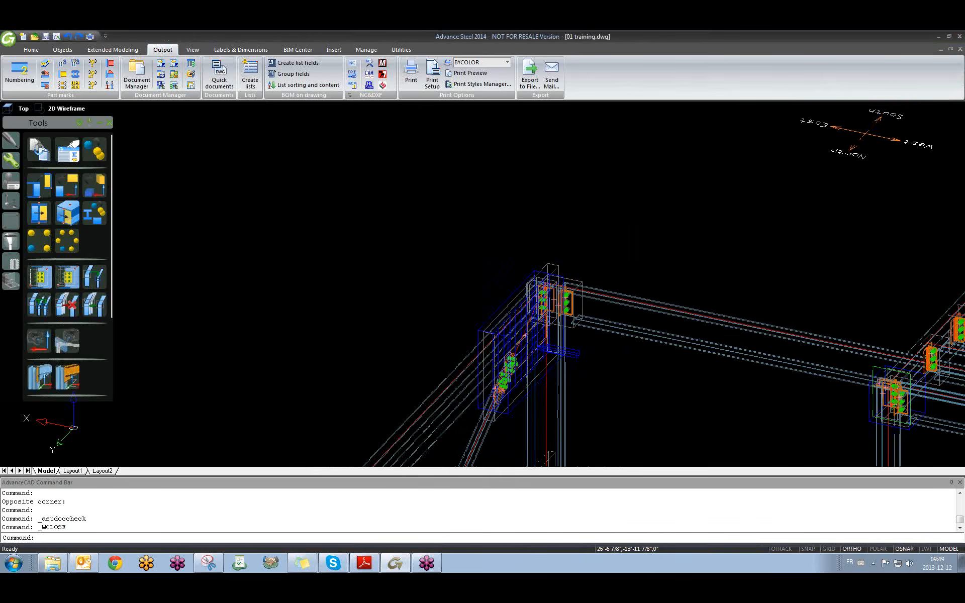
Open Document Manager to the Up to date details list with the tree widened.
middle_click_drag(555, 305, 380, 321)
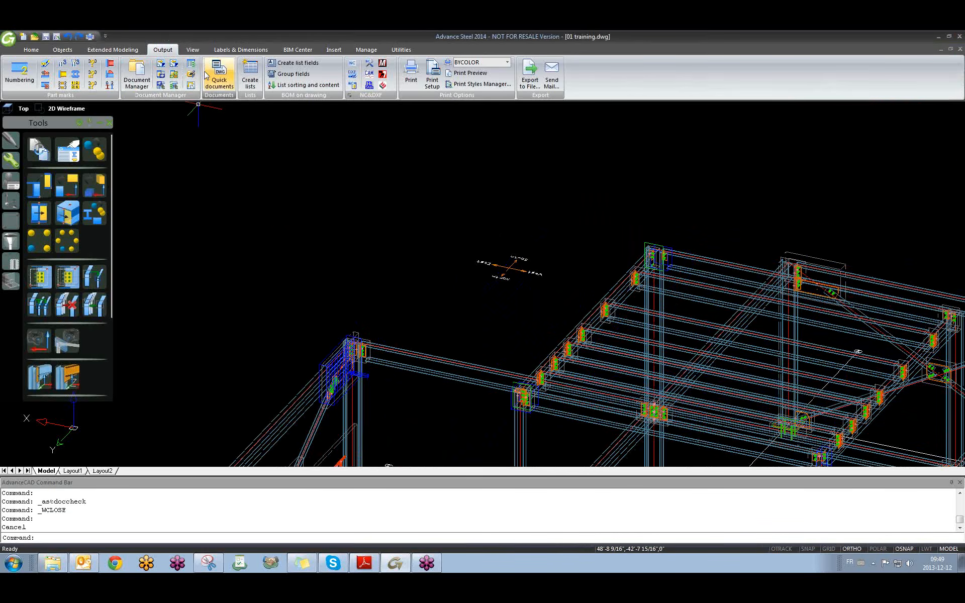
left_click(140, 82)
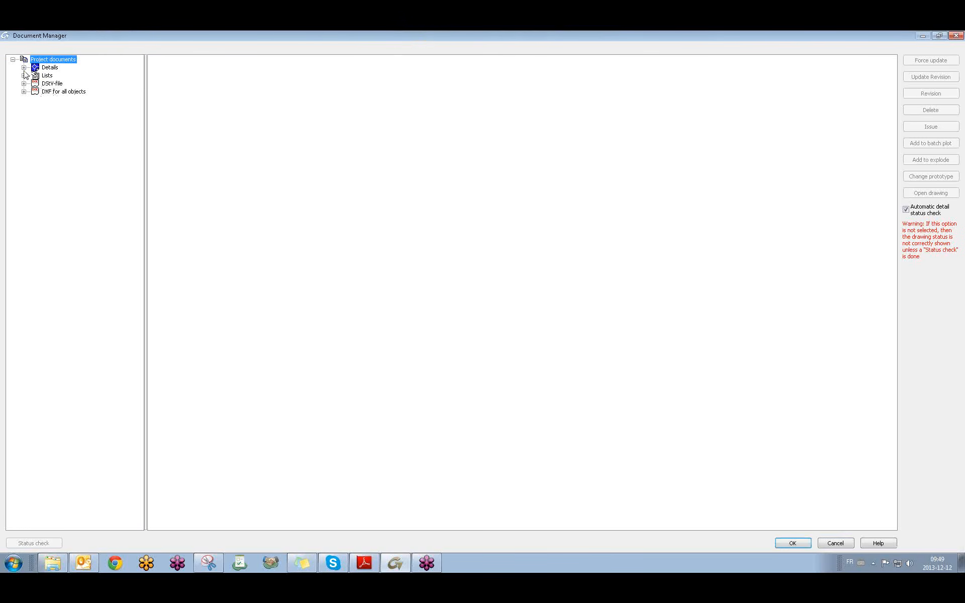
left_click(24, 68)
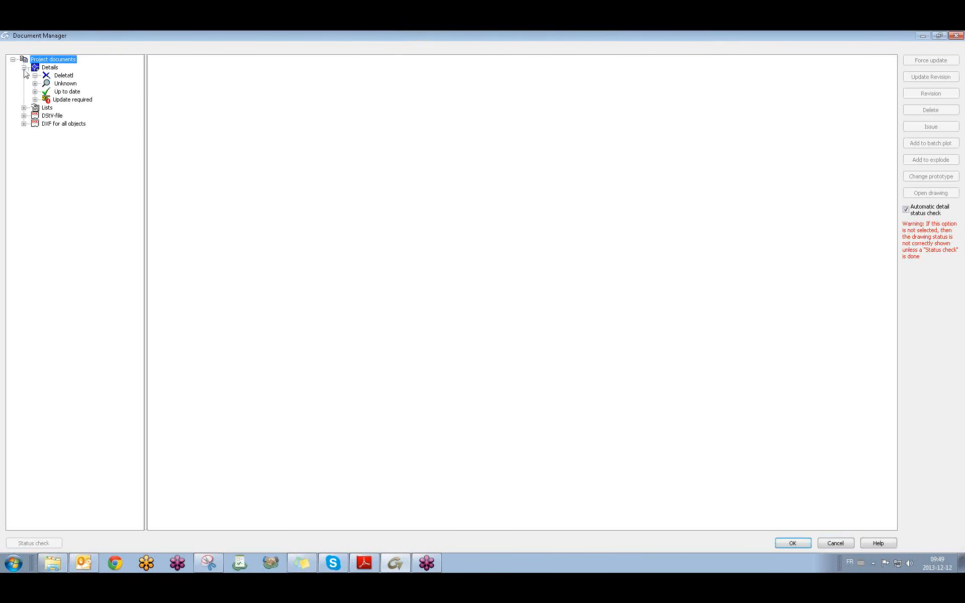
left_click(35, 99)
left_click(34, 99)
left_click(35, 92)
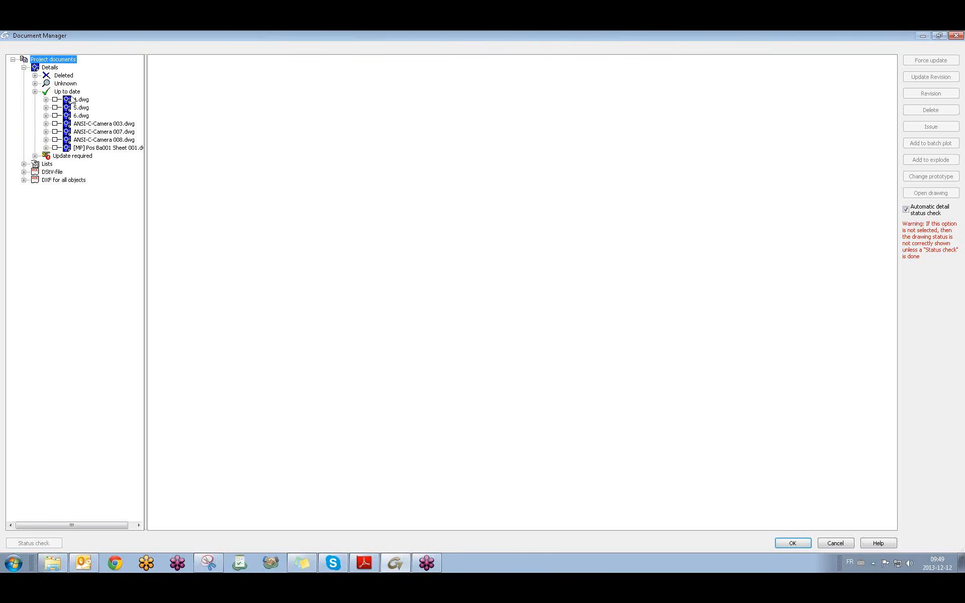
left_click_drag(145, 127, 221, 126)
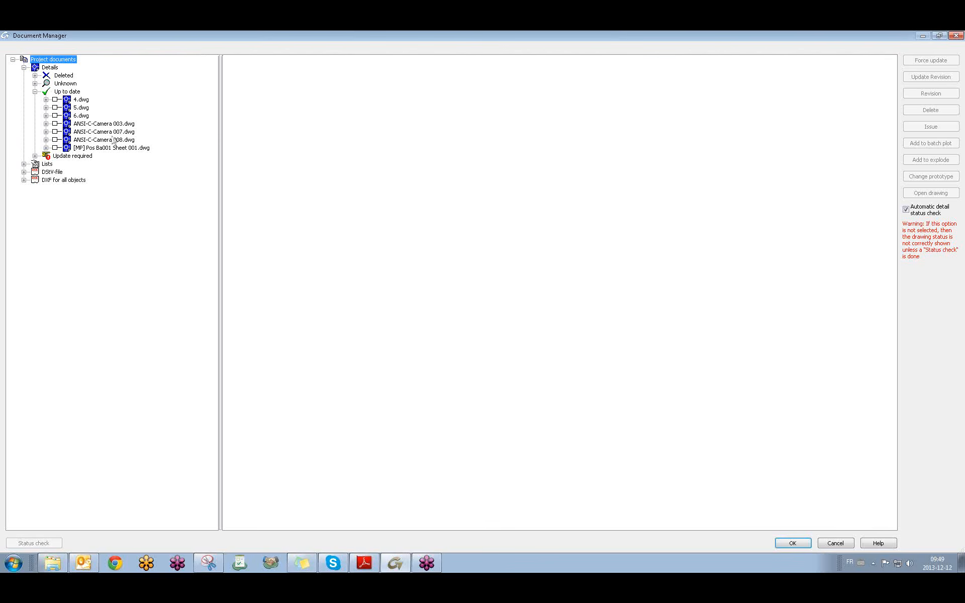
Drag 007's %Note view into ANSI-C-Camera 008.dwg, preview it, and open that drawing.
left_click(45, 132)
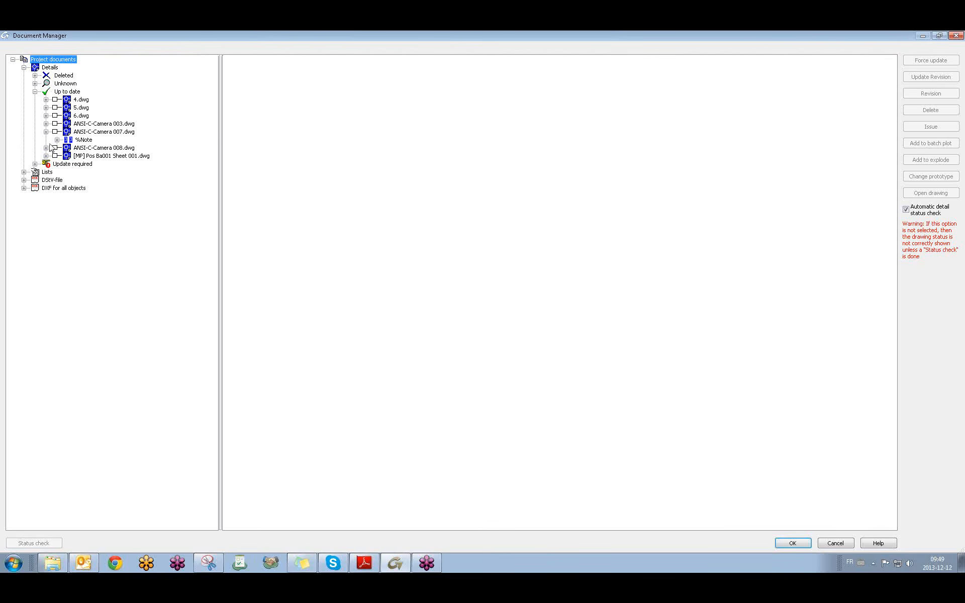
left_click(46, 148)
left_click(85, 140)
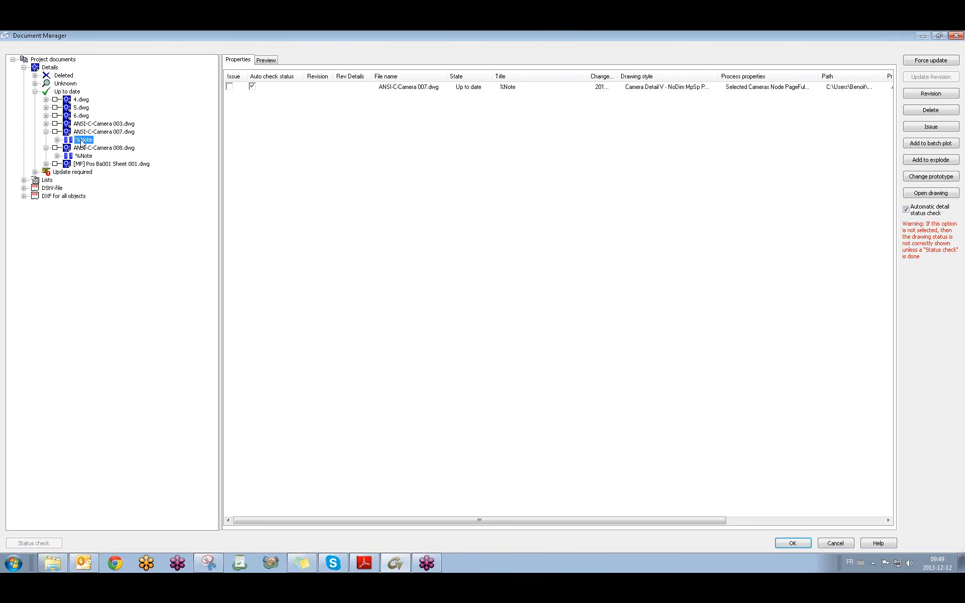
left_click_drag(83, 140, 73, 155)
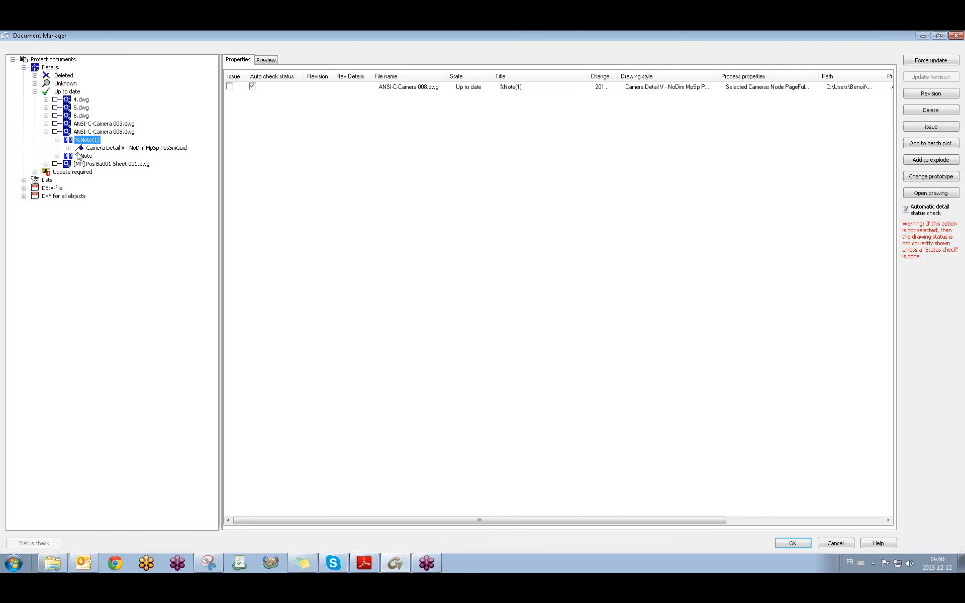
left_click(46, 132)
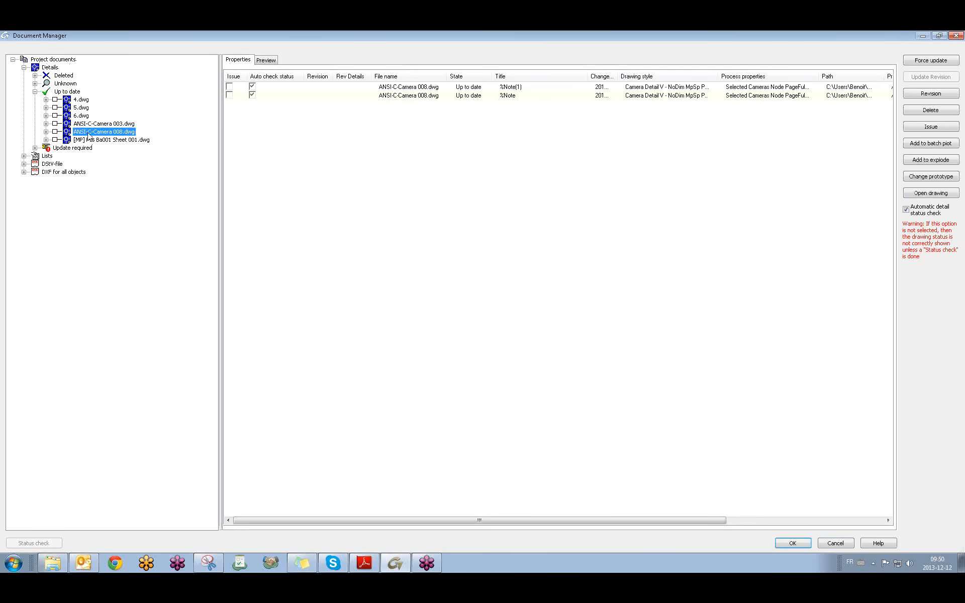
left_click(266, 60)
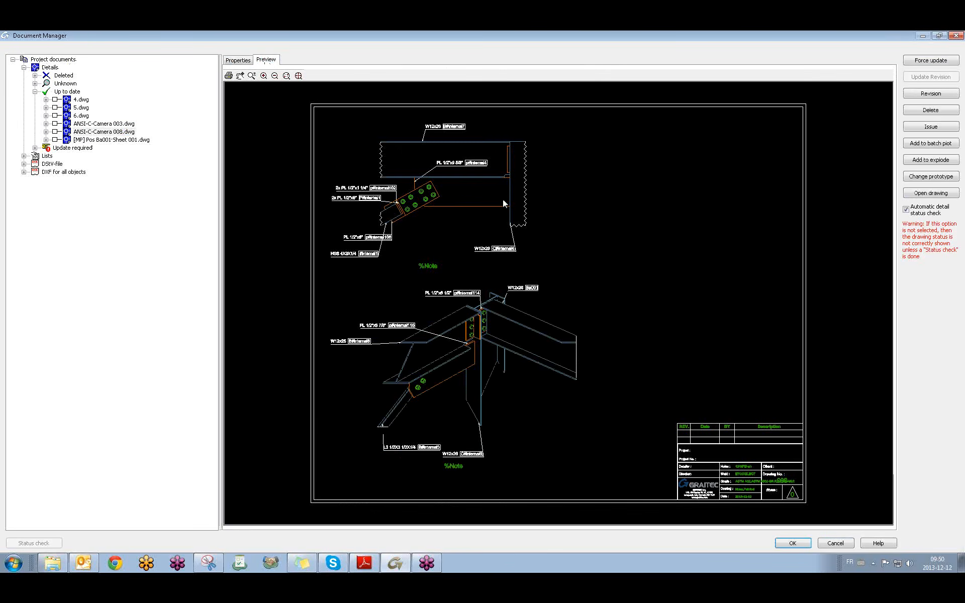
left_click(915, 195)
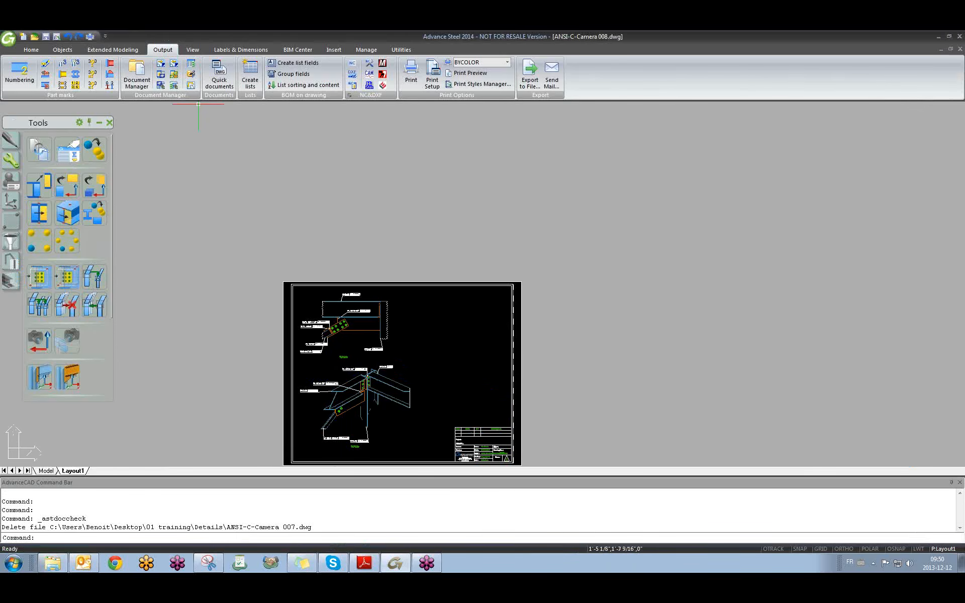
Look over the ANSI-C-Camera 008 layout, close it without saving, and reopen Document Manager.
middle_click_drag(417, 357, 454, 307)
scroll(406, 302, "up", 4)
scroll(404, 303, "down", 3)
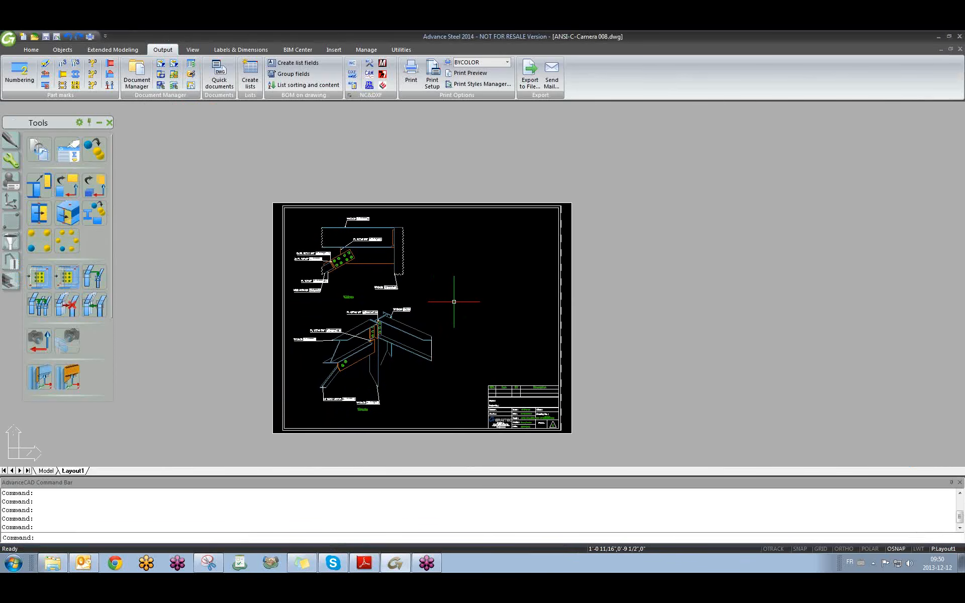
scroll(402, 322, "up", 2)
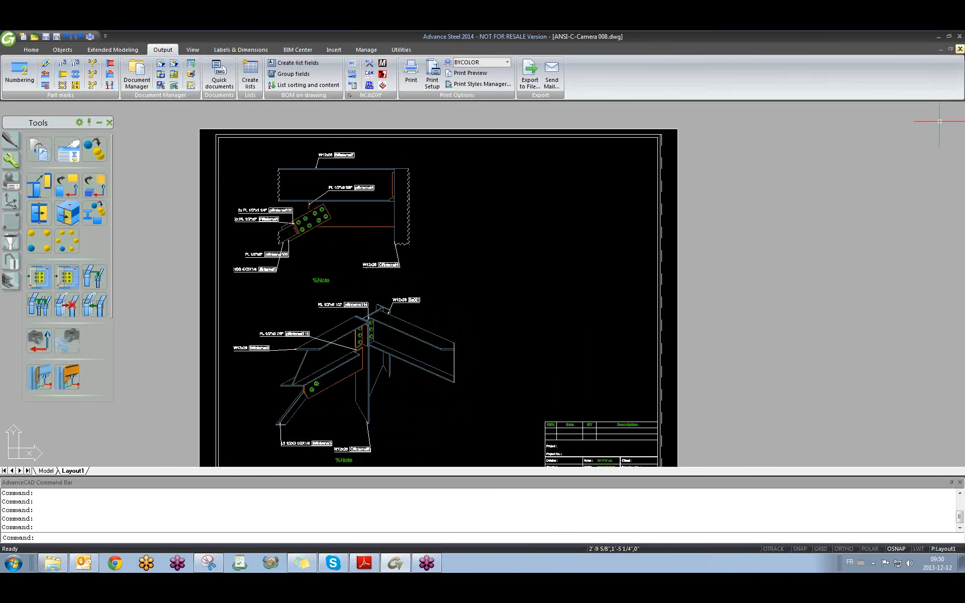
left_click(960, 49)
left_click(498, 316)
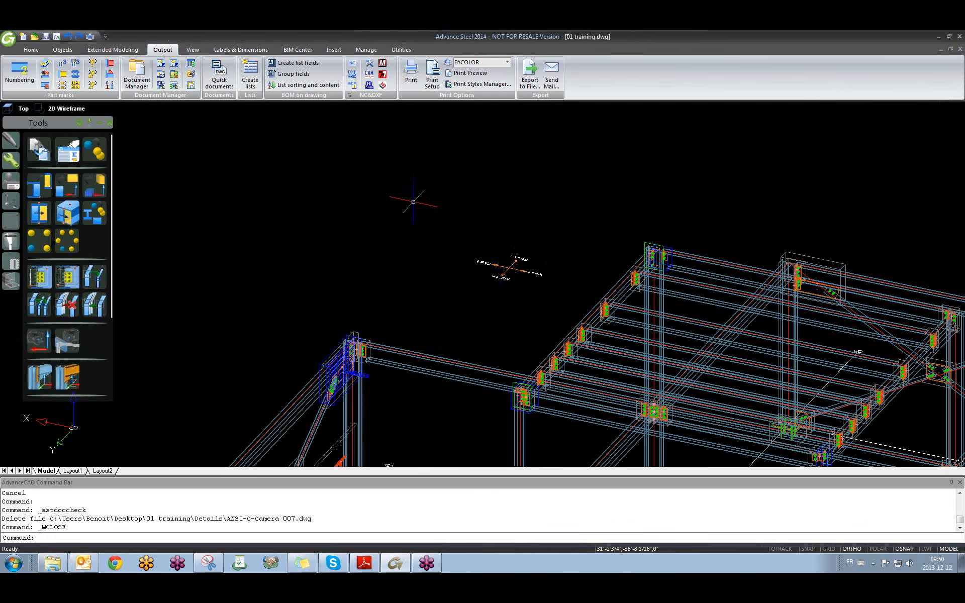
left_click(135, 81)
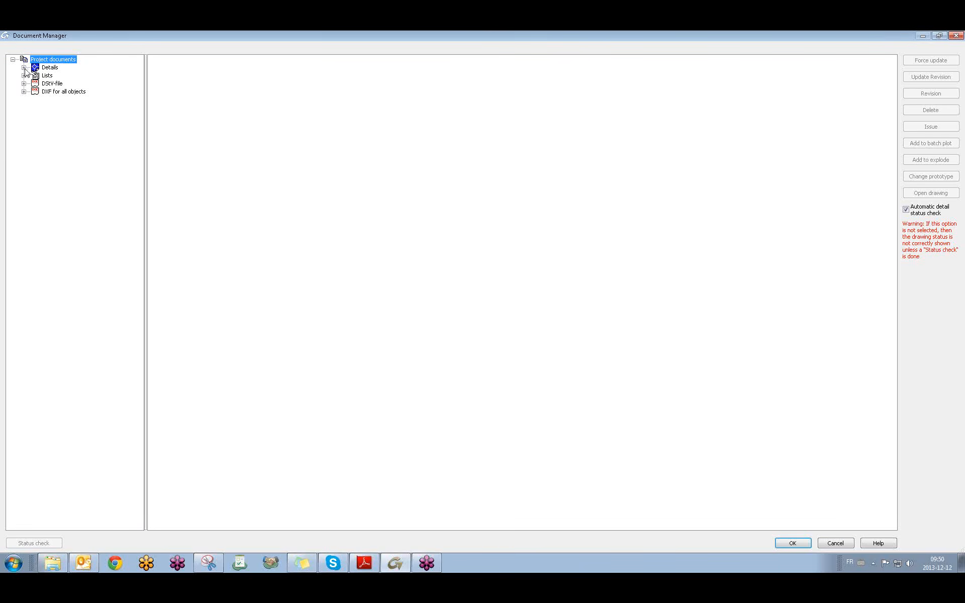
Expand ANSI-C-Camera 003 and 008 in the details list and preview their sheets and %Note views.
left_click(24, 68)
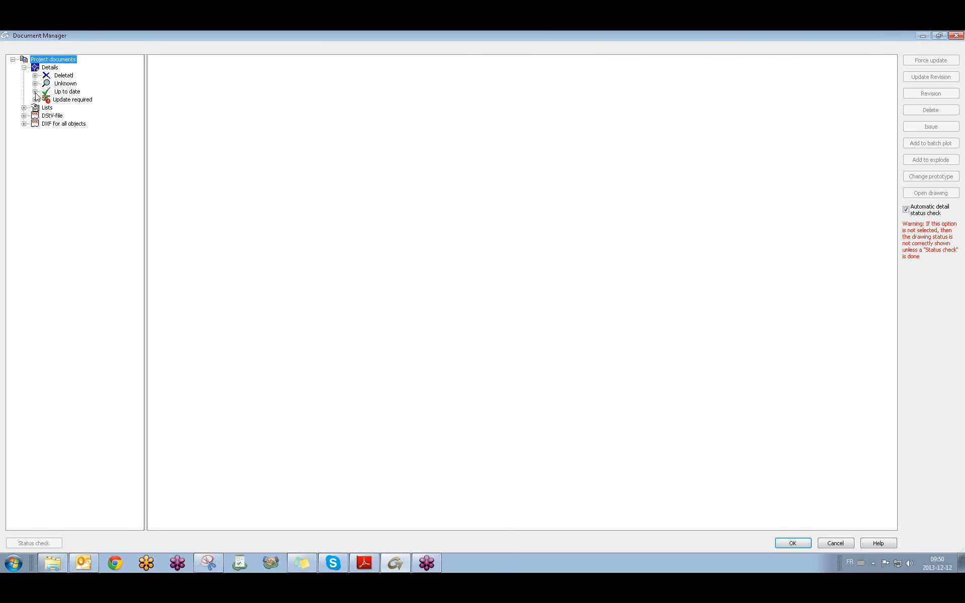
left_click(35, 91)
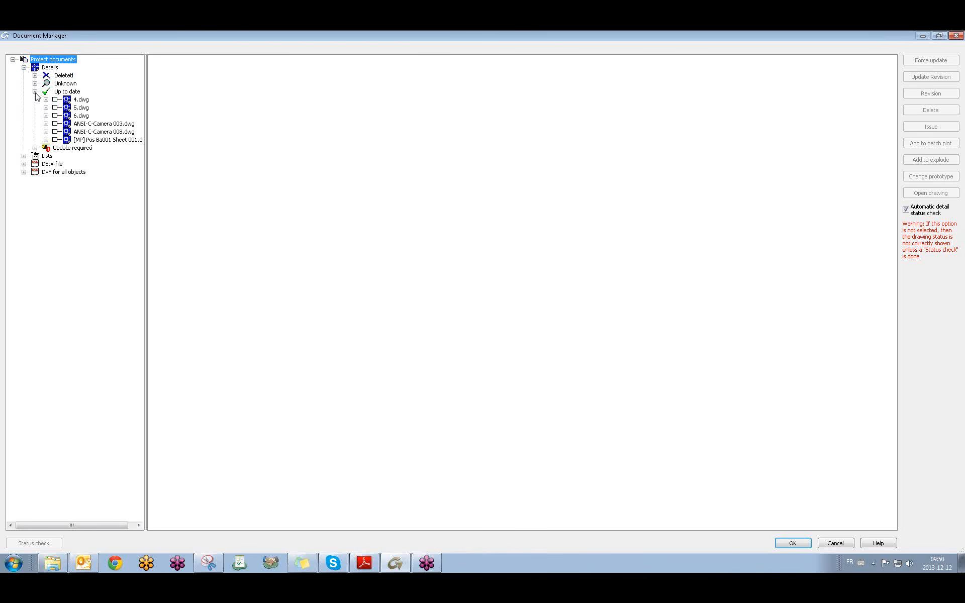
left_click(100, 124)
left_click(97, 132)
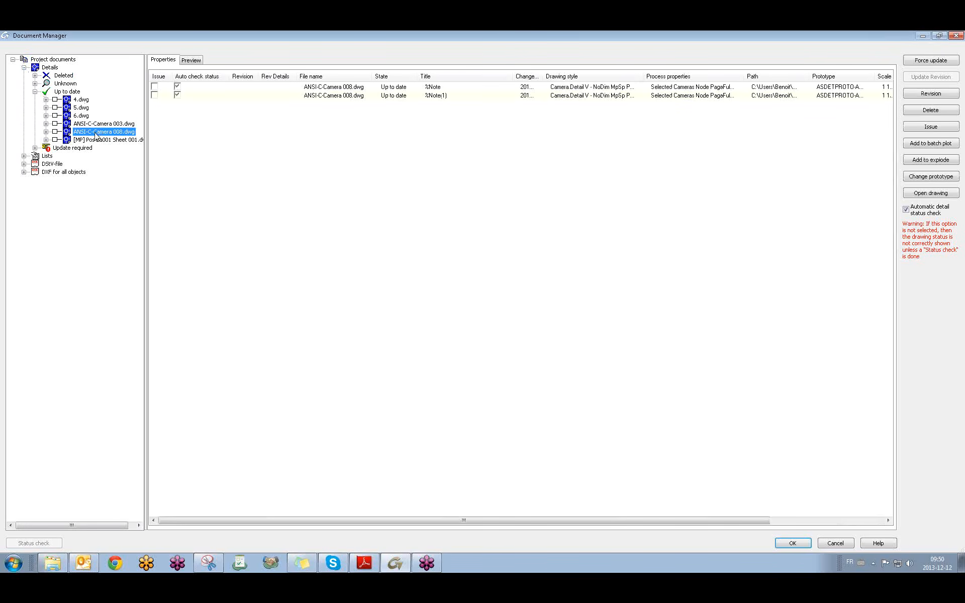
left_click(46, 124)
left_click(46, 139)
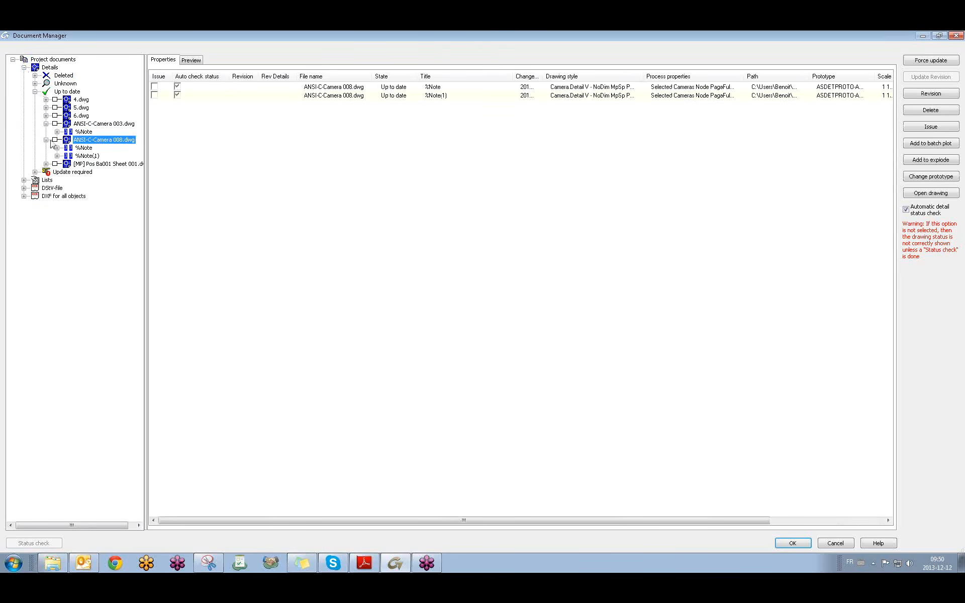
left_click(84, 125)
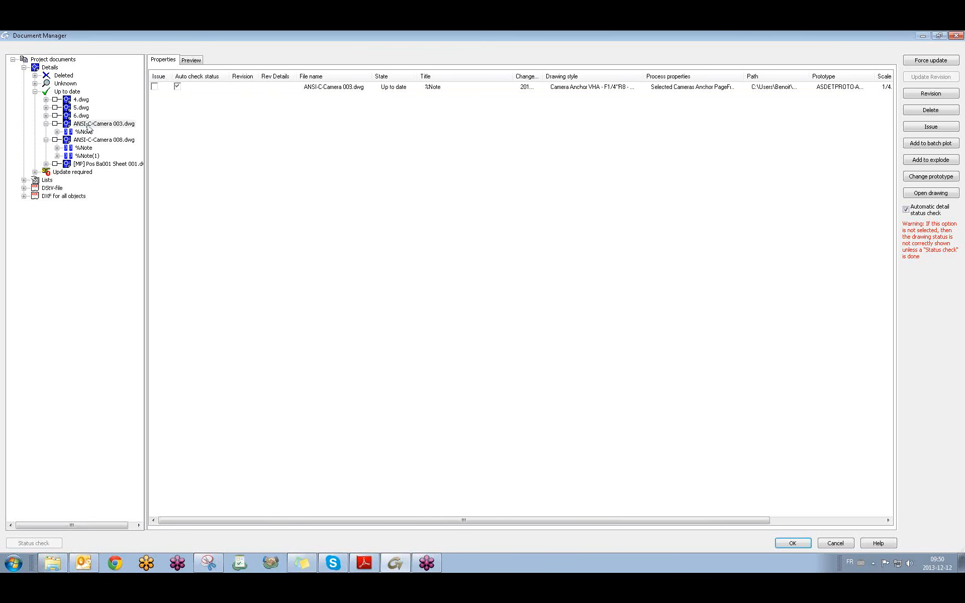
left_click(191, 59)
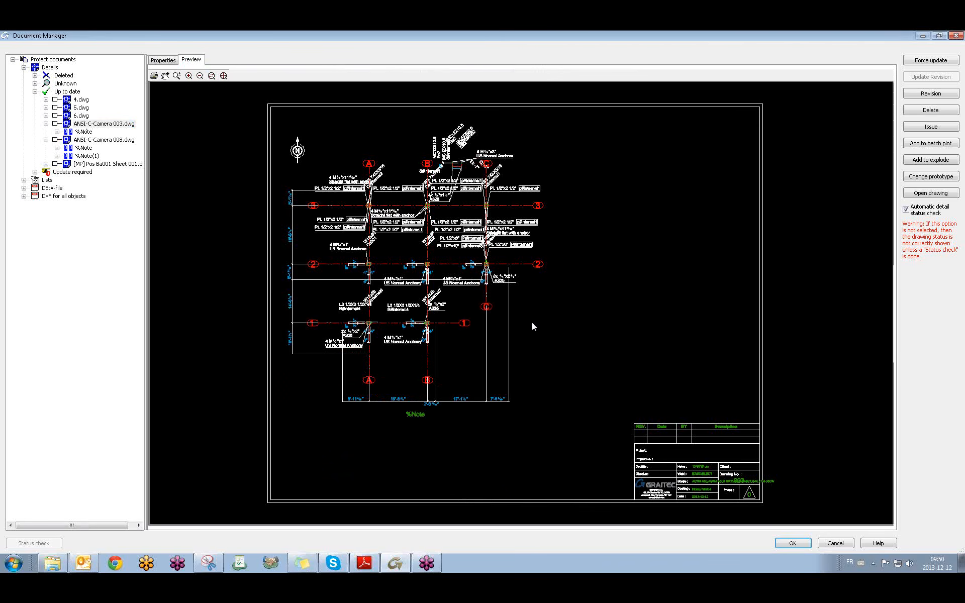
left_click(83, 140)
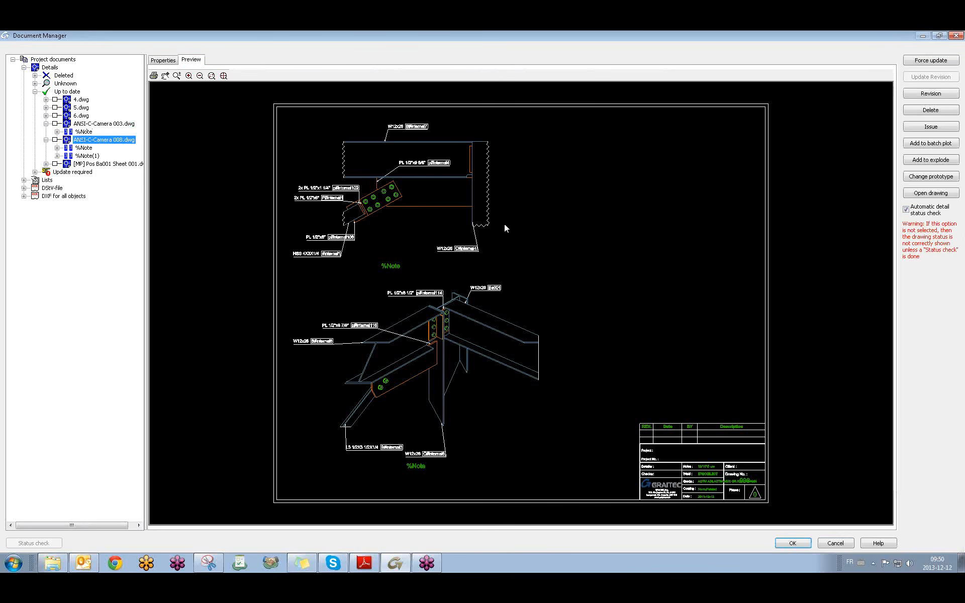
left_click(120, 124)
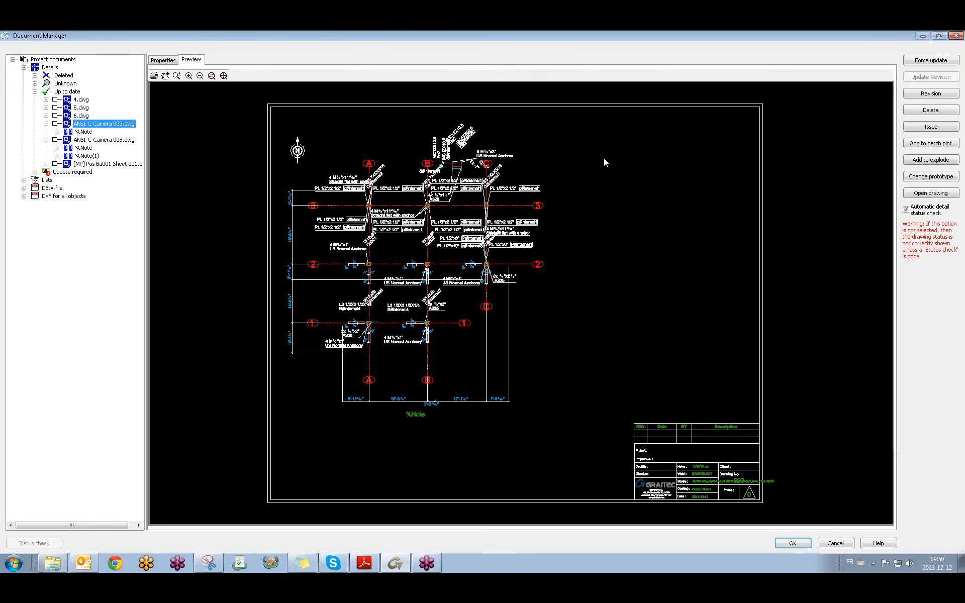
left_click(83, 148)
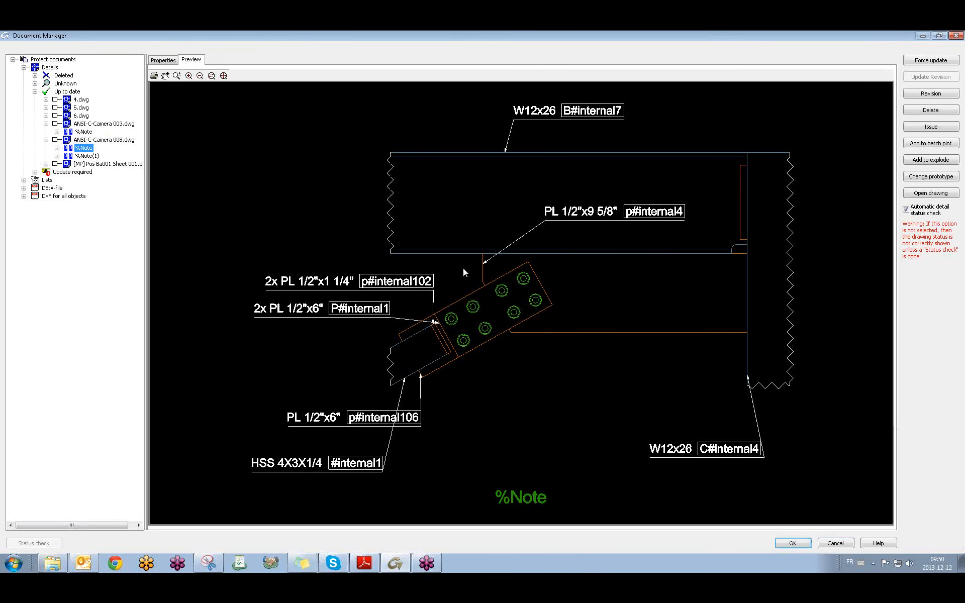
Drag %Note and %Note(1) from ANSI-C-Camera 008 into 003.dwg and open the combined drawing.
left_click_drag(84, 148, 82, 128)
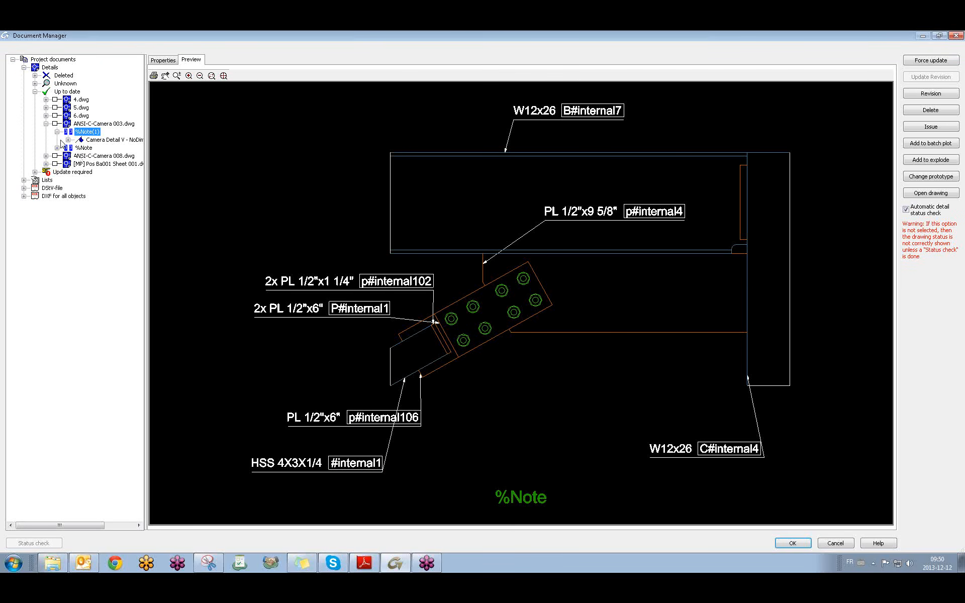
left_click(46, 124)
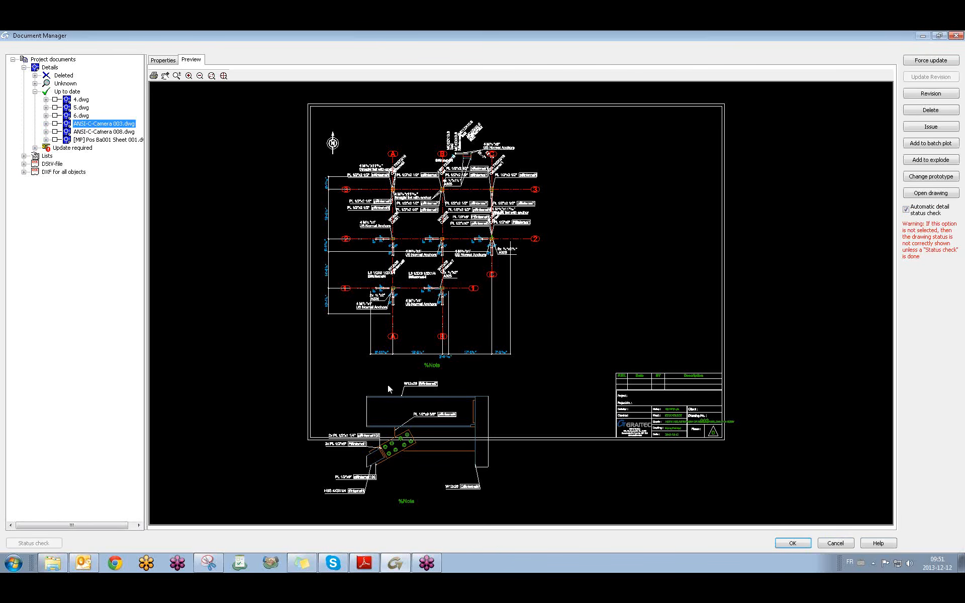
left_click(46, 124)
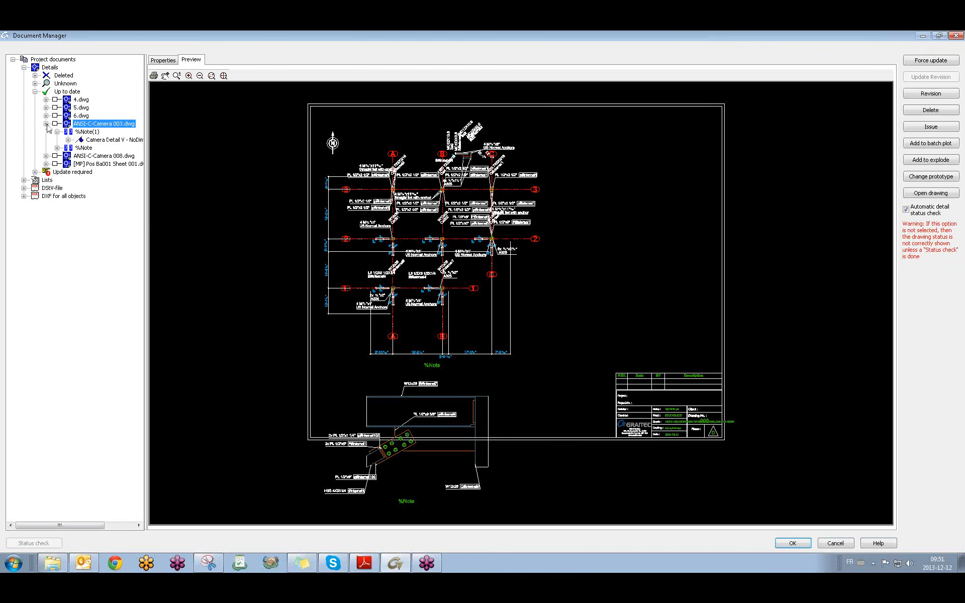
left_click(46, 156)
left_click(87, 165)
left_click_drag(86, 167, 84, 129)
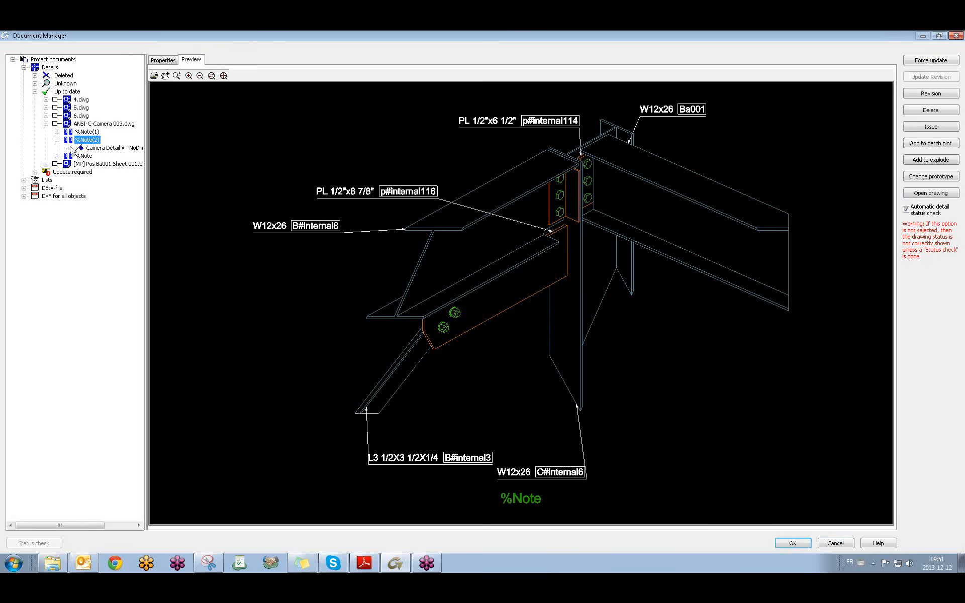
left_click(45, 124)
left_click(85, 125)
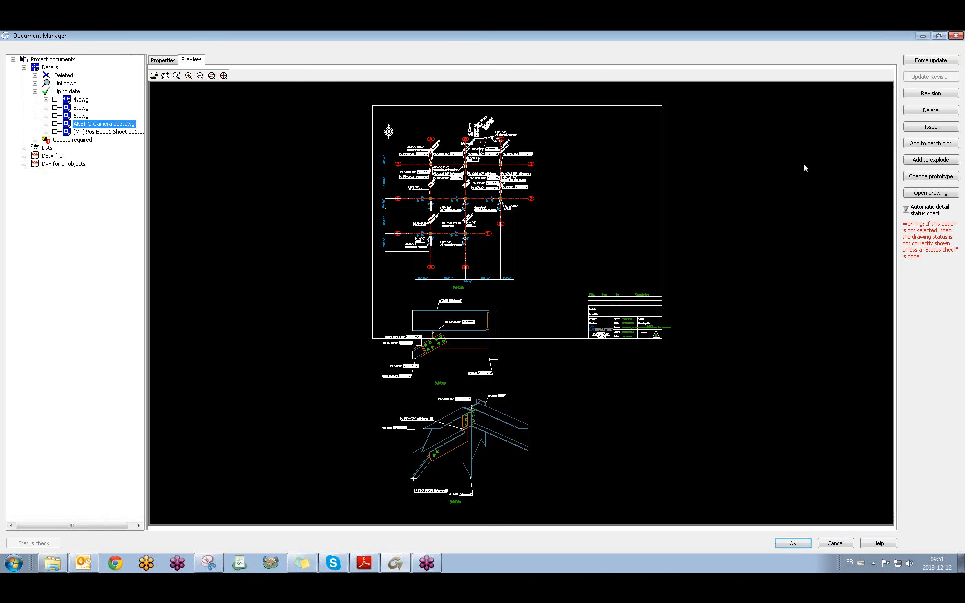
left_click(931, 193)
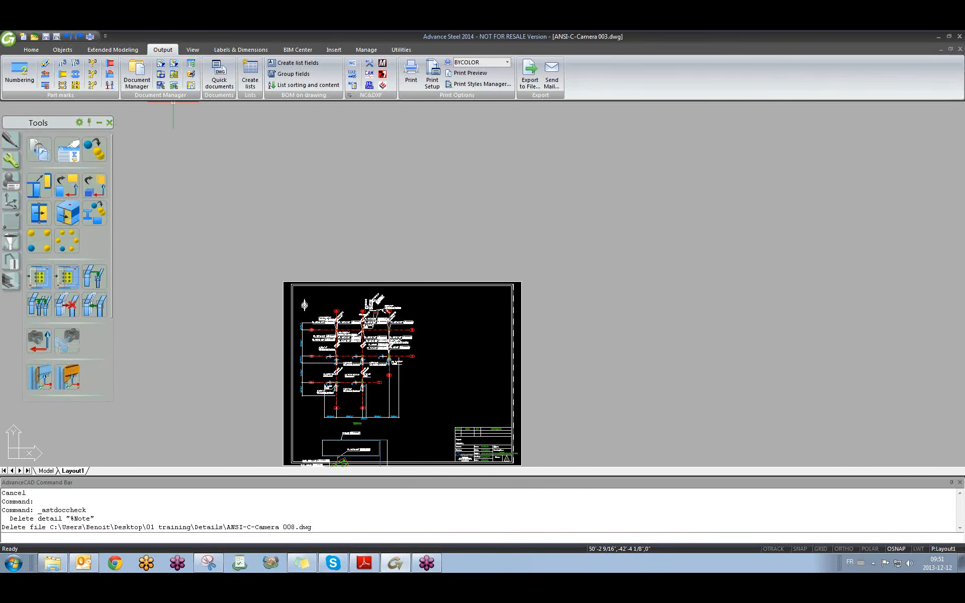
Move the 3D connection viewport with M into the sheet's upper-right frame.
middle_click_drag(415, 413, 356, 332)
scroll(318, 375, "down", 2)
type("m")
key("Return")
left_click(341, 463)
key("Return")
left_click(360, 454)
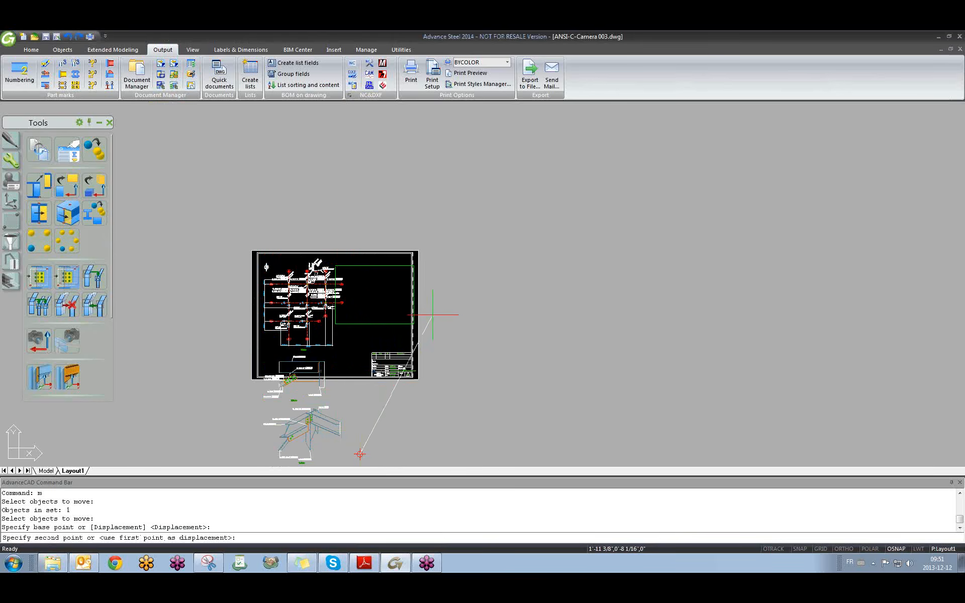
left_click(431, 317)
scroll(345, 308, "up", 2)
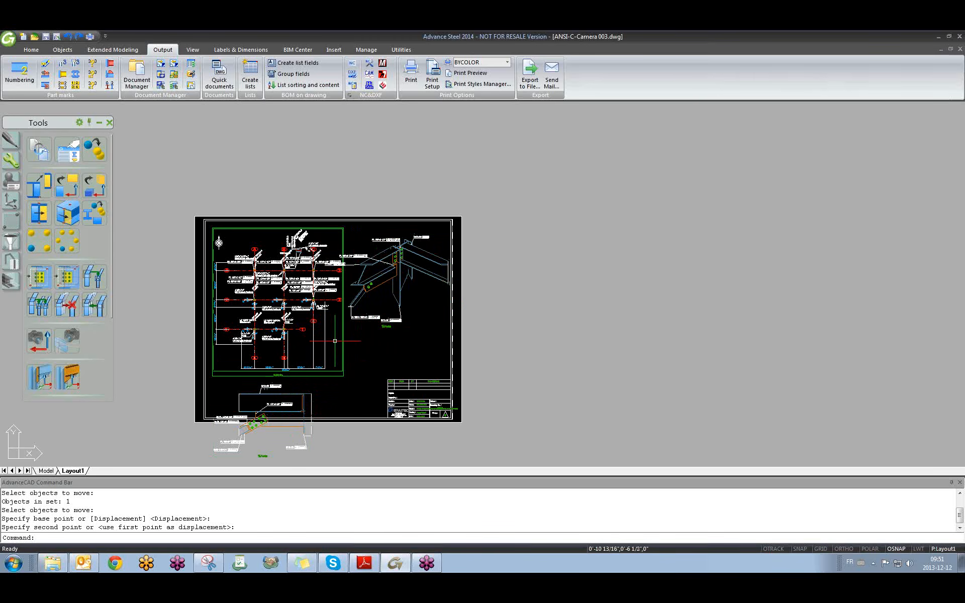
Return to the 01 training.dwg model and pan and orbit the wireframe.
key("ctrl+Tab")
scroll(311, 361, "up", 5)
mouse_move(385, 397)
middle_mouse_down()
mouse_move(392, 385)
mouse_move(315, 302)
middle_mouse_up()
middle_click_drag(384, 430, 542, 434, "shift")
middle_click_drag(543, 435, 309, 310)
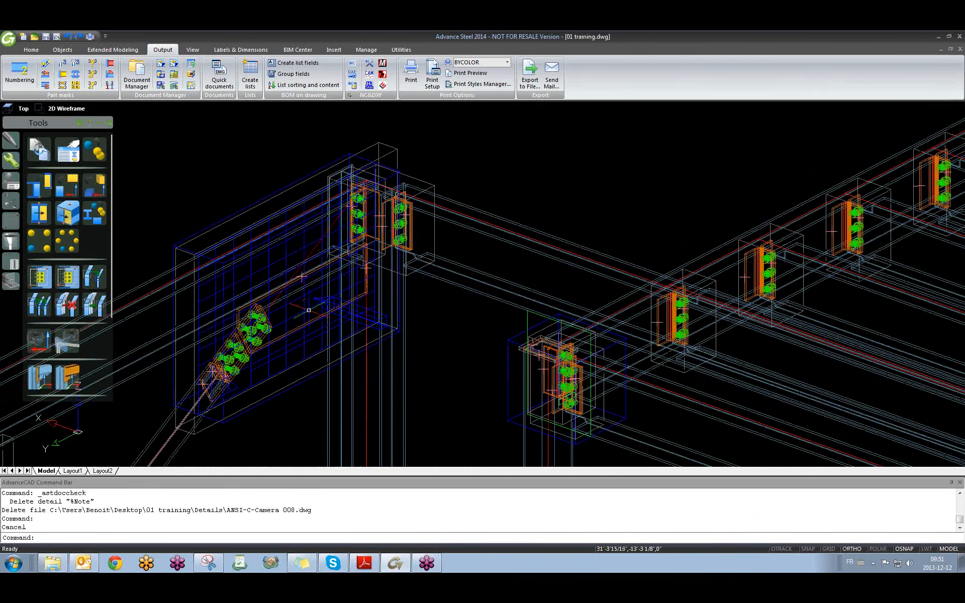
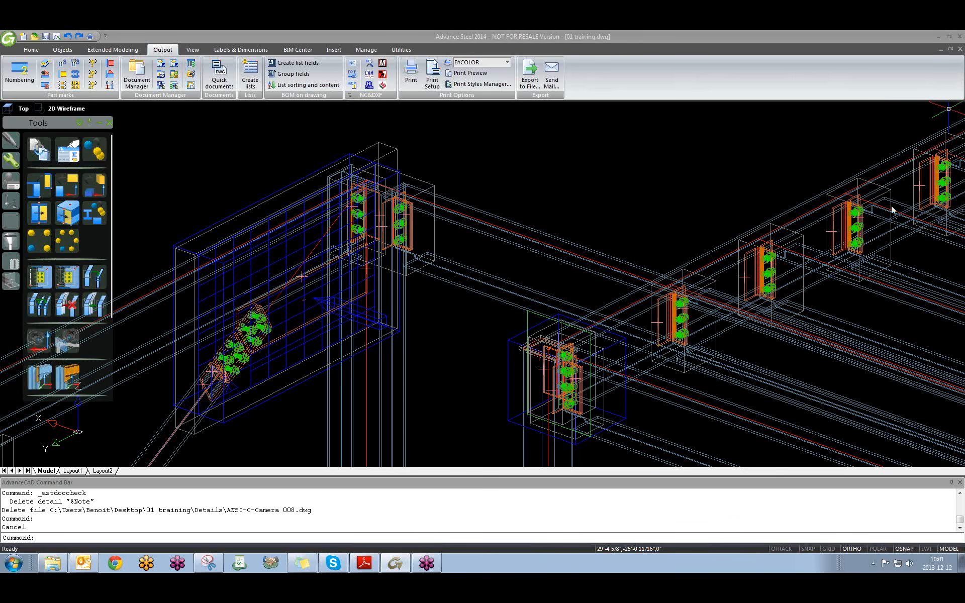
Cancel the empty selection windows started in blank model space.
left_click(610, 237)
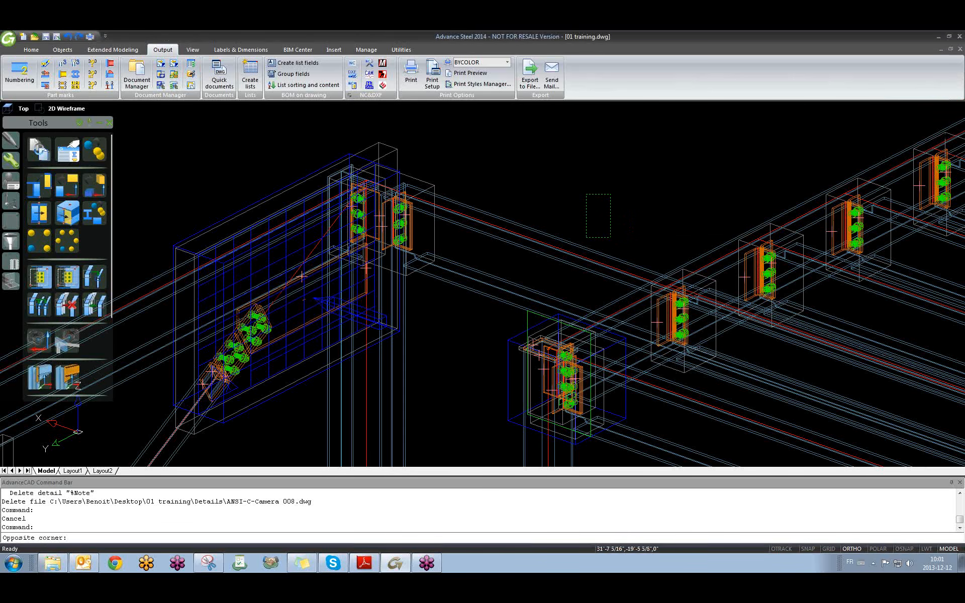
left_click(586, 194)
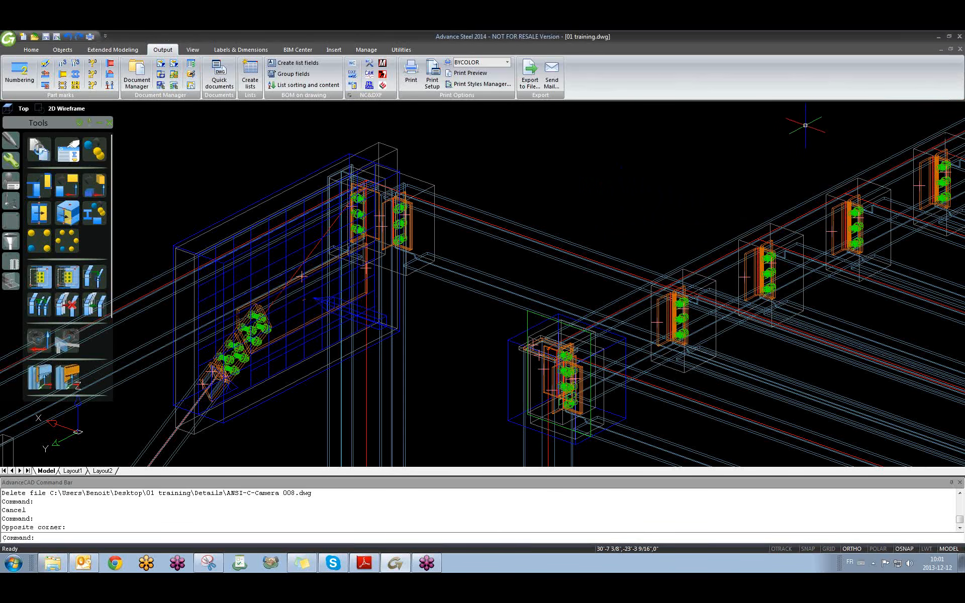
left_click(580, 143)
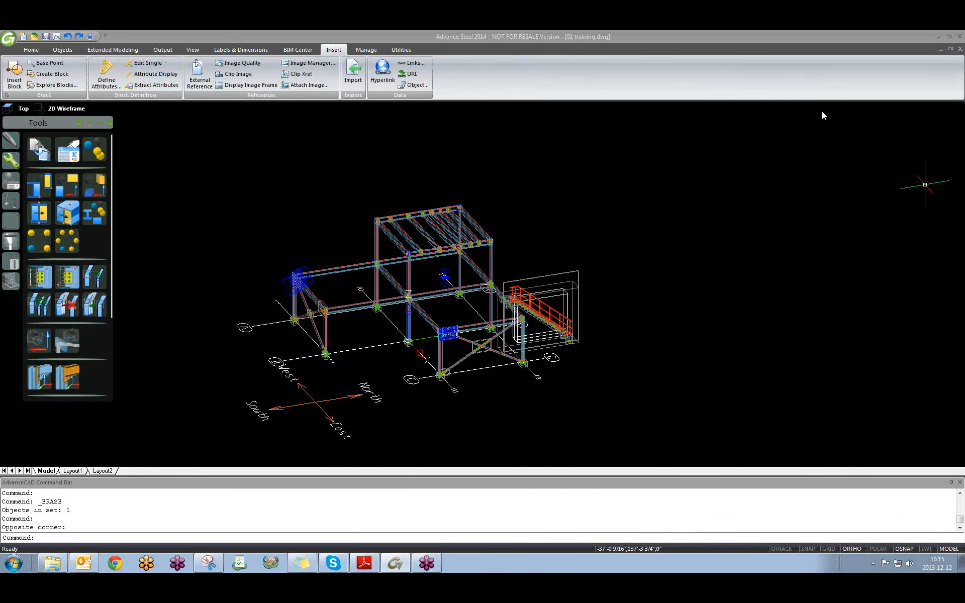
left_click(693, 200)
left_click(639, 251)
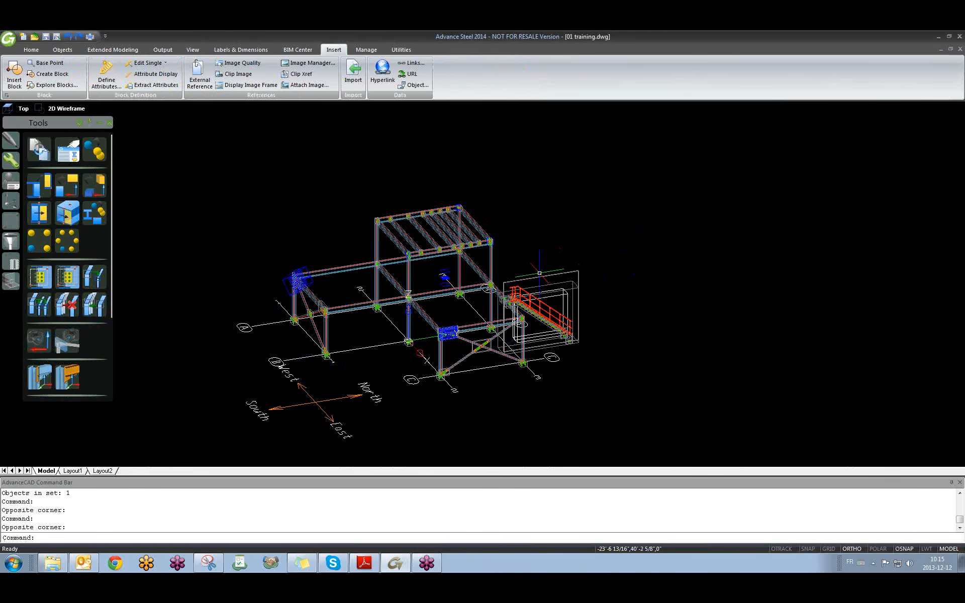
Zoom and orbit to view the whole frame, then show the UCS tool palette.
scroll(539, 273, "up", 5)
scroll(564, 327, "down", 2)
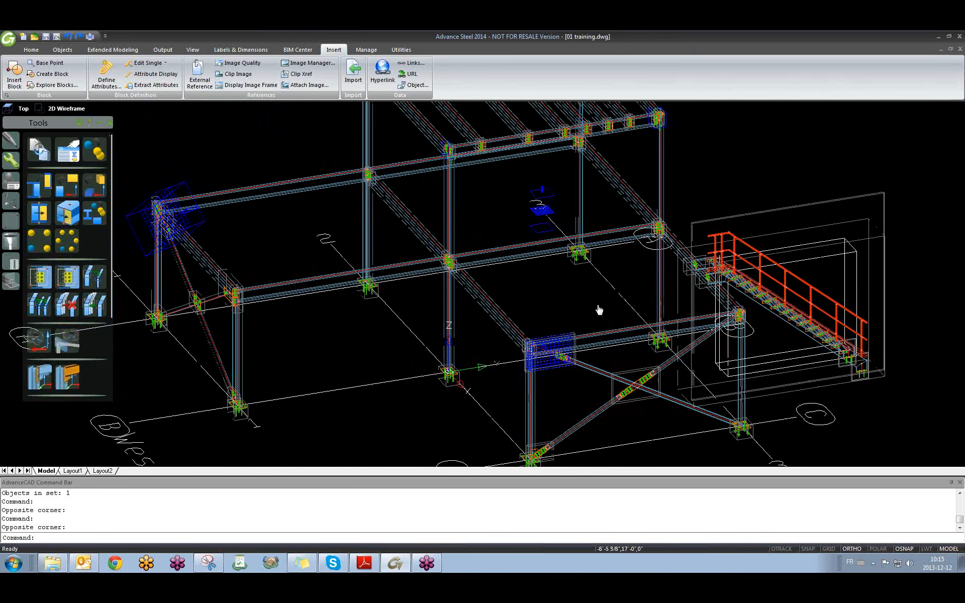
middle_click_drag(502, 330, 520, 331, "shift")
middle_click_drag(394, 345, 450, 292)
scroll(555, 309, "up", 4)
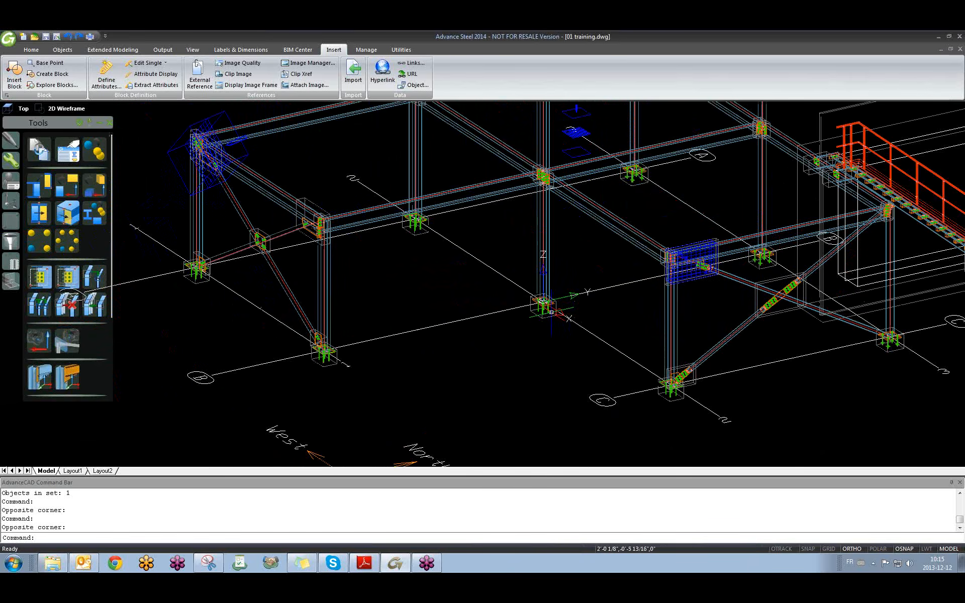
scroll(556, 308, "down", 3)
scroll(555, 308, "down", 3)
scroll(532, 309, "up", 4)
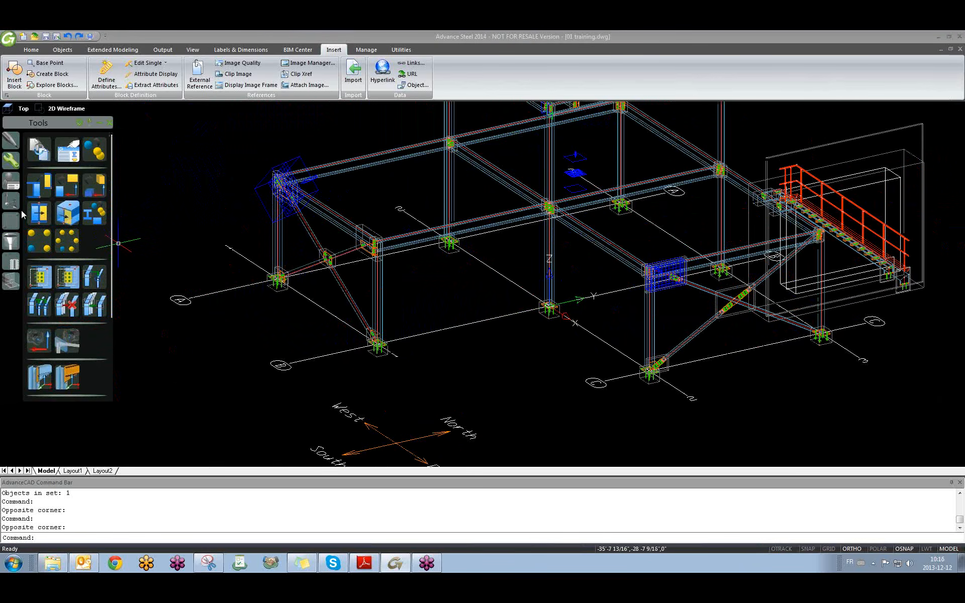
left_click(16, 203)
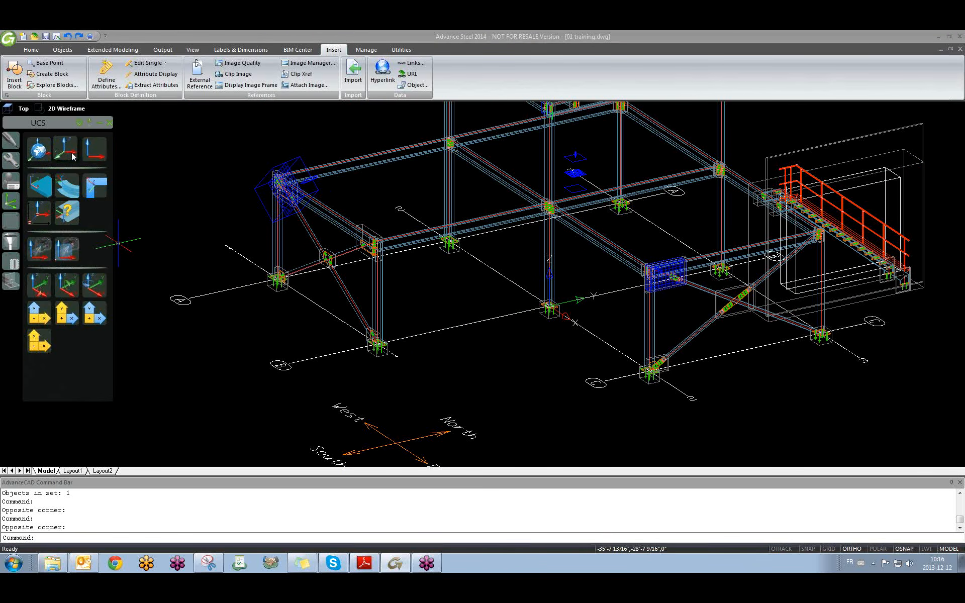
Move the UCS origin to the column base plate.
left_click(38, 213)
middle_click_drag(333, 332, 350, 366)
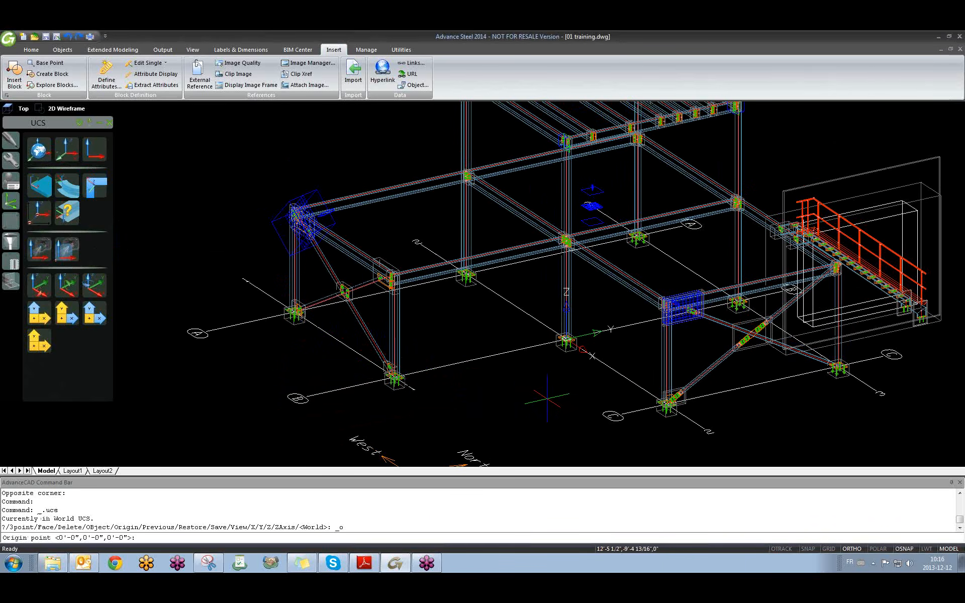
scroll(408, 387, "down", 4)
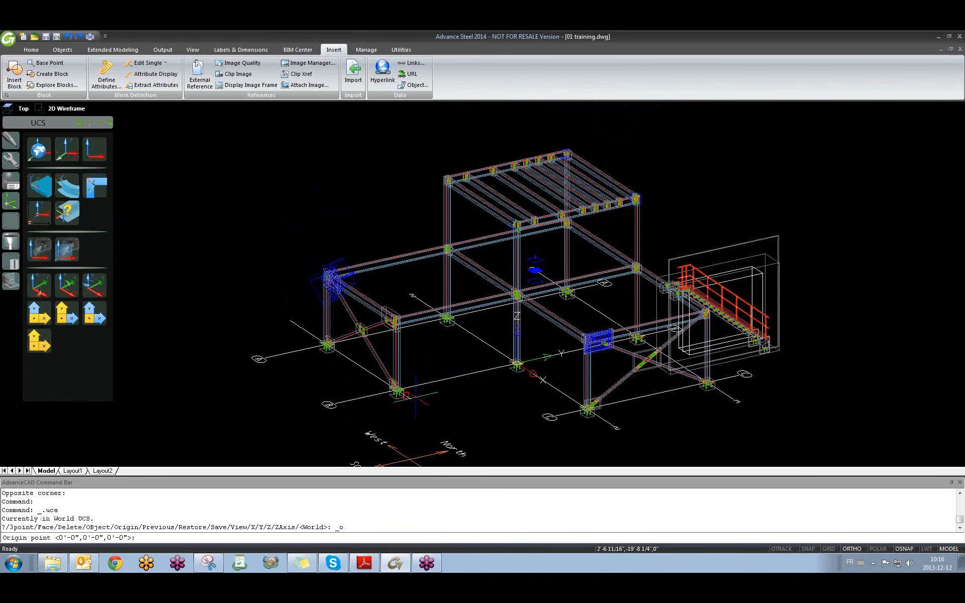
scroll(401, 391, "up", 5)
scroll(423, 402, "up", 2)
left_click(424, 401)
Rotate the UCS about its X axis so Y points up.
scroll(398, 402, "down", 6)
scroll(406, 402, "up", 3)
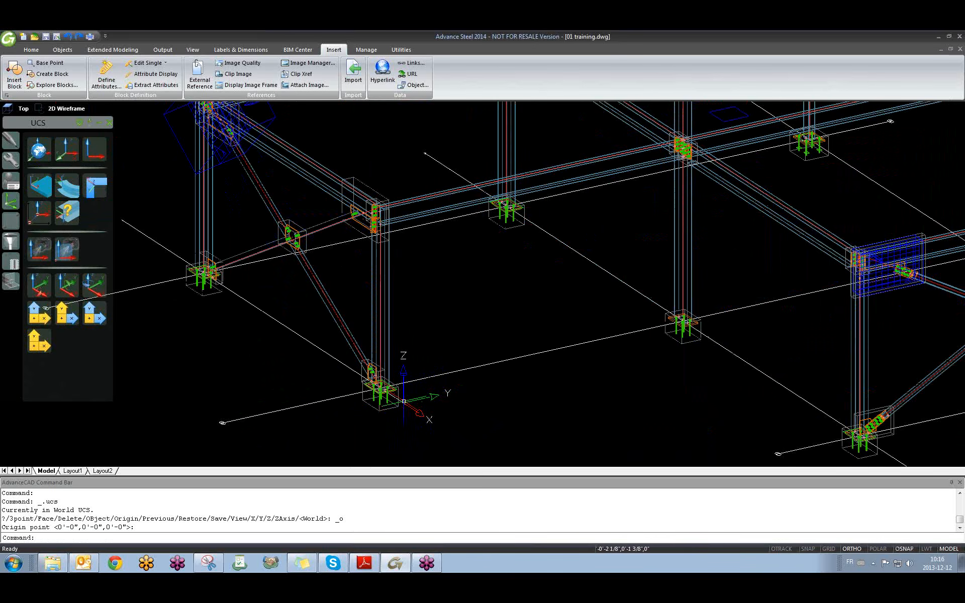
scroll(377, 226, "down", 3)
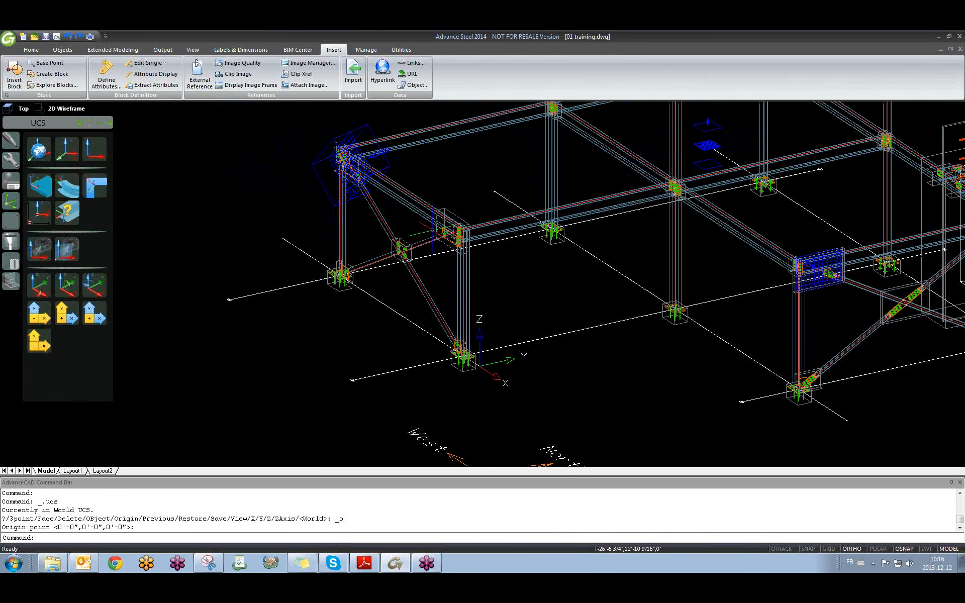
left_click(49, 291)
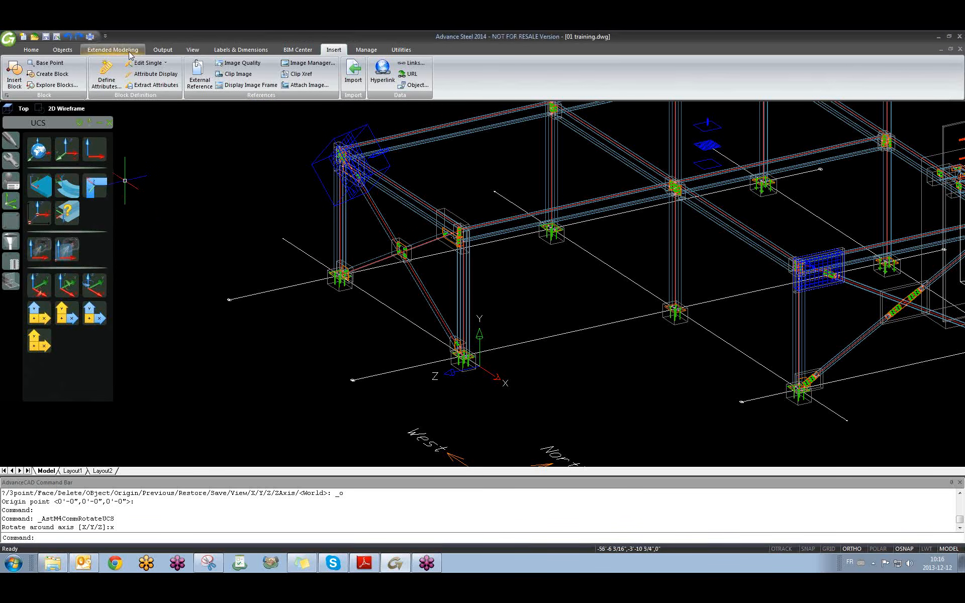
left_click(162, 49)
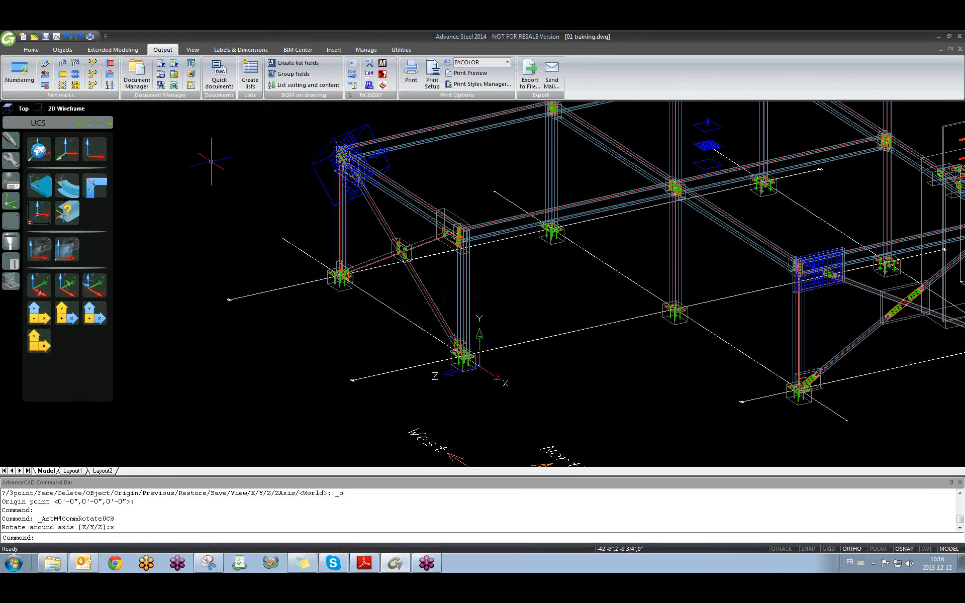
Open Quick documents and expand Drawing styles > Elevation in a widened tree.
left_click(218, 83)
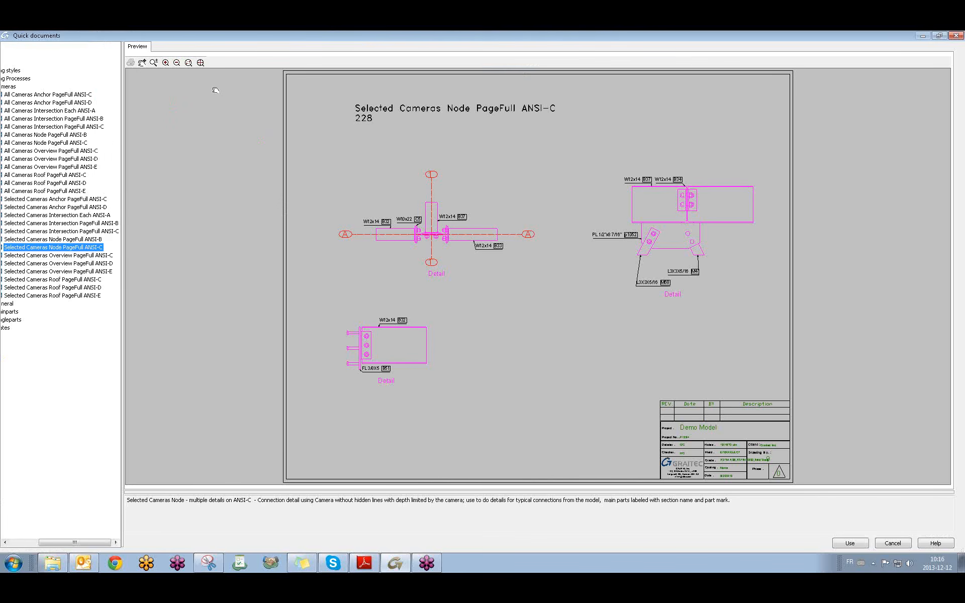
left_click_drag(125, 137, 191, 137)
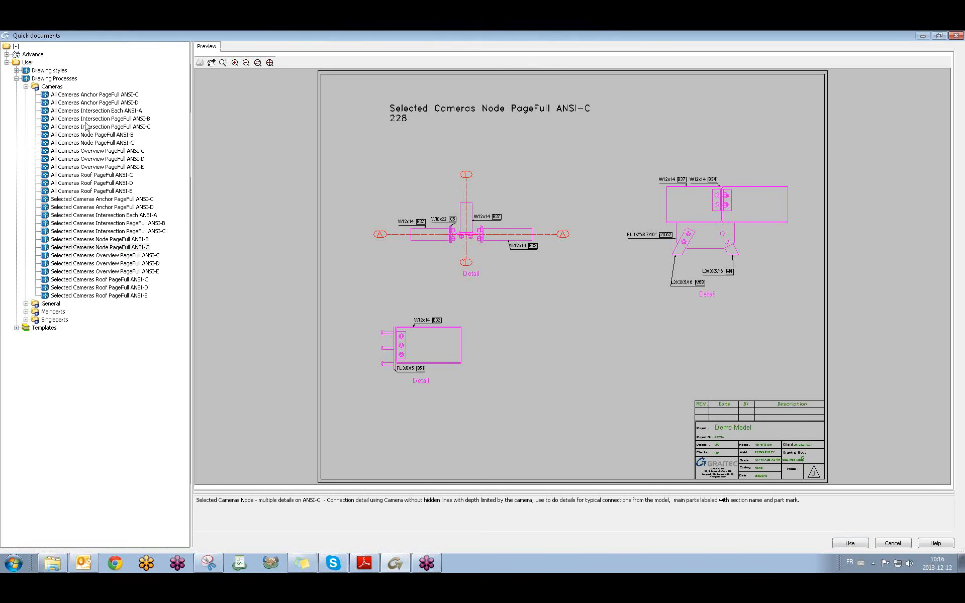
left_click(25, 87)
left_click(16, 79)
left_click(16, 70)
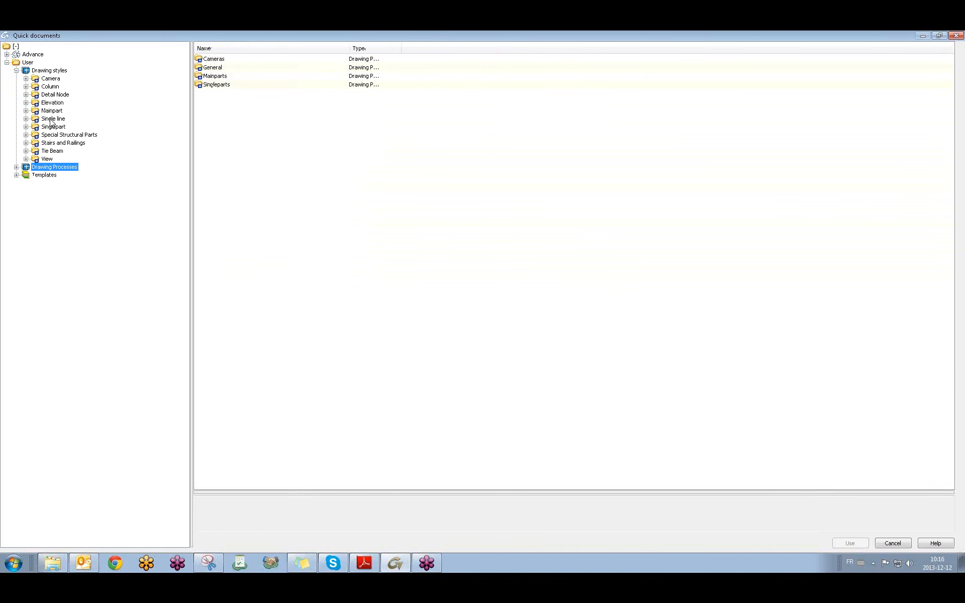
left_click(26, 102)
Preview the Intersection elevation styles, comparing NoDim, GrSy and VHA variants.
left_click(80, 119)
left_click(80, 110)
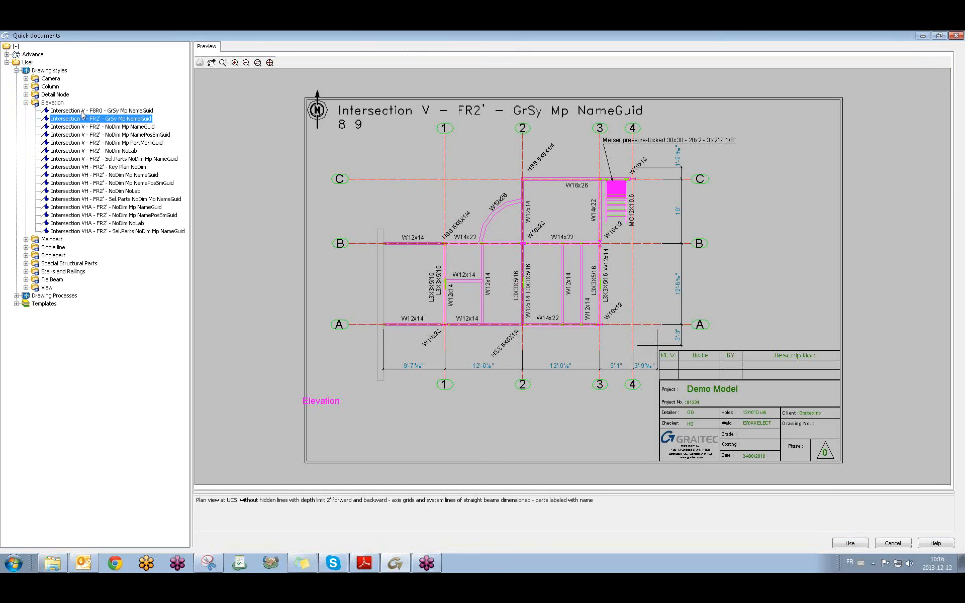
left_click(134, 119)
key("Down")
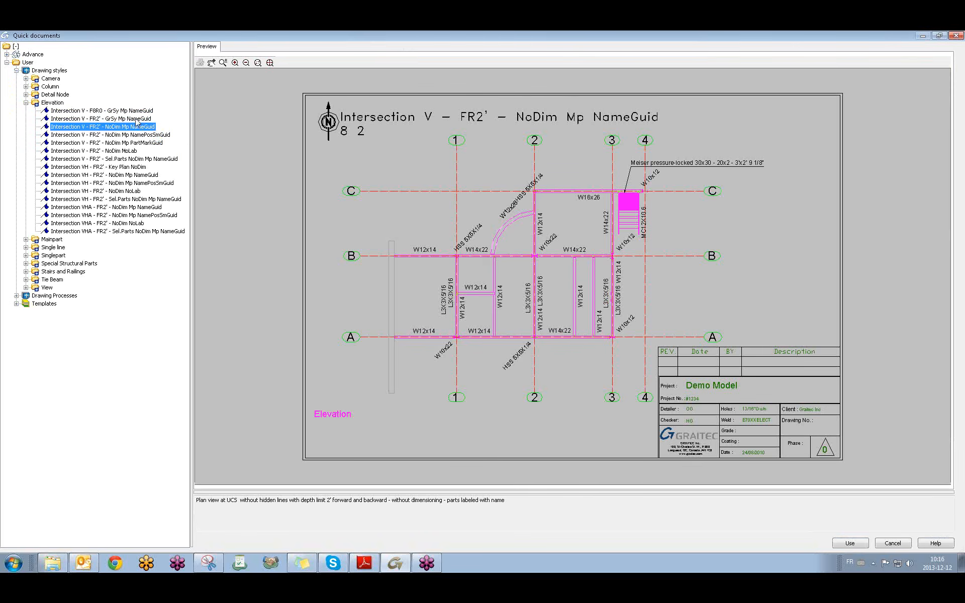
left_click(123, 119)
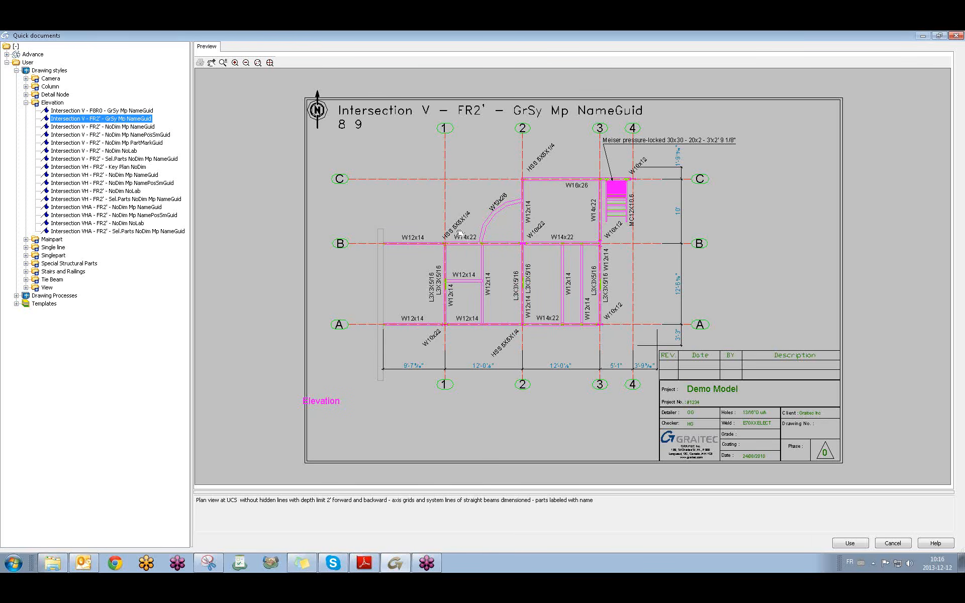
left_click(120, 127)
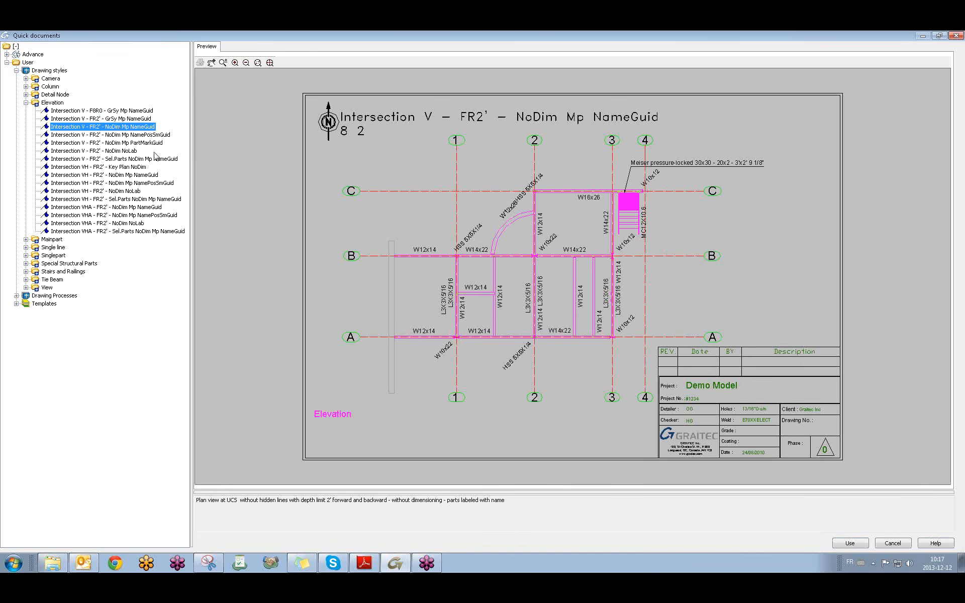
left_click(135, 120)
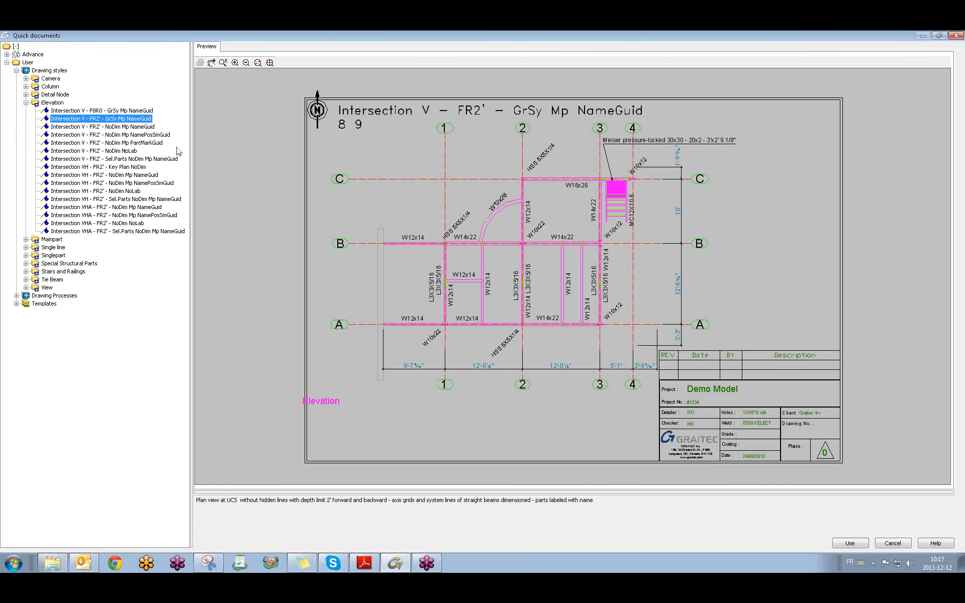
left_click(145, 127)
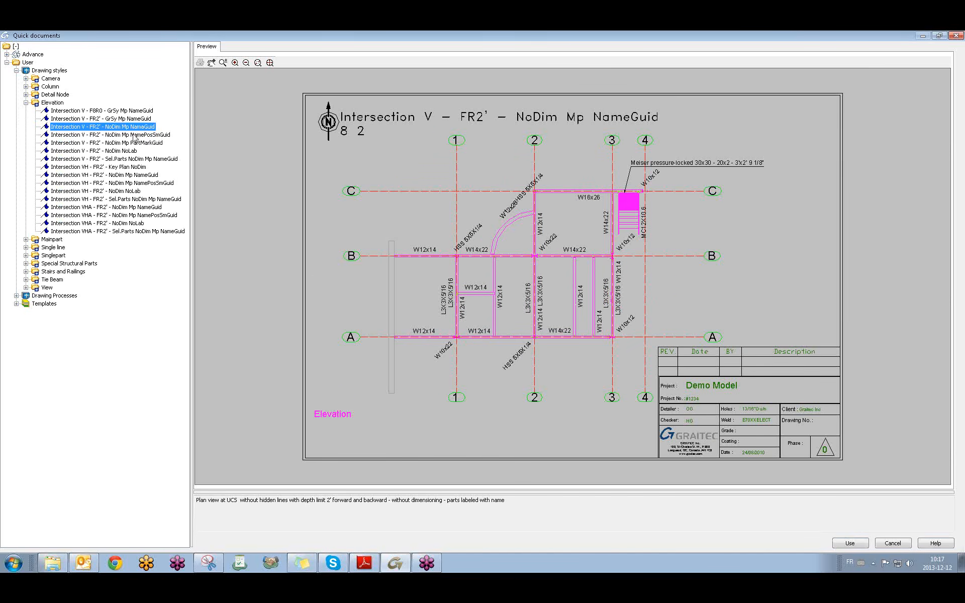
left_click(135, 135)
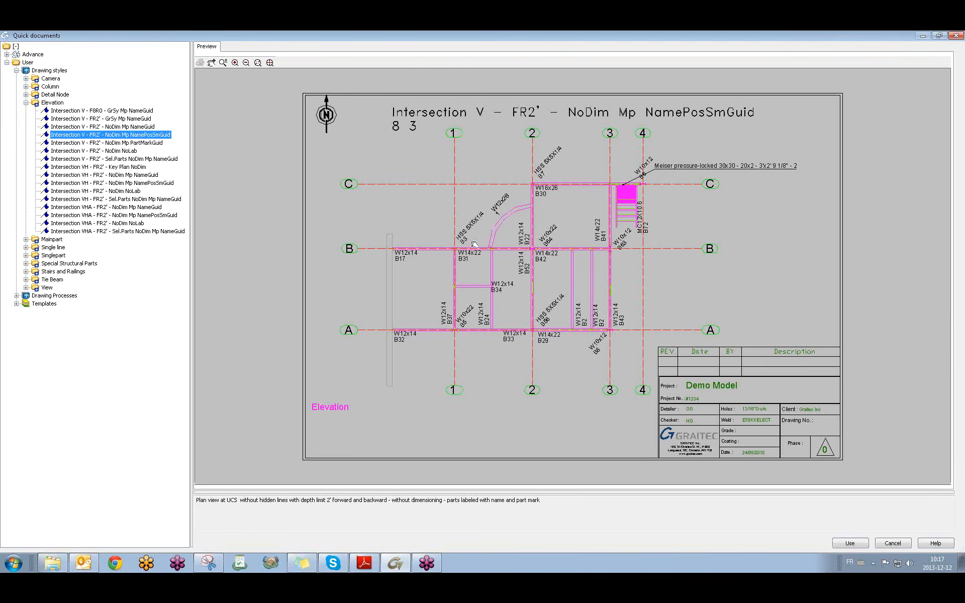
left_click(103, 143)
left_click(109, 159)
left_click(113, 175)
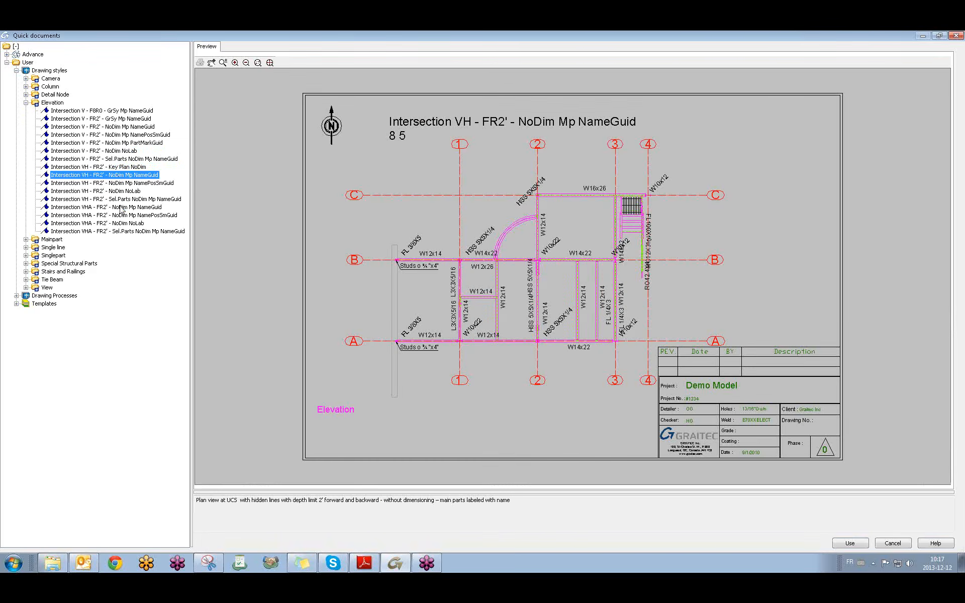
left_click(118, 207)
left_click(117, 224)
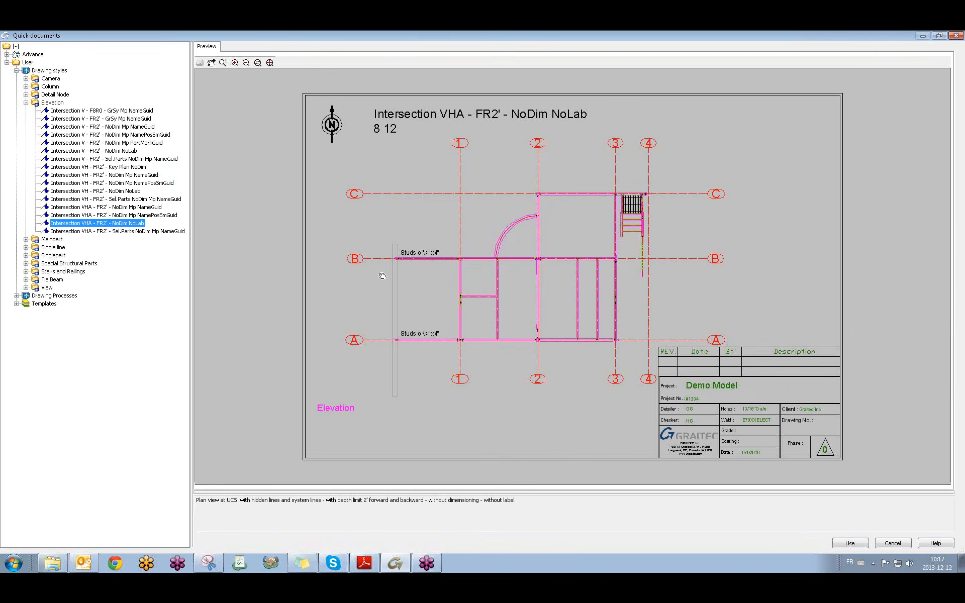
left_click(131, 231)
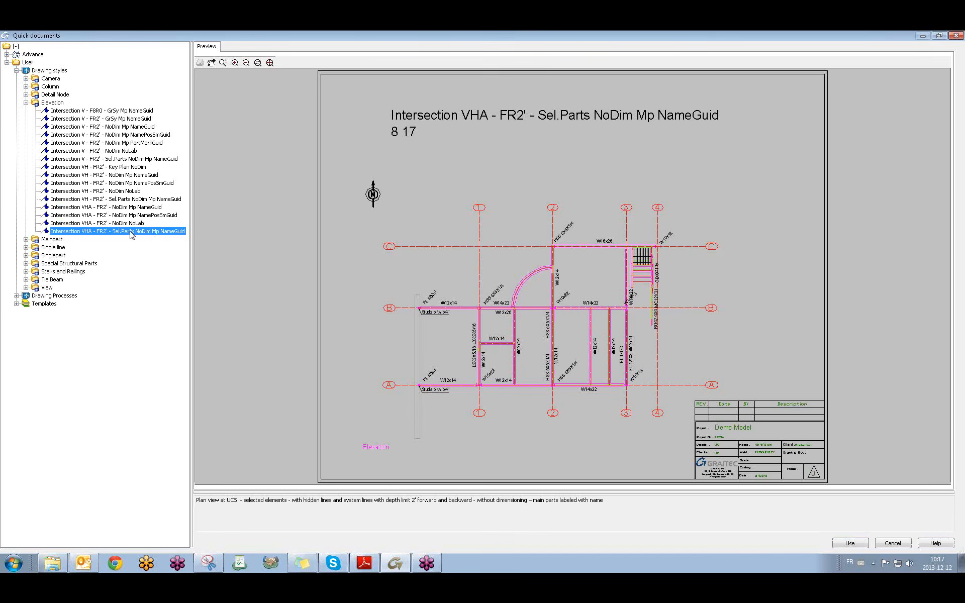
Compare the VH and NoLab variants, then apply Intersection V - FR2' - NoDim Mp NameGuid.
left_click(122, 207)
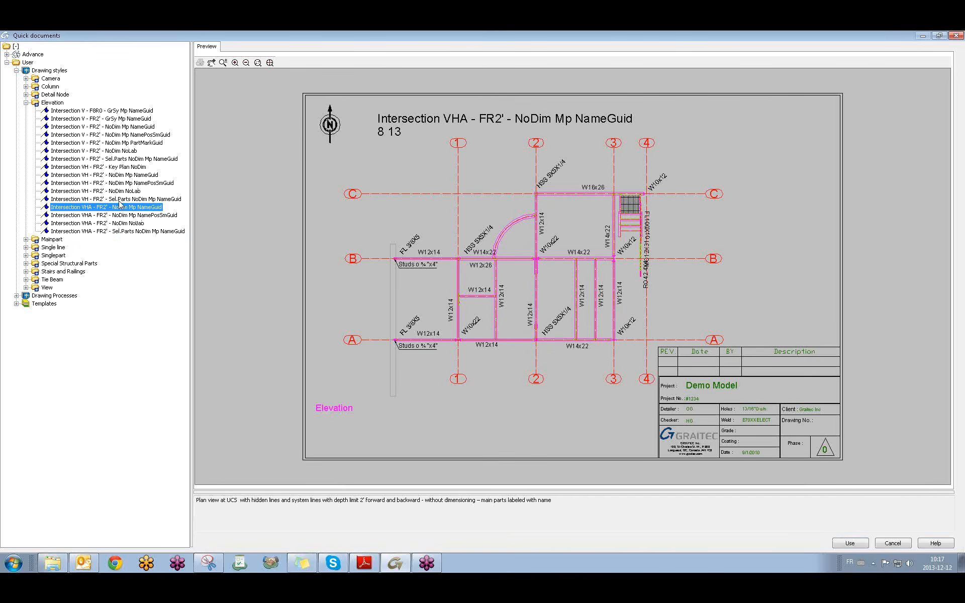
left_click(120, 199)
left_click(121, 191)
left_click(121, 184)
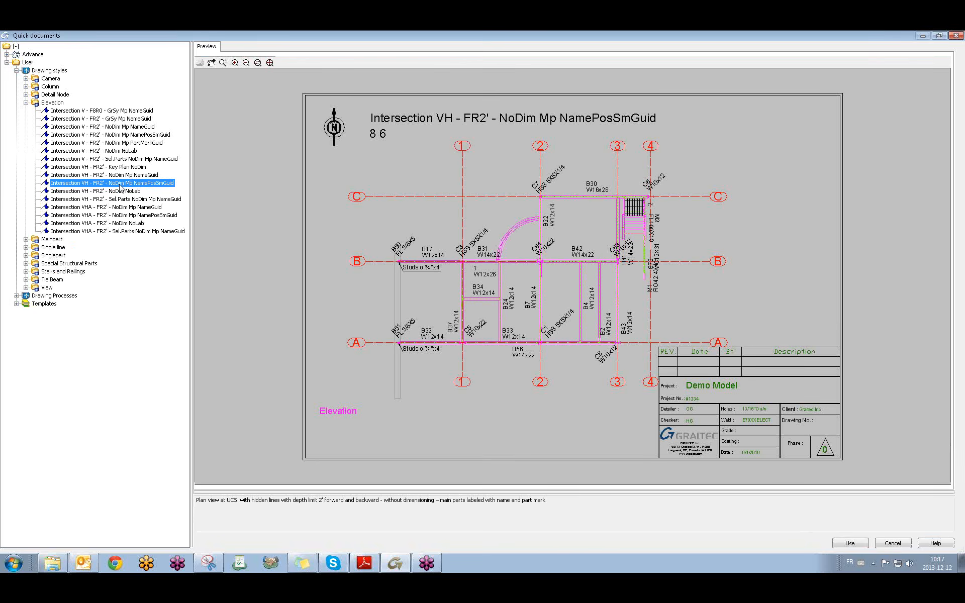
left_click(122, 191)
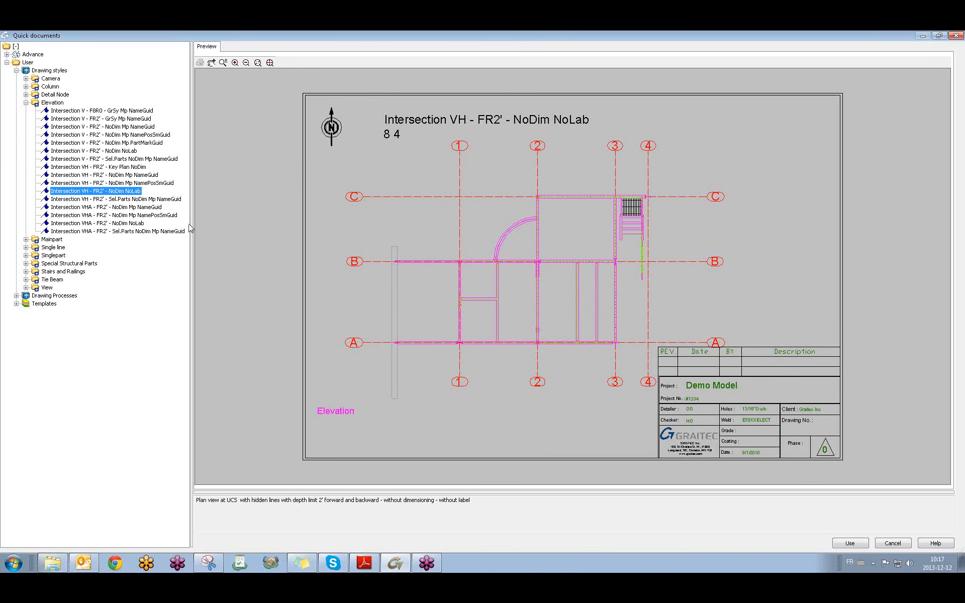
left_click(128, 183)
left_click(126, 174)
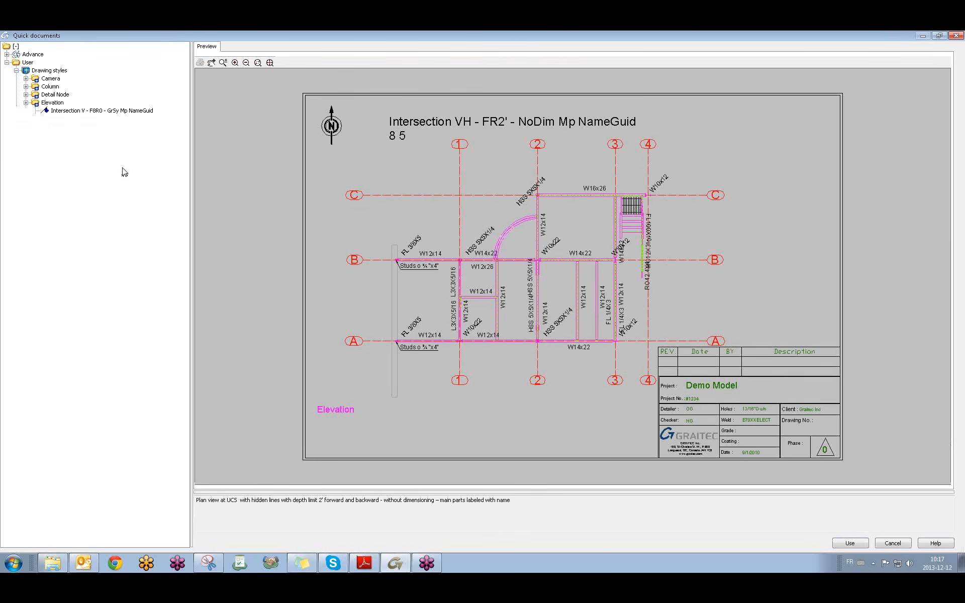
left_click(124, 159)
left_click(124, 151)
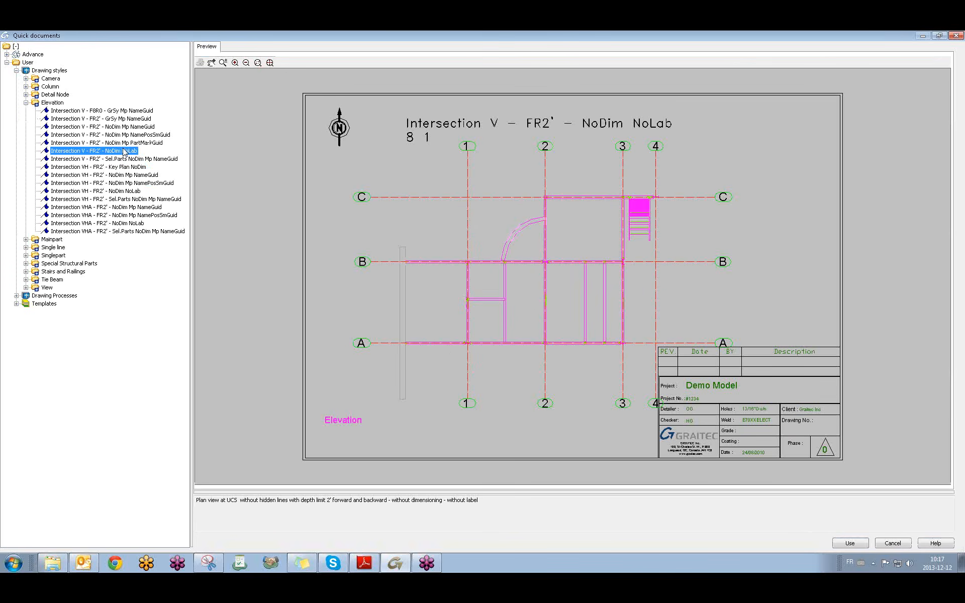
left_click(126, 143)
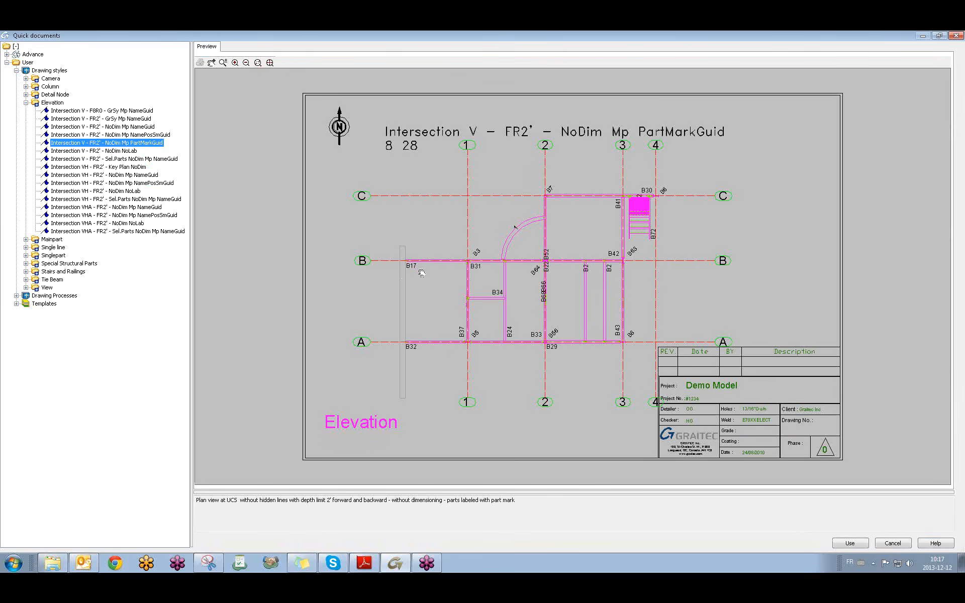
left_click(134, 135)
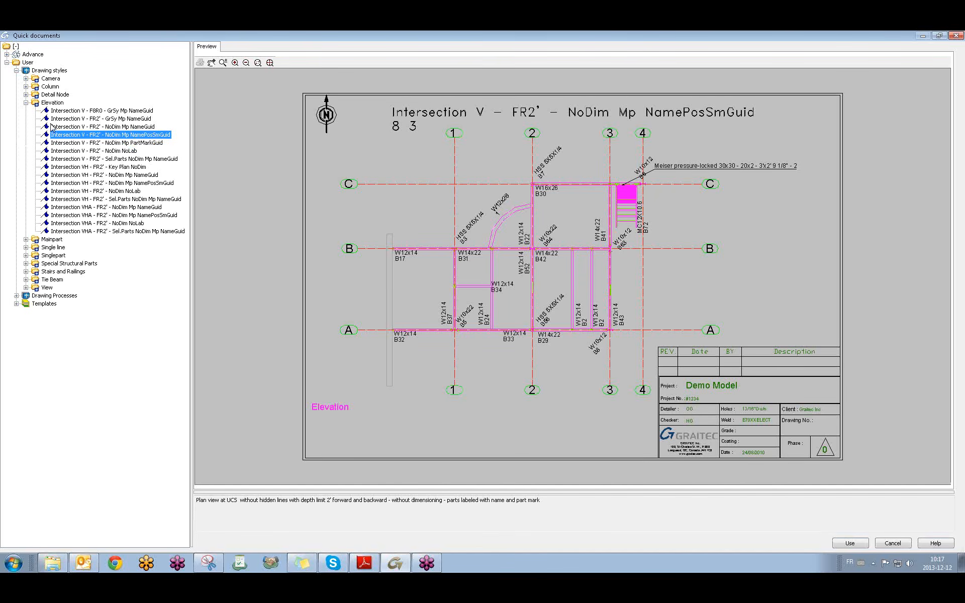
left_click(114, 127)
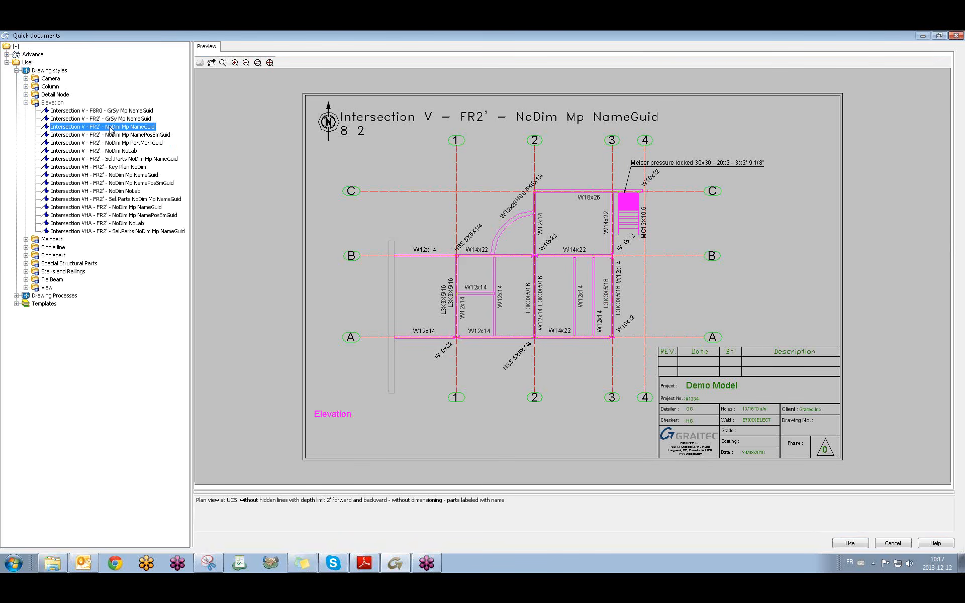
left_click(858, 541)
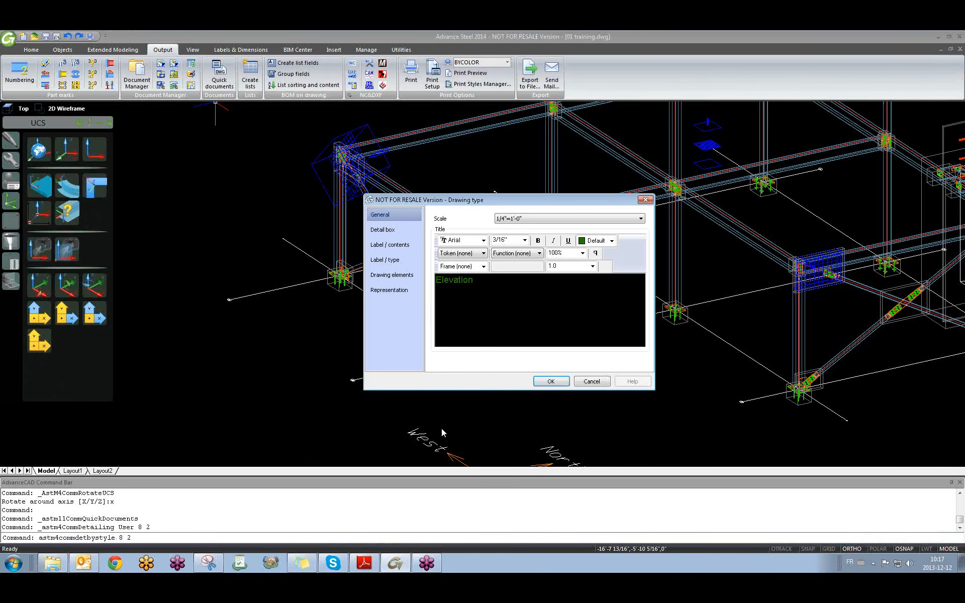
Accept the drawing type and create 7.dwg from the ASDETPROTO-Assembly-ANSI-C.dwg template.
left_click(552, 381)
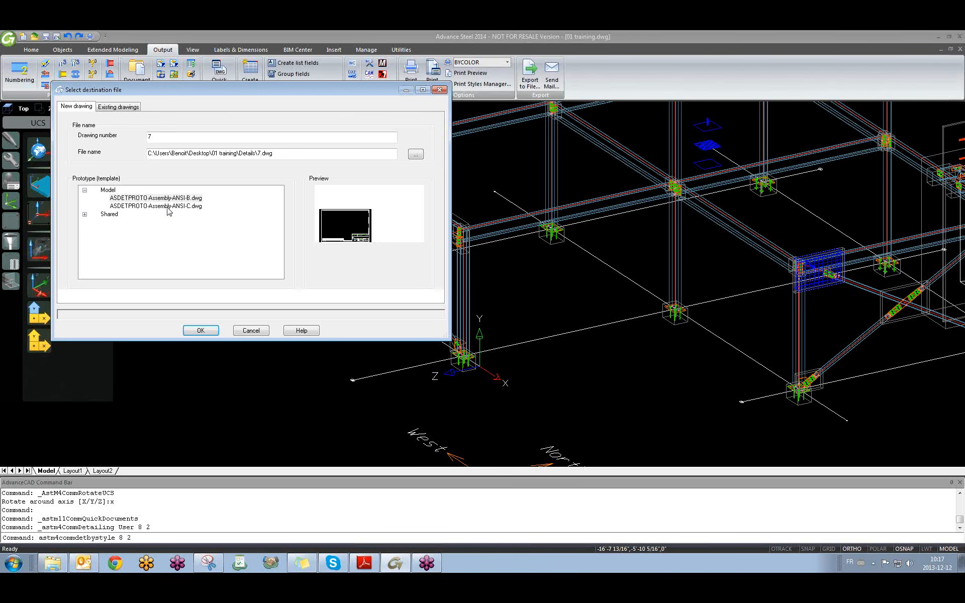
left_click(168, 206)
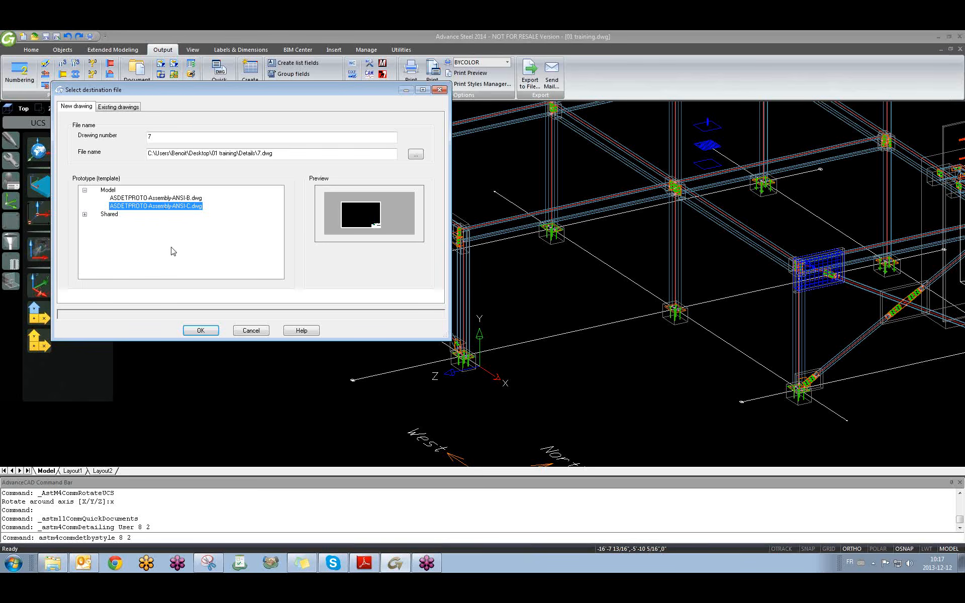
left_click(200, 330)
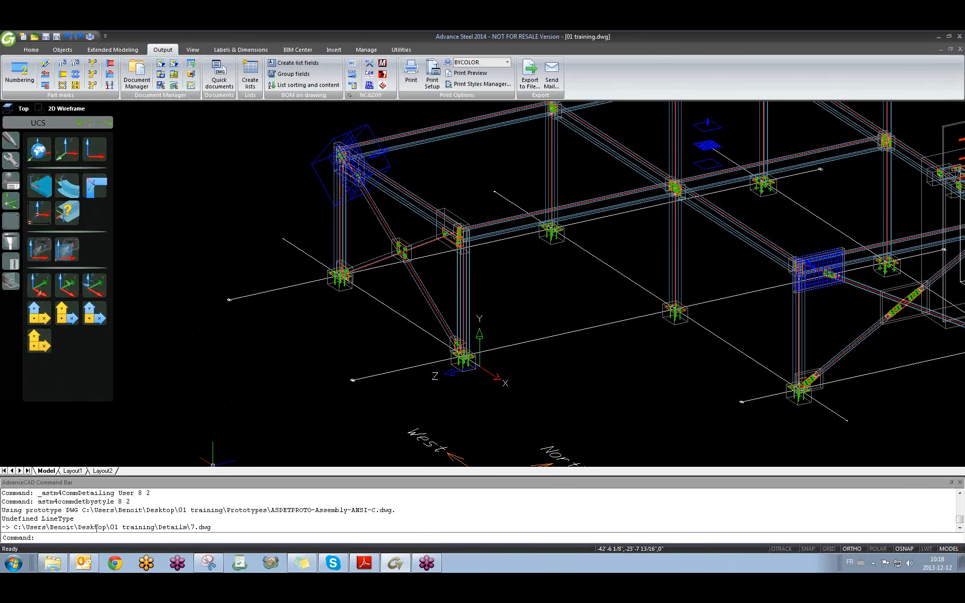
left_click_drag(191, 526, 236, 532)
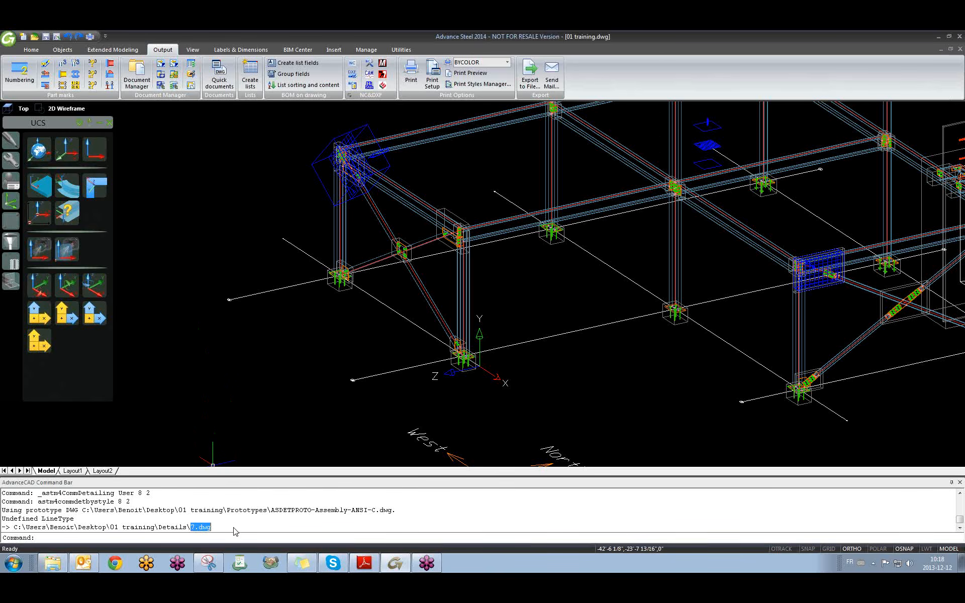
left_click(235, 527)
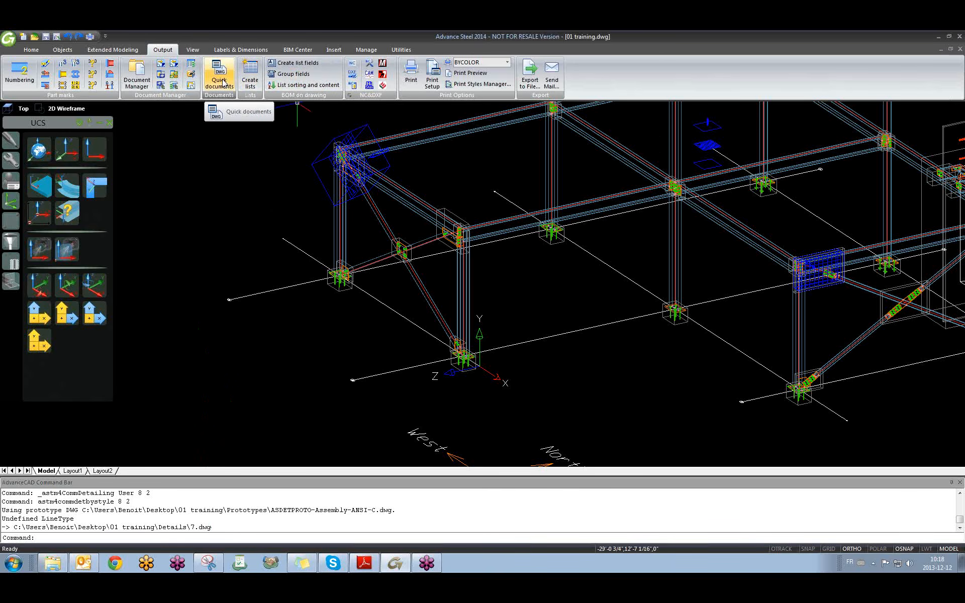
Open 7.dwg from the Document Manager's Up to date list, dismissing the Attention notice.
left_click(134, 72)
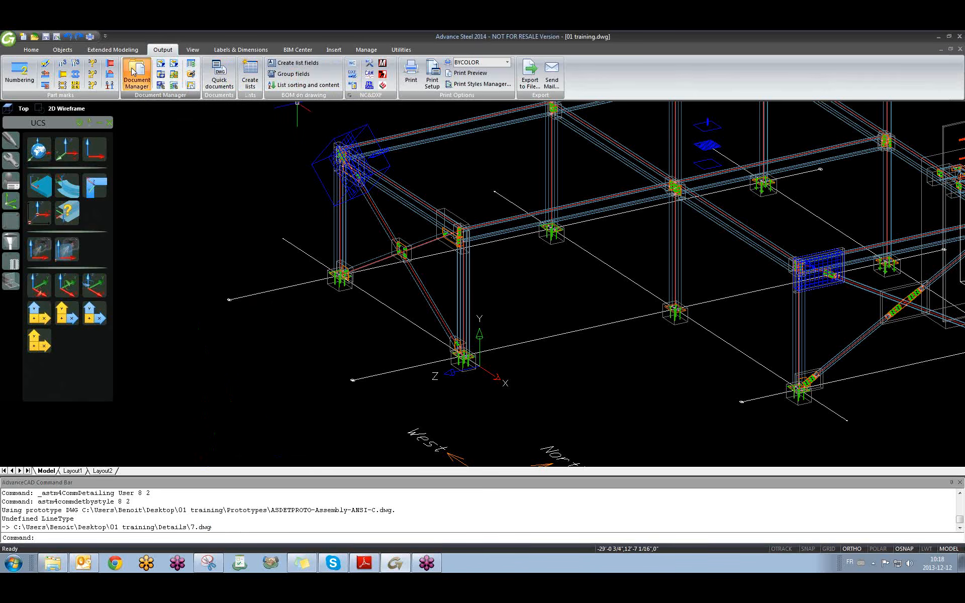
left_click(570, 322)
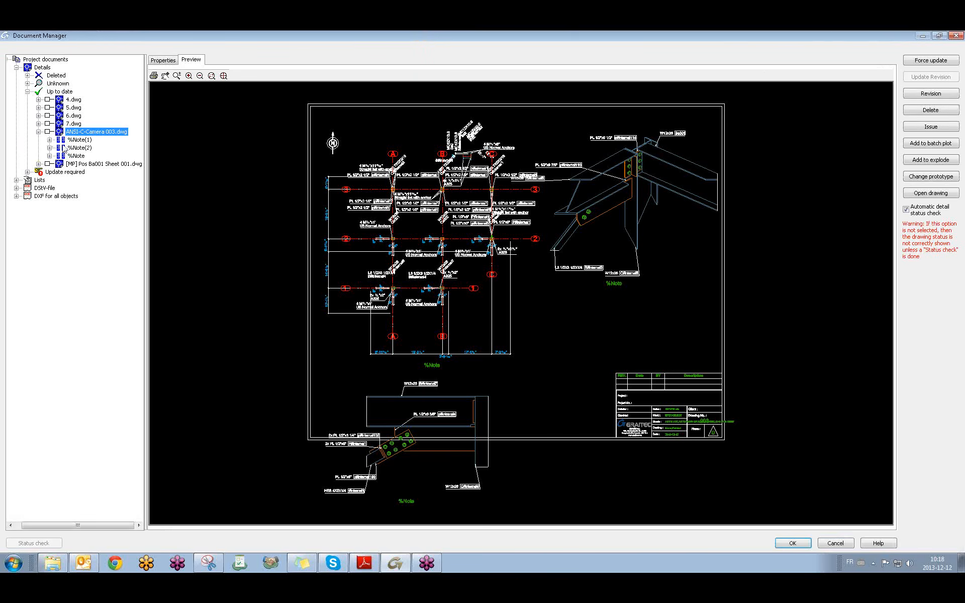
left_click(38, 132)
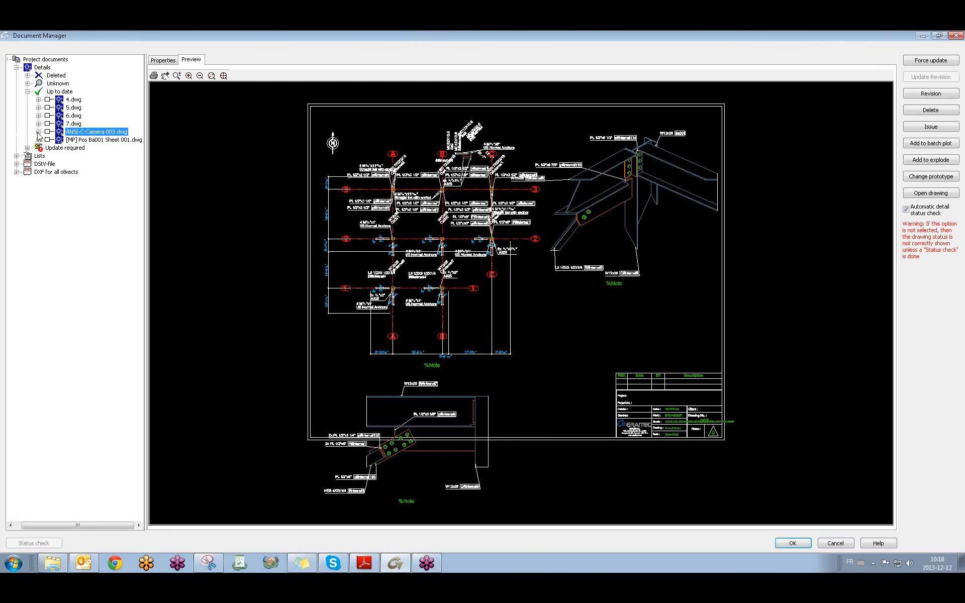
left_click(81, 140)
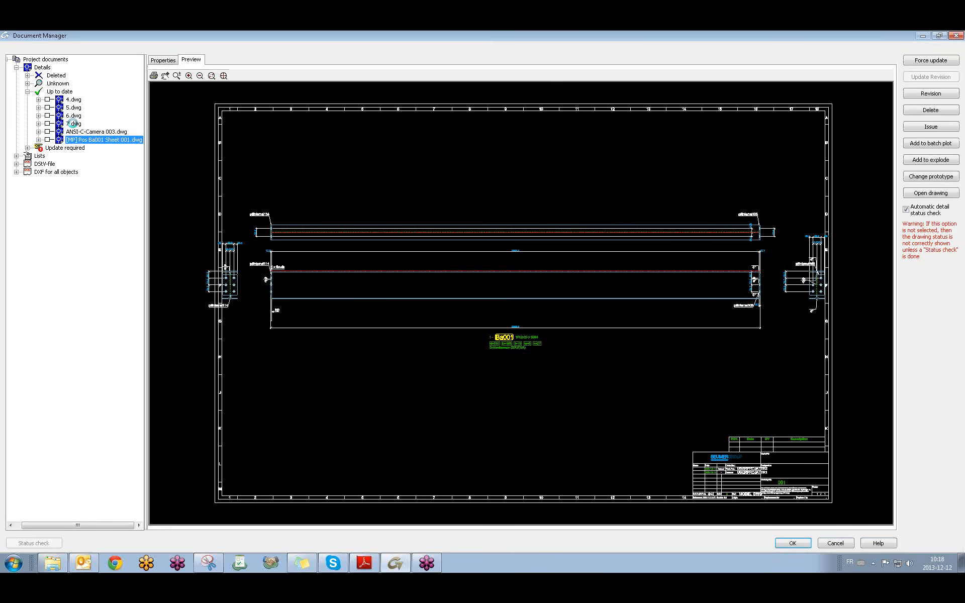
left_click(72, 124)
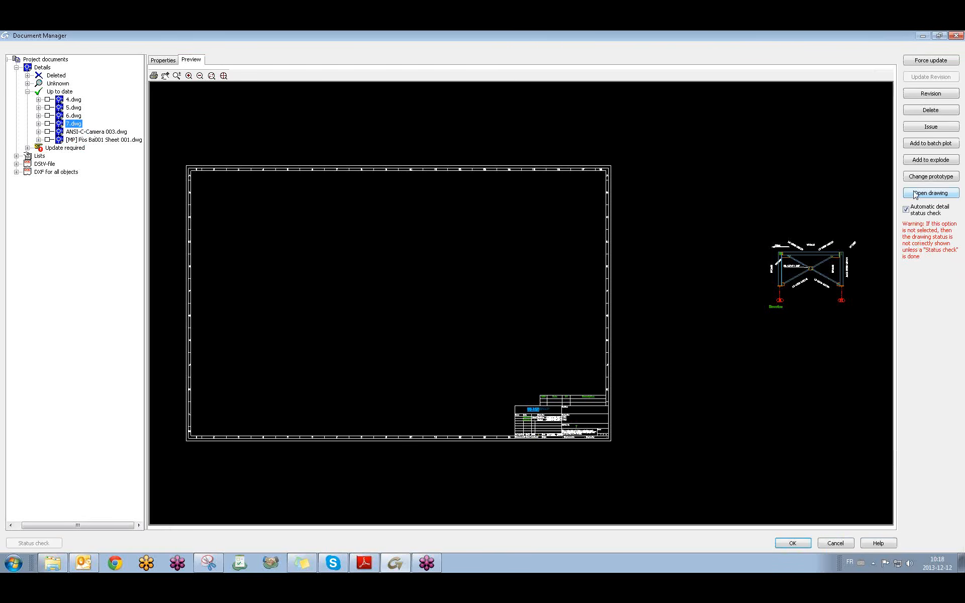
left_click(929, 193)
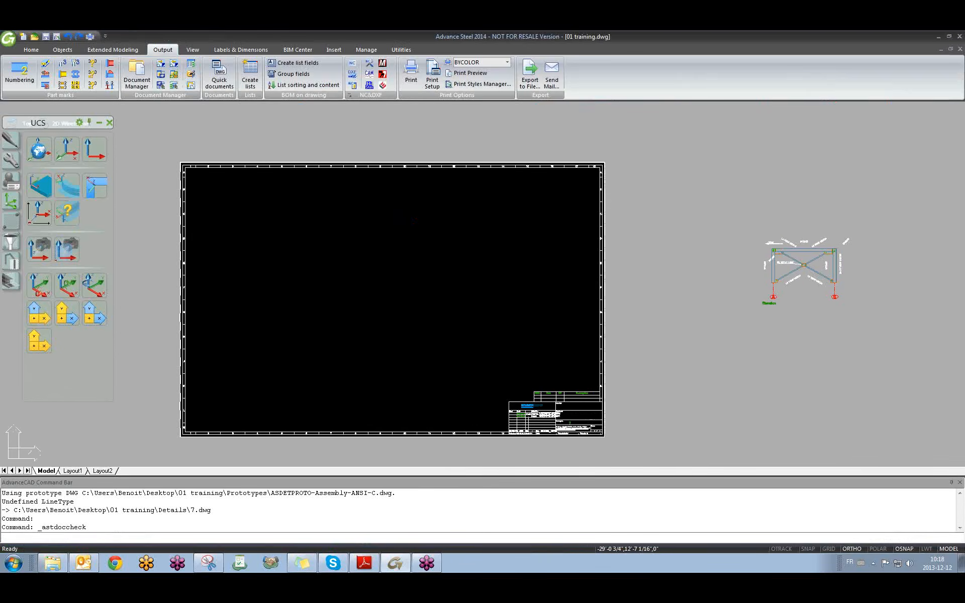
Move the elevation viewport with M to inside the sheet border.
type("m")
key("Return")
left_click(784, 304)
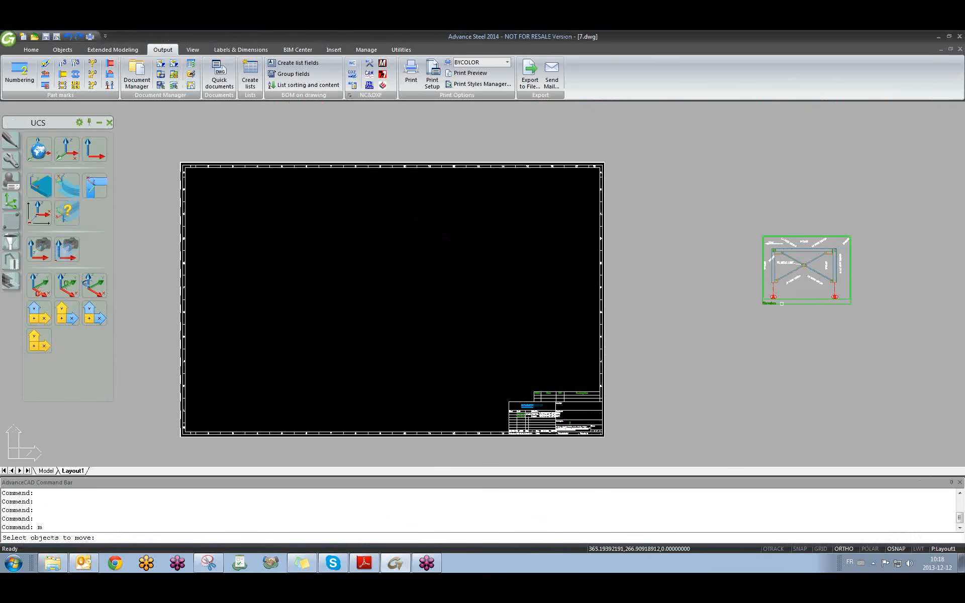
key("Return")
left_click(855, 338)
left_click(428, 338)
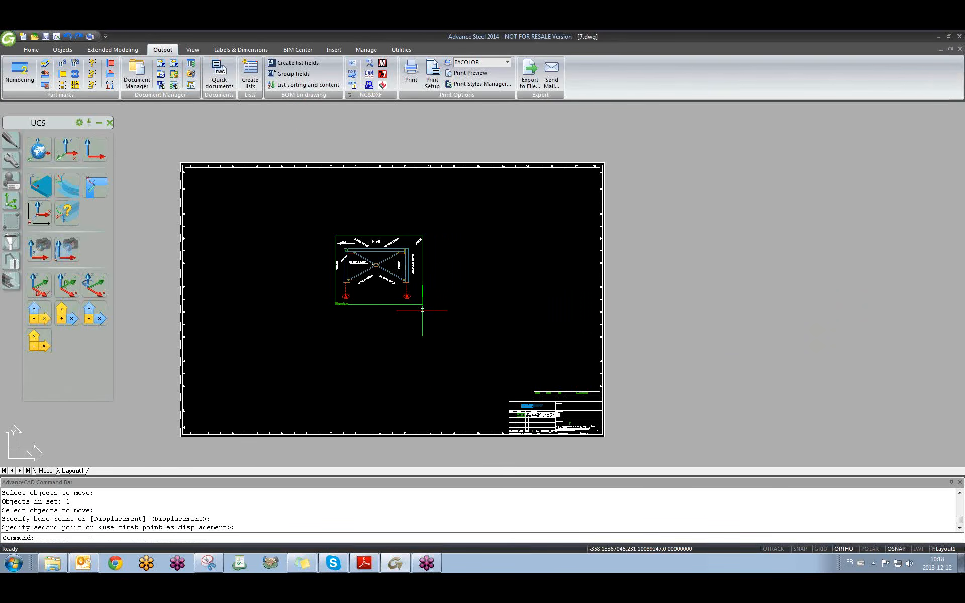
scroll(304, 213, "up", 5)
middle_click_drag(305, 215, 551, 291)
scroll(543, 342, "down", 2)
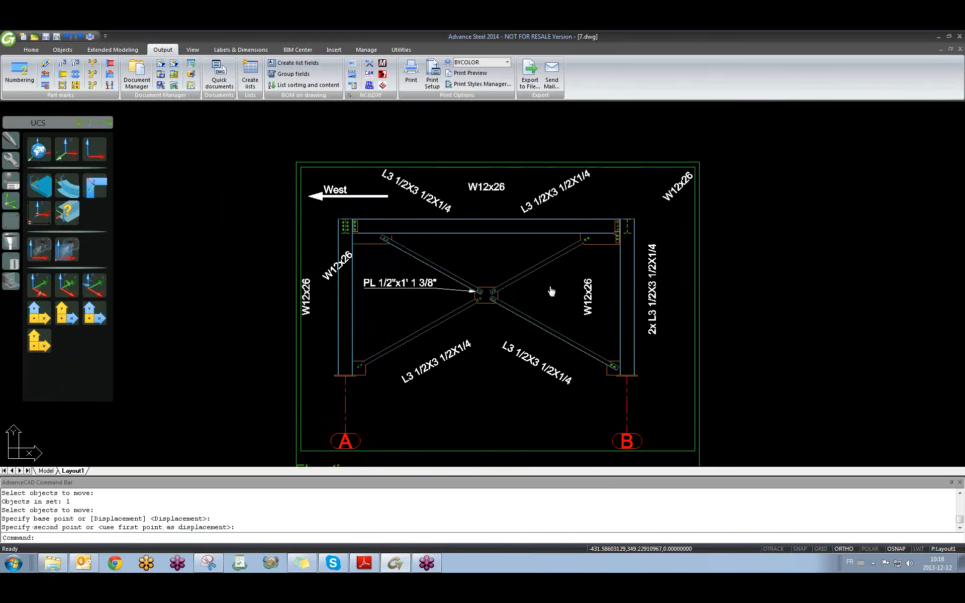
middle_click_drag(735, 314, 730, 303)
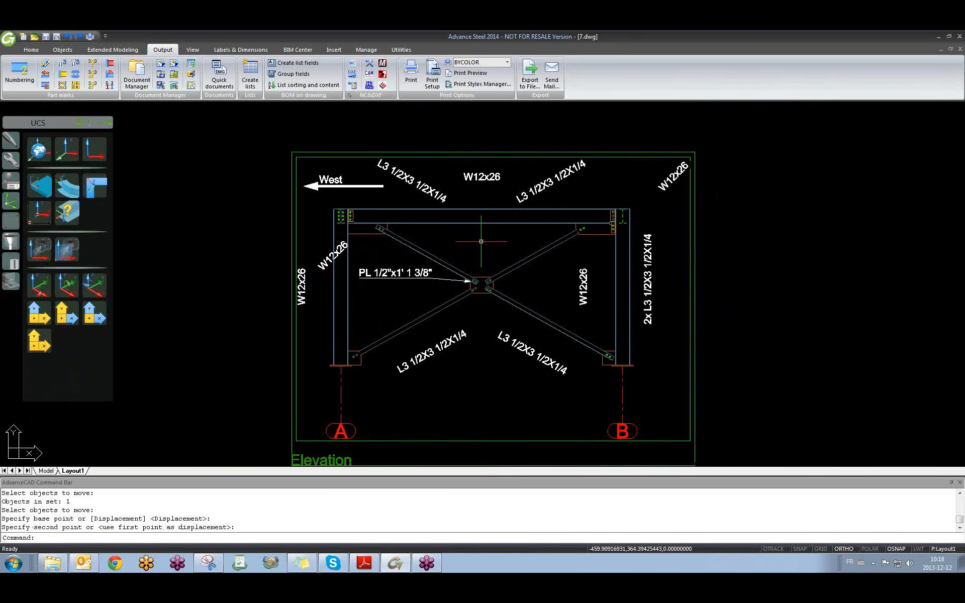
Click around the Elevation view on the sheet, then return to 01 training.dwg.
left_click(485, 315)
left_click(473, 351)
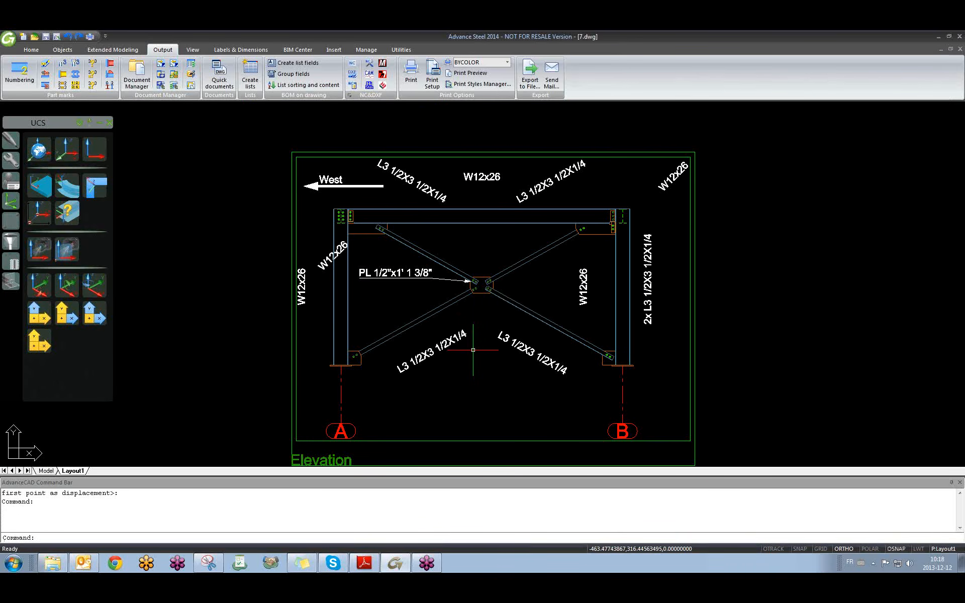
left_click(474, 368)
left_click(489, 309)
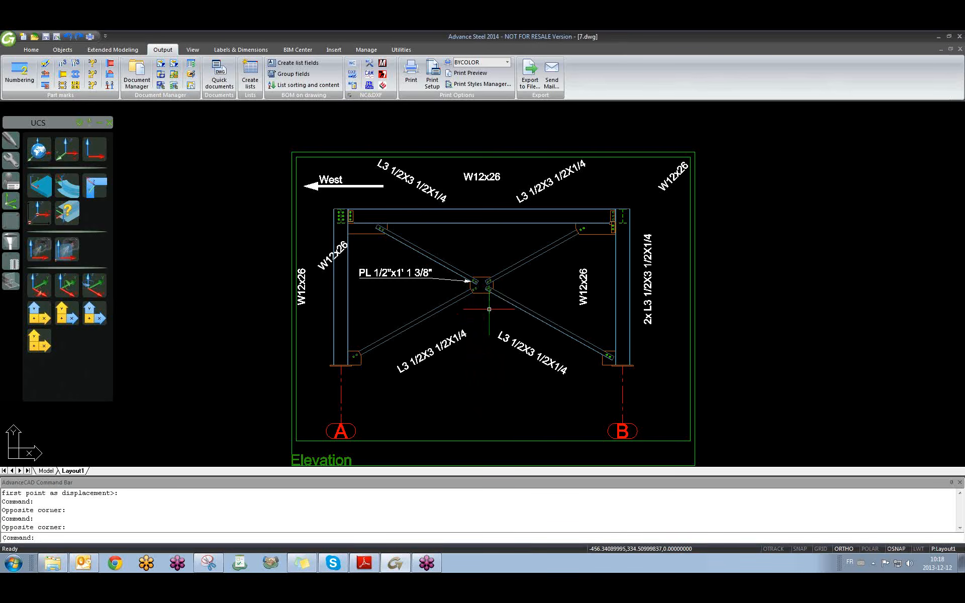
left_click(489, 309)
left_click(472, 357)
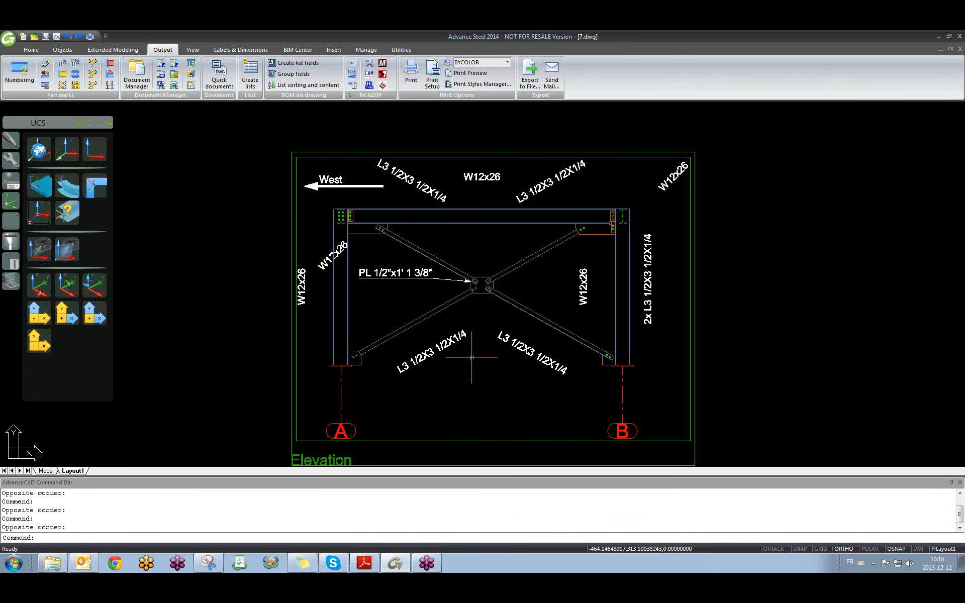
key("ctrl+Tab")
key("Escape")
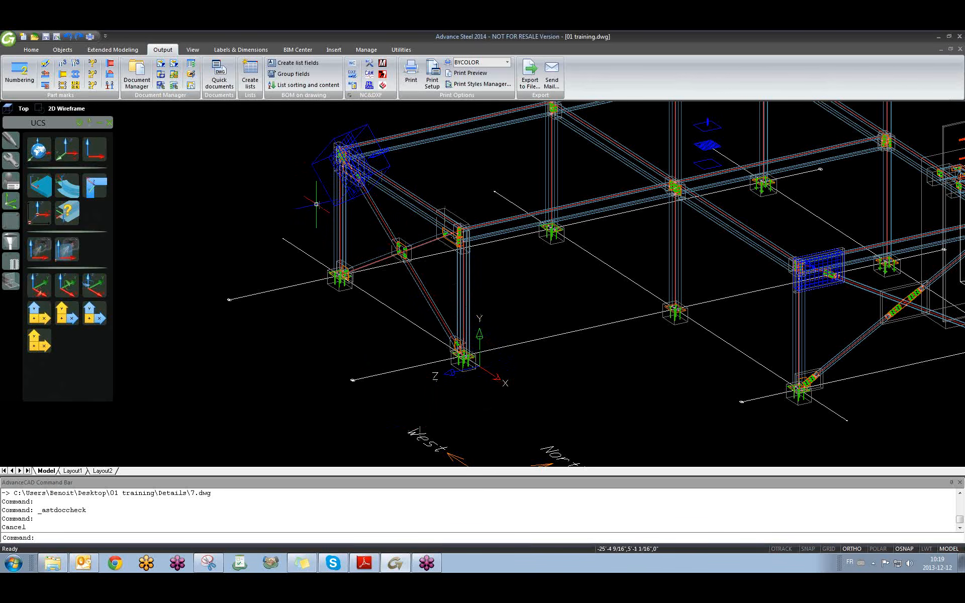
Orbit to the opposite side, place the UCS origin at the lower corner, rotate about Y.
scroll(442, 322, "down", 2)
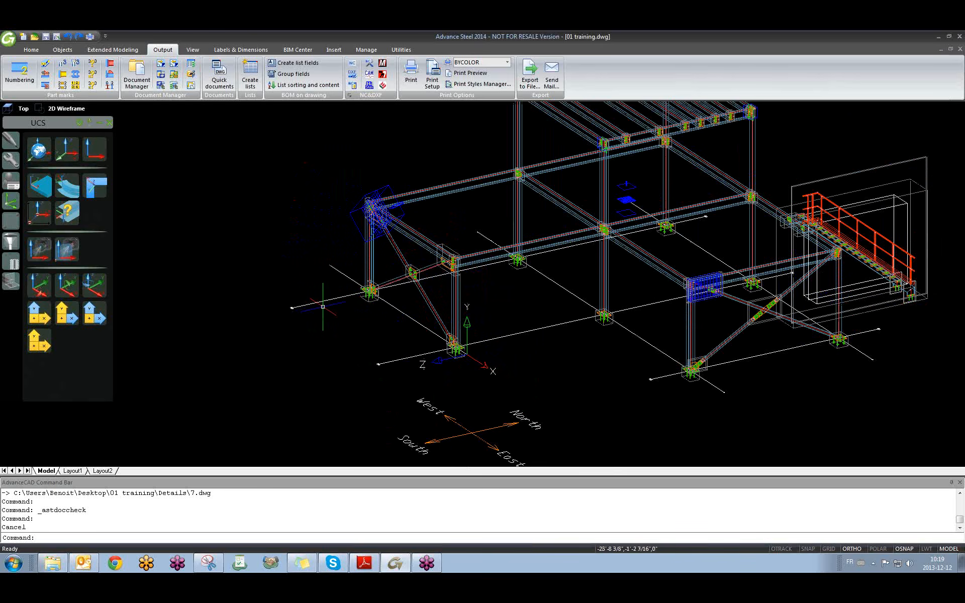
middle_click_drag(482, 329, 547, 246, "shift")
middle_click_drag(594, 320, 555, 302, "shift")
scroll(516, 272, "down", 2)
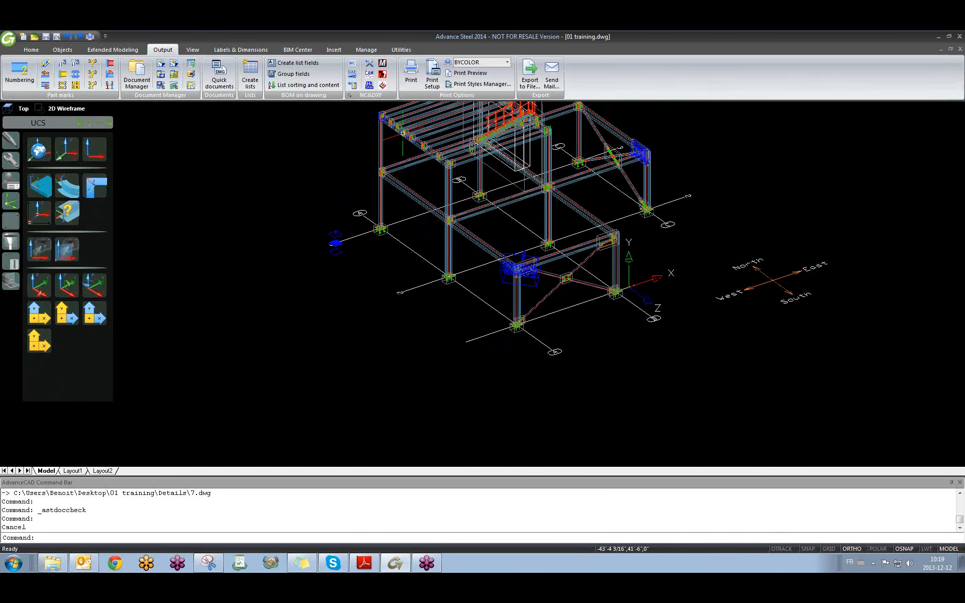
left_click(40, 212)
left_click(553, 349)
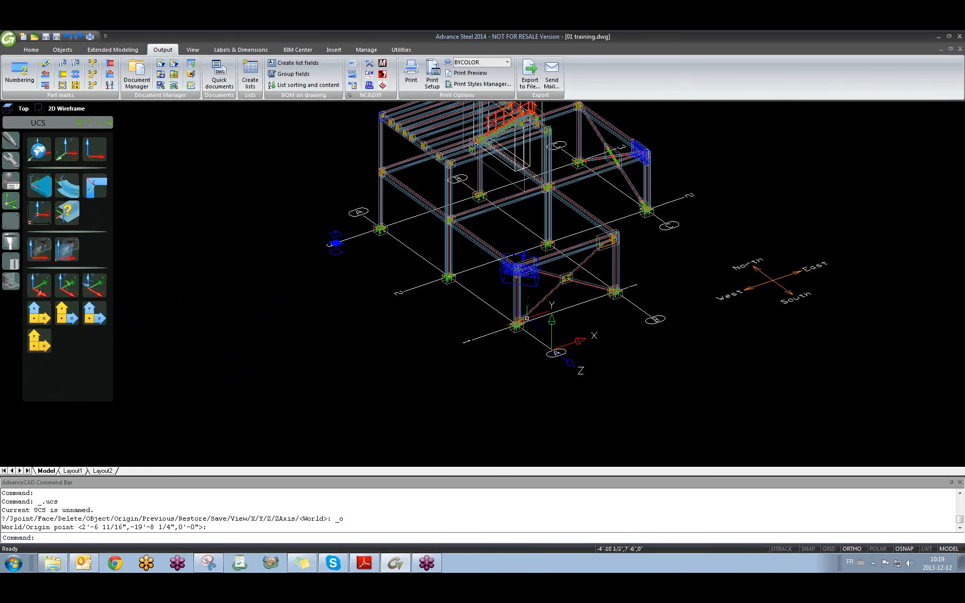
left_click(66, 283)
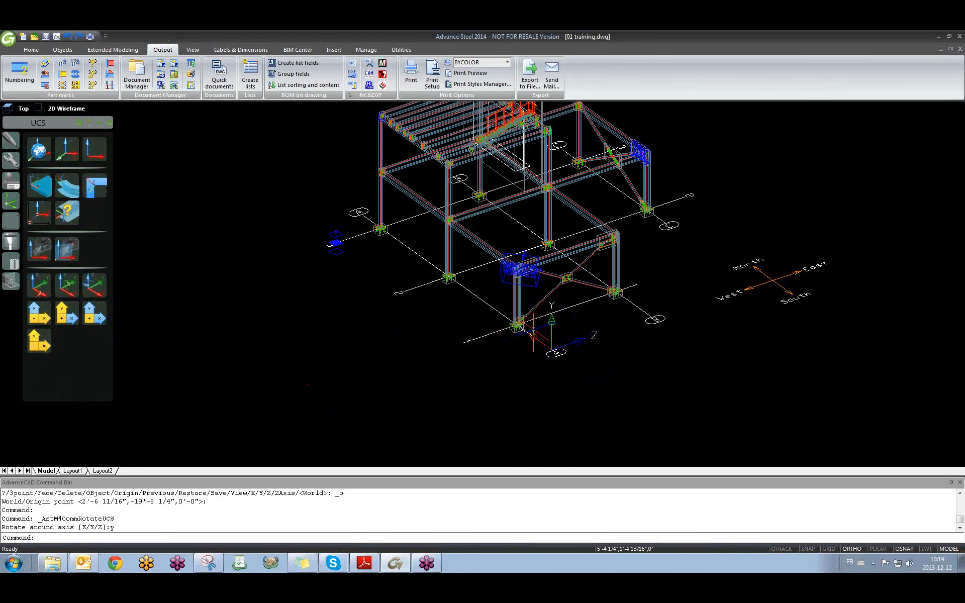
Open the Document Manager, dismiss the update notice and close it.
left_click(144, 85)
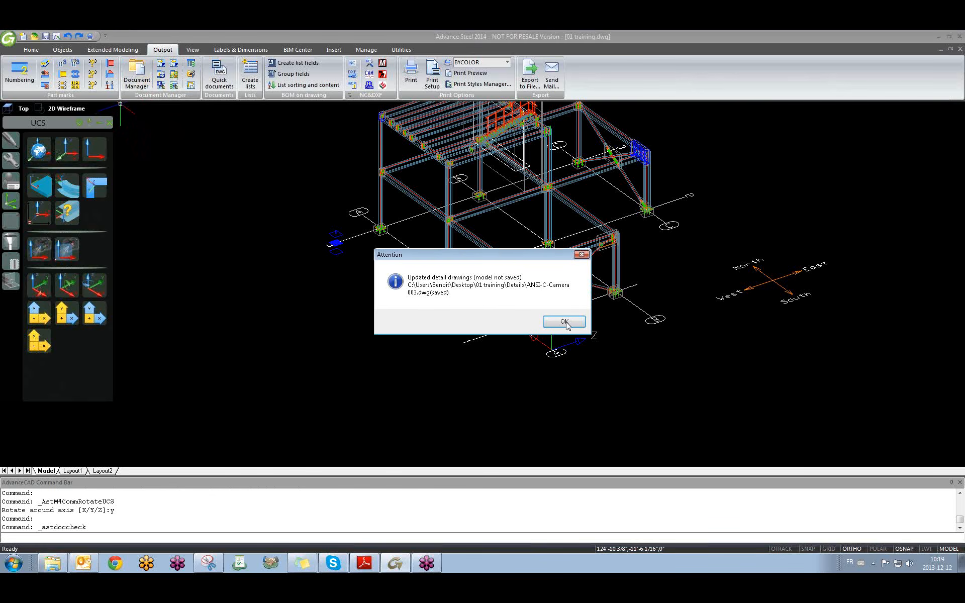
left_click(565, 323)
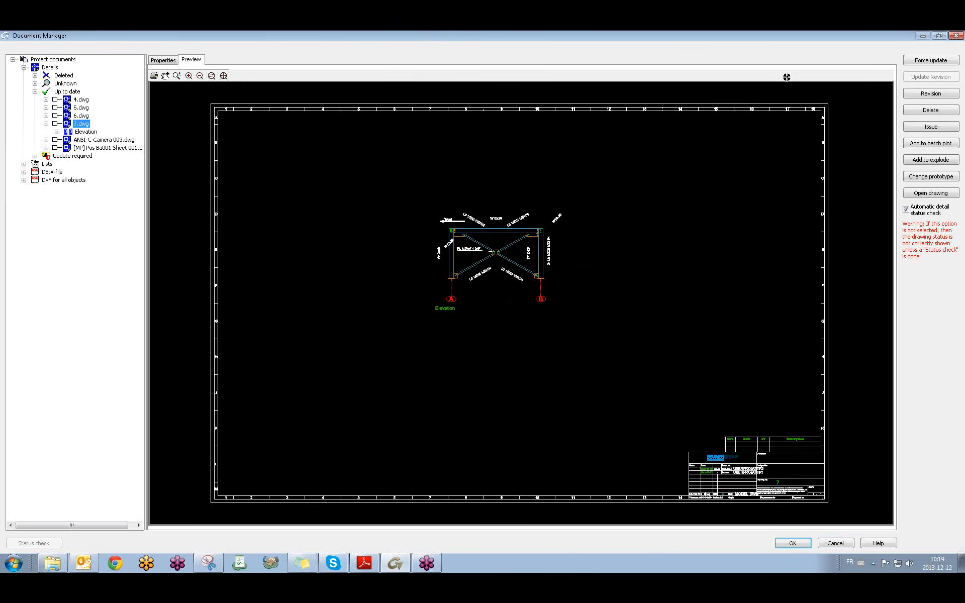
left_click(957, 35)
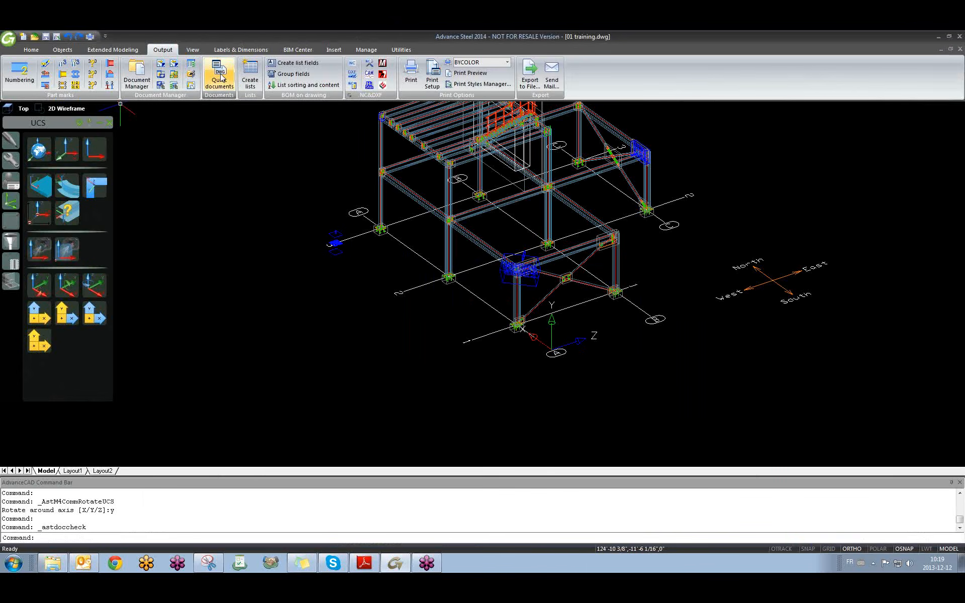
Open Quick documents, widen the style tree, and close it again.
left_click(220, 74)
left_click_drag(124, 172, 221, 187)
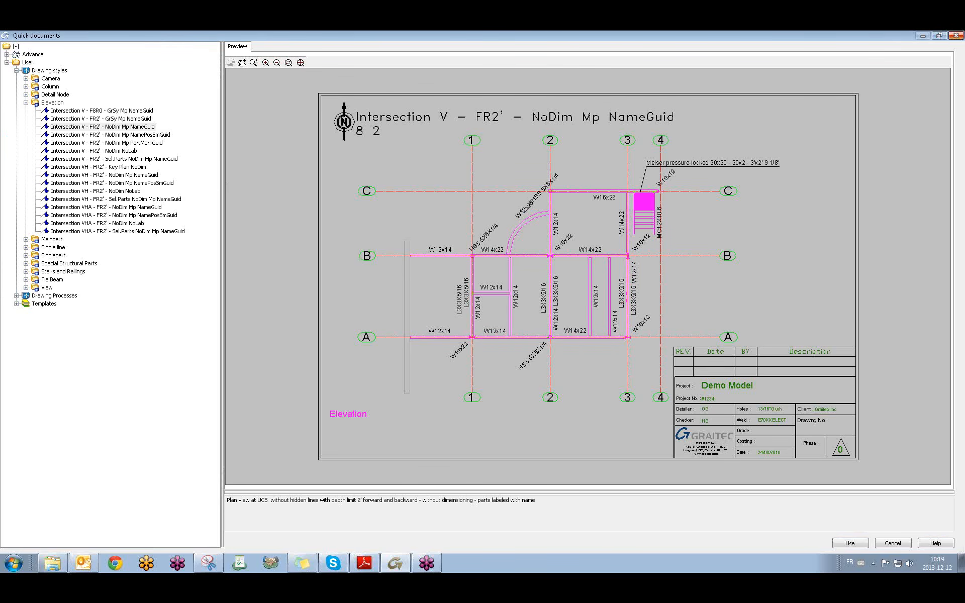
left_click(957, 35)
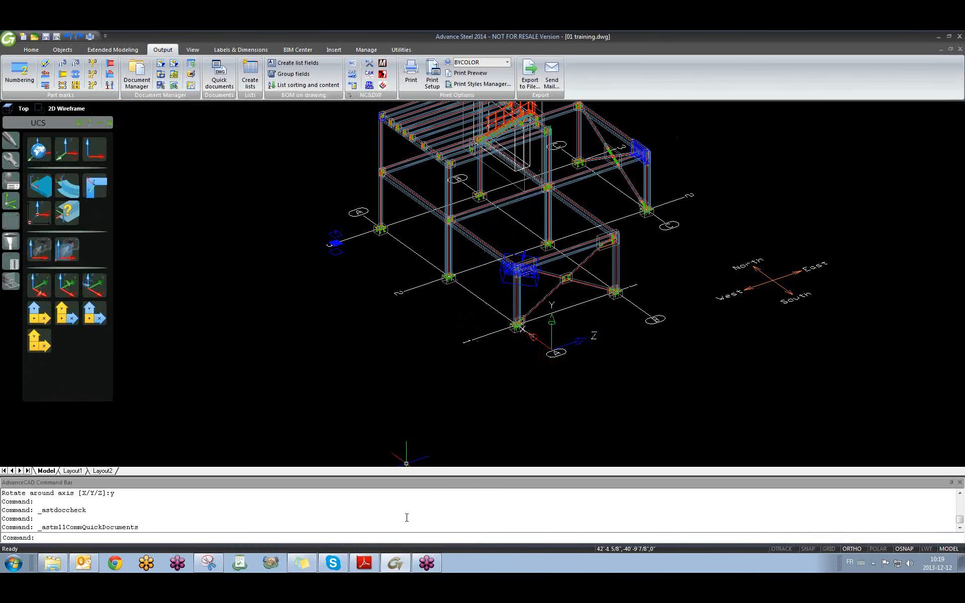
mouse_move(396, 569)
Preview the FR2' NoDim, FR2' GrSy and F8R0 anchor plan styles, then close Quick documents.
left_click(219, 75)
left_click_drag(124, 142, 254, 153)
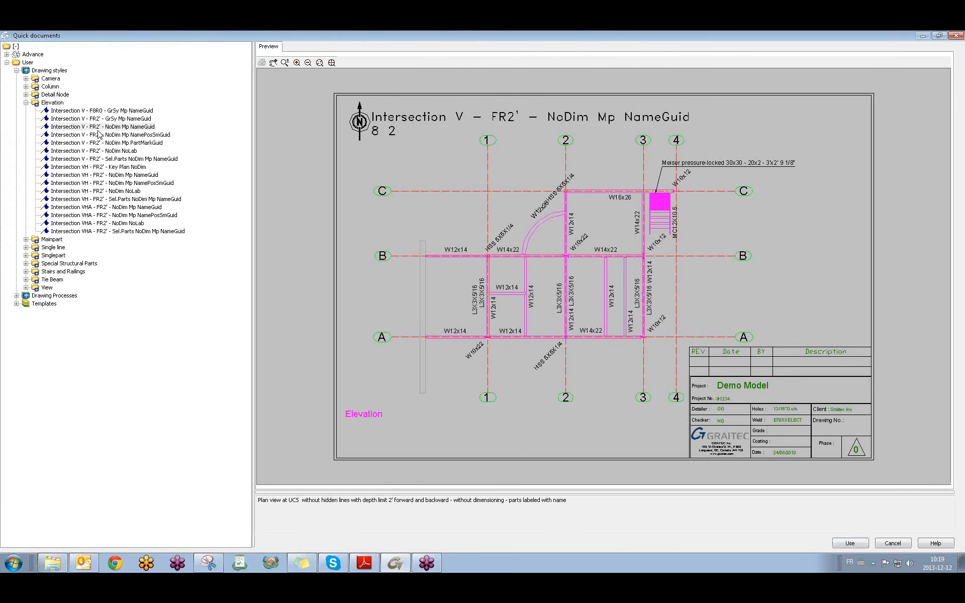
left_click(102, 127)
left_click(109, 119)
left_click(114, 111)
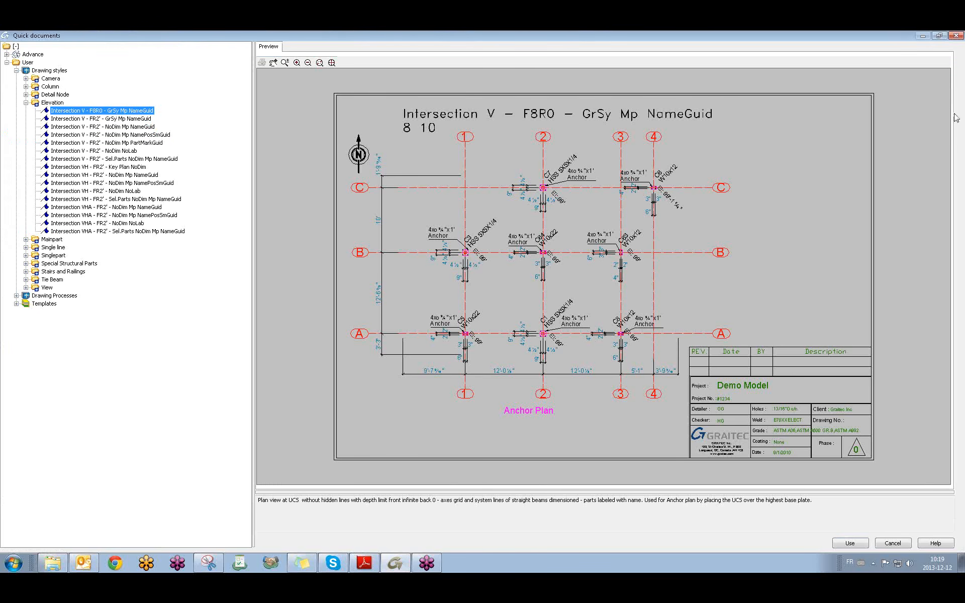
left_click(135, 119)
left_click(134, 127)
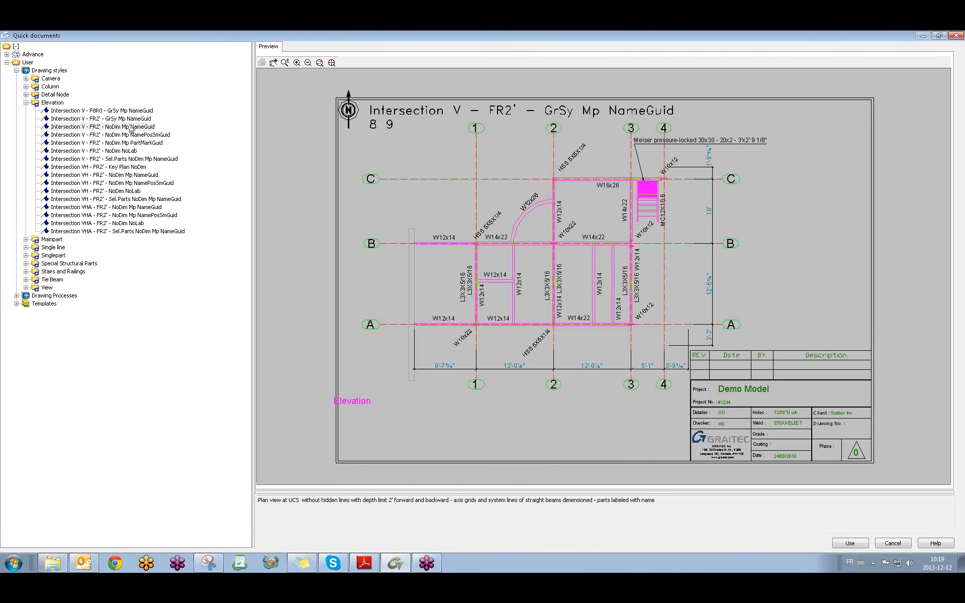
left_click(955, 35)
scroll(554, 332, "up", 3)
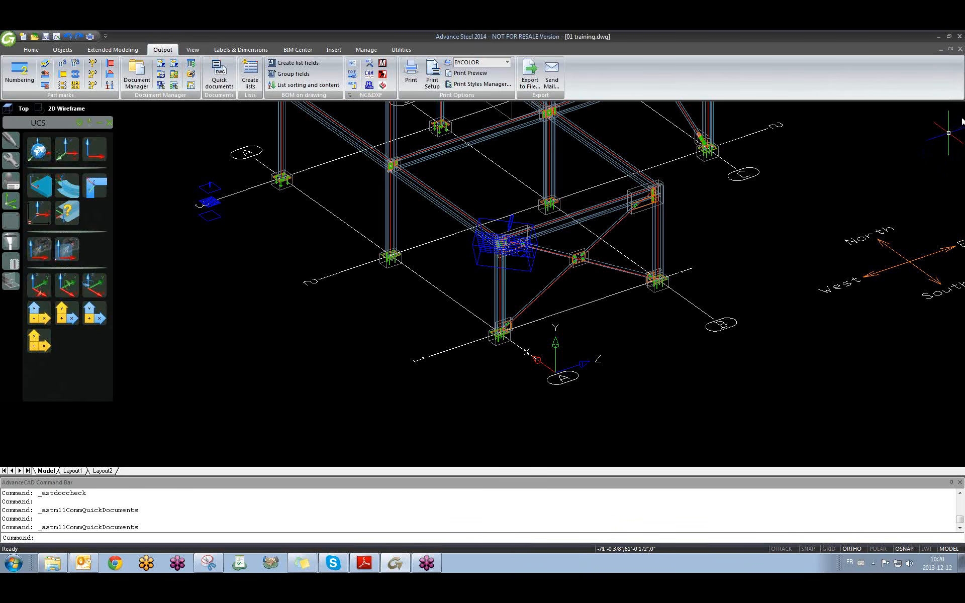
Clear stray selection windows with Esc and zoom and pan to show the whole frame and stair.
left_click(666, 398)
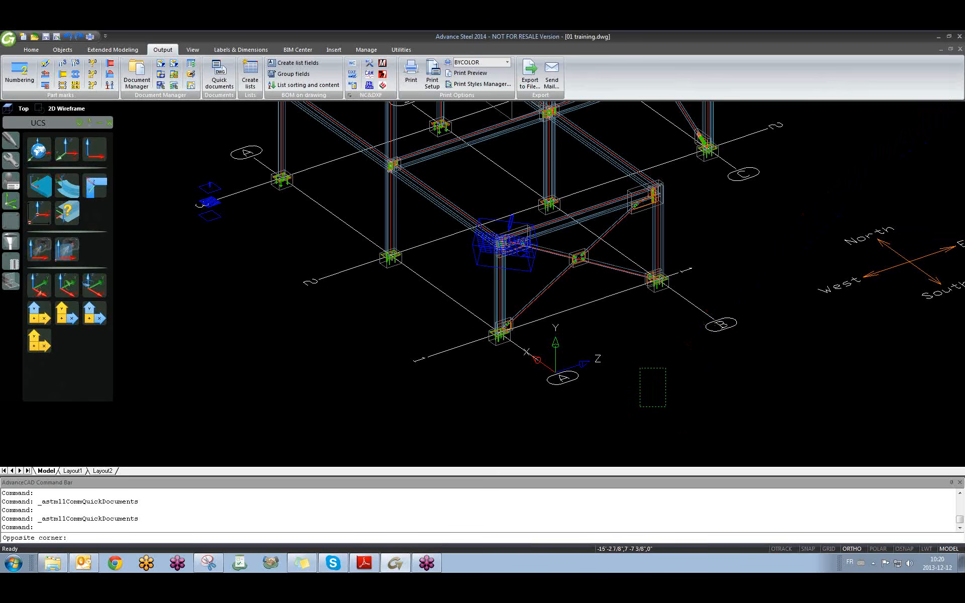
left_click(641, 374)
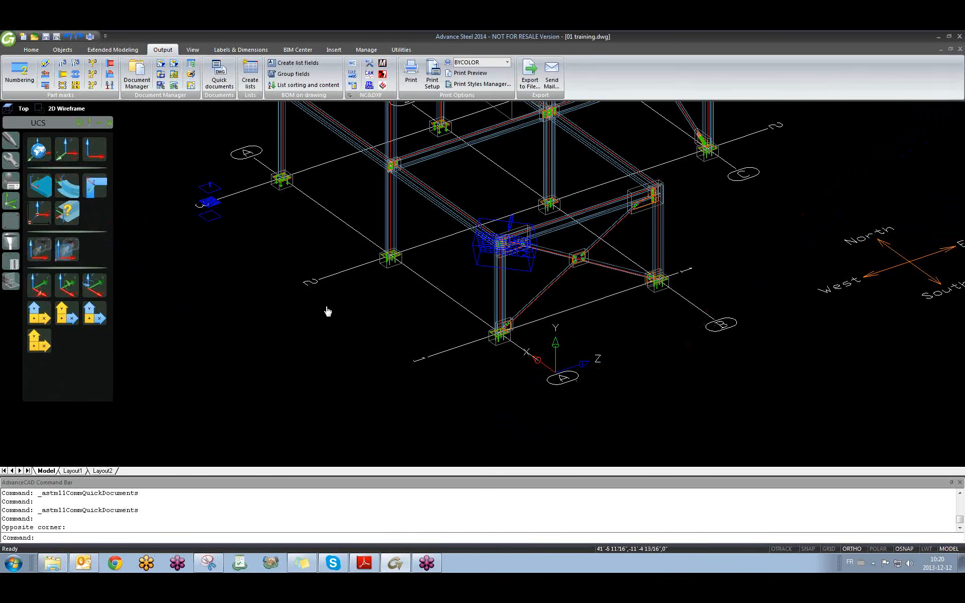
scroll(327, 312, "down", 2)
middle_click_drag(293, 366, 406, 338, "shift")
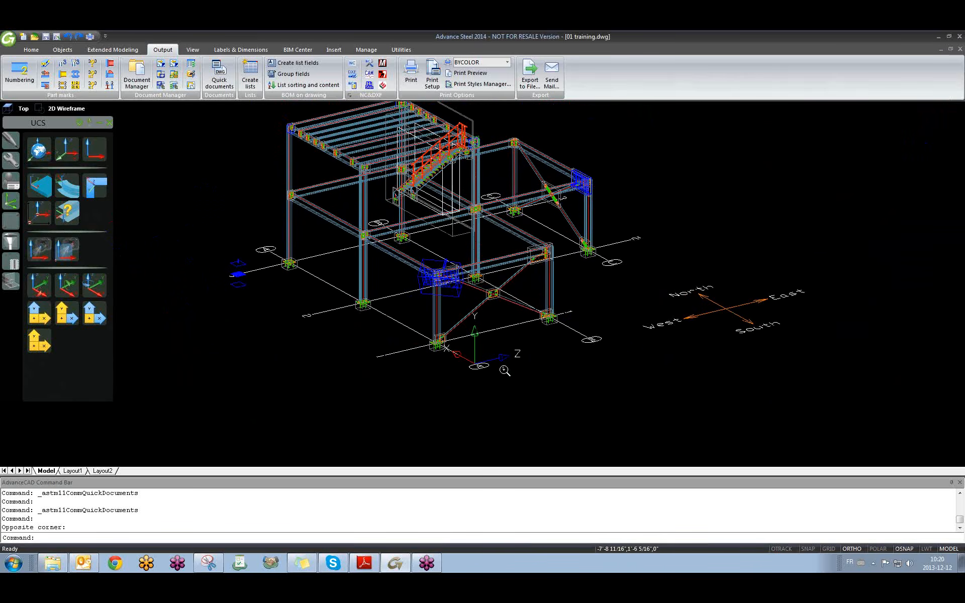
scroll(462, 346, "up", 2)
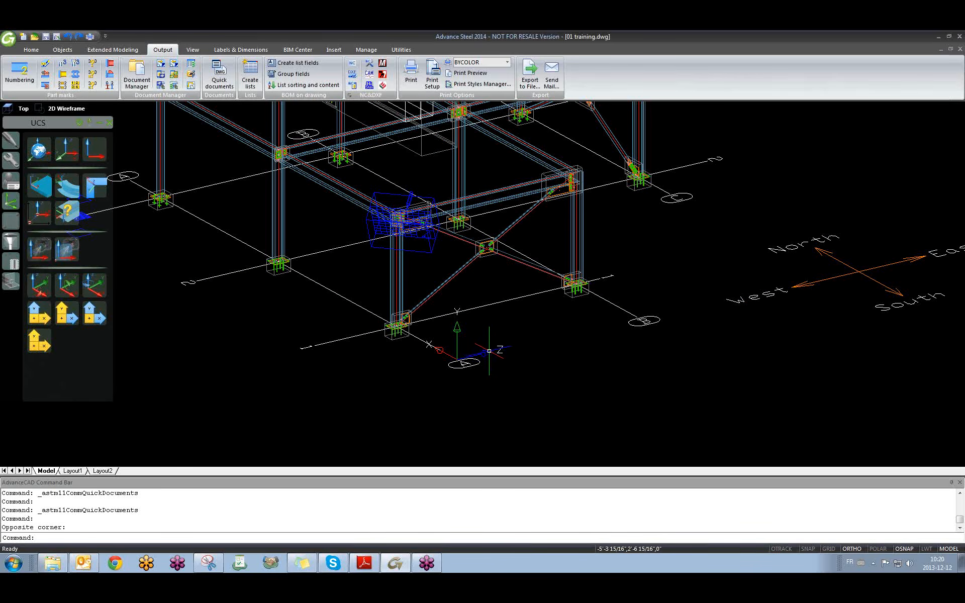
left_click(484, 351)
left_click(481, 353)
key("Escape")
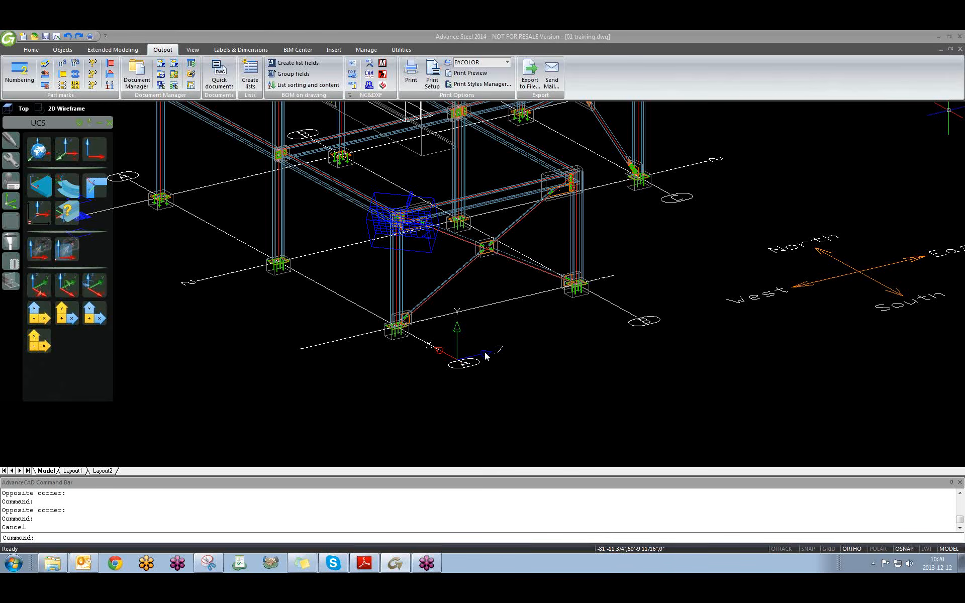
scroll(486, 356, "down", 4)
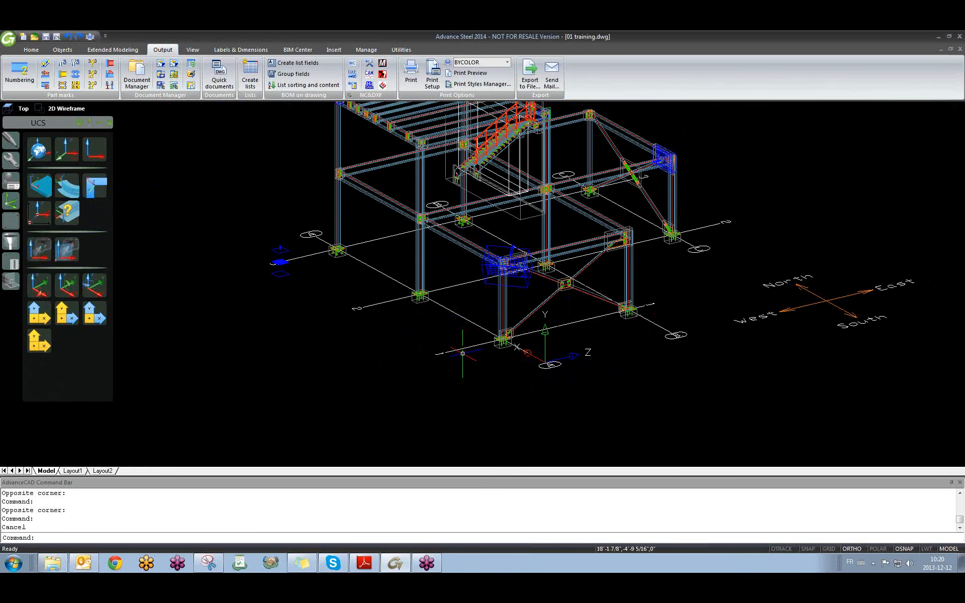
middle_click_drag(389, 310, 389, 336)
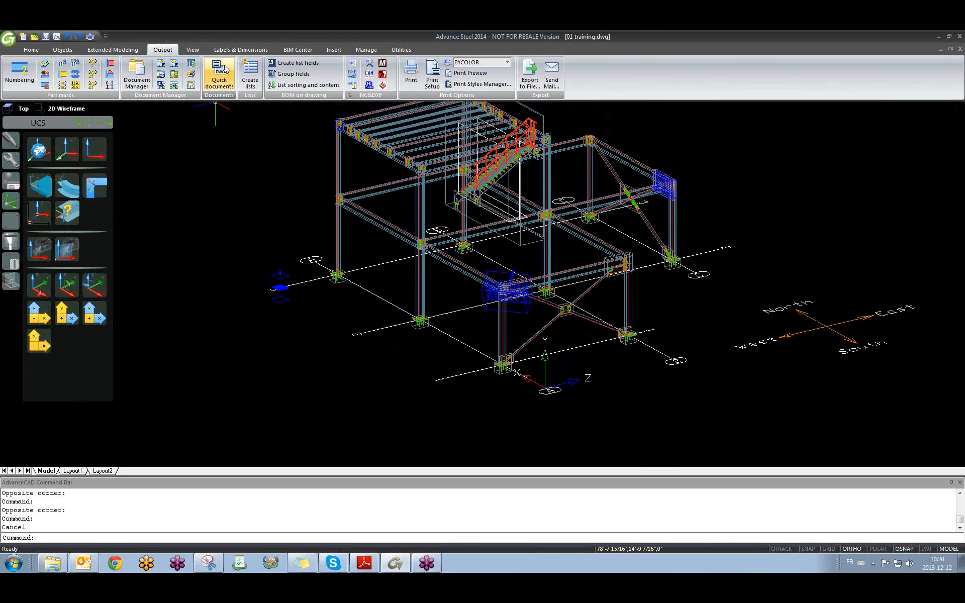
Select the Intersection VH - FR2' - NoDim Mp NameGuid elevation style in Quick documents and use it.
left_click(225, 69)
left_click_drag(126, 146, 167, 146)
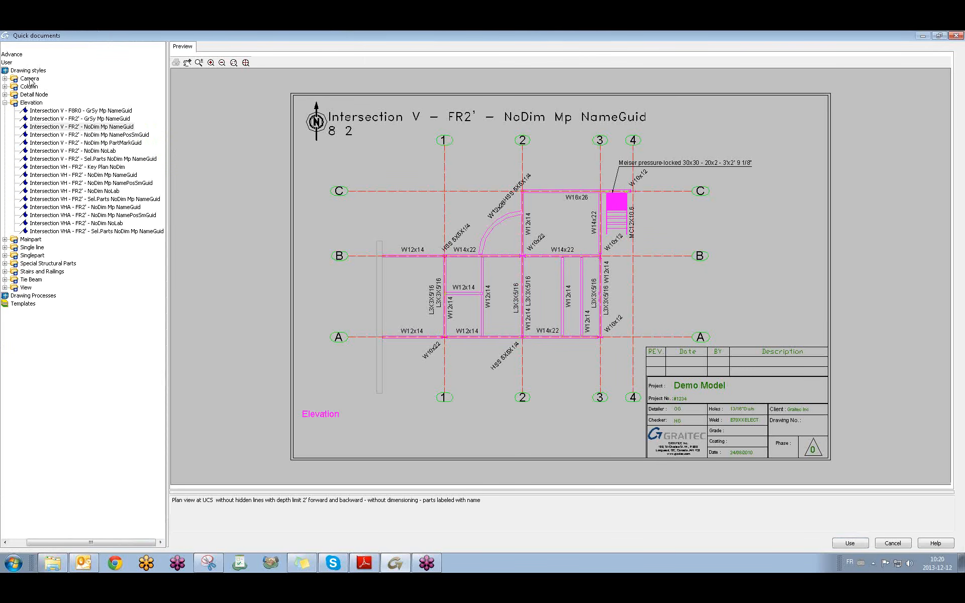
left_click(62, 143)
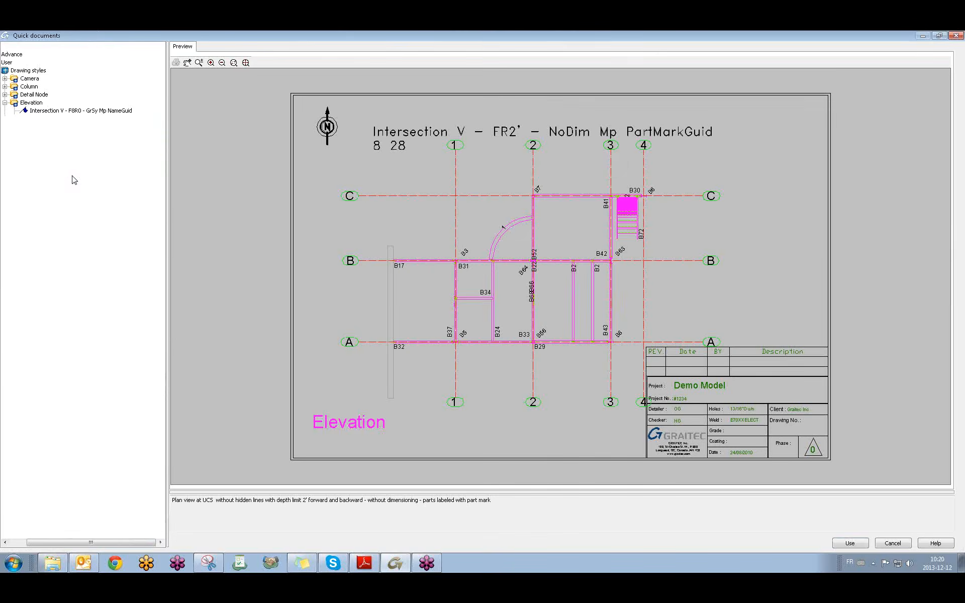
left_click(71, 175)
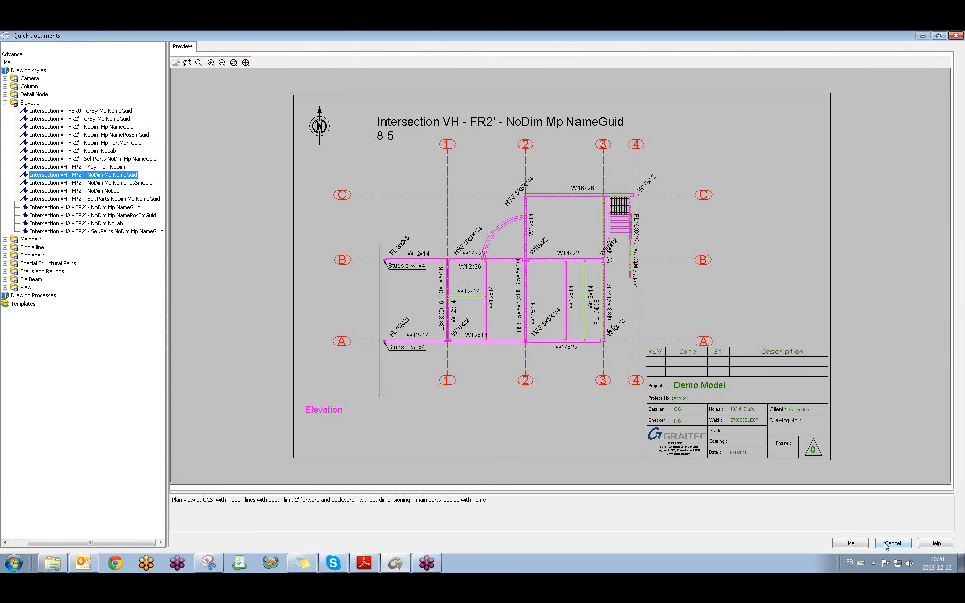
left_click(857, 542)
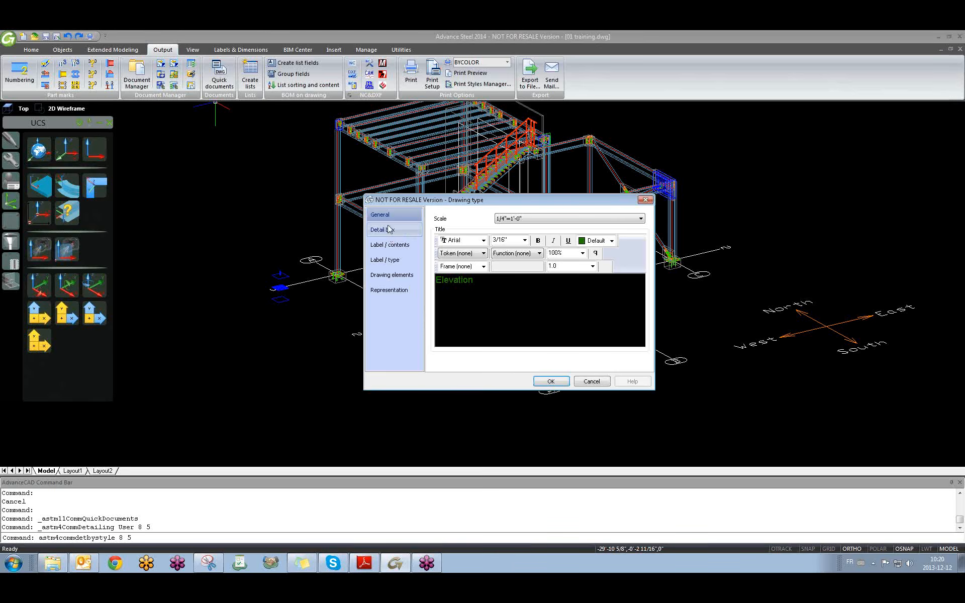
Accept the drawing type and generate it into the existing Elevation drawing 7.dwg.
left_click(551, 381)
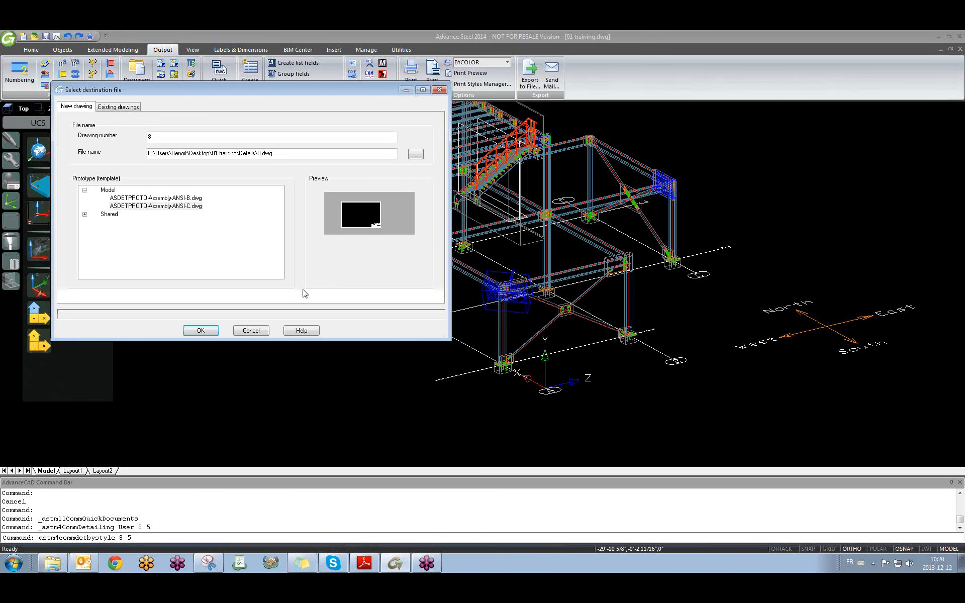
left_click(170, 207)
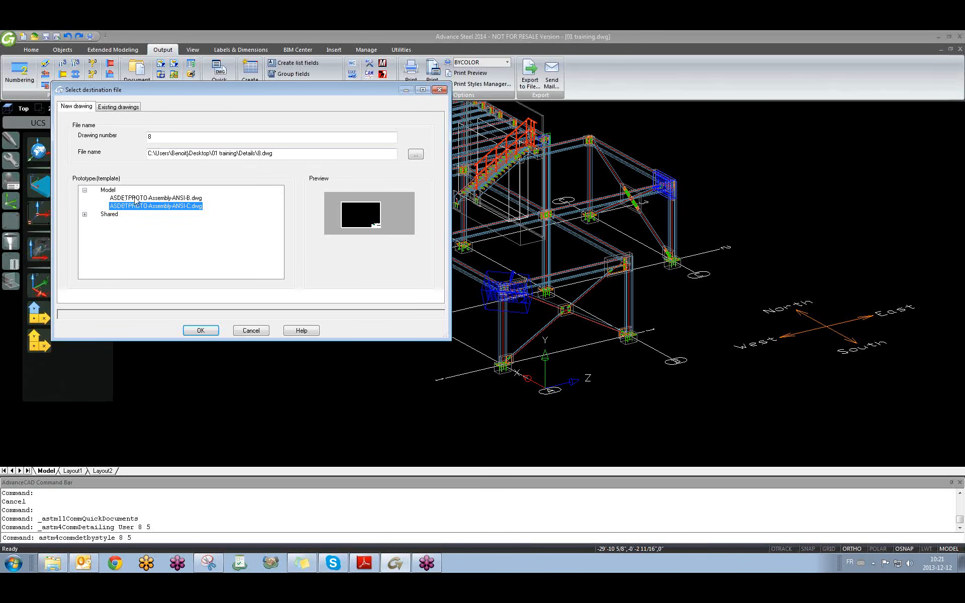
left_click(115, 107)
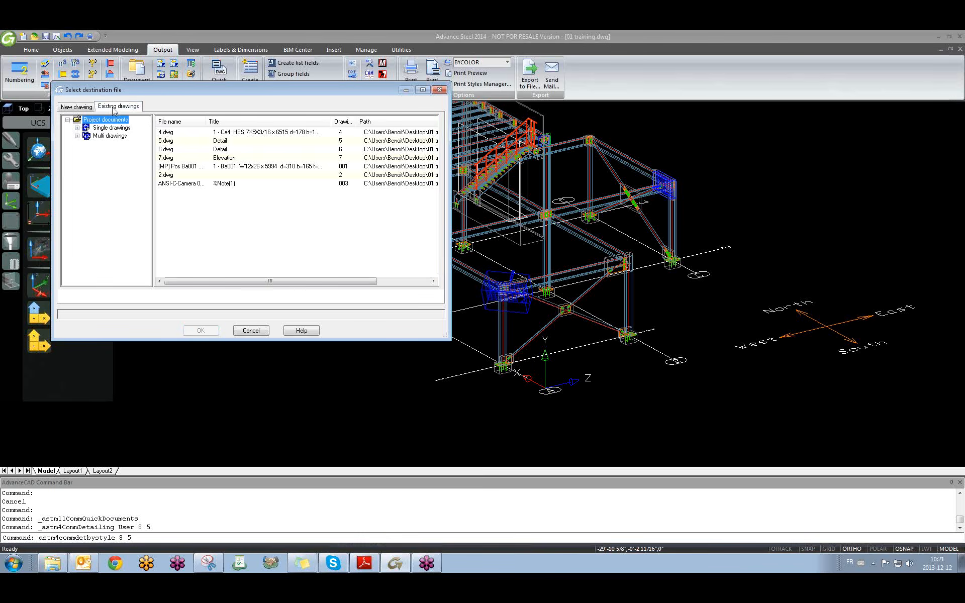
left_click(168, 158)
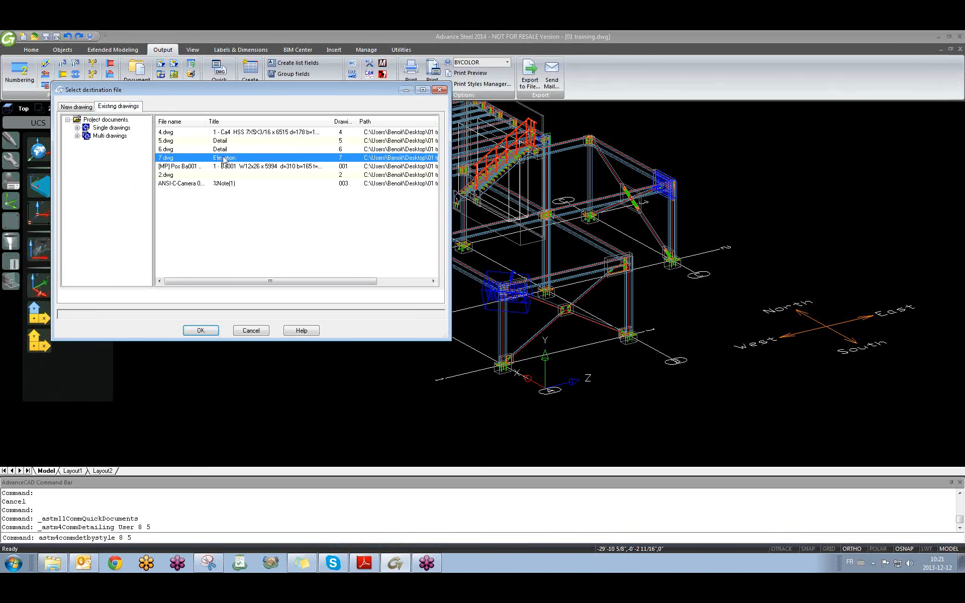
left_click(201, 331)
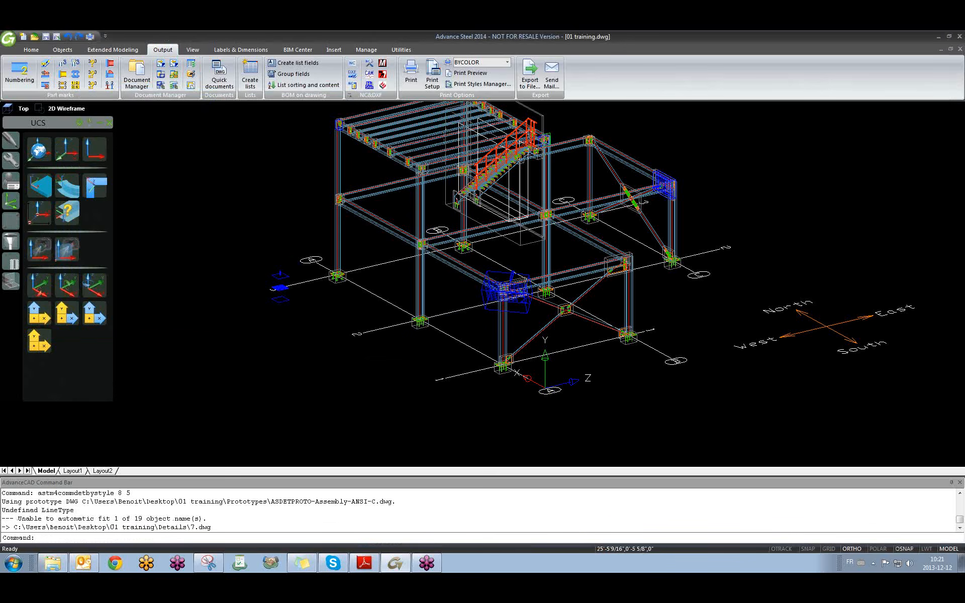
Open 7.dwg from the Document Manager's Details > Up to date list.
left_click(148, 84)
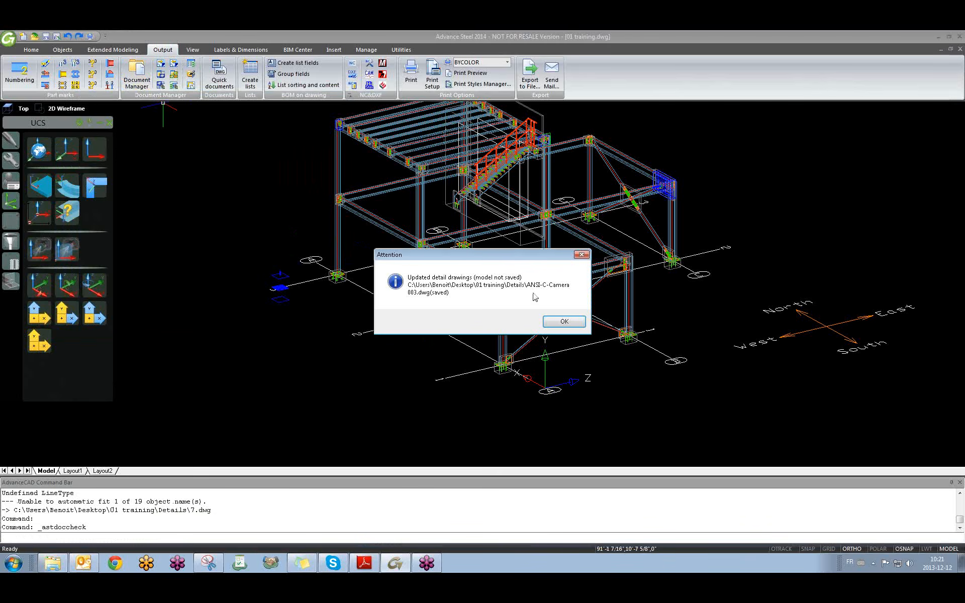
left_click(552, 322)
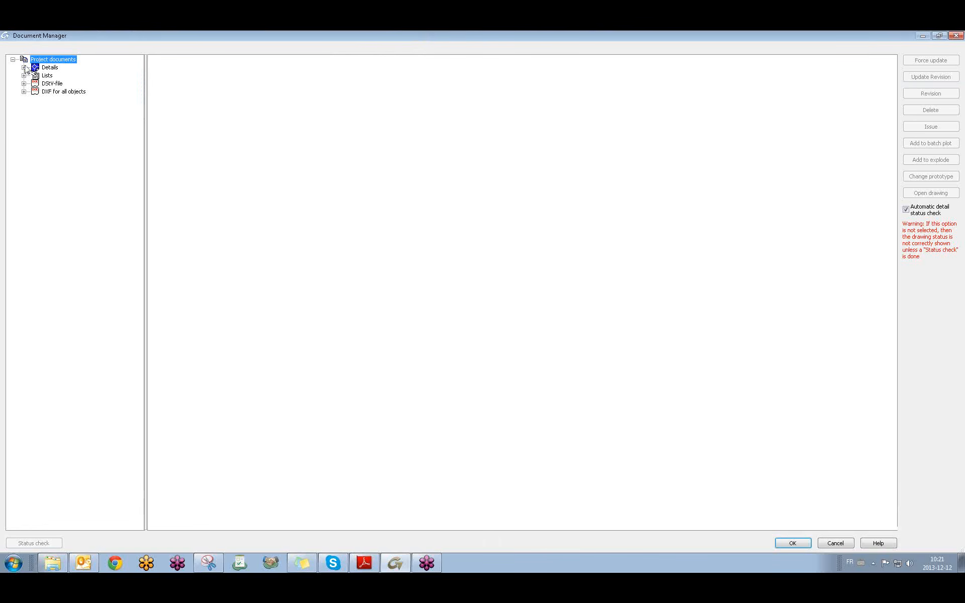
left_click(23, 67)
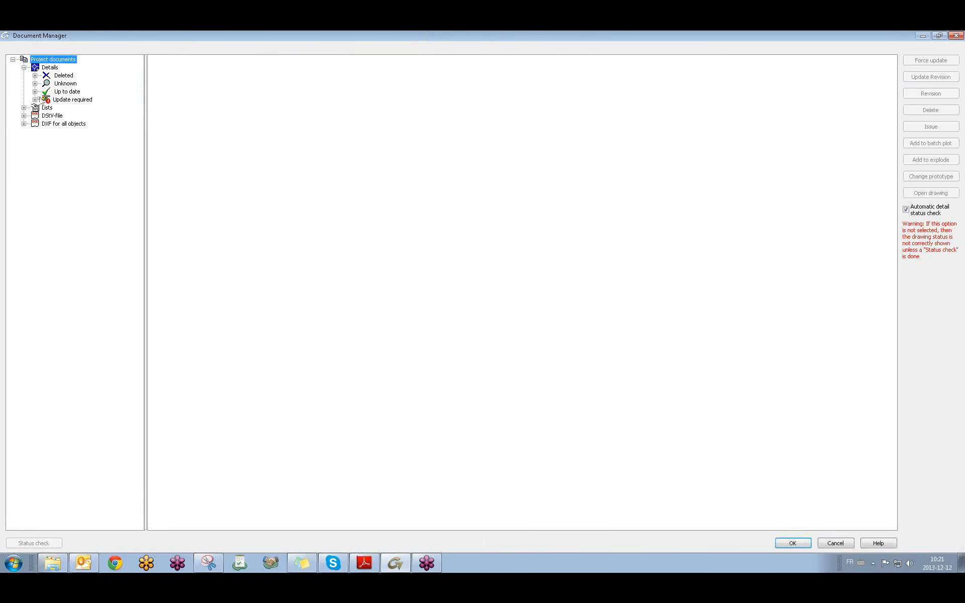
left_click(35, 91)
left_click(81, 124)
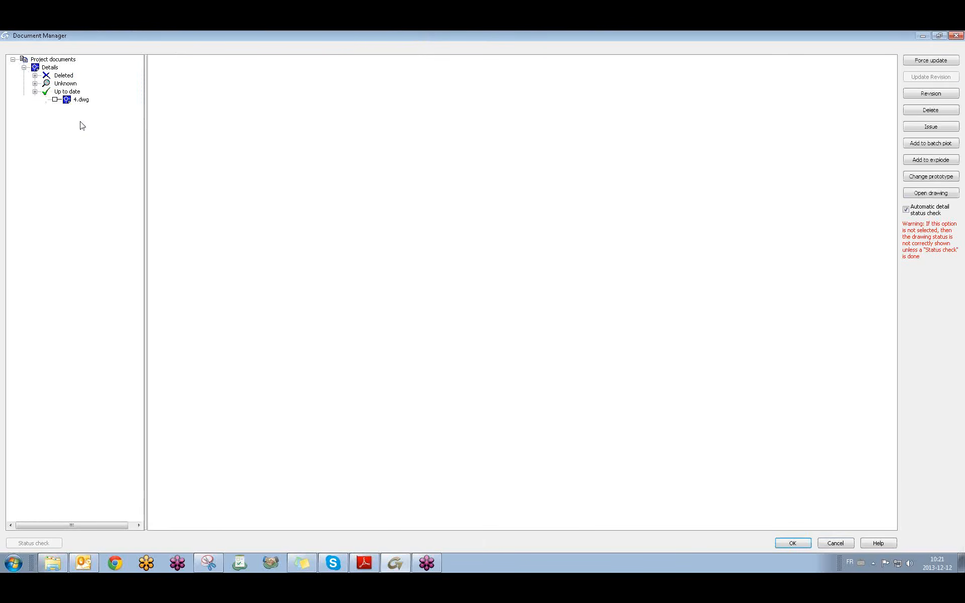
left_click(925, 193)
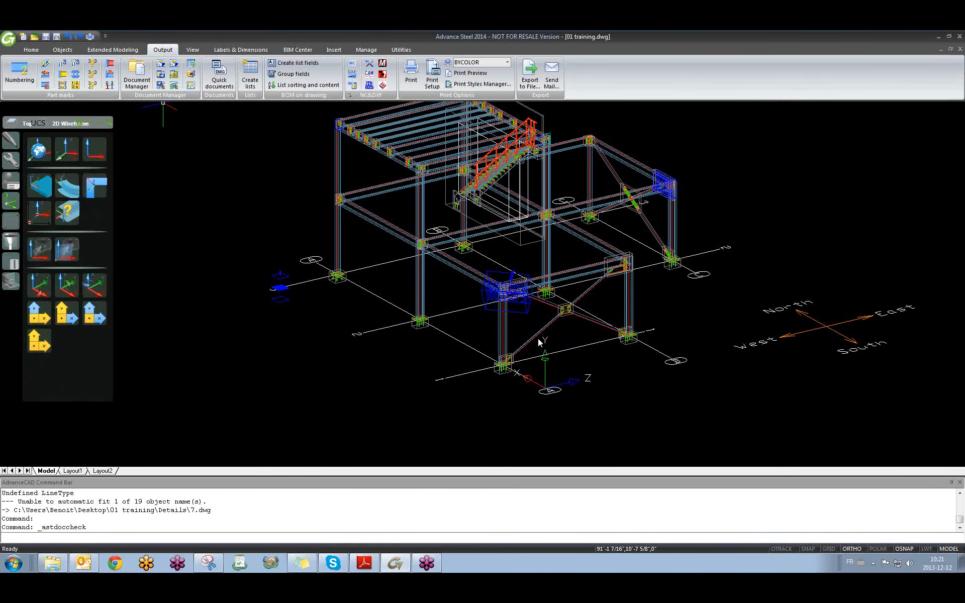
Move the newly added elevation viewport (MOVE) inside the sheet border.
scroll(681, 278, "up", 2)
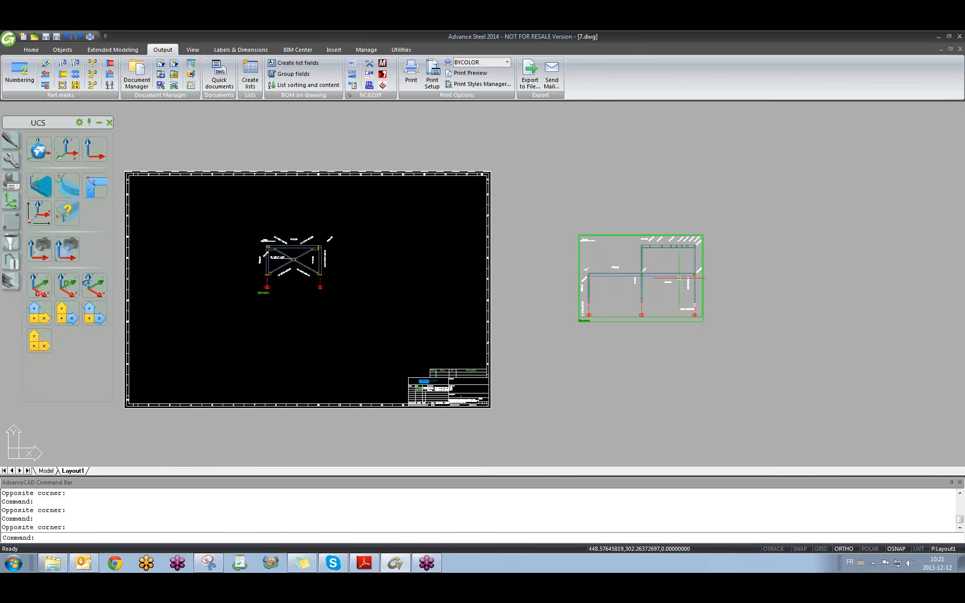
type("m")
key("Return")
left_click(654, 321)
key("Return")
left_click(663, 322)
left_click(429, 325)
Pan and zoom the sheet to frame both elevations and the title block.
scroll(480, 253, "up", 5)
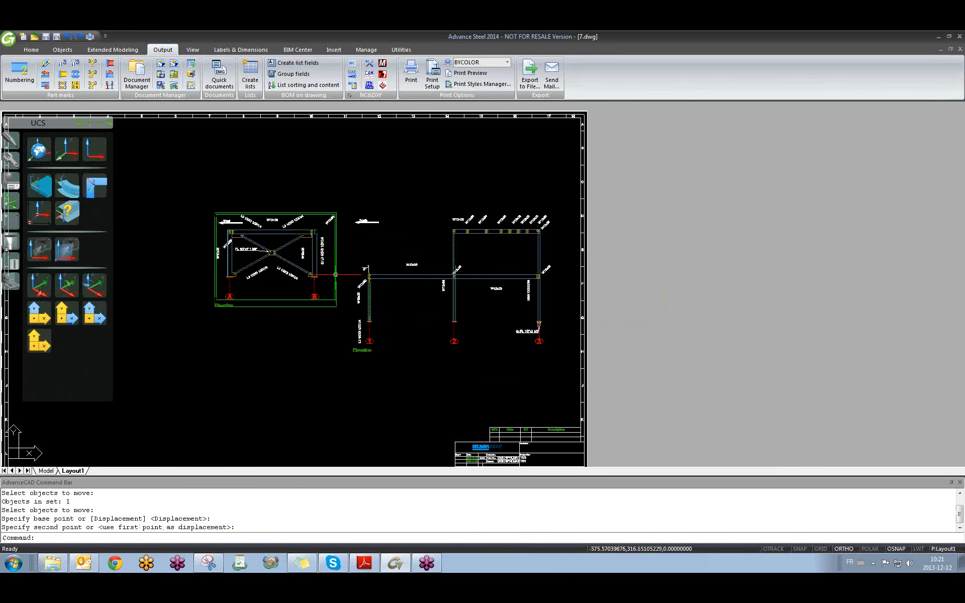
middle_click_drag(480, 253, 525, 287)
middle_click_drag(373, 300, 482, 239)
middle_click_drag(468, 277, 462, 320)
scroll(465, 278, "down", 2)
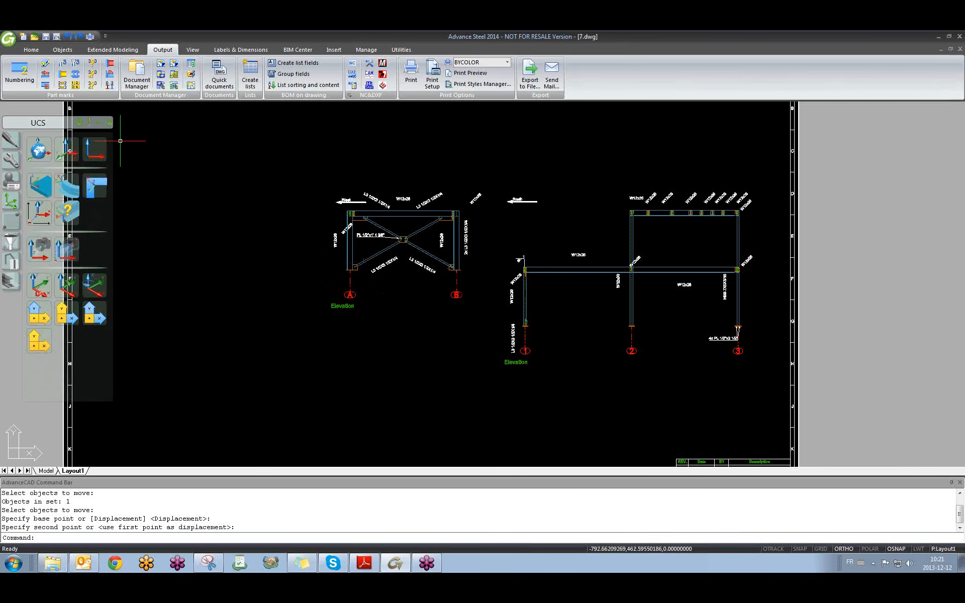
mouse_move(449, 243)
middle_mouse_down()
mouse_move(462, 322)
mouse_move(453, 279)
middle_mouse_up()
scroll(530, 247, "up", 7)
scroll(526, 248, "down", 7)
middle_click_drag(452, 323, 449, 237)
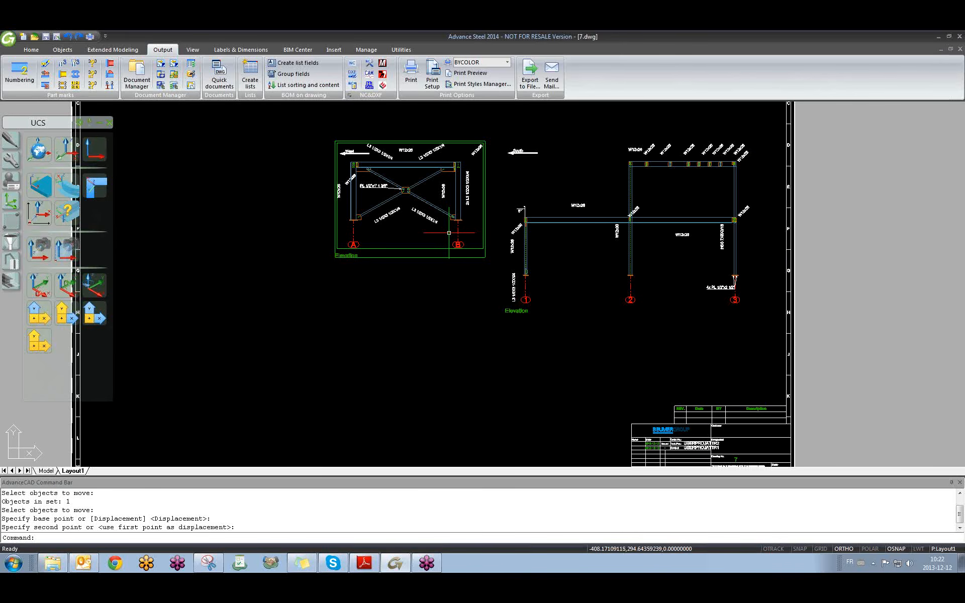
middle_click_drag(402, 223, 405, 243)
Activate the South elevation viewport, pan to its left end, then return to the 01 training.dwg model.
left_click(627, 248)
scroll(627, 247, "up", 4)
middle_click_drag(586, 263, 534, 263)
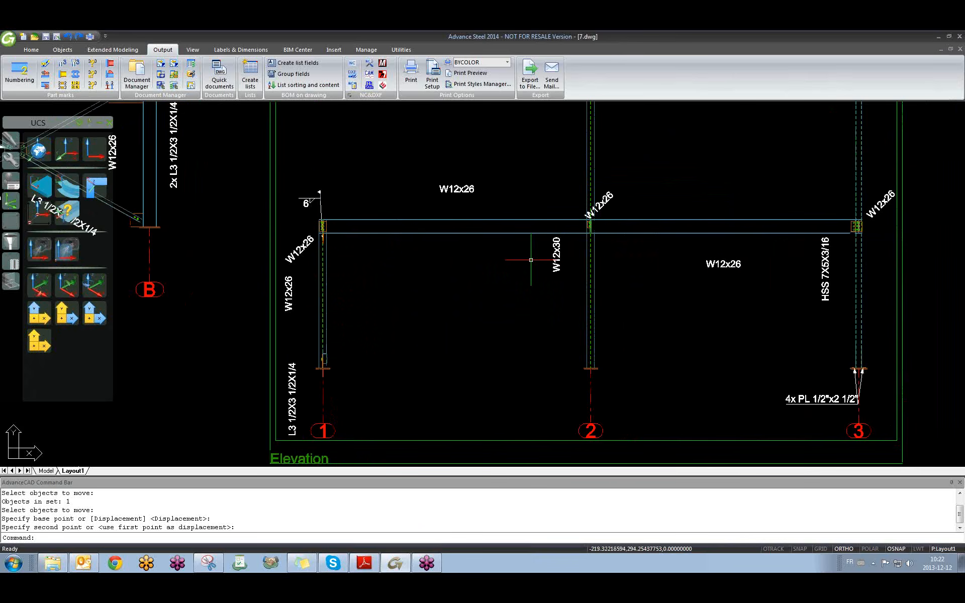
key("ctrl+Tab")
key("Escape")
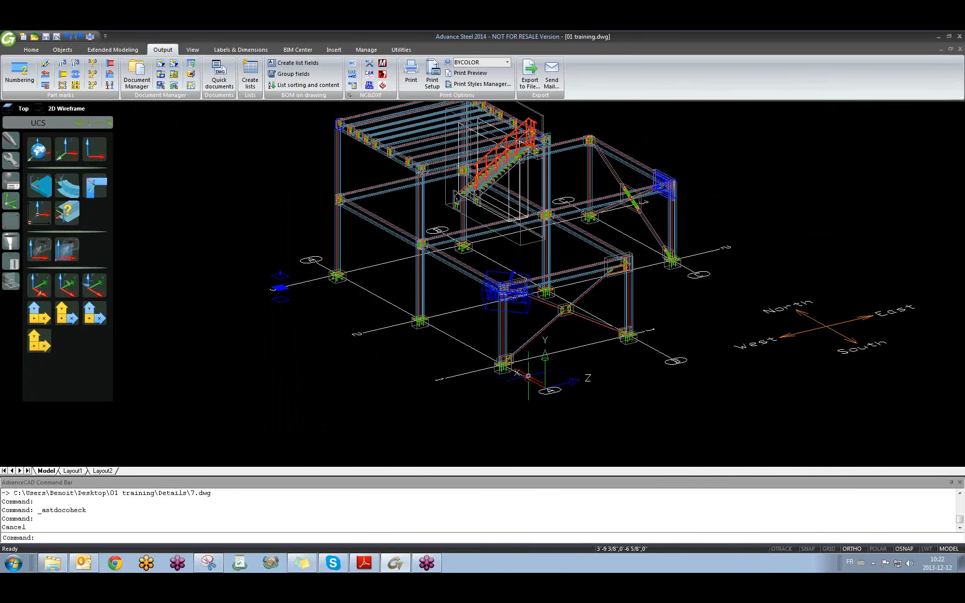
Rotate the UCS about its Y axis twice.
scroll(529, 375, "up", 2)
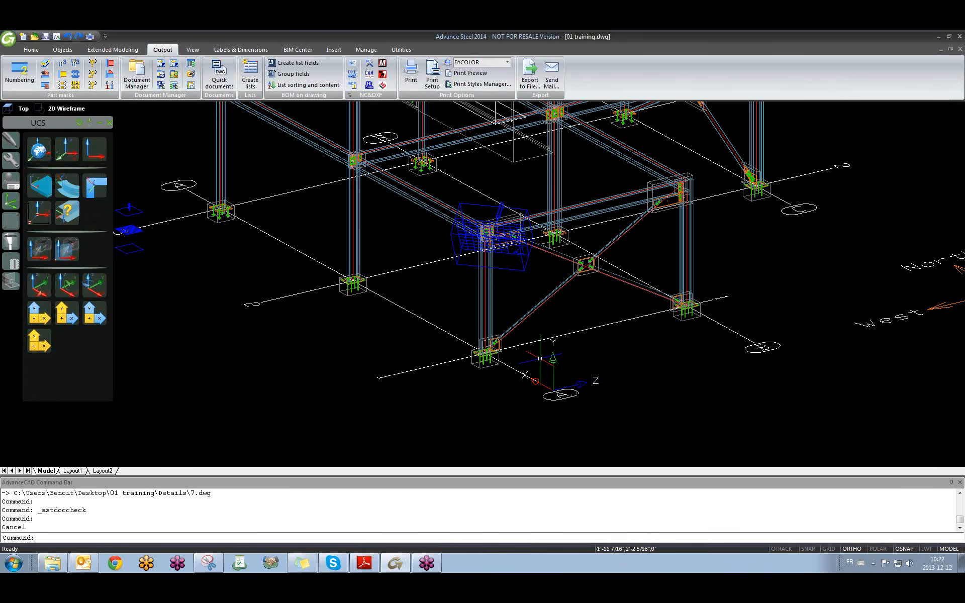
scroll(540, 358, "down", 2)
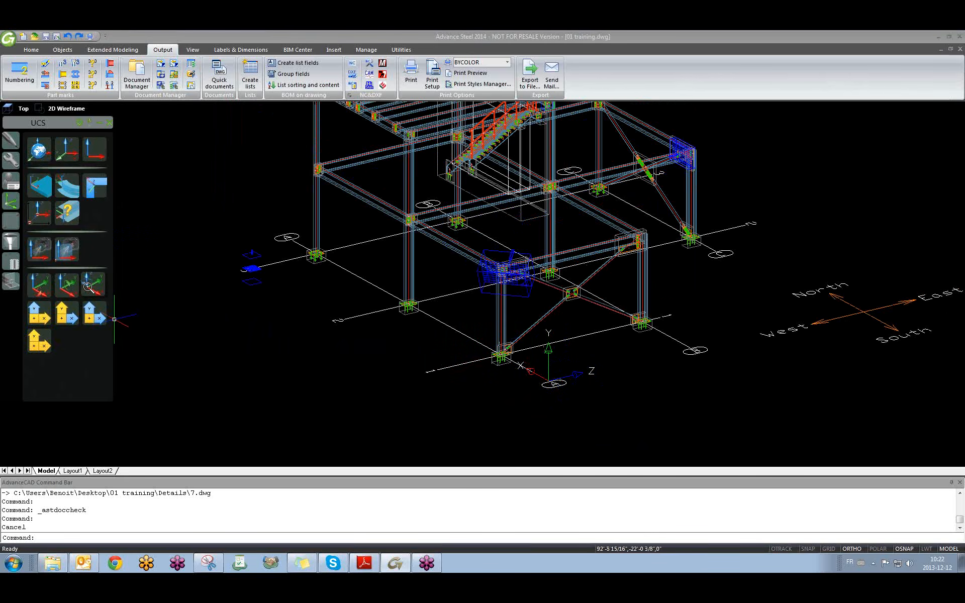
left_click(63, 286)
left_click(63, 287)
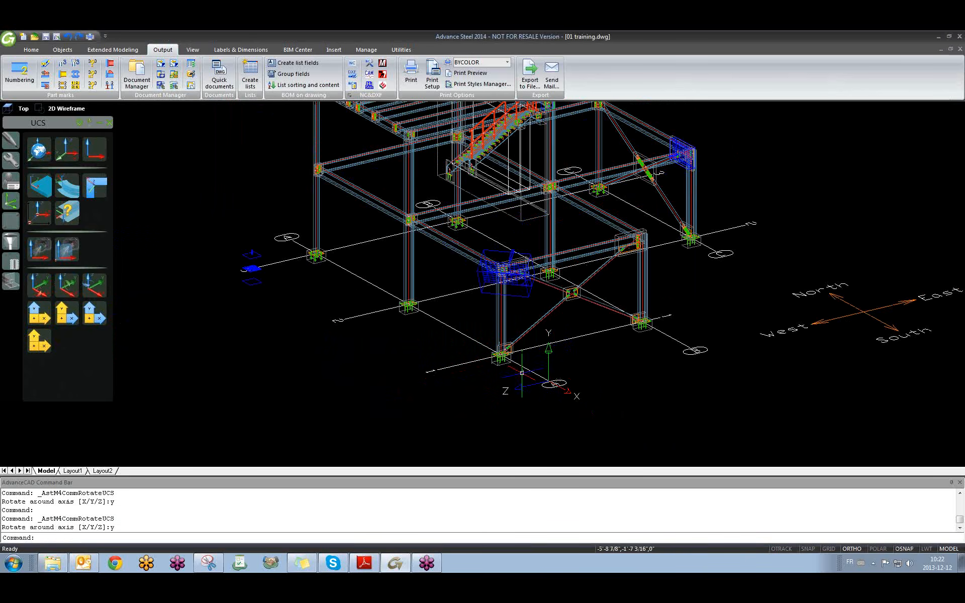
Generate a frame elevation through Quick documents into the existing 7.dwg Elevation drawing.
left_click(207, 71)
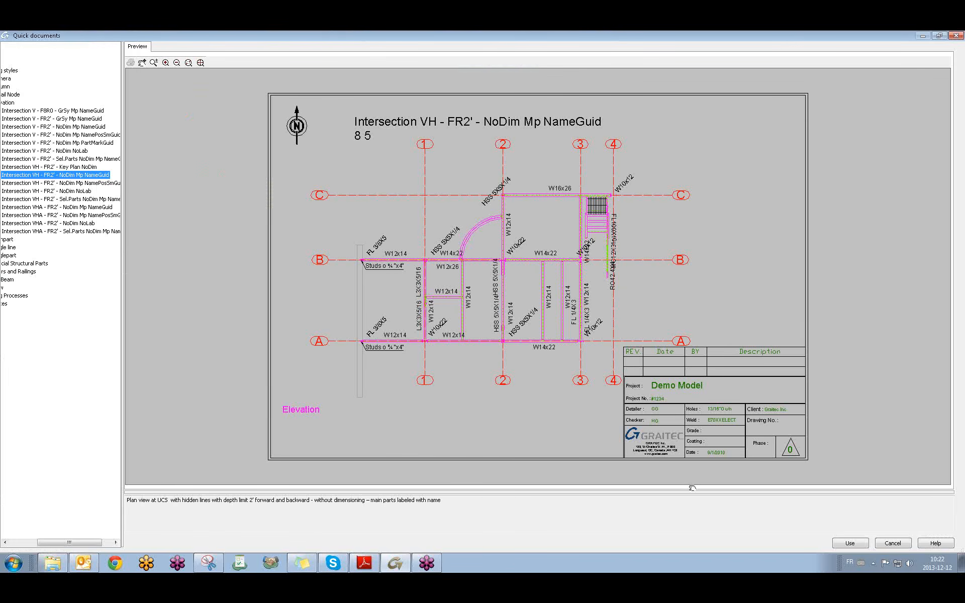
left_click(850, 544)
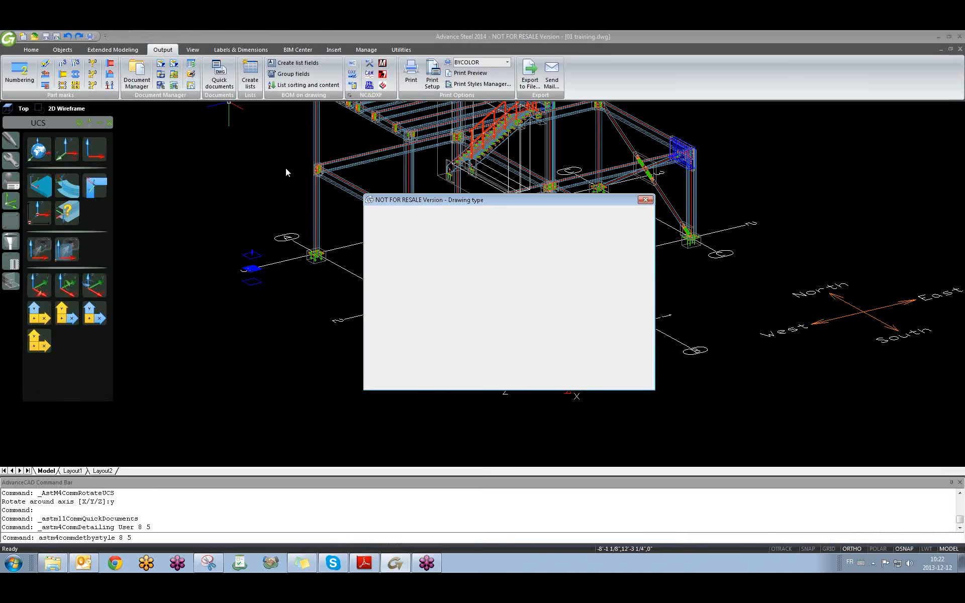
left_click(551, 382)
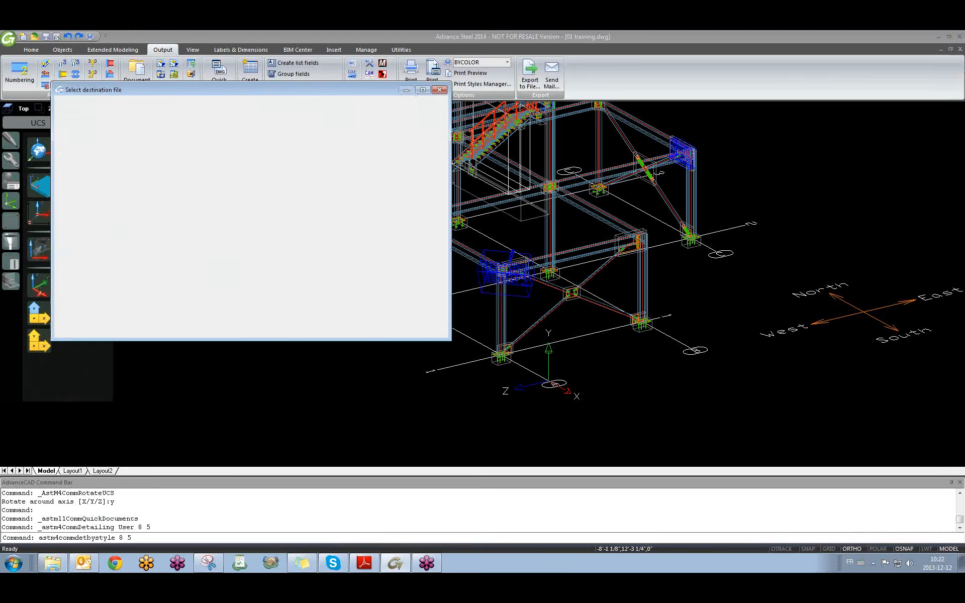
left_click(119, 107)
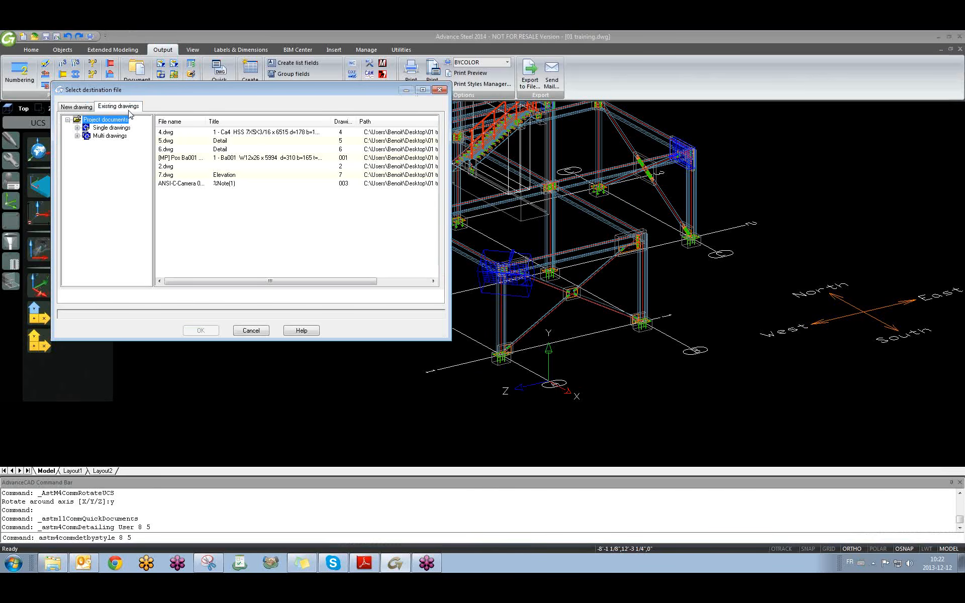
left_click(170, 175)
left_click(200, 332)
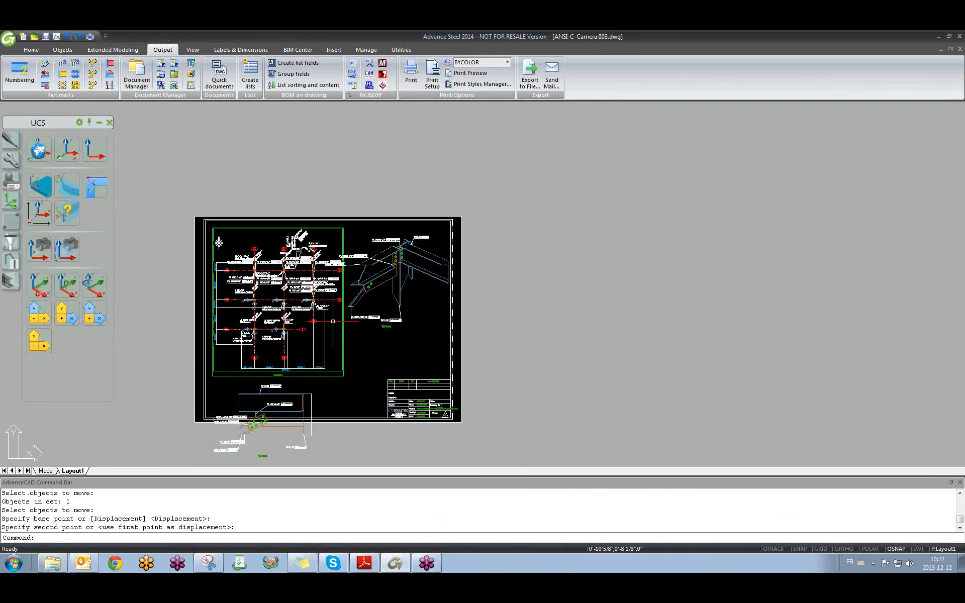
scroll(332, 321, "up", 5)
Move the new elevation view inside the sheet border.
scroll(398, 280, "down", 6)
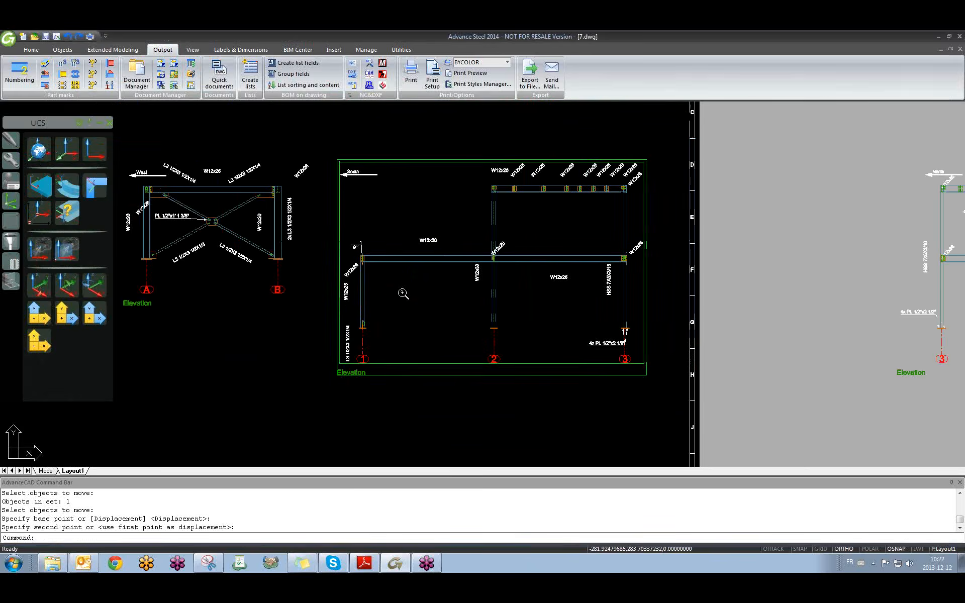
type("m")
key("Return")
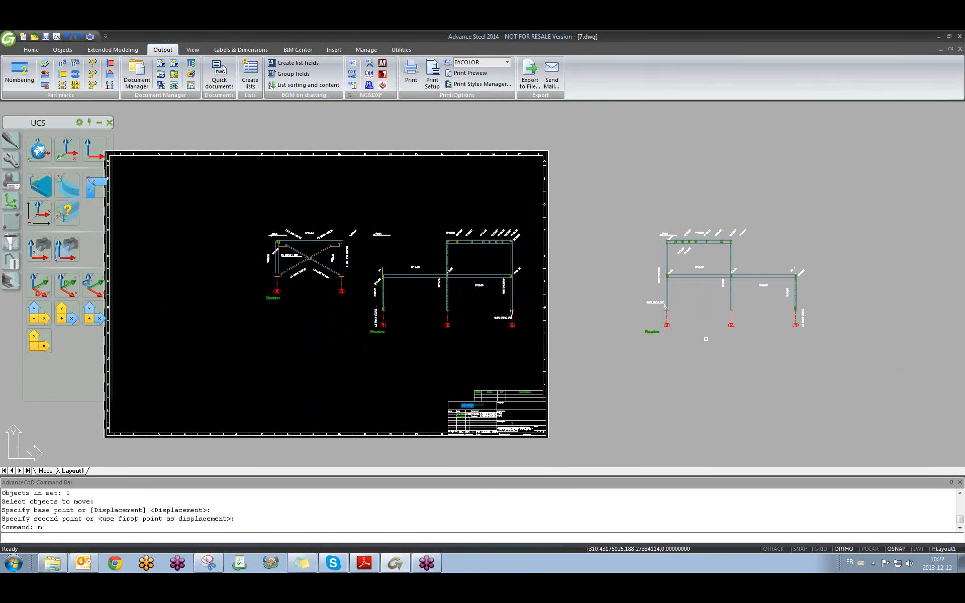
left_click(703, 333)
key("Return")
left_click(713, 301)
left_click(270, 301)
key("Escape")
Shift the left elevation view further left on the sheet.
key("Return")
scroll(277, 290, "up", 8)
key("Escape")
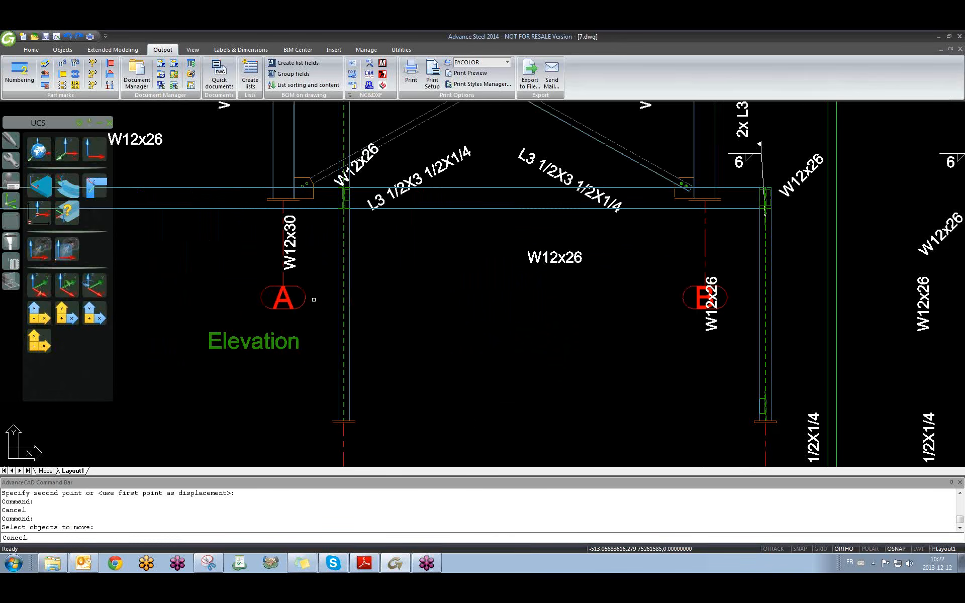
scroll(310, 287, "down", 6)
key("Return")
left_click(423, 353)
key("Return")
left_click(442, 367)
left_click(402, 366)
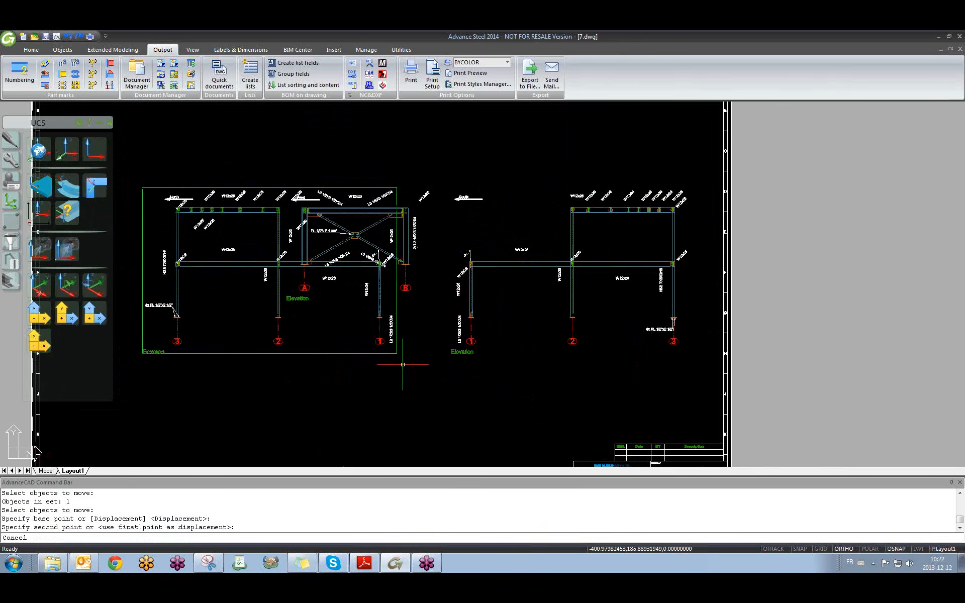
key("Escape")
Move the bracing elevation view below the two frame elevations.
key("Return")
left_click(425, 301)
key("Return")
left_click(423, 276)
scroll(421, 397, "down", 2)
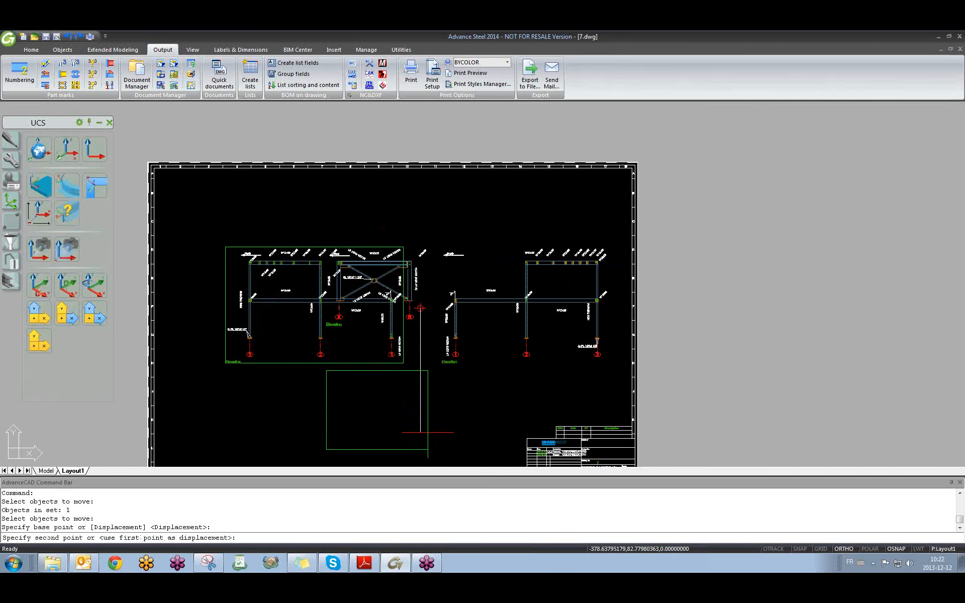
left_click(422, 405)
Begin another move of the left elevation, then cancel it.
key("Return")
left_click(259, 361)
key("Return")
left_click(252, 215)
key("Escape")
Clear stray selection windows while viewing the right elevation.
scroll(431, 273, "up", 1)
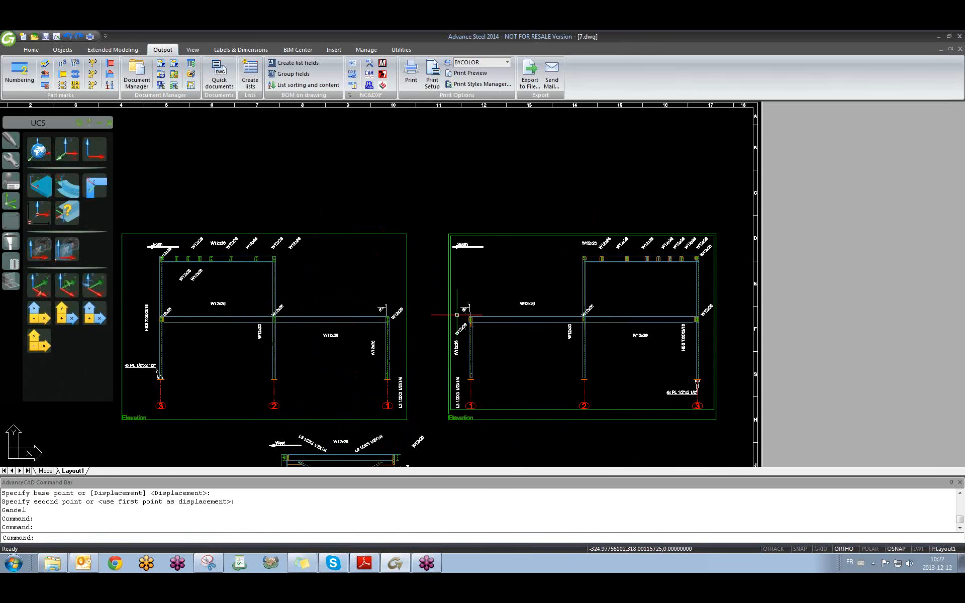
middle_click_drag(425, 323, 451, 291)
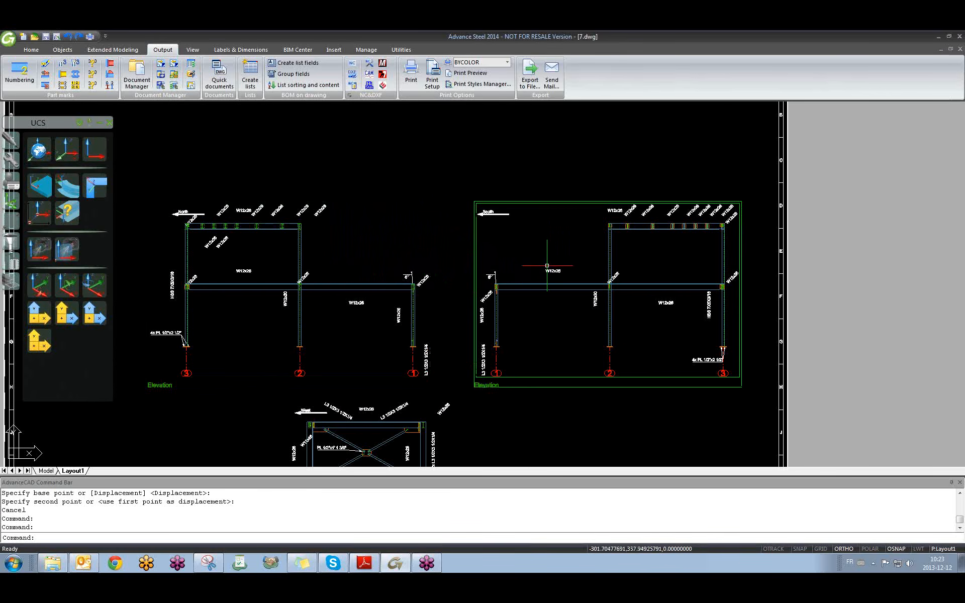
left_click(548, 157)
left_click(507, 141)
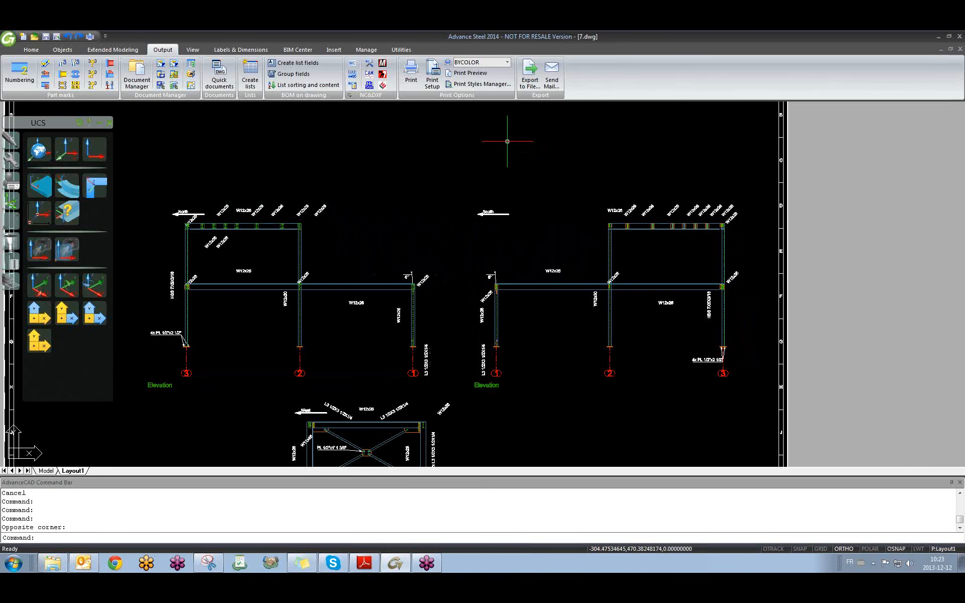
scroll(322, 251, "down", 3)
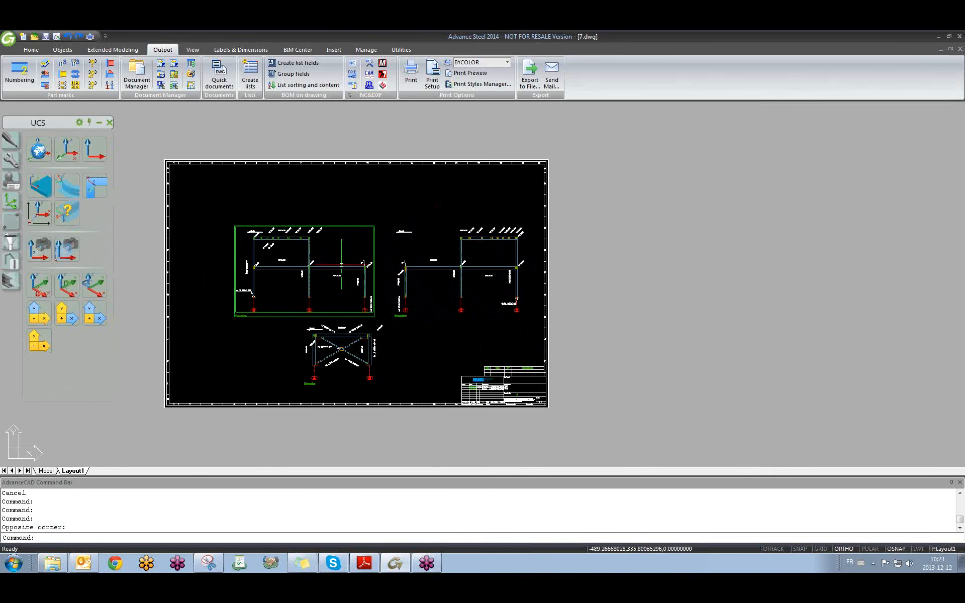
scroll(422, 273, "up", 5)
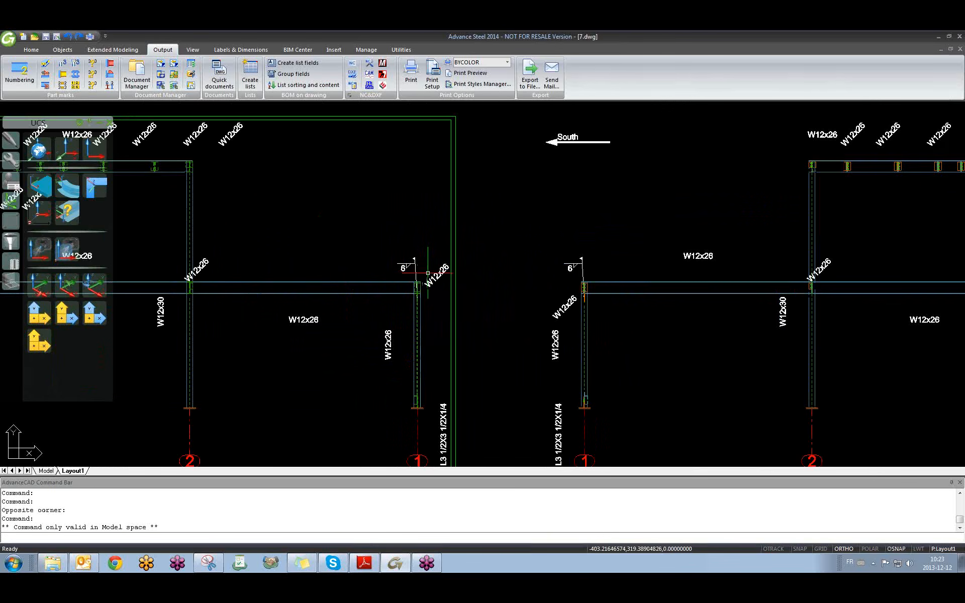
scroll(426, 271, "up", 4)
scroll(455, 283, "down", 6)
left_click(391, 240)
left_click(332, 208)
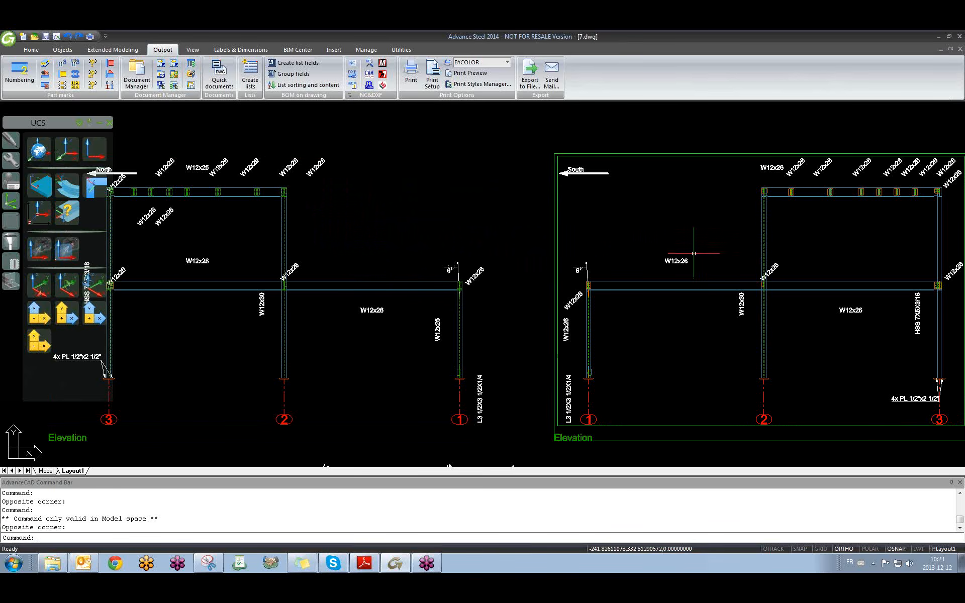
Pan the sheet to frame both elevations and the bracing view.
middle_click_drag(548, 360, 509, 256)
scroll(508, 255, "down", 3)
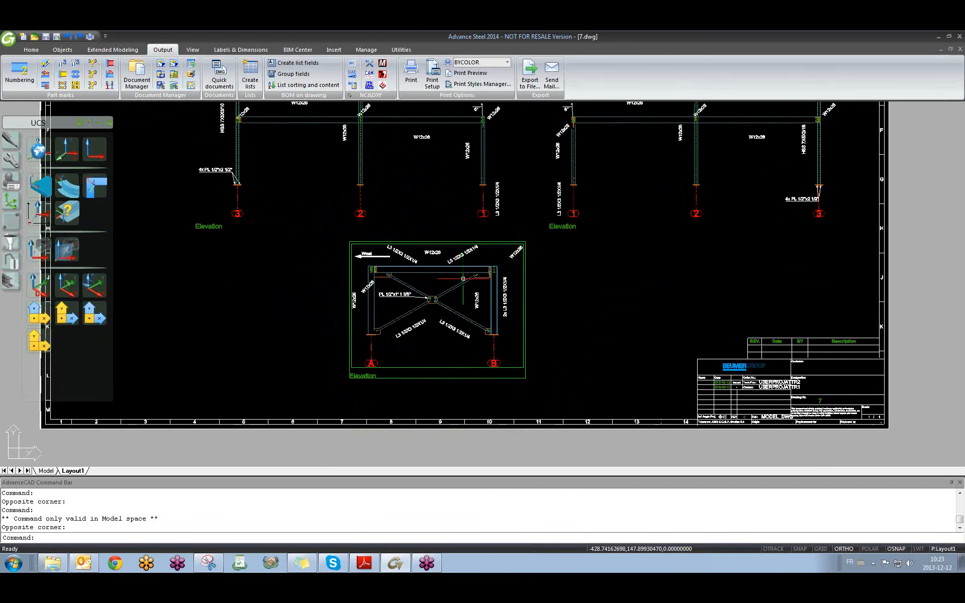
middle_click_drag(588, 235, 548, 263)
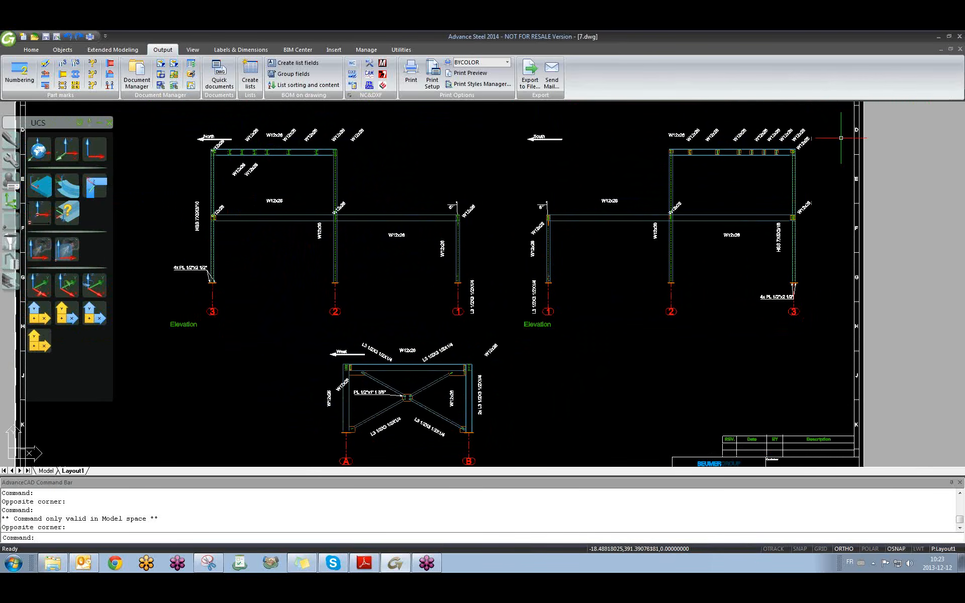
left_click(952, 111)
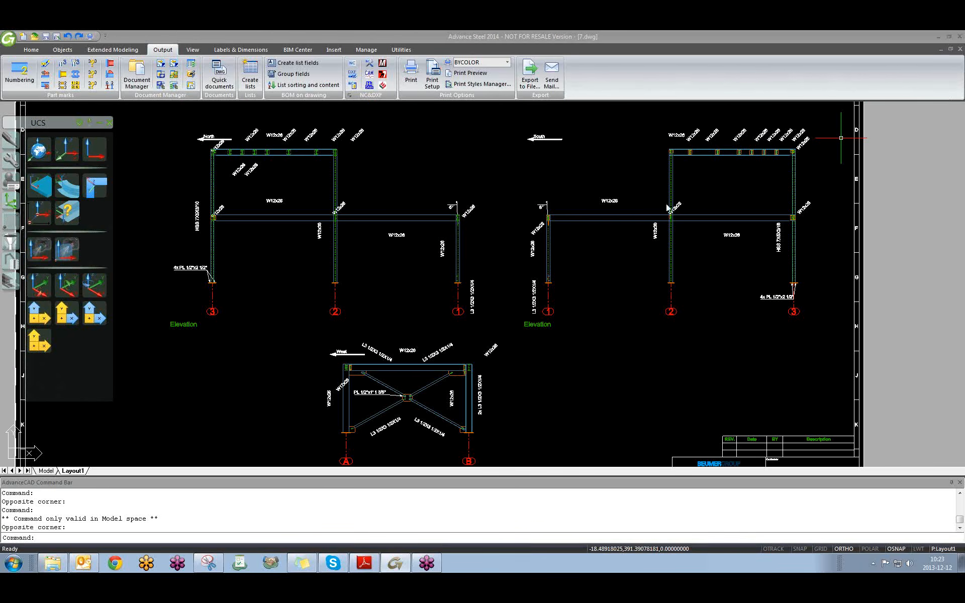
middle_click_drag(586, 308, 553, 316)
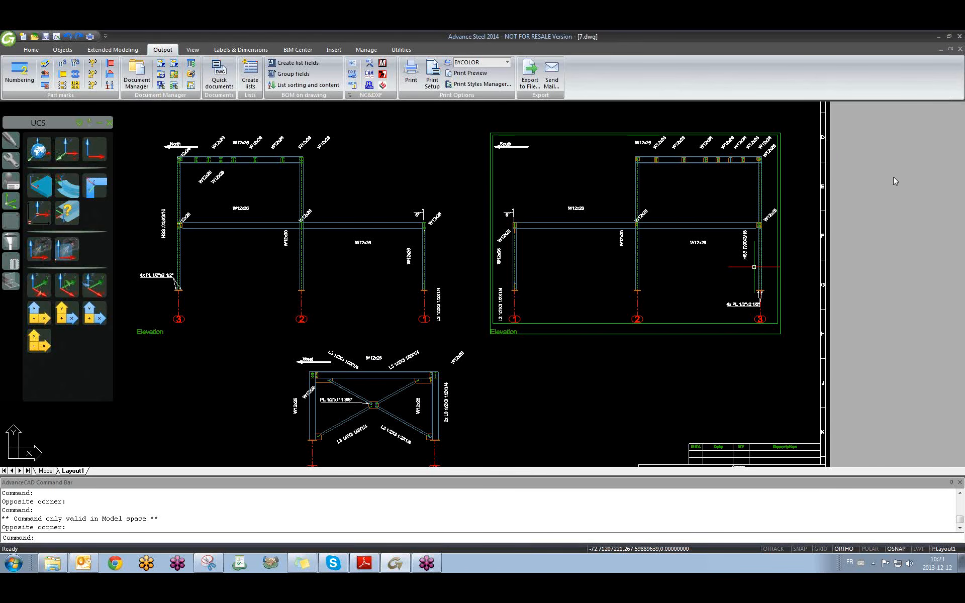
left_click(761, 381)
left_click(735, 376)
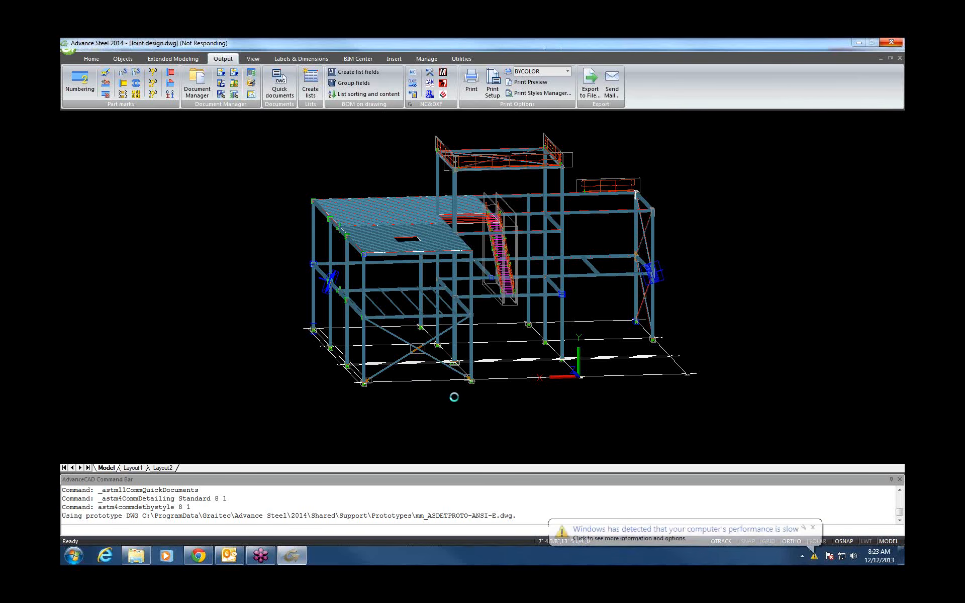
left_click(812, 527)
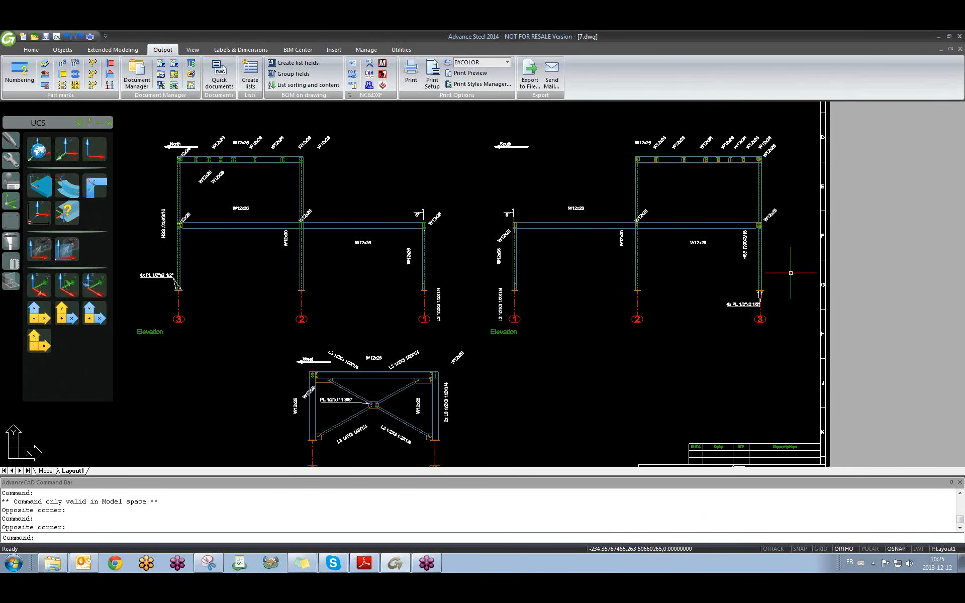
left_click(560, 254)
left_click(555, 256)
Clear the selection and open the Quick documents catalogue of drawing styles.
left_click(387, 260)
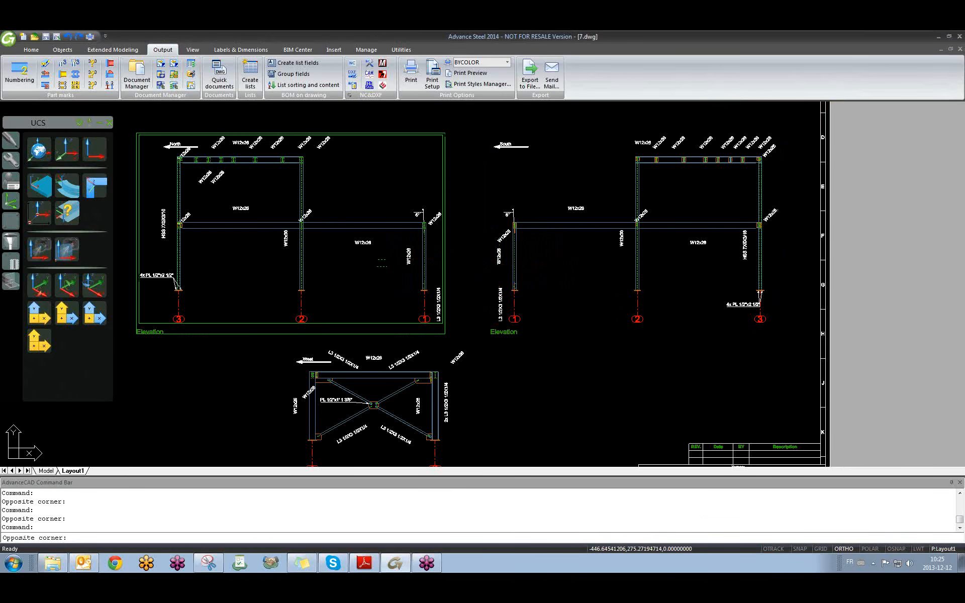
left_click(346, 277)
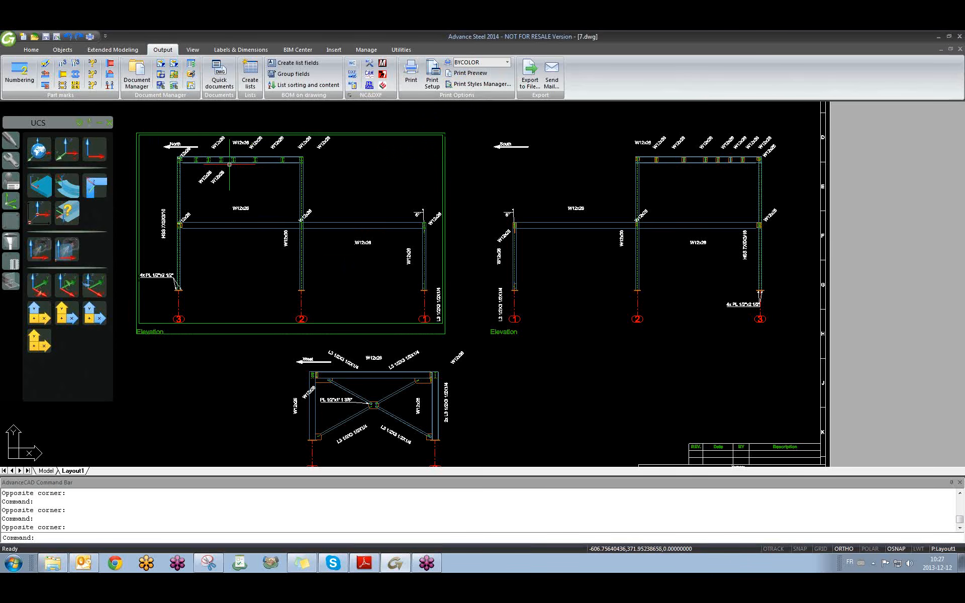
left_click(215, 80)
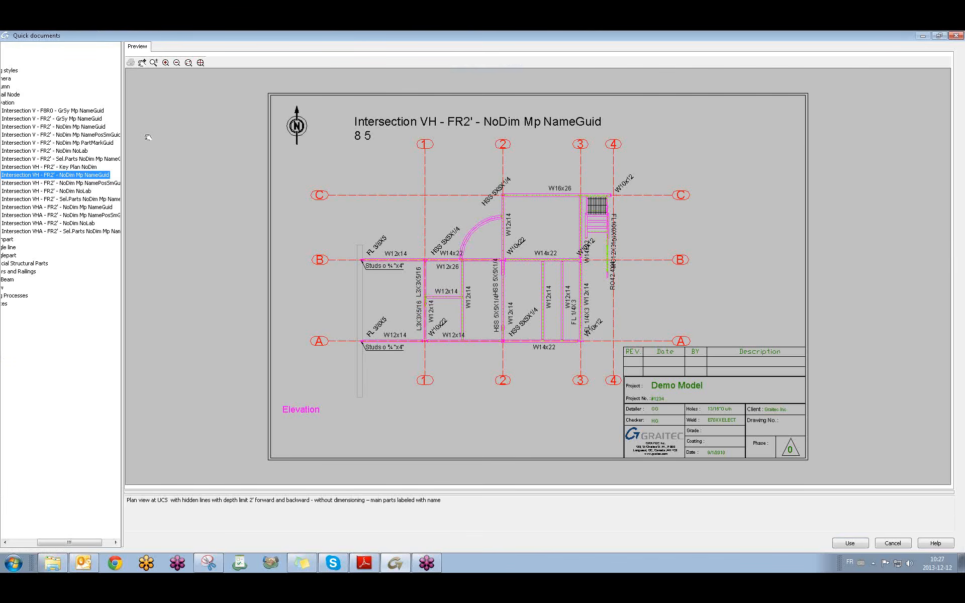
Widen the Quick documents style tree to read the full style names.
left_click_drag(123, 176, 188, 176)
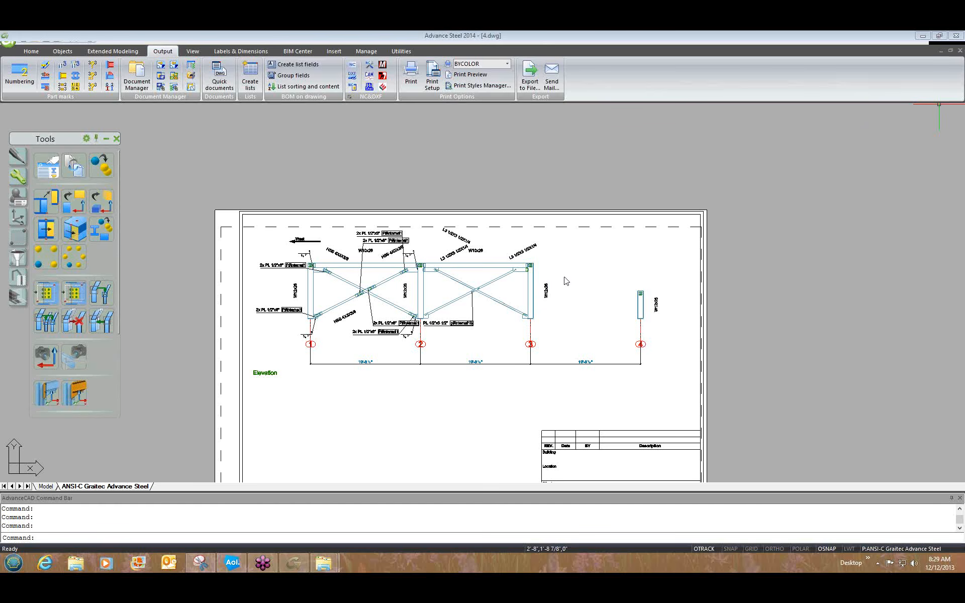
left_click(813, 322)
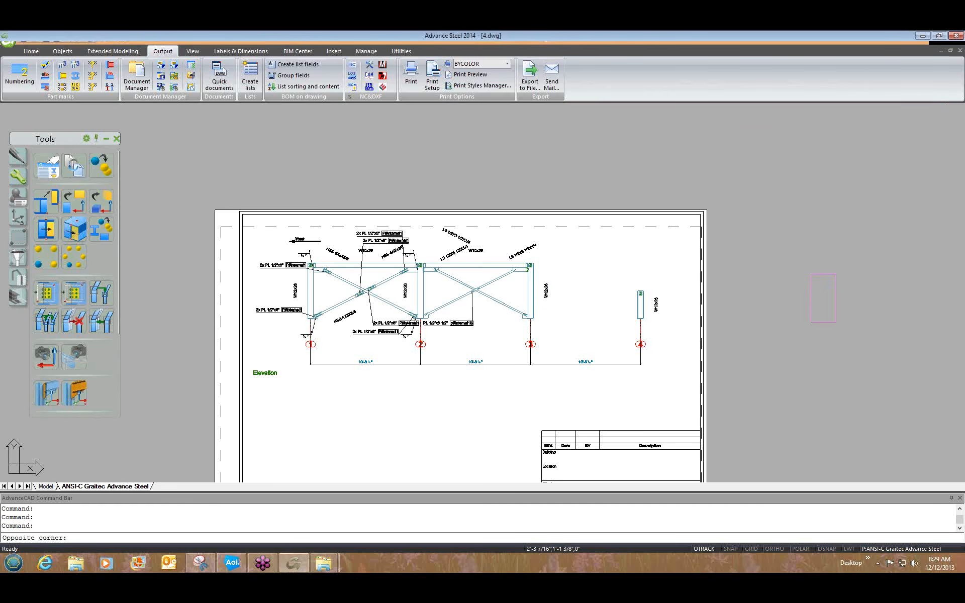
left_click(846, 266)
scroll(834, 301, "down", 2)
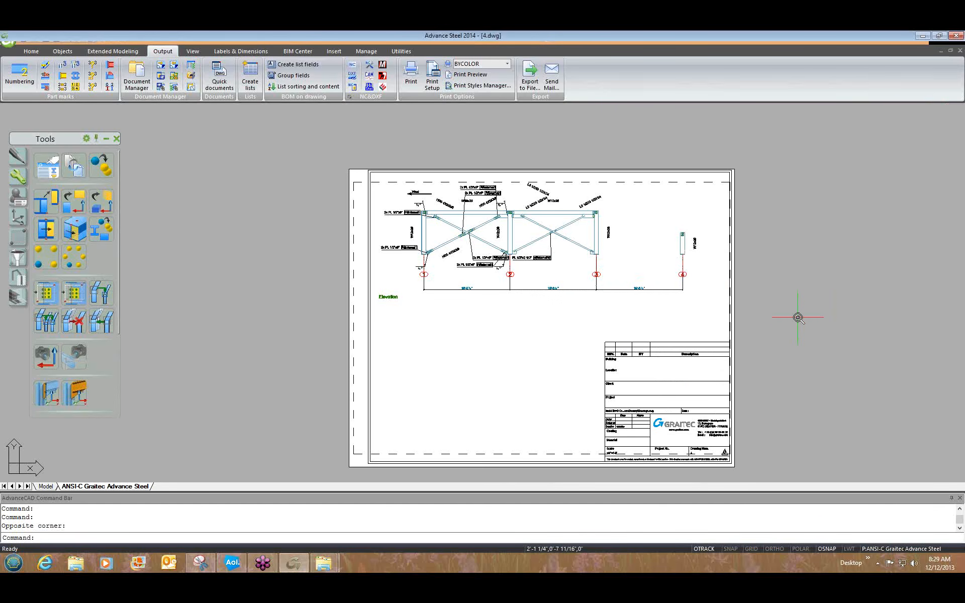
scroll(798, 318, "up", 2)
scroll(797, 321, "down", 1)
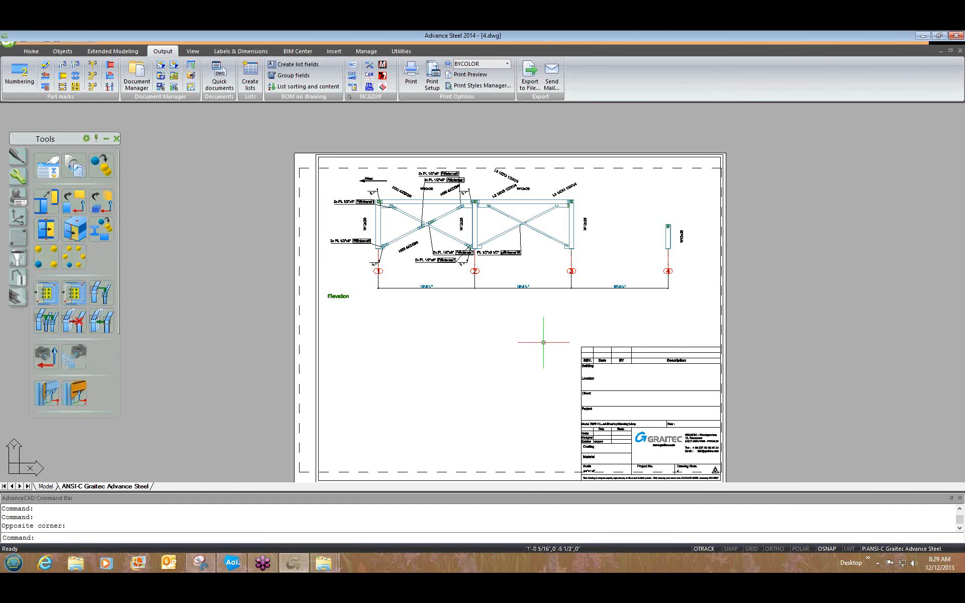
scroll(327, 297, "up", 3)
scroll(372, 324, "up", 3)
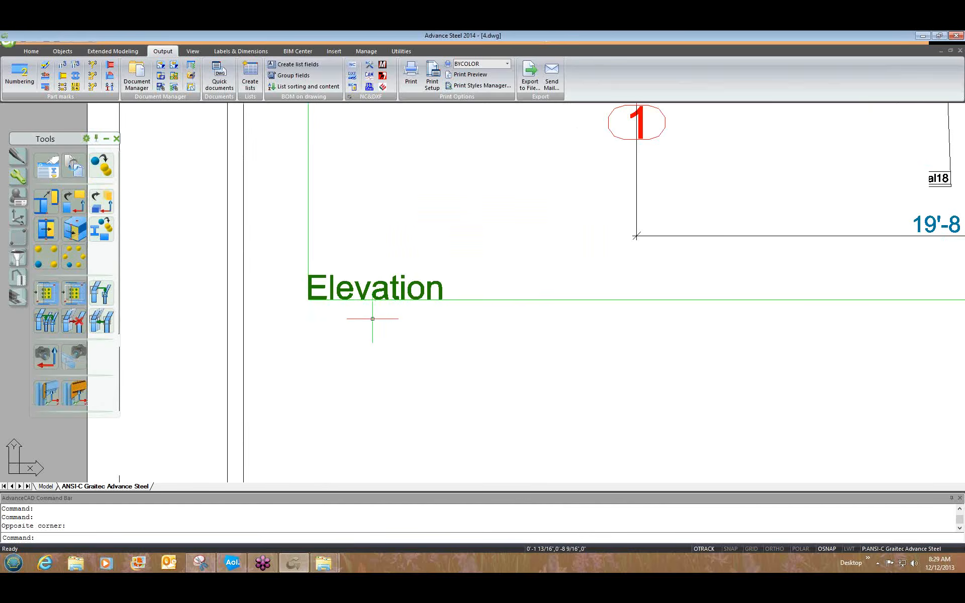
scroll(371, 321, "down", 6)
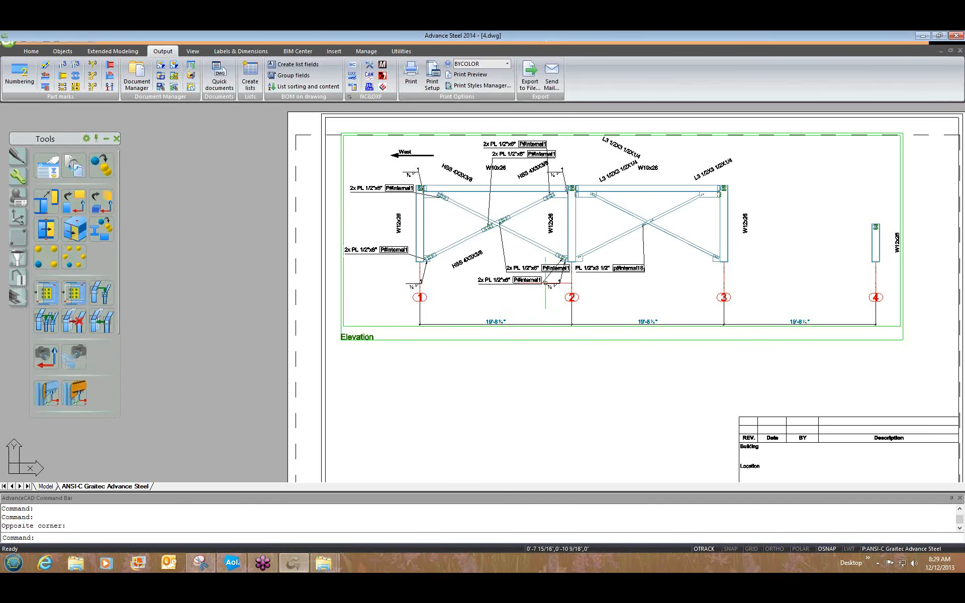
scroll(536, 291, "down", 2)
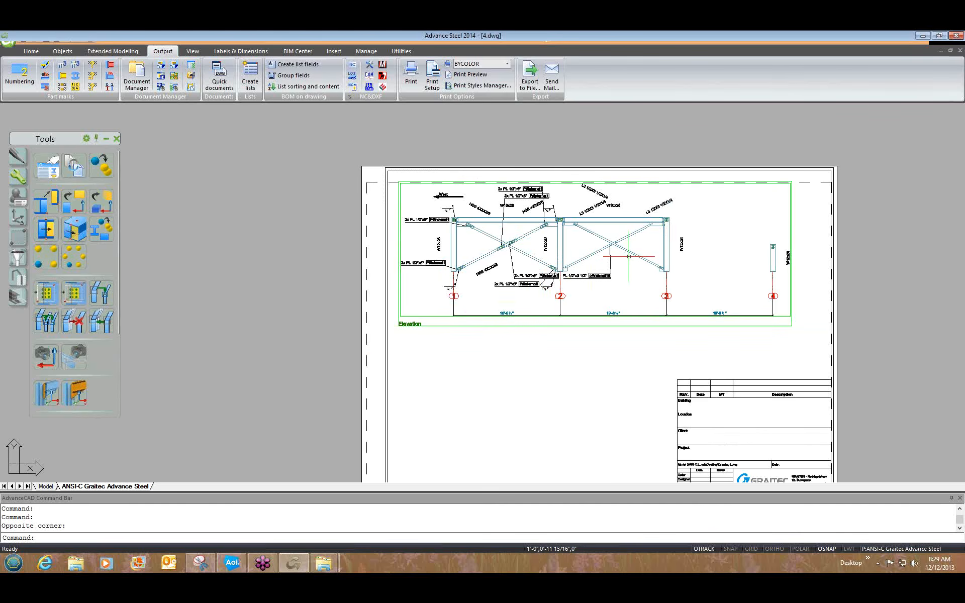
scroll(591, 263, "up", 2)
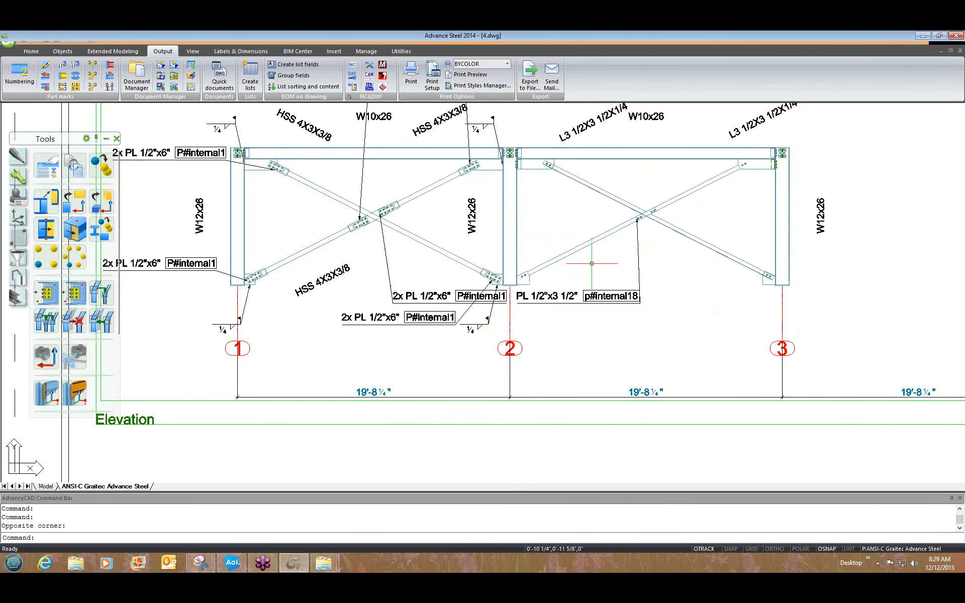
Zoom out to view the full layout.
scroll(585, 297, "down", 2)
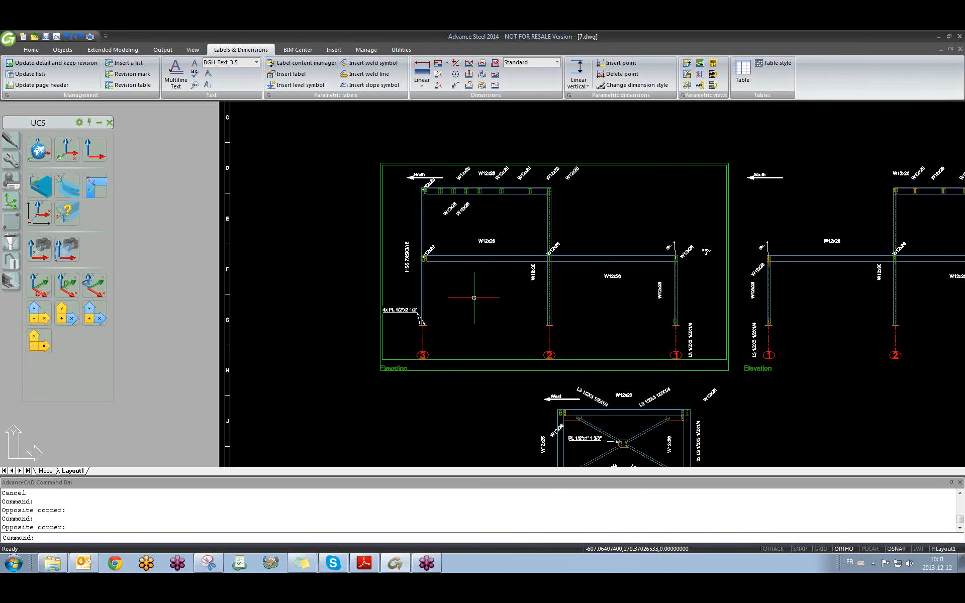
scroll(474, 298, "down", 4)
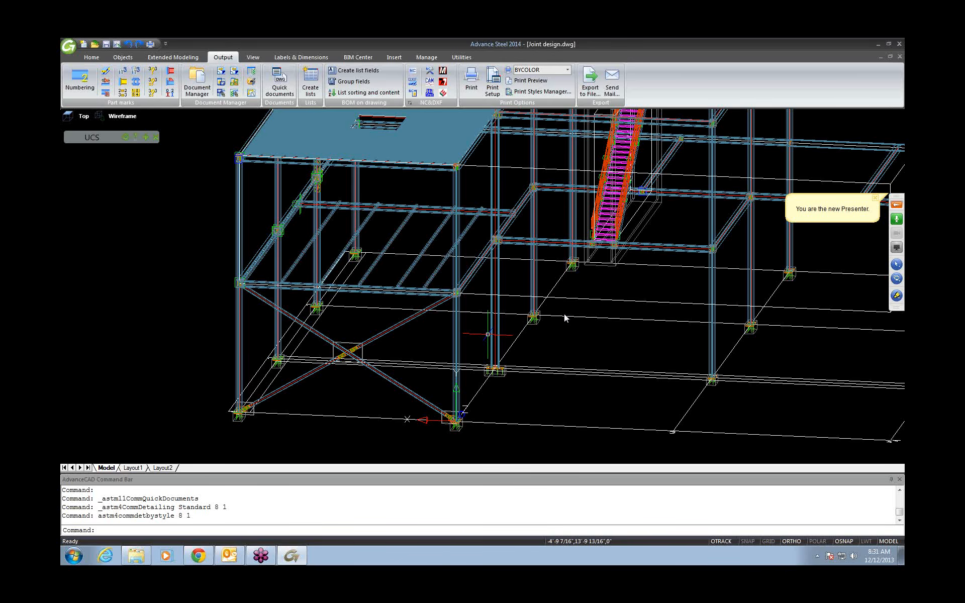
Zoom onto a column base connection, orbit around it, then zoom back out to the full model.
scroll(565, 317, "up", 10)
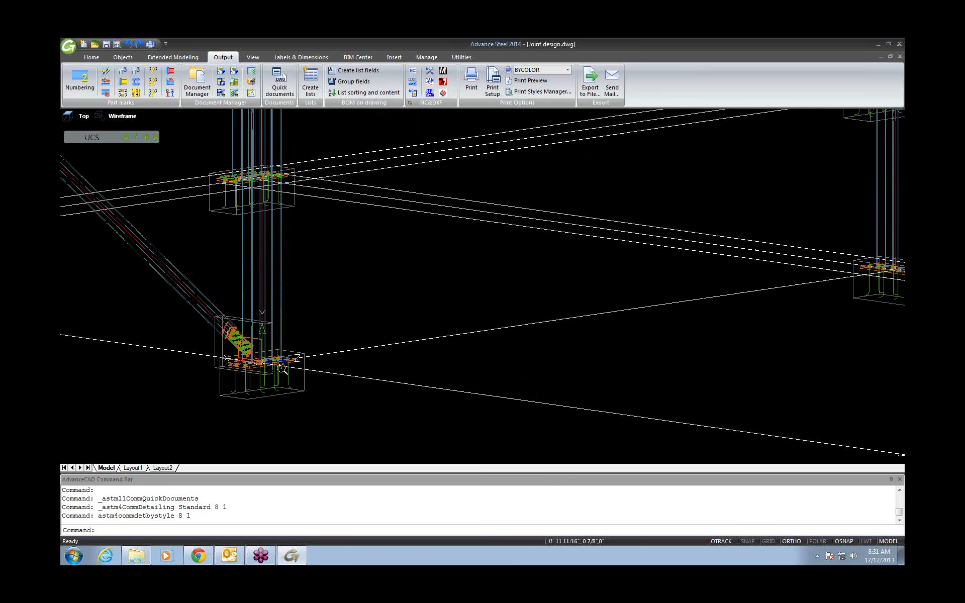
scroll(283, 369, "up", 3)
middle_click_drag(282, 370, 386, 425, "shift")
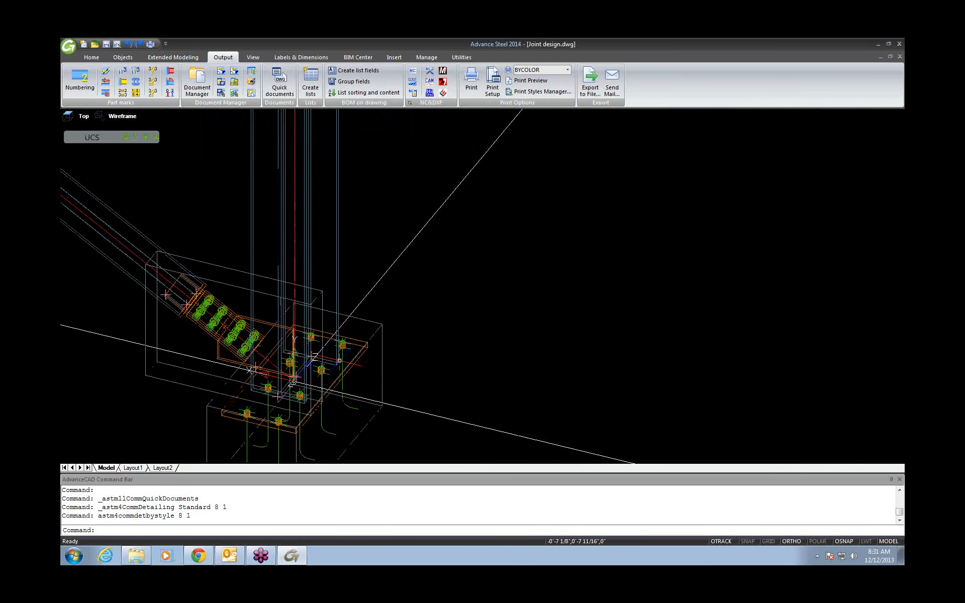
scroll(338, 380, "down", 6)
scroll(338, 380, "down", 5)
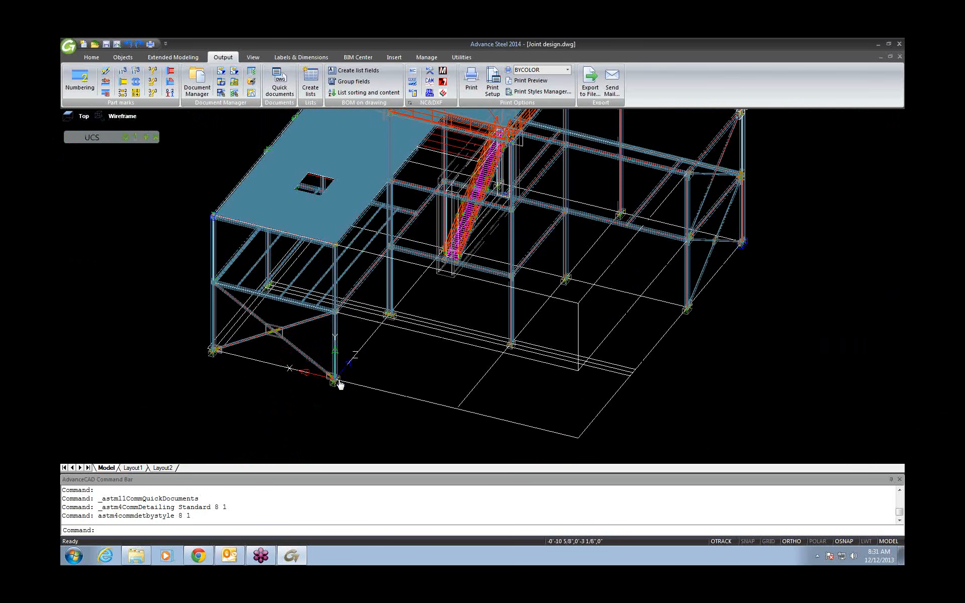
scroll(339, 383, "down", 3)
Pick the 'Intersection V - FR2' - NoDim Mp NameGuid' elevation style in Quick documents and use it.
left_click(276, 91)
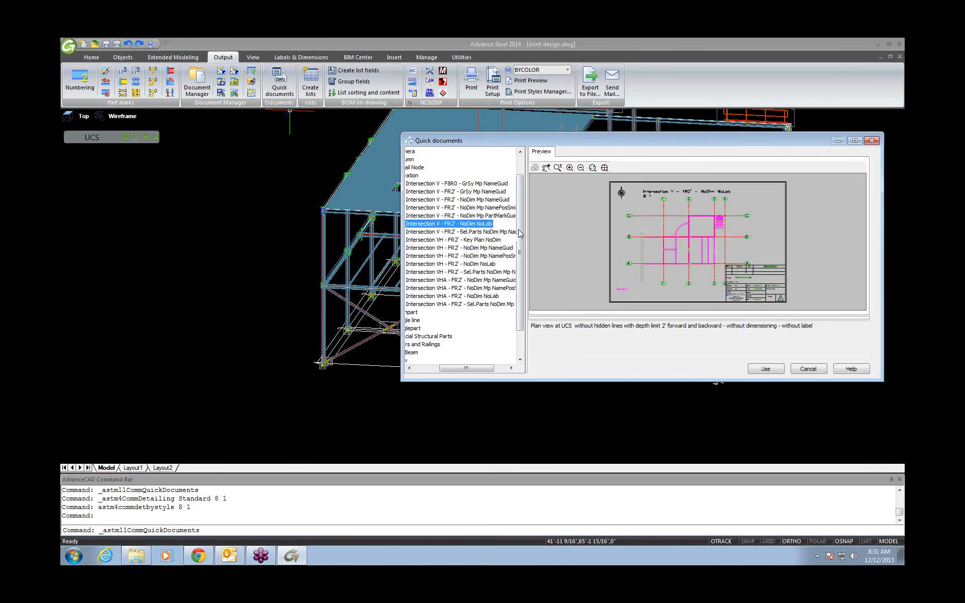
left_click_drag(529, 231, 586, 241)
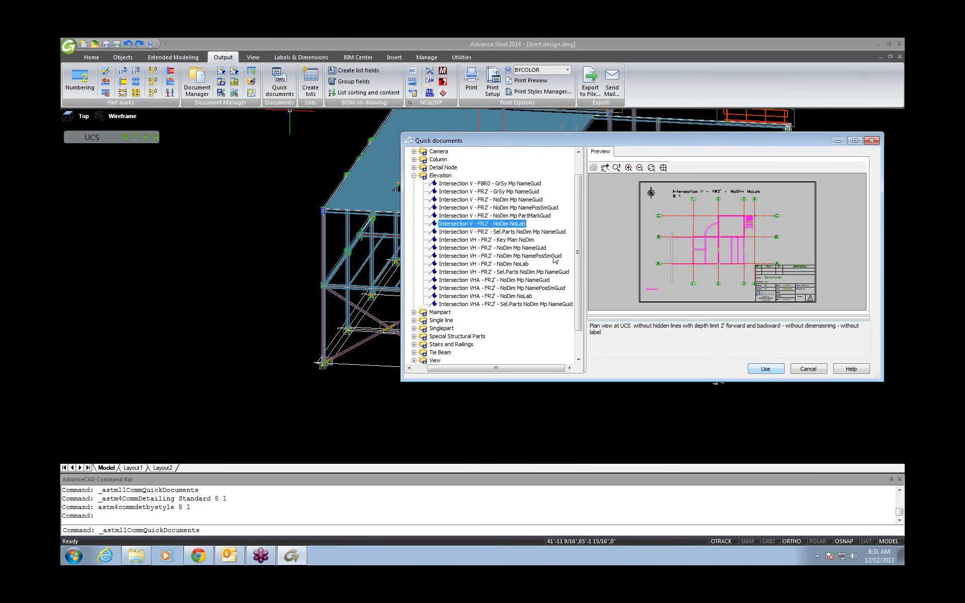
left_click(525, 217)
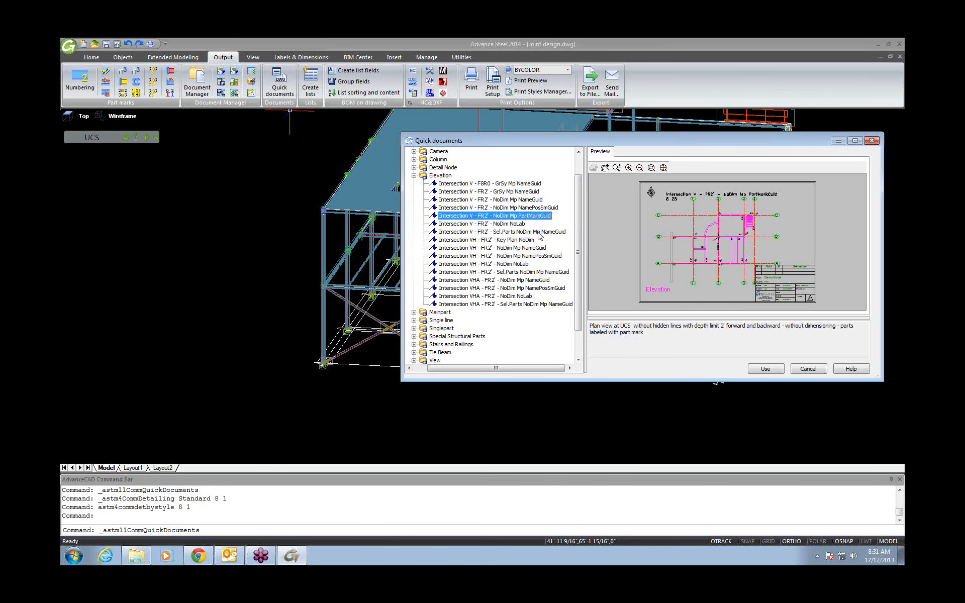
left_click(519, 200)
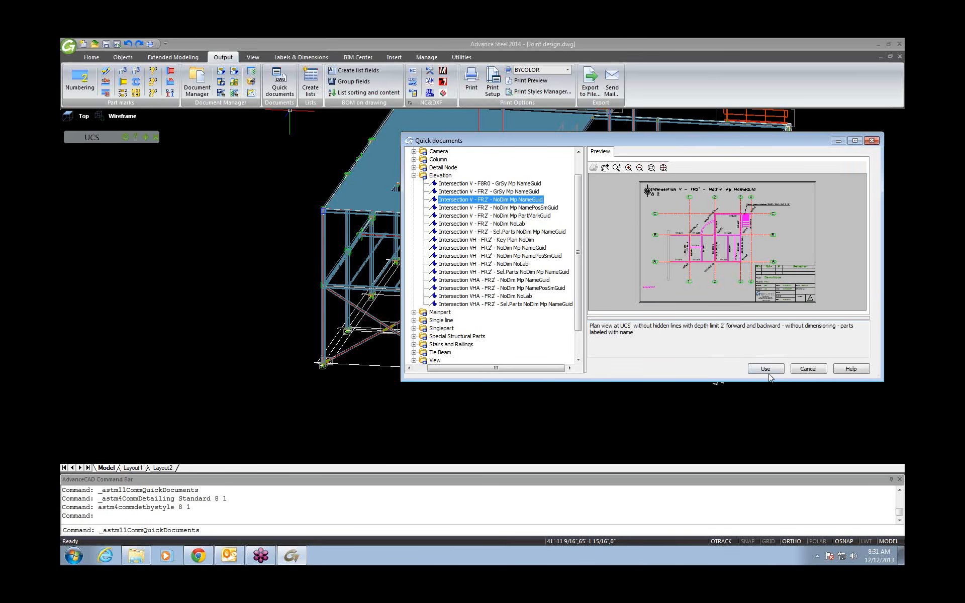
left_click(772, 369)
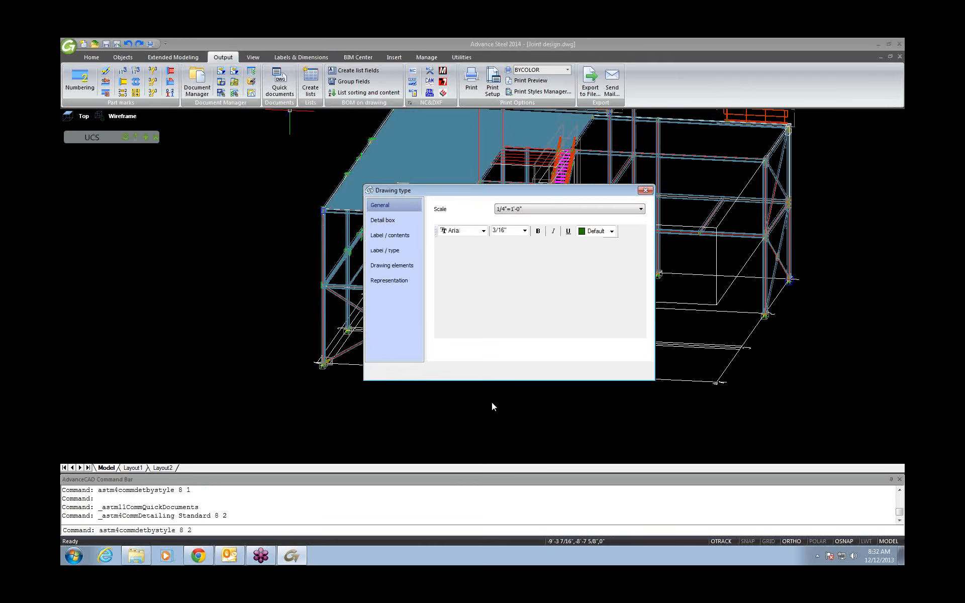
Accept the Drawing type settings and create the elevation as new drawing 7.
left_click(551, 372)
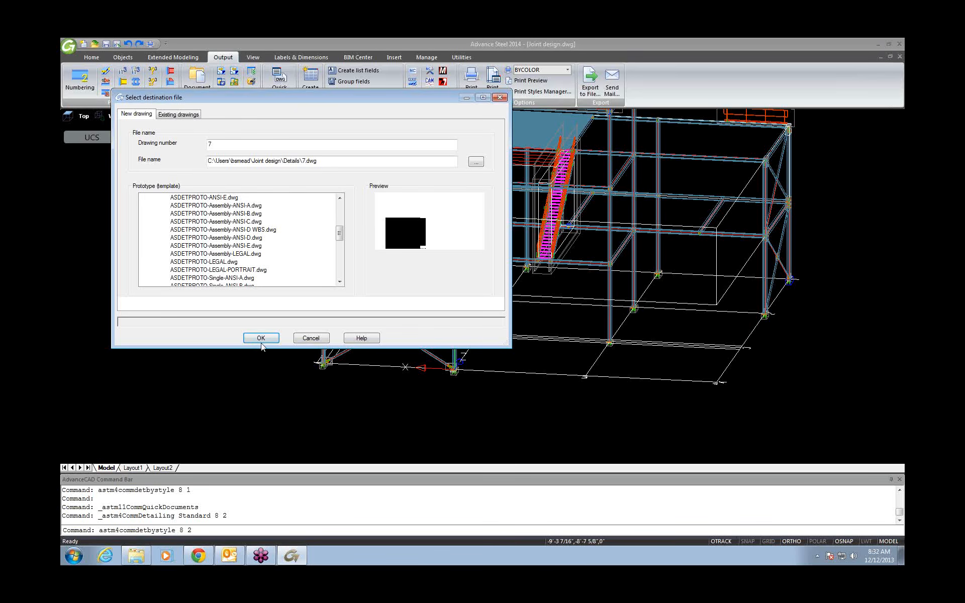
left_click(265, 338)
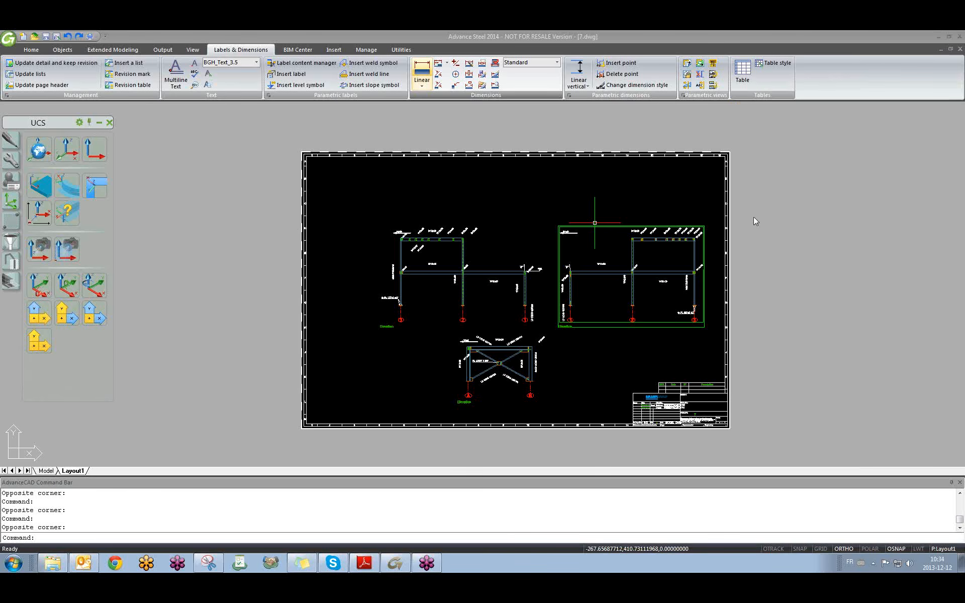
Bring the CAD window showing the 7.dwg sheet back into focus.
left_click(826, 110)
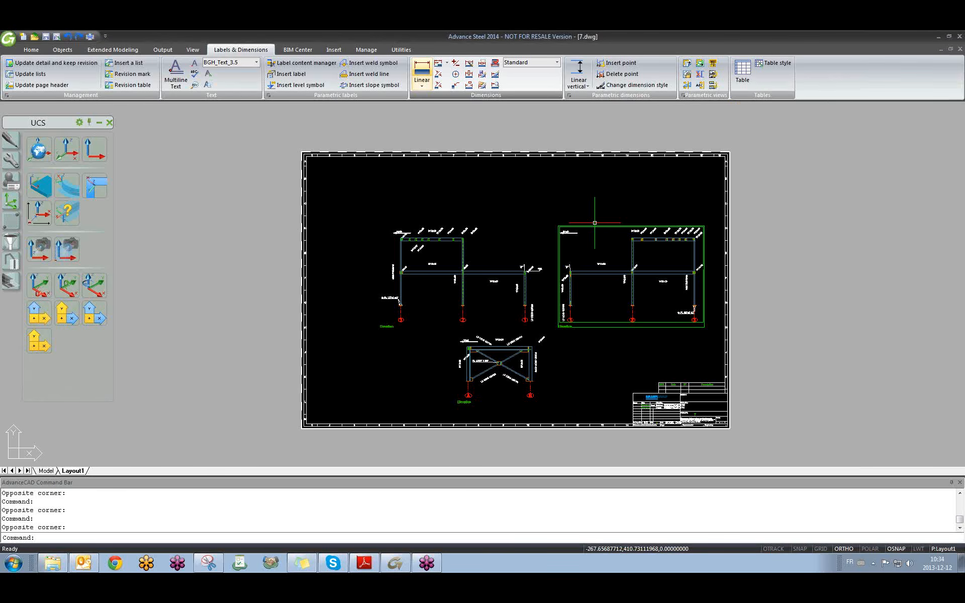
Back in the 01 training model, delete the two existing level symbols.
key("ctrl+Tab")
scroll(507, 337, "up", 6)
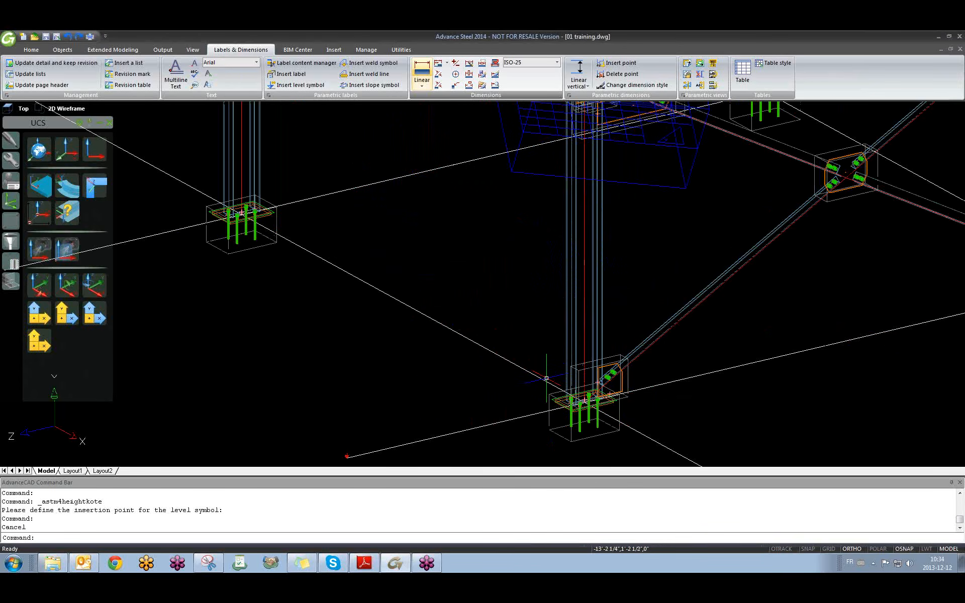
left_click(351, 321)
left_click(408, 389)
key("Delete")
scroll(524, 267, "down", 5)
scroll(538, 266, "up", 10)
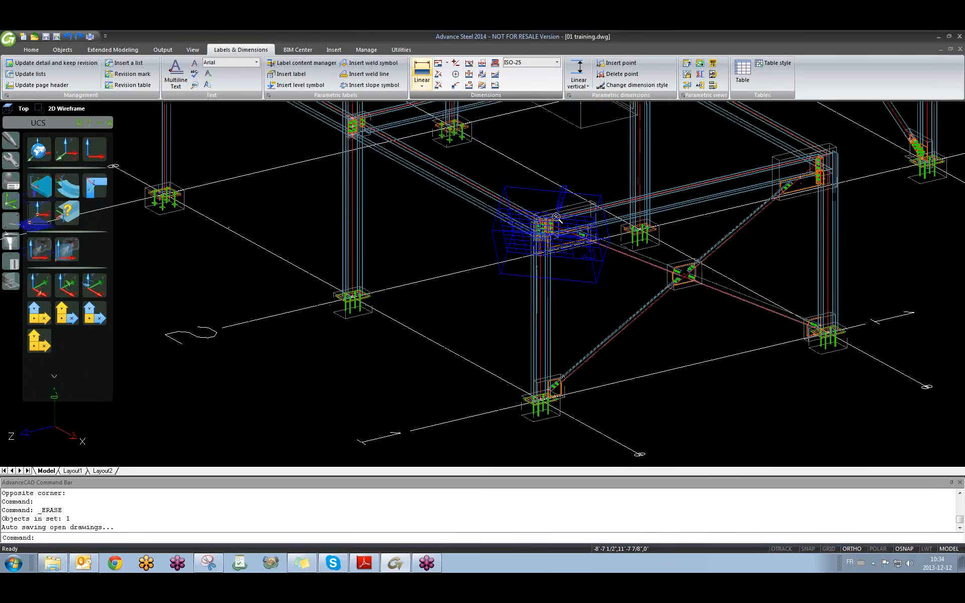
left_click(444, 262)
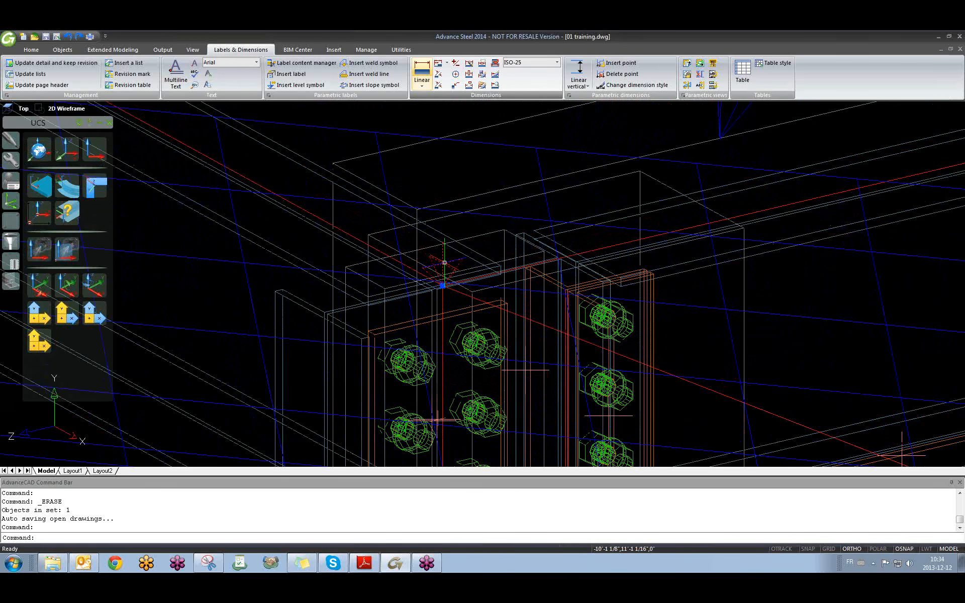
key("Delete")
Zoom out to the whole frame, then in on the lower frame, base plates and grid lines.
scroll(456, 273, "down", 10)
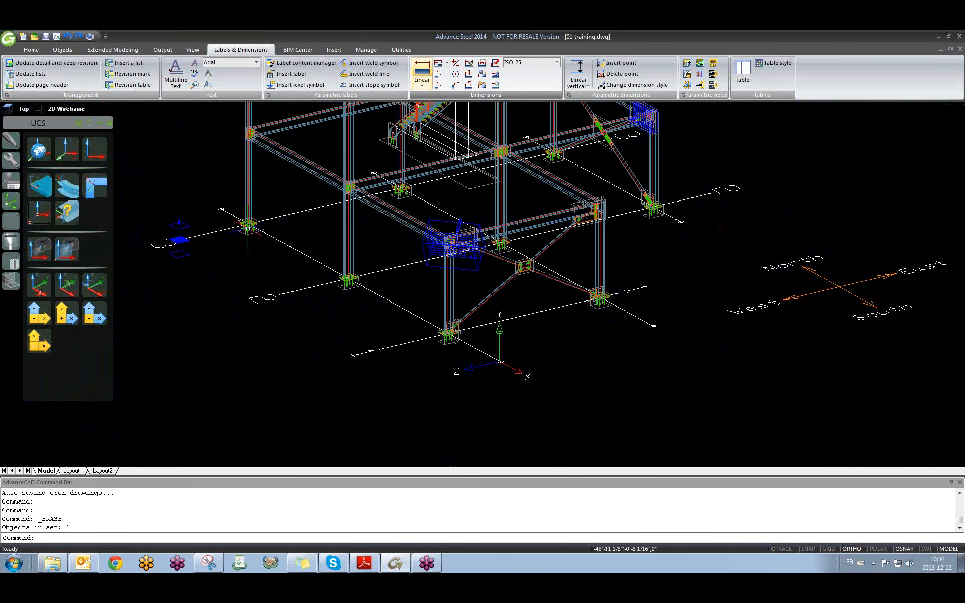
scroll(220, 207, "up", 10)
scroll(254, 287, "down", 5)
scroll(255, 288, "down", 6)
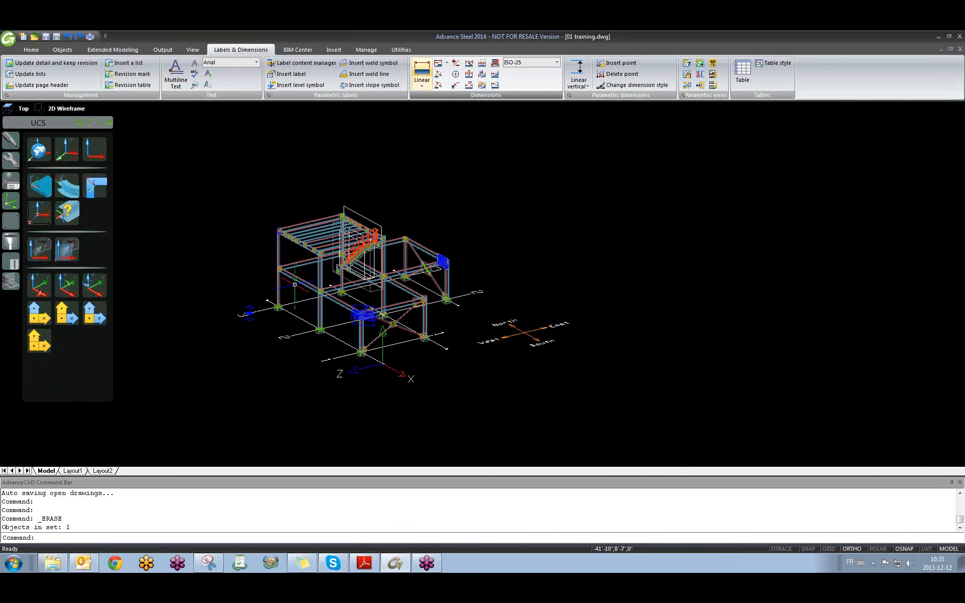
scroll(296, 285, "up", 4)
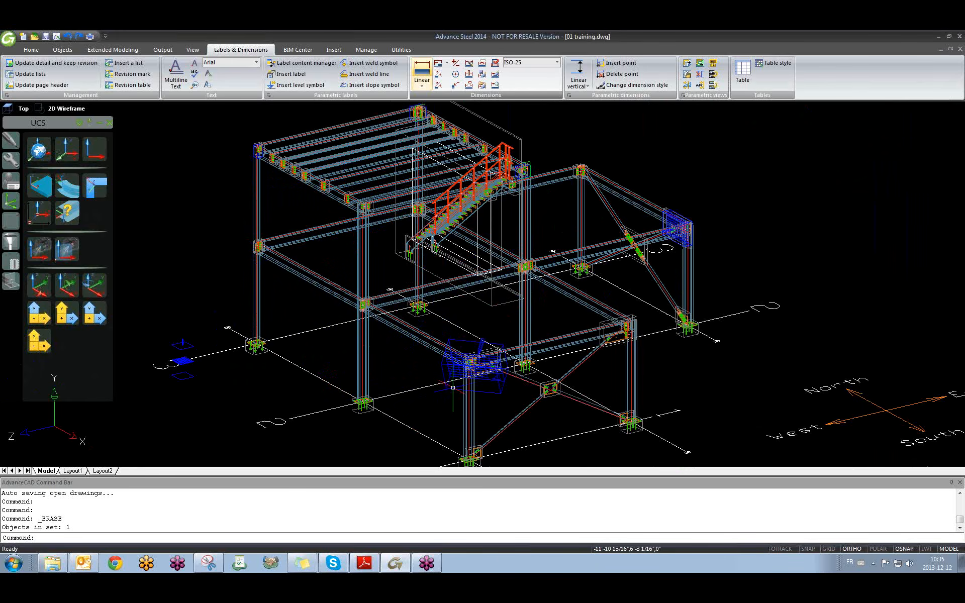
scroll(259, 252, "up", 2)
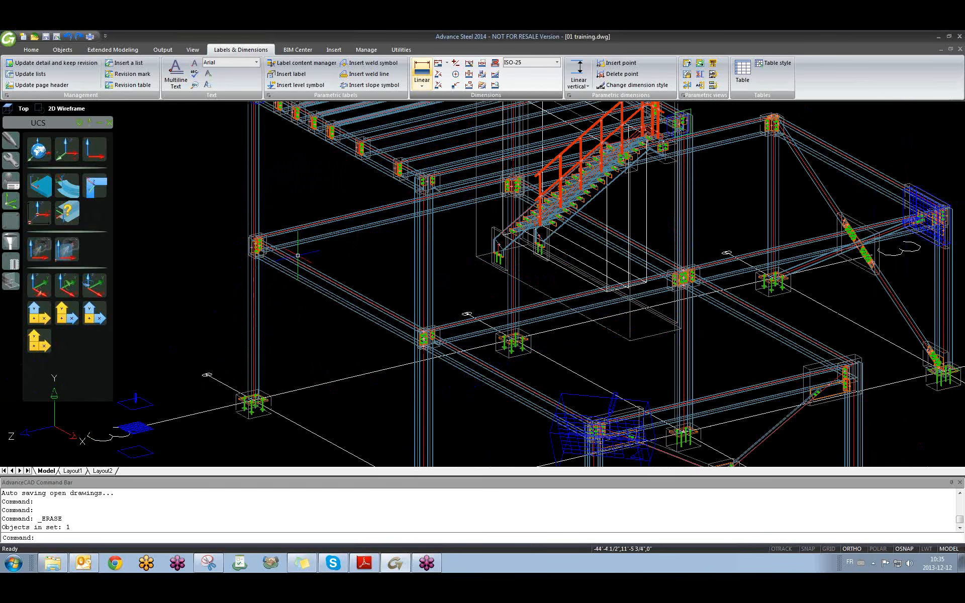
scroll(302, 281, "down", 5)
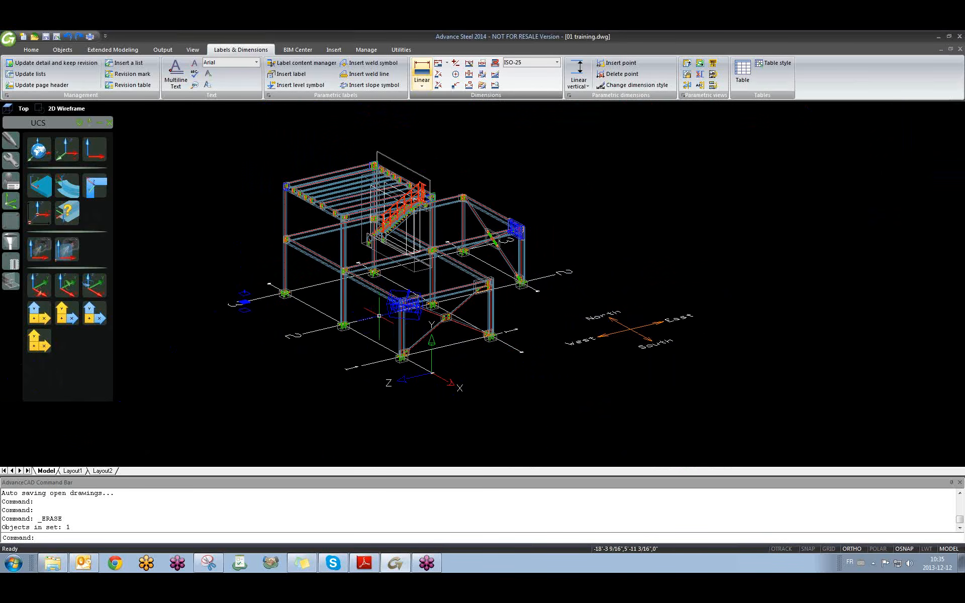
scroll(388, 353, "up", 2)
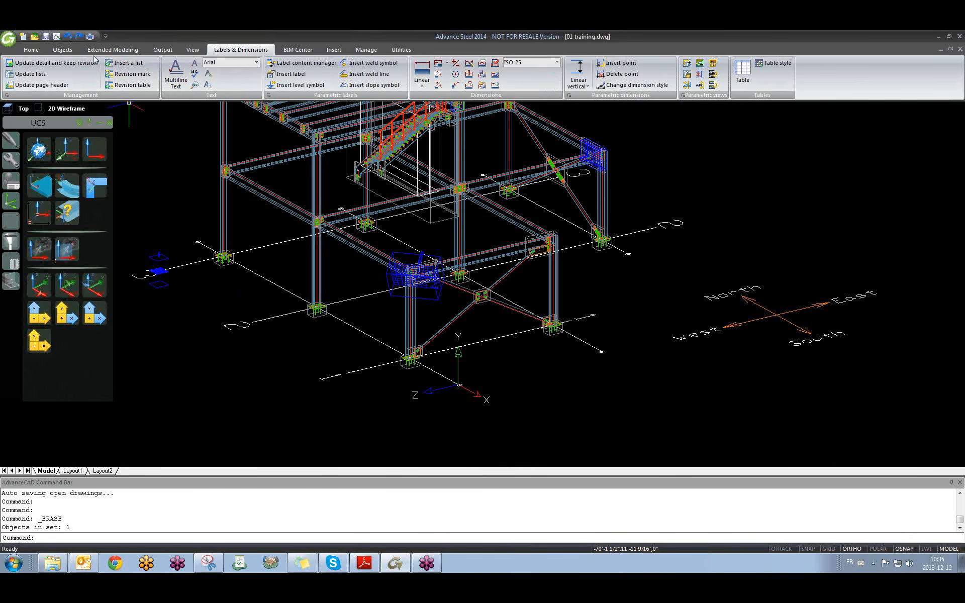
Place a 0" level symbol at the column base.
left_click(62, 50)
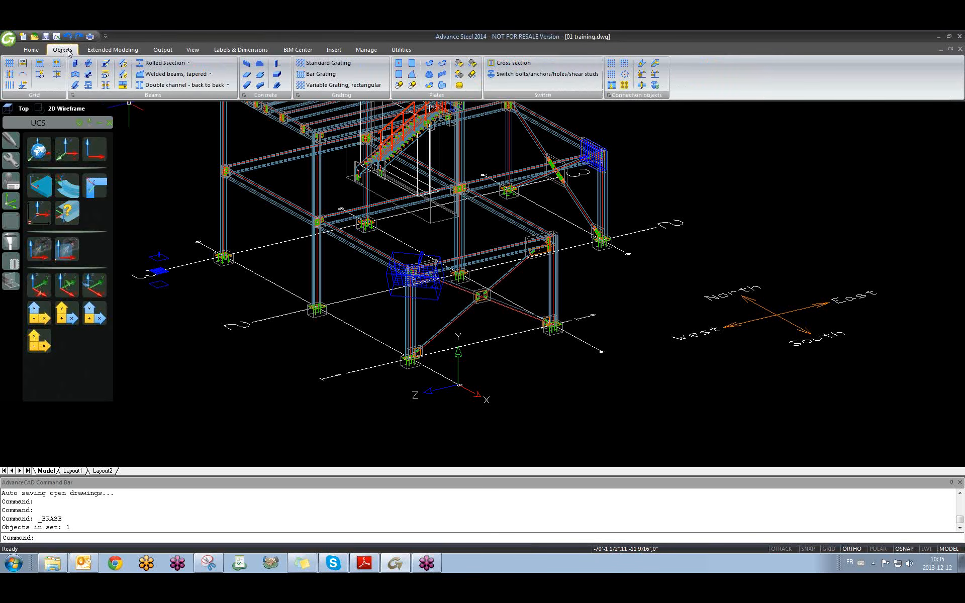
left_click(24, 86)
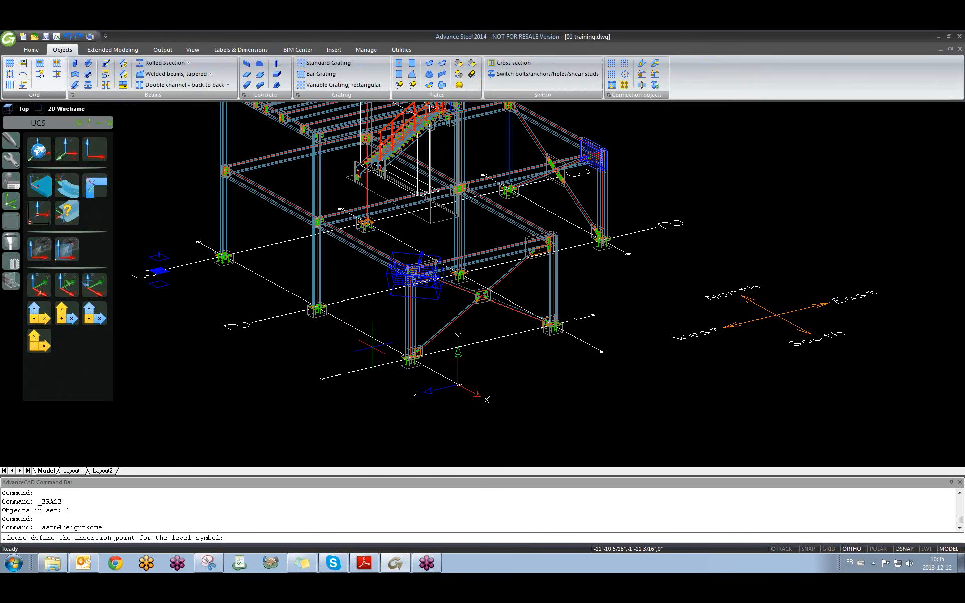
scroll(356, 366, "up", 2)
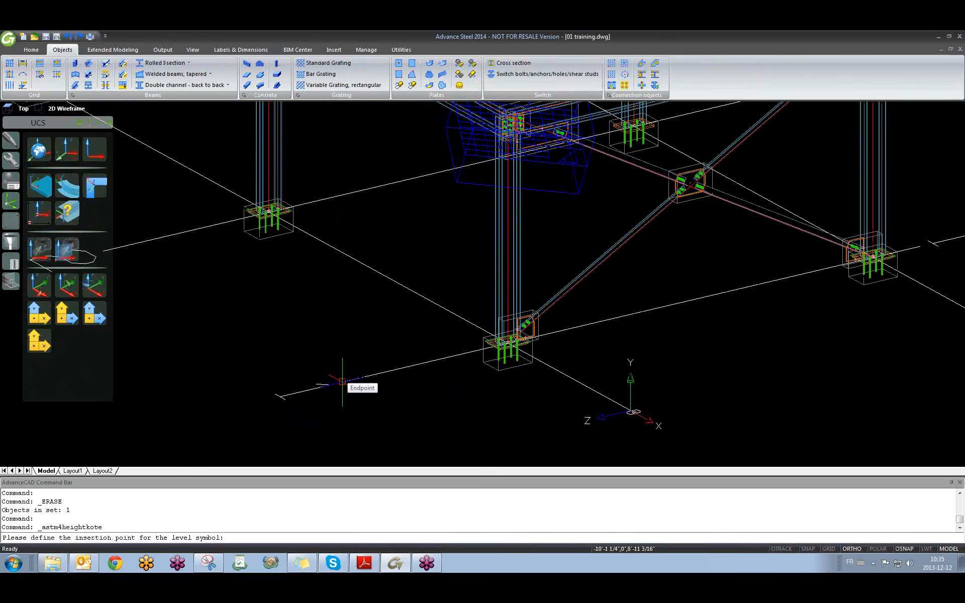
scroll(512, 351, "up", 3)
scroll(512, 350, "up", 4)
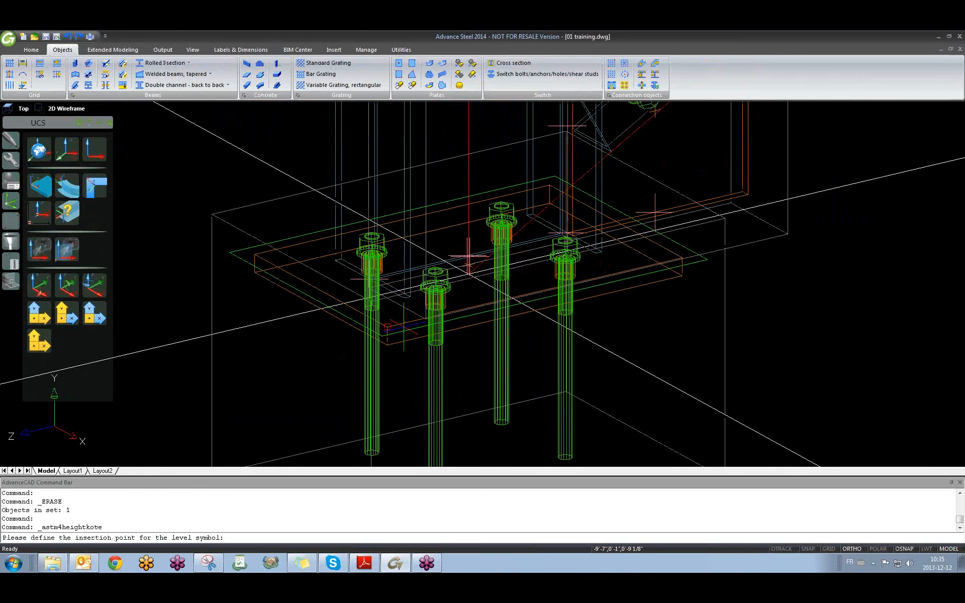
left_click(535, 311)
middle_click_drag(538, 297, 511, 312)
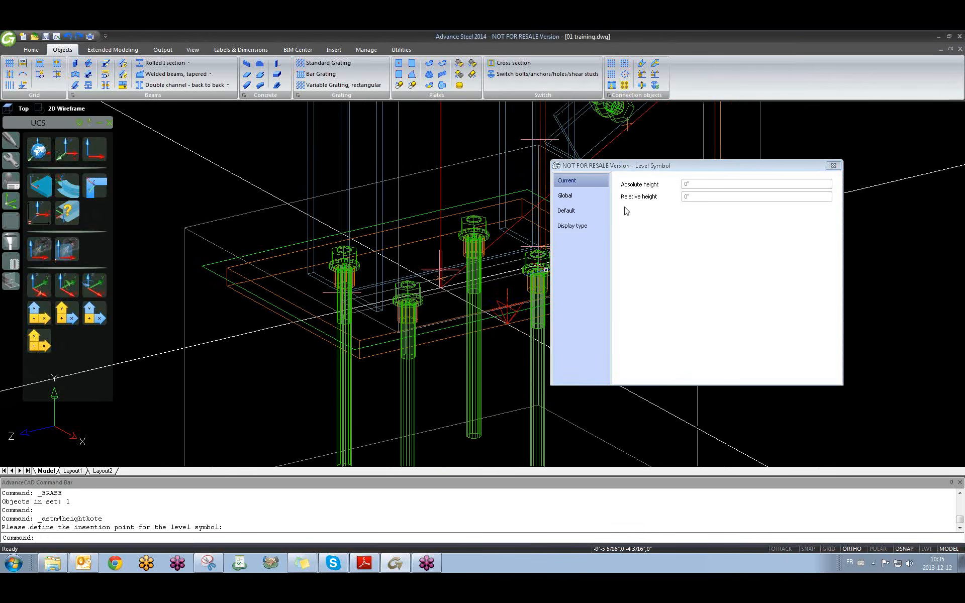
left_click(833, 165)
Add a level symbol at the 11' beam connection.
left_click(23, 85)
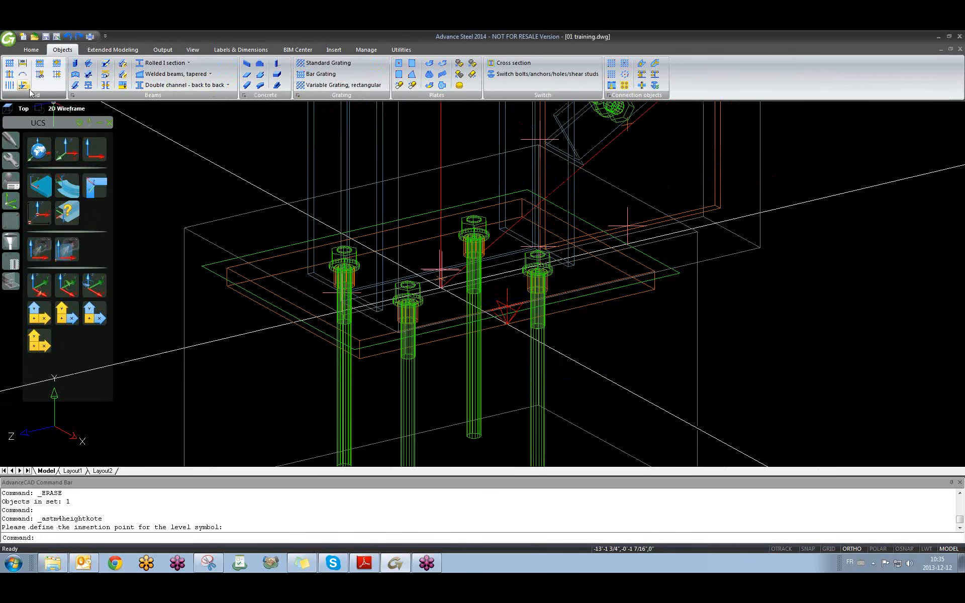
scroll(454, 272, "down", 6)
scroll(510, 299, "up", 8)
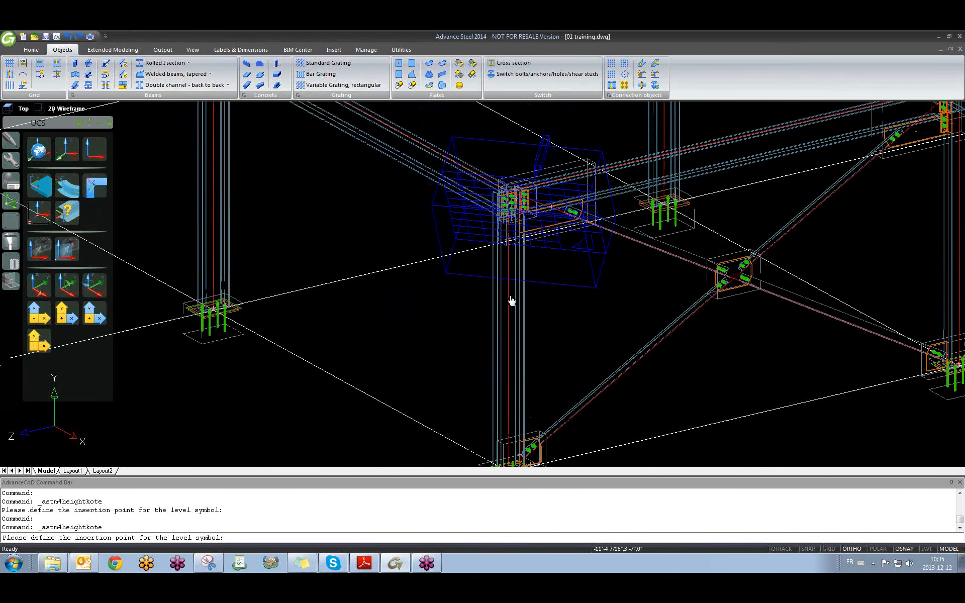
scroll(508, 243, "up", 5)
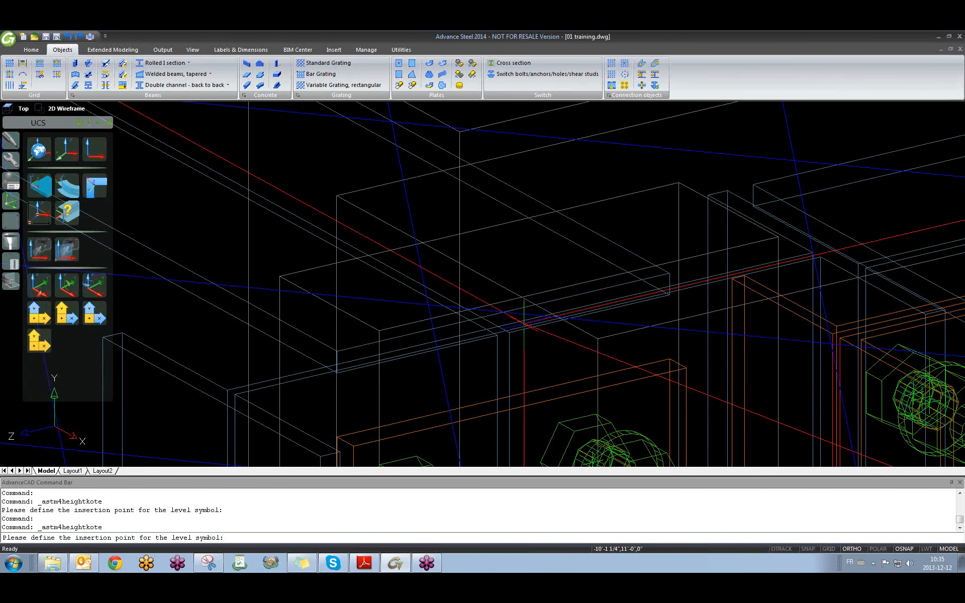
left_click(523, 324)
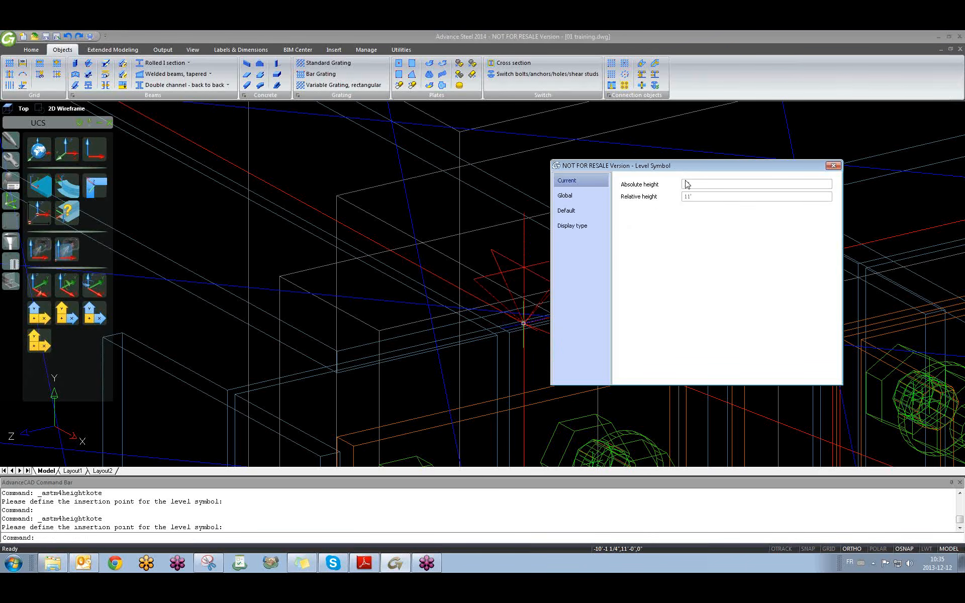
left_click(834, 166)
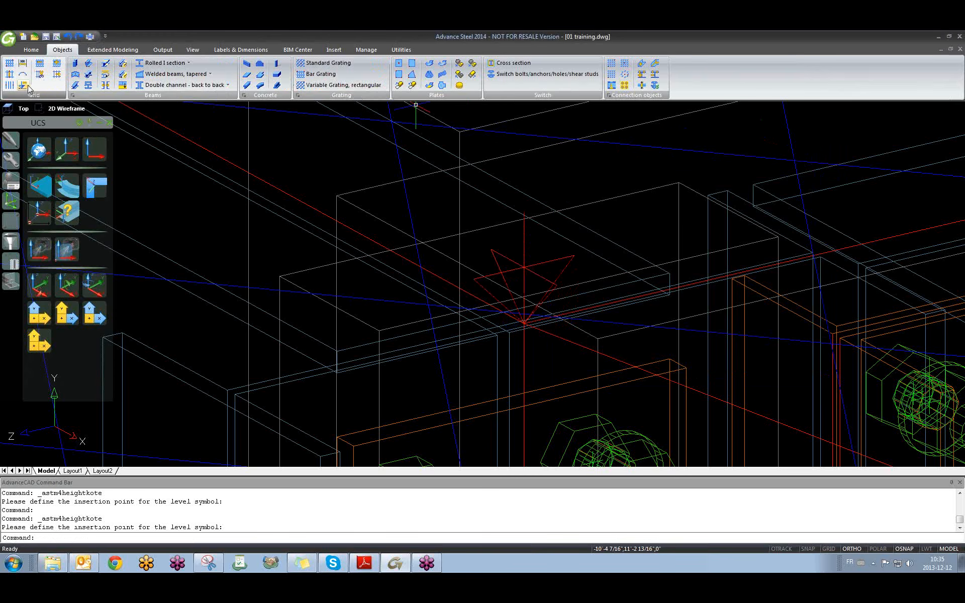
Add a level symbol at the 21'6" beam connection.
scroll(406, 330, "down", 15)
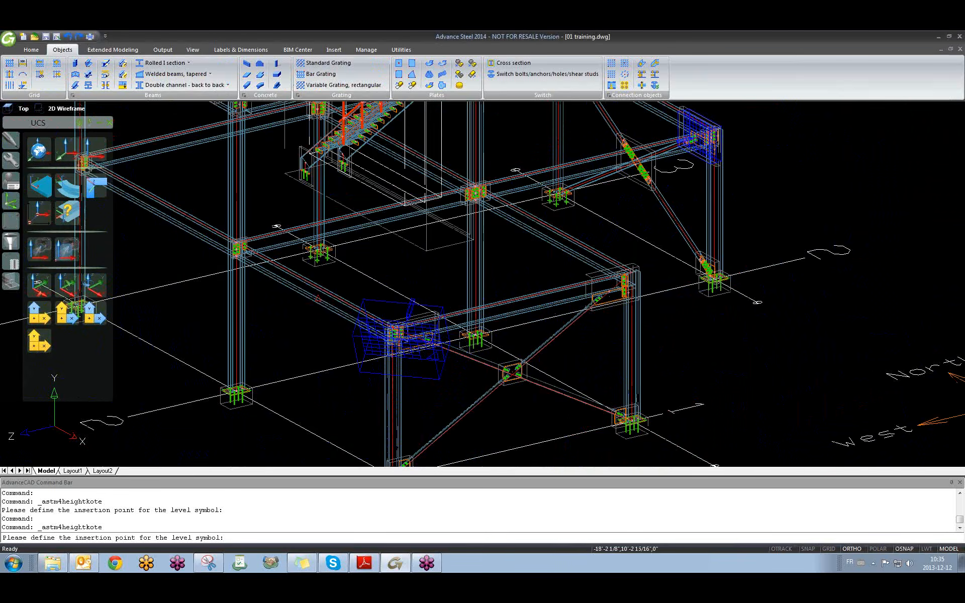
middle_click_drag(402, 329, 721, 401)
scroll(539, 208, "up", 10)
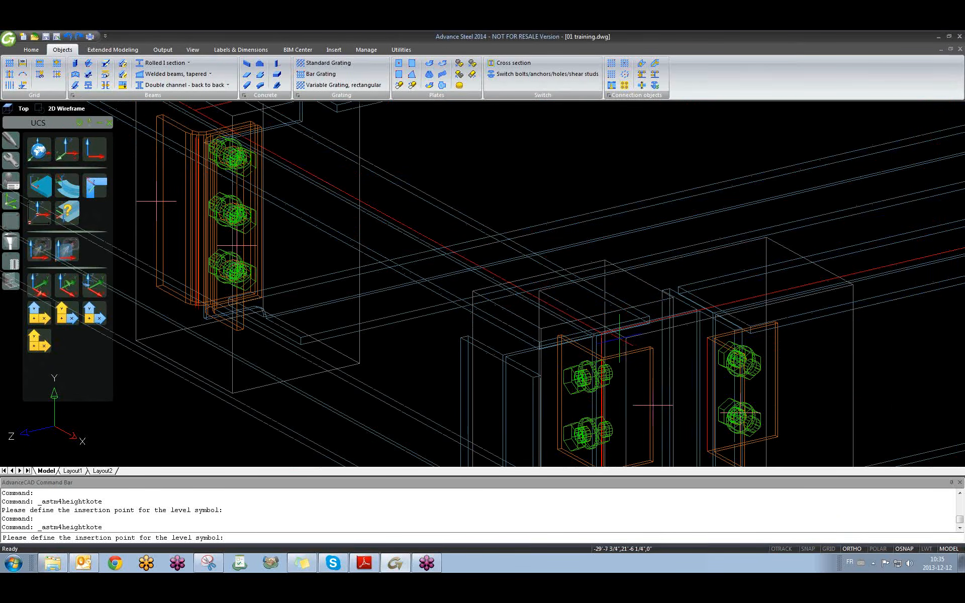
left_click(505, 304)
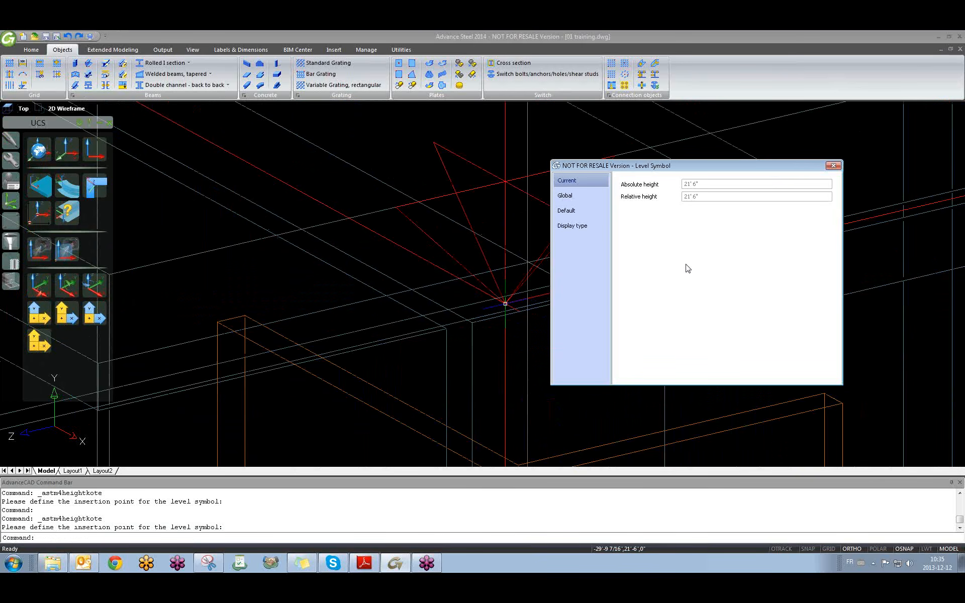
left_click(833, 165)
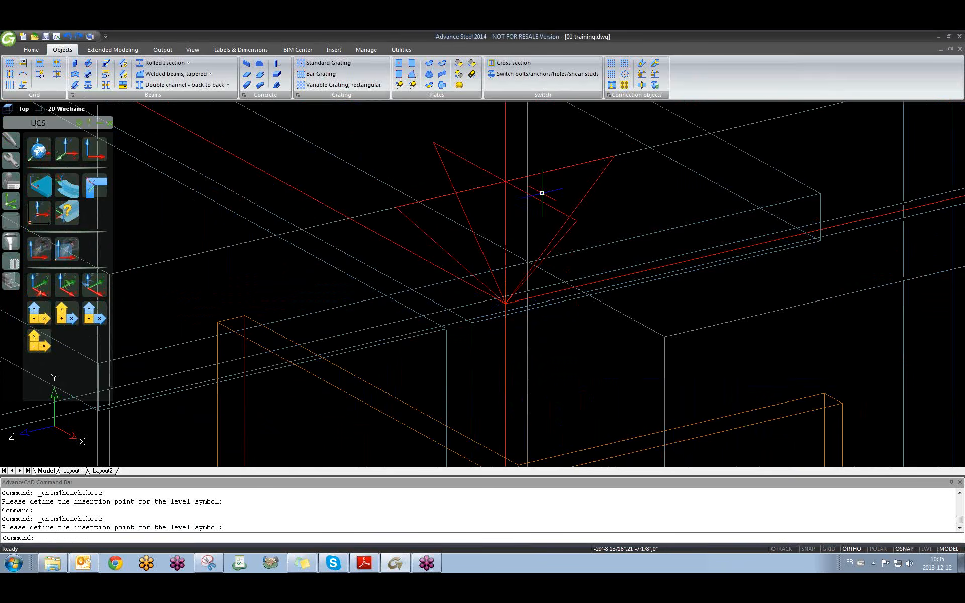
scroll(529, 221, "up", 4)
scroll(530, 222, "down", 5)
scroll(367, 248, "down", 3)
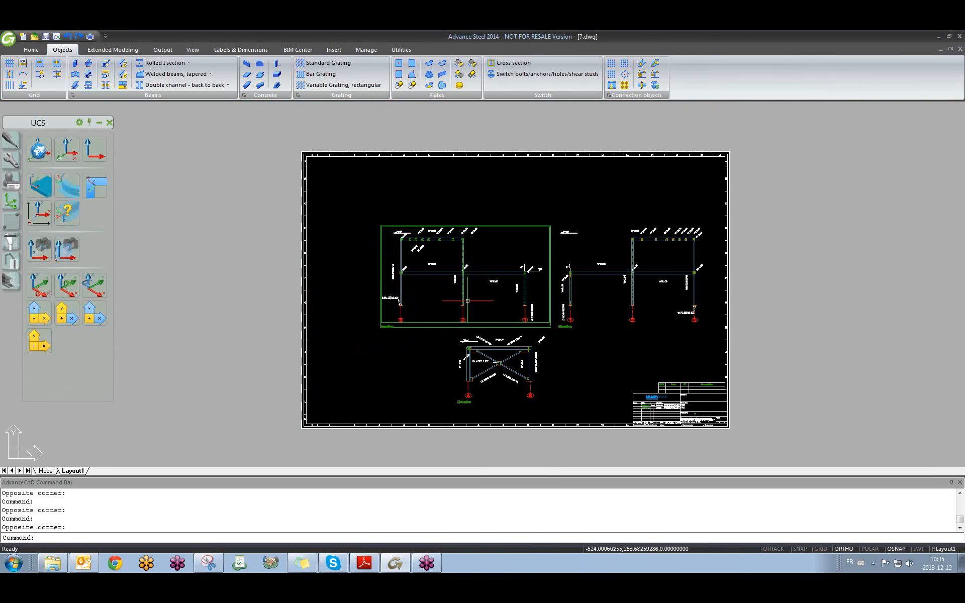
Run Update detail on the 7.dwg elevation viewport to pull in the new levels.
scroll(461, 249, "up", 6)
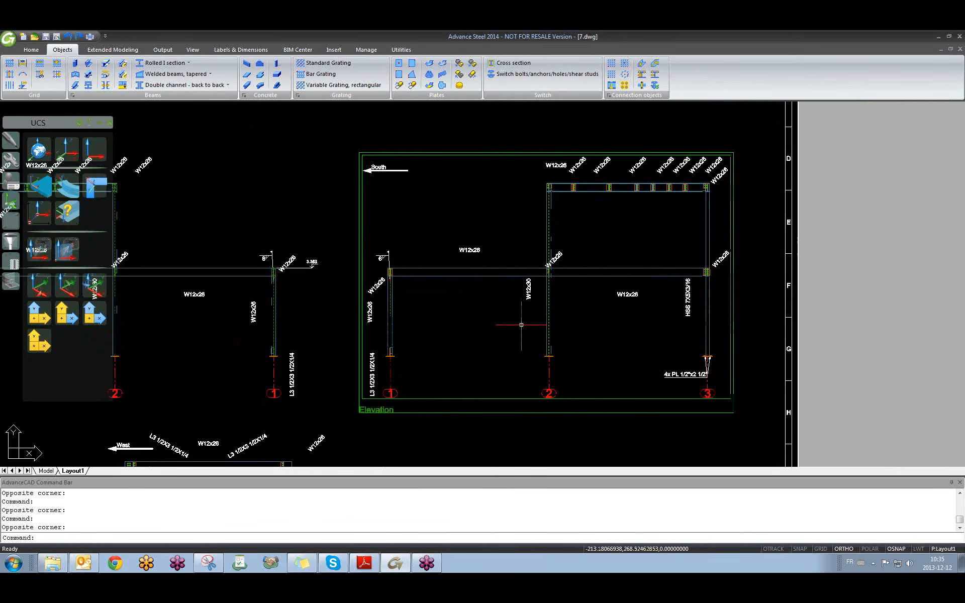
scroll(746, 225, "down", 3)
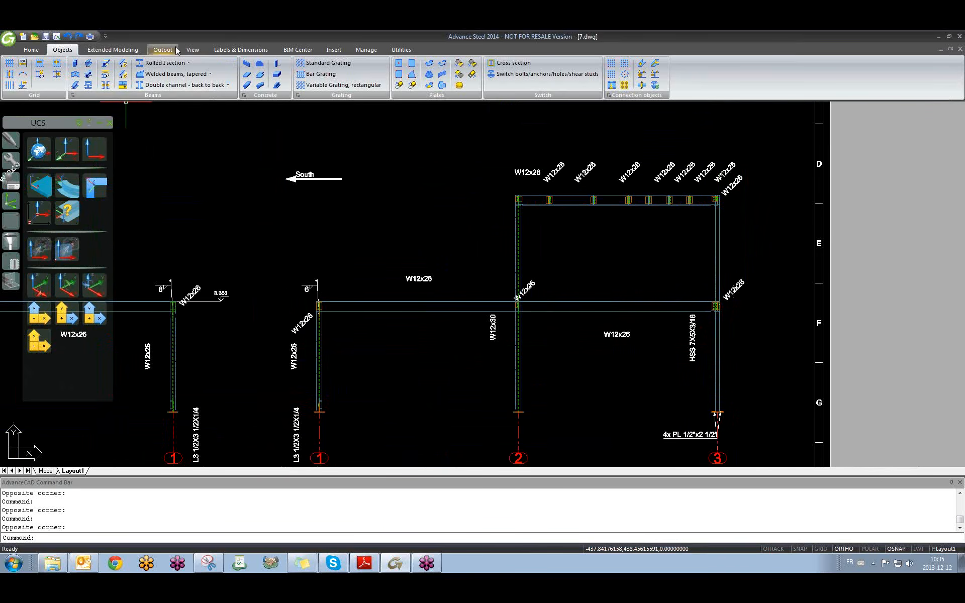
left_click(215, 48)
left_click(20, 95)
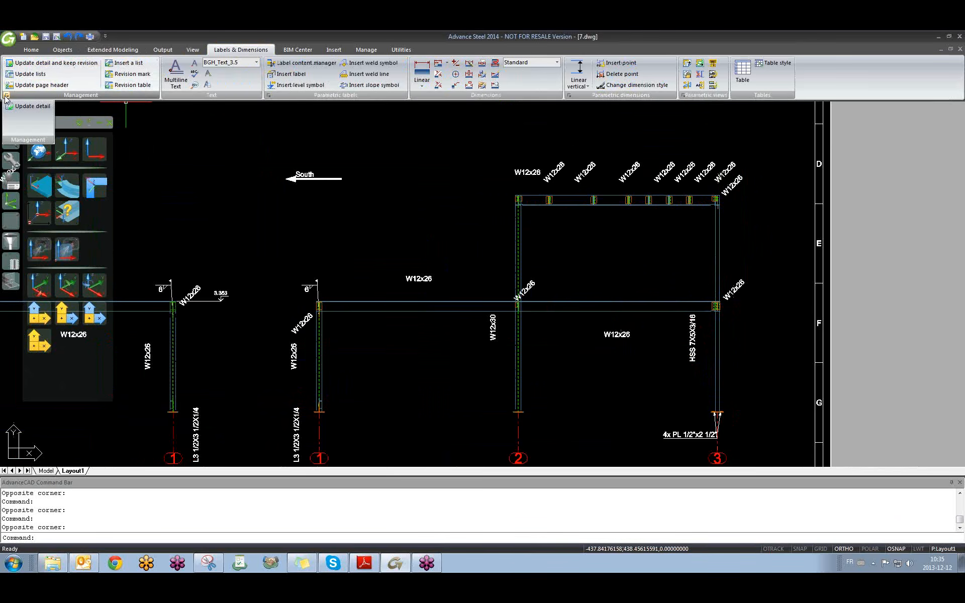
left_click(17, 106)
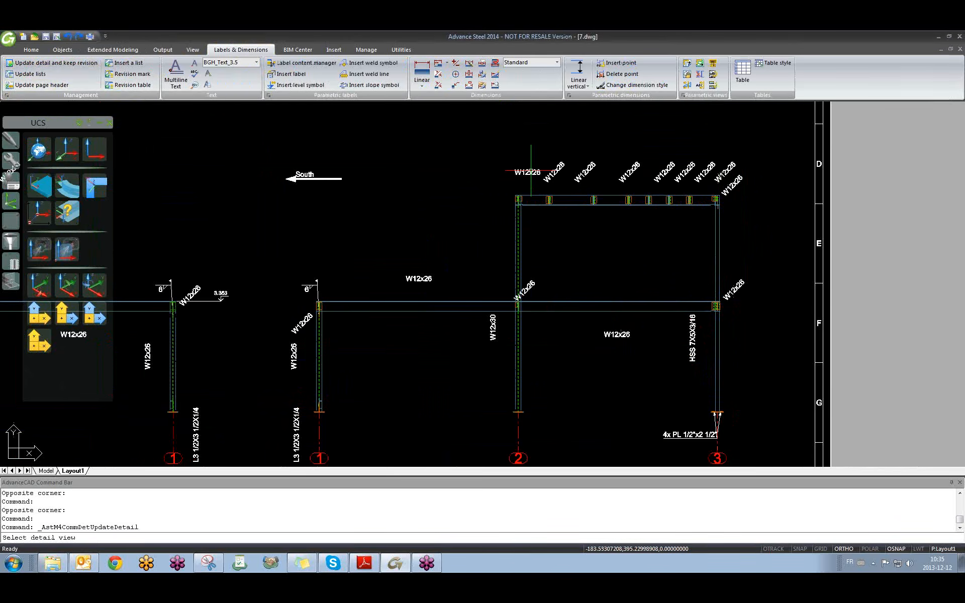
left_click(705, 291)
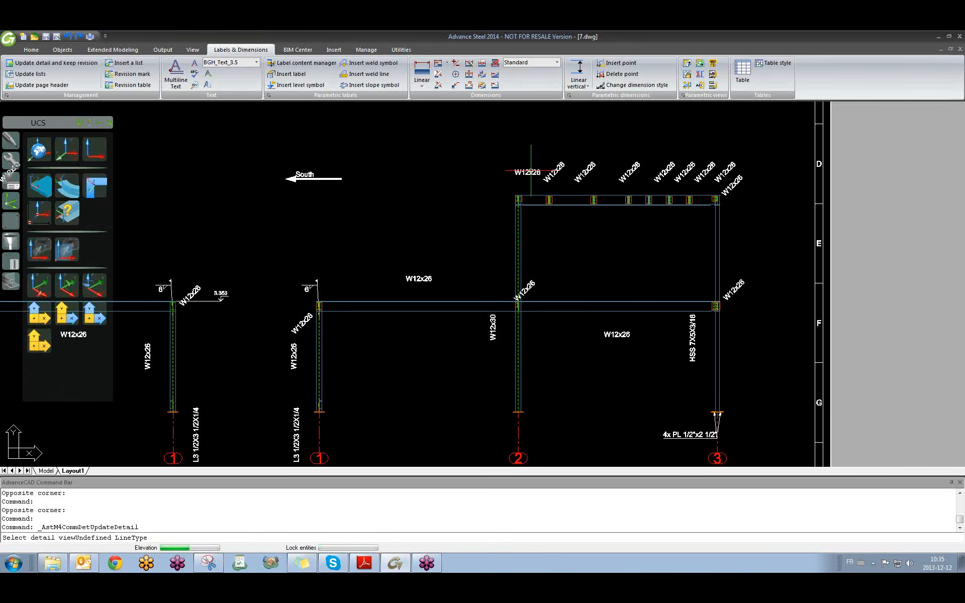
Check the 3.353 and 6.553 level symbols on the updated elevation.
scroll(359, 297, "up", 6)
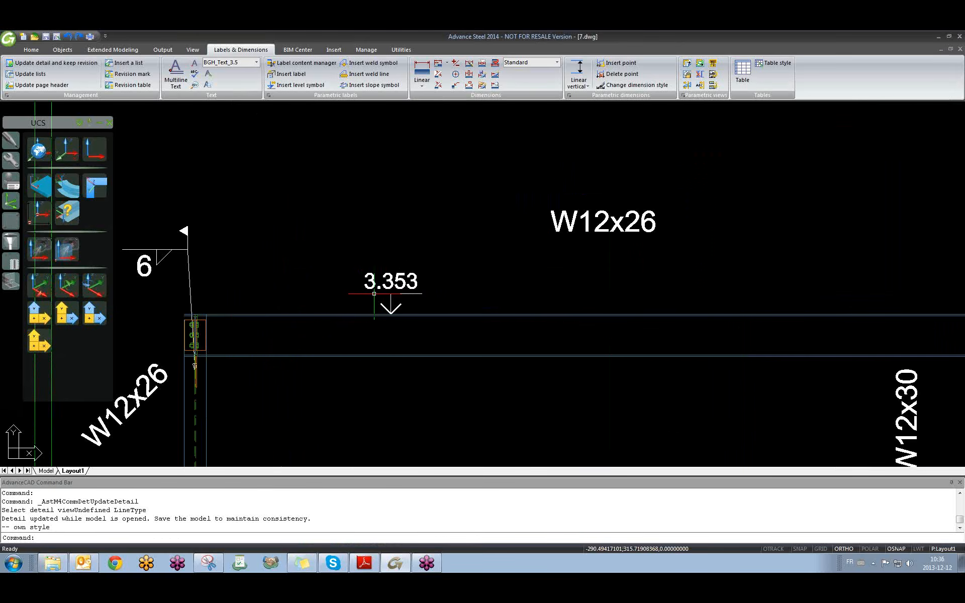
left_click(389, 281)
scroll(389, 281, "down", 9)
scroll(487, 235, "up", 6)
left_click(486, 226)
key("Escape")
scroll(486, 226, "down", 5)
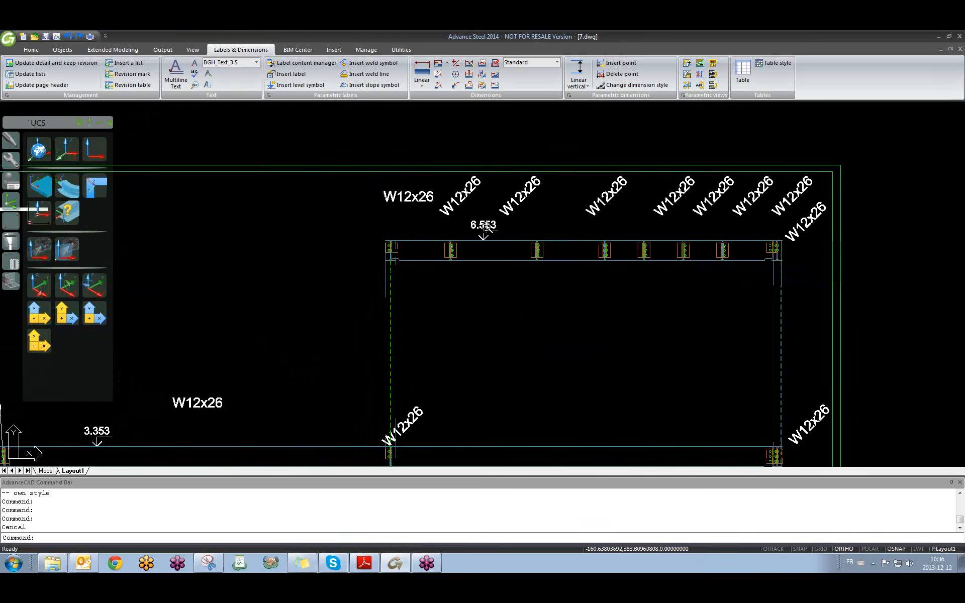
Inspect the 0.000 level symbol and label at the elevation's base.
scroll(359, 305, "up", 4)
middle_click_drag(354, 313, 368, 229)
scroll(346, 392, "up", 2)
scroll(345, 393, "up", 1)
left_click(352, 386)
left_click(344, 381)
scroll(344, 386, "up", 1)
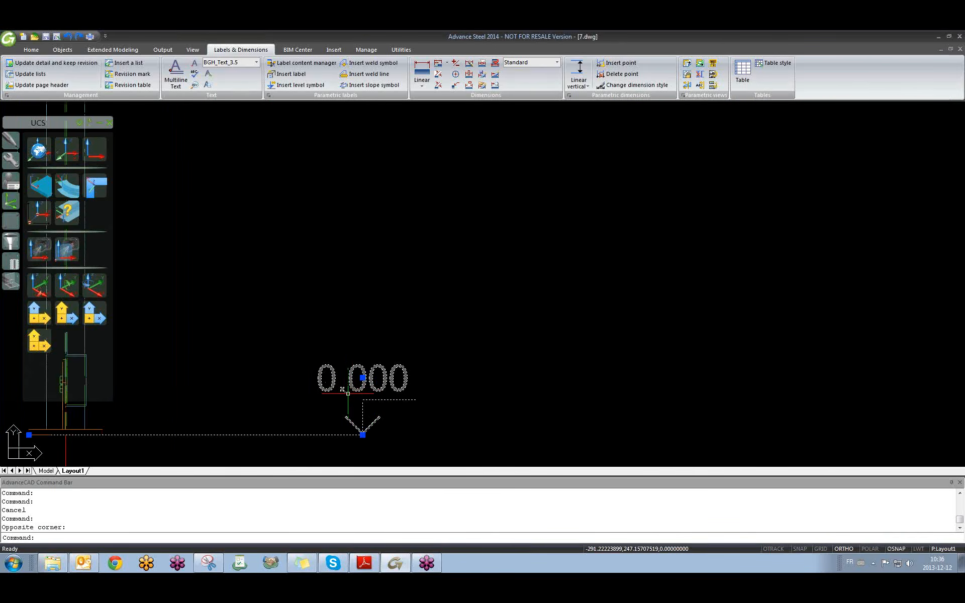
scroll(350, 392, "down", 2)
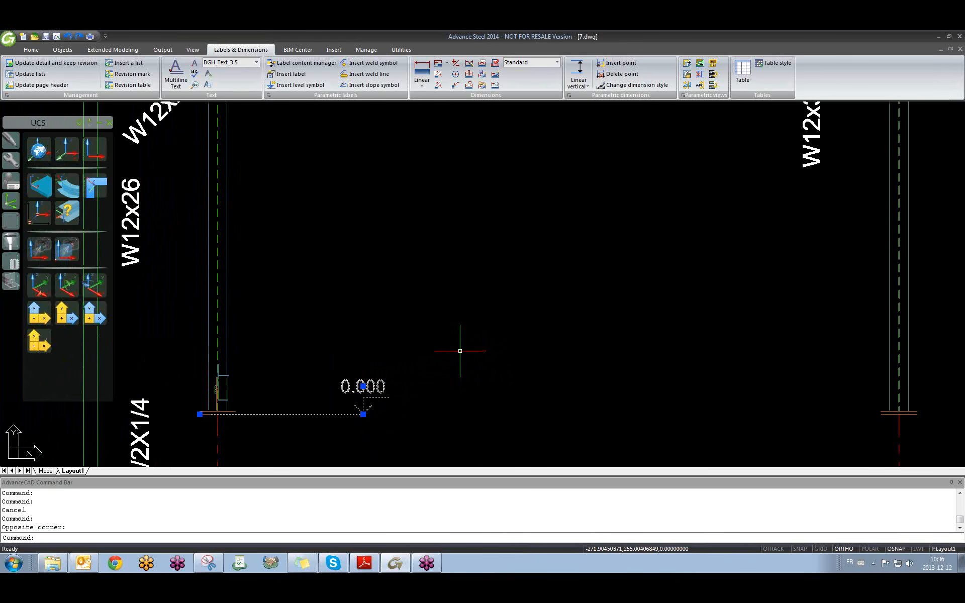
key("Escape")
scroll(458, 348, "down", 5)
scroll(453, 332, "up", 3)
scroll(451, 328, "down", 4)
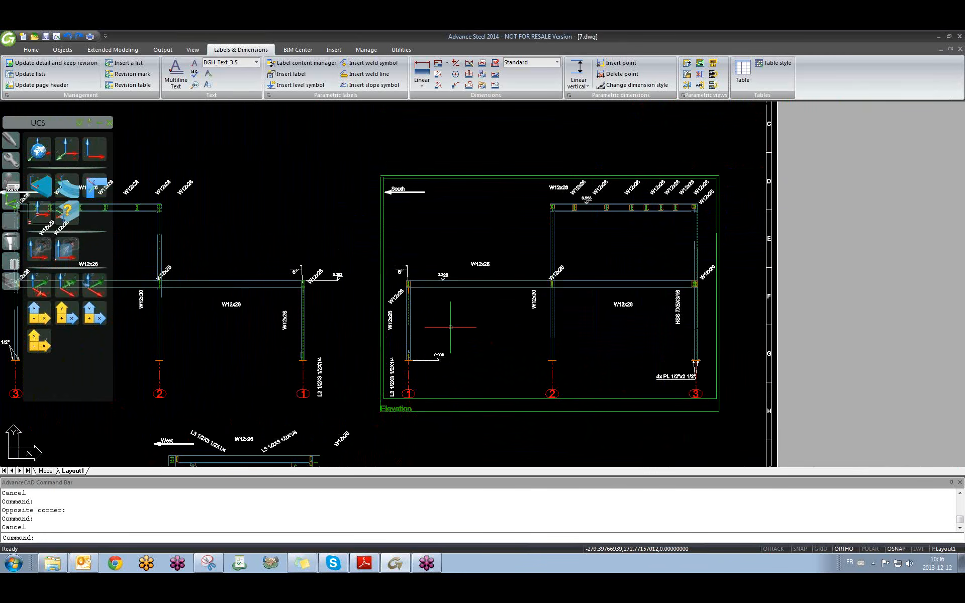
scroll(450, 327, "up", 4)
left_click(422, 397)
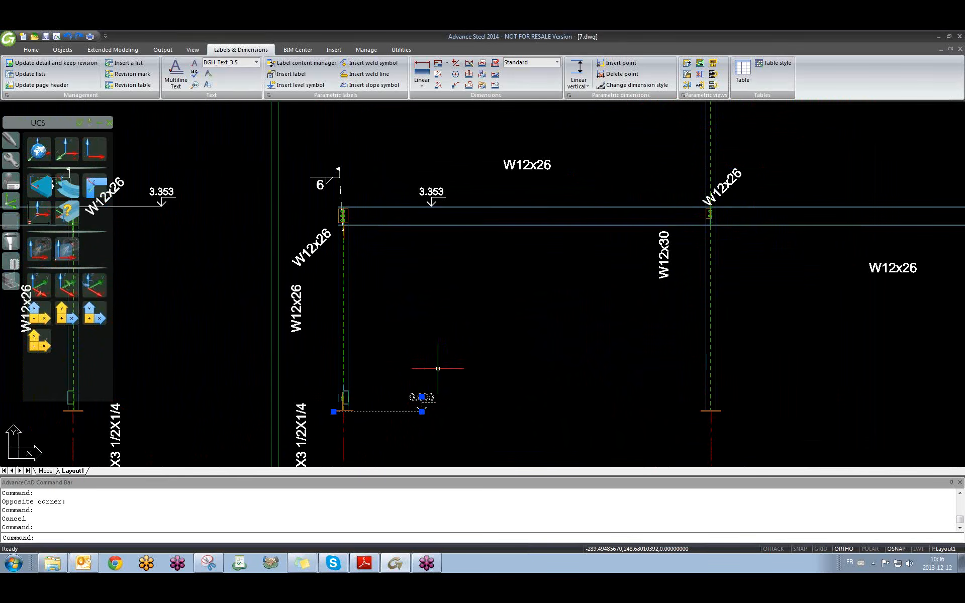
key("Escape")
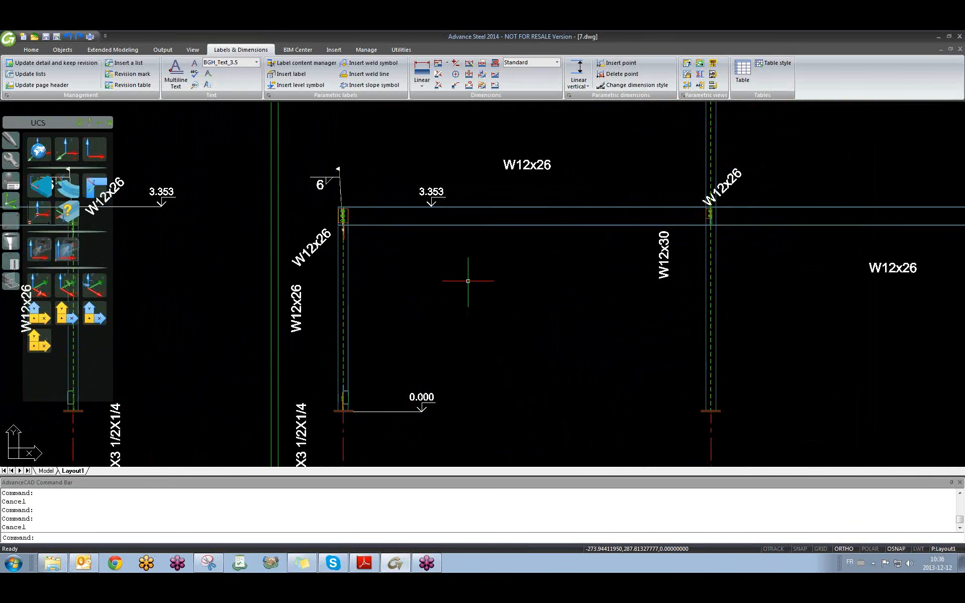
Pan the 7.dwg sheet to show both elevations, then return to the 01 training model.
scroll(351, 392, "up", 6)
scroll(452, 261, "down", 5)
middle_click_drag(484, 257, 465, 281, "shift")
scroll(463, 281, "down", 4)
key("ctrl+Tab")
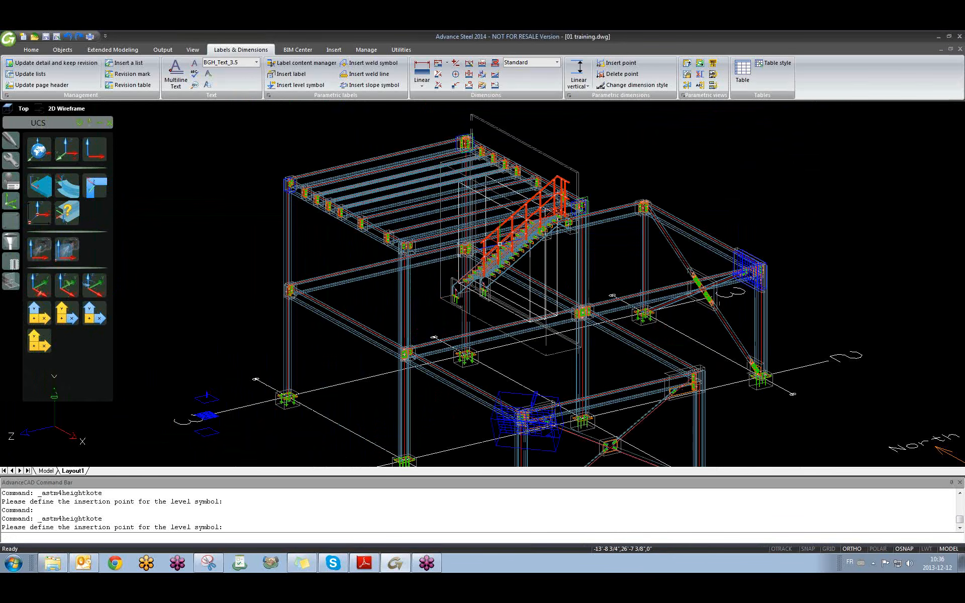
key("ctrl+Tab")
key("ctrl+Tab")
left_click(397, 286)
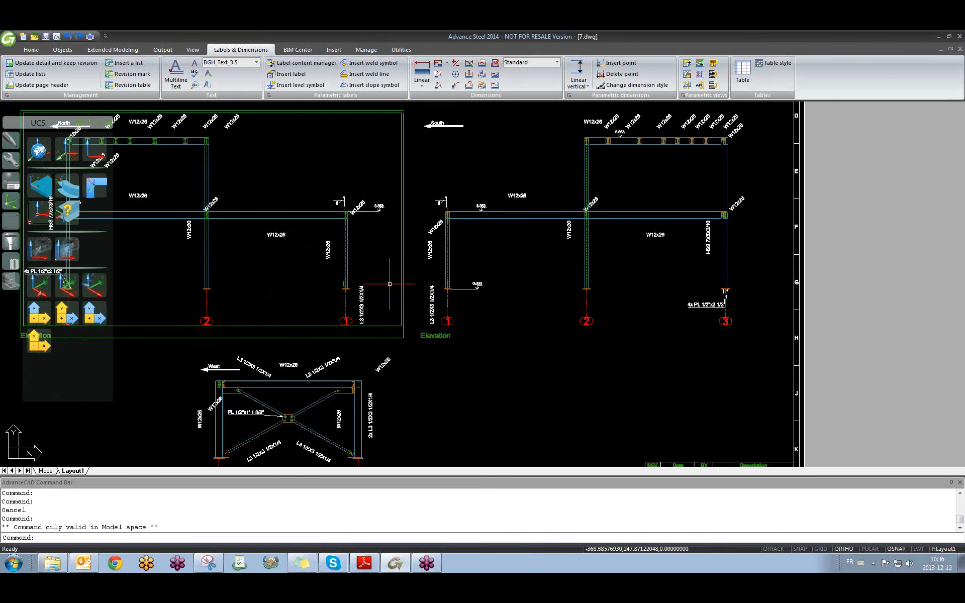
key("ctrl+Tab")
key("ctrl+Tab")
key("ctrl+Tab")
key("ctrl+Tab")
scroll(401, 273, "down", 3)
scroll(459, 254, "up", 6)
middle_click_drag(453, 300, 423, 306)
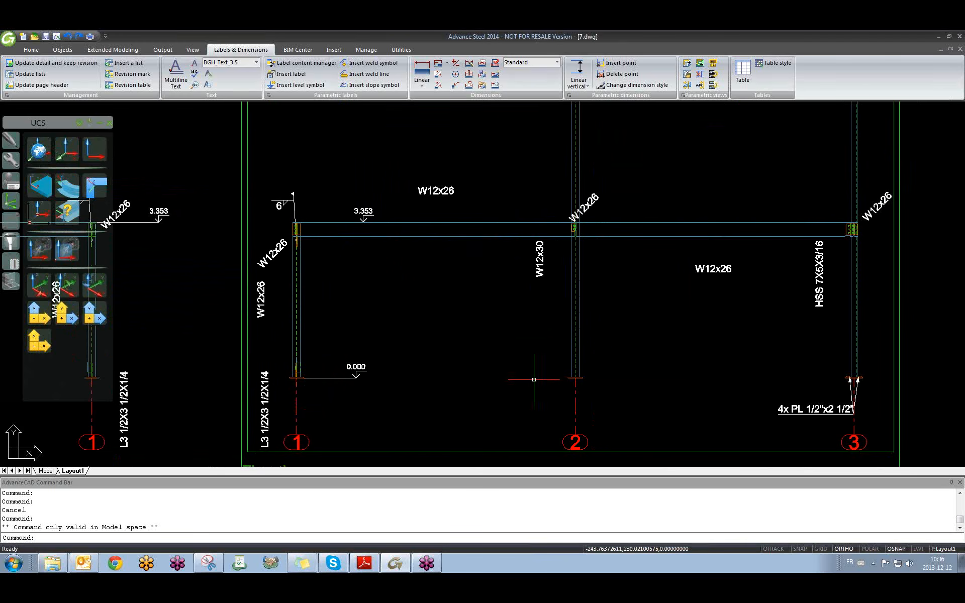
scroll(845, 374, "down", 3)
middle_click_drag(786, 334, 685, 344)
key("ctrl+Tab")
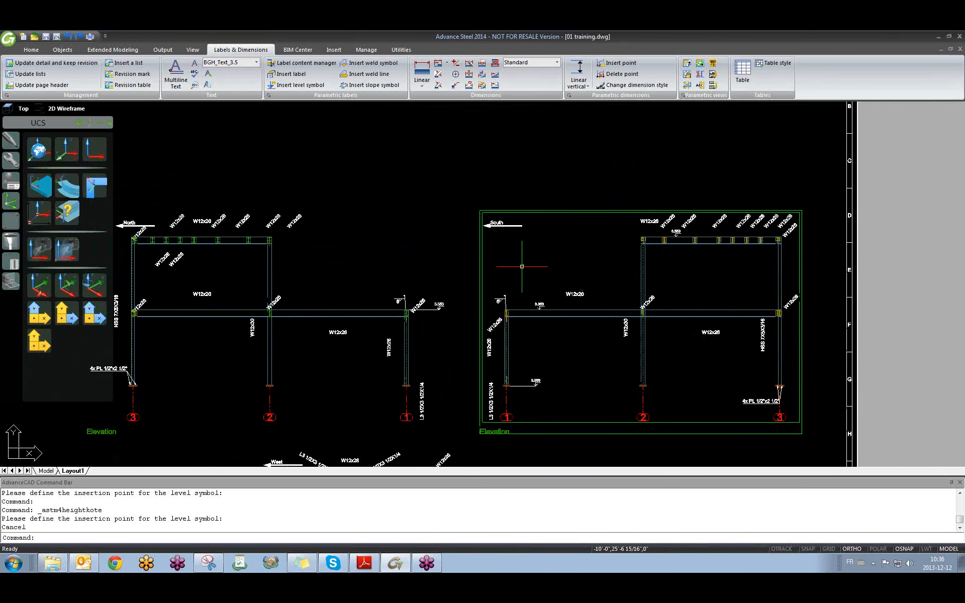
Preview Quick documents Elevation styles, from Key Plan NoDim to GrSy Mp NameGuid, then close.
left_click(162, 50)
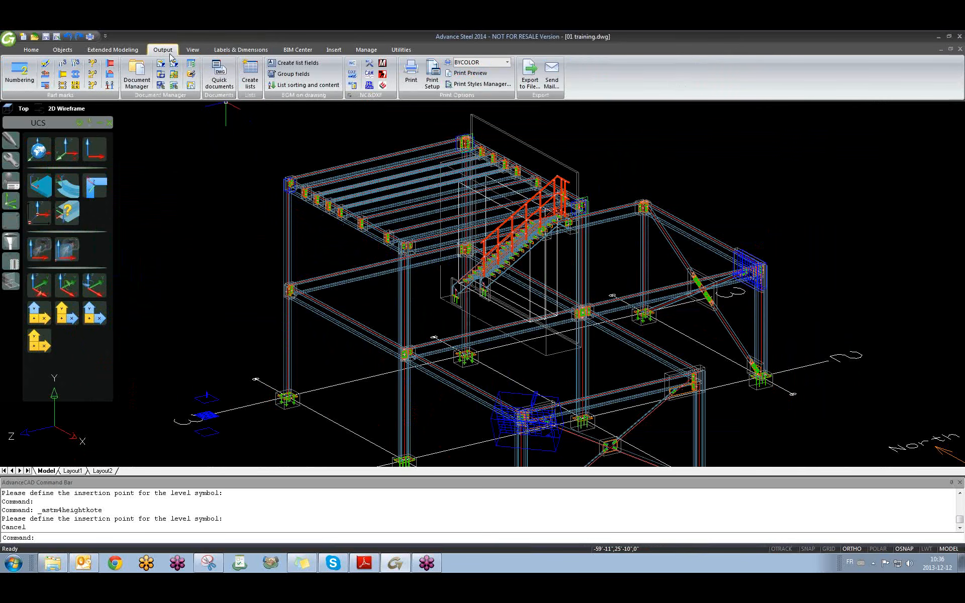
left_click(222, 74)
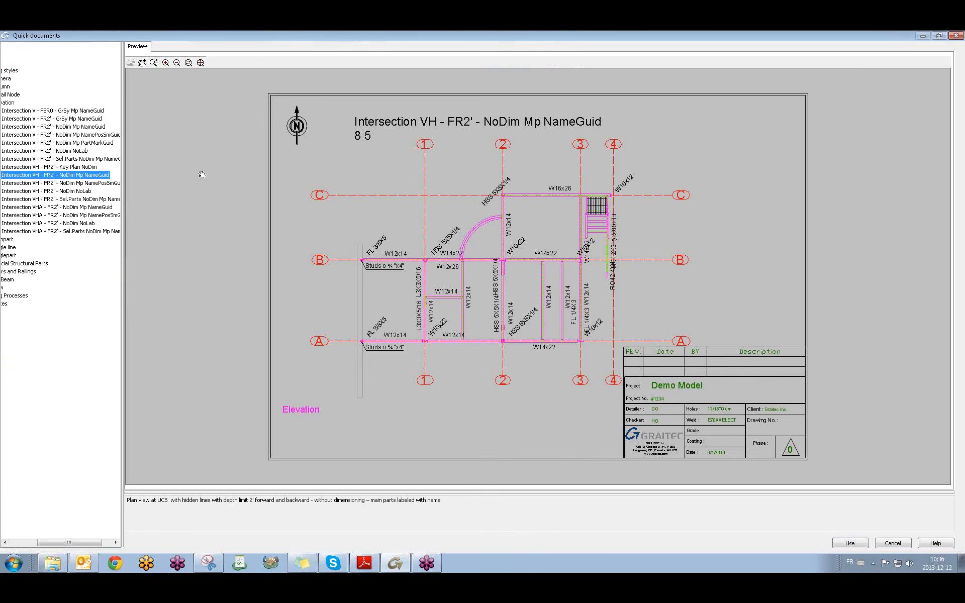
left_click_drag(124, 168, 152, 168)
left_click(84, 167)
left_click(87, 159)
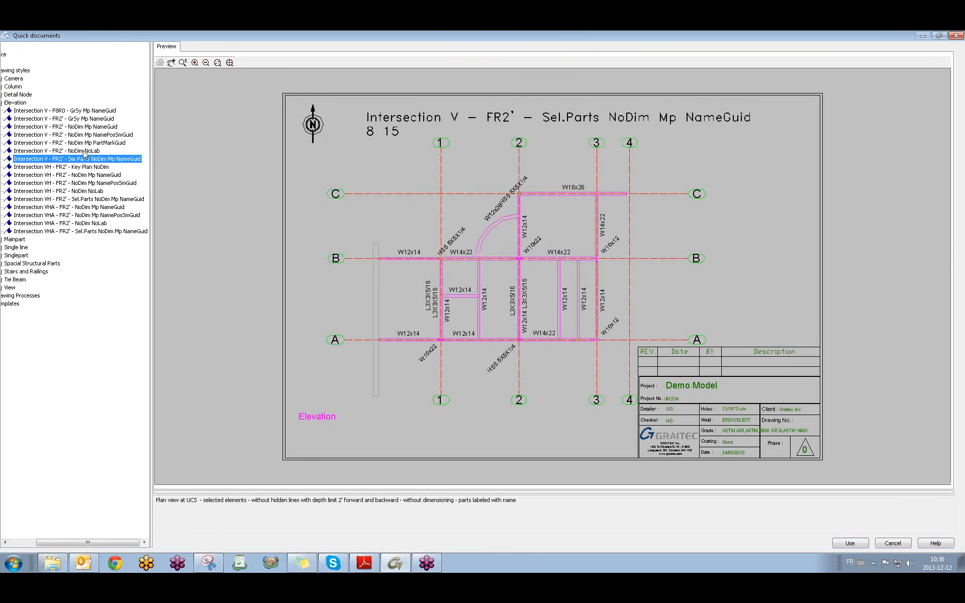
left_click(87, 150)
left_click(88, 144)
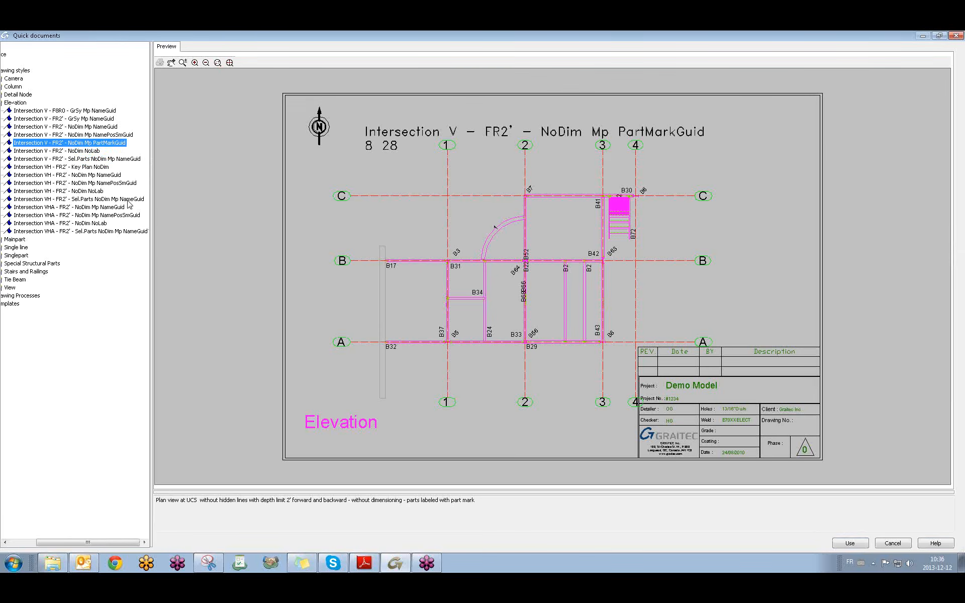
left_click(92, 136)
left_click(88, 127)
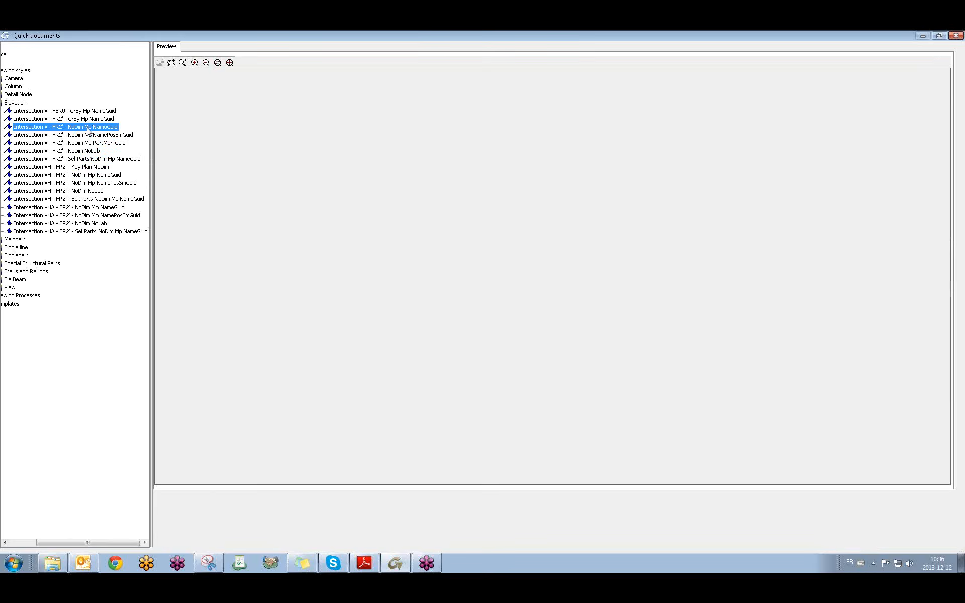
left_click(89, 119)
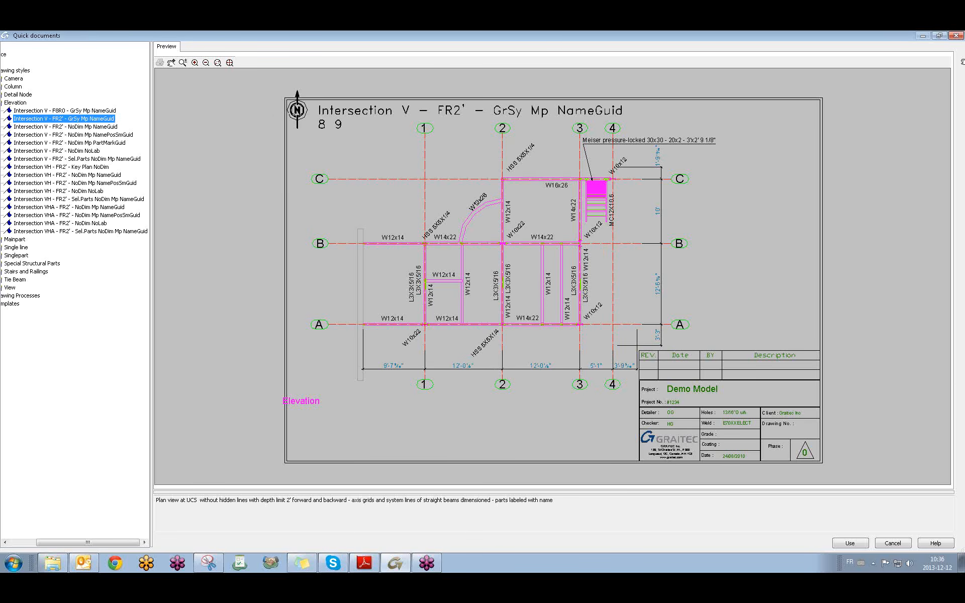
left_click(957, 35)
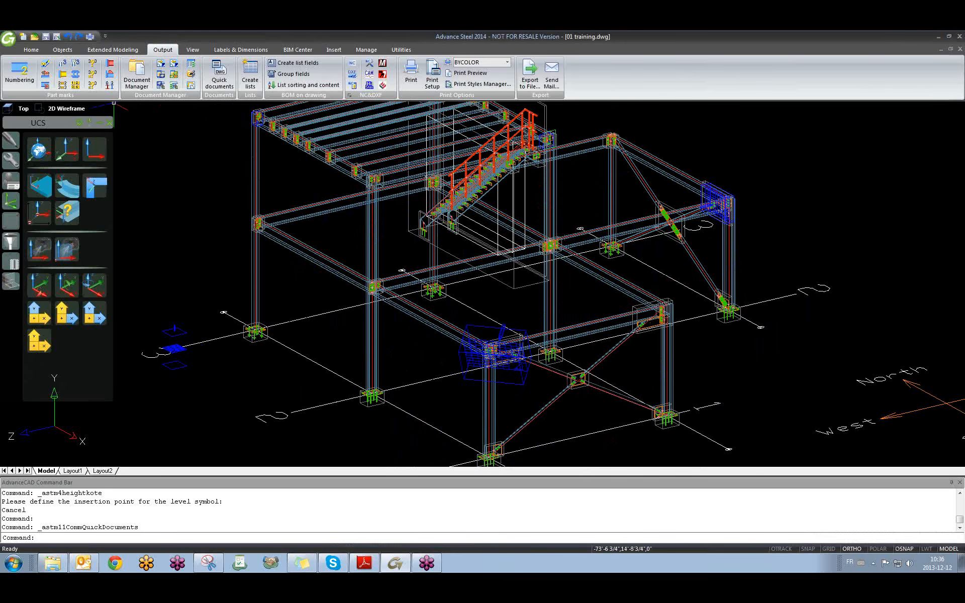
With the Objects tools shown, zoom and orbit to a near-front view of base plates and connections.
left_click(63, 50)
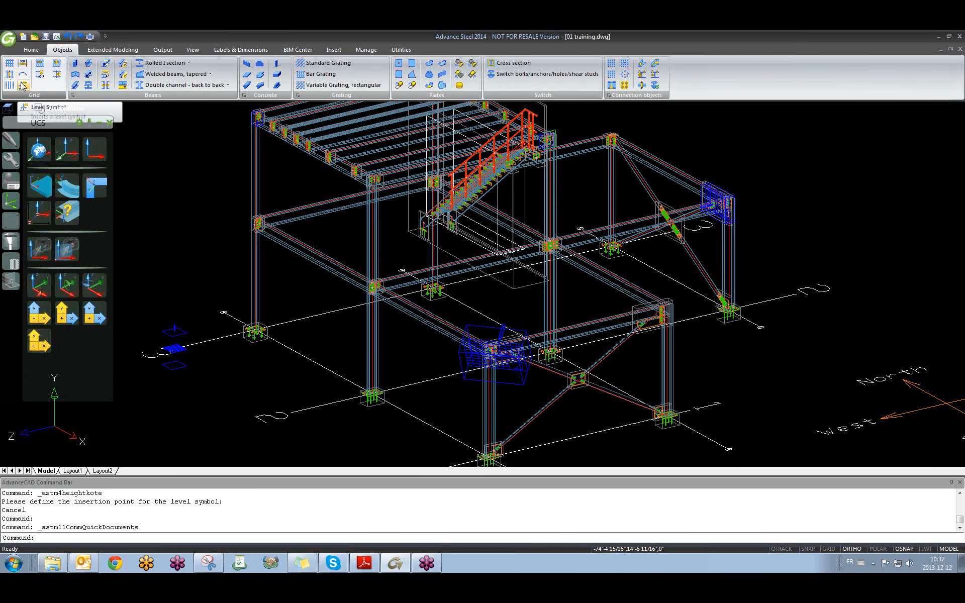
scroll(601, 295, "up", 8)
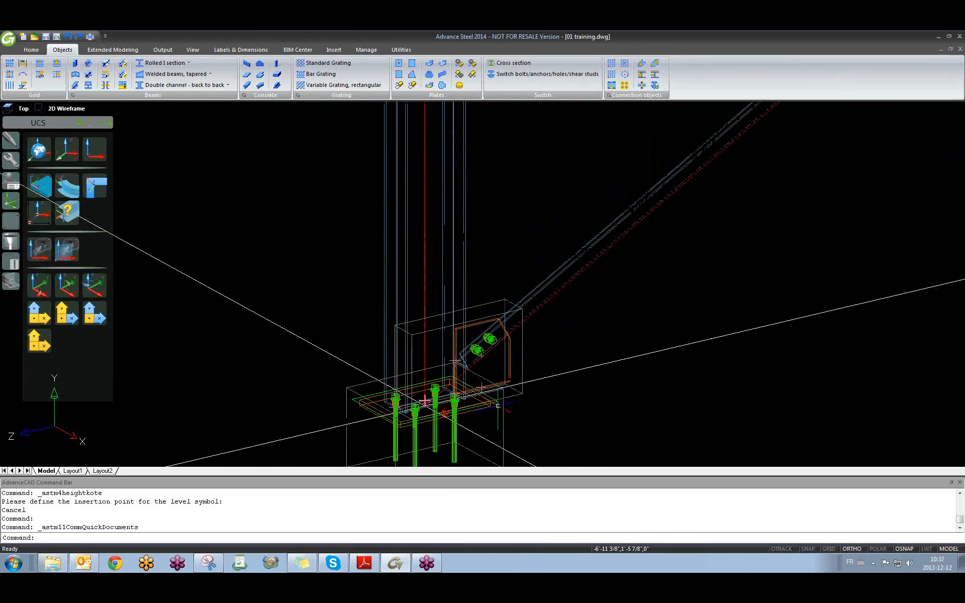
scroll(417, 402, "down", 10)
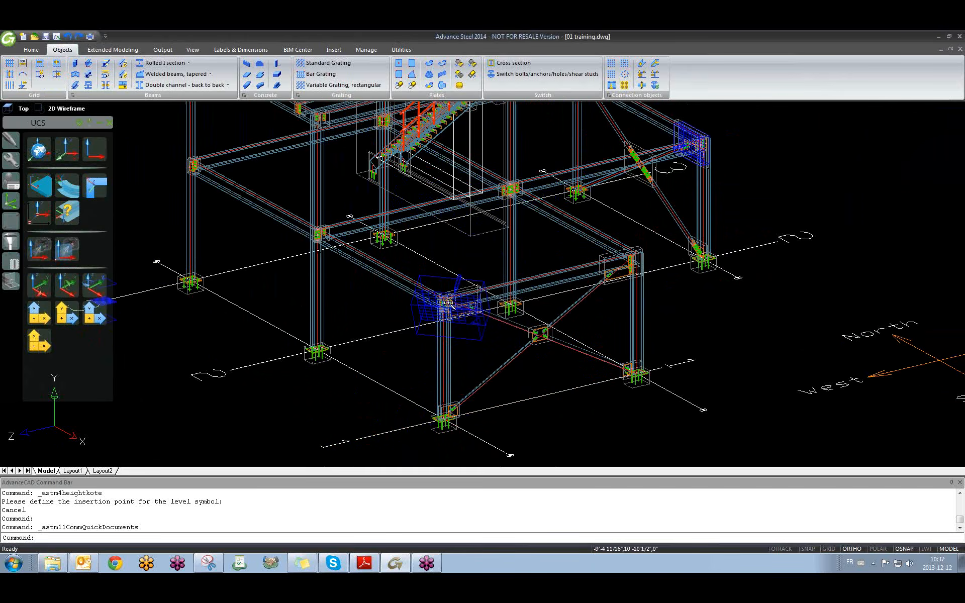
scroll(428, 286, "up", 6)
scroll(428, 289, "down", 8)
scroll(386, 172, "up", 6)
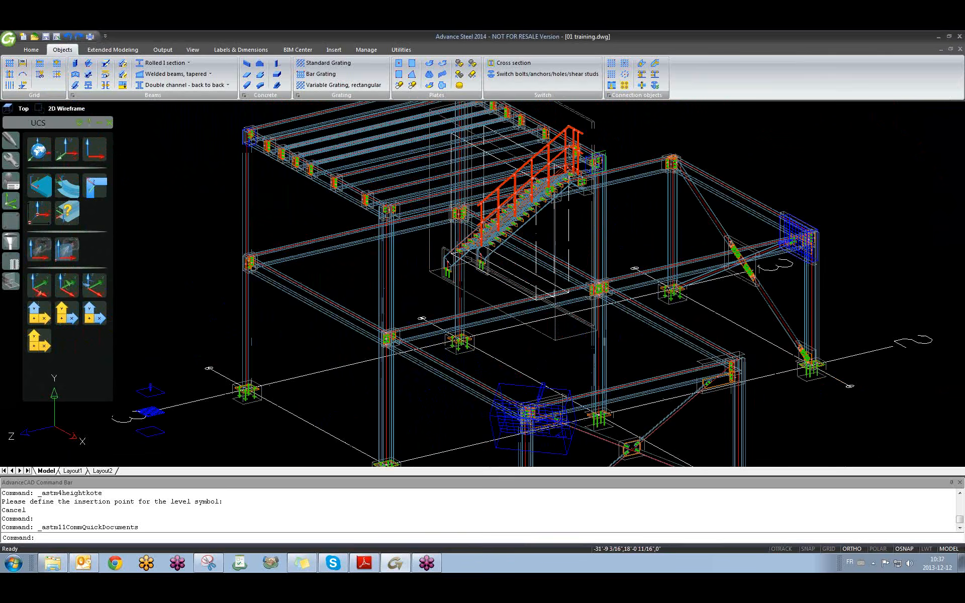
scroll(386, 172, "up", 6)
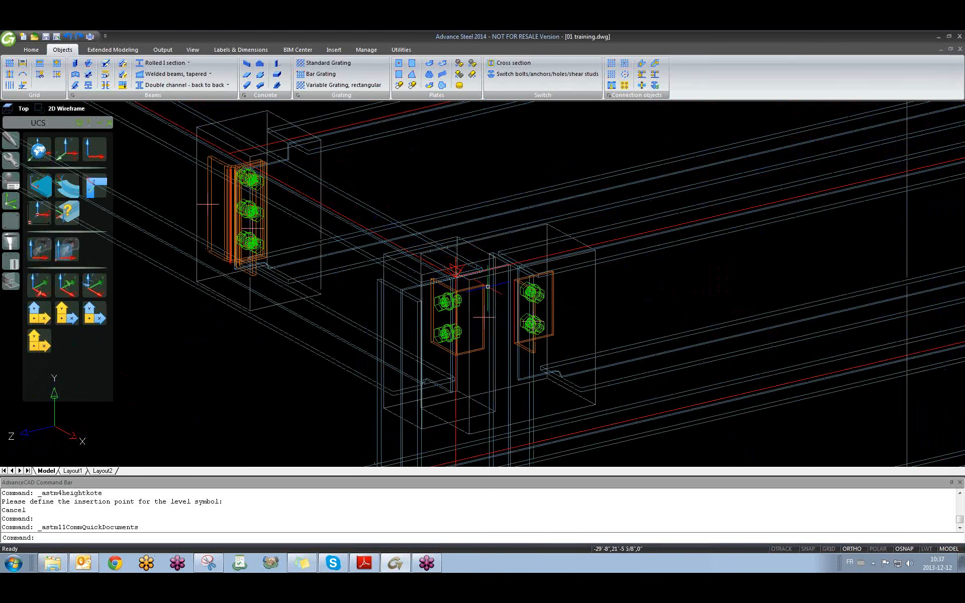
scroll(477, 277, "down", 7)
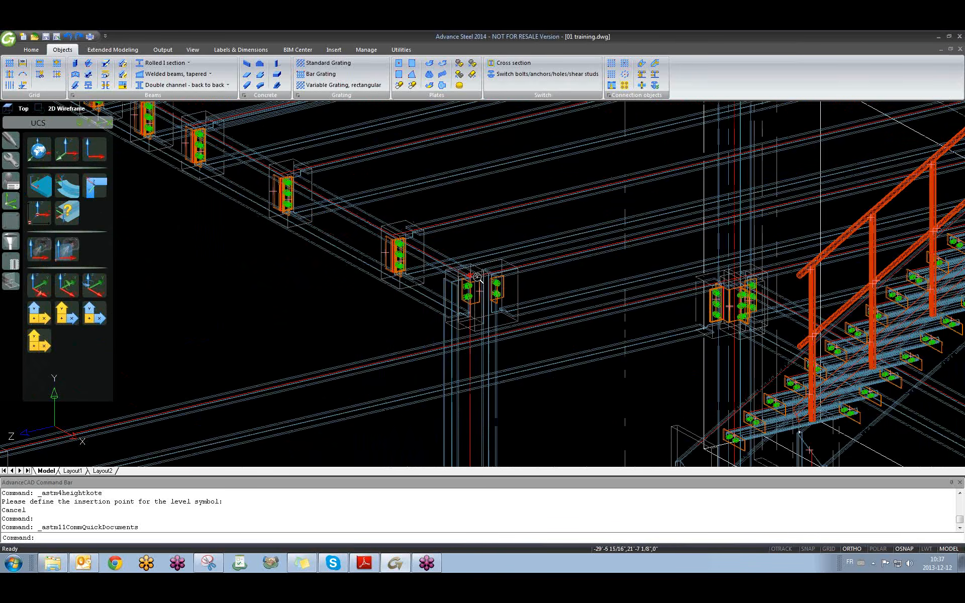
scroll(478, 278, "down", 8)
middle_click_drag(478, 278, 655, 291, "shift")
scroll(577, 301, "up", 9)
scroll(577, 300, "down", 11)
left_click(644, 238)
Orbit and zoom the model to a near-front elevation.
left_click(627, 257)
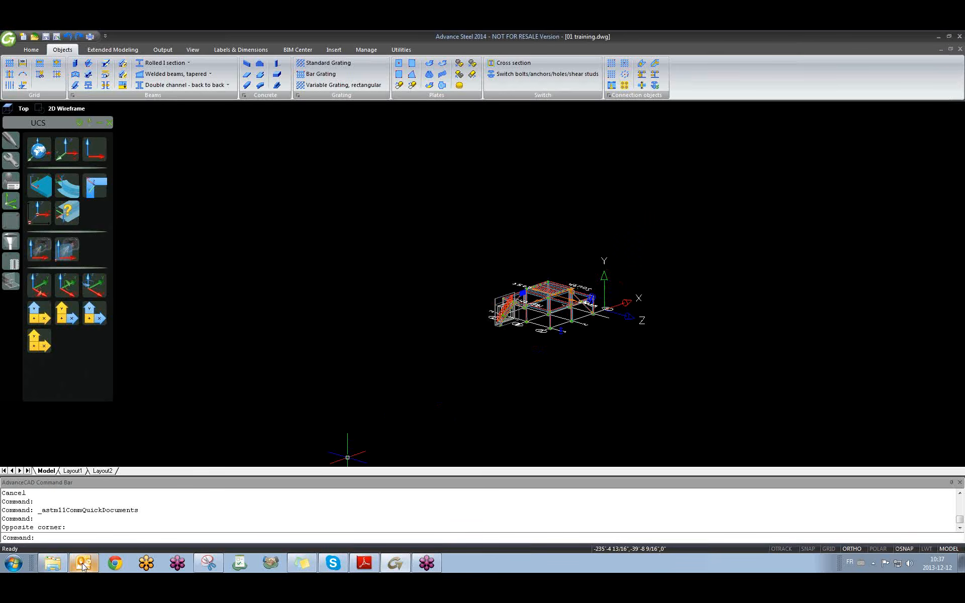
left_click(483, 376)
left_click(339, 279)
scroll(504, 299, "up", 7)
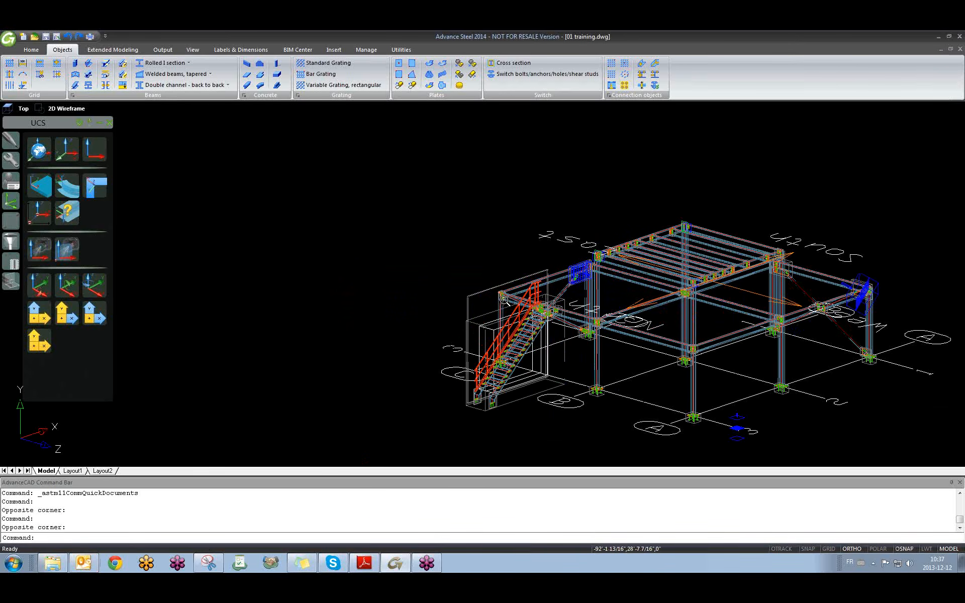
left_click(406, 254)
left_click(349, 293)
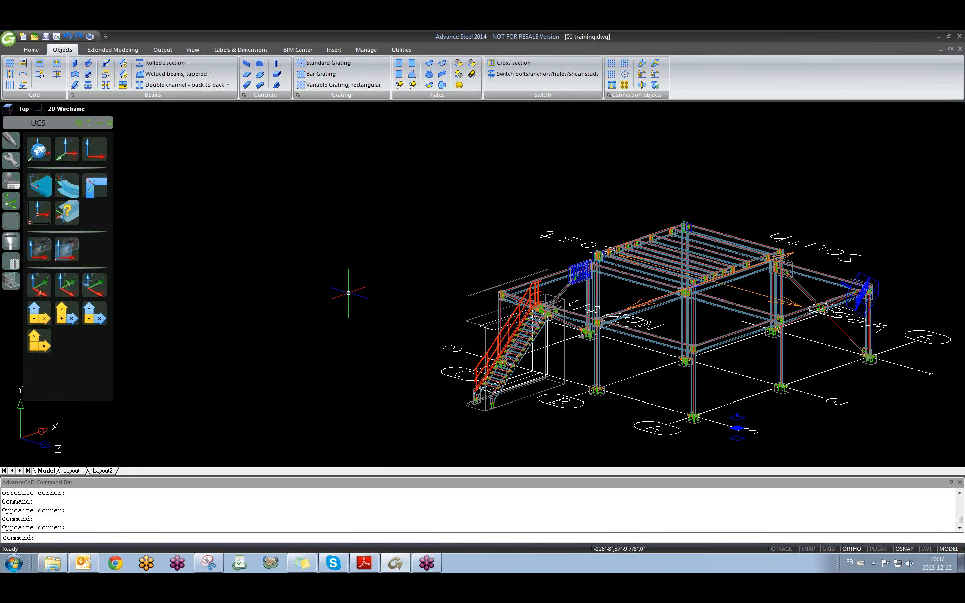
middle_click_drag(349, 293, 514, 305, "shift")
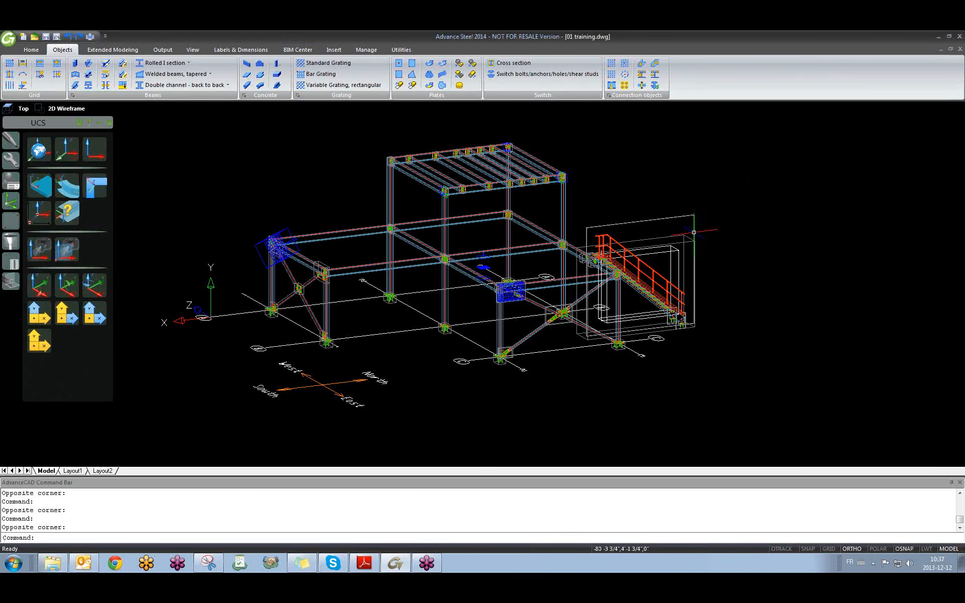
scroll(694, 233, "up", 2)
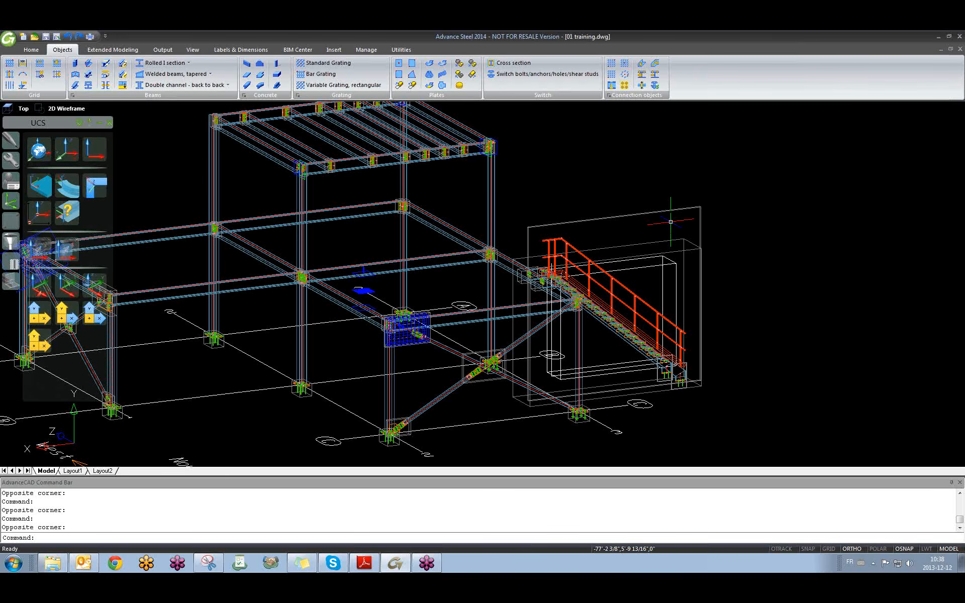
Select the grey box around the stair, then cancel the selection.
left_click(640, 213)
key("Escape")
left_click(780, 319)
left_click(722, 273)
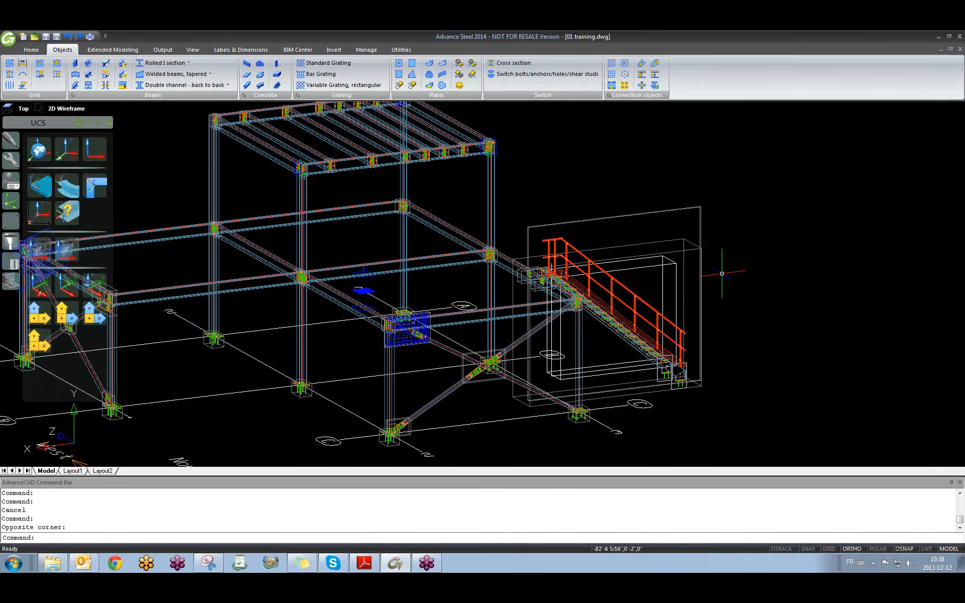
left_click(674, 241)
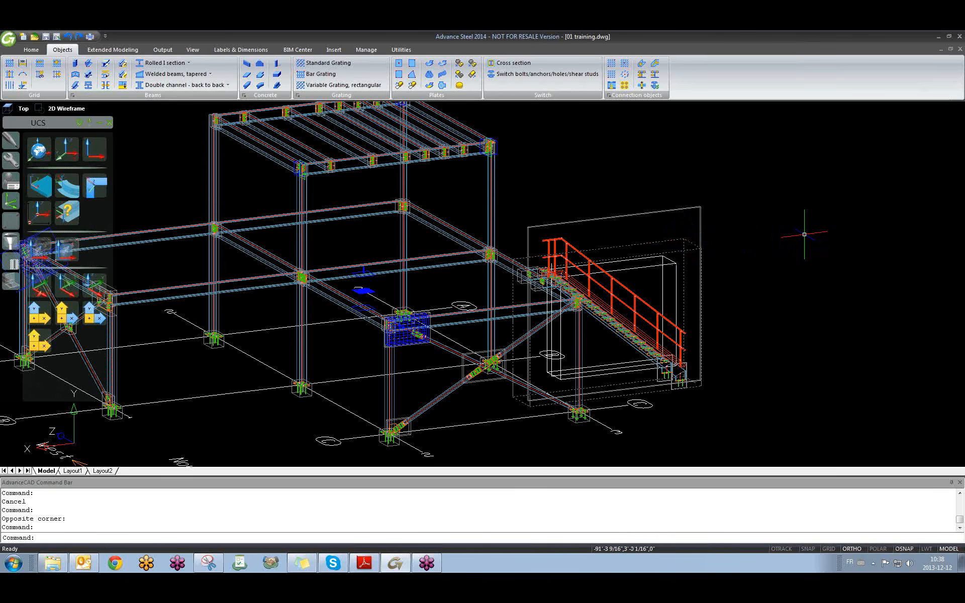
key("Escape")
key("Escape")
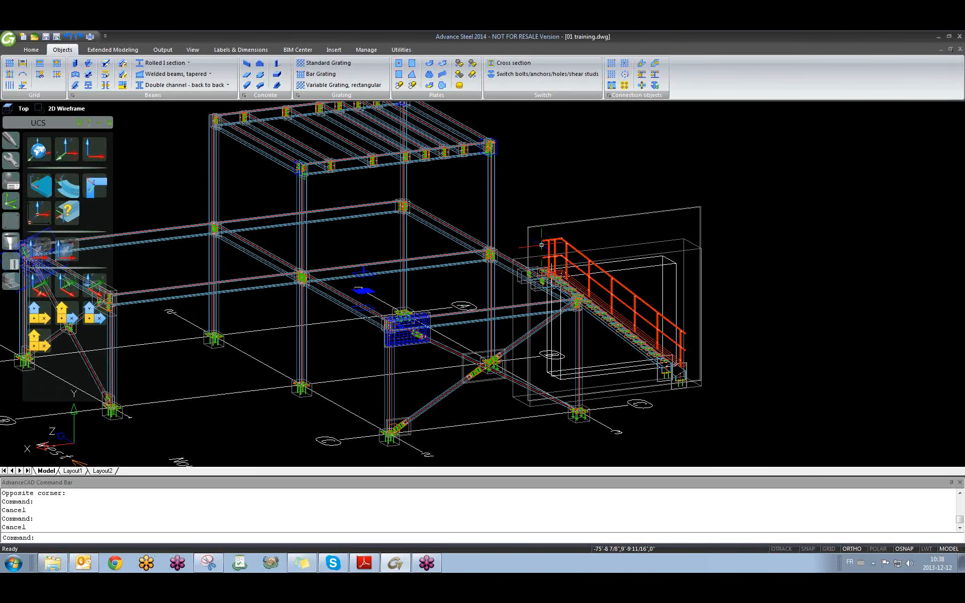
Open 7.dwg and zoom onto the W12x26 beam's 3.353 level symbol.
left_click(575, 165)
left_click(551, 181)
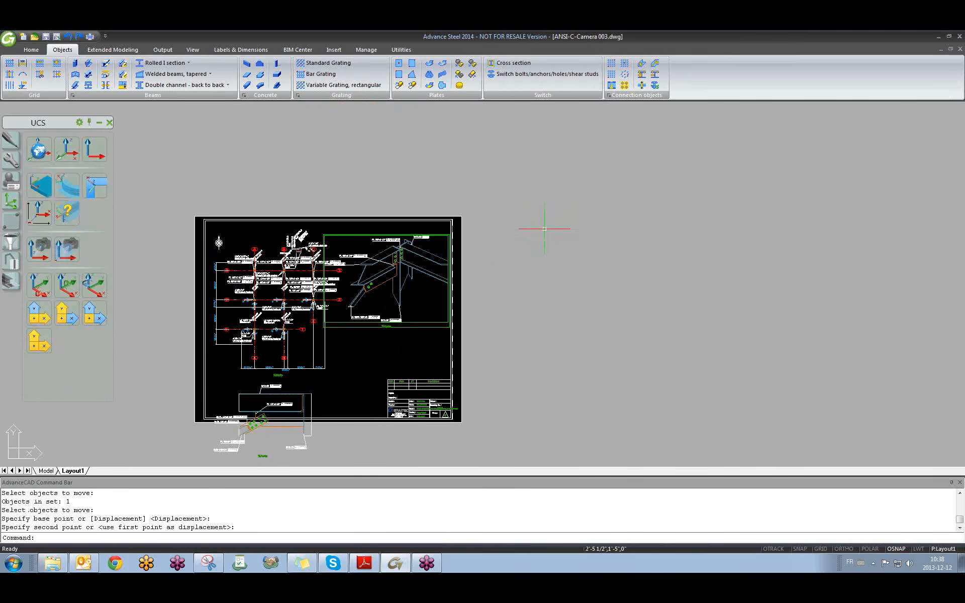
scroll(410, 297, "up", 8)
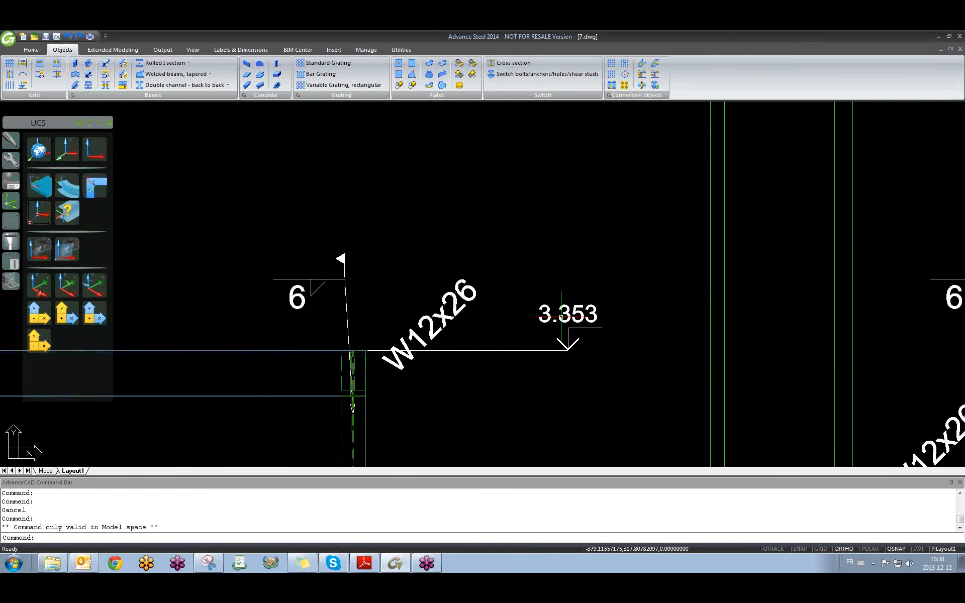
Open the 3.353 level symbol's settings and apply the BGH_Text_3.5 text style.
double_click(566, 309)
left_click_drag(681, 166, 552, 158)
left_click(465, 192)
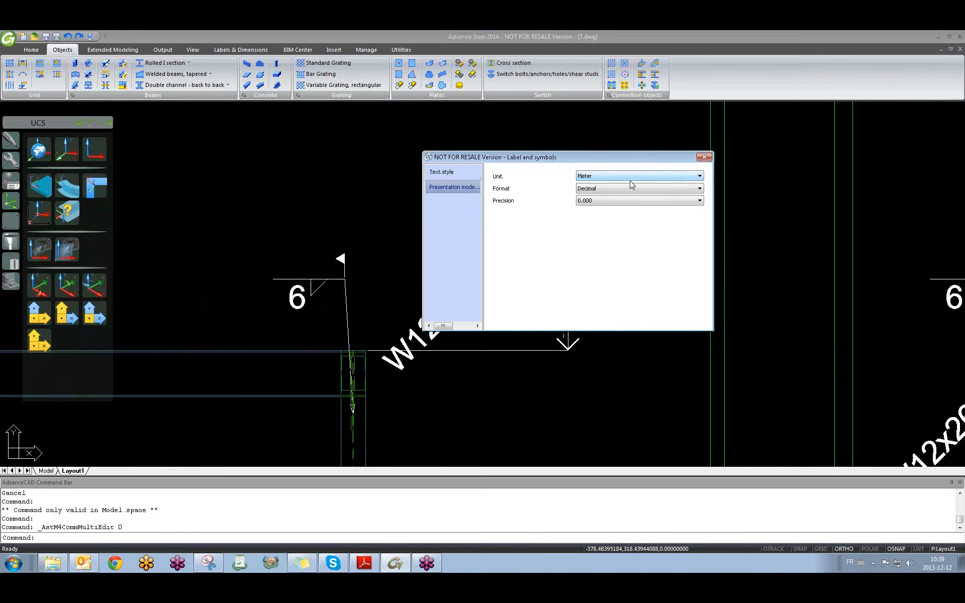
left_click(442, 172)
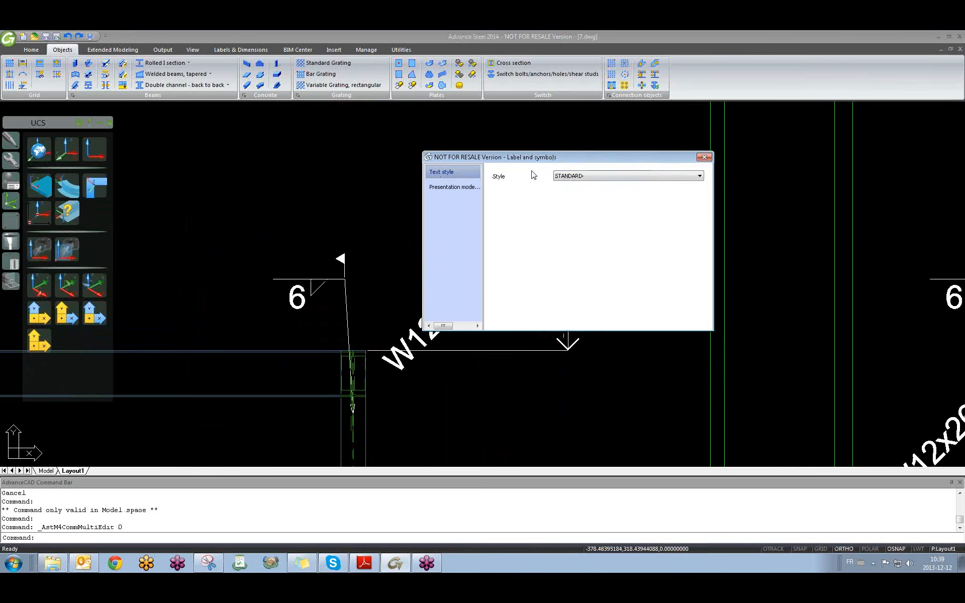
left_click(580, 176)
left_click(572, 191)
Cycle through the text styles, settle on STANDARD, and close the label settings.
left_click_drag(554, 158, 326, 148)
scroll(378, 179, "down", 4)
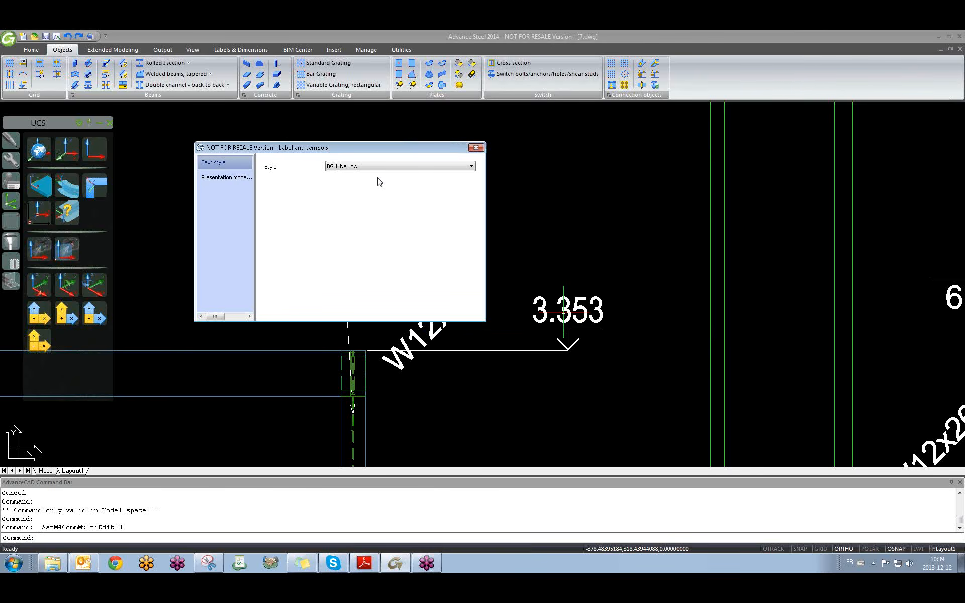
scroll(378, 178, "up", 4)
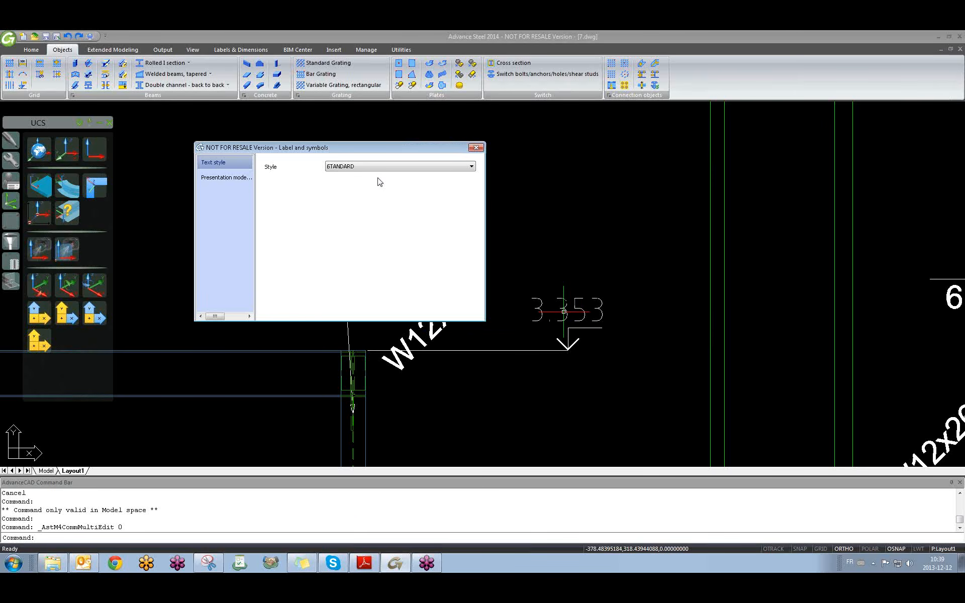
scroll(378, 179, "down", 2)
scroll(380, 182, "up", 1)
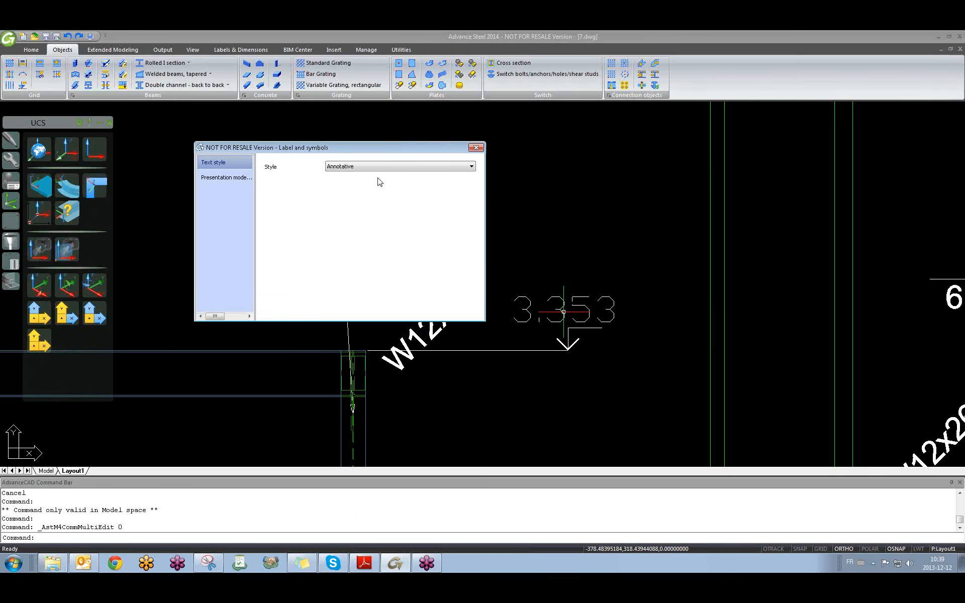
scroll(380, 182, "down", 1)
scroll(400, 168, "up", 3)
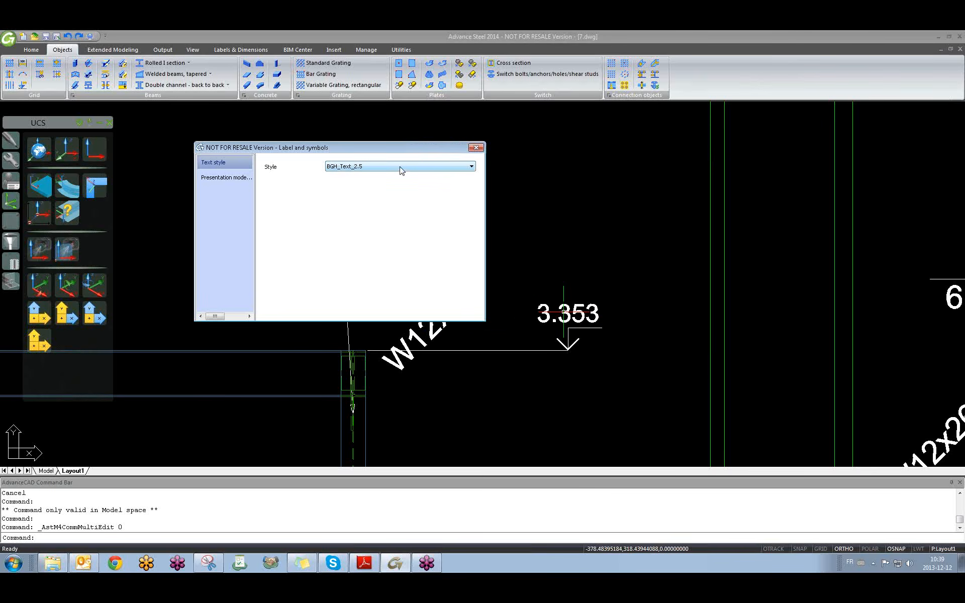
scroll(400, 169, "up", 3)
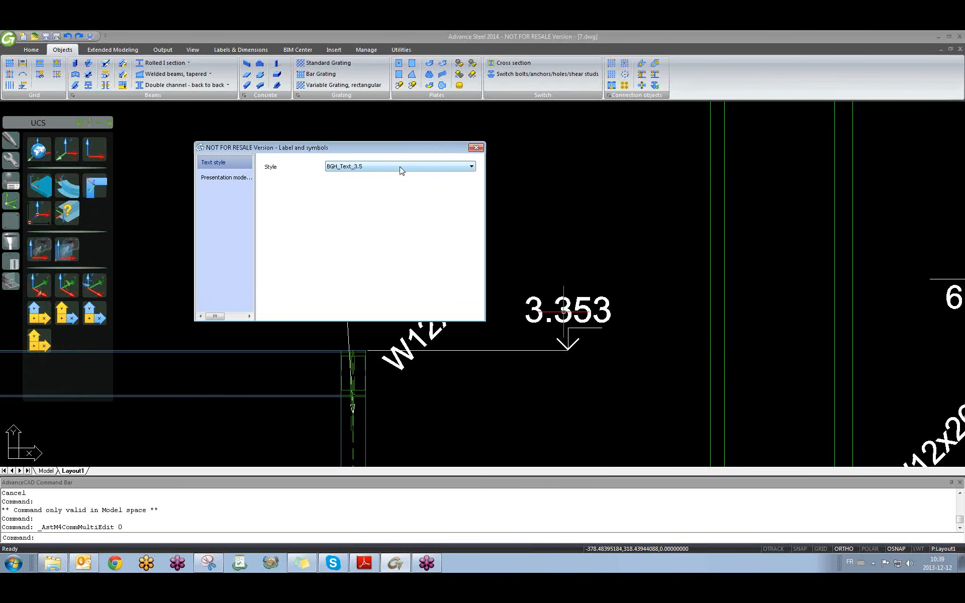
scroll(400, 170, "down", 1)
scroll(401, 169, "up", 1)
scroll(401, 170, "down", 1)
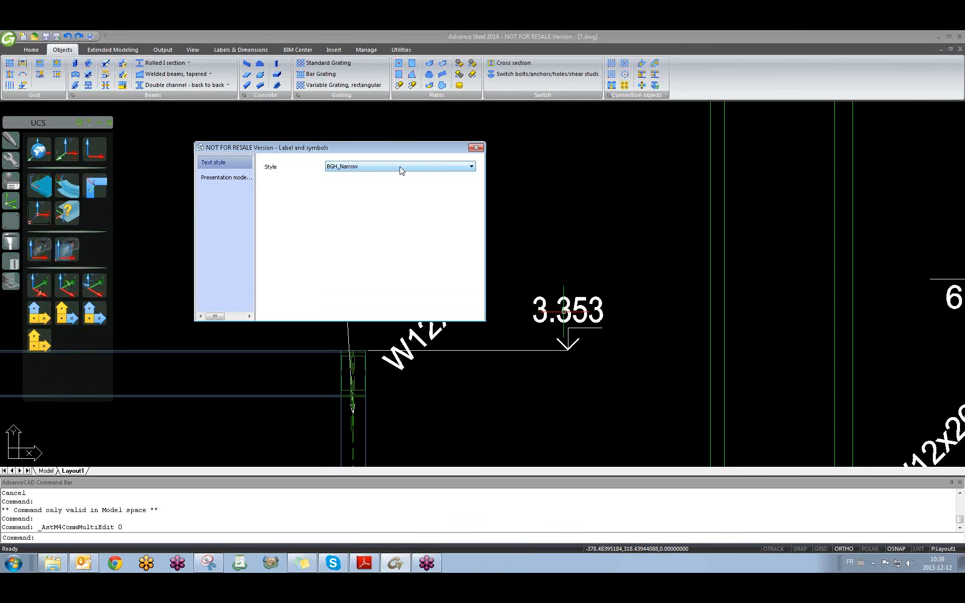
scroll(400, 169, "down", 2)
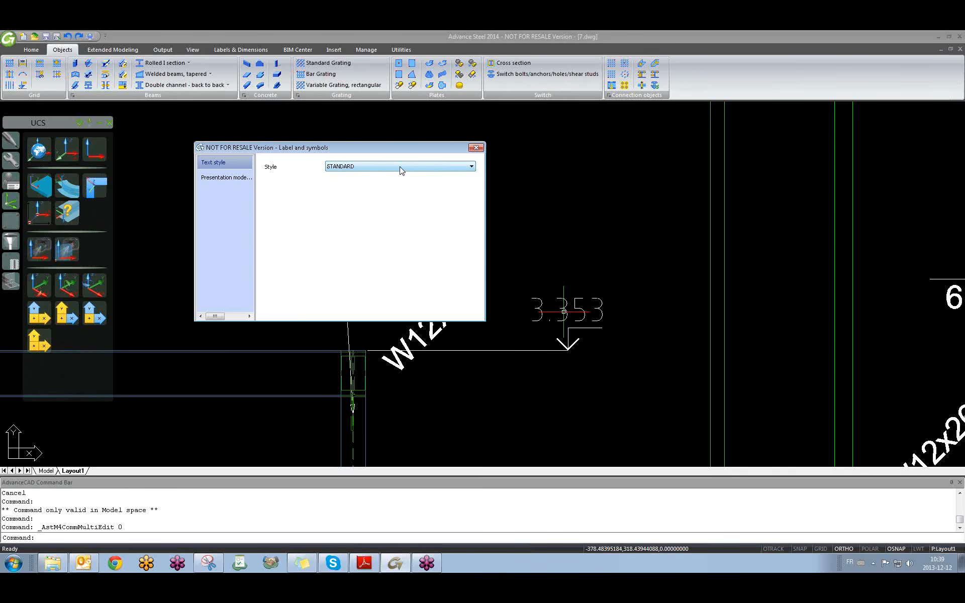
left_click(474, 148)
scroll(578, 333, "down", 6)
Select the 3.353 label, center the South elevation in view, then deselect it.
scroll(533, 331, "up", 6)
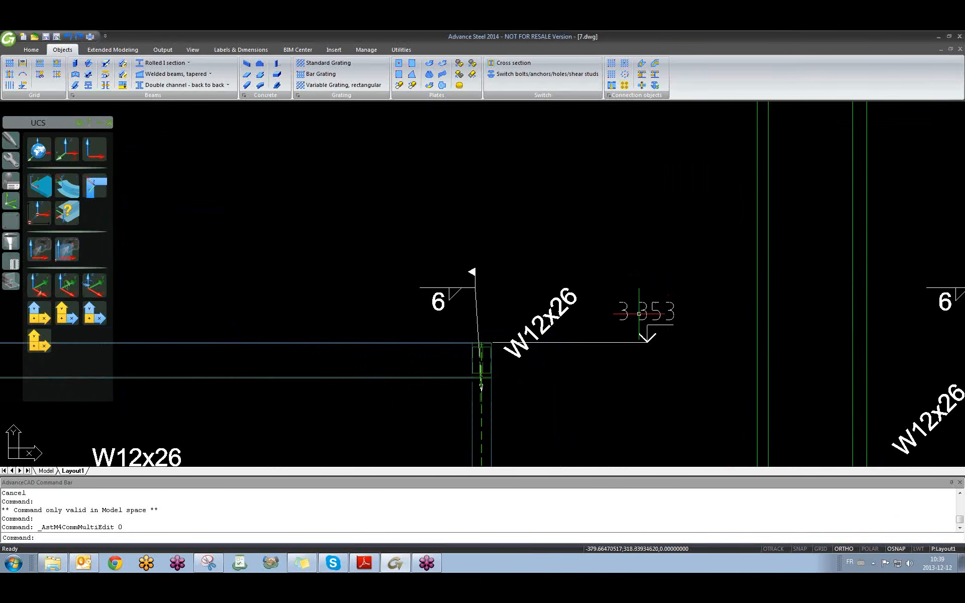
left_click(646, 314)
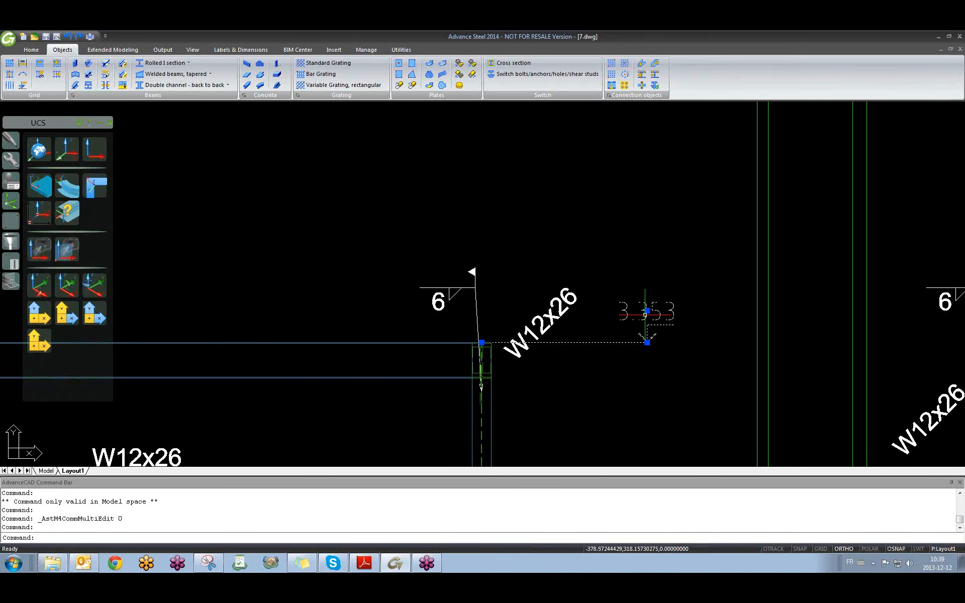
scroll(573, 282, "down", 6)
middle_click_drag(585, 302, 582, 300)
middle_click_drag(528, 319, 413, 316)
middle_click_drag(614, 314, 482, 308)
scroll(481, 307, "up", 6)
key("Escape")
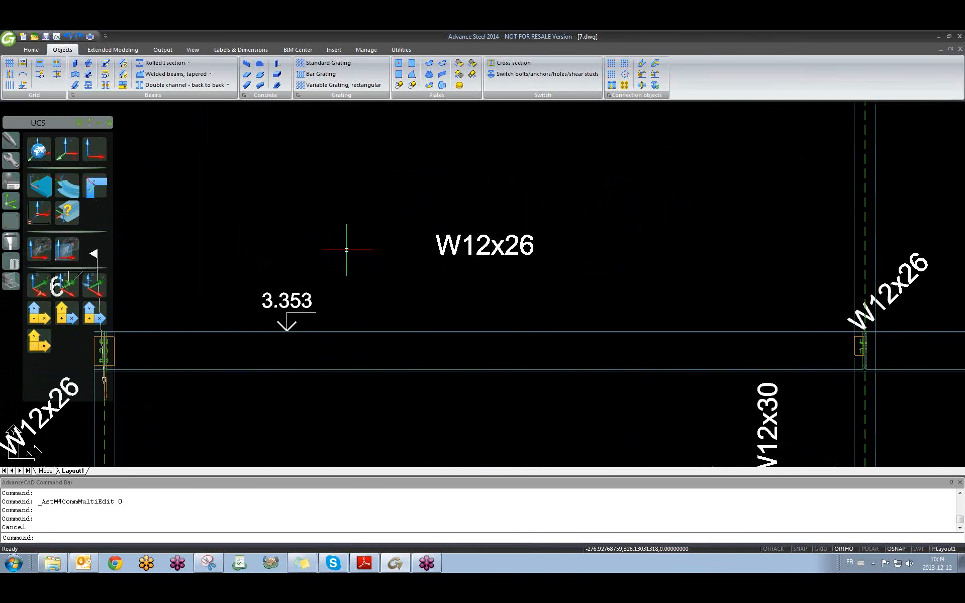
Switch to the 01 training.dwg 3D model and shift it rightward in view.
scroll(351, 245, "down", 3)
scroll(339, 222, "down", 4)
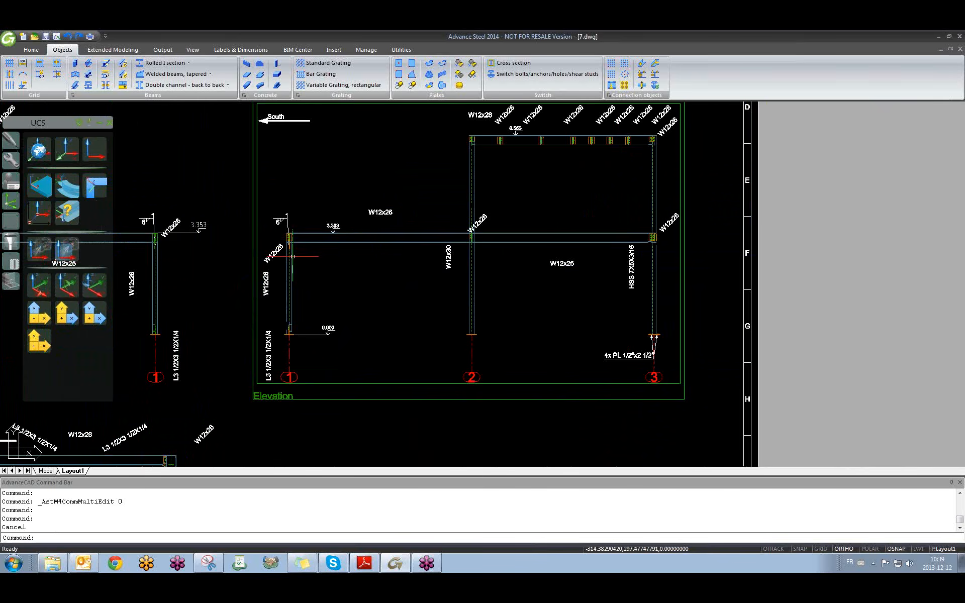
key("ctrl+Tab")
key("Escape")
middle_click_drag(423, 309, 577, 289)
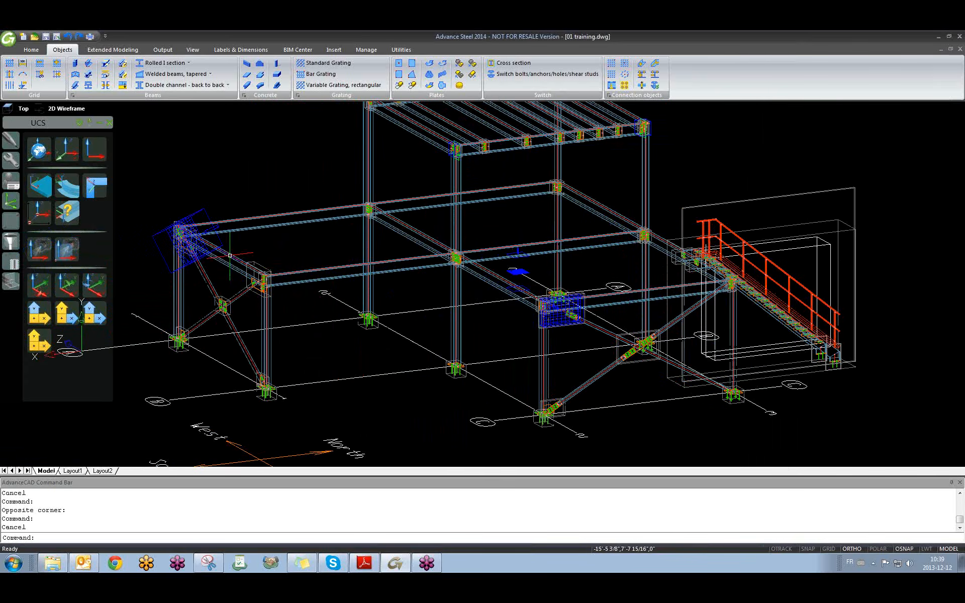
middle_click_drag(233, 255, 450, 257)
scroll(142, 67, "down", 2)
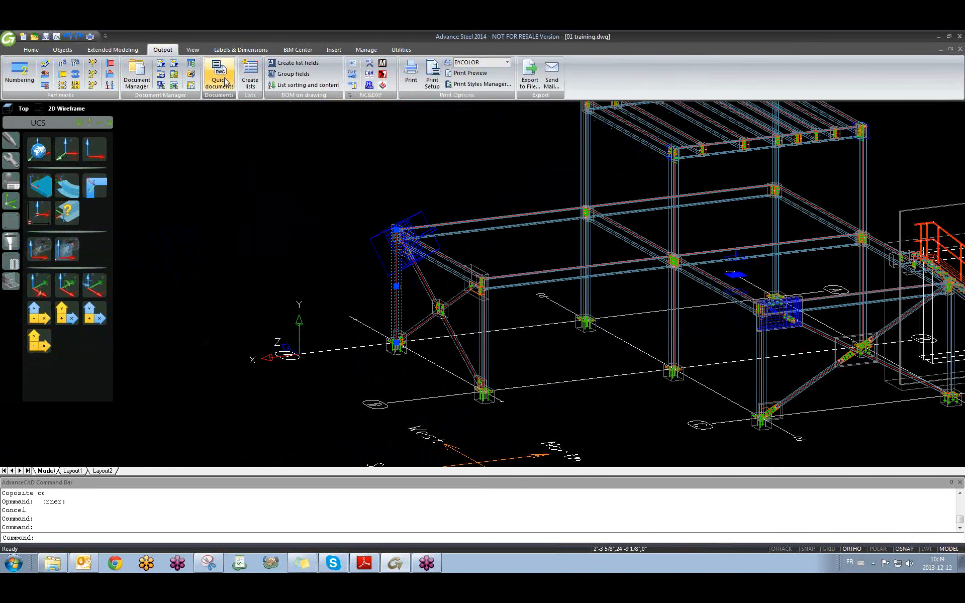
Run the Mainparts 'Selected Mp Each ANSI-C' drawing process from Quick documents.
left_click(221, 80)
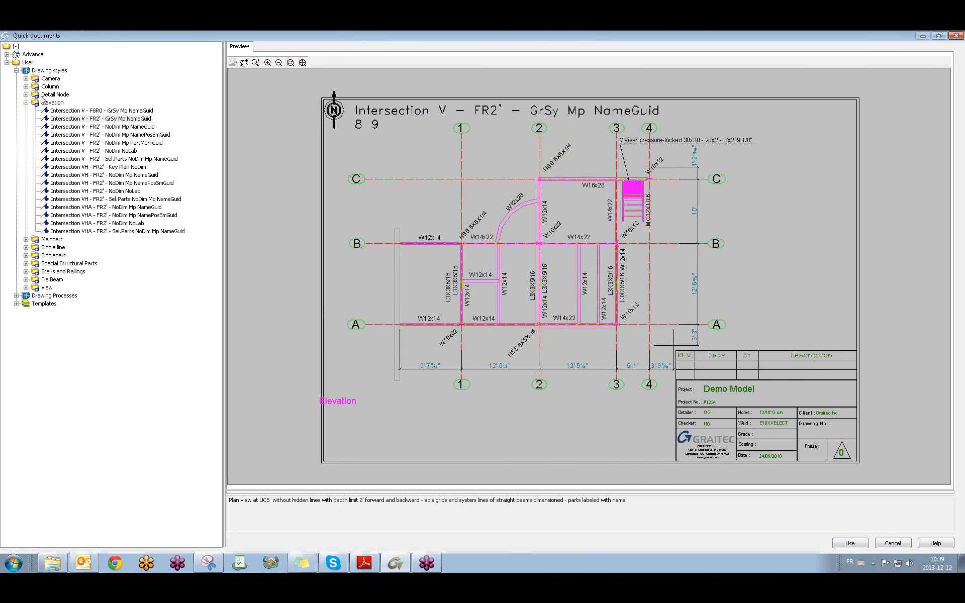
left_click(25, 297)
left_click(27, 321)
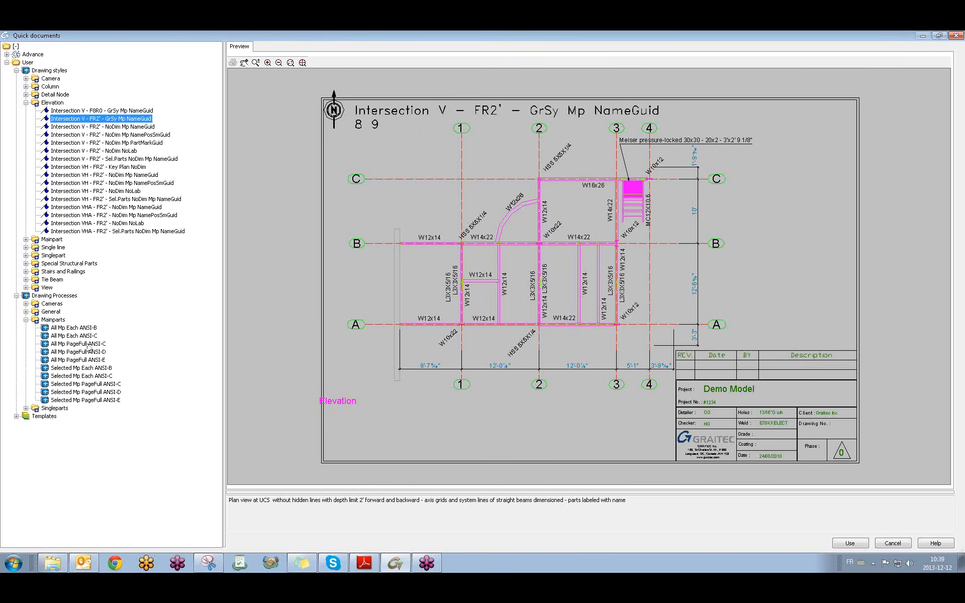
left_click(77, 373)
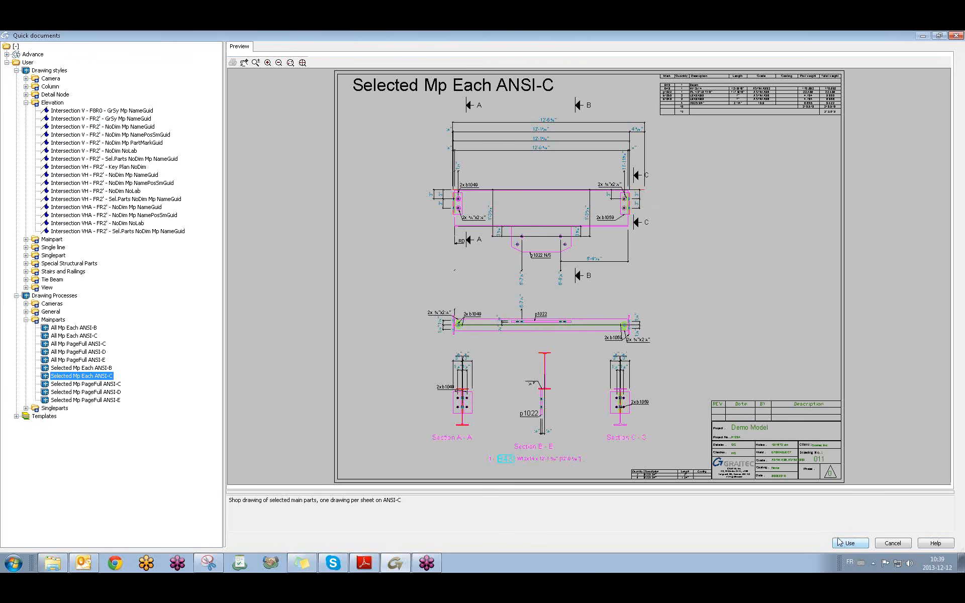
left_click(837, 542)
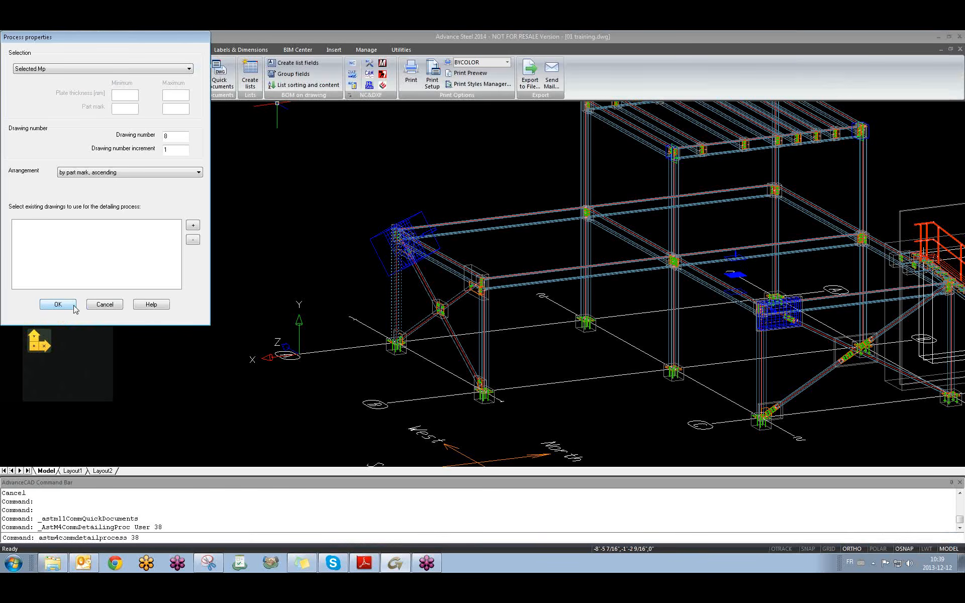
left_click(59, 304)
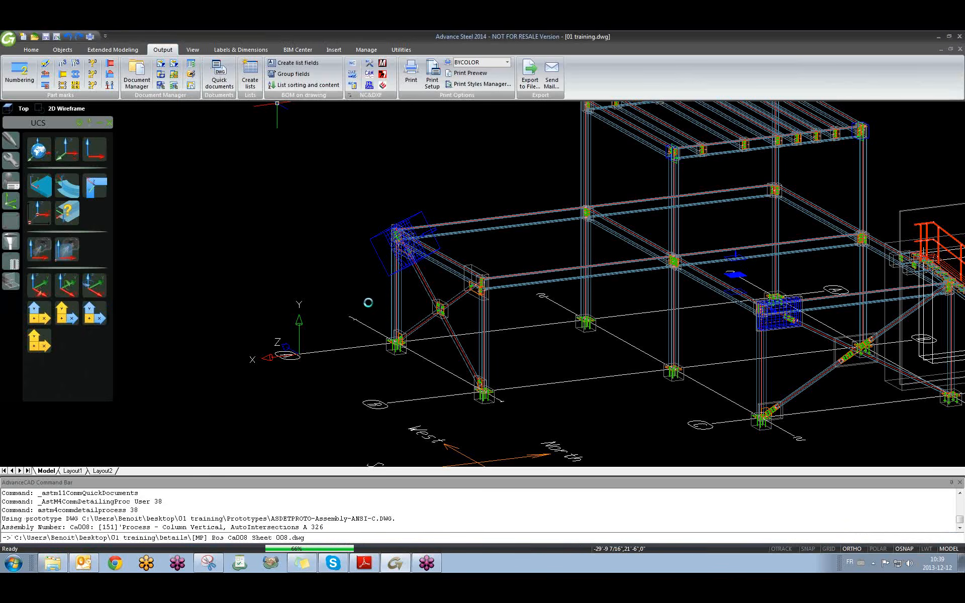
Open the column's generated shop drawing with Show assembly detail.
left_click(396, 302)
right_click(402, 305)
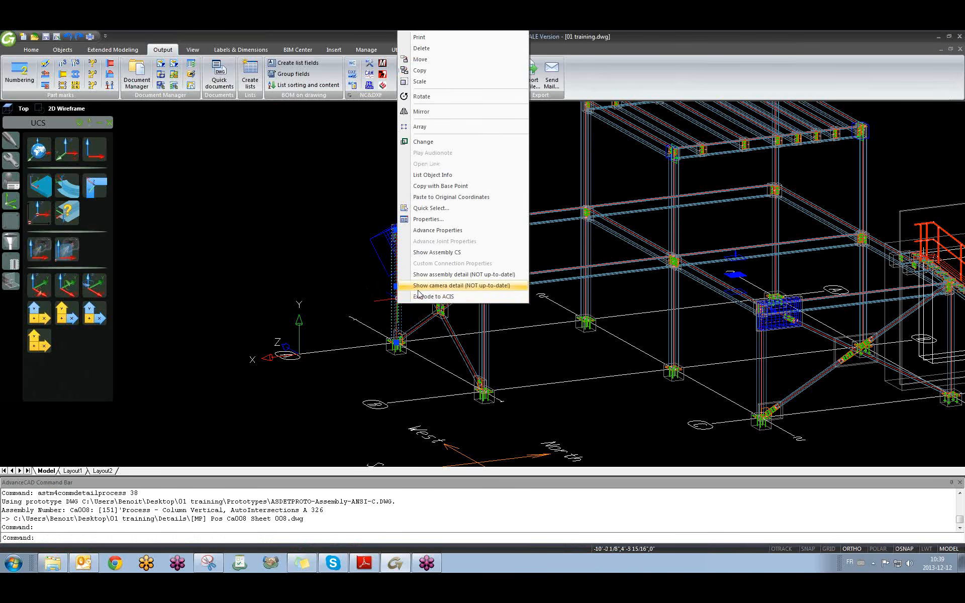
left_click(422, 274)
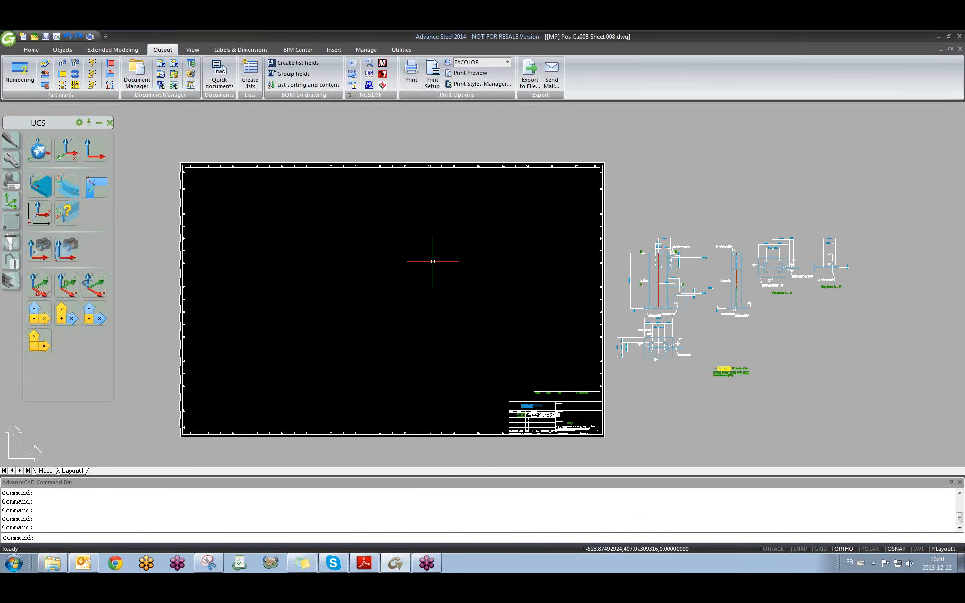
Move the column's detail views inside the Ca008 sheet frame using M.
type("m")
key("Return")
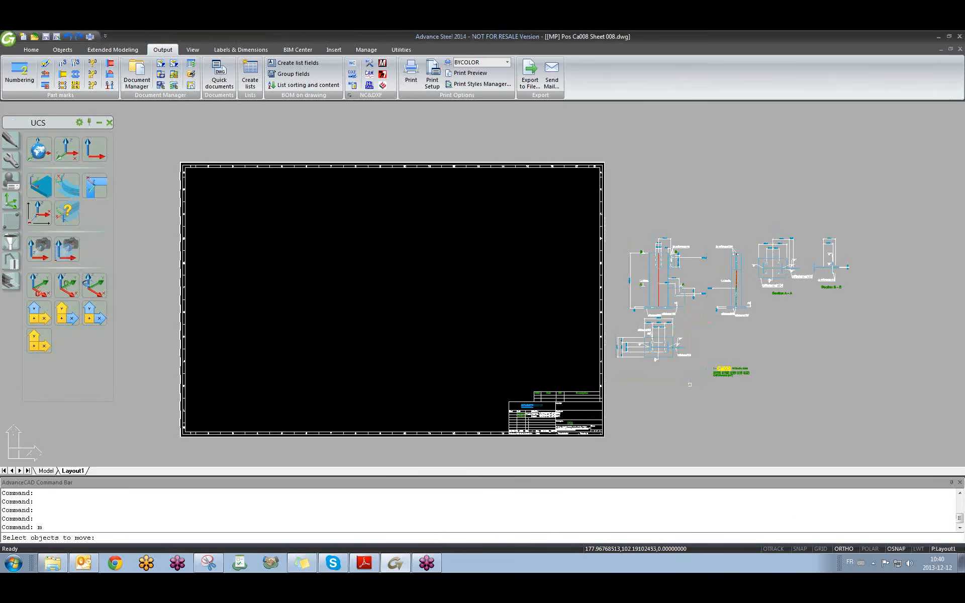
left_click(684, 379)
key("Return")
left_click(693, 353)
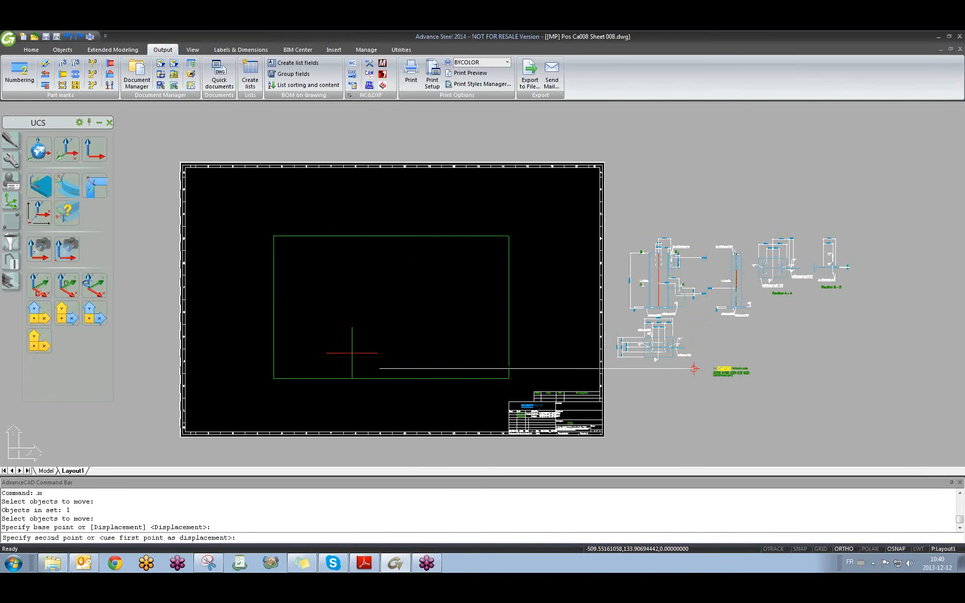
left_click(351, 353)
Zoom and pan over the sheet to check the elevations, sections A-A, B-B and plan view.
scroll(403, 239, "up", 10)
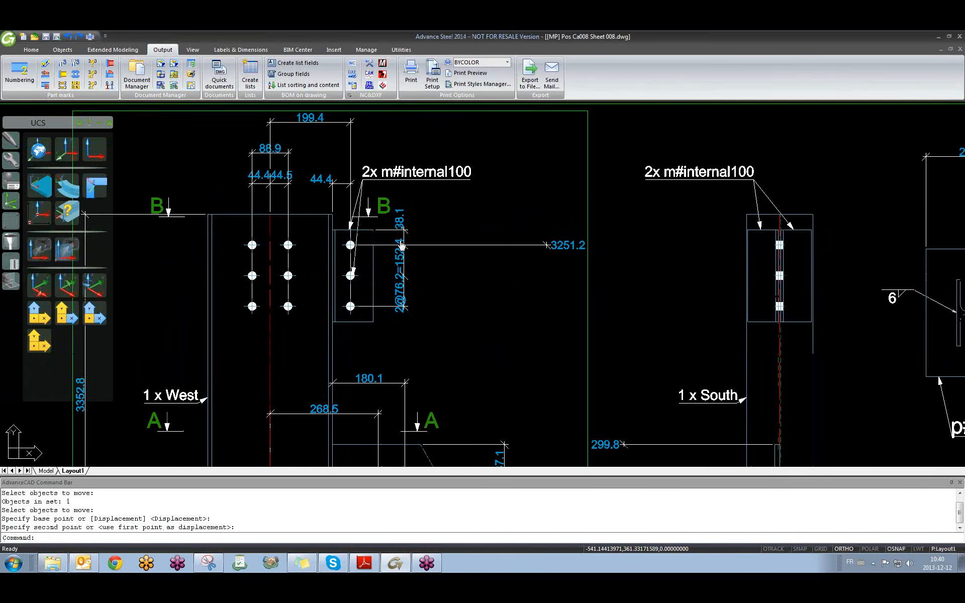
scroll(402, 240, "down", 4)
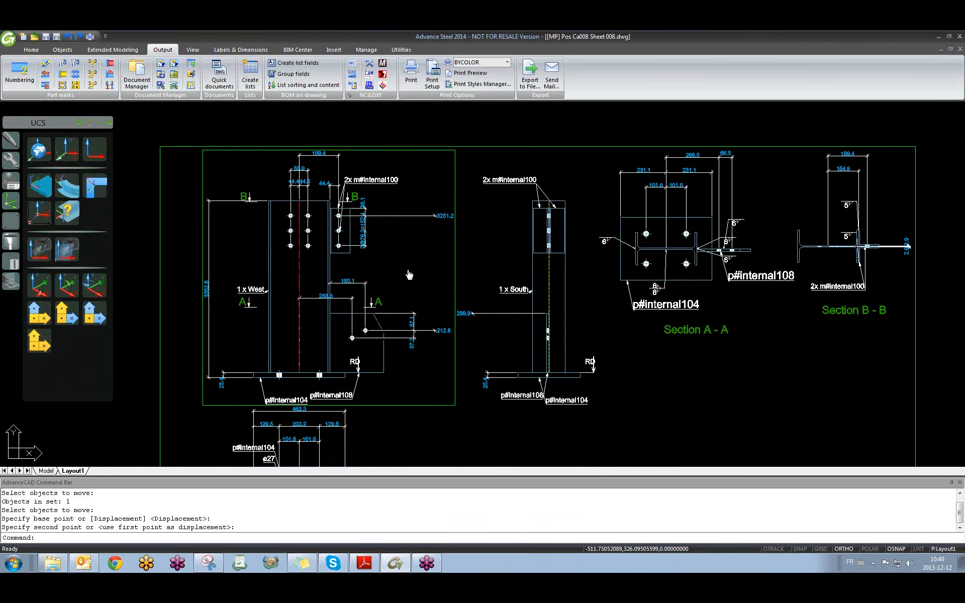
middle_click_drag(297, 378, 318, 378)
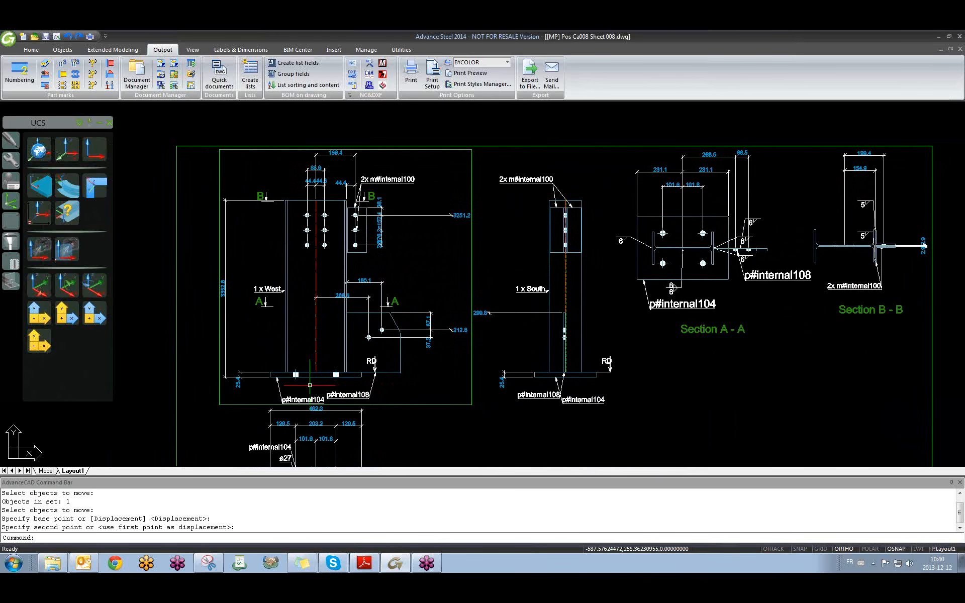
scroll(323, 375, "up", 3)
scroll(416, 308, "down", 1)
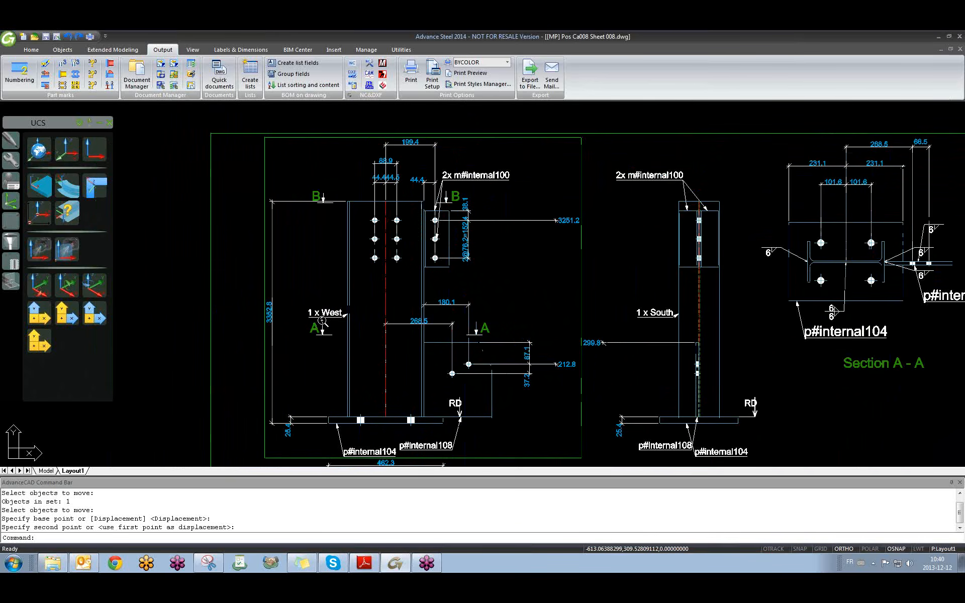
middle_click_drag(417, 309, 385, 300)
mouse_move(393, 262)
middle_mouse_down()
mouse_move(385, 170)
mouse_move(368, 300)
mouse_move(391, 306)
mouse_move(289, 326)
mouse_move(386, 287)
mouse_move(394, 307)
middle_mouse_up()
scroll(386, 170, "down", 2)
scroll(319, 211, "up", 4)
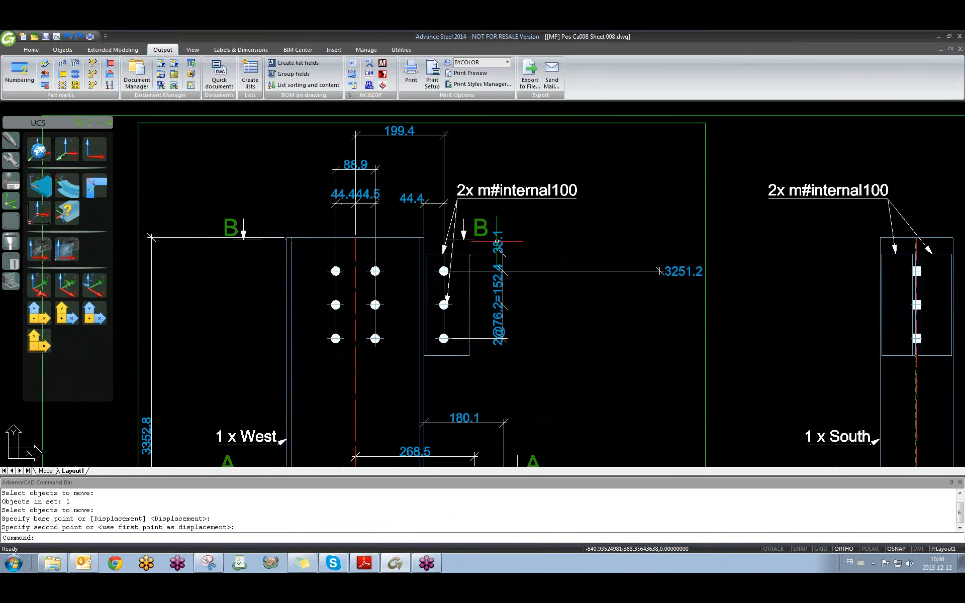
scroll(497, 242, "down", 3)
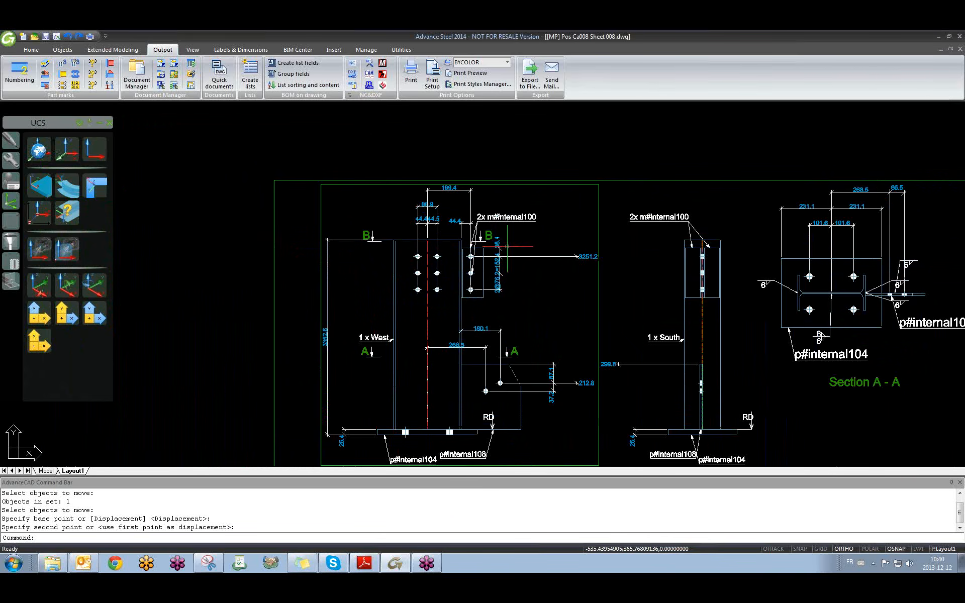
scroll(491, 250, "down", 4)
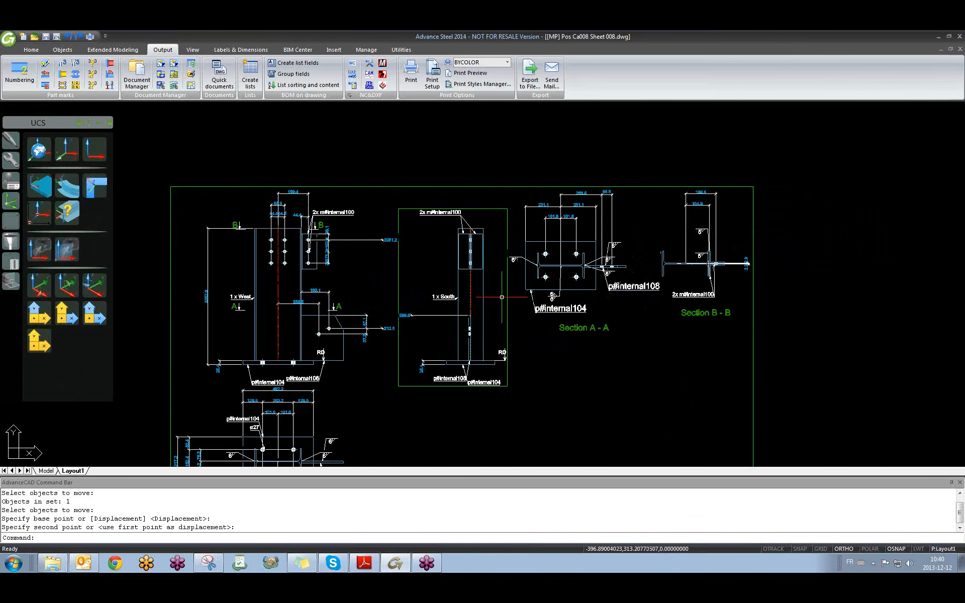
middle_click_drag(290, 356, 334, 320)
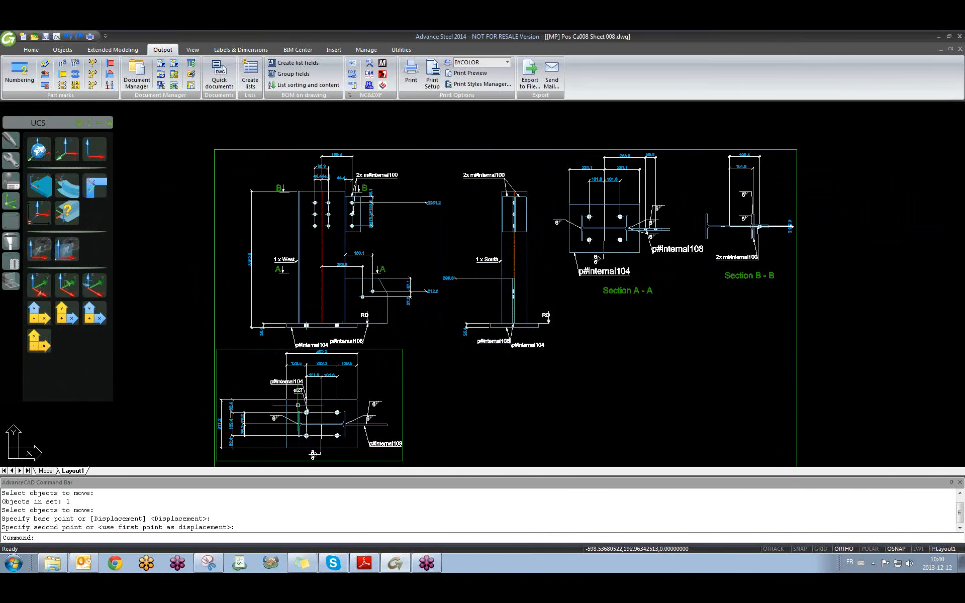
scroll(328, 361, "down", 3)
scroll(370, 361, "up", 2)
Return to 7.dwg Layout1 and inspect the W12x26 beam's 3.353 level label.
key("ctrl+Tab")
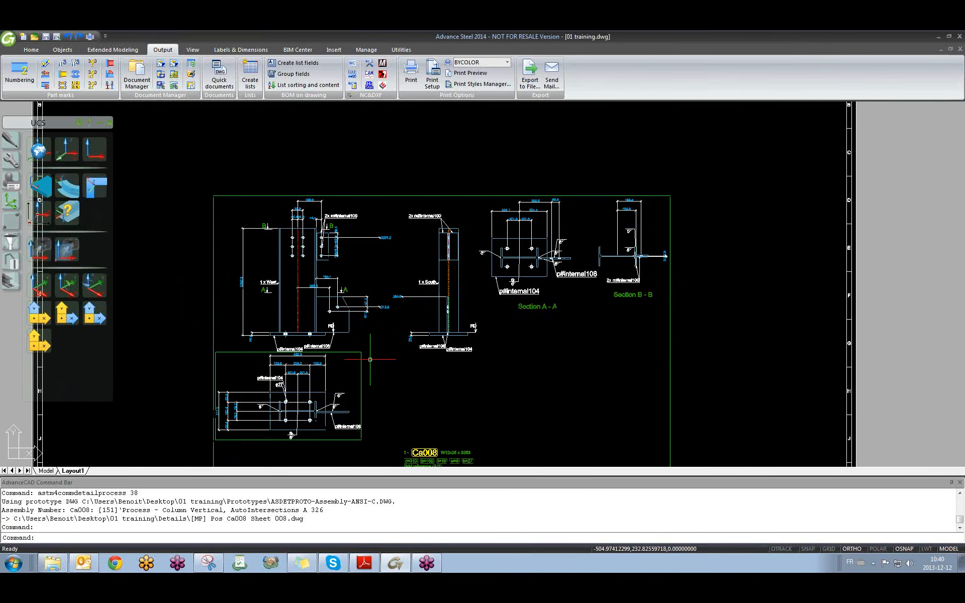
key("Escape")
key("ctrl+Tab")
key("ctrl+Tab")
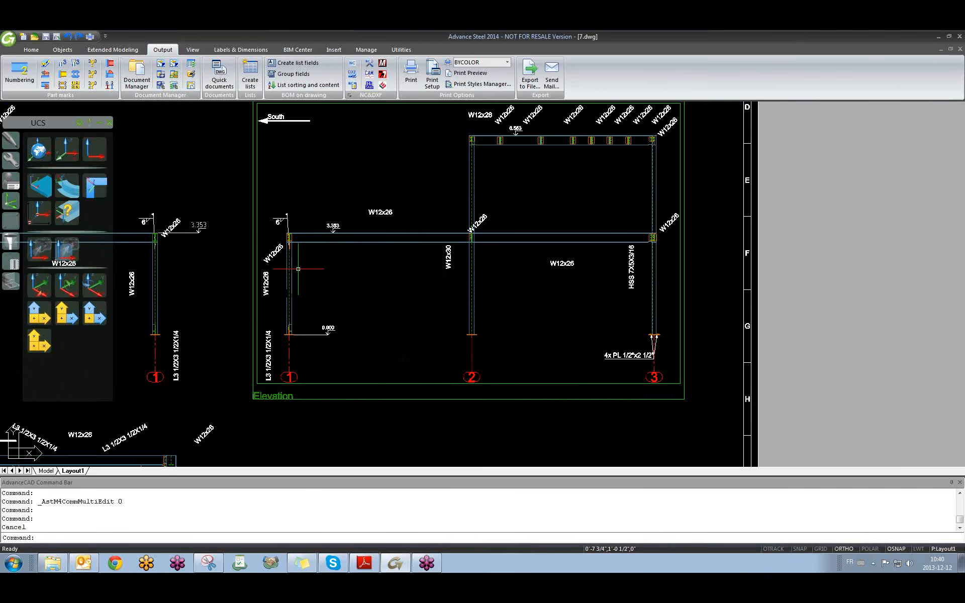
scroll(348, 218, "up", 5)
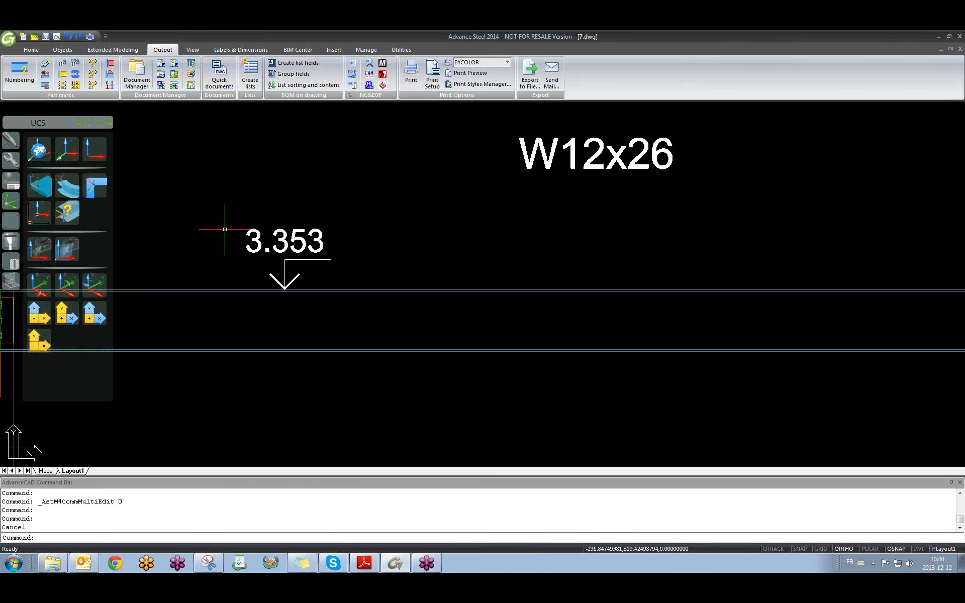
left_click(305, 177)
left_click(277, 198)
left_click(282, 233)
key("Escape")
scroll(282, 234, "down", 6)
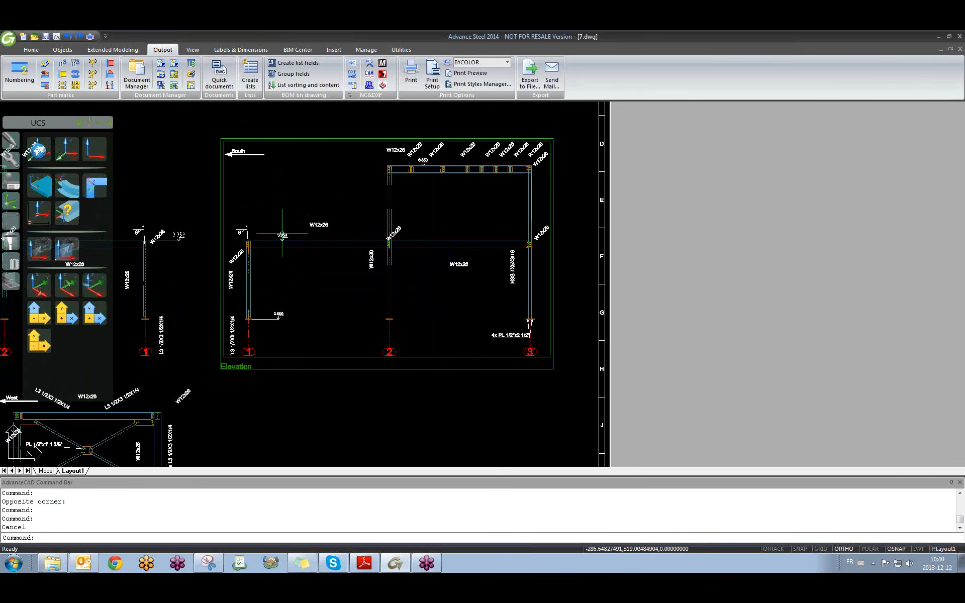
middle_click_drag(430, 256, 454, 290)
left_click(492, 236)
left_click(477, 248)
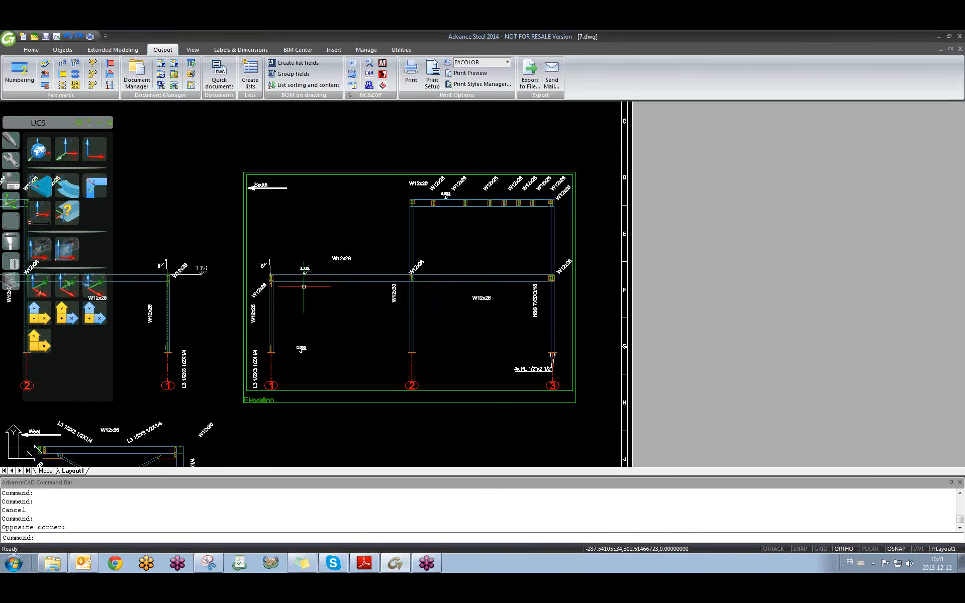
Switch back to the 01 training 3D model and orbit around the frame and column connection.
key("ctrl+Tab")
key("ctrl+Tab")
key("Escape")
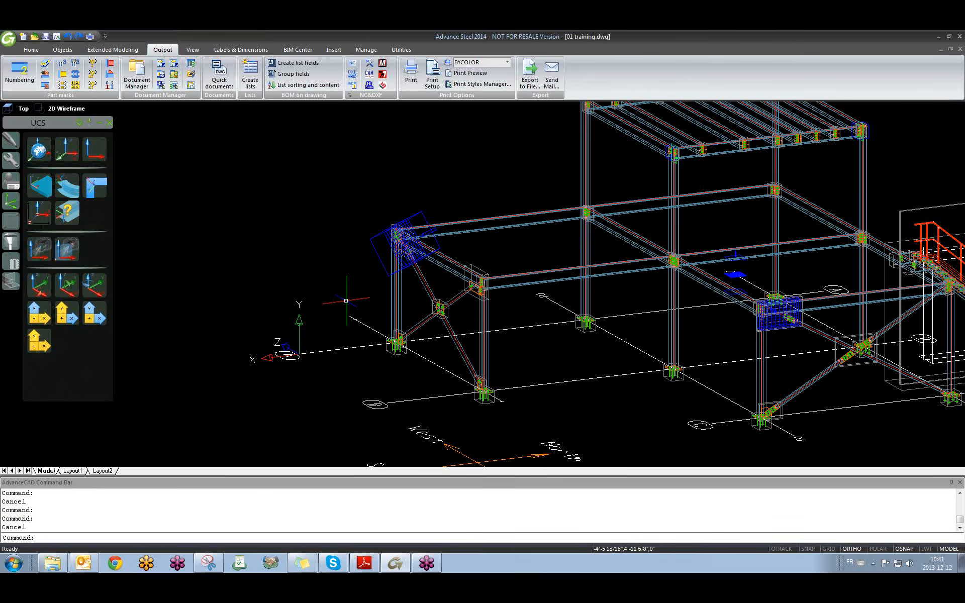
scroll(345, 300, "down", 3)
mouse_move(346, 300)
middle_mouse_down("shift")
mouse_move(437, 308)
mouse_move(344, 303)
mouse_move(333, 317)
middle_mouse_up("shift")
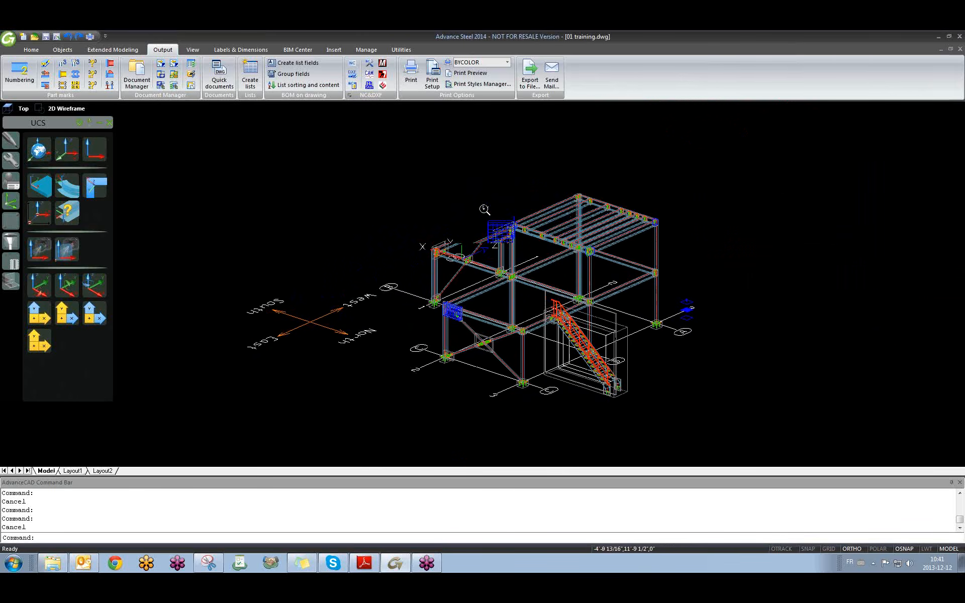
scroll(485, 210, "up", 6)
middle_click_drag(526, 275, 526, 289, "shift")
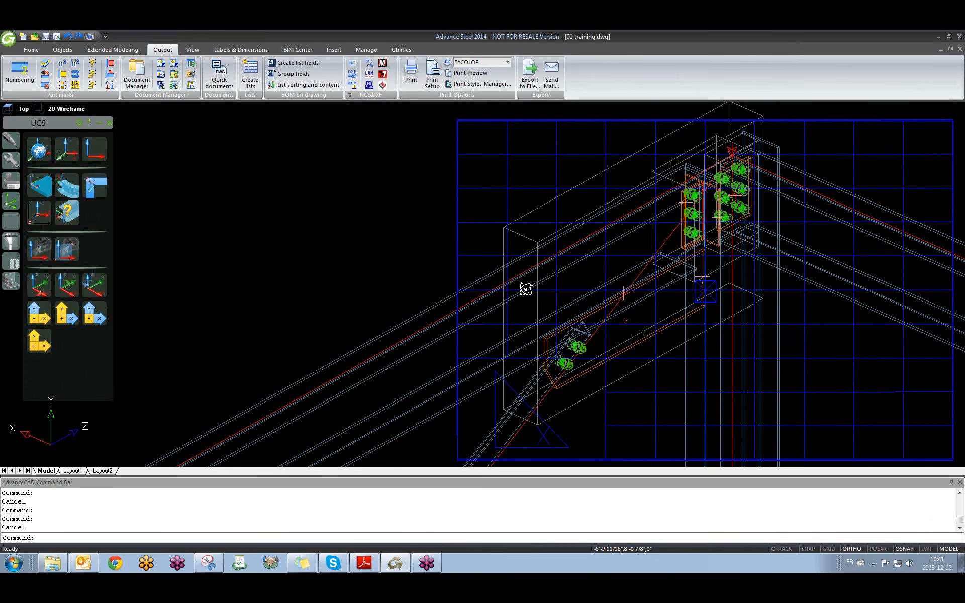
scroll(429, 293, "down", 12)
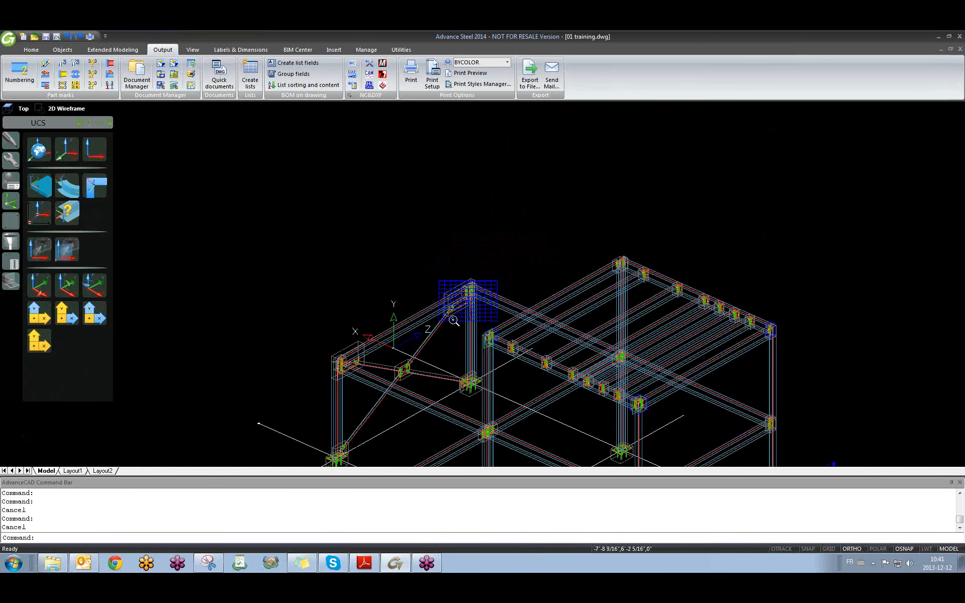
mouse_move(511, 344)
middle_mouse_down("shift")
mouse_move(592, 321)
mouse_move(508, 338)
middle_mouse_up("shift")
scroll(401, 380, "up", 6)
scroll(397, 380, "down", 4)
Reframe the model, then bring up Quick documents previewing Selected Mp Each ANSI-C.
middle_click_drag(401, 382, 400, 404, "shift")
scroll(313, 338, "up", 5)
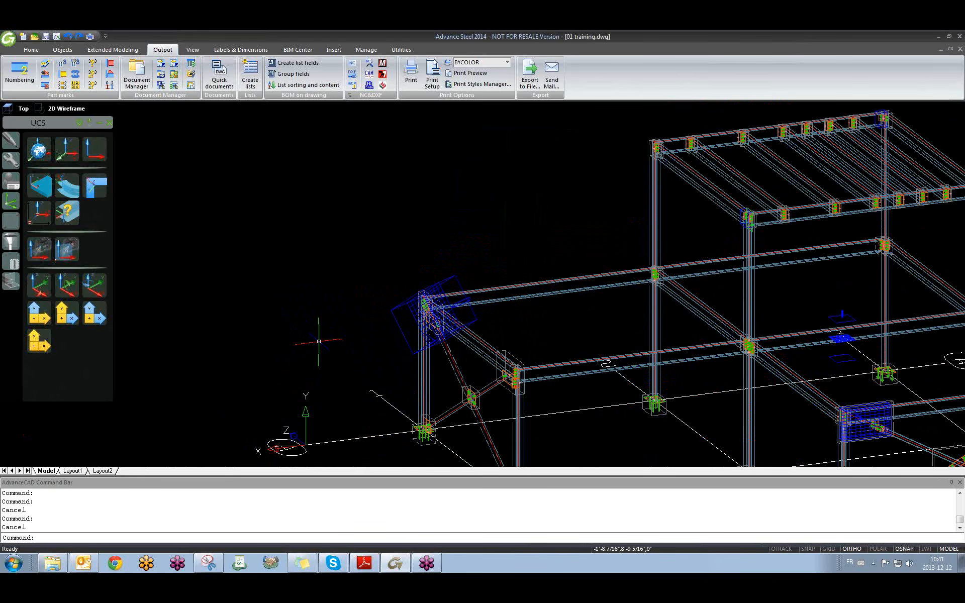
scroll(325, 322, "down", 7)
scroll(331, 315, "up", 1)
left_click(362, 242)
left_click(304, 266)
mouse_move(612, 343)
middle_mouse_down("shift")
mouse_move(584, 355)
mouse_move(503, 327)
mouse_move(407, 261)
middle_mouse_up("shift")
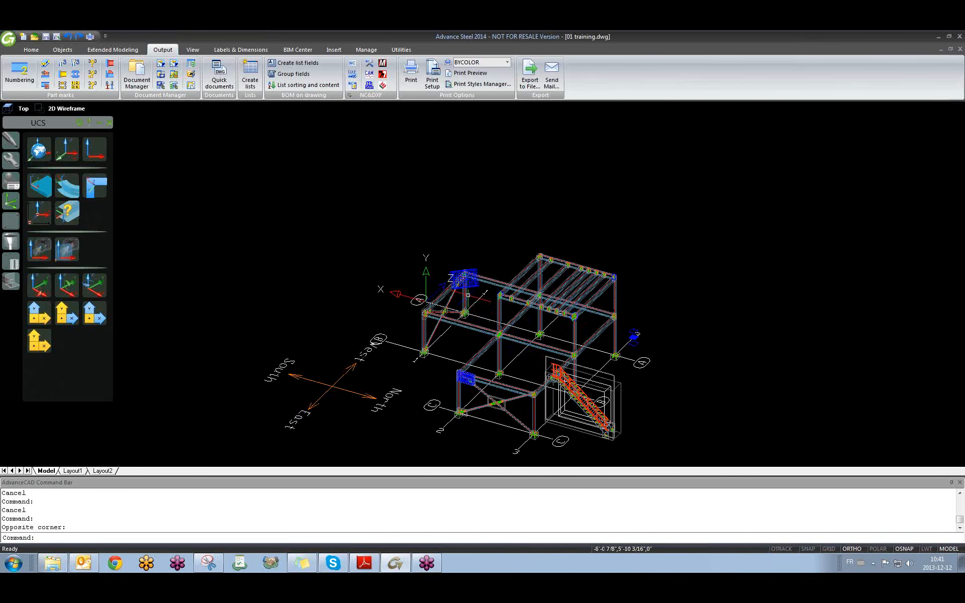
scroll(407, 260, "up", 3)
left_click(219, 74)
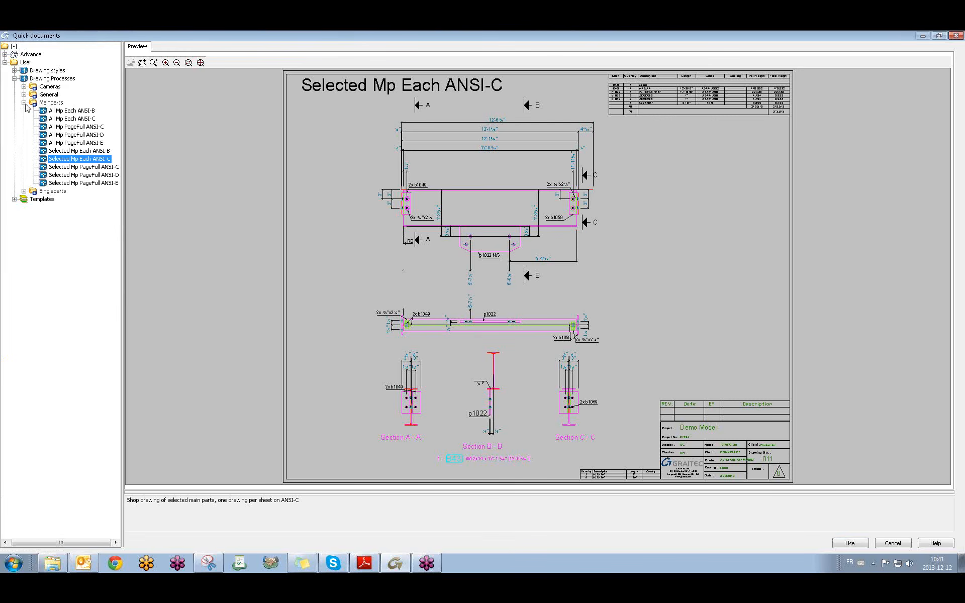
Choose the Detail V - NoDim NameGuid style under User > Drawing styles > Detail Node and use it.
left_click(24, 102)
left_click(17, 79)
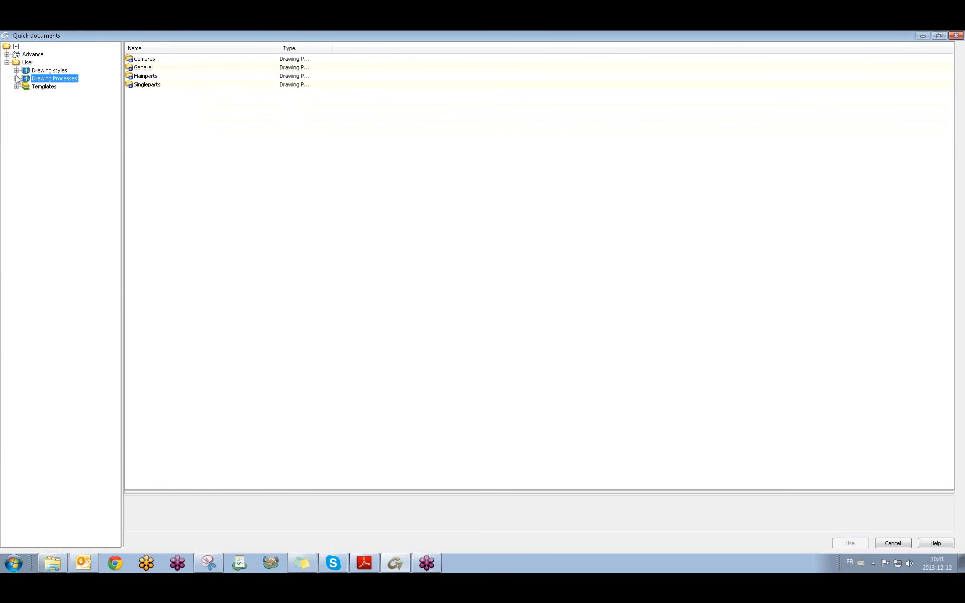
left_click(16, 71)
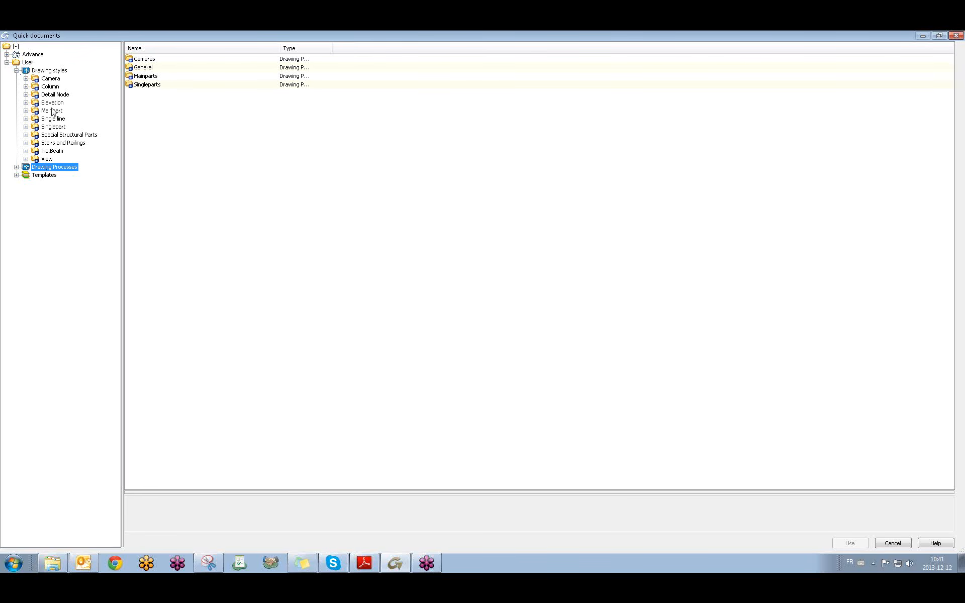
left_click(36, 95)
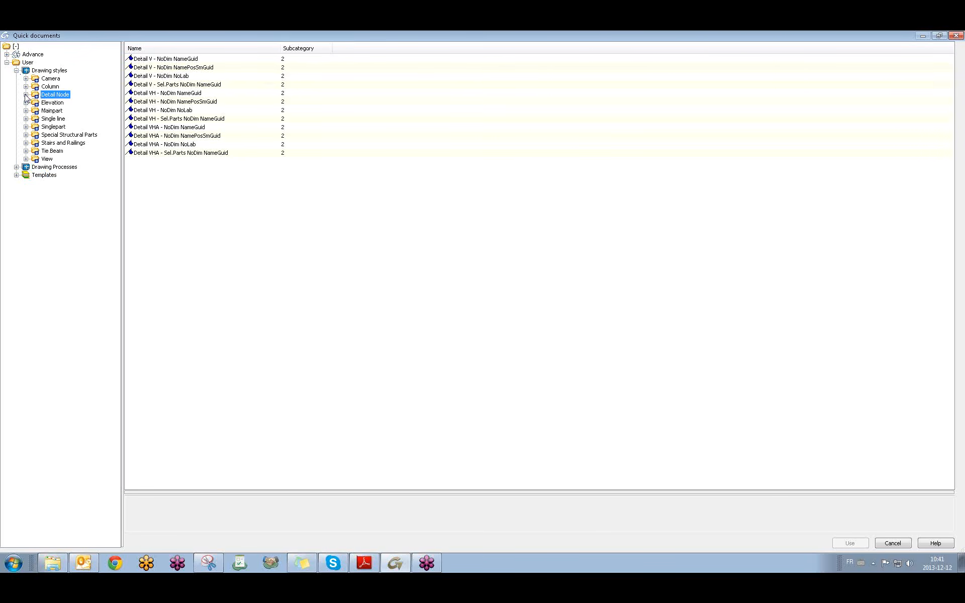
left_click(26, 95)
left_click(83, 103)
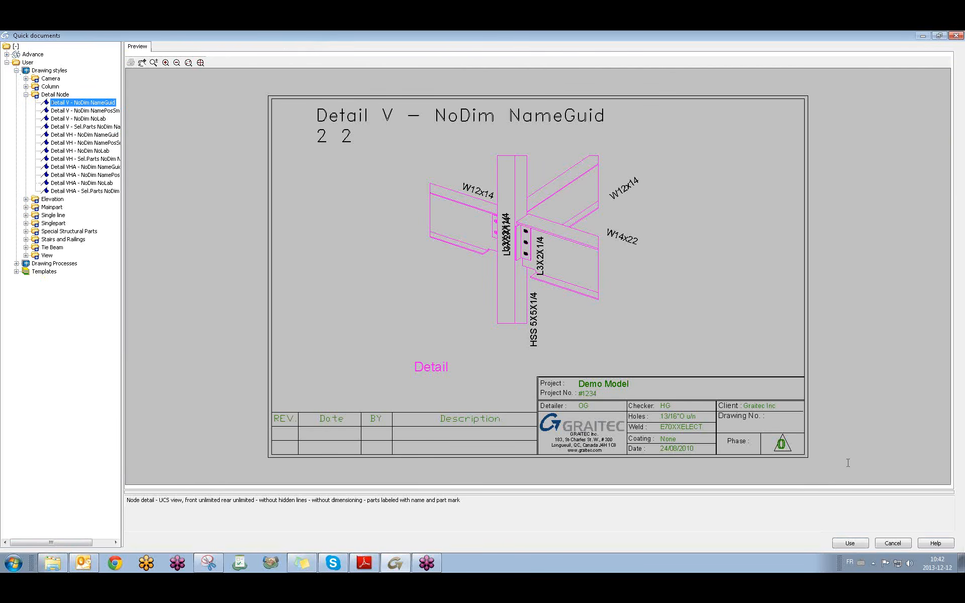
left_click(598, 218)
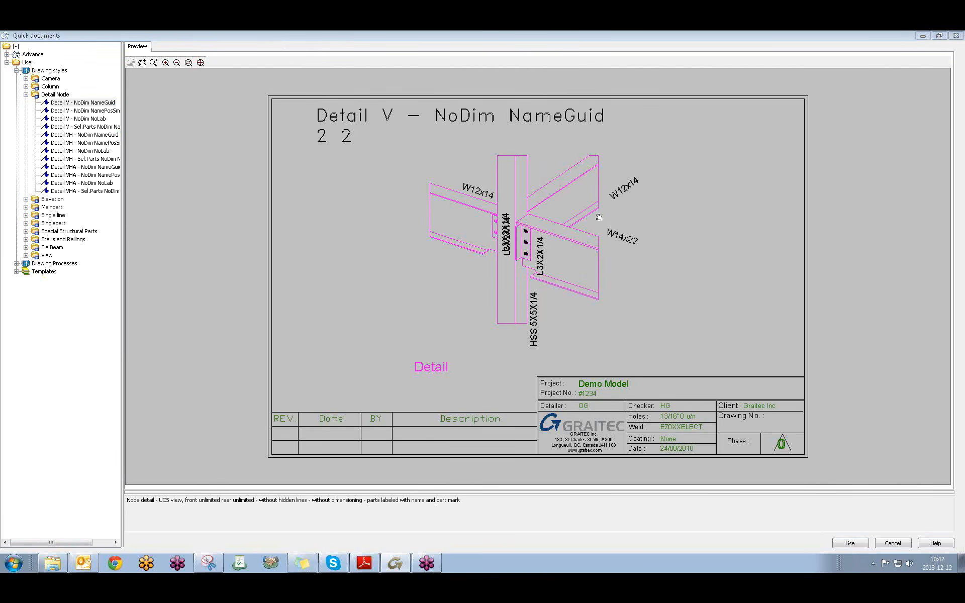
left_click(59, 111)
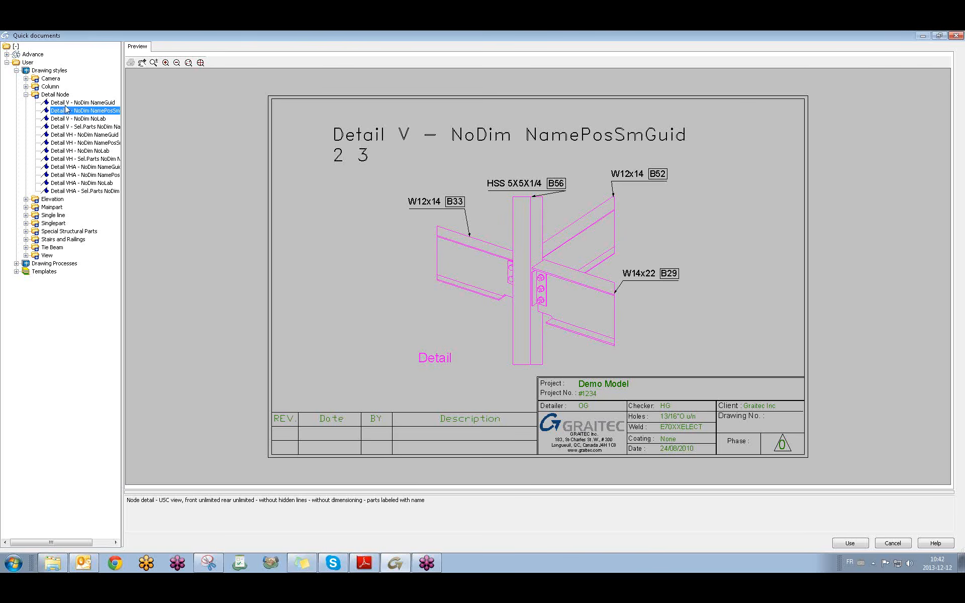
key("Up")
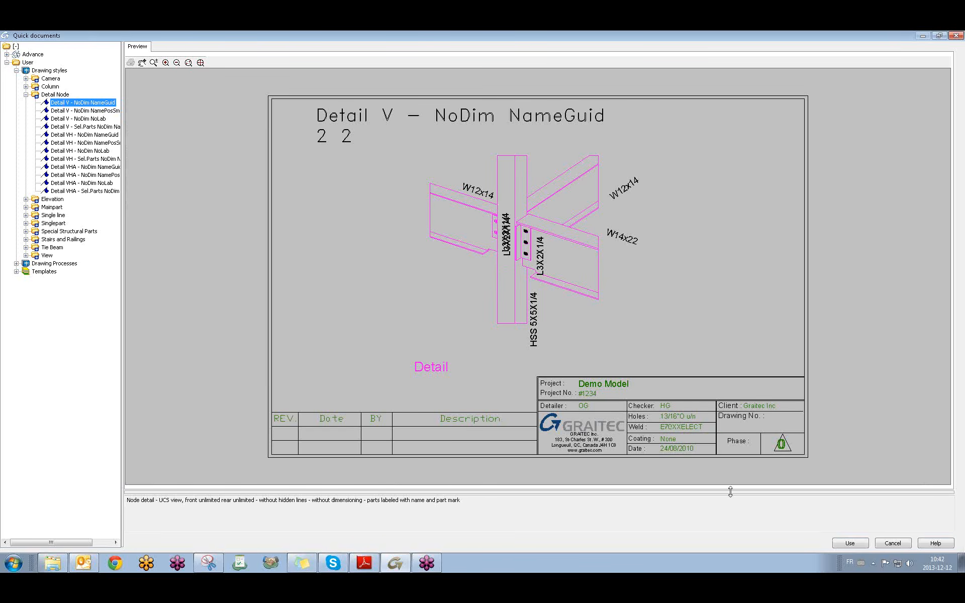
left_click(851, 546)
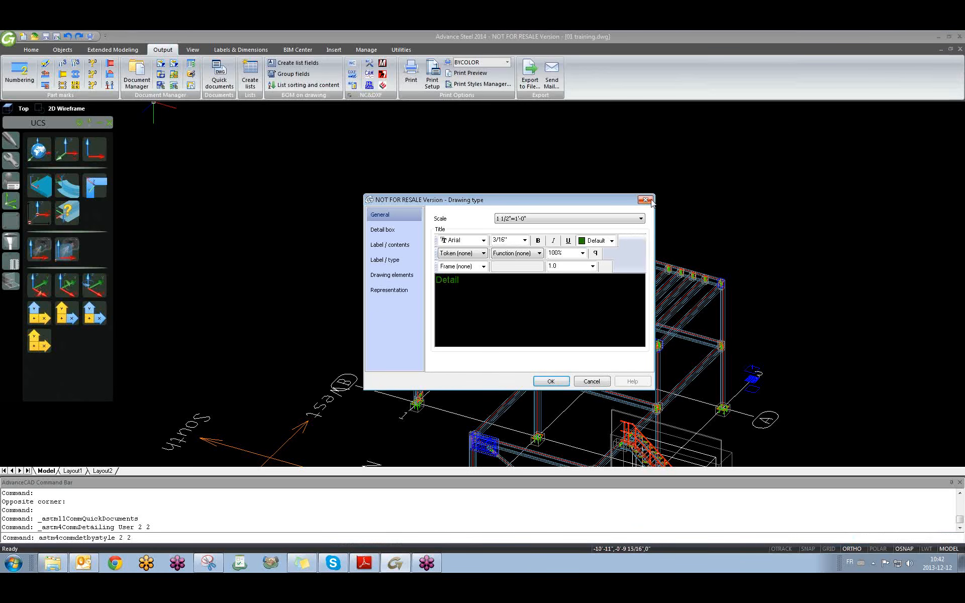
Cancel the Drawing type dialog, zoom onto the bolted brace gusset, and set UCS to View.
left_click(651, 201)
mouse_move(652, 343)
middle_mouse_down("shift")
mouse_move(501, 346)
mouse_move(483, 334)
middle_mouse_up("shift")
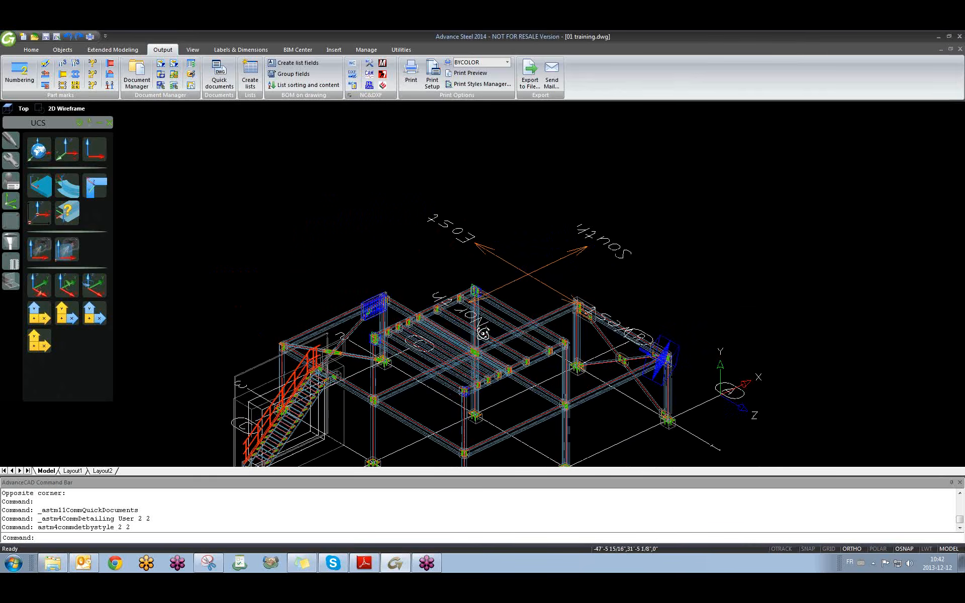
scroll(483, 334, "up", 10)
middle_click_drag(661, 364, 485, 360, "shift")
scroll(644, 342, "up", 8)
scroll(591, 405, "down", 3)
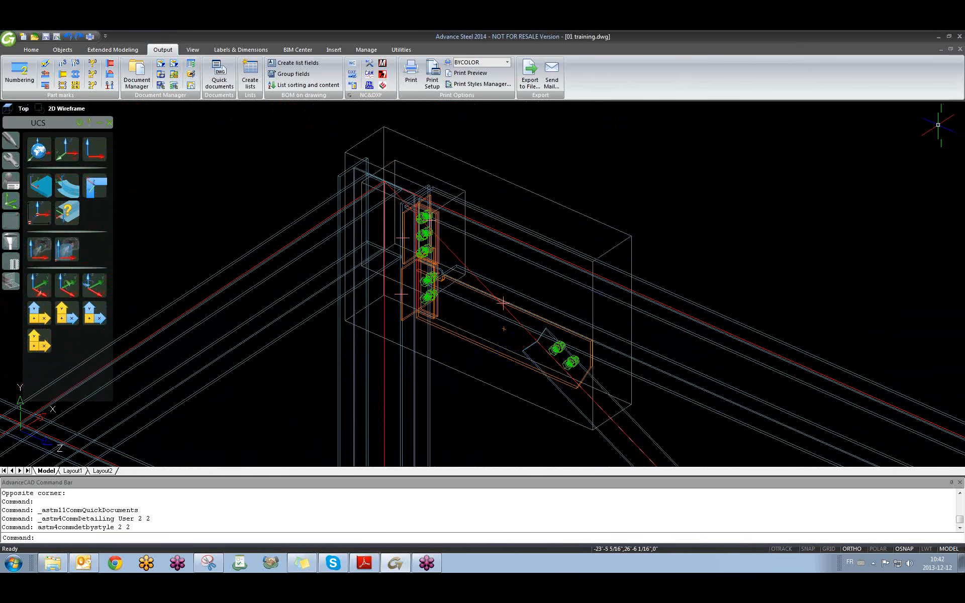
left_click(96, 146)
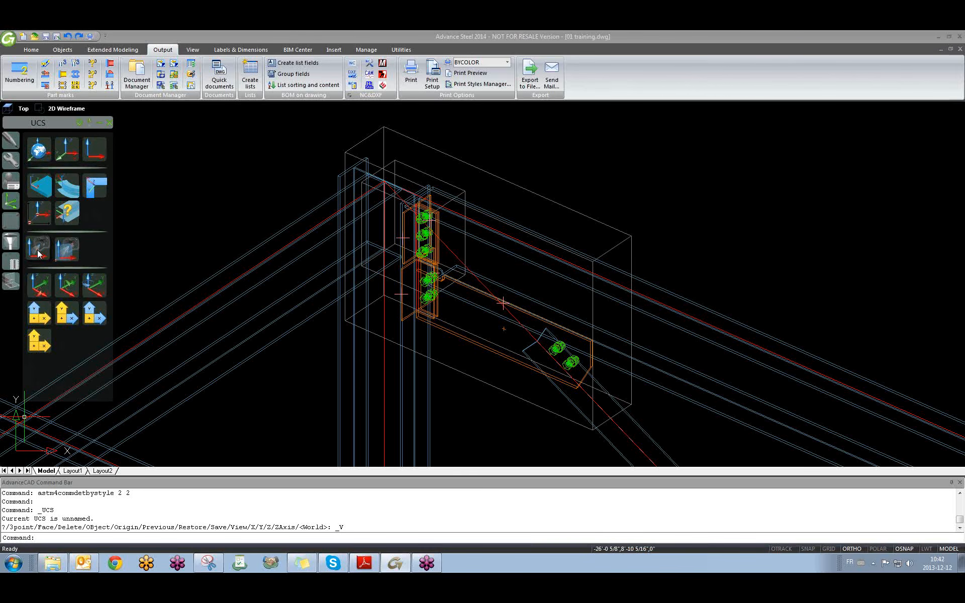
Use the Detail V - NoDim NamePosSmGuid node detail style from Quick documents.
left_click(217, 81)
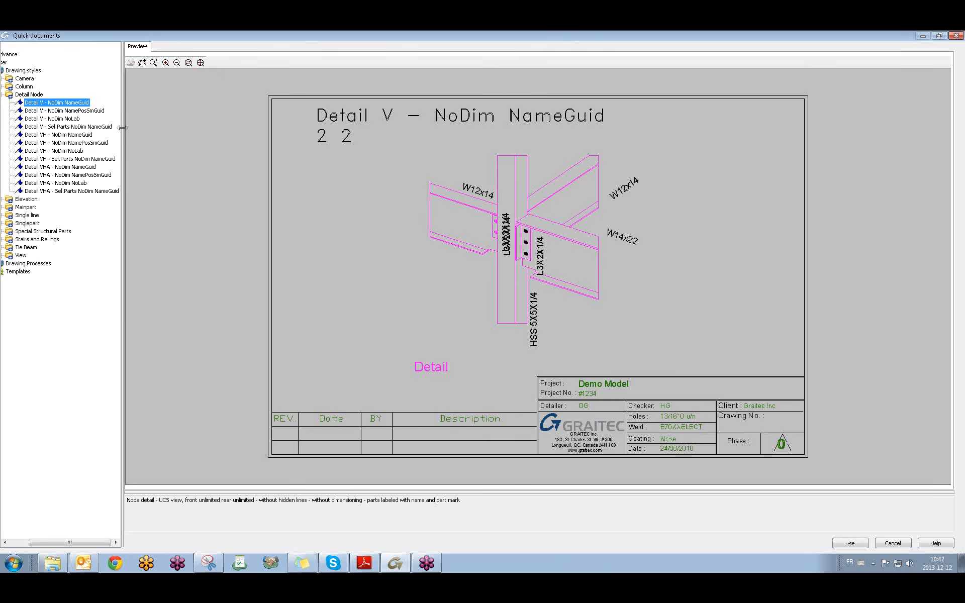
left_click_drag(122, 128, 154, 128)
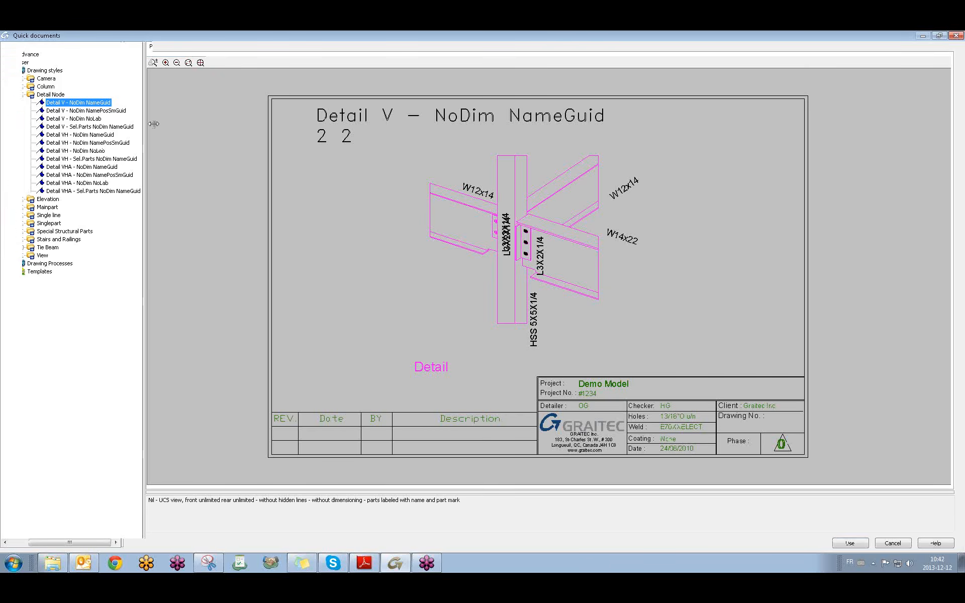
left_click(79, 110)
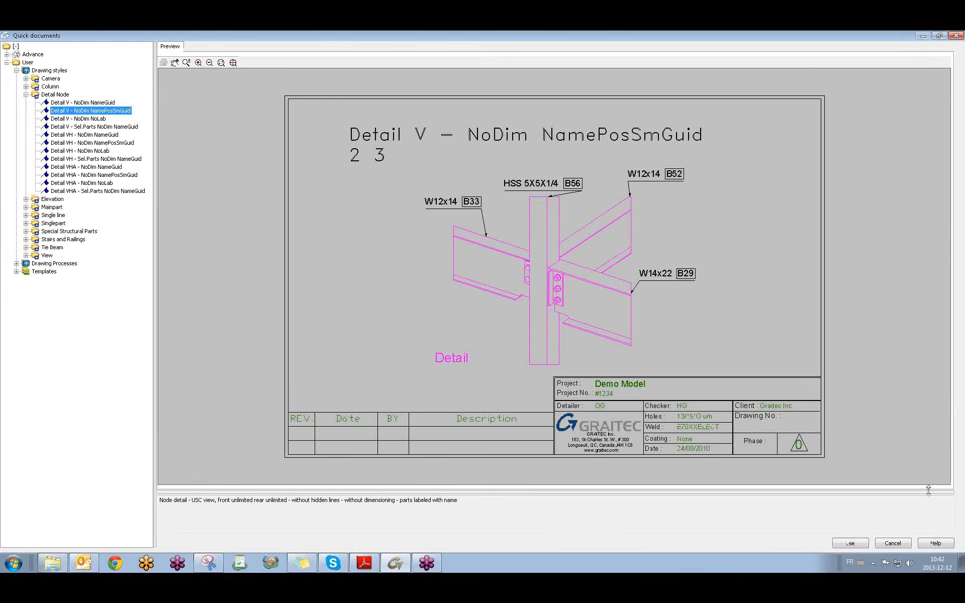
left_click(849, 544)
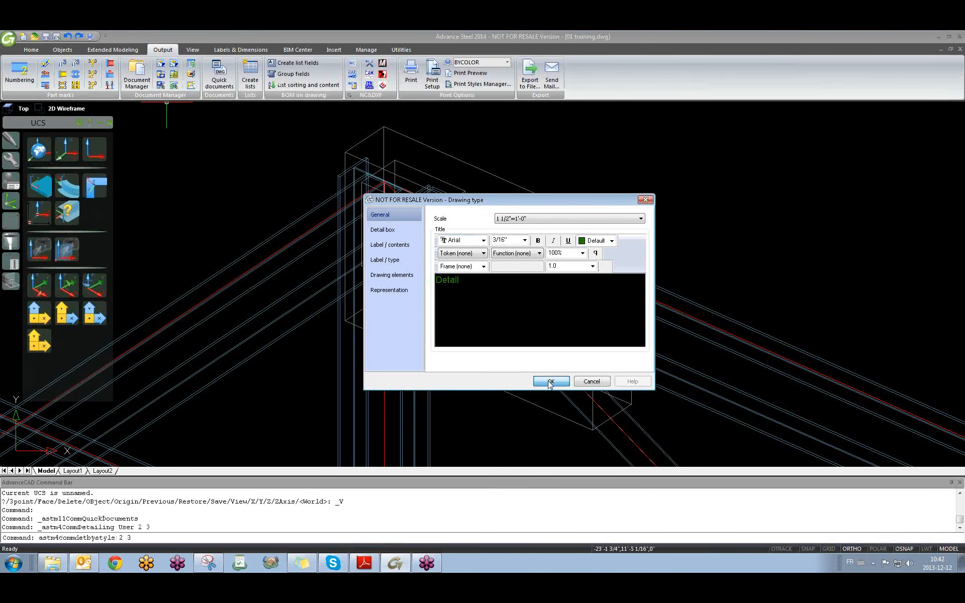
Generate 9.dwg on the ASDETPROTO-Assembly-ANSI-B prototype, windowing the column–brace connection.
left_click(551, 382)
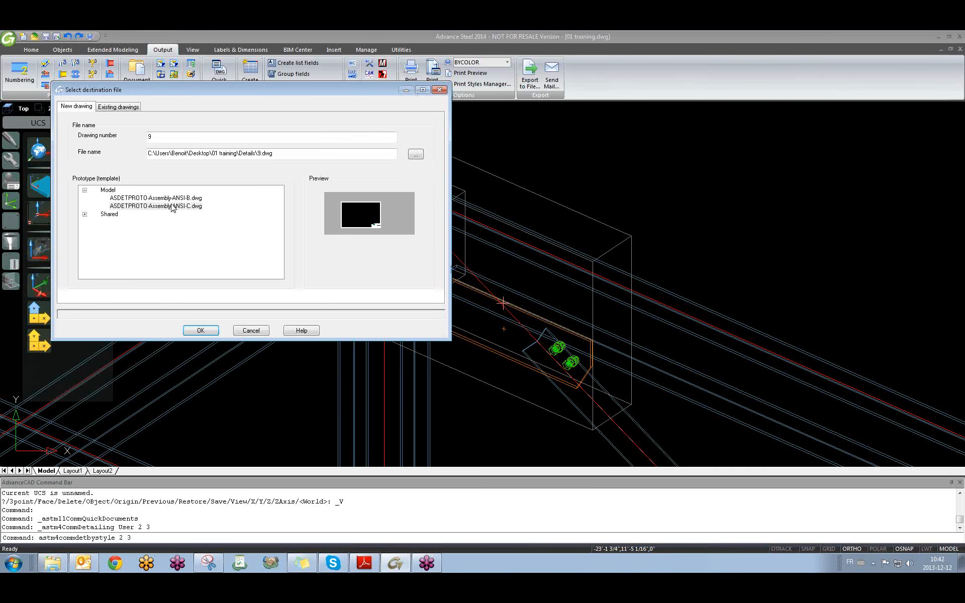
left_click(173, 199)
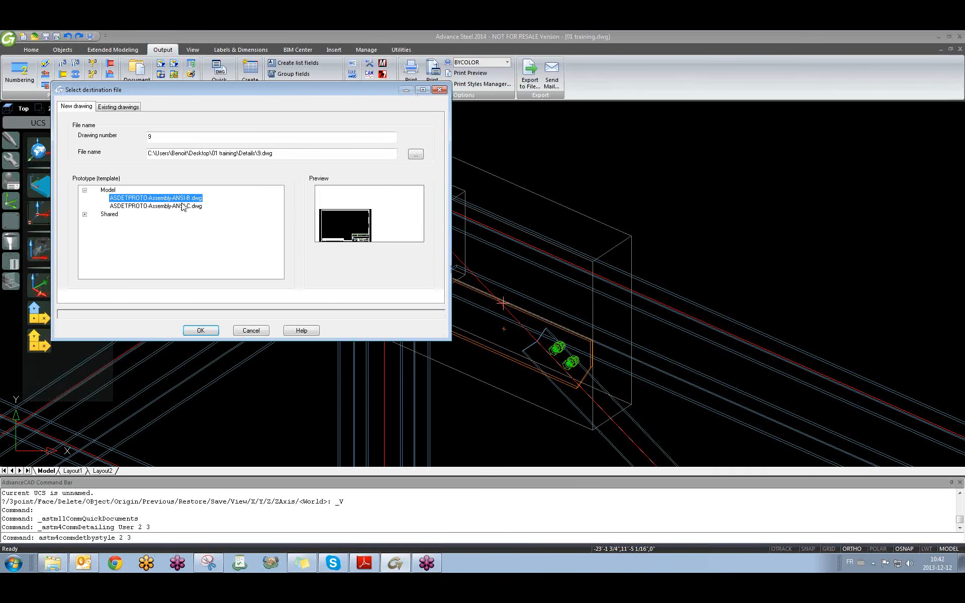
left_click(197, 331)
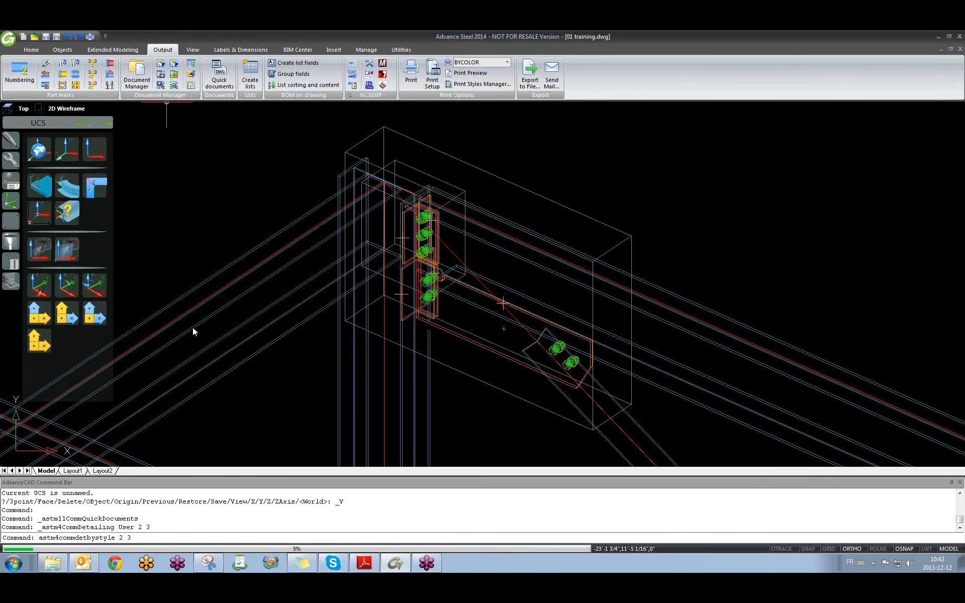
left_click(208, 121)
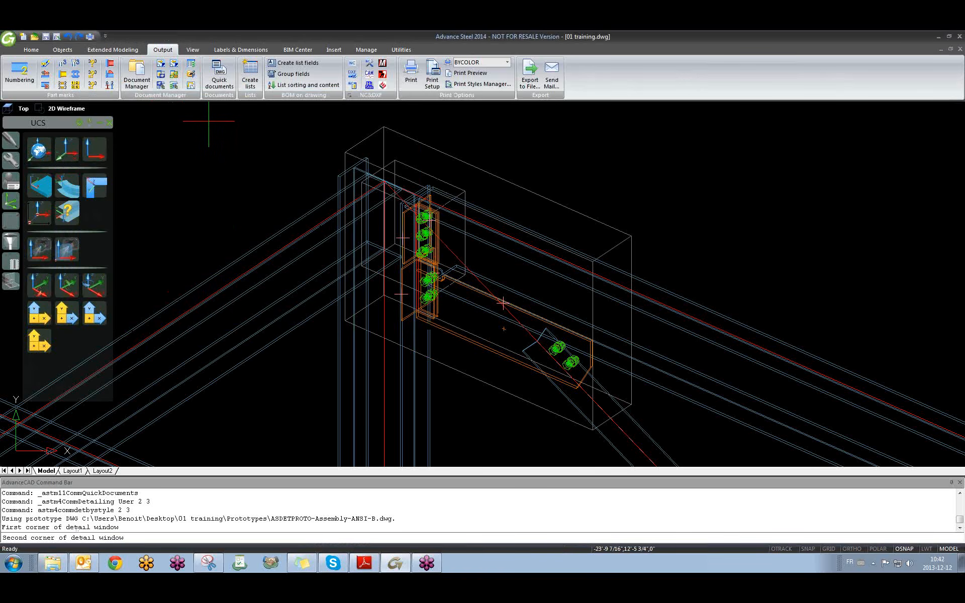
key("F8")
left_click(751, 452)
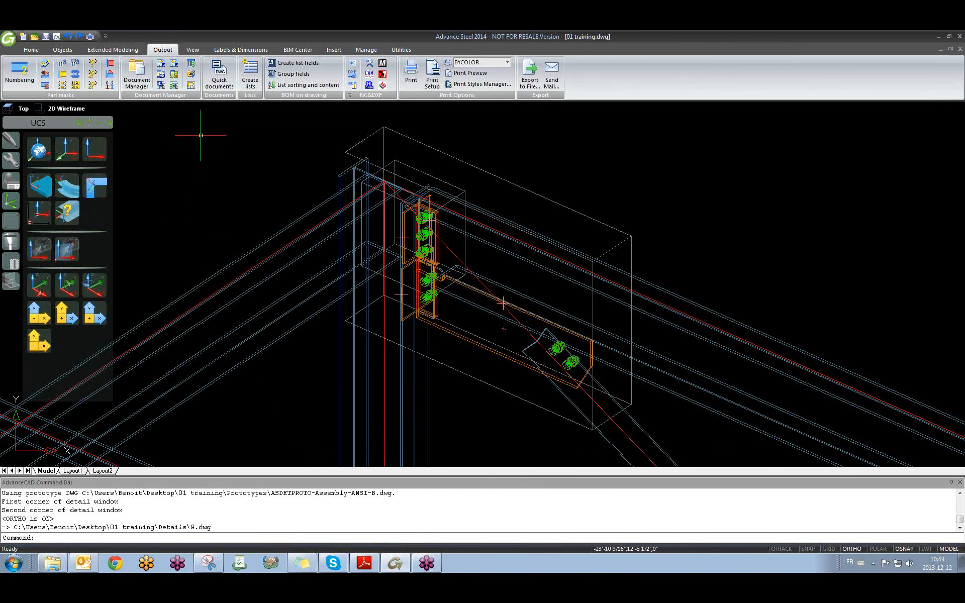
Open 9.dwg from the Document Manager's up-to-date details.
left_click(137, 83)
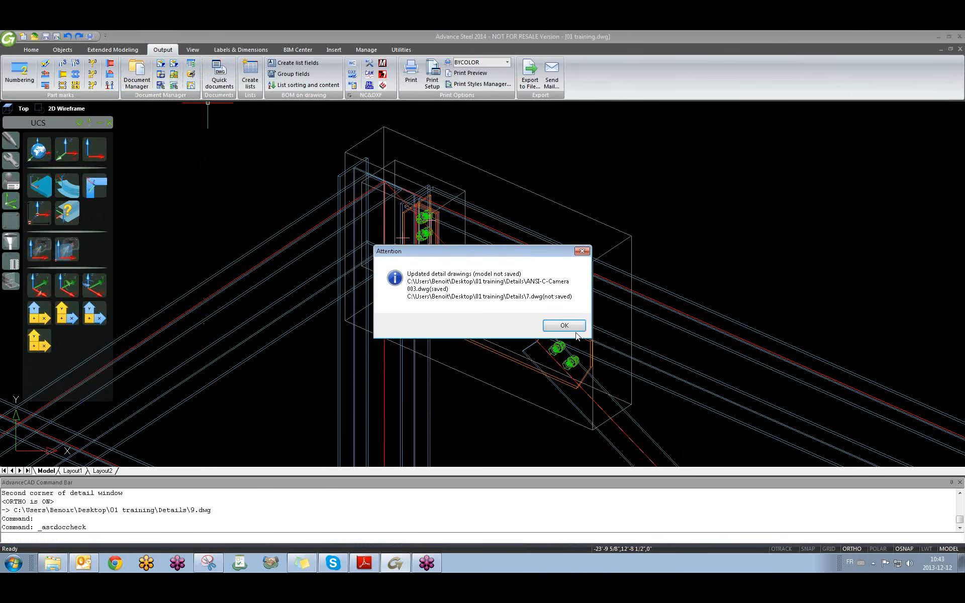
left_click(568, 327)
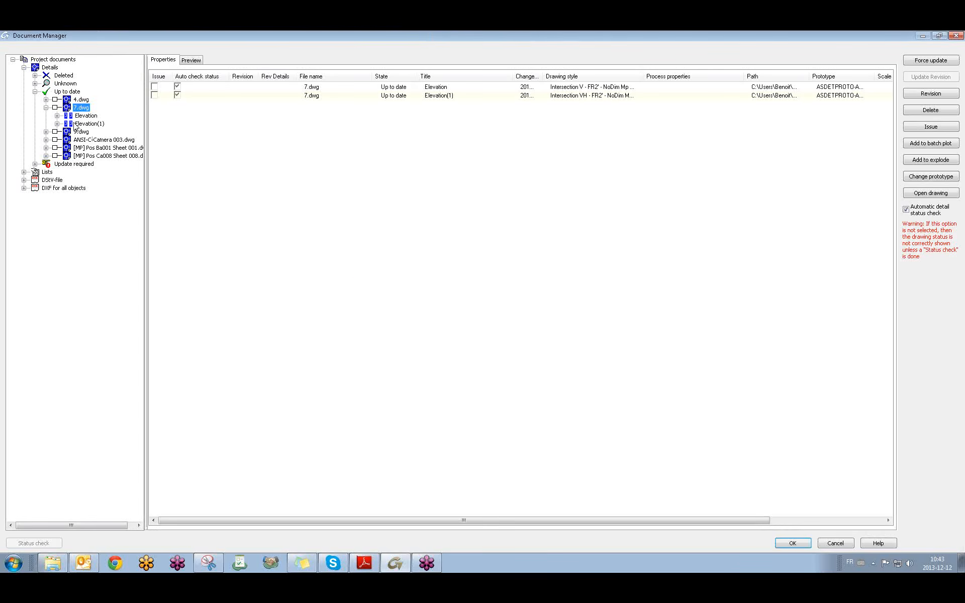
left_click(44, 108)
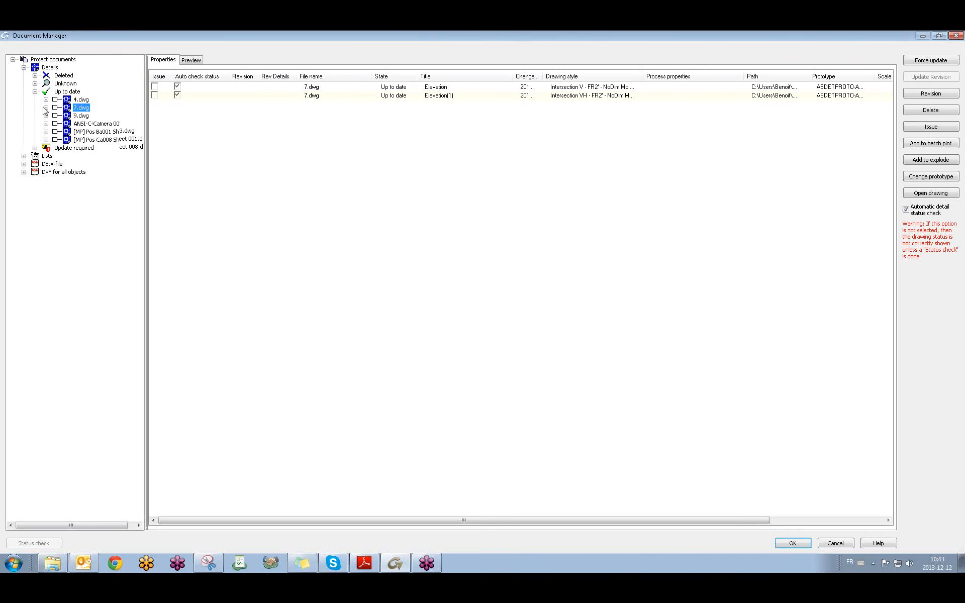
left_click(81, 115)
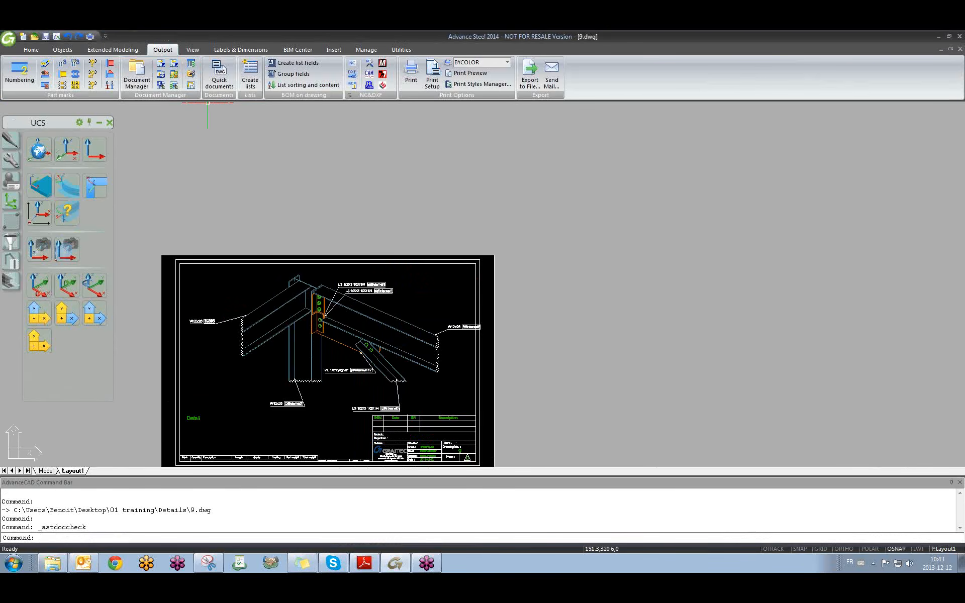
Zoom and pan over the labelled W12x26 and L3 1/2X3 1/2X1/4 detail, then return to 01 training.
scroll(300, 323, "up", 2)
scroll(300, 322, "up", 4)
middle_click_drag(337, 337, 372, 302)
scroll(448, 312, "down", 3)
middle_click_drag(505, 332, 505, 300)
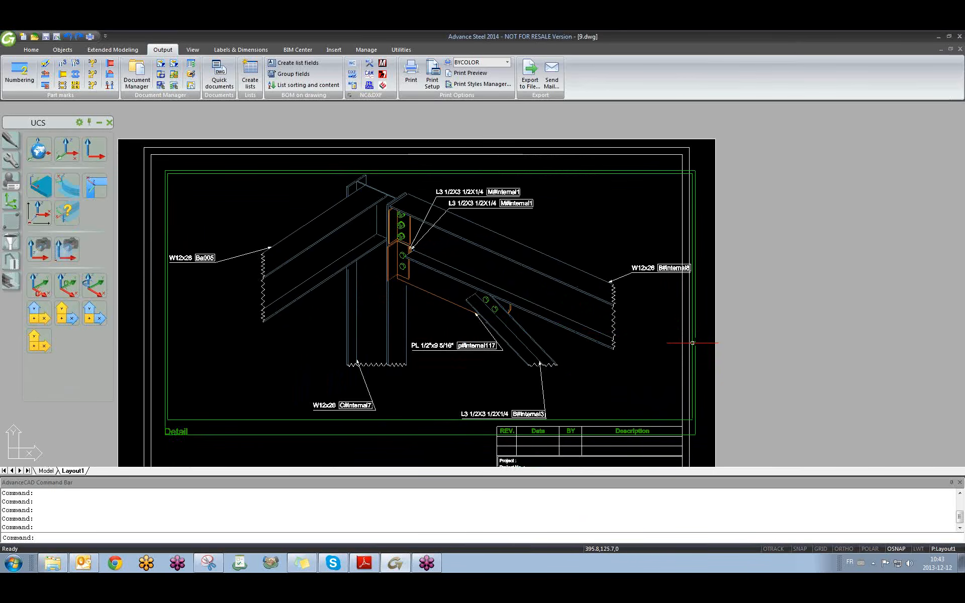
key("ctrl+Tab")
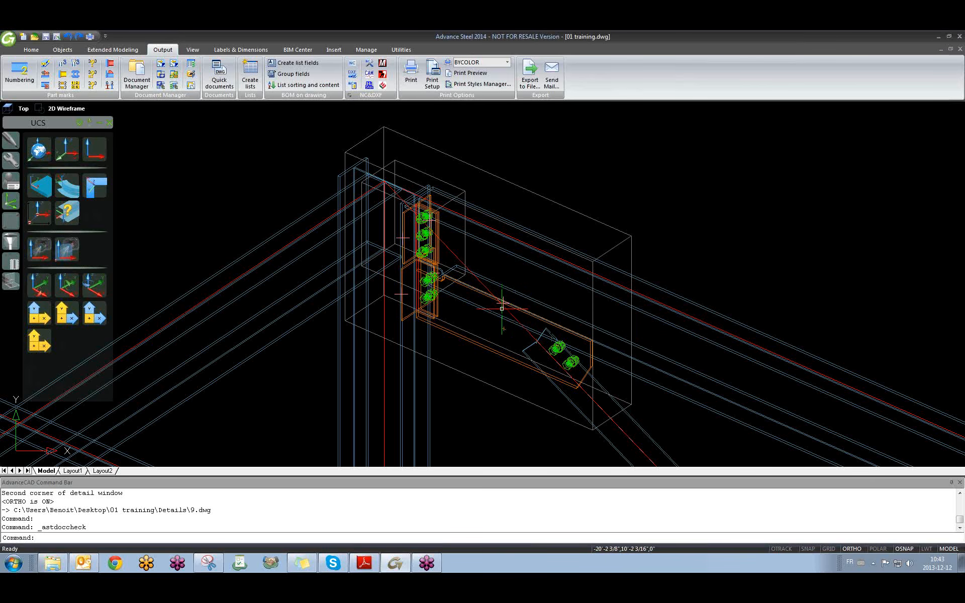
Orbit, pan and zoom onto the brace-to-column connection beside the blue grating.
scroll(502, 308, "down", 8)
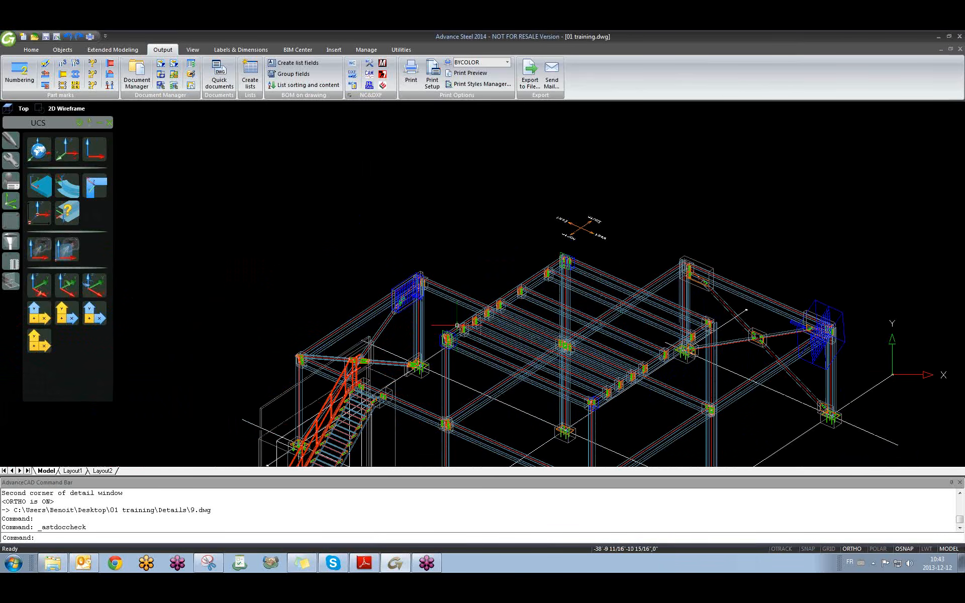
middle_click_drag(337, 349, 840, 366, "shift")
scroll(523, 328, "down", 5)
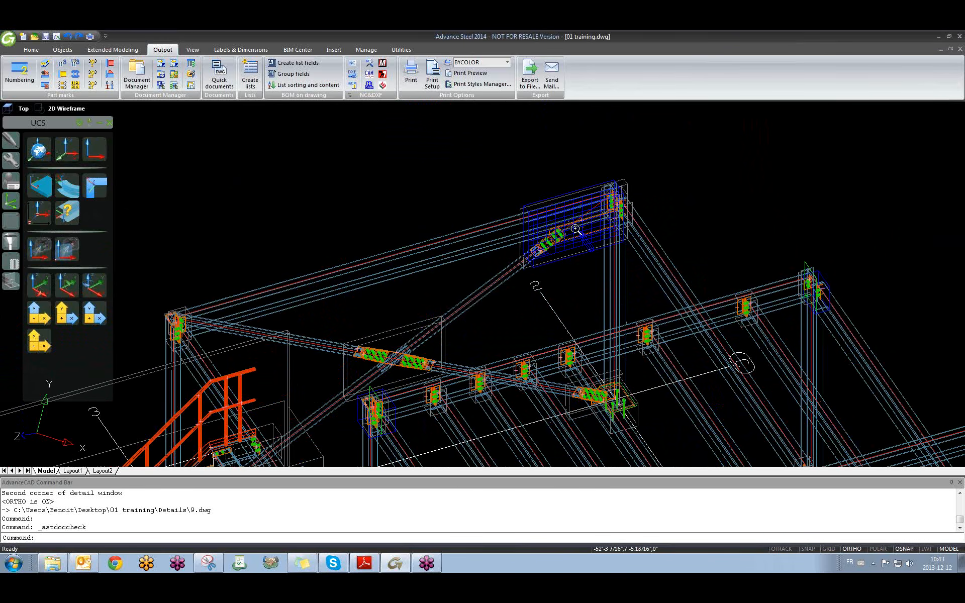
mouse_move(522, 328)
middle_mouse_down("shift")
mouse_move(534, 276)
mouse_move(521, 287)
mouse_move(654, 330)
mouse_move(588, 317)
mouse_move(547, 338)
mouse_move(321, 331)
mouse_move(256, 287)
mouse_move(206, 300)
mouse_move(256, 315)
mouse_move(244, 328)
mouse_move(224, 321)
mouse_move(375, 321)
mouse_move(545, 337)
mouse_move(541, 326)
middle_mouse_up("shift")
scroll(540, 246, "up", 9)
middle_click_drag(578, 236, 480, 302)
middle_click_drag(598, 321, 619, 216, "shift")
scroll(611, 234, "up", 4)
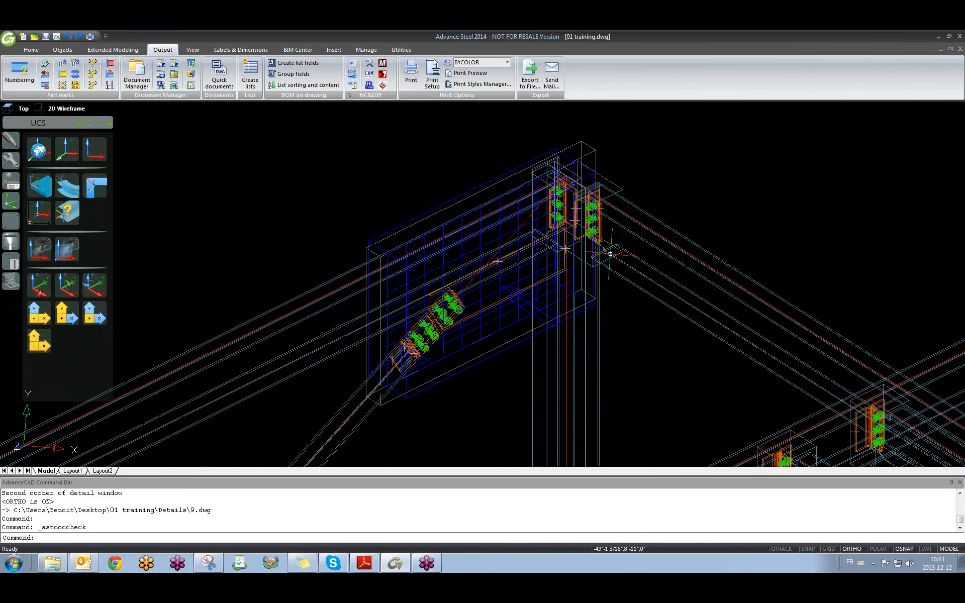
scroll(605, 252, "down", 3)
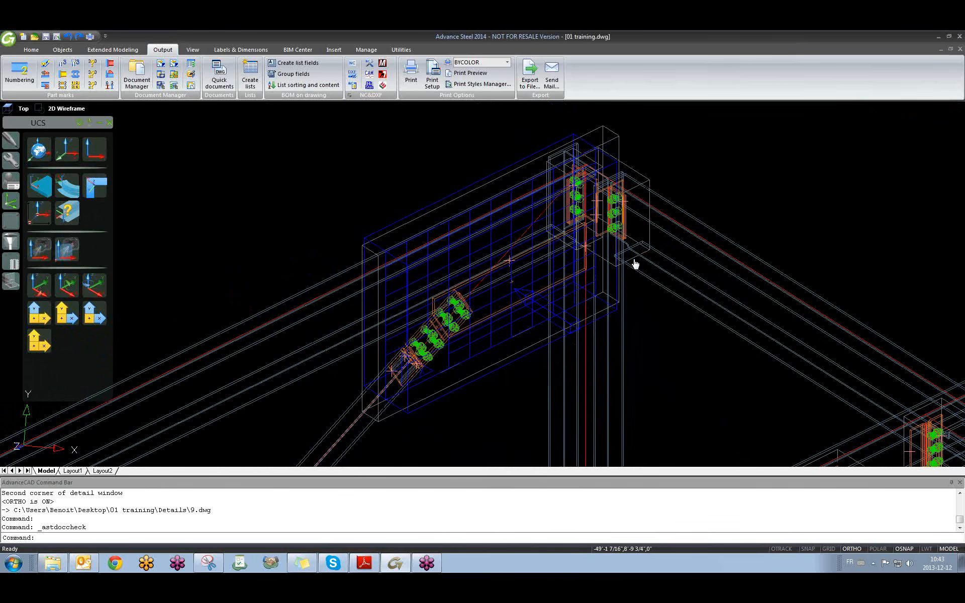
Set UCS to View and use the Detail V - NoDim NamePosSmGuid Detail Node style.
left_click(95, 146)
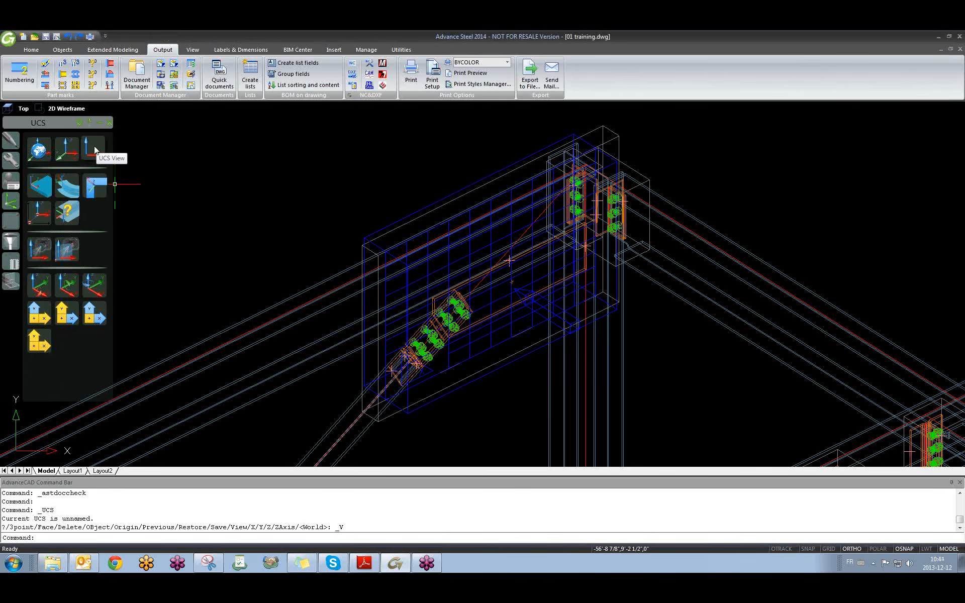
left_click(219, 75)
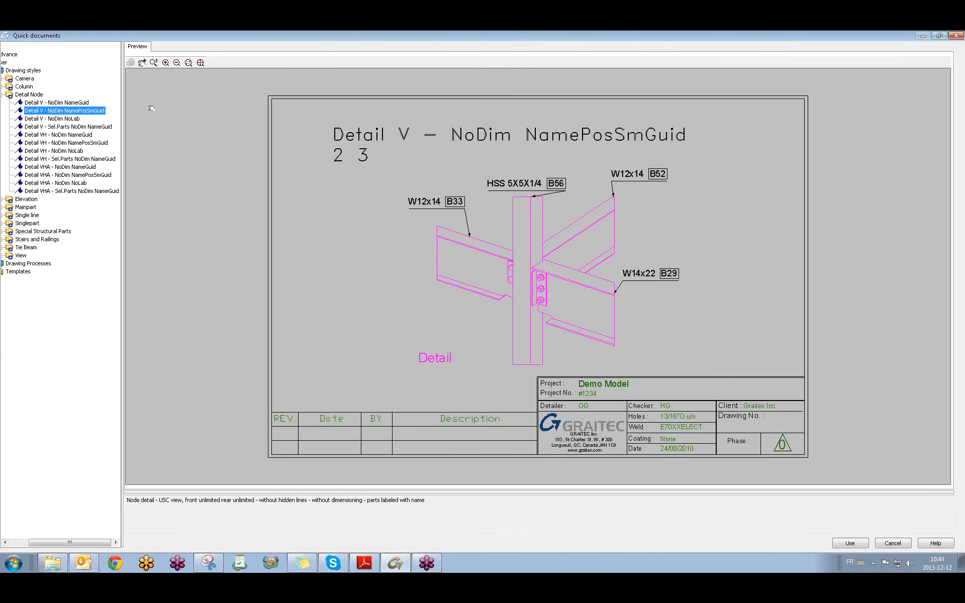
left_click_drag(122, 106, 152, 105)
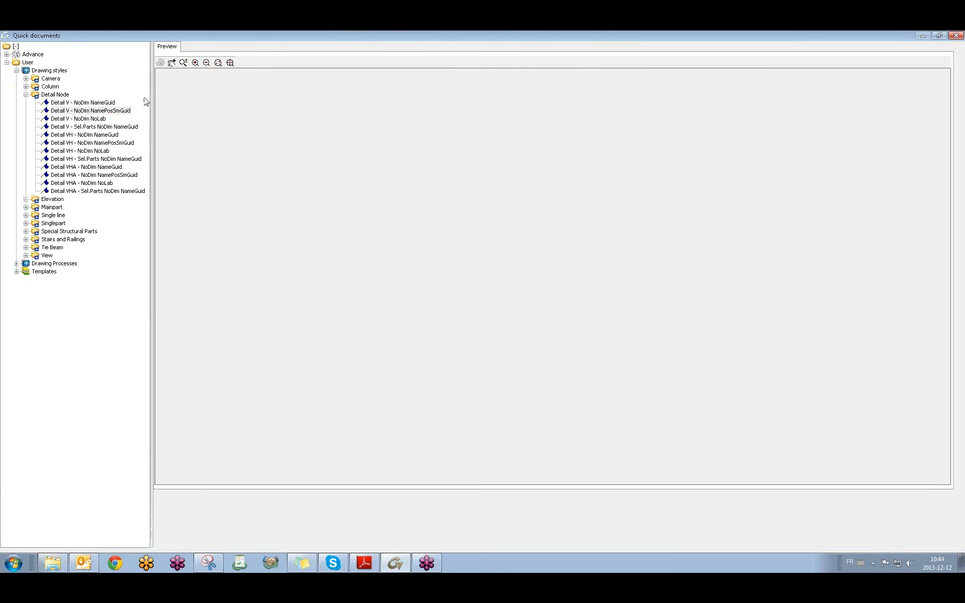
left_click(26, 95)
left_click(16, 70)
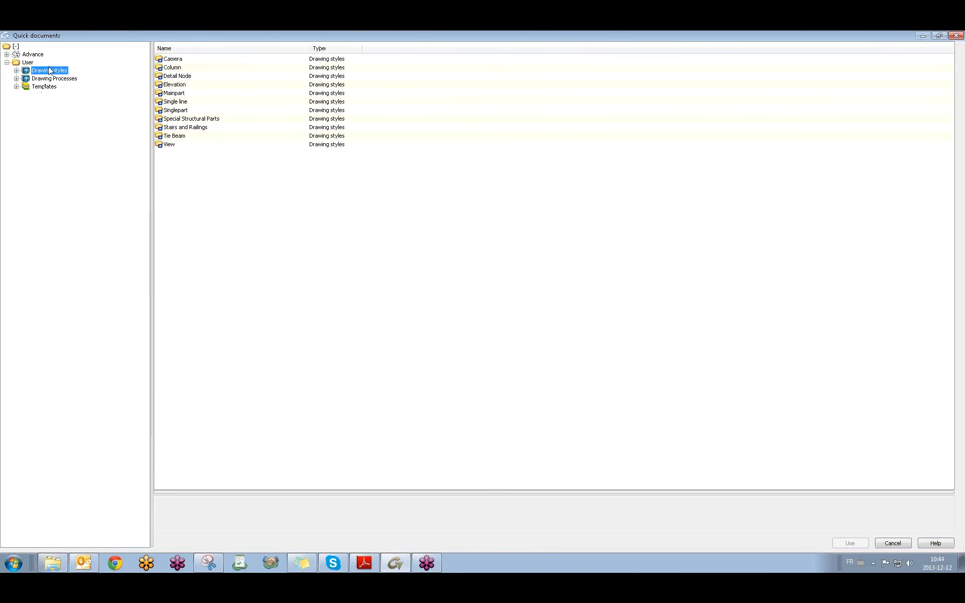
left_click(17, 71)
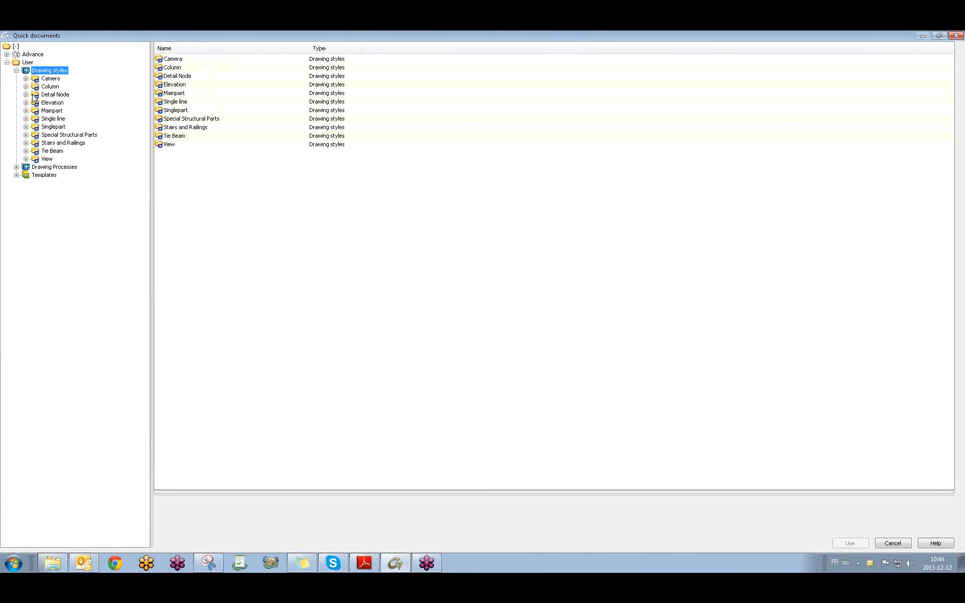
left_click(25, 94)
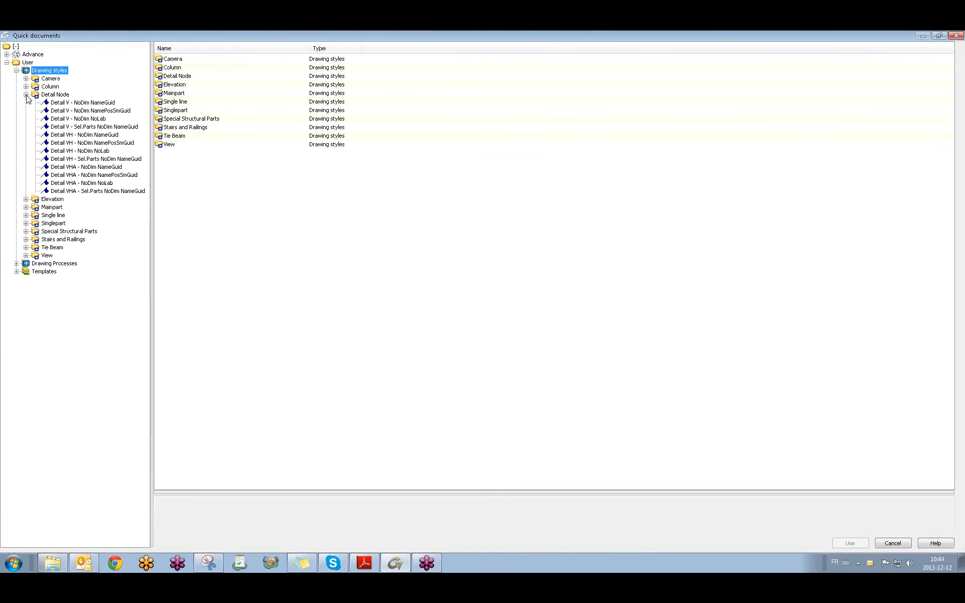
left_click(98, 110)
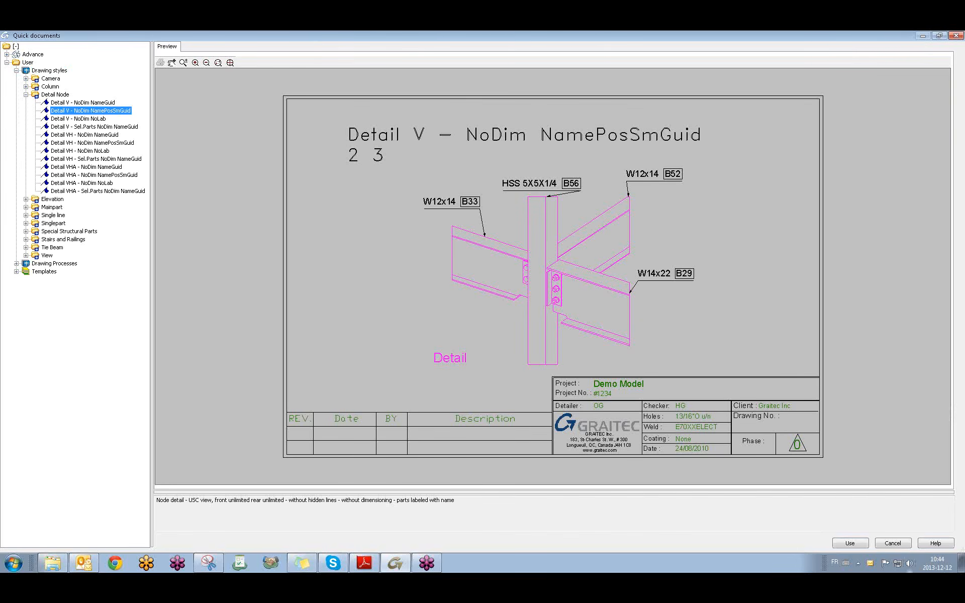
left_click(855, 543)
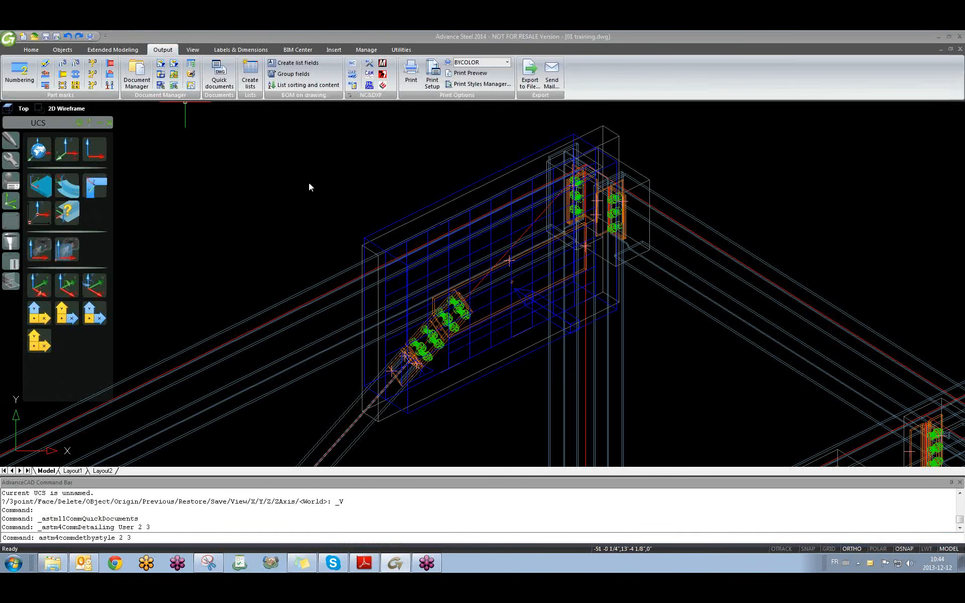
Create 10.dwg on the ASDETPROTO-Assembly-ANSI-B prototype, windowing the brace-to-column joint.
left_click(551, 381)
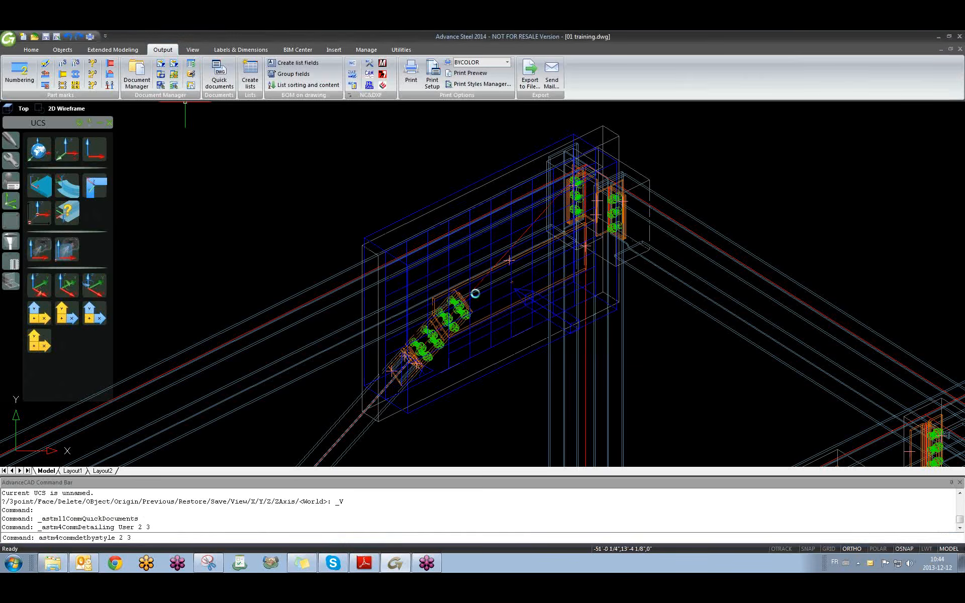
left_click(151, 198)
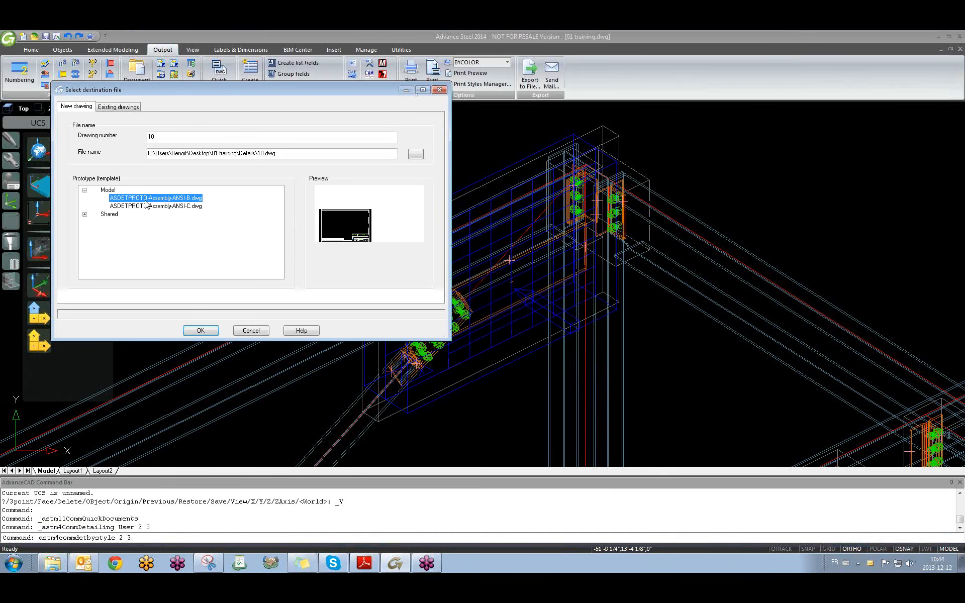
left_click(201, 330)
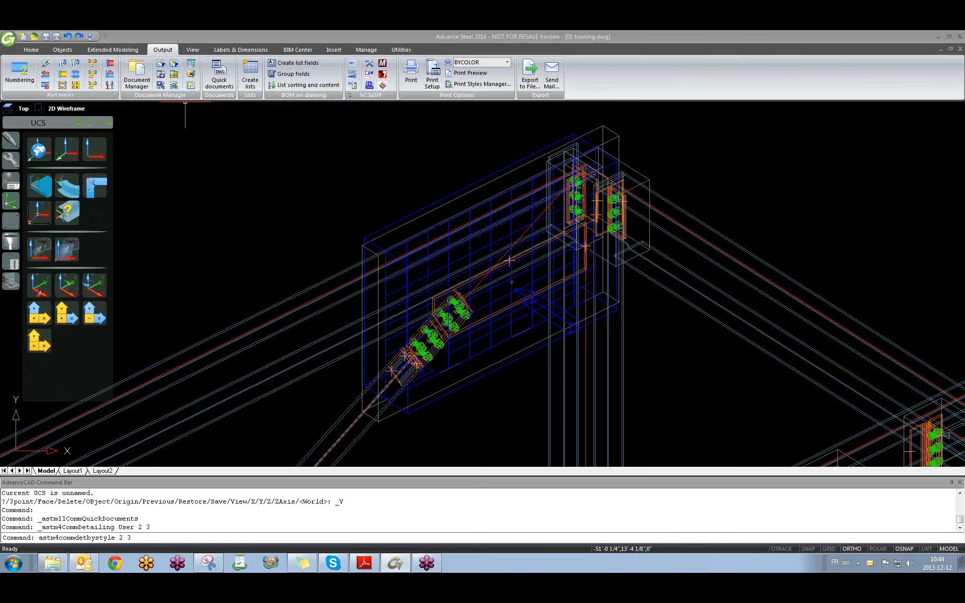
left_click(241, 121)
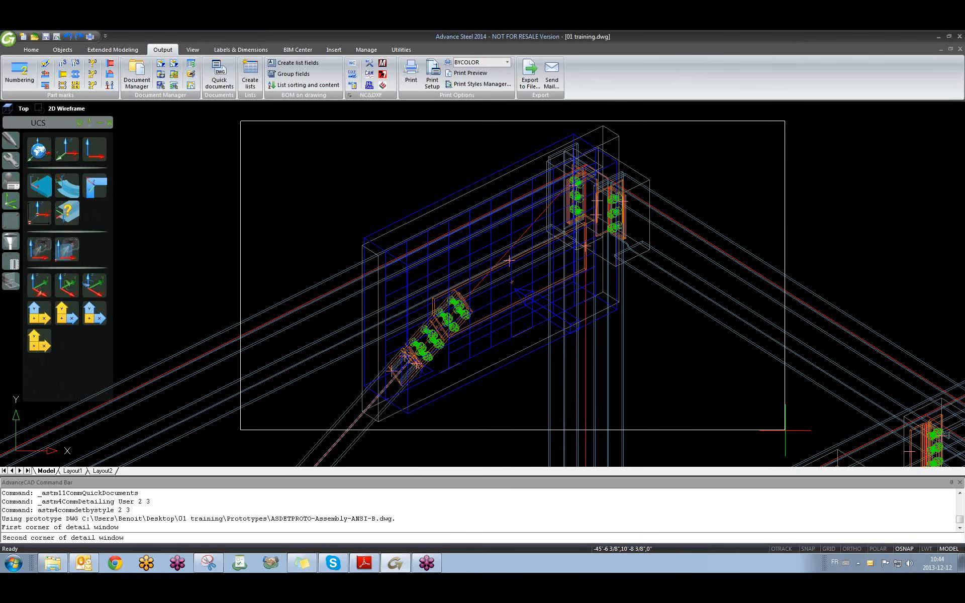
left_click(785, 429)
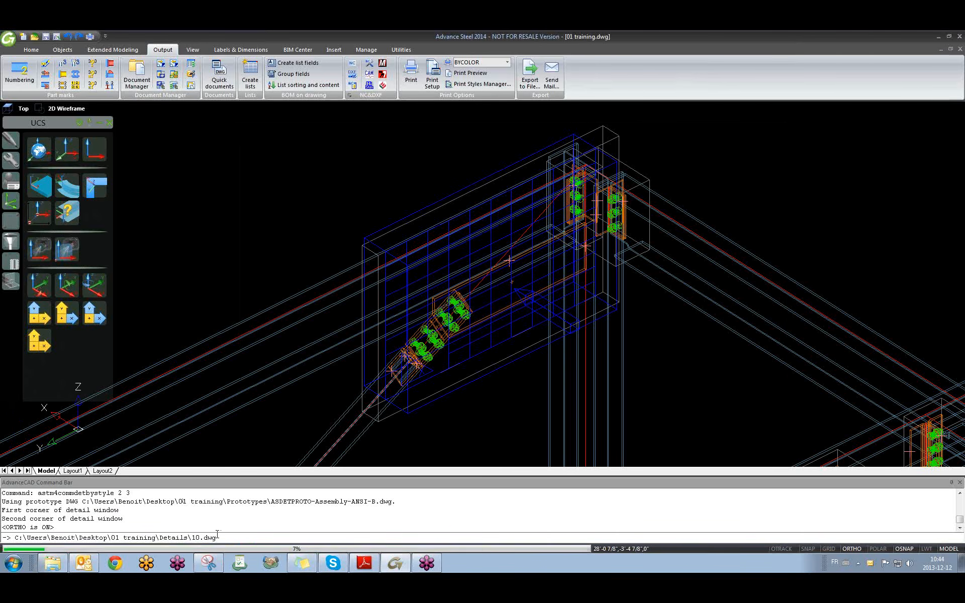
left_click_drag(192, 527, 213, 527)
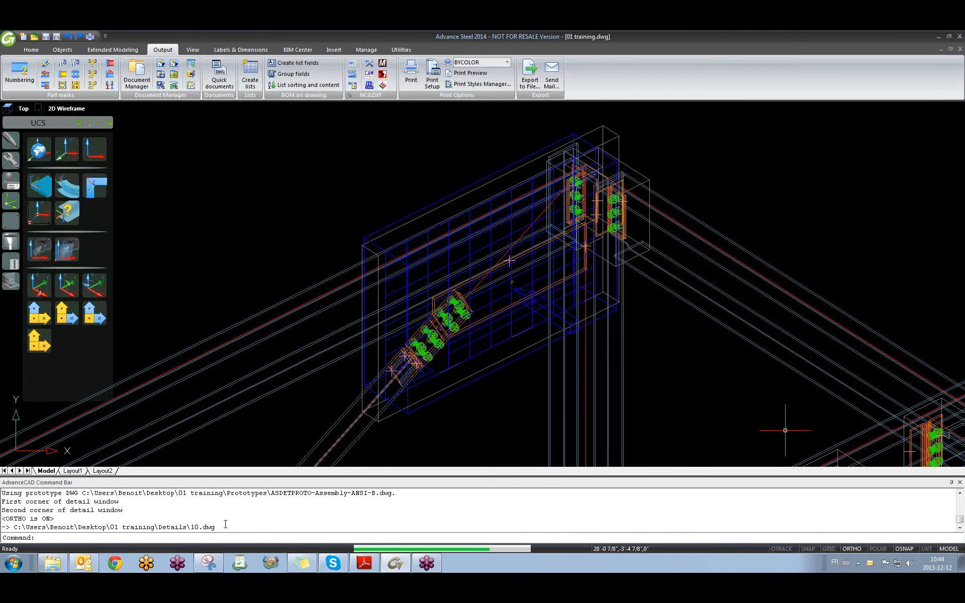
left_click(136, 80)
Open 10.dwg, zoom over its Layout1 connection detail, then go back to 01 training.
key("Return")
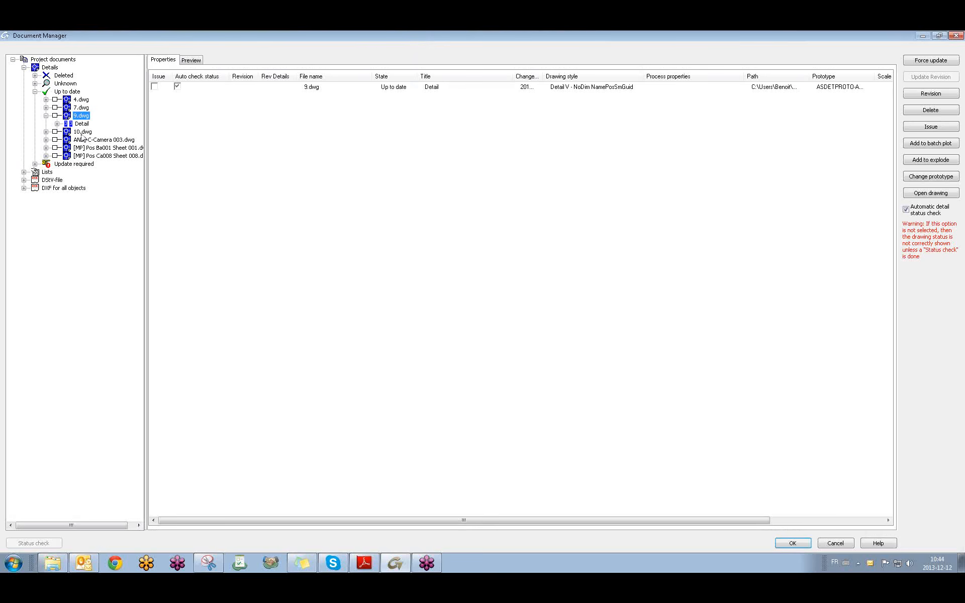
left_click(930, 193)
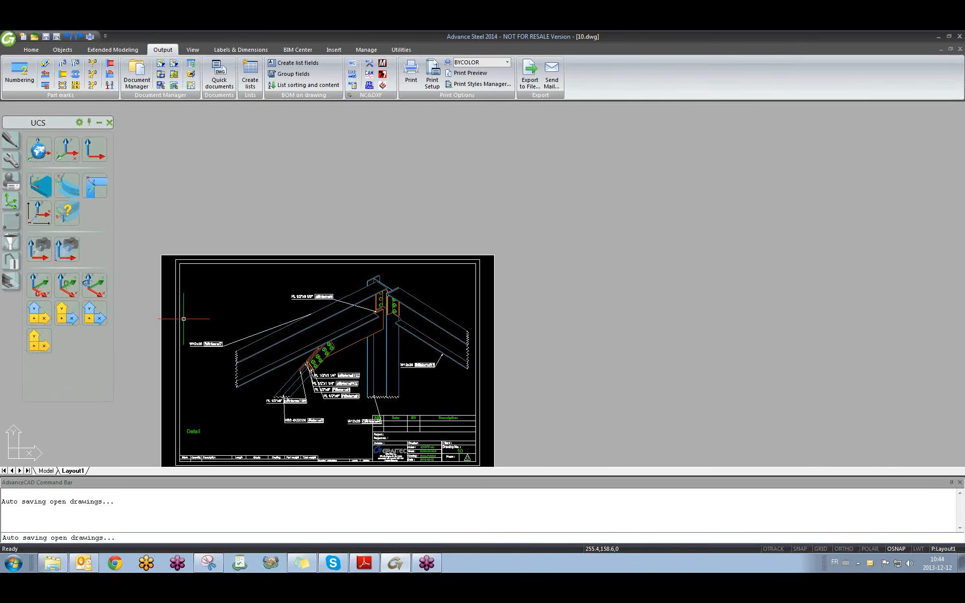
scroll(340, 360, "up", 2)
scroll(340, 359, "up", 4)
middle_click_drag(386, 375, 595, 312)
scroll(450, 338, "down", 3)
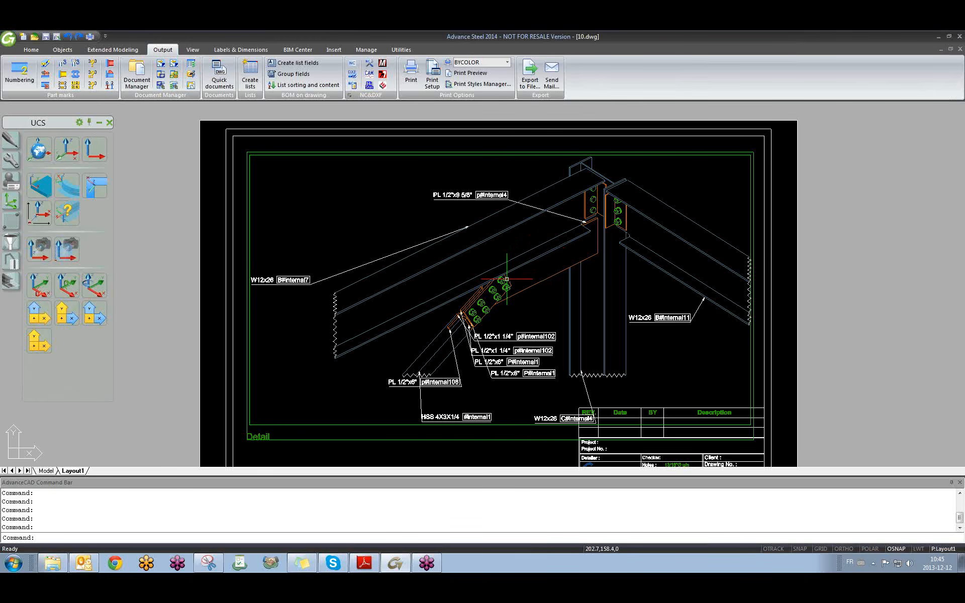
left_click(362, 207)
left_click(327, 235)
left_click(138, 67)
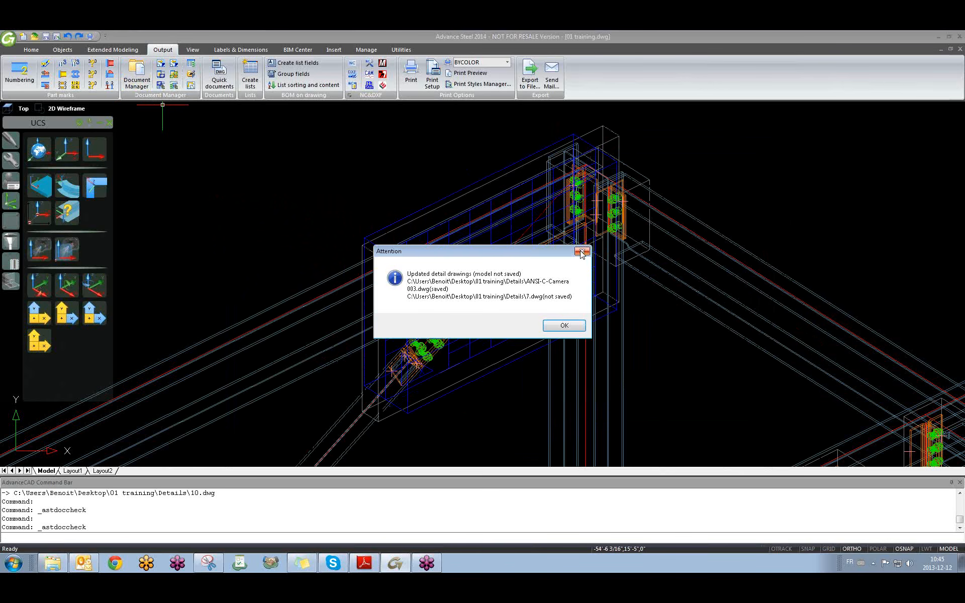
Dismiss the updated-drawings notice and expand the View drawing styles in Quick documents.
left_click(580, 253)
left_click(224, 87)
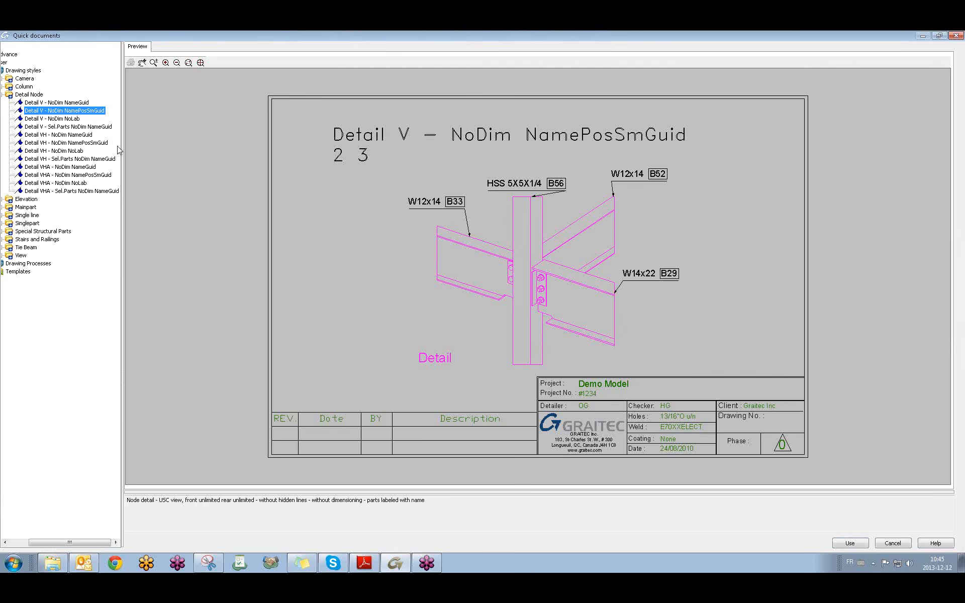
double_click(9, 96)
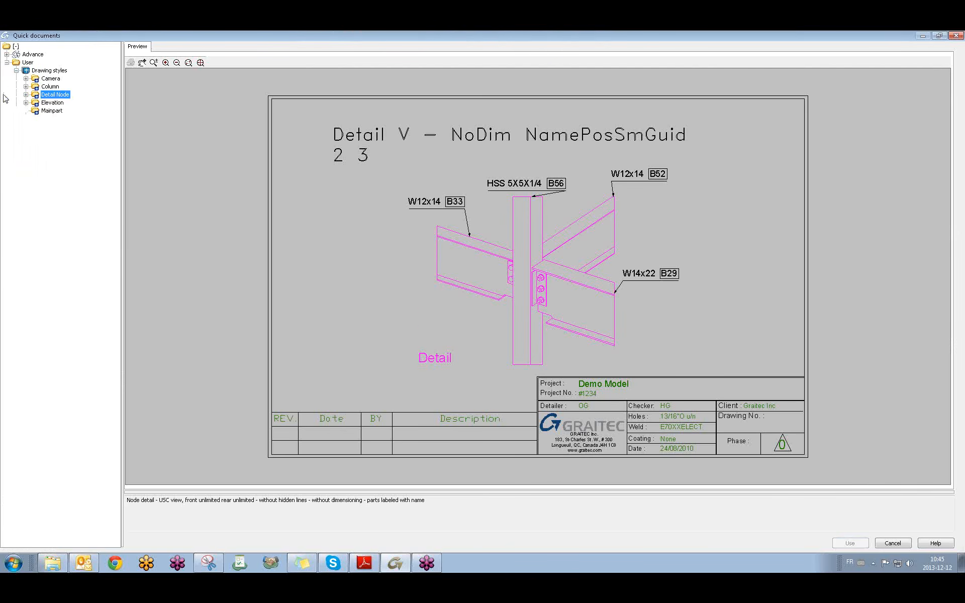
left_click(25, 158)
Preview the View V and View VH styles, then close Quick documents without creating anything.
left_click(70, 168)
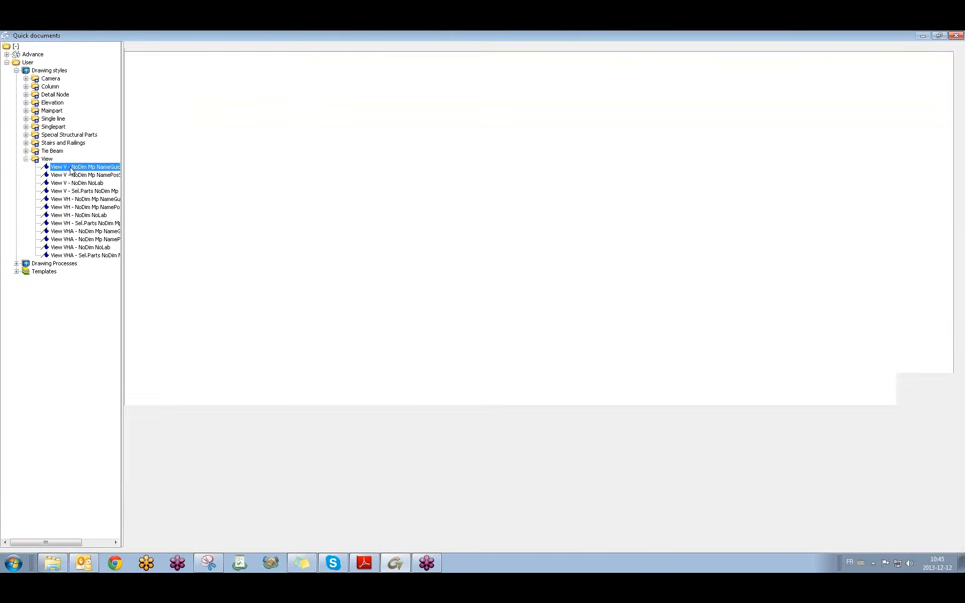
left_click(73, 176)
left_click(73, 184)
left_click(73, 192)
left_click(75, 199)
left_click(76, 208)
left_click(77, 168)
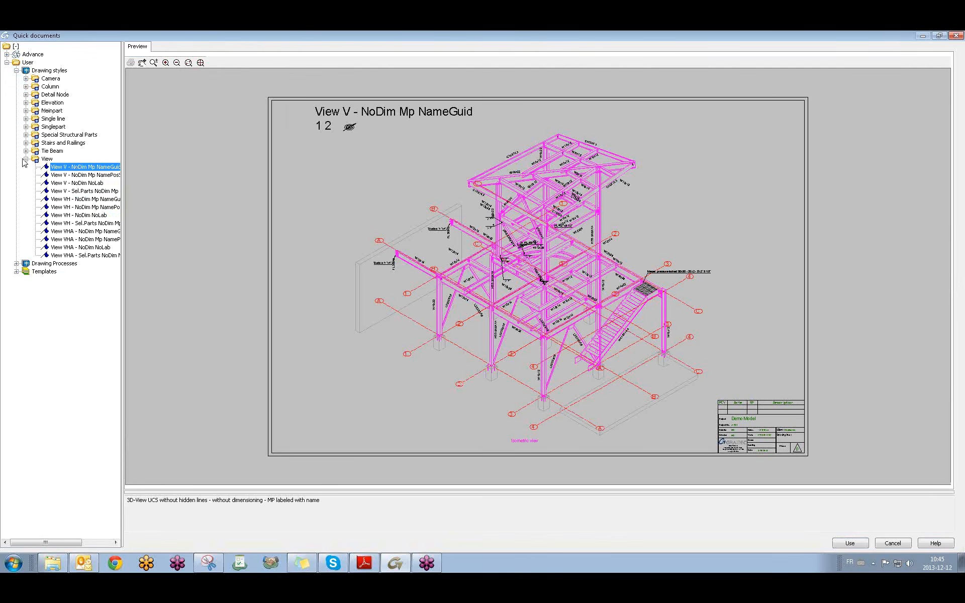
left_click(26, 159)
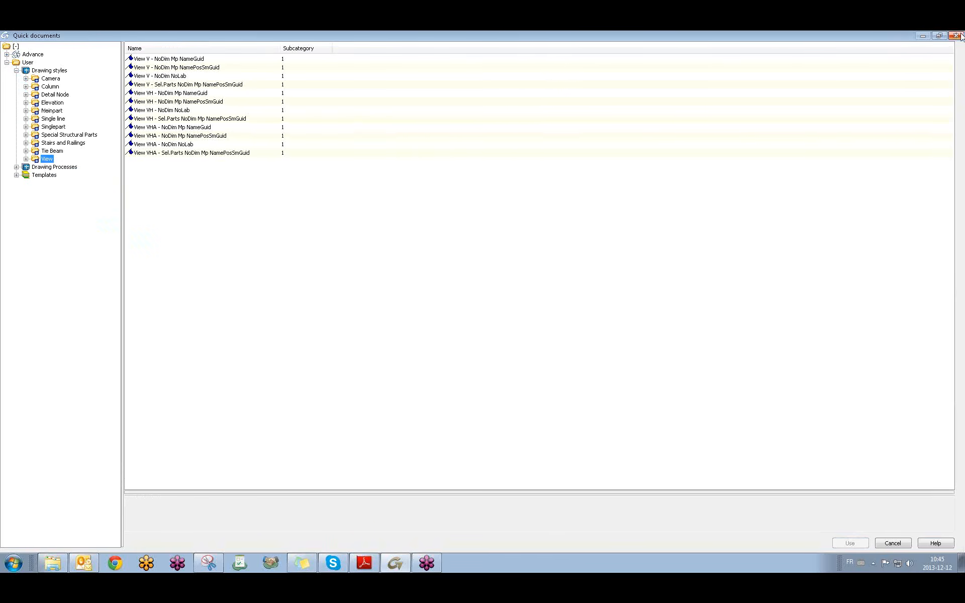
left_click(956, 35)
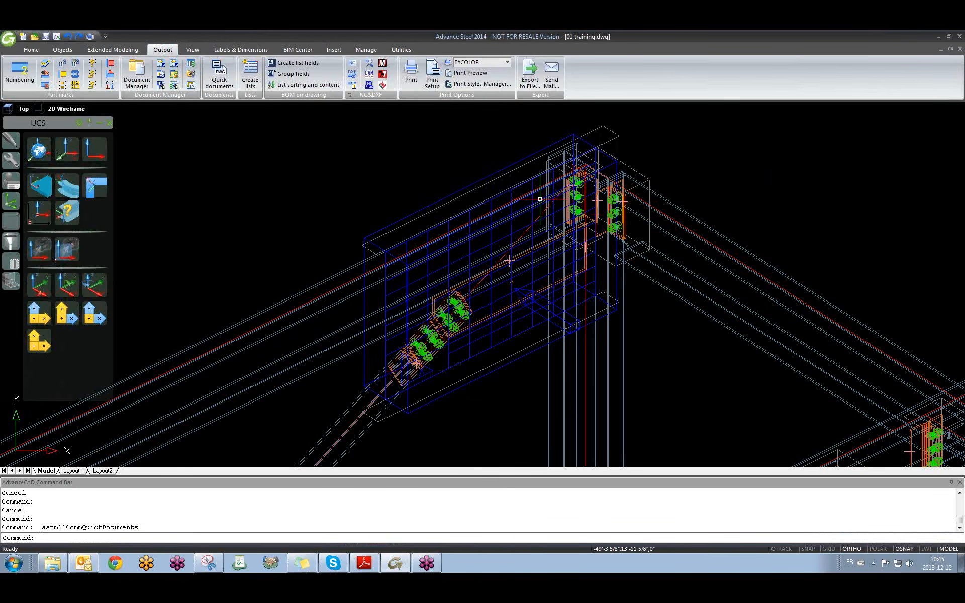
left_click(472, 254)
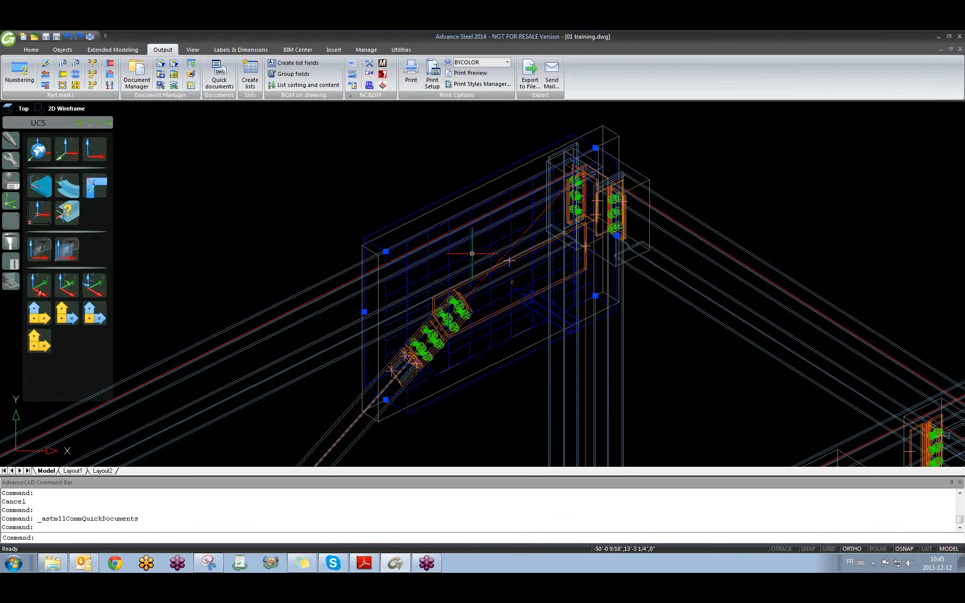
left_click(296, 175)
left_click(208, 212)
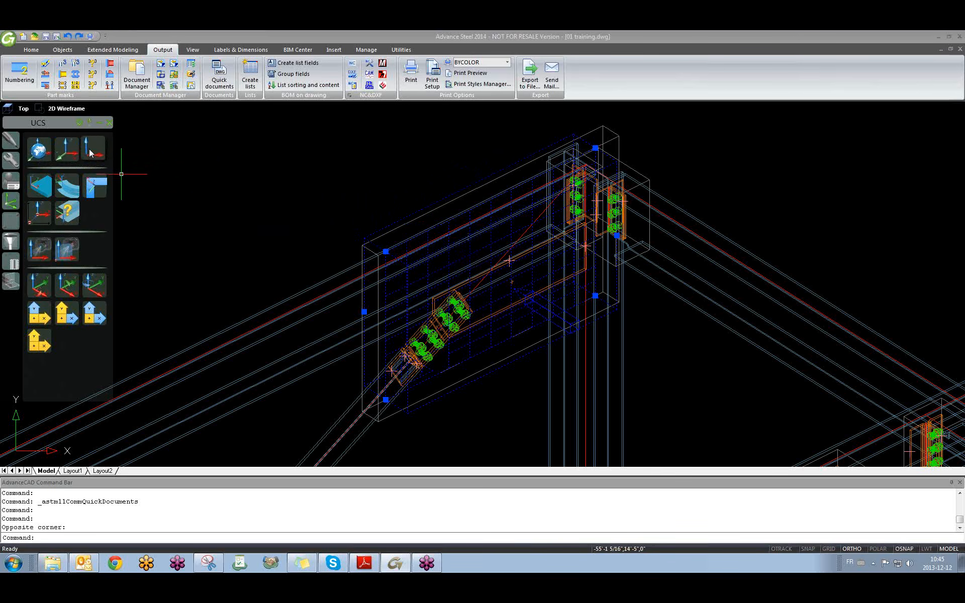
key("Escape")
key("Escape")
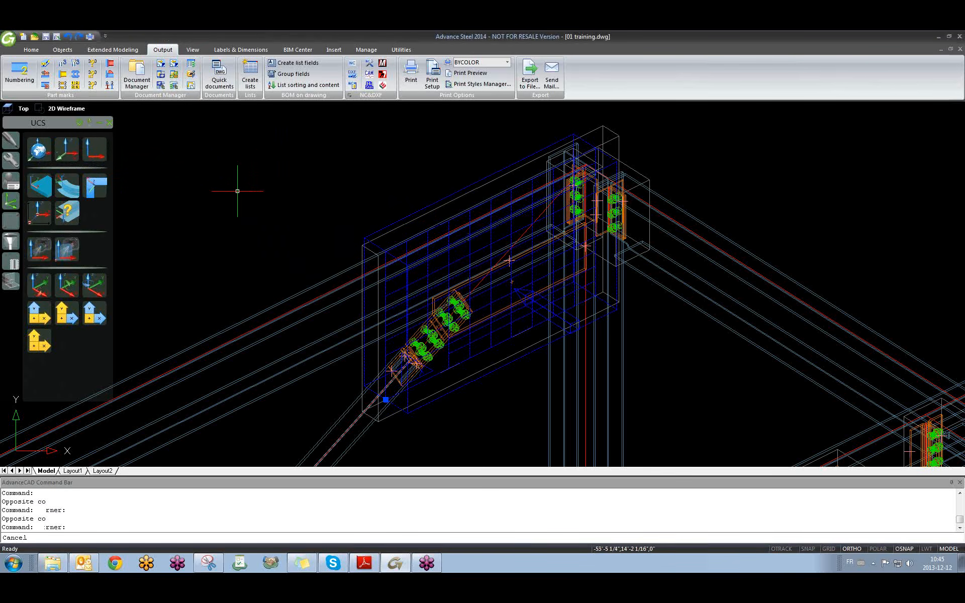